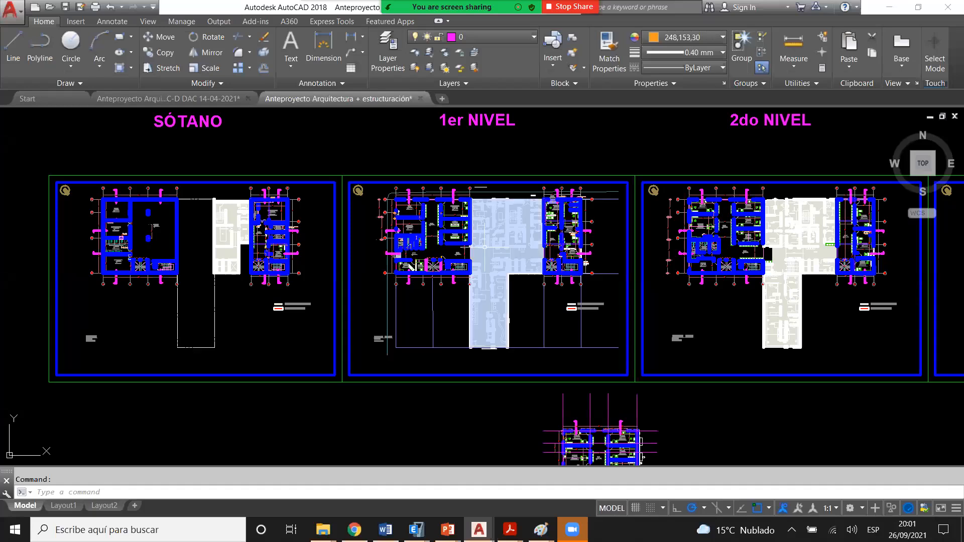
# - Examine where the corridor and stair area of the 1er NIVEL plan meet the existing building, and compare the neighbouring floor plans
pyautogui.scroll(10, 484, 247)
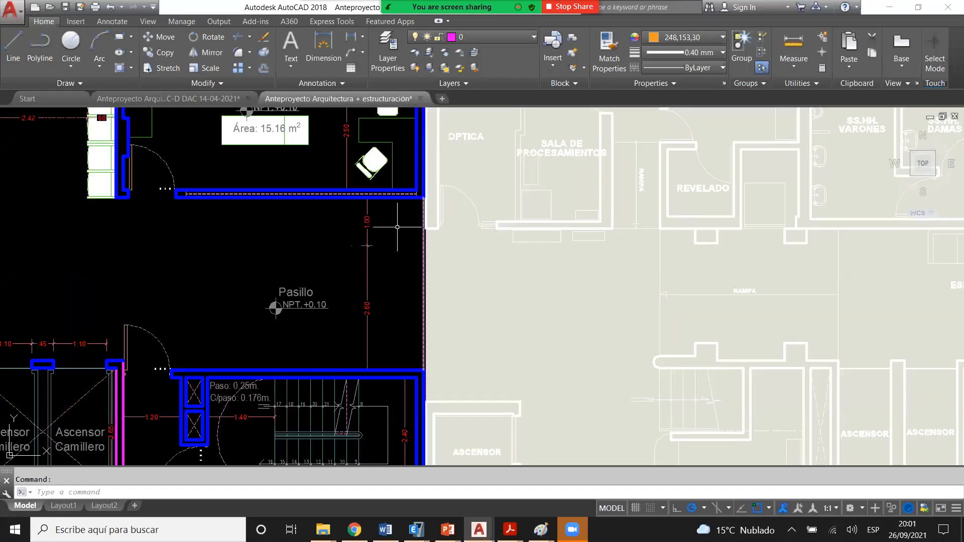
pyautogui.scroll(-2, 402, 229)
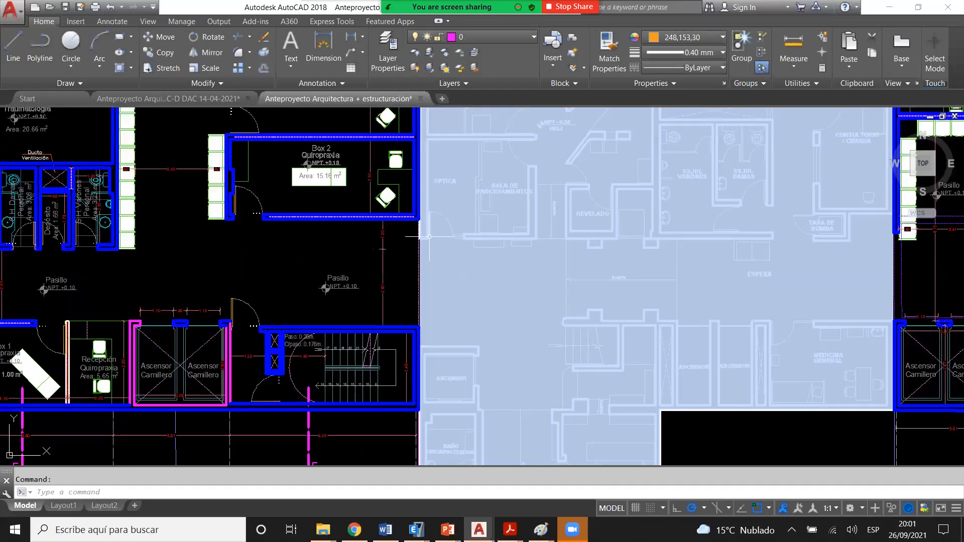
pyautogui.scroll(-2, 392, 280)
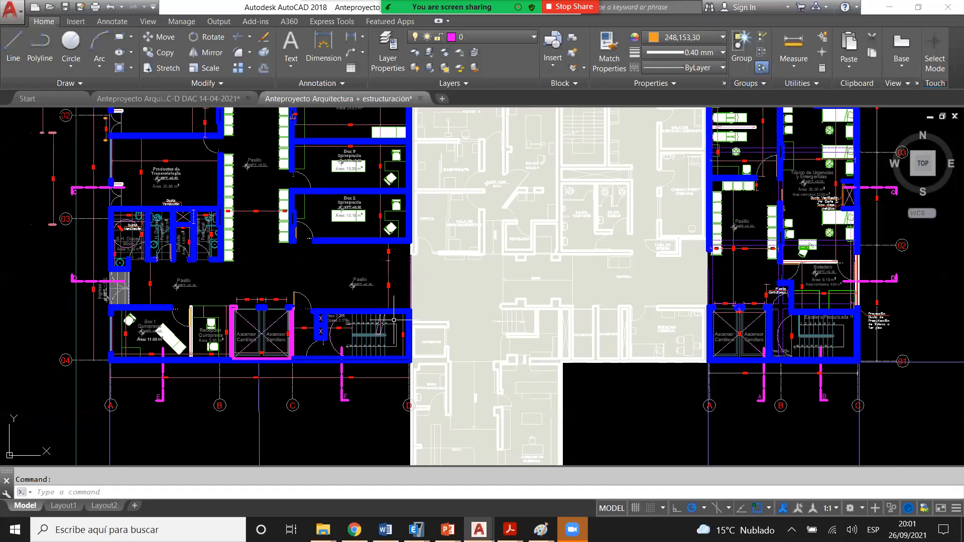
pyautogui.scroll(-6, 393, 319)
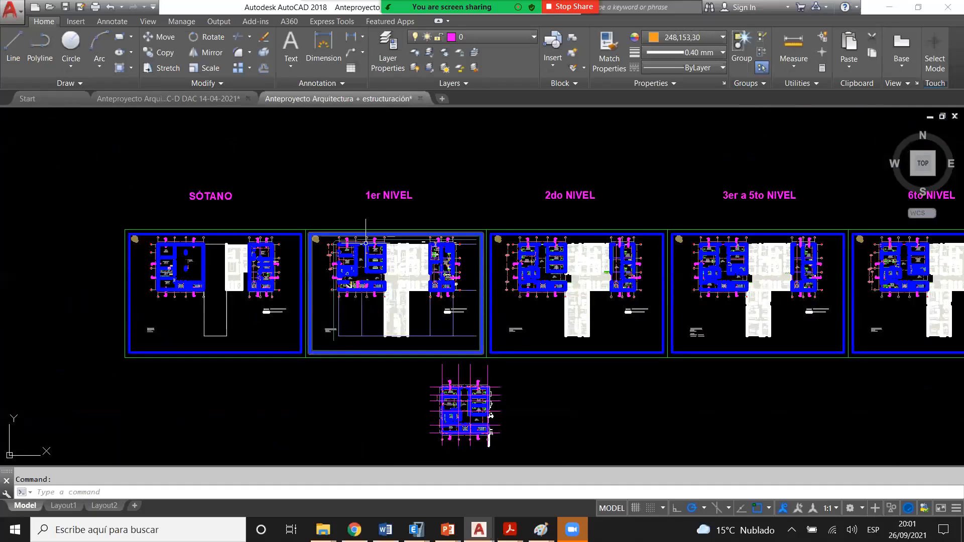
pyautogui.moveTo(514, 306); pyautogui.dragTo(411, 281, button='middle')
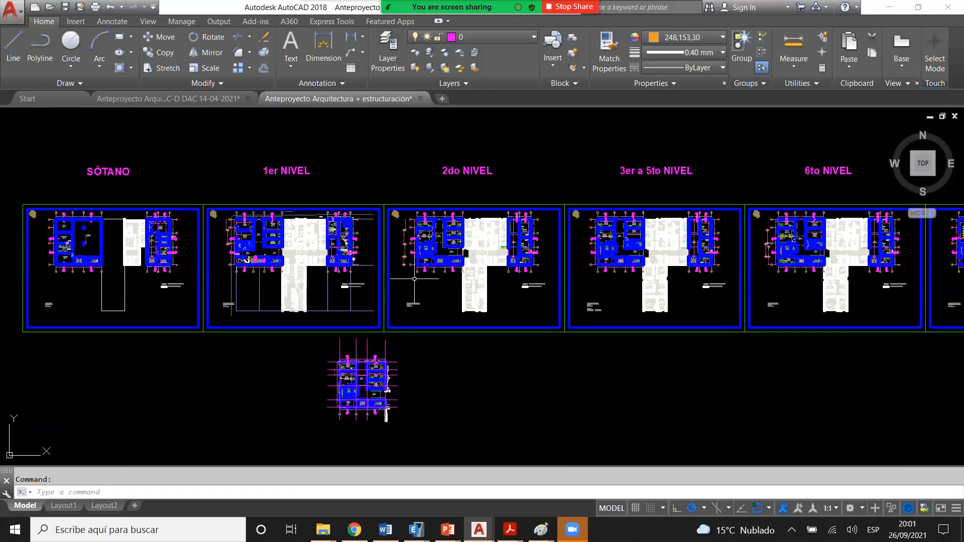
pyautogui.click(603, 382)
pyautogui.click(570, 364)
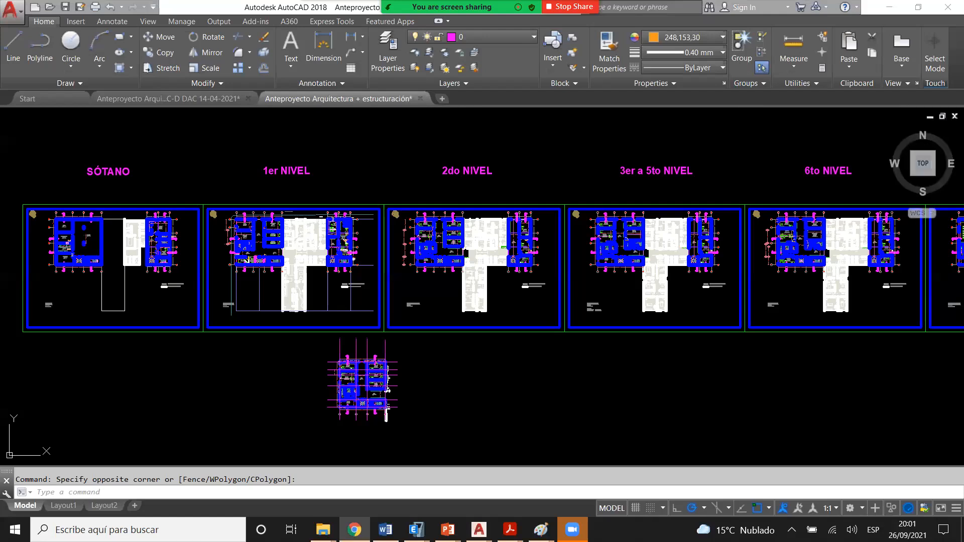
pyautogui.moveTo(322, 529)
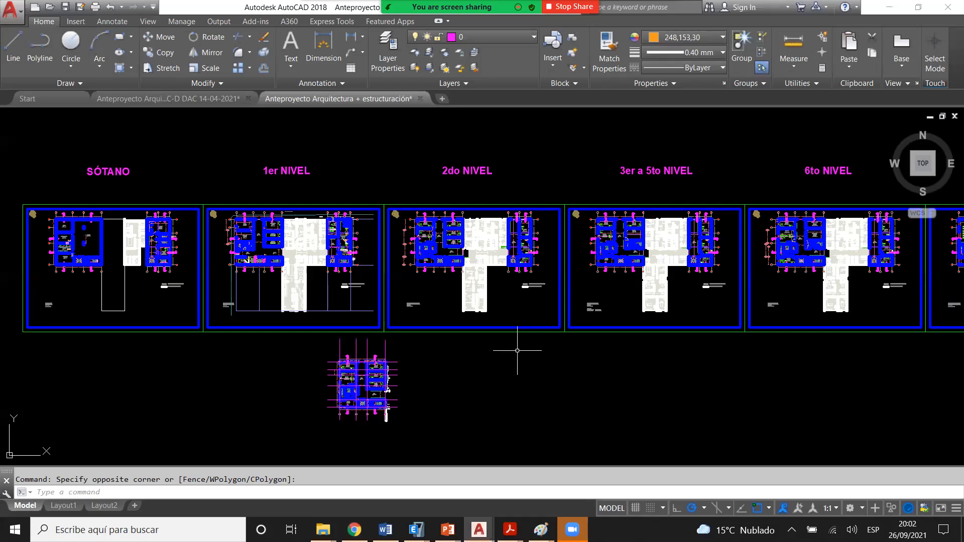
# - Review the full row of floor plans from SÓTANO to 7mo NIVEL and the general layout of the 1er NIVEL blocks
pyautogui.scroll(-4, 462, 298)
pyautogui.scroll(2, 594, 303)
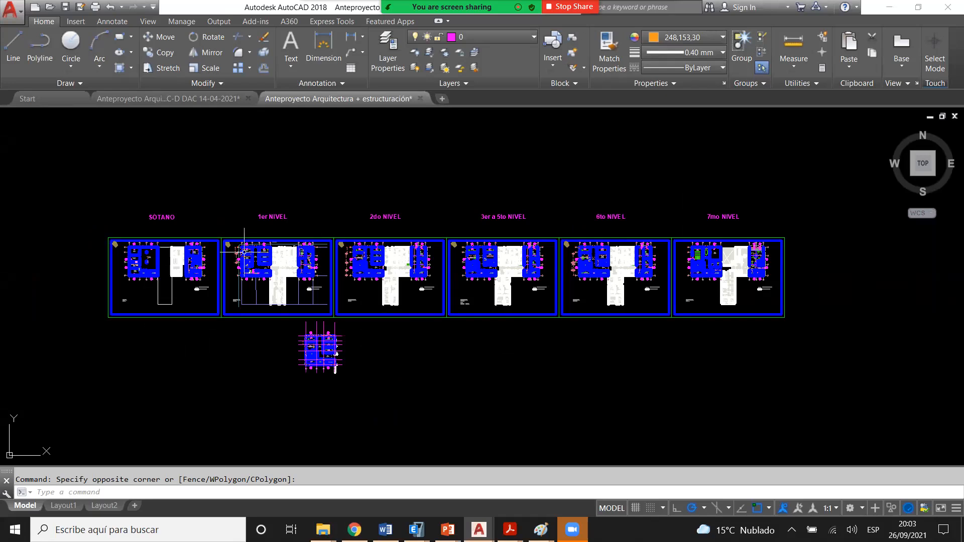
pyautogui.scroll(2, 250, 273)
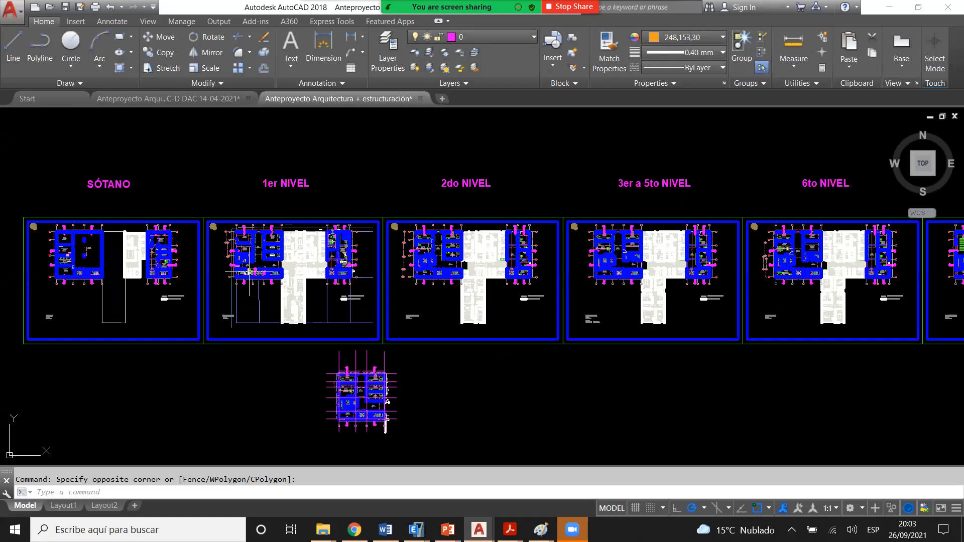
pyautogui.scroll(-2, 250, 272)
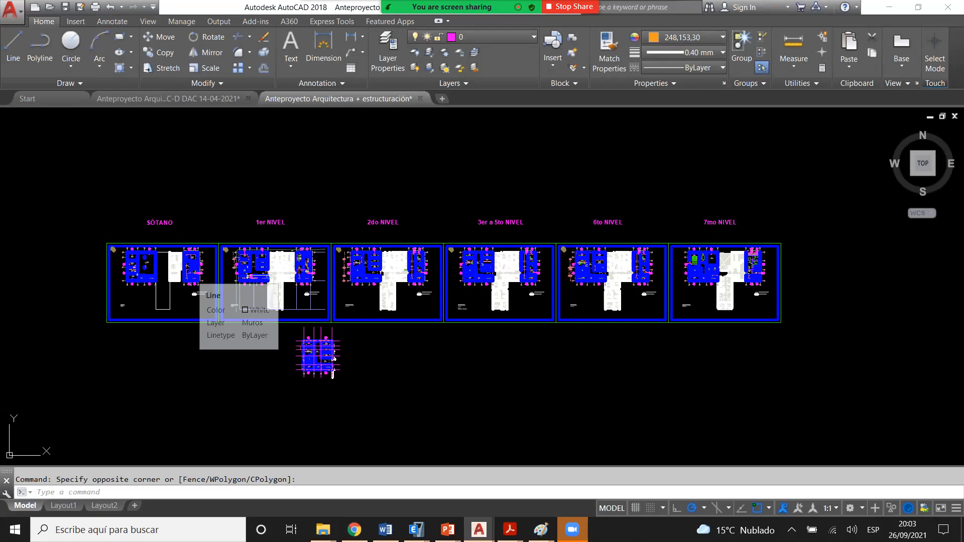
pyautogui.scroll(5, 252, 264)
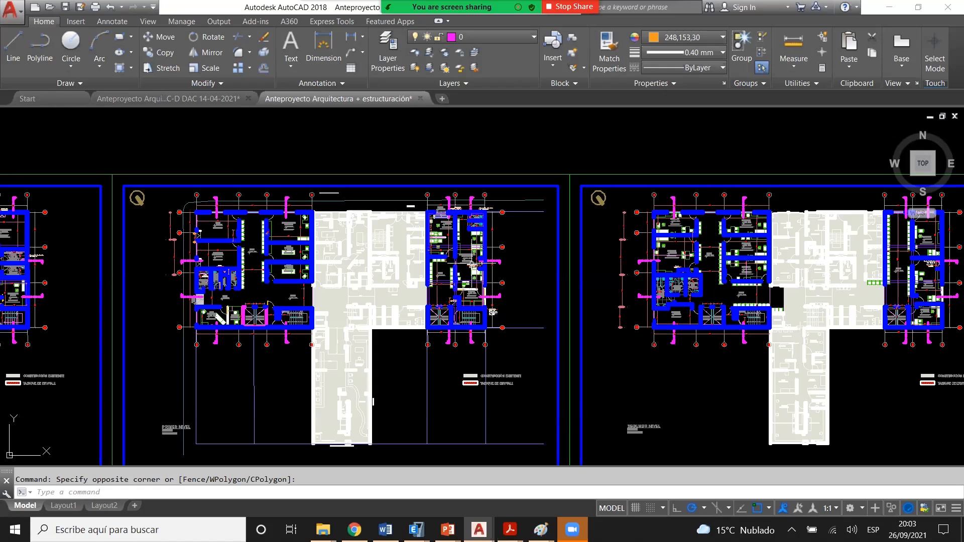
pyautogui.moveTo(373, 402); pyautogui.dragTo(406, 363, button='middle')
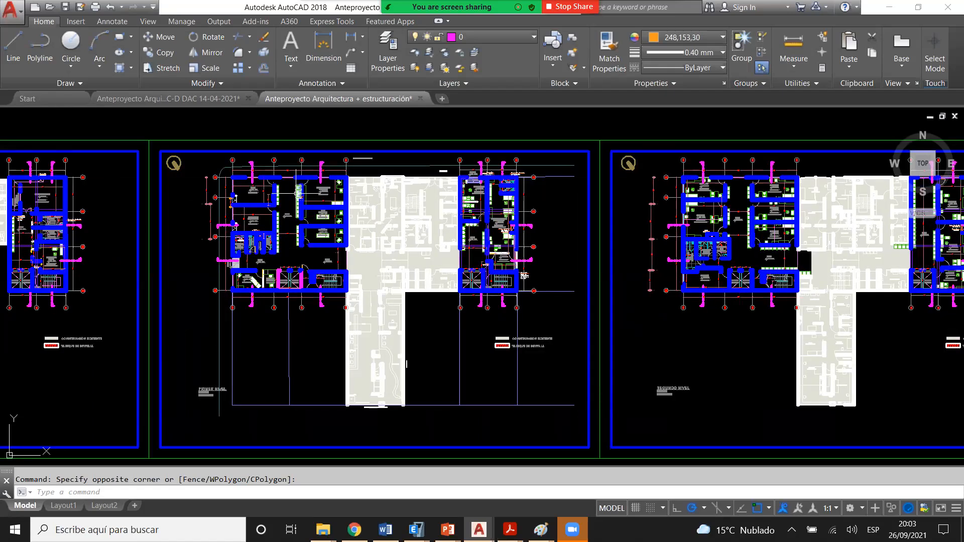
pyautogui.scroll(2, 297, 193)
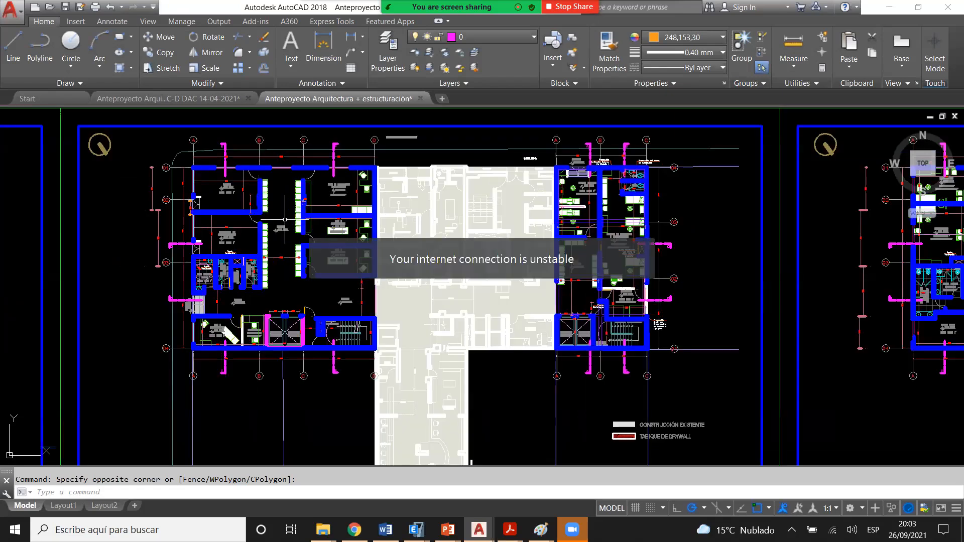
pyautogui.scroll(-2, 249, 232)
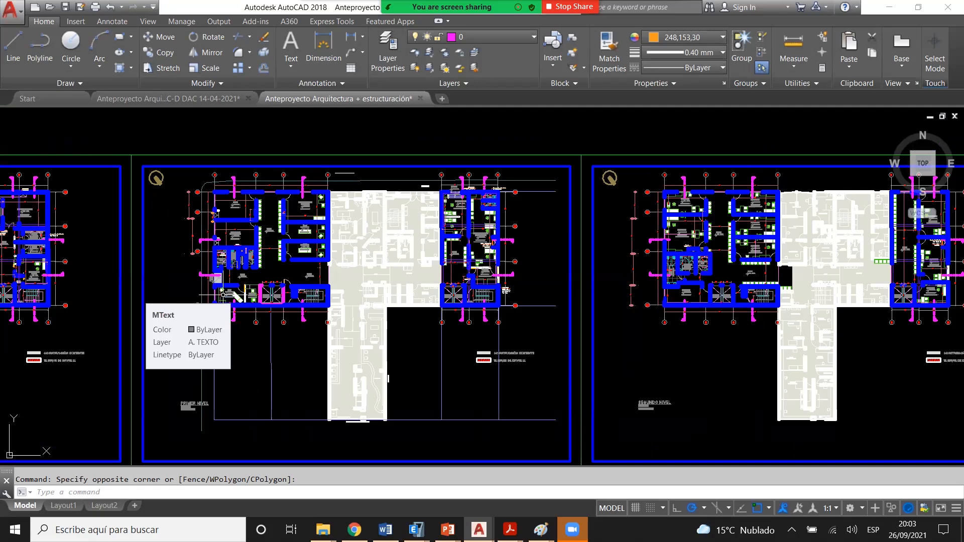
pyautogui.scroll(2, 281, 236)
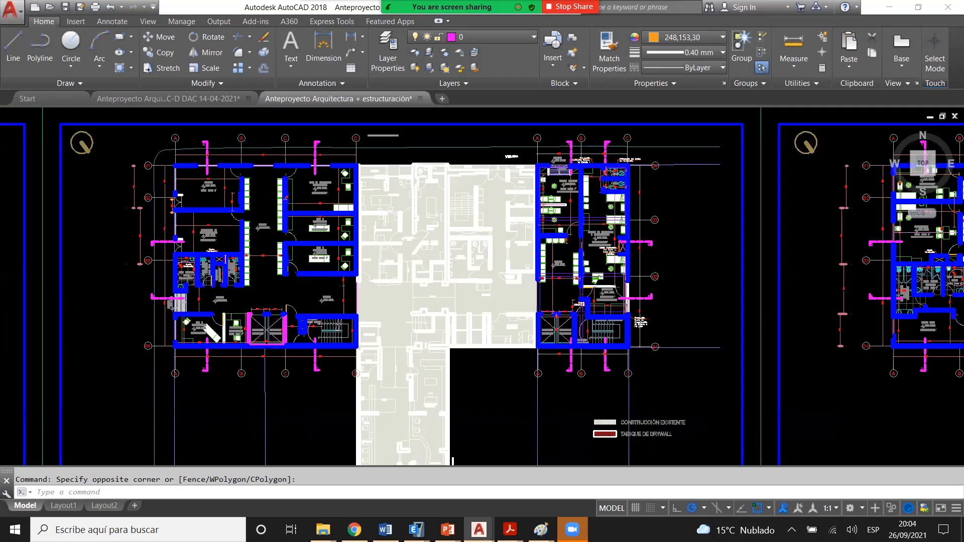
pyautogui.scroll(2, 258, 215)
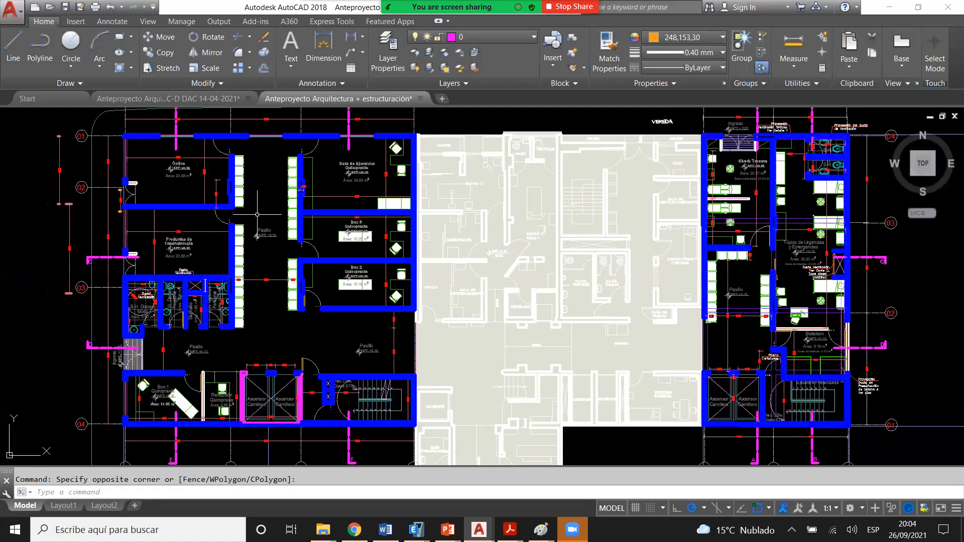
pyautogui.scroll(-2, 283, 209)
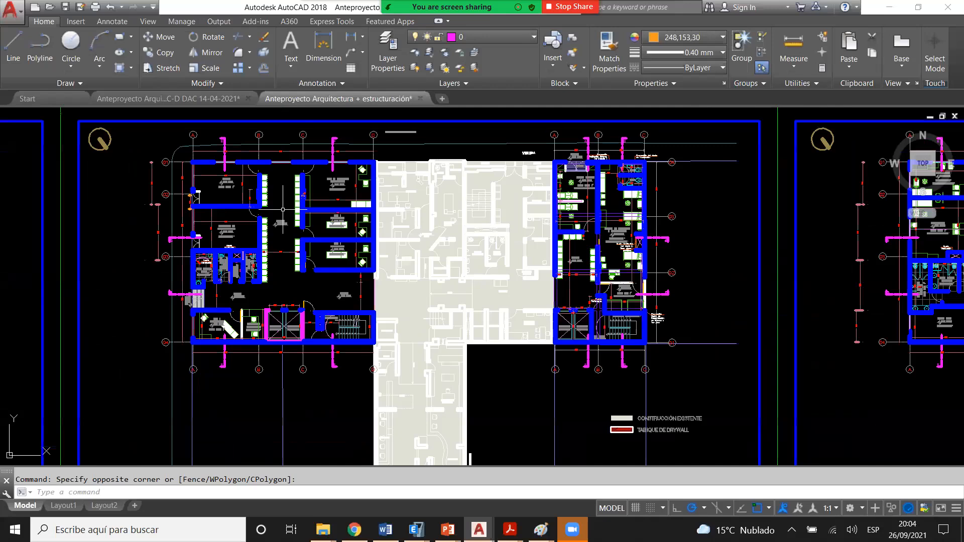
pyautogui.scroll(2, 282, 209)
pyautogui.scroll(-2, 280, 209)
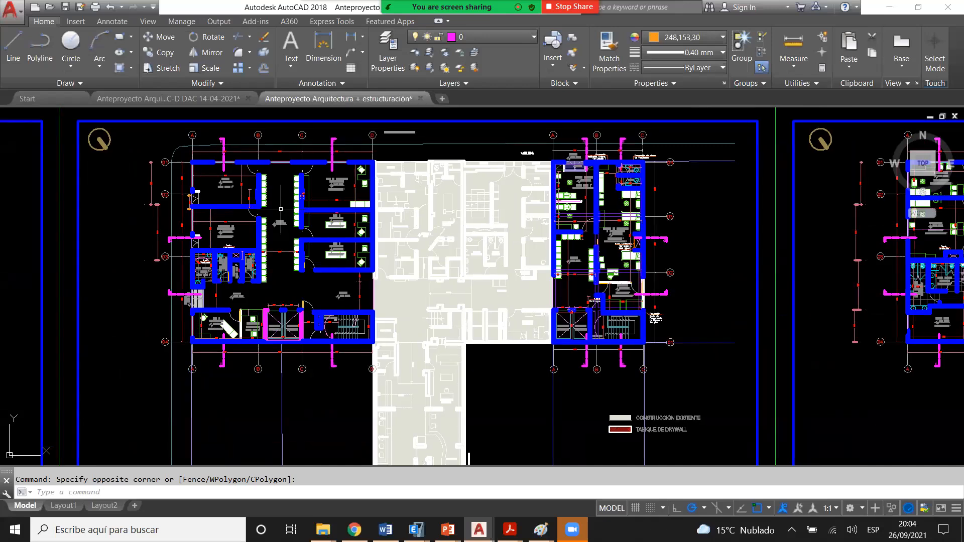
# - Inspect the Óptica and Productos de Traumatología rooms and their outer wall between axes 02 and 03 on the 1er NIVEL plan
pyautogui.scroll(4, 281, 209)
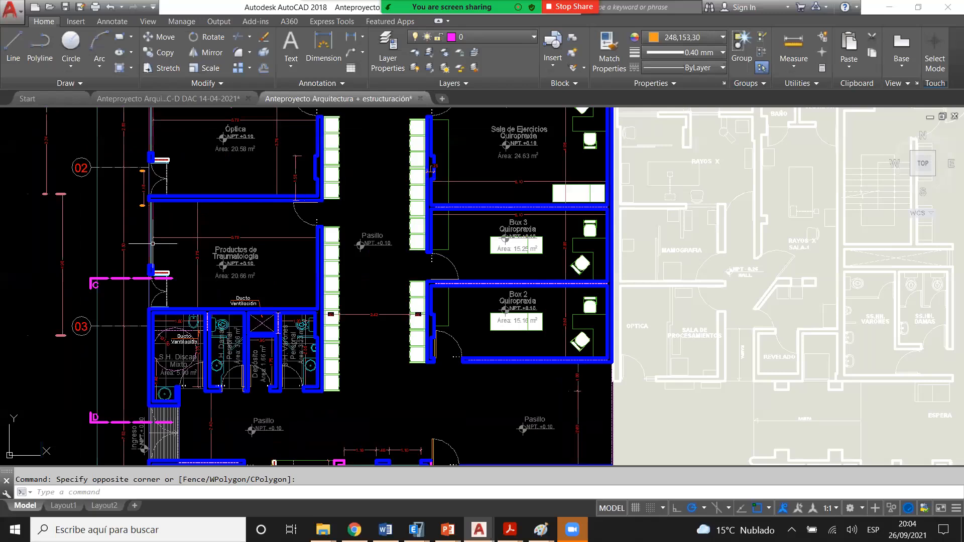
pyautogui.scroll(2, 152, 243)
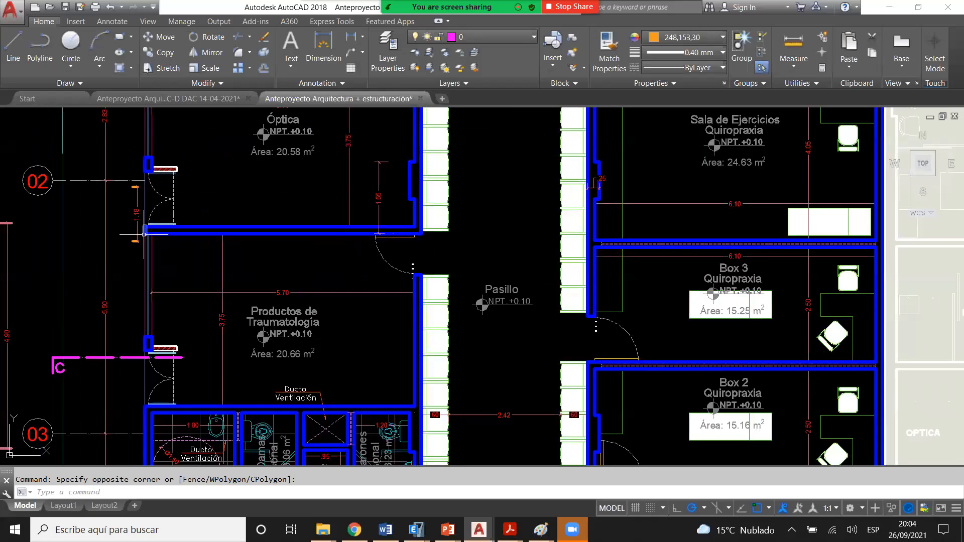
pyautogui.moveTo(154, 190); pyautogui.dragTo(168, 204, button='middle')
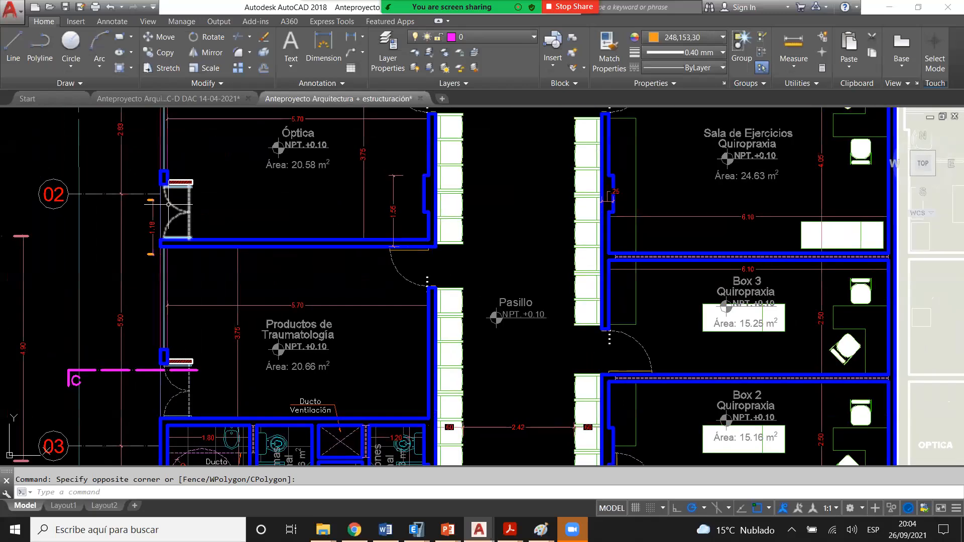
pyautogui.scroll(-5, 168, 205)
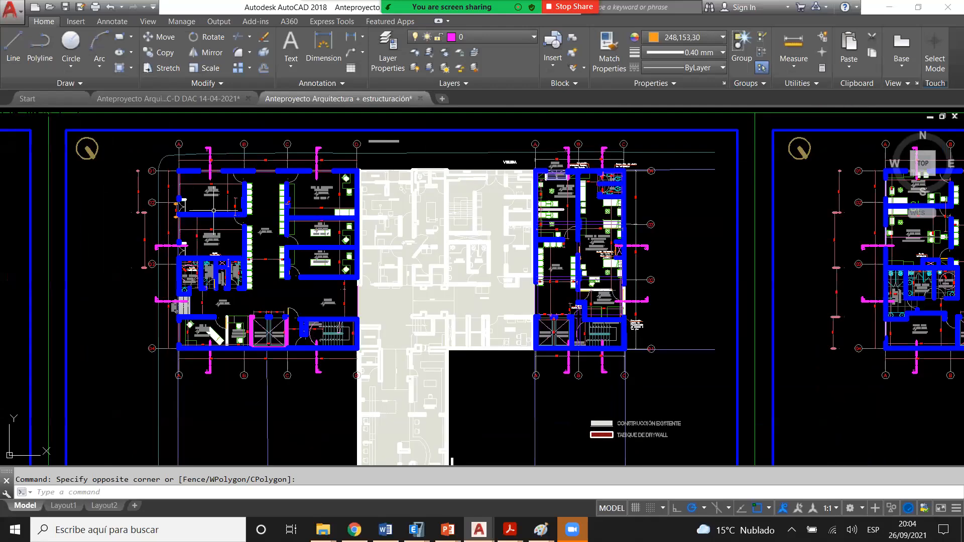
pyautogui.scroll(-2, 214, 211)
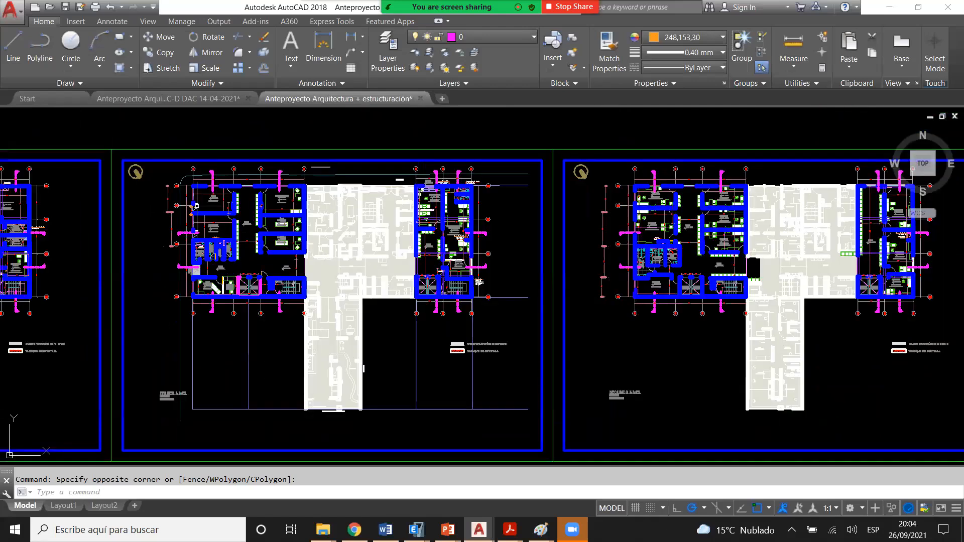
pyautogui.scroll(2, 196, 204)
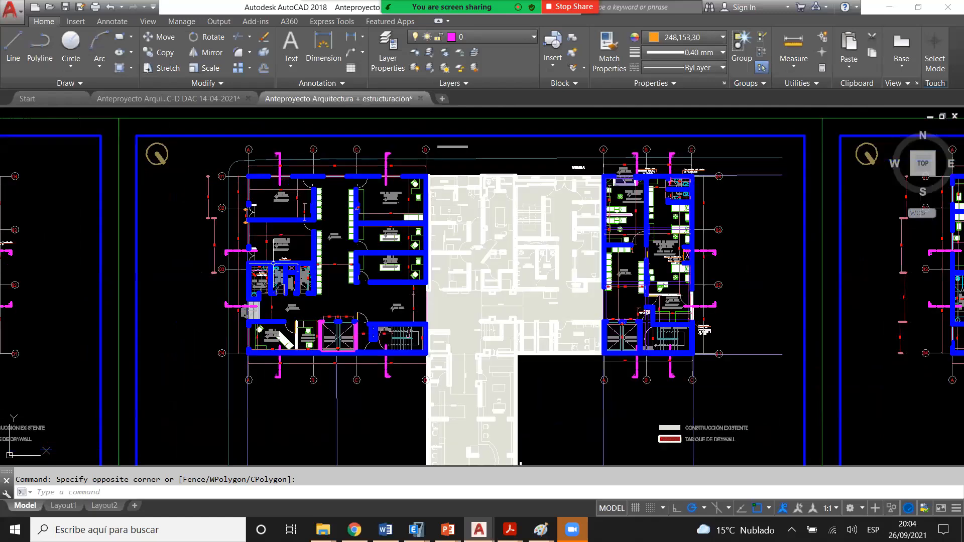
pyautogui.moveTo(273, 263); pyautogui.dragTo(259, 284, button='middle')
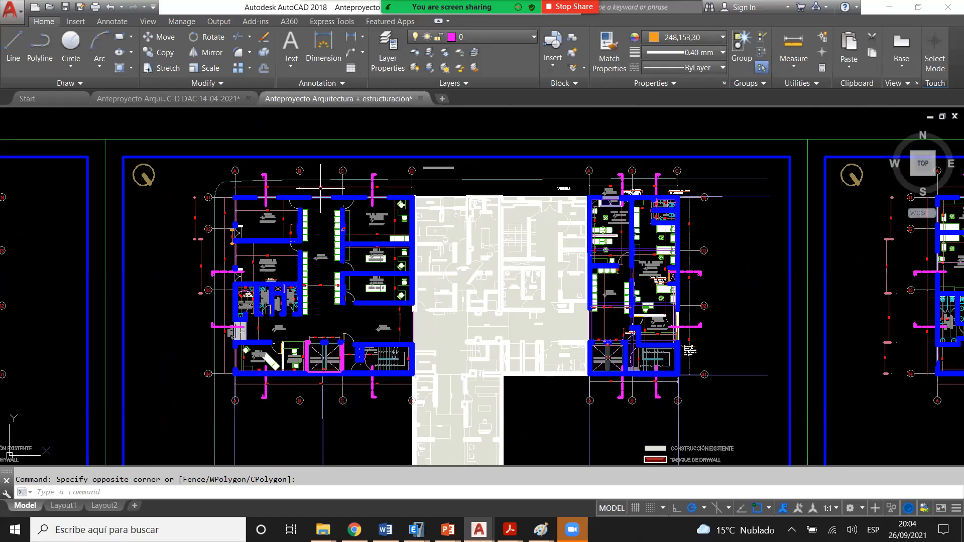
# - Check the axis grid A to D and 01 to 04 around the 1er NIVEL block containing the Óptica and Quiropraxia rooms
pyautogui.scroll(2, 320, 189)
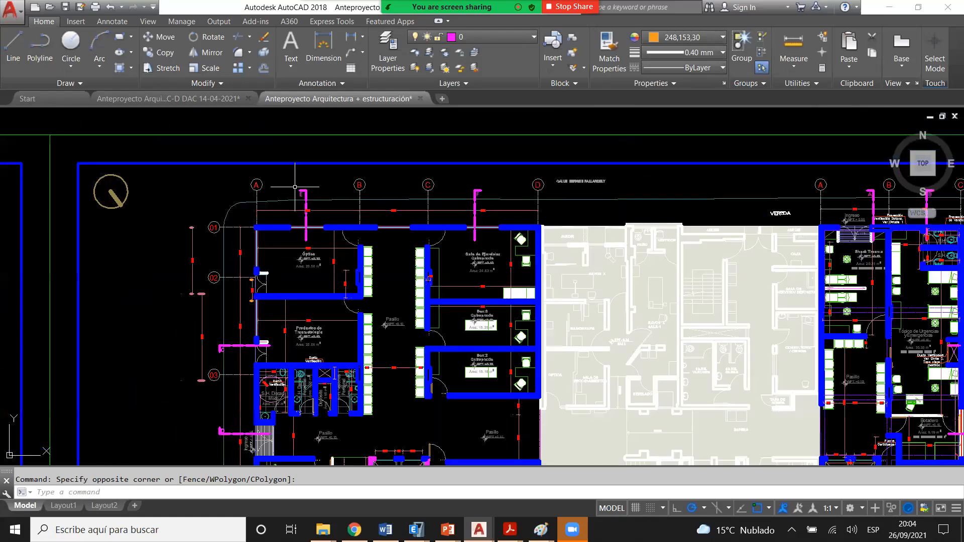
pyautogui.scroll(-2, 296, 191)
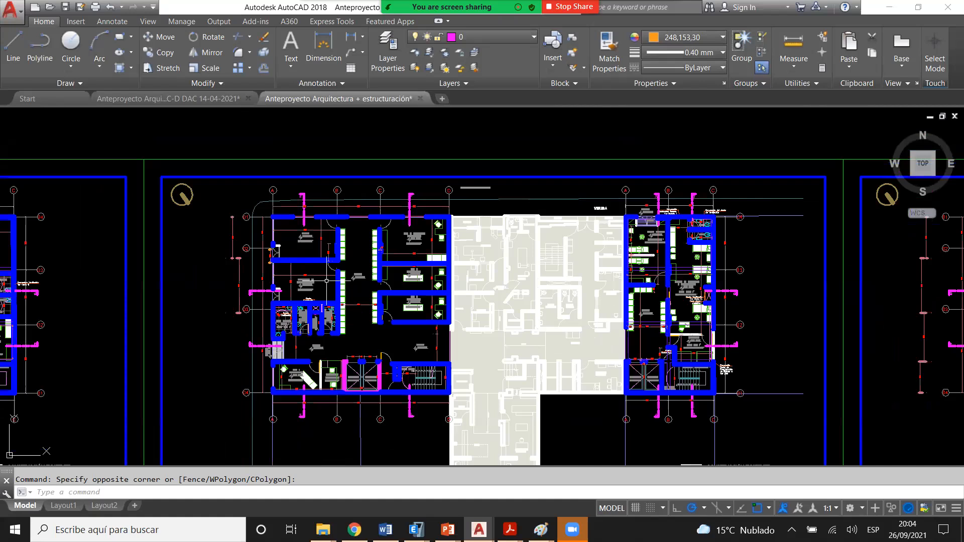
pyautogui.moveTo(326, 281); pyautogui.dragTo(361, 265, button='middle')
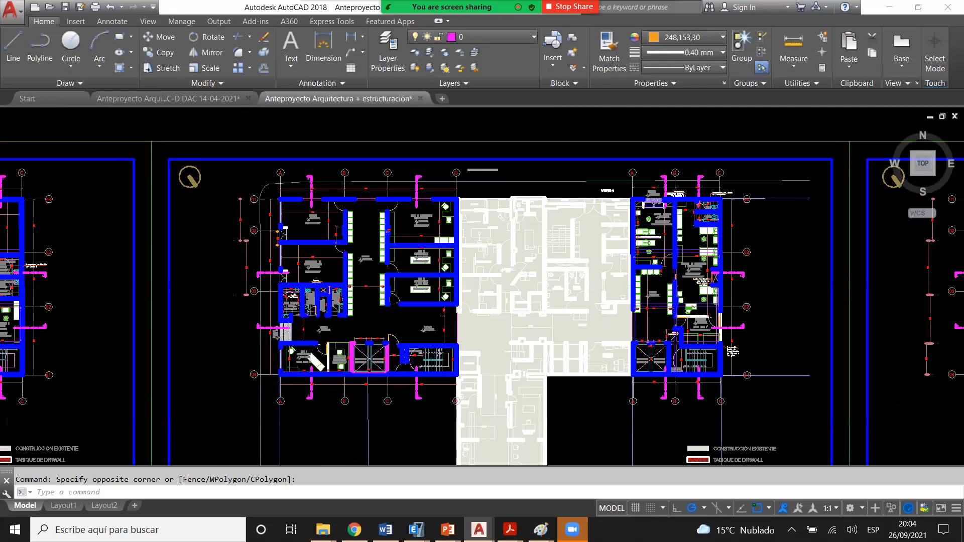
pyautogui.scroll(2, 250, 369)
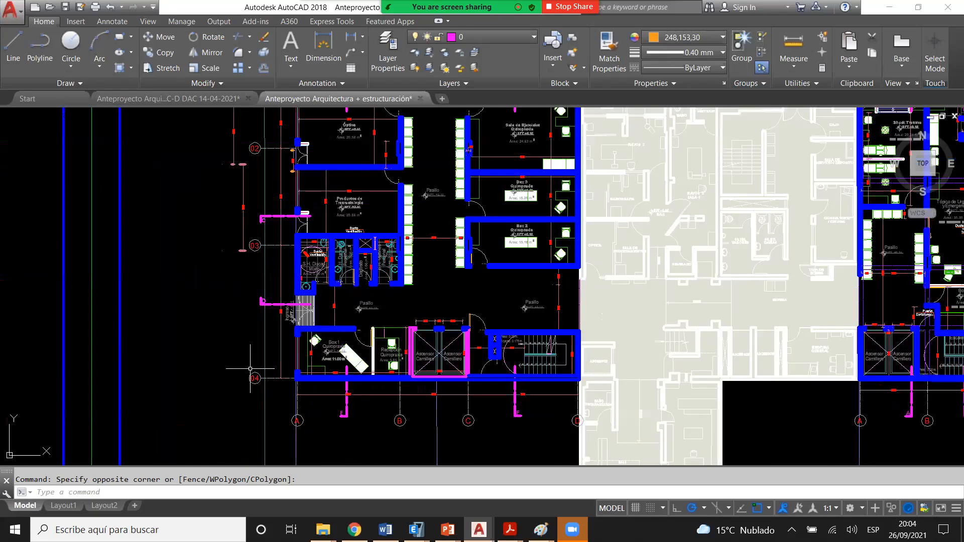
pyautogui.press('Escape')
pyautogui.moveTo(250, 368); pyautogui.dragTo(241, 334, button='middle')
pyautogui.click(370, 369)
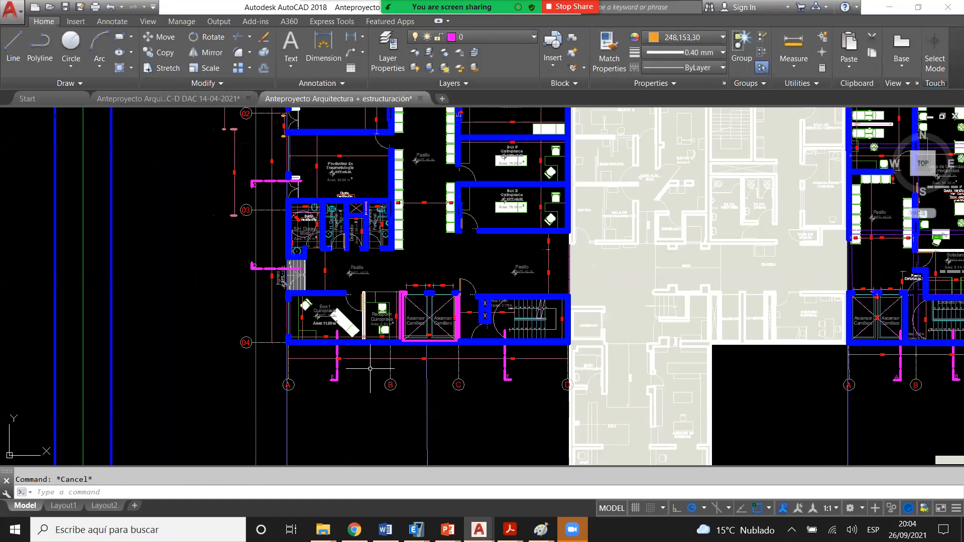
pyautogui.scroll(-2, 305, 312)
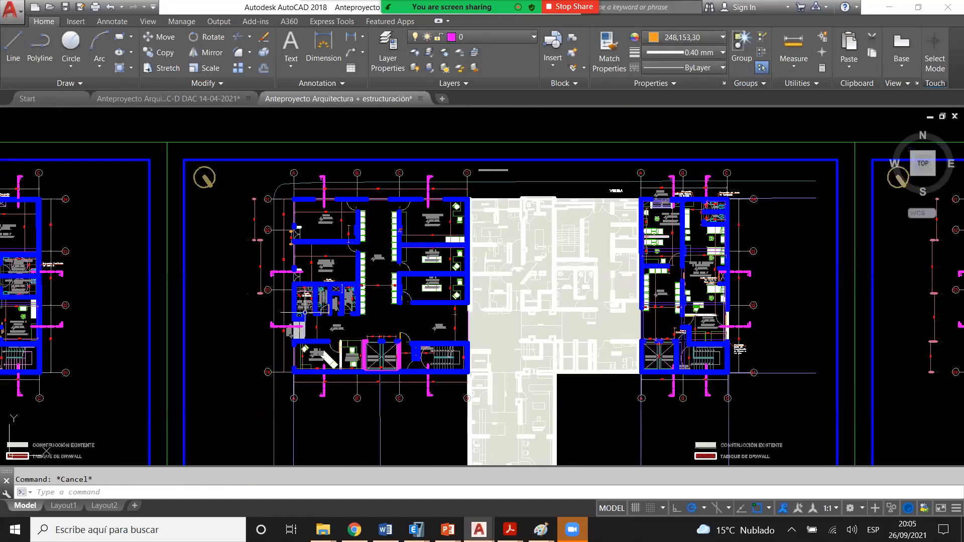
# - Highlight the axis 02 line and its bubble beside the Óptica room to inspect its alignment, and clear the selection
pyautogui.scroll(6, 222, 249)
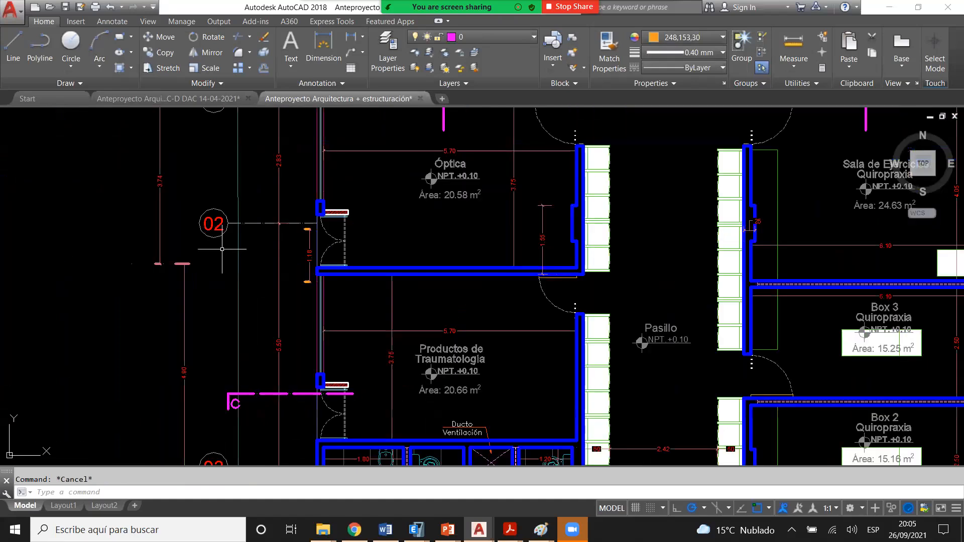
pyautogui.click(234, 233)
pyautogui.click(223, 219)
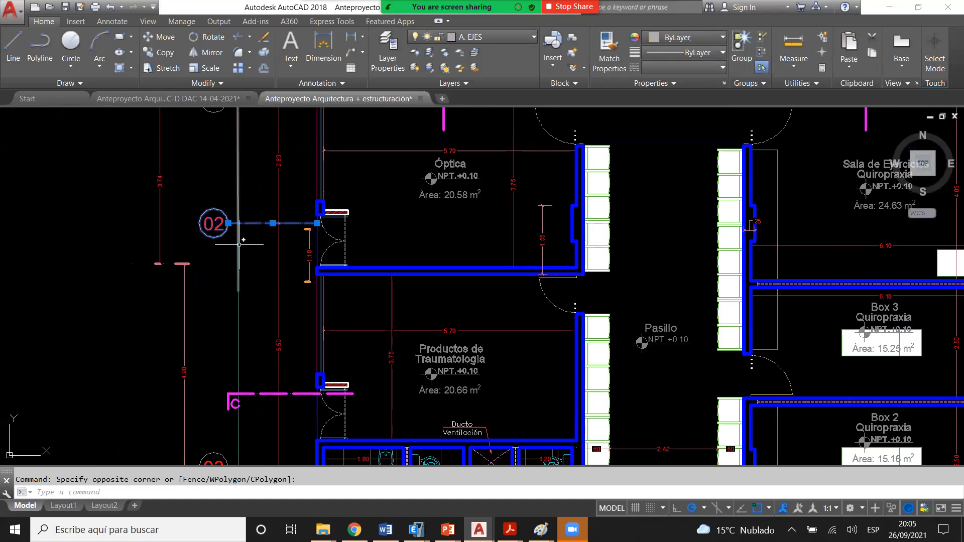
pyautogui.scroll(-2, 239, 245)
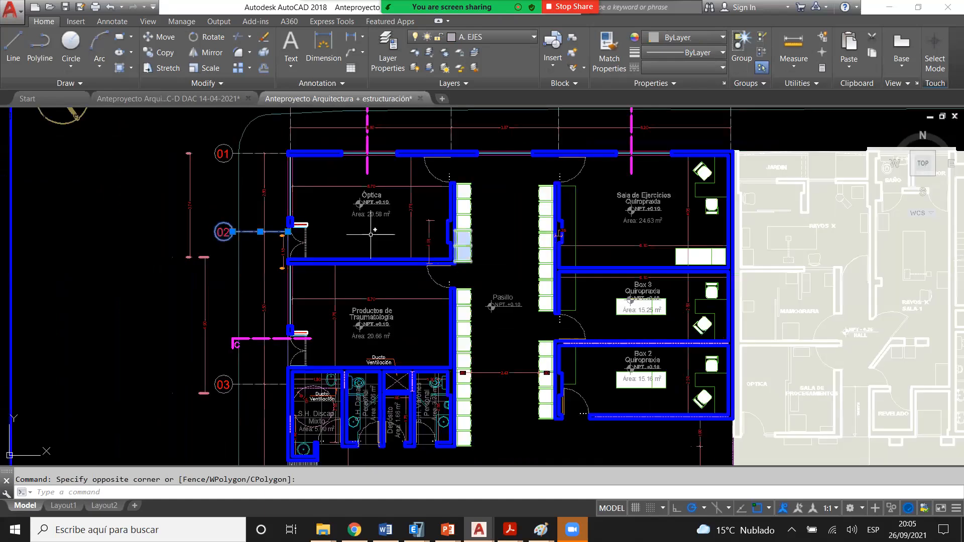
pyautogui.press('Escape')
pyautogui.scroll(-2, 370, 234)
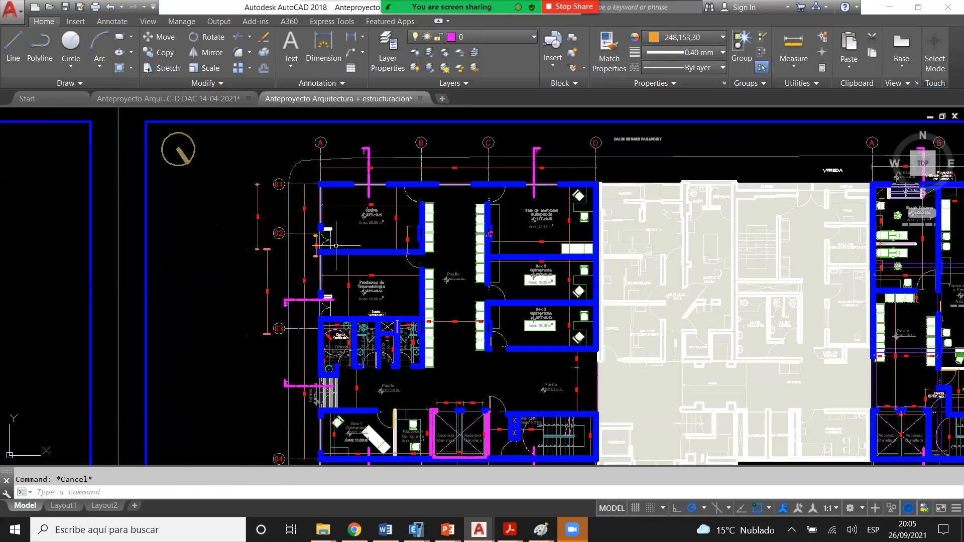
# - Inspect the Pasillo and its adjoining walls between the Óptica and Quiropraxia rooms on the 1er NIVEL plan
pyautogui.scroll(-2, 336, 246)
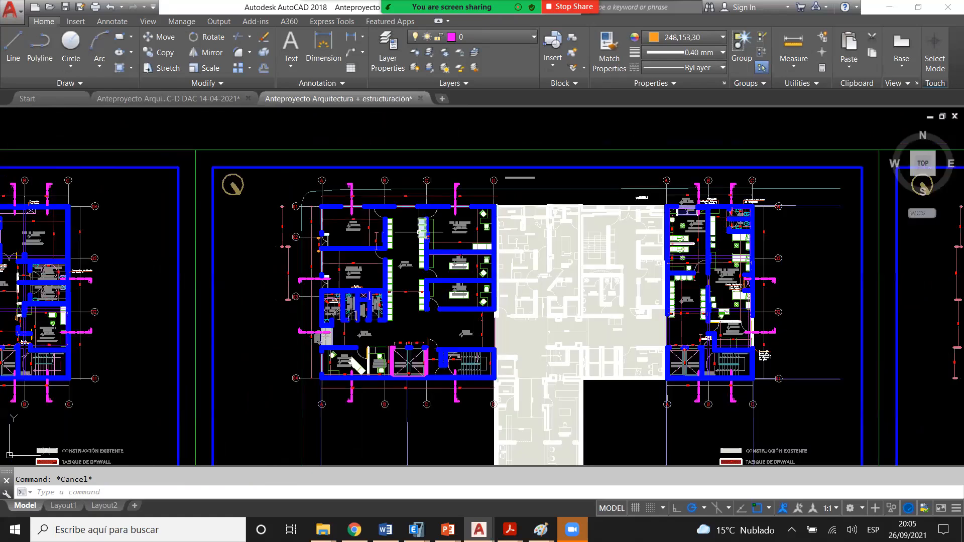
pyautogui.scroll(2, 472, 300)
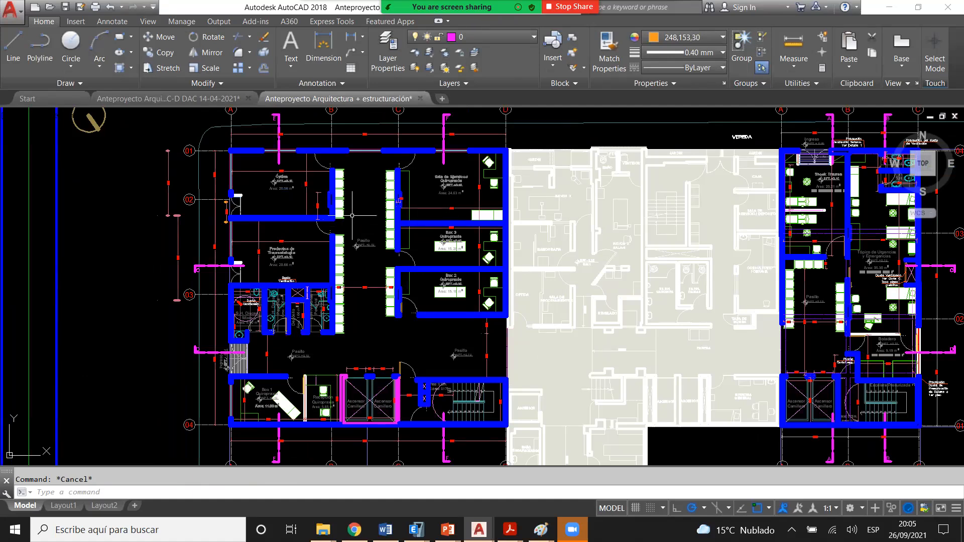
pyautogui.scroll(2, 352, 215)
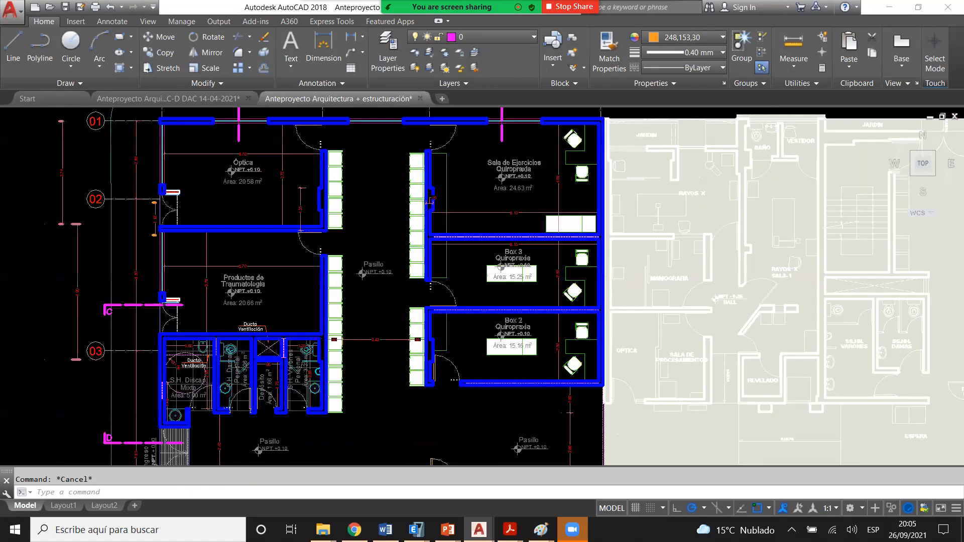
pyautogui.scroll(2, 332, 197)
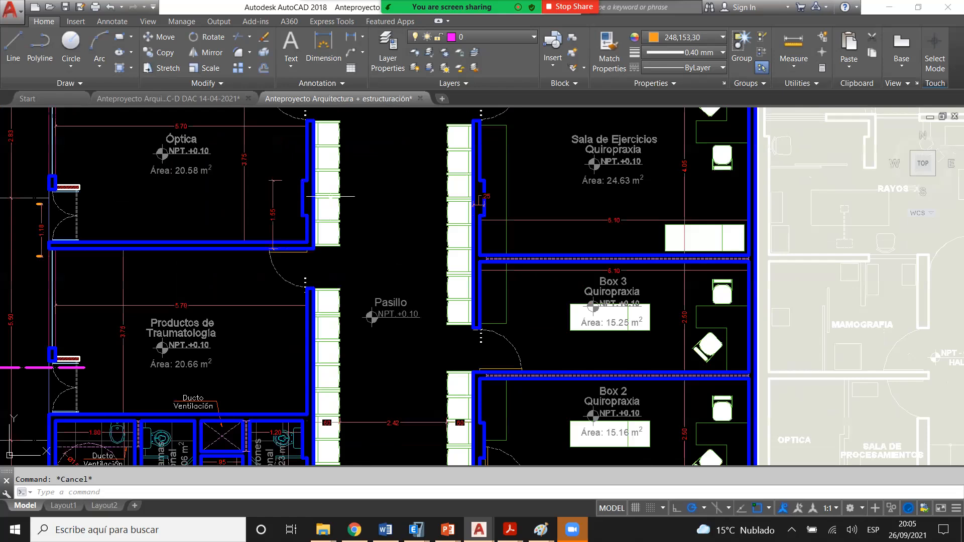
# - Highlight the recessed wall segments on both sides of the 1er NIVEL Pasillo to inspect their alignment, and clear the selection
pyautogui.scroll(-4, 478, 220)
pyautogui.click(468, 178)
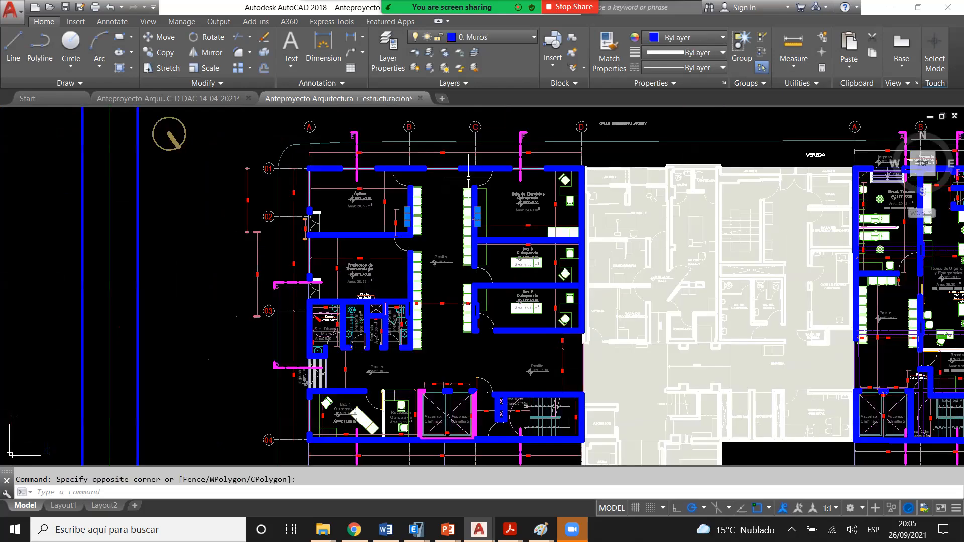
pyautogui.scroll(6, 442, 299)
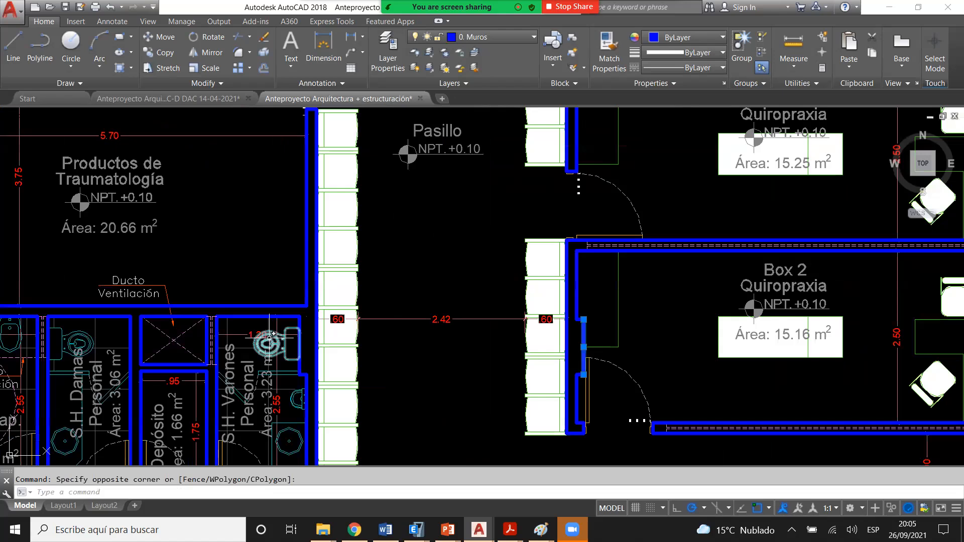
pyautogui.click(270, 336)
pyautogui.scroll(2, 281, 351)
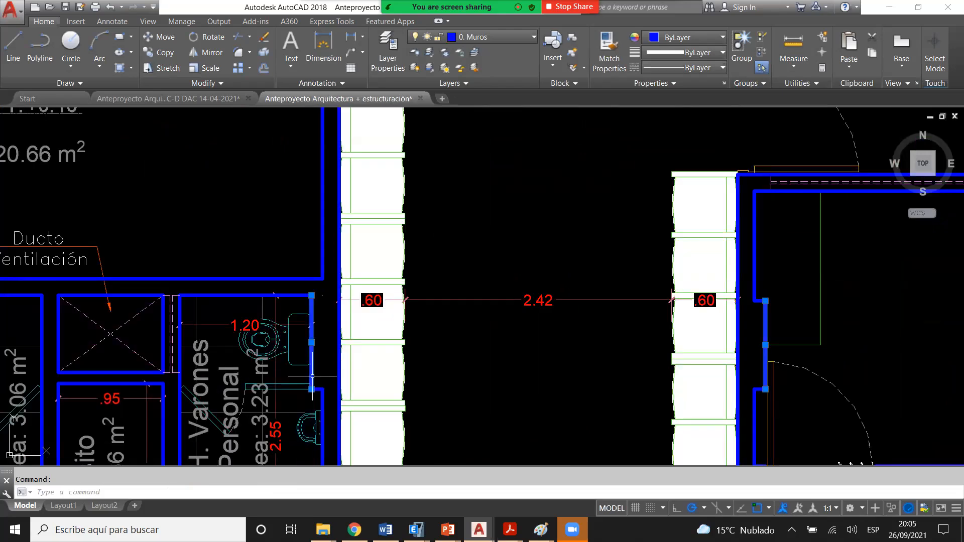
pyautogui.press('Escape')
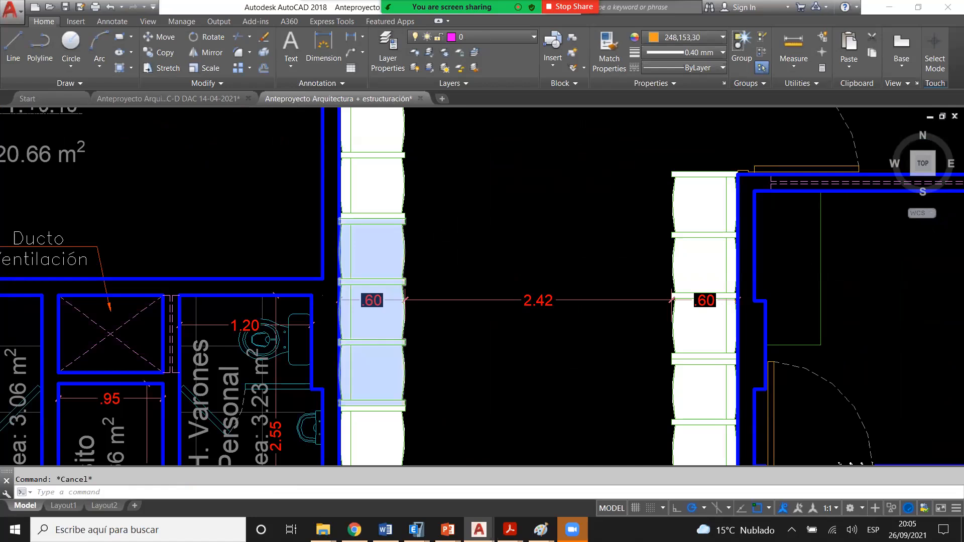
# - Examine the 1er NIVEL restrooms, Pasillo width, elevators and stairs between axes 03 and 04 within the overall block
pyautogui.scroll(-2, 374, 245)
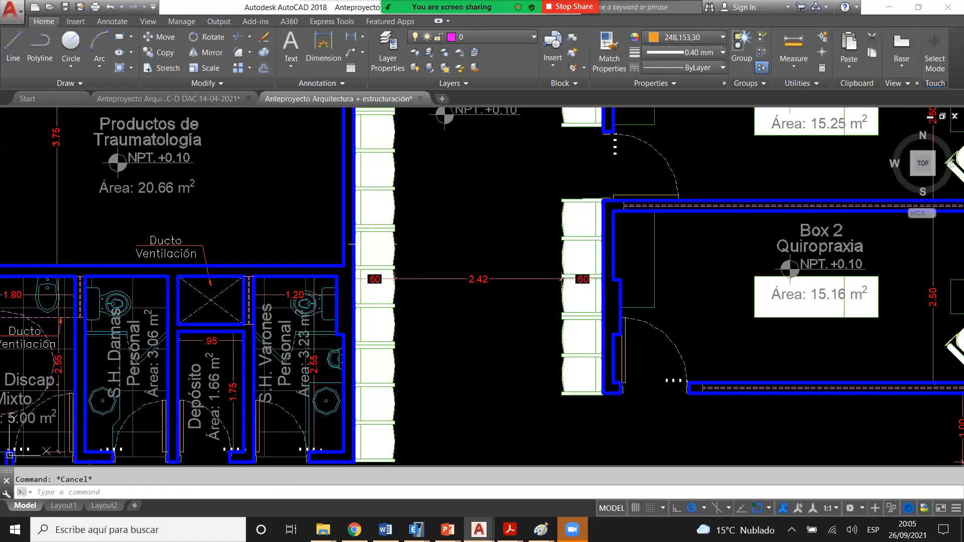
pyautogui.scroll(-2, 374, 244)
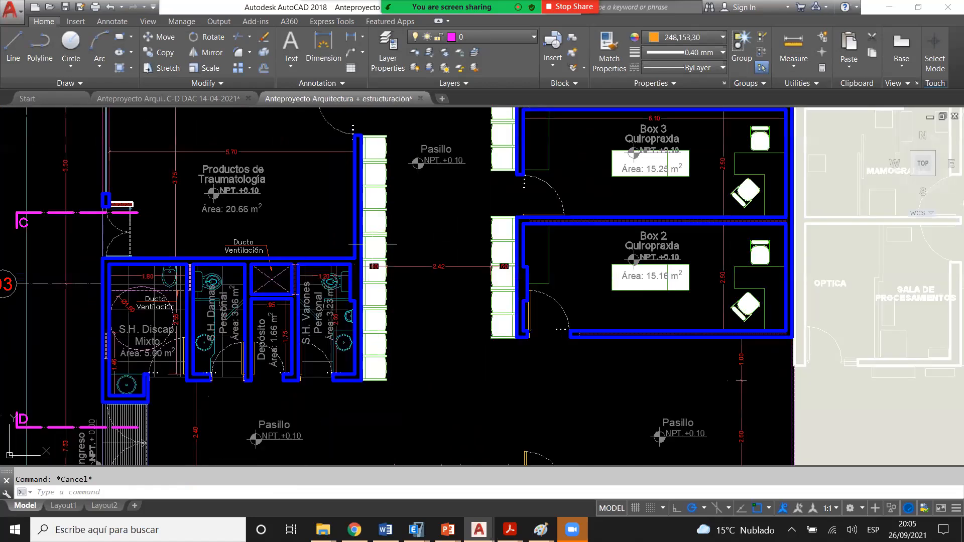
pyautogui.scroll(-4, 374, 245)
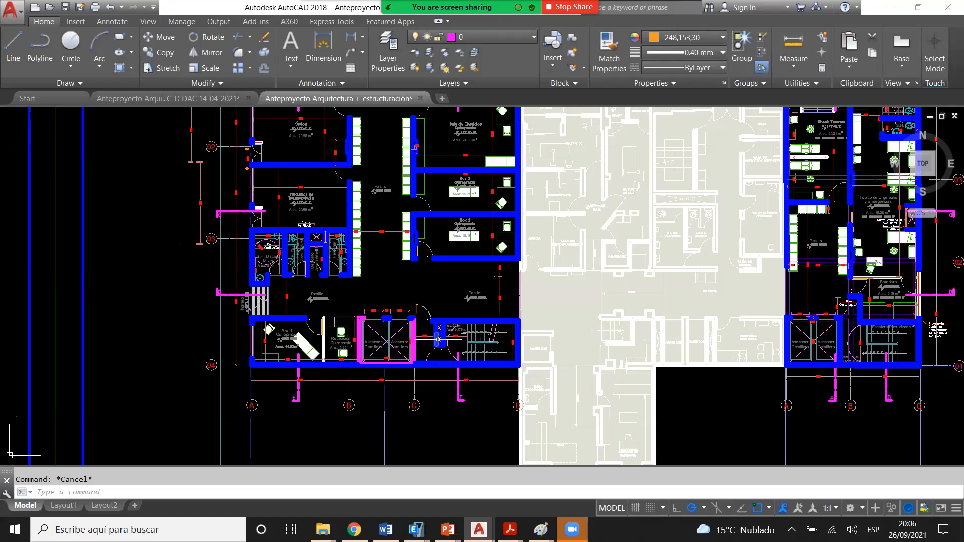
pyautogui.scroll(-2, 438, 339)
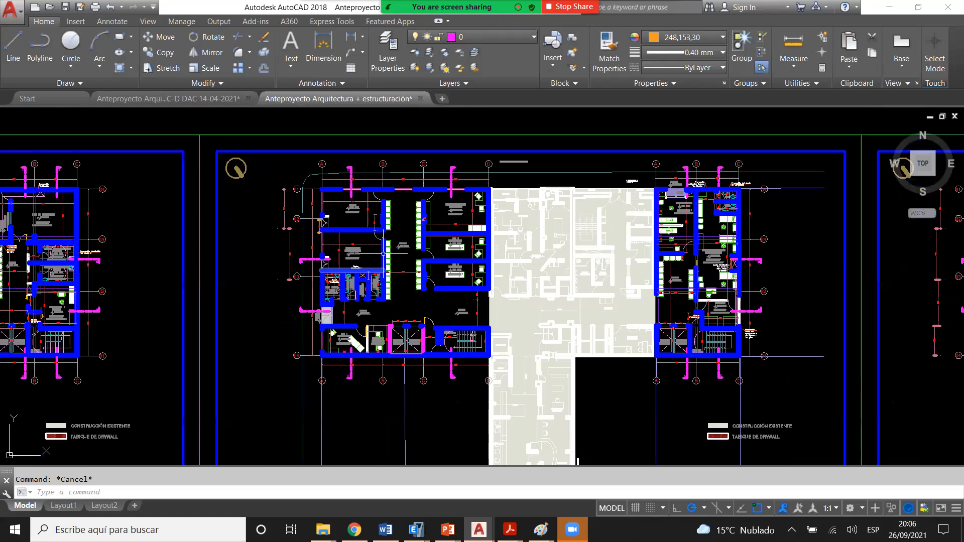
pyautogui.scroll(2, 397, 231)
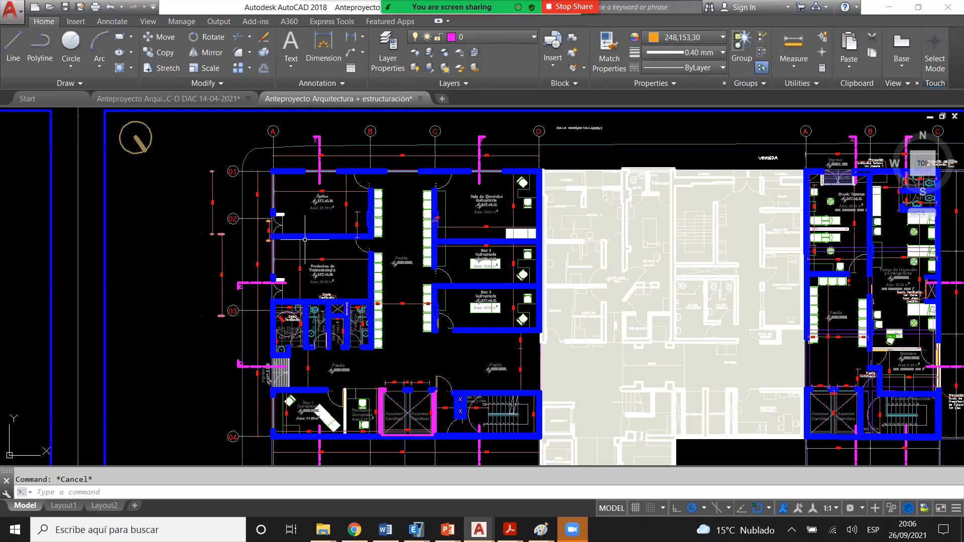
# - Compare the SÓTANO plan's rooms and columns with the layout of the 1er NIVEL block
pyautogui.scroll(-5, 373, 271)
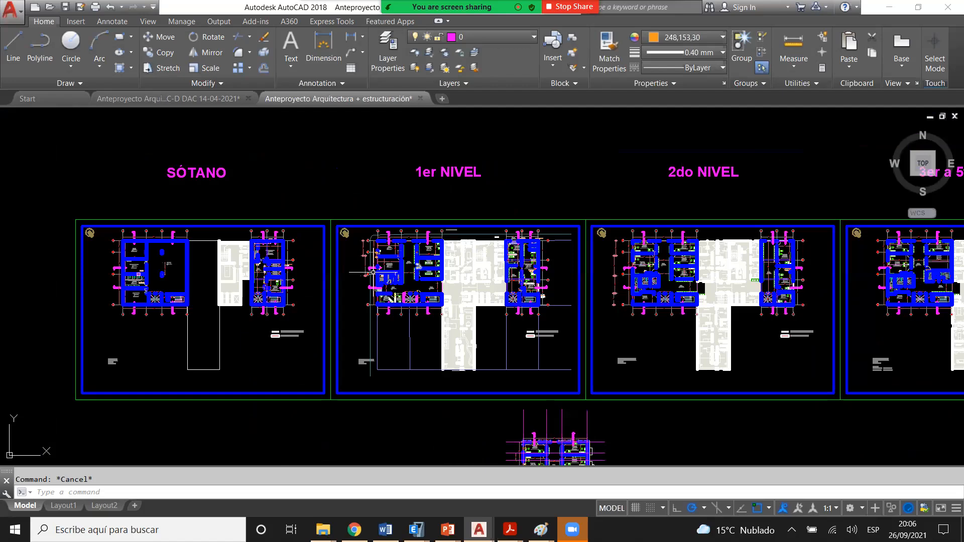
pyautogui.scroll(4, 153, 257)
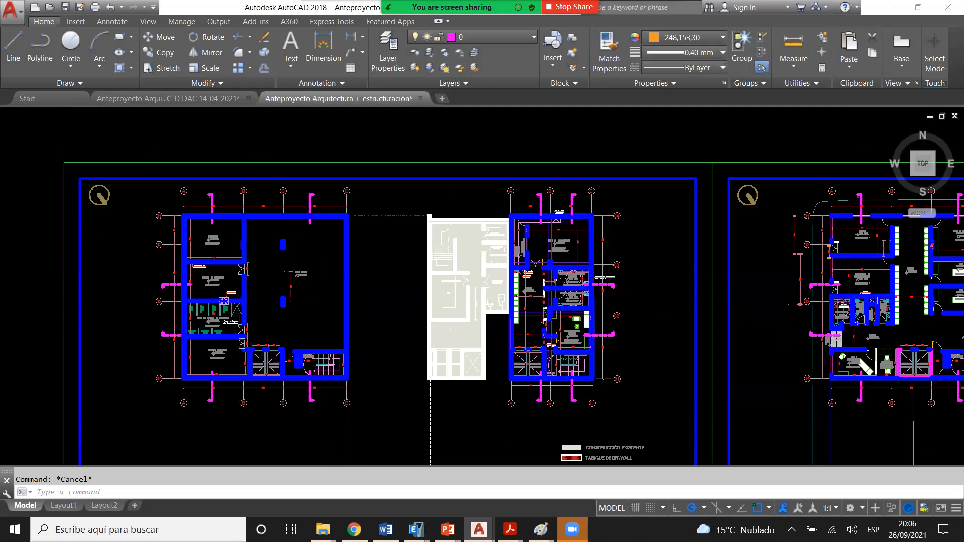
pyautogui.scroll(-2, 603, 266)
pyautogui.moveTo(602, 266); pyautogui.dragTo(293, 266, button='middle')
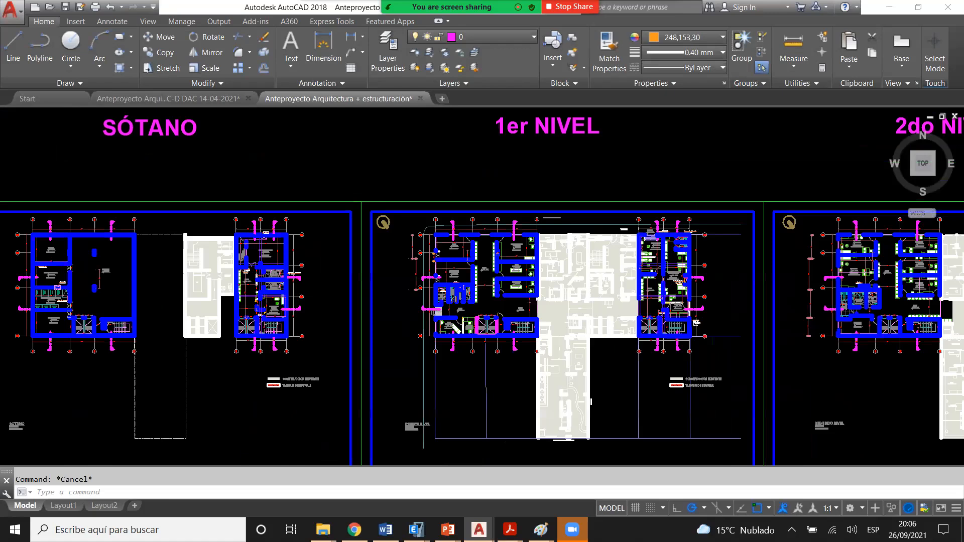
pyautogui.scroll(4, 555, 263)
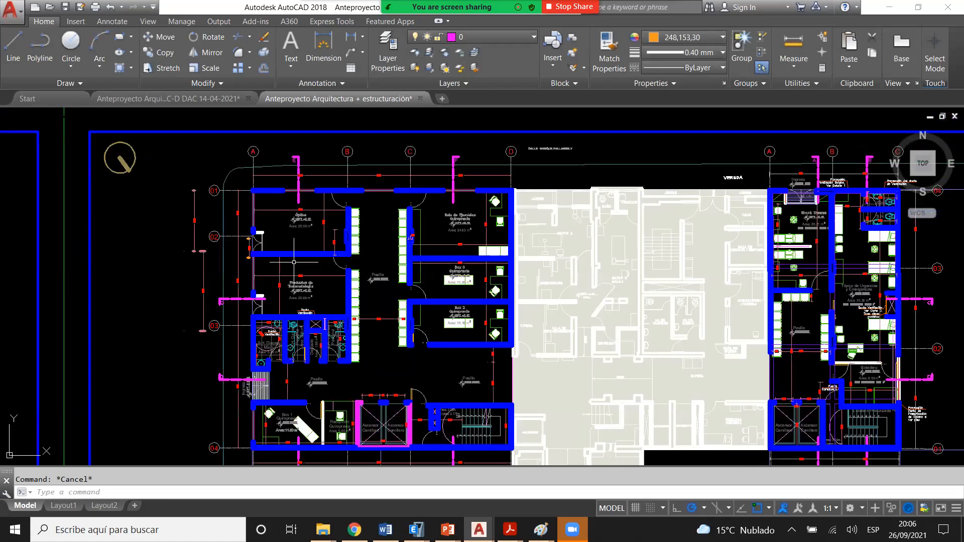
# - Examine the Consultorio rooms, restrooms and Pasillo on the 2do NIVEL and 3er a 5to NIVEL plans
pyautogui.scroll(2, 343, 322)
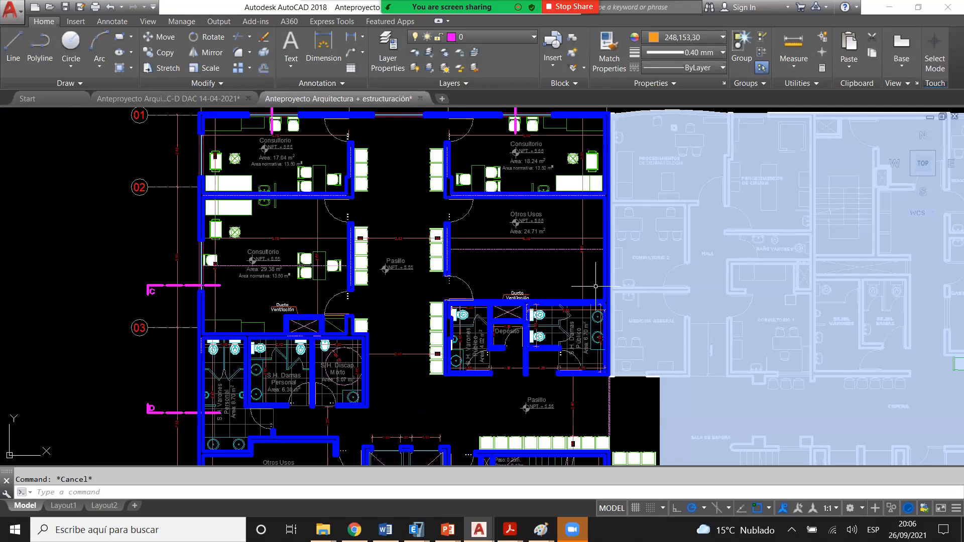
pyautogui.scroll(-5, 595, 286)
pyautogui.scroll(5, 333, 306)
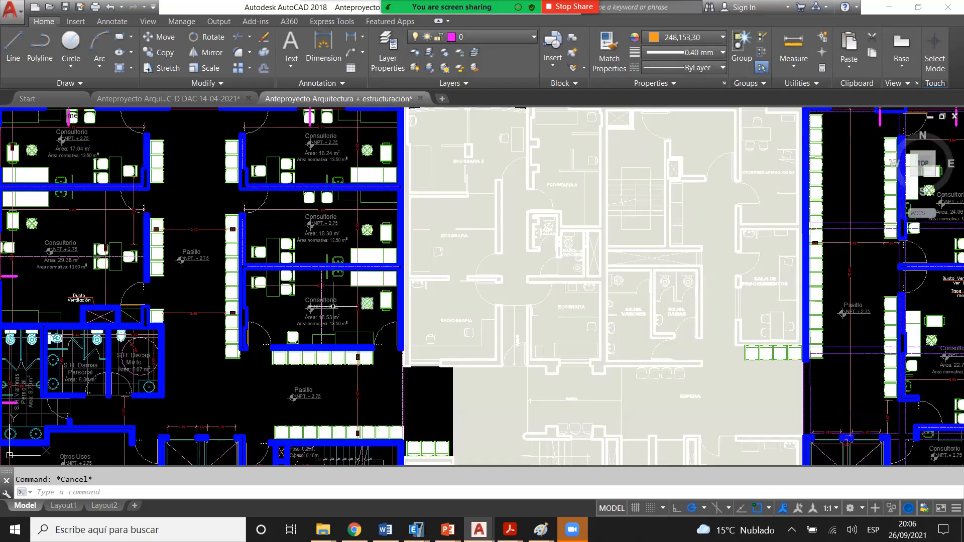
pyautogui.scroll(-5, 333, 306)
pyautogui.scroll(7, 513, 278)
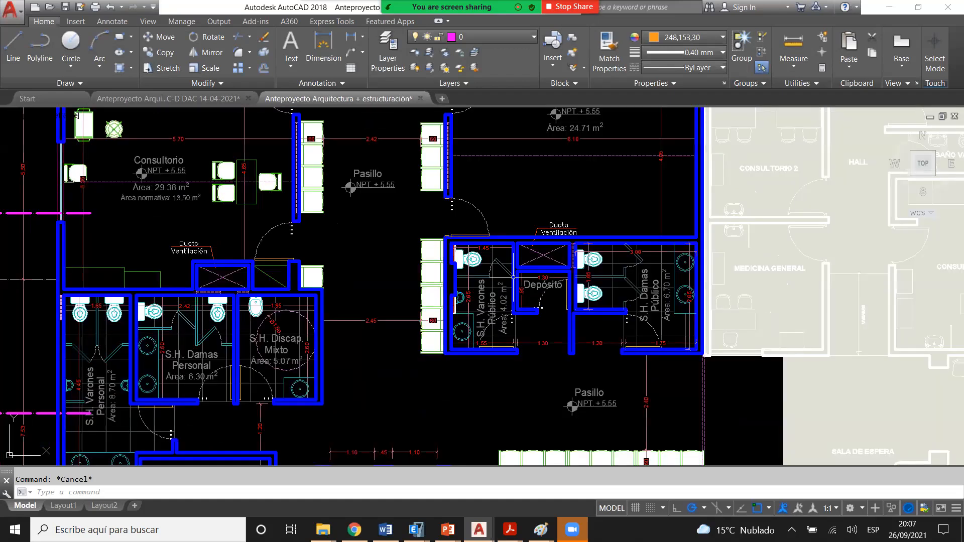
pyautogui.scroll(-8, 513, 277)
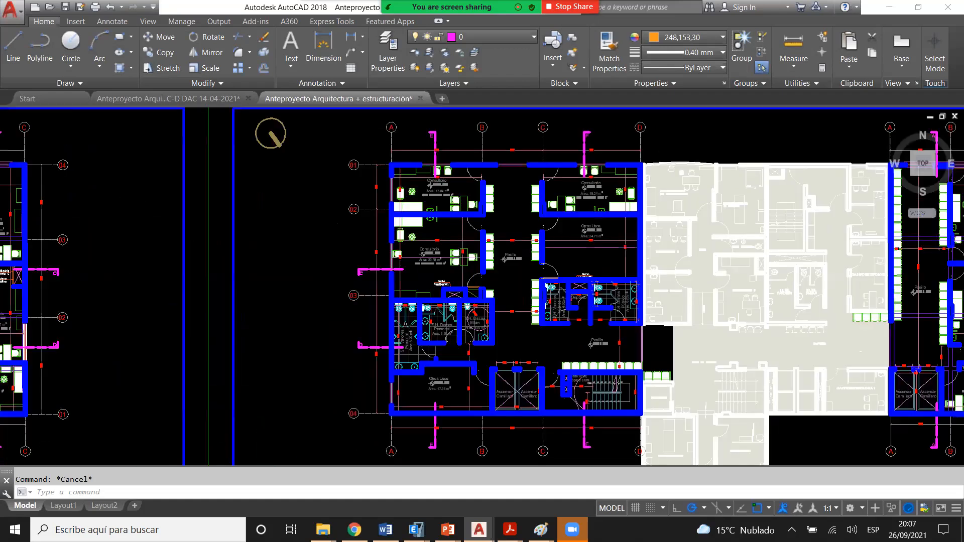
pyautogui.scroll(2, 506, 273)
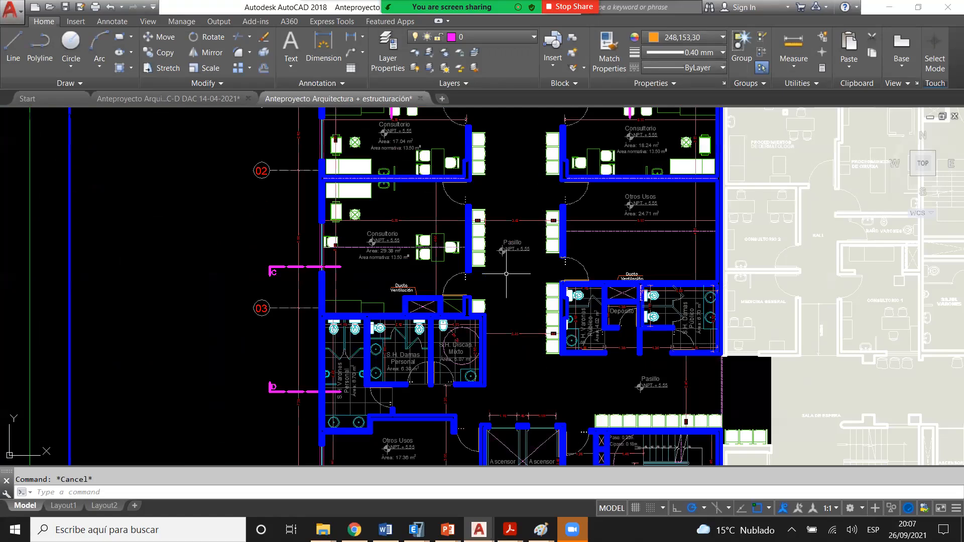
pyautogui.scroll(-10, 506, 273)
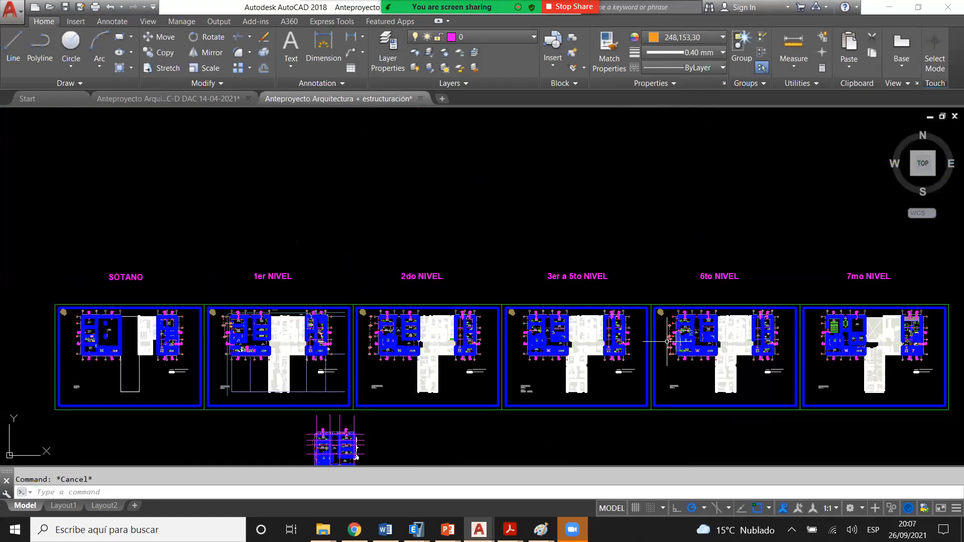
pyautogui.scroll(12, 579, 304)
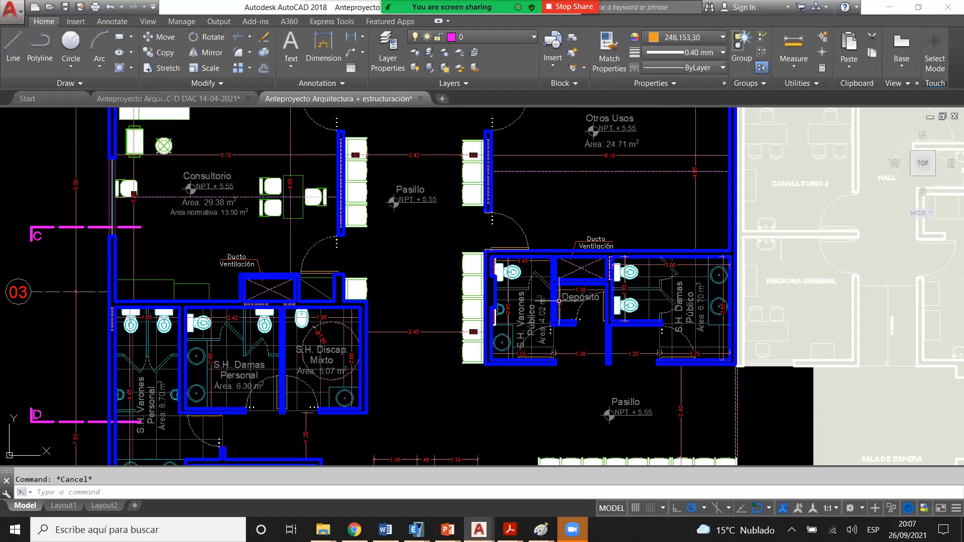
# - Review the Odontología rooms on the 6to NIVEL plan and the Auditorio on the 7mo NIVEL plan
pyautogui.scroll(-5, 559, 301)
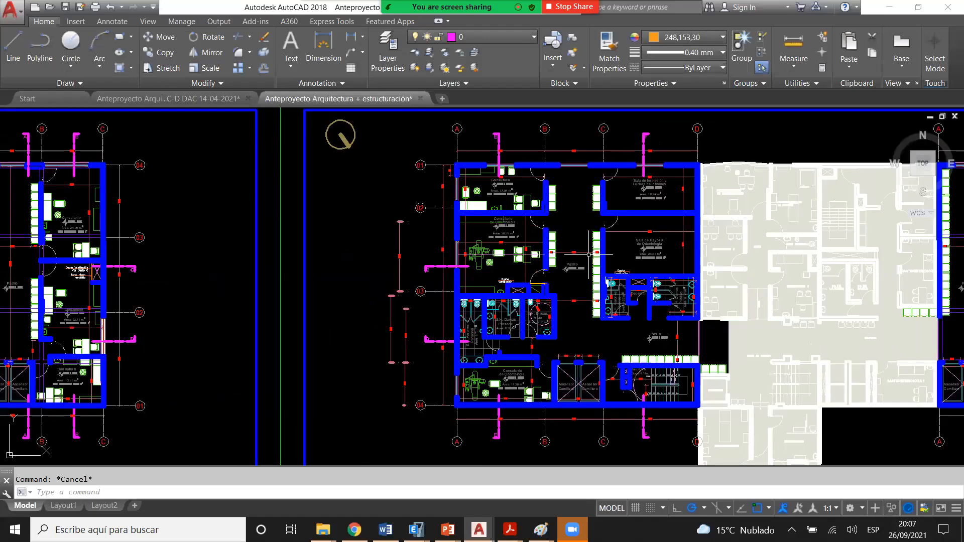
pyautogui.scroll(4, 588, 254)
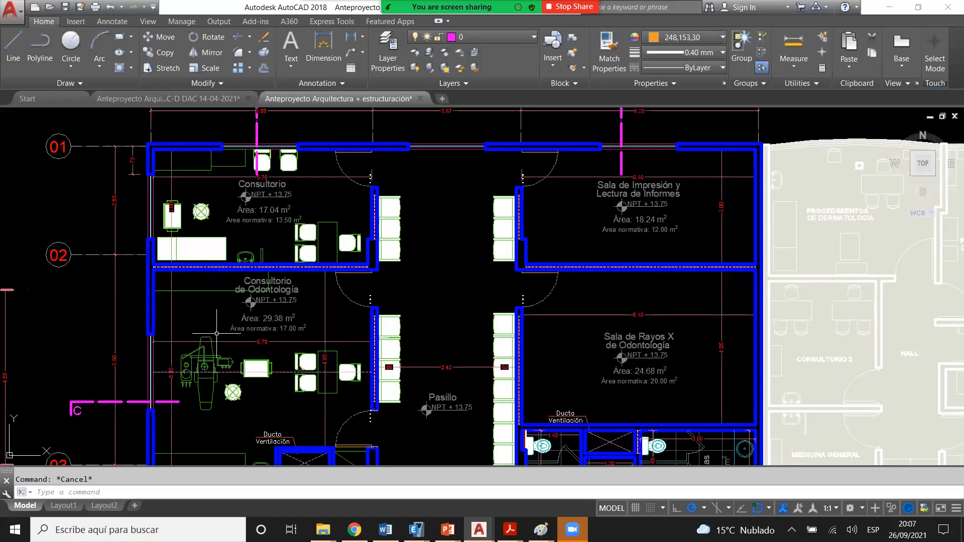
pyautogui.scroll(-5, 216, 333)
pyautogui.scroll(6, 589, 304)
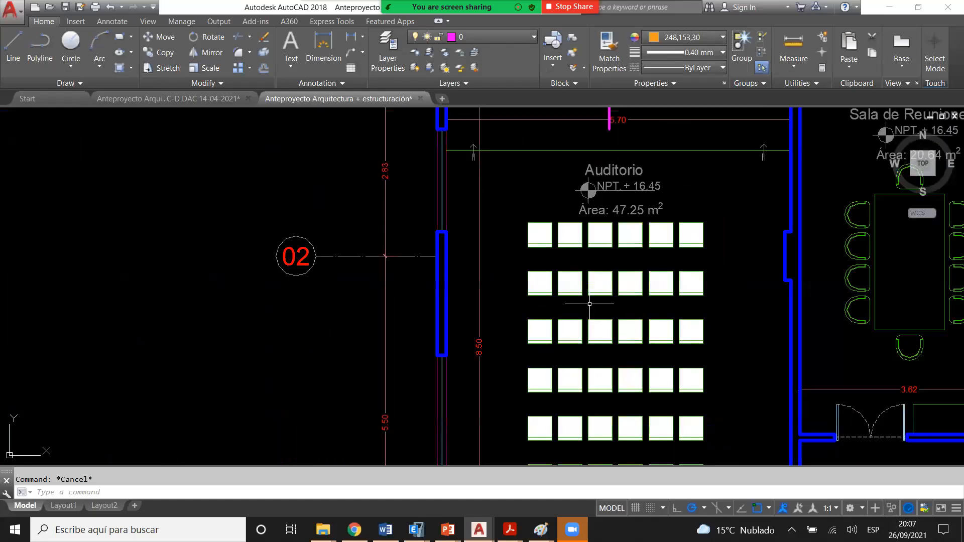
pyautogui.scroll(-10, 589, 303)
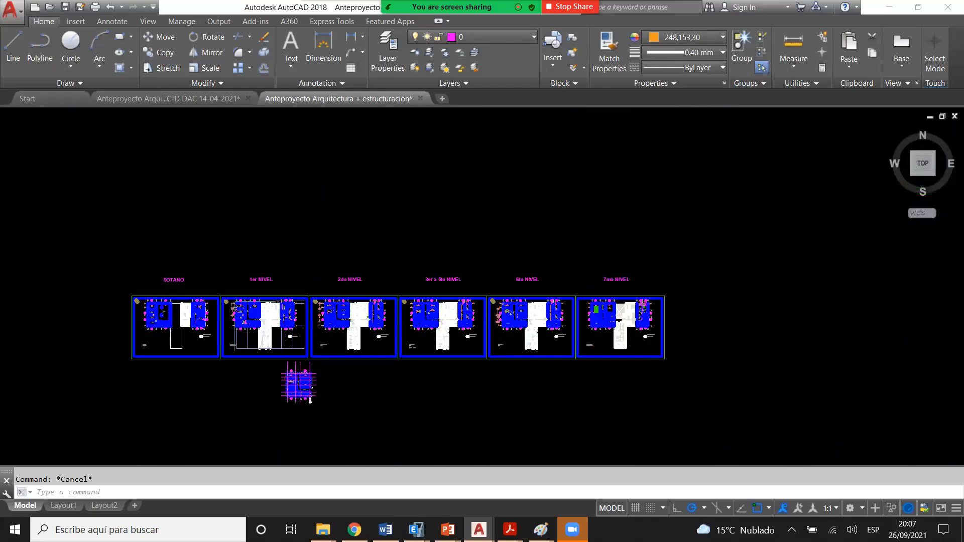
# - Compare the general layouts of the 1er NIVEL and 2do NIVEL plans side by side
pyautogui.scroll(2, 261, 305)
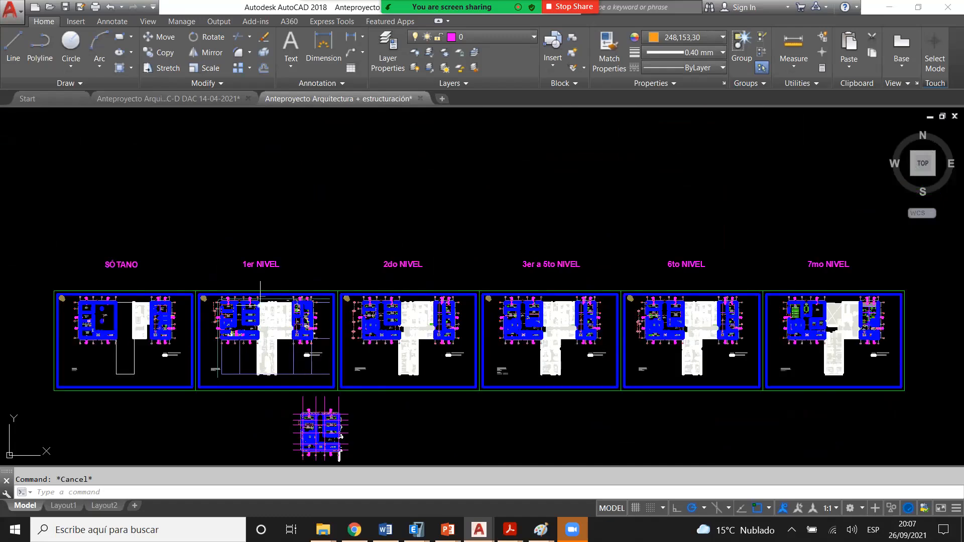
pyautogui.scroll(6, 402, 321)
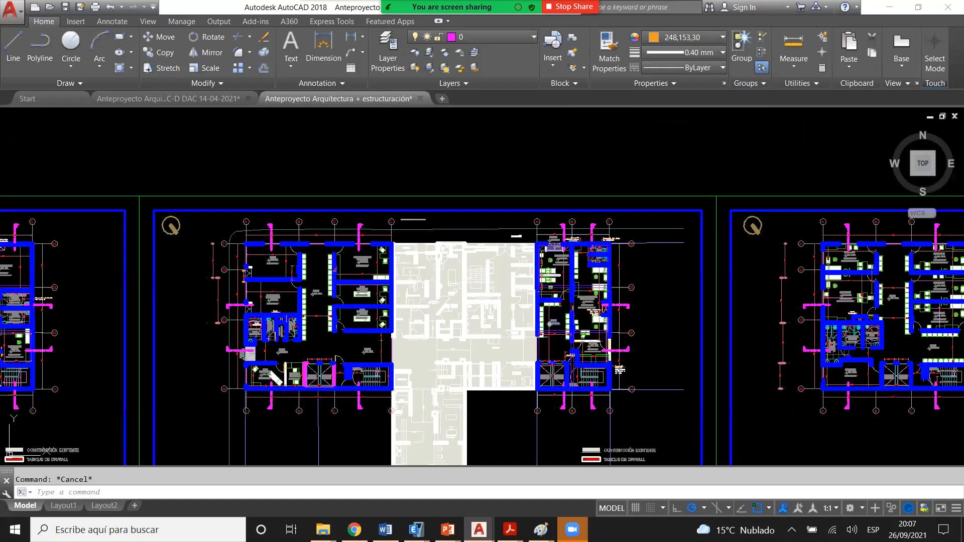
pyautogui.scroll(-2, 314, 307)
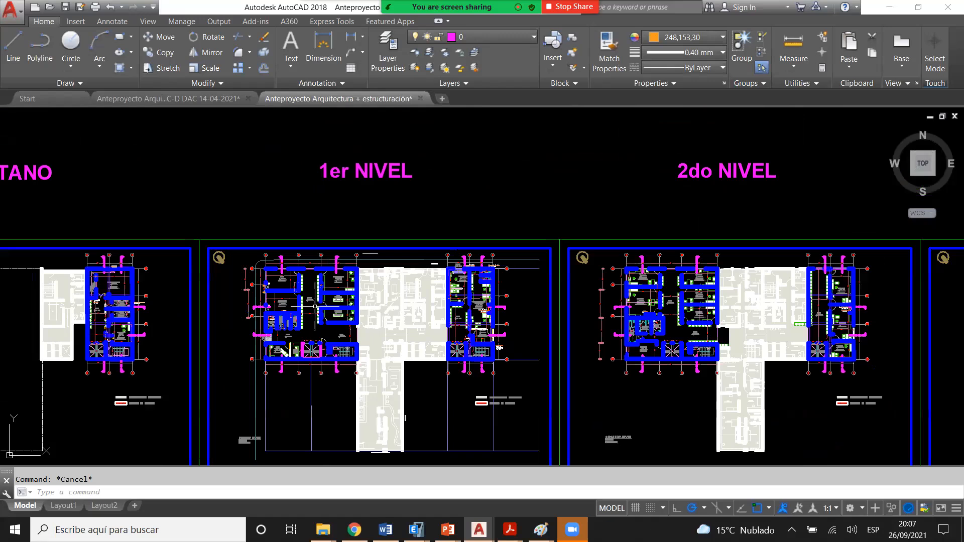
pyautogui.scroll(-2, 304, 308)
pyautogui.scroll(2, 328, 314)
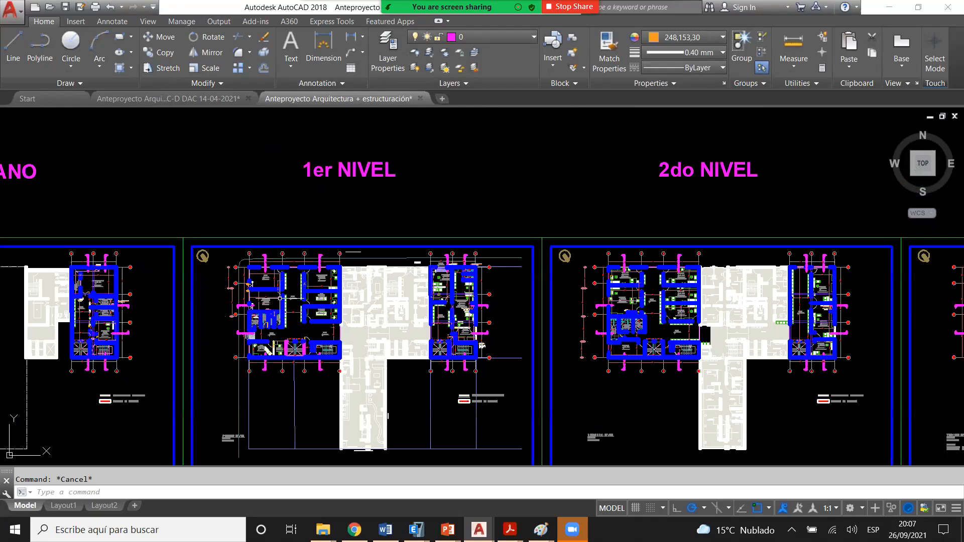
pyautogui.moveTo(280, 299); pyautogui.dragTo(342, 300, button='middle')
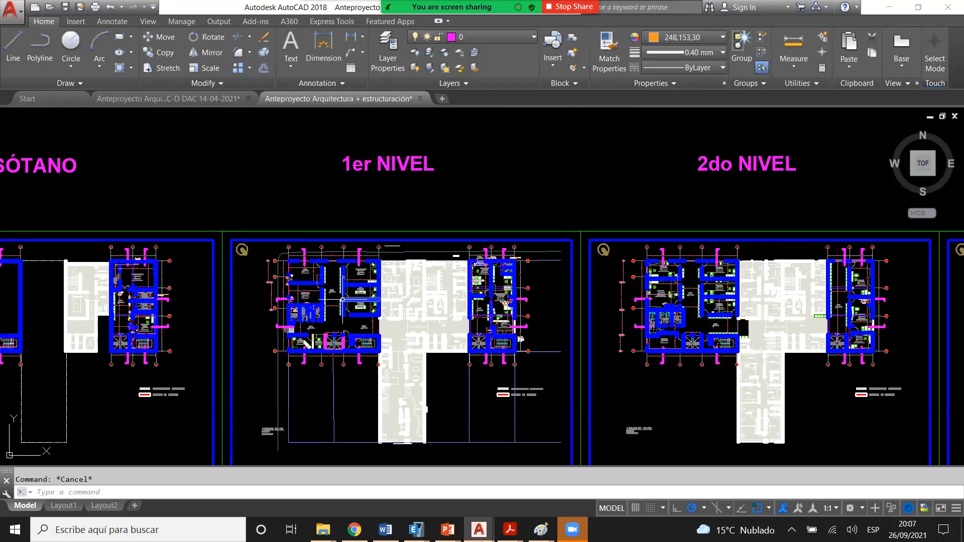
pyautogui.scroll(-2, 310, 301)
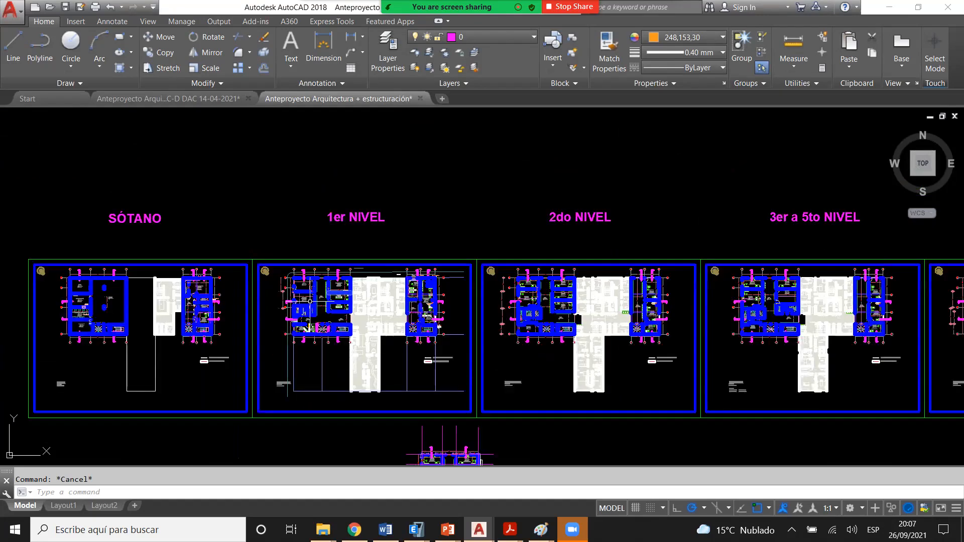
pyautogui.scroll(2, 403, 312)
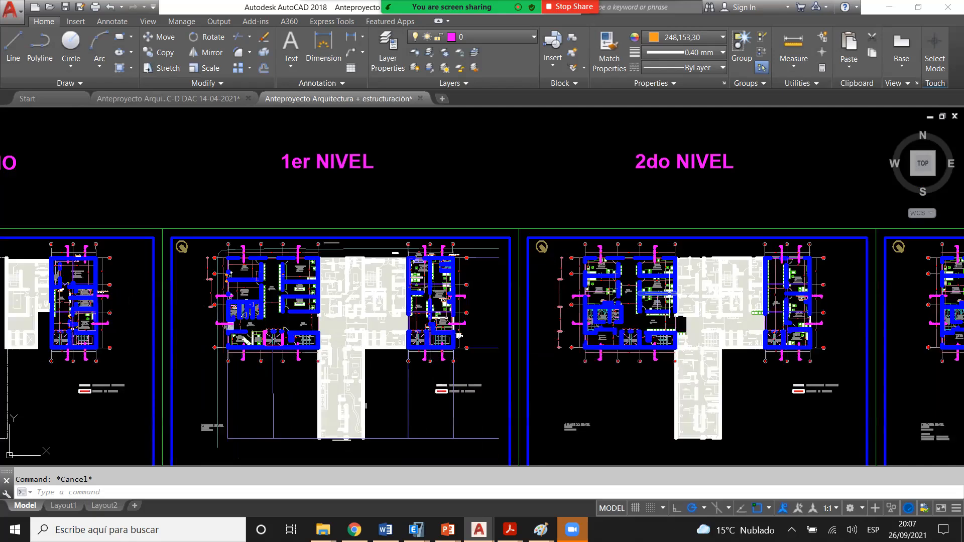
# - Examine the Quiropraxia boxes, restrooms and Pasillo on the 1er NIVEL plan, including the block beyond the existing construction
pyautogui.scroll(4, 573, 299)
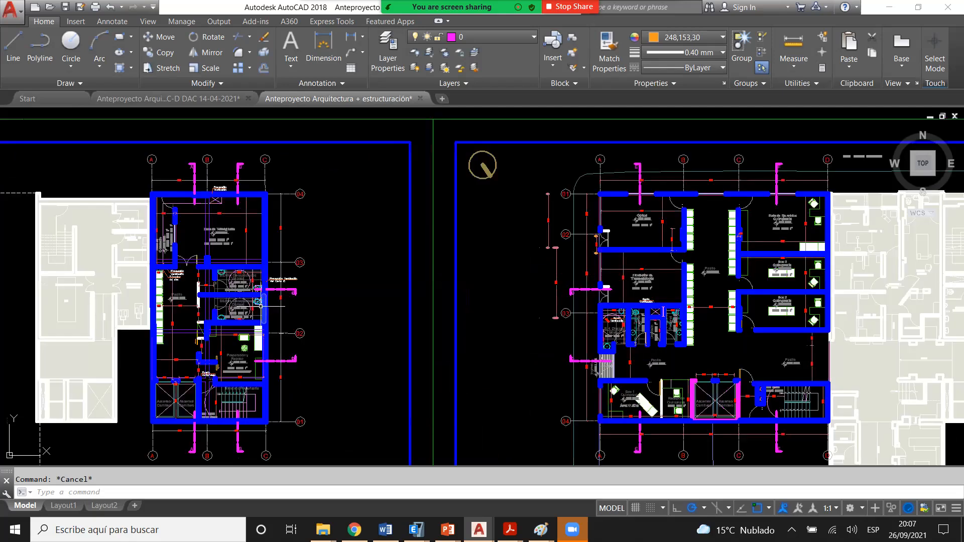
pyautogui.scroll(4, 862, 312)
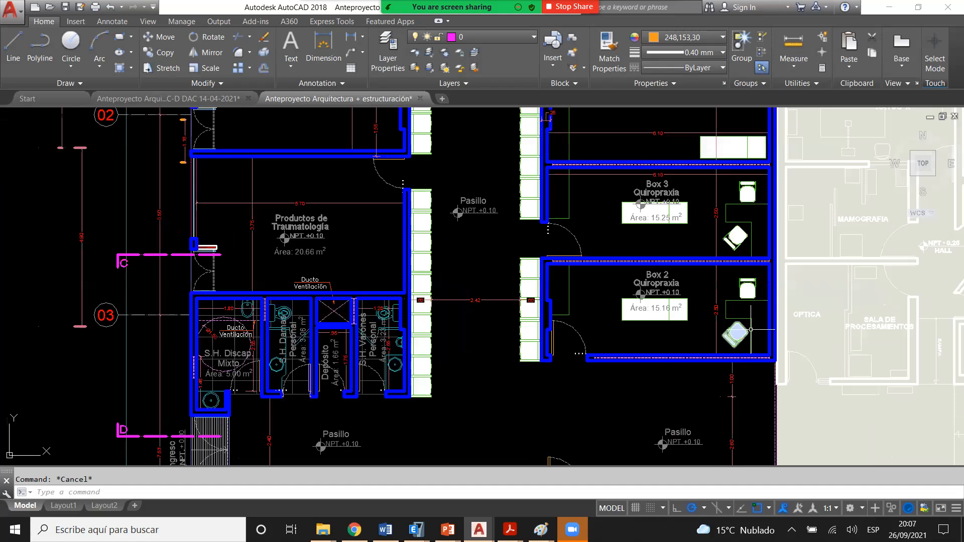
pyautogui.scroll(-5, 435, 286)
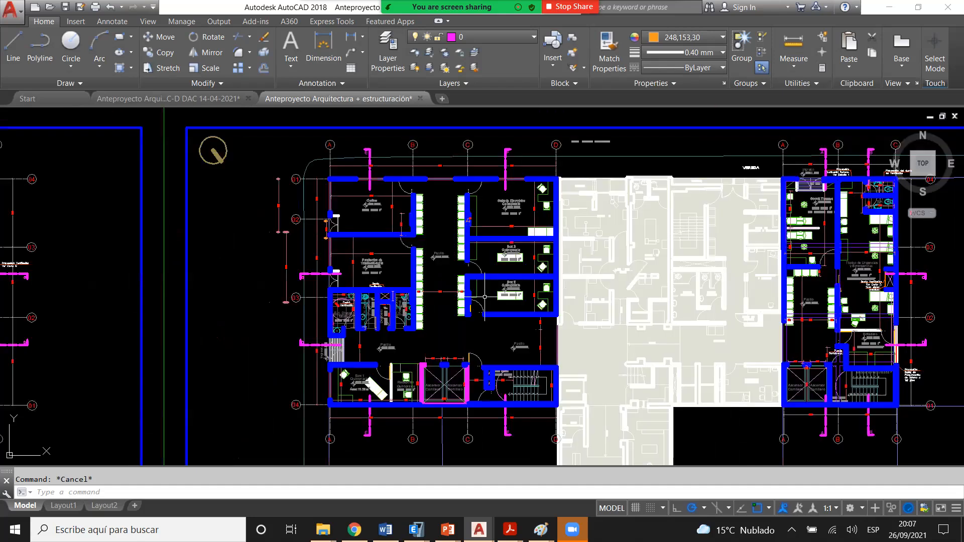
pyautogui.scroll(-2, 485, 297)
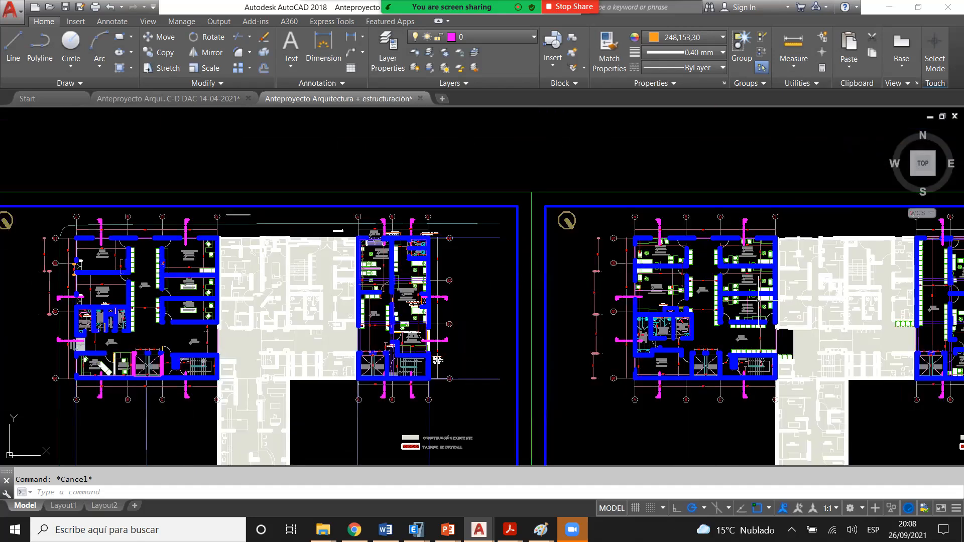
pyautogui.scroll(2, 64, 300)
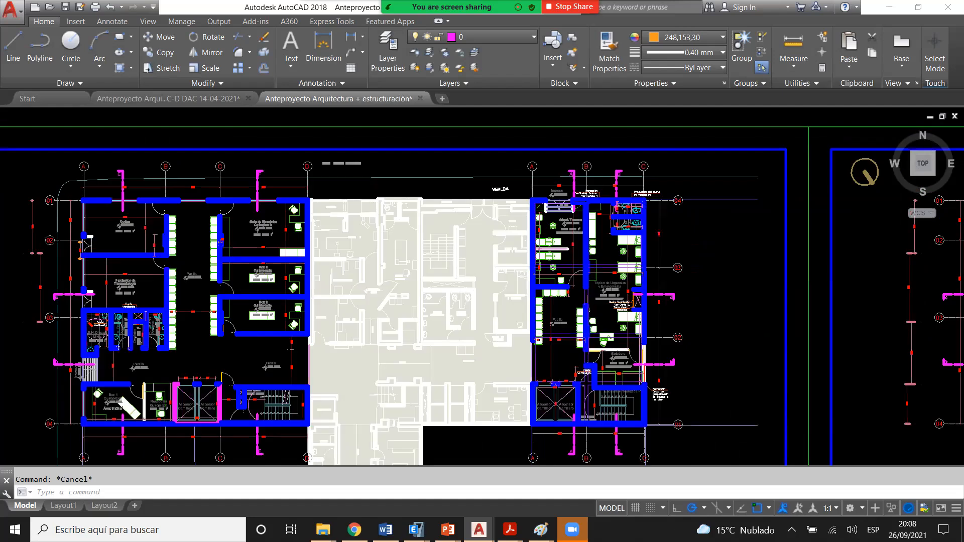
pyautogui.scroll(-2, 149, 290)
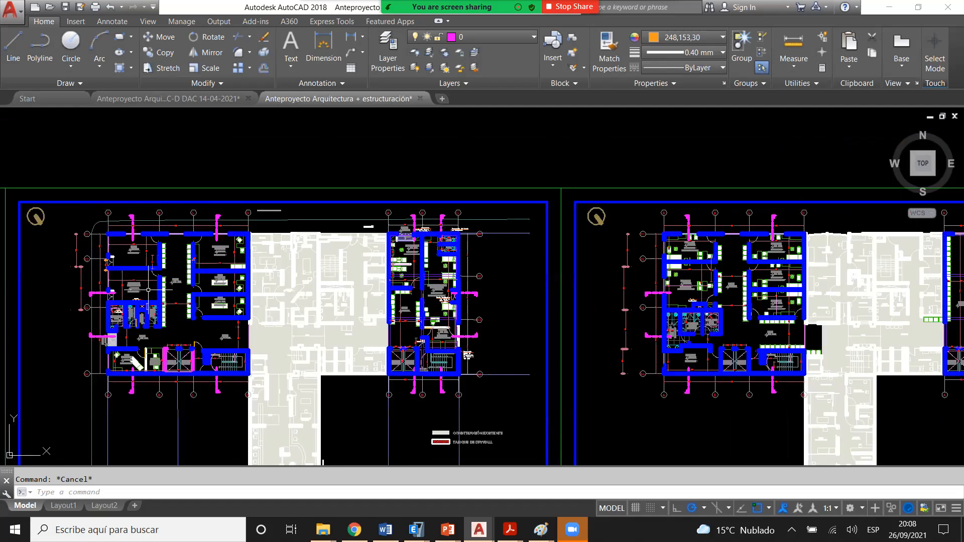
pyautogui.scroll(-2, 149, 289)
# - Compare the layouts of both new blocks on the plans from 2do NIVEL through 7mo NIVEL
pyautogui.scroll(3, 575, 296)
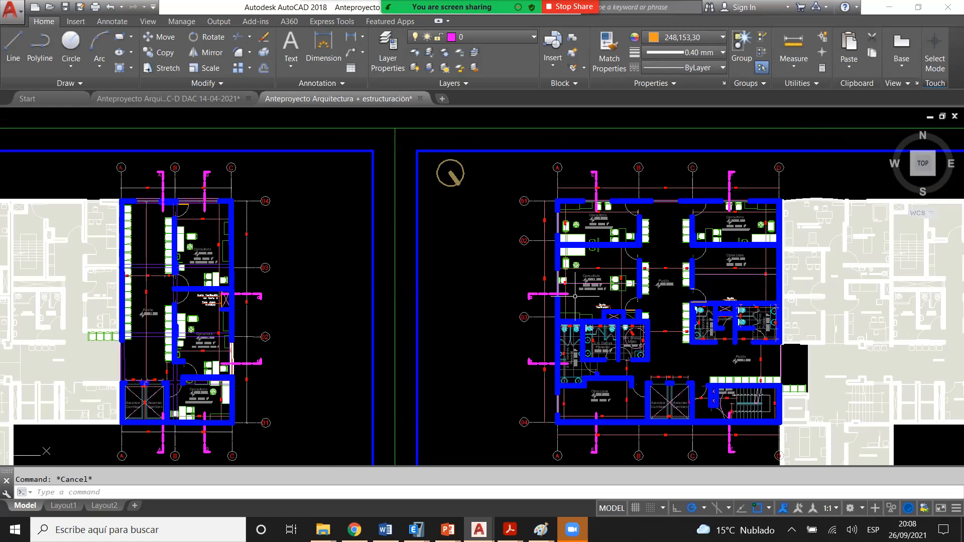
pyautogui.scroll(-2, 574, 297)
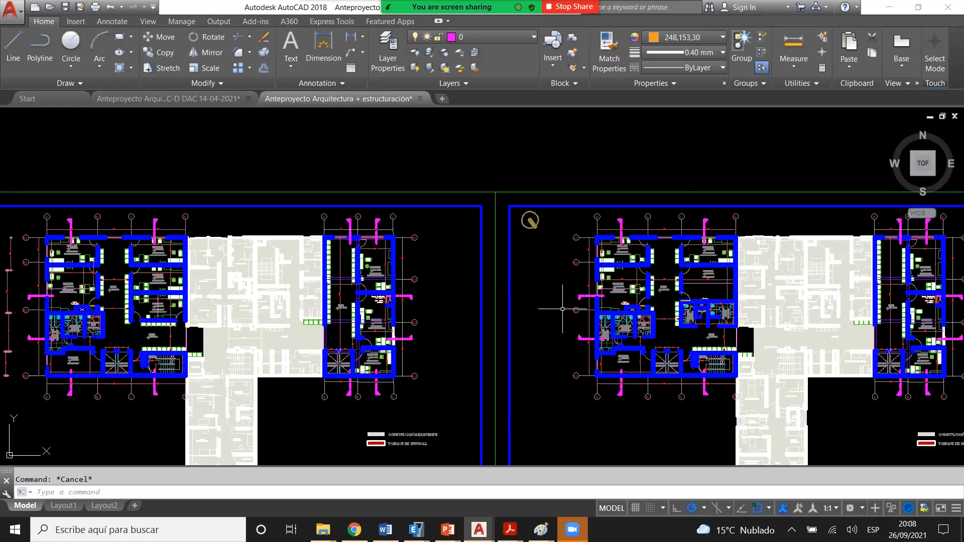
pyautogui.scroll(-4, 562, 308)
pyautogui.scroll(4, 822, 299)
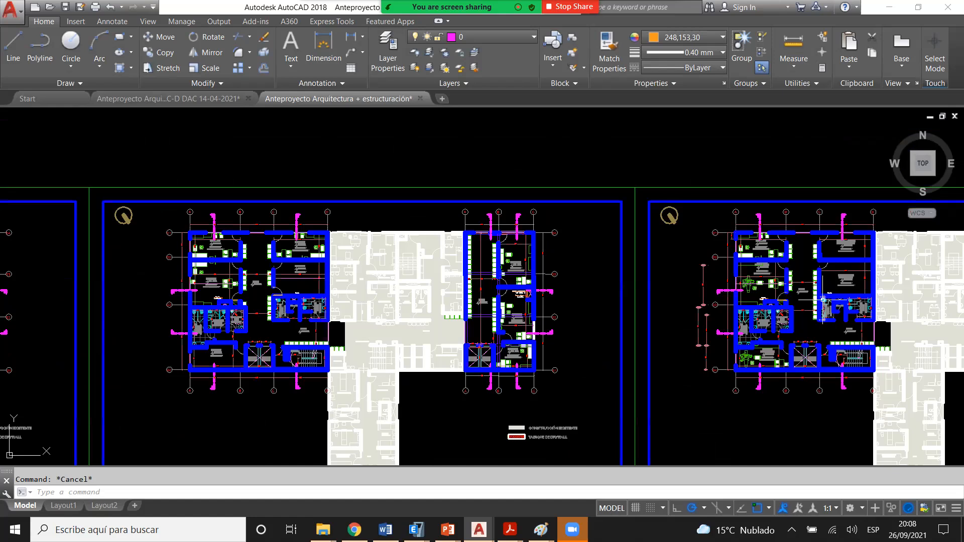
pyautogui.scroll(-2, 822, 300)
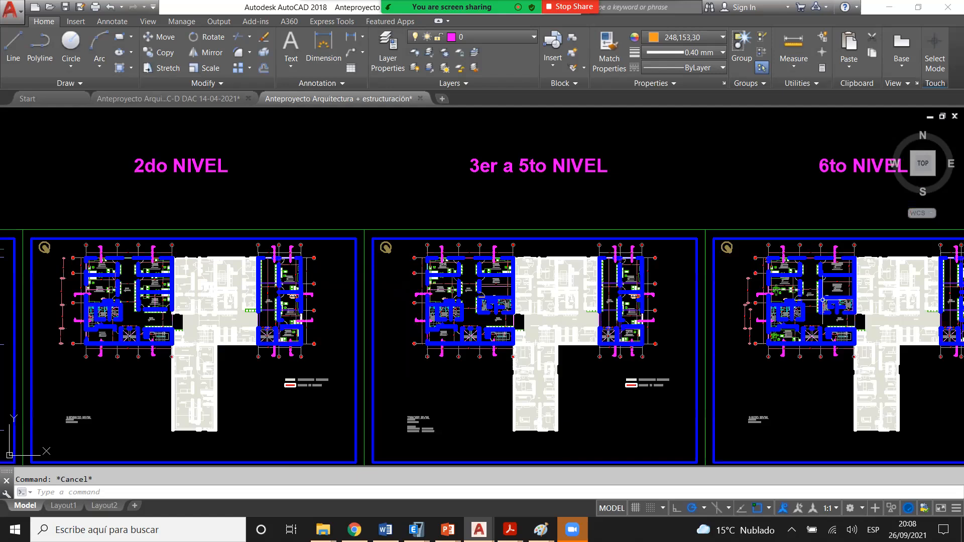
pyautogui.scroll(2, 823, 300)
pyautogui.scroll(-3, 249, 306)
pyautogui.scroll(3, 655, 313)
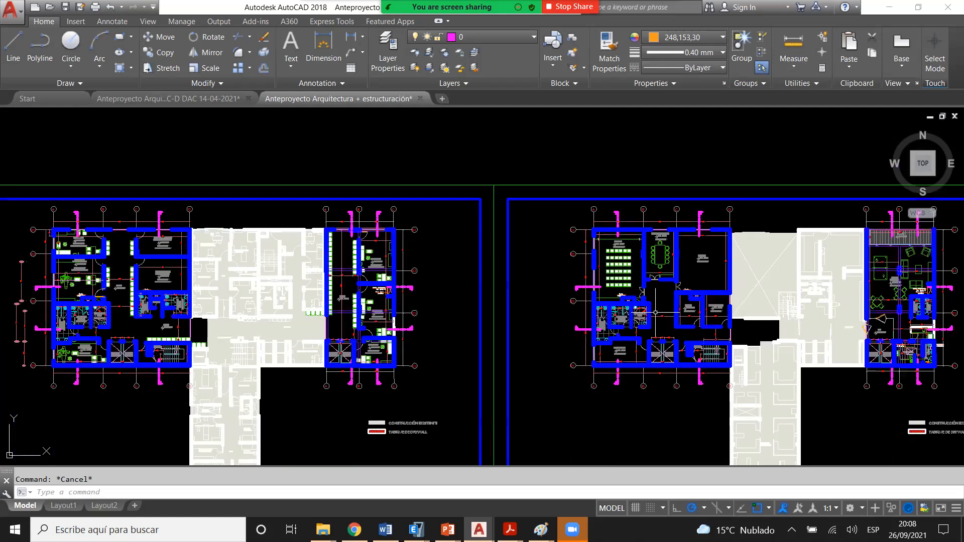
pyautogui.moveTo(655, 312); pyautogui.dragTo(654, 297, button='middle')
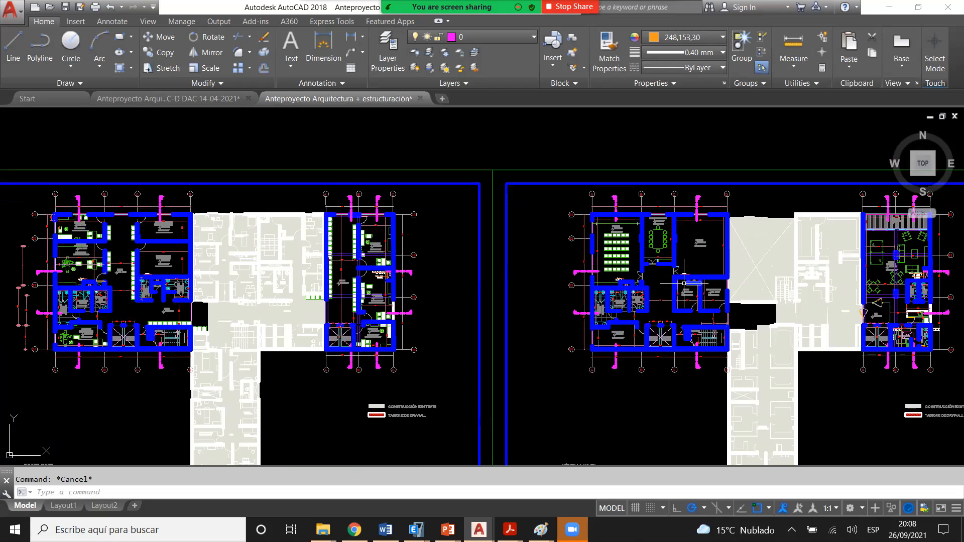
# - Inspect the Sala de Rayos X de Odontología, public restrooms and Pasillo on the 6to NIVEL plan within the full set of floors
pyautogui.scroll(5, 683, 283)
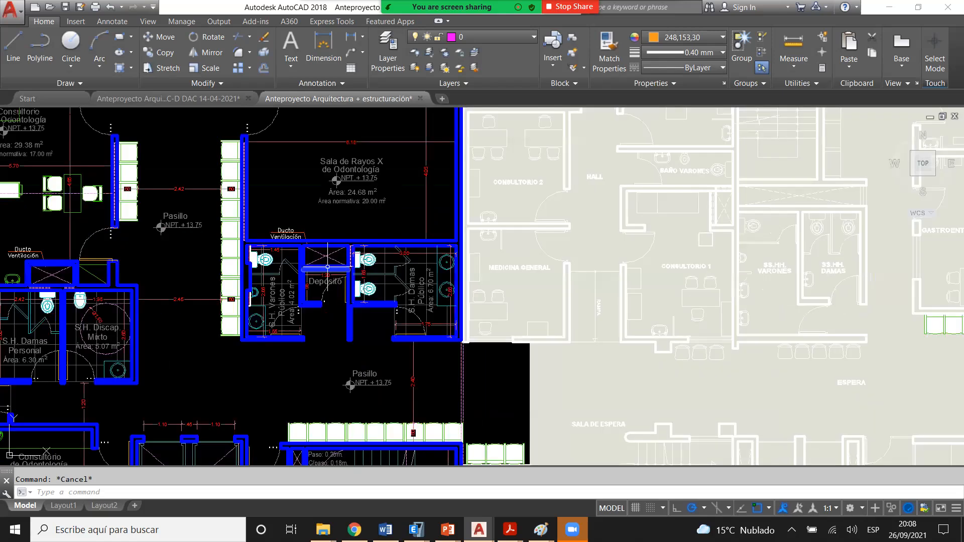
pyautogui.moveTo(327, 267); pyautogui.dragTo(359, 270, button='middle')
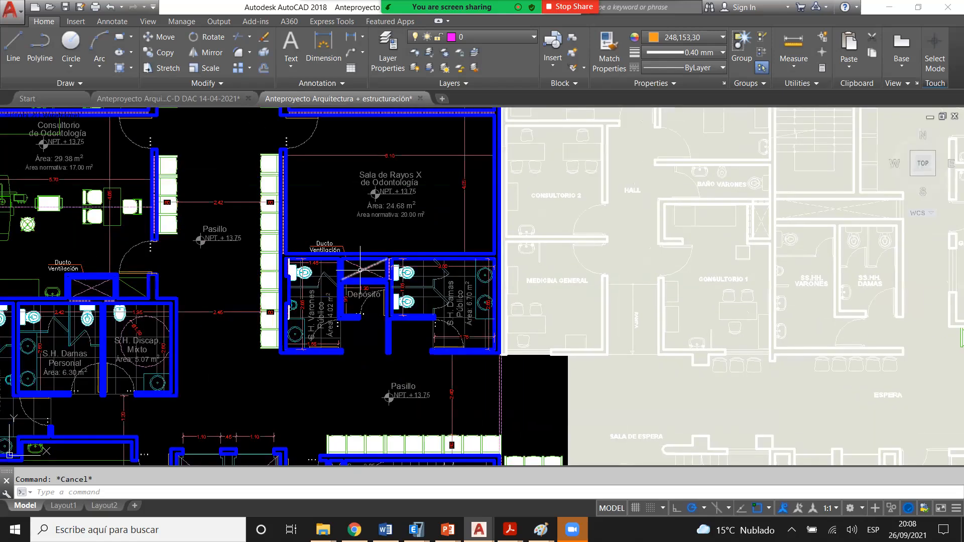
pyautogui.scroll(-10, 360, 269)
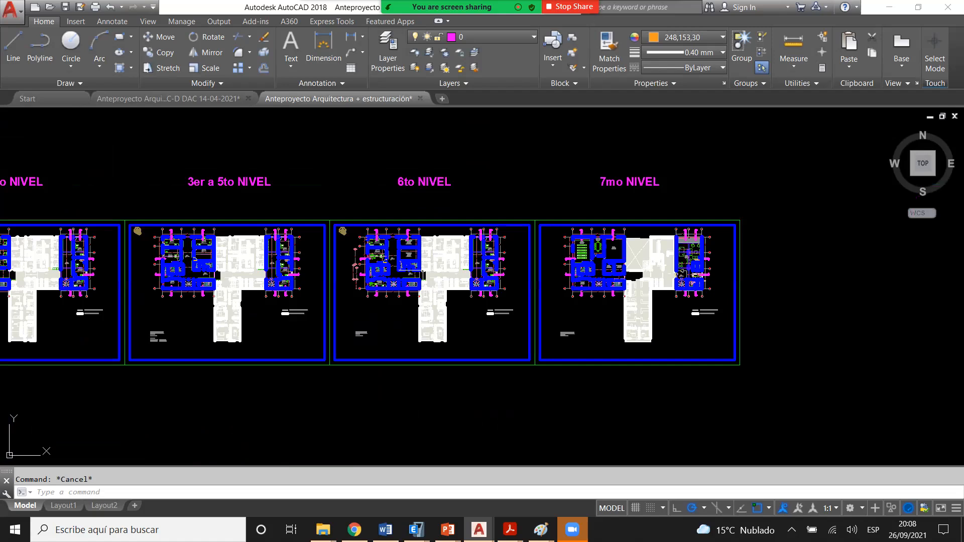
pyautogui.scroll(4, 601, 265)
pyautogui.scroll(-4, 650, 300)
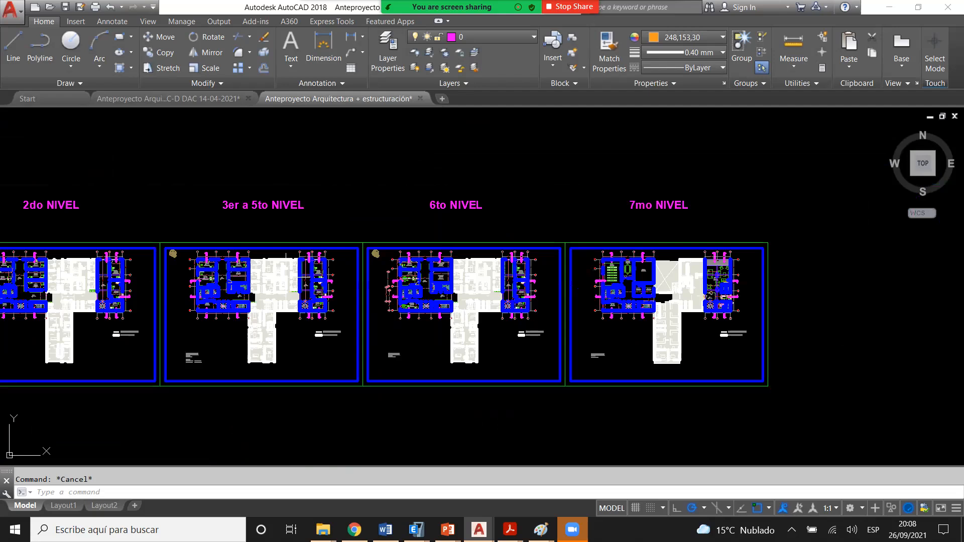
pyautogui.scroll(8, 403, 271)
pyautogui.scroll(-10, 708, 191)
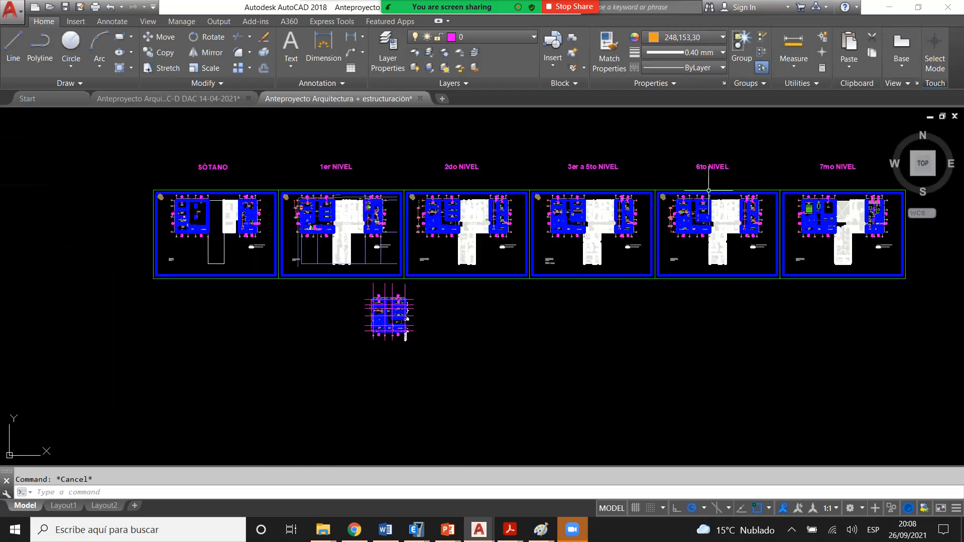
# - Check the wall of Box 2 Quiropraxia beside the 1er NIVEL Pasillo and review the whole row of floor plans
pyautogui.scroll(6, 277, 215)
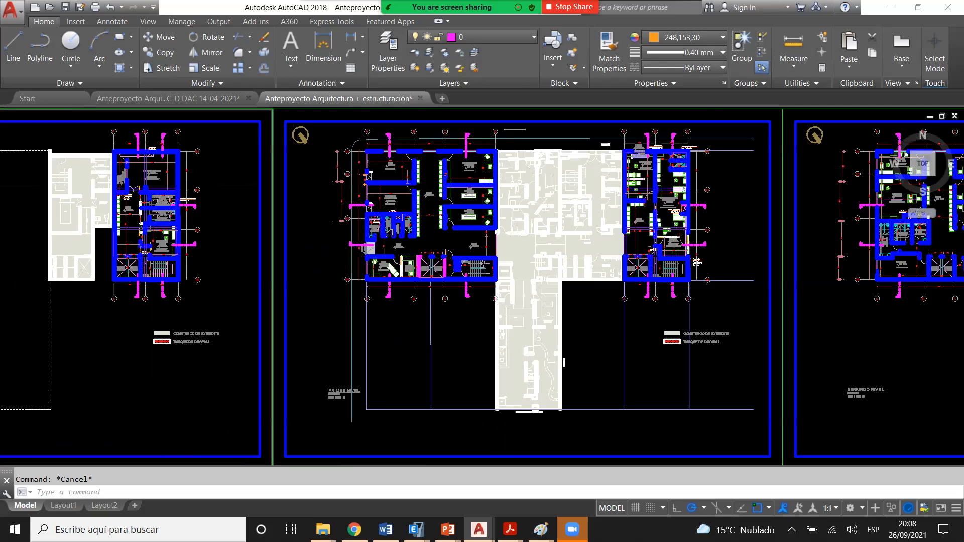
pyautogui.scroll(-2, 272, 280)
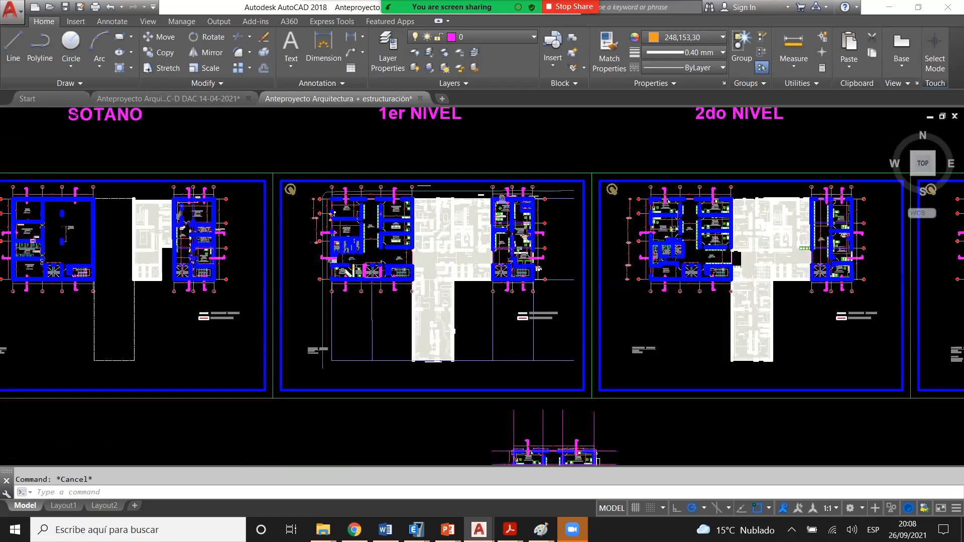
pyautogui.scroll(8, 538, 269)
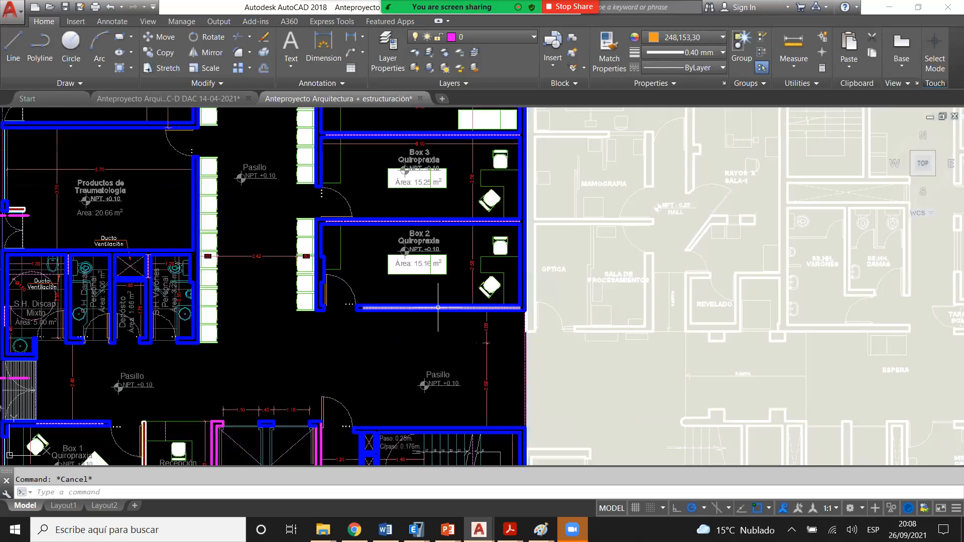
pyautogui.scroll(-10, 437, 307)
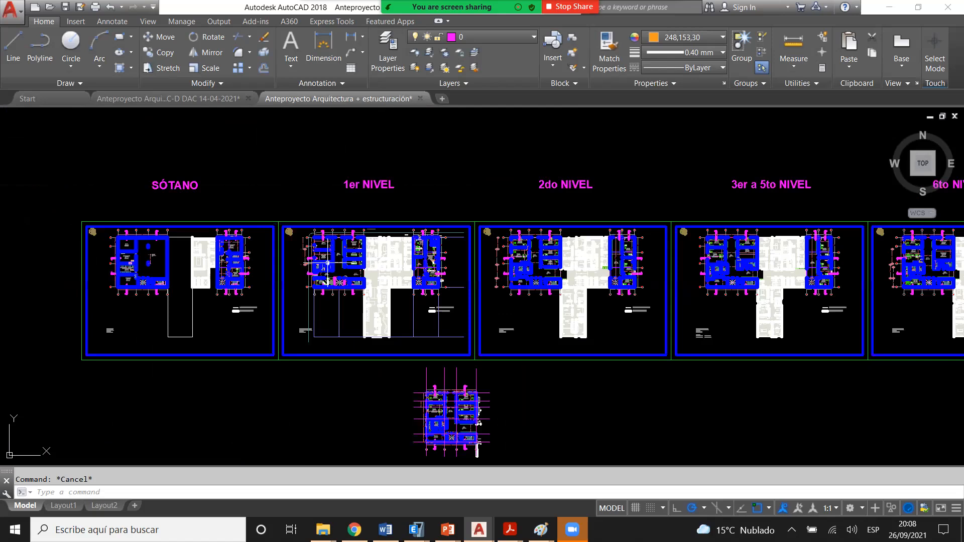
pyautogui.scroll(-3, 277, 249)
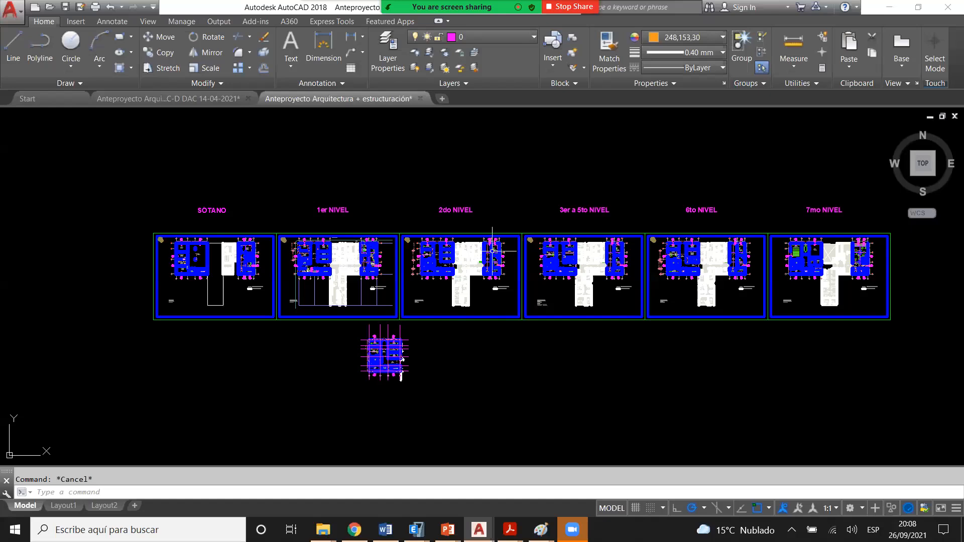
# - Review the overall 1er NIVEL plan, with its two new blocks on either side of the existing construction
pyautogui.scroll(6, 318, 246)
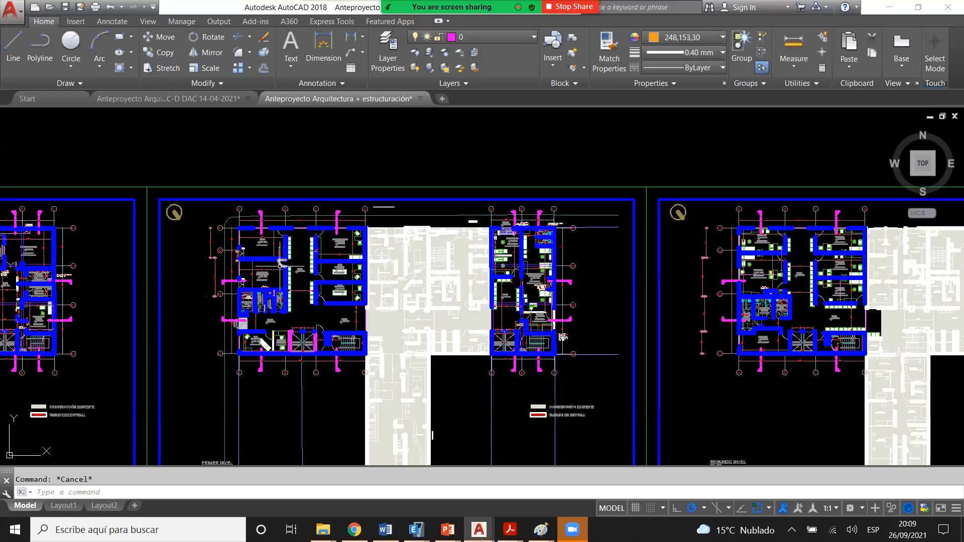
pyautogui.scroll(2, 282, 265)
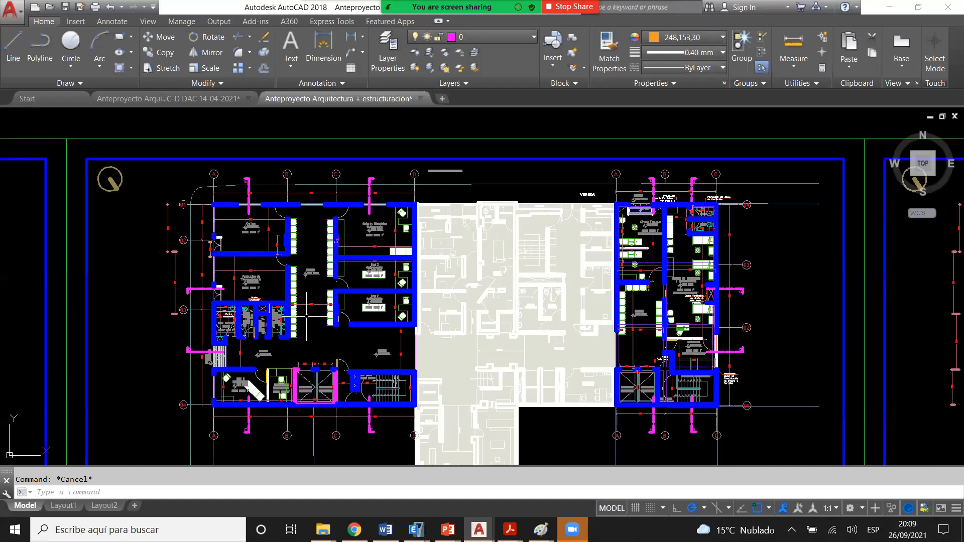
pyautogui.scroll(-2, 329, 252)
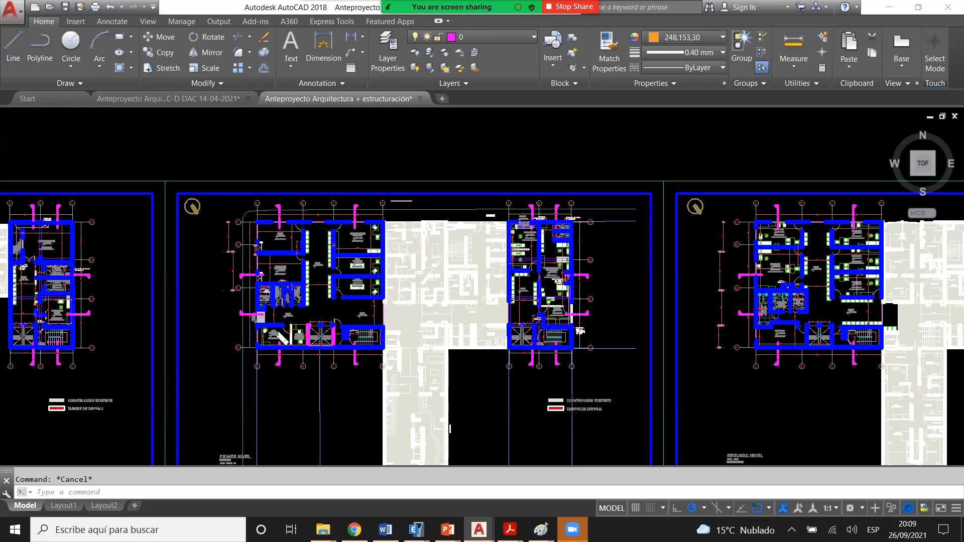
pyautogui.scroll(2, 306, 268)
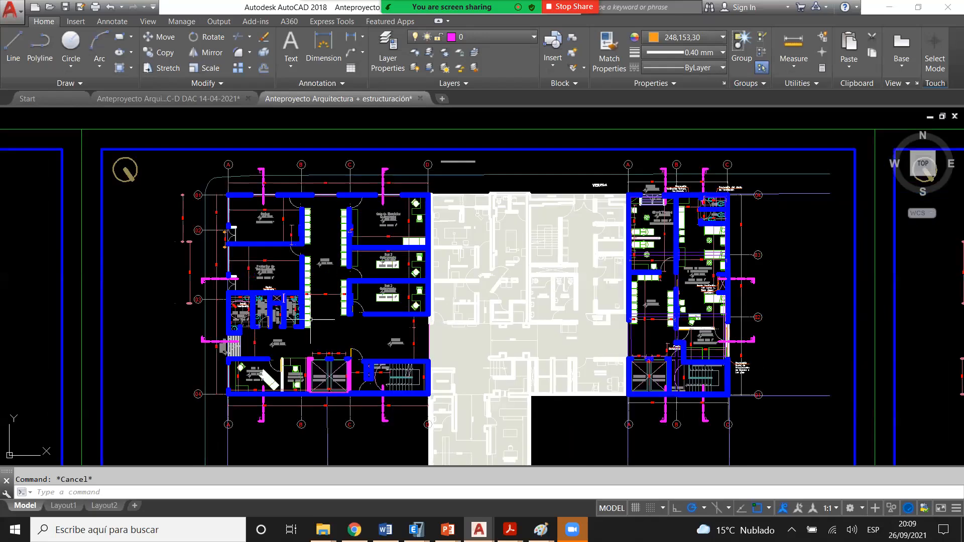
pyautogui.moveTo(309, 319); pyautogui.dragTo(304, 289, button='middle')
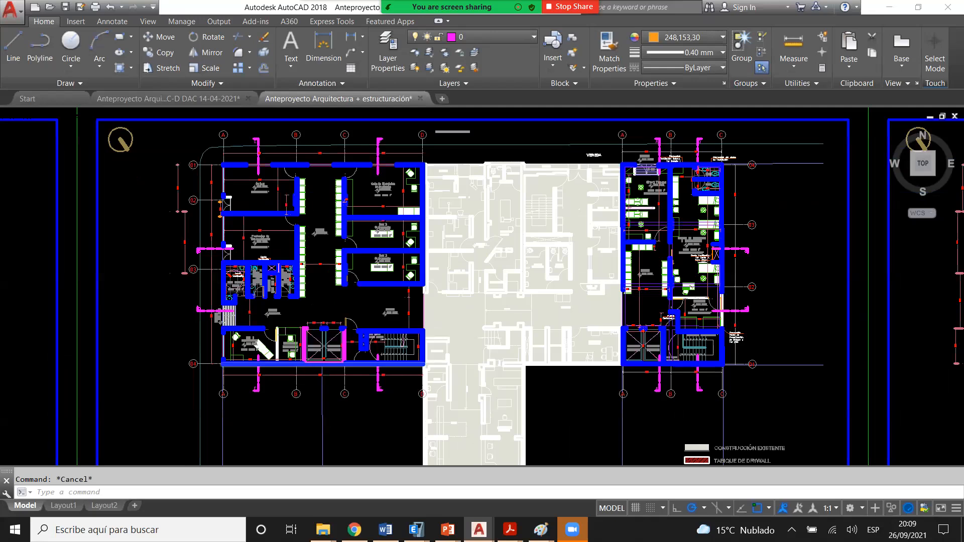
# - Inspect the Ascensor Camillero shafts and the adjacent staircase on the 1er NIVEL plan, highlighting them temporarily
pyautogui.scroll(2, 310, 360)
pyautogui.scroll(2, 308, 360)
pyautogui.click(432, 255)
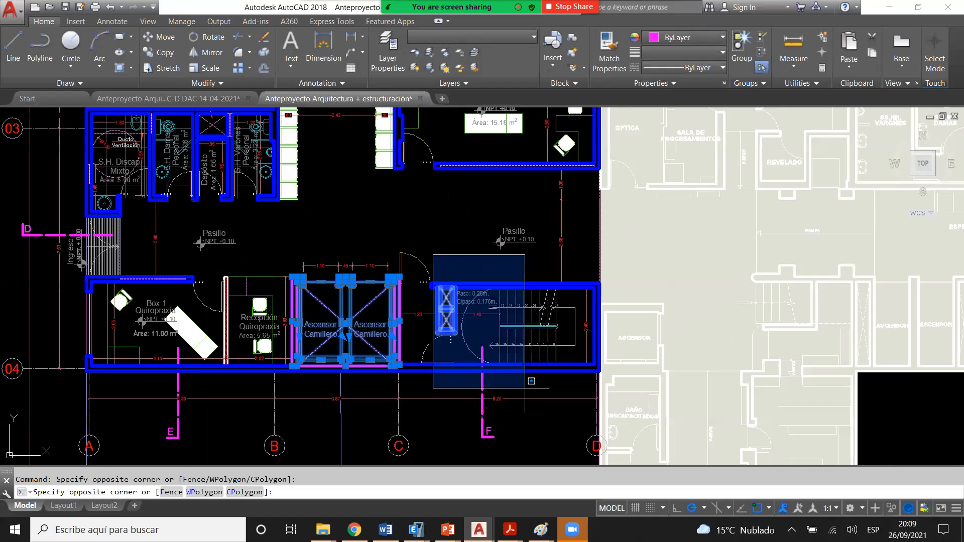
pyautogui.scroll(-2, 433, 362)
pyautogui.press('Escape')
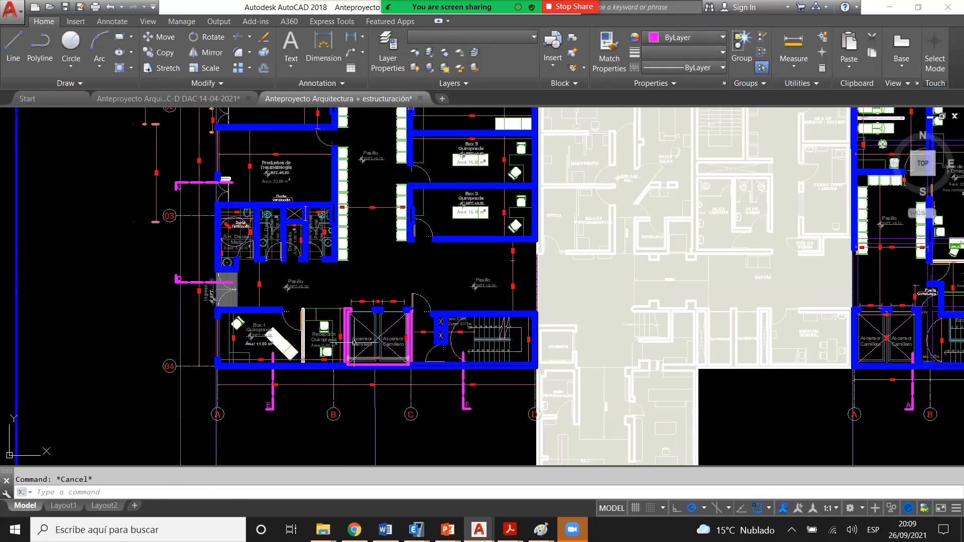
pyautogui.scroll(-2, 392, 452)
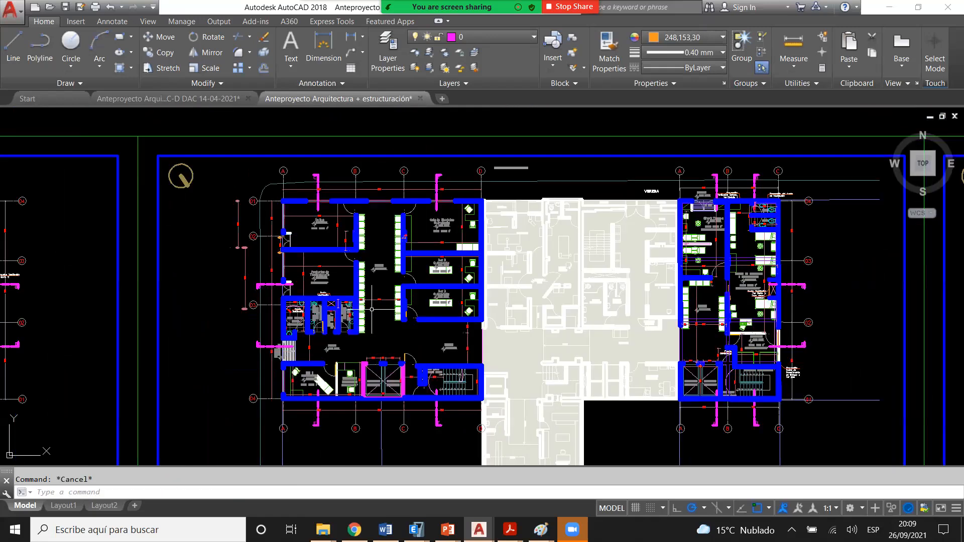
# - Examine the Óptica, Productos de Traumatología and Sala de Ejercicios Quiropraxia rooms along the 1er NIVEL Pasillo
pyautogui.click(490, 236)
pyautogui.scroll(2, 416, 231)
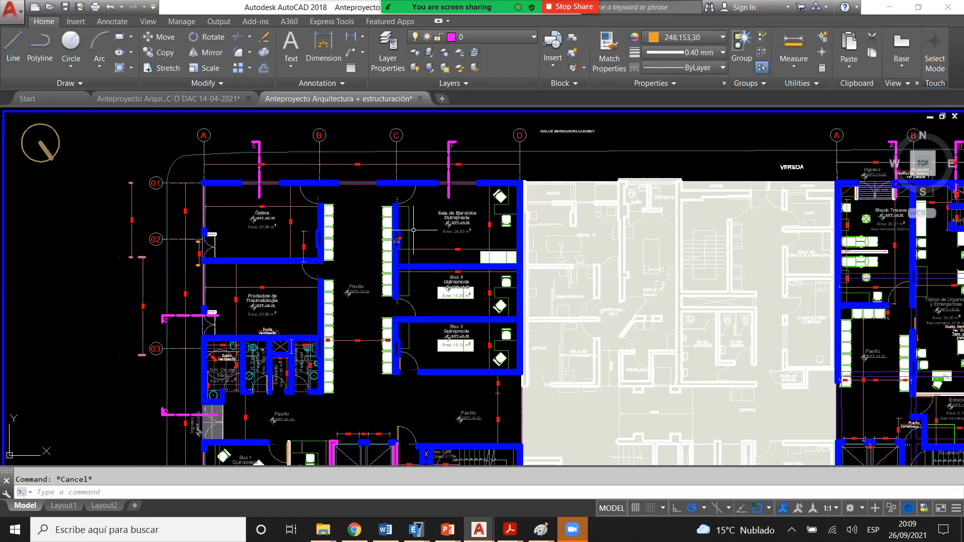
pyautogui.scroll(-2, 402, 221)
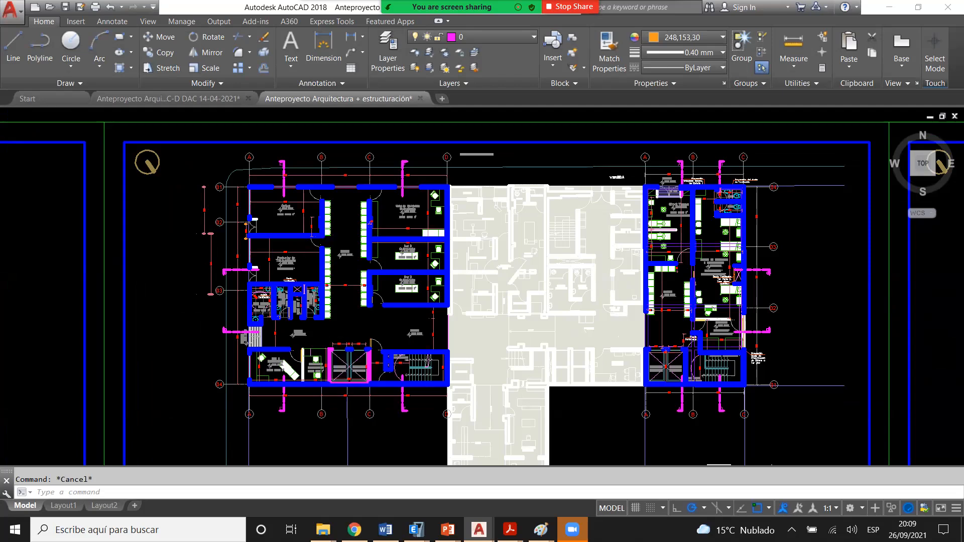
pyautogui.scroll(-2, 332, 238)
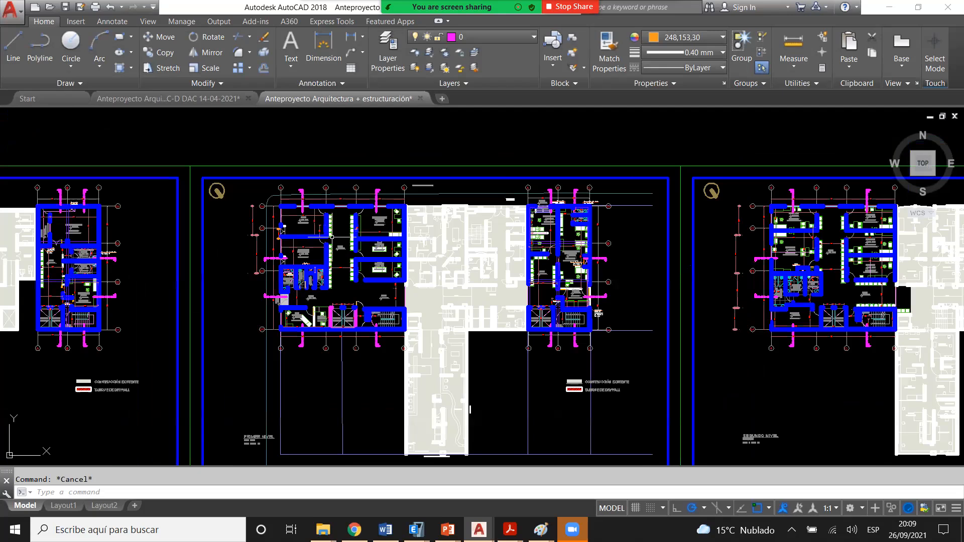
# - Highlight the floor titles from SÓTANO to 7mo NIVEL above the plans and clear the selection
pyautogui.scroll(-6, 326, 239)
pyautogui.click(215, 204)
pyautogui.click(305, 182)
pyautogui.click(842, 210)
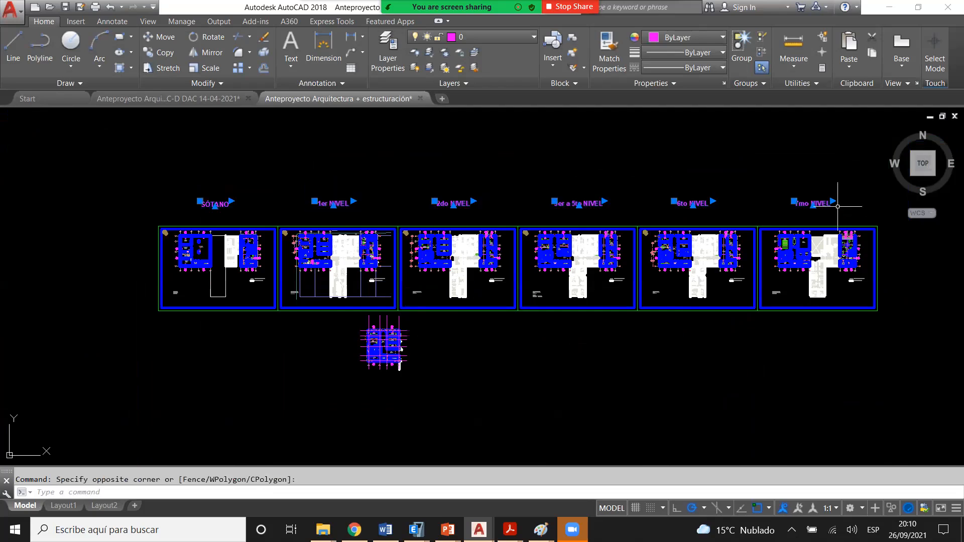
pyautogui.press('Escape')
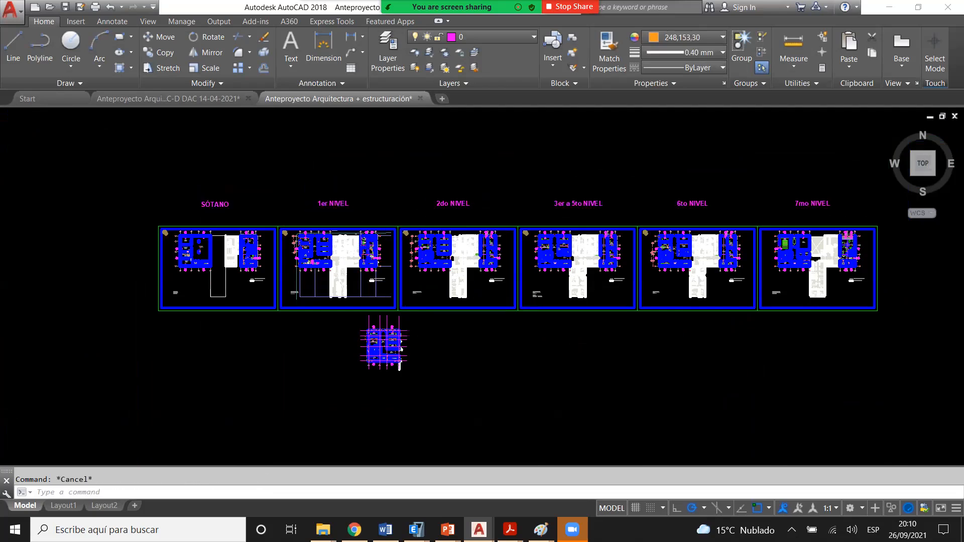
# - Examine the 1er NIVEL plan around the Pasillo, Box 2 and Box 3 Quiropraxia, and Productos de Traumatología
pyautogui.scroll(2, 284, 245)
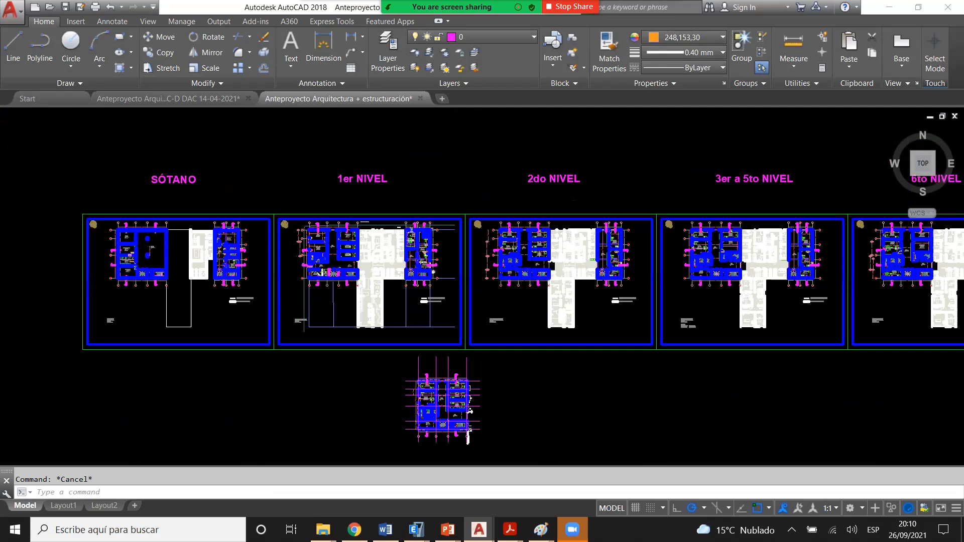
pyautogui.scroll(4, 318, 242)
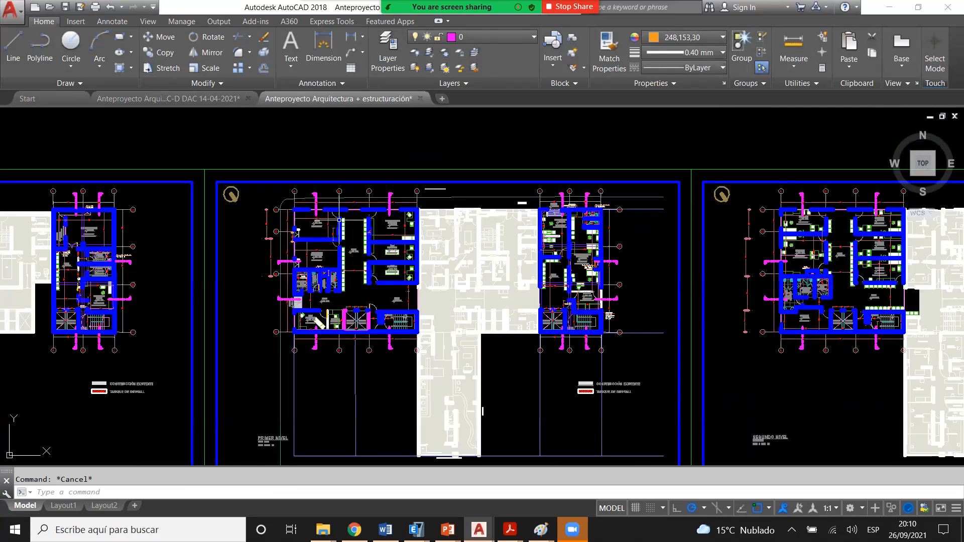
pyautogui.scroll(2, 331, 233)
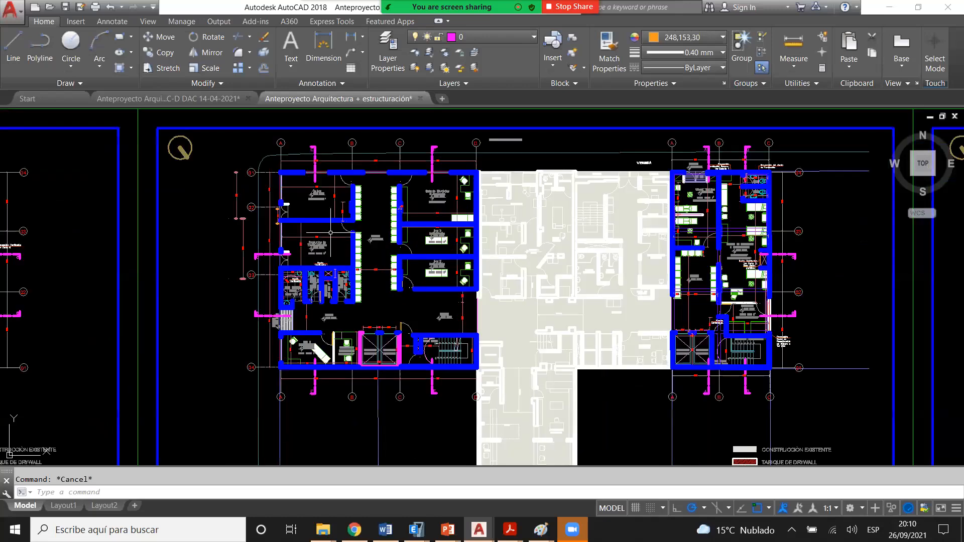
pyautogui.scroll(-4, 331, 232)
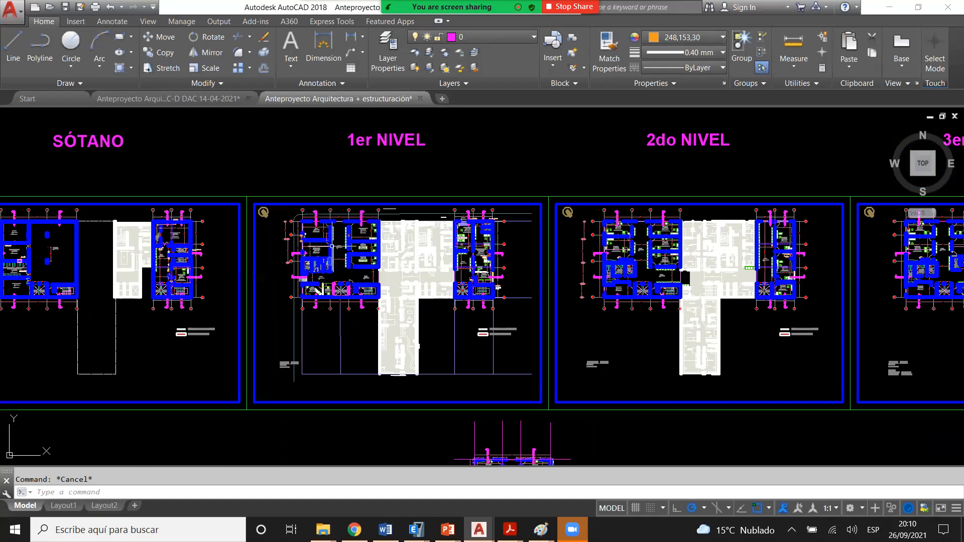
pyautogui.scroll(10, 332, 246)
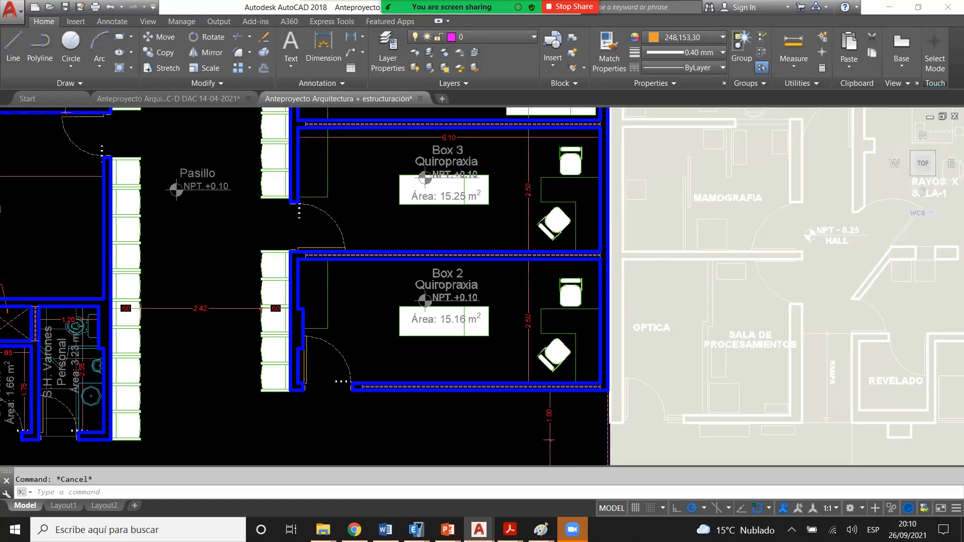
pyautogui.scroll(-2, 430, 277)
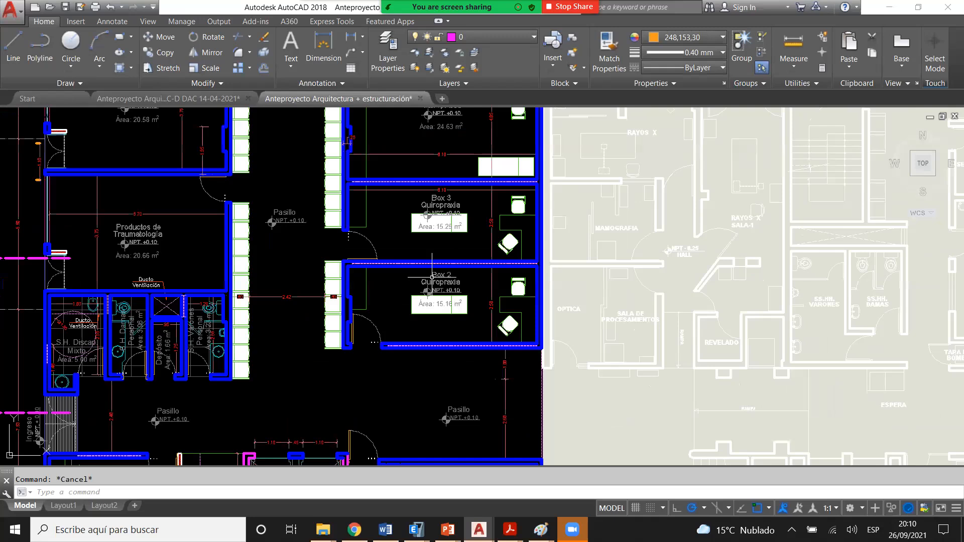
pyautogui.moveTo(432, 277); pyautogui.dragTo(359, 294, button='middle')
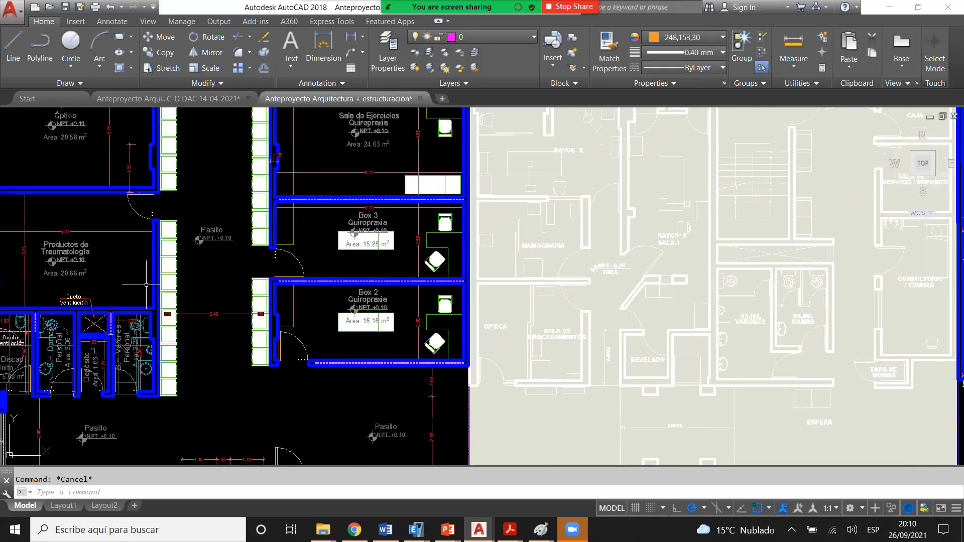
pyautogui.moveTo(146, 285); pyautogui.dragTo(194, 274, button='middle')
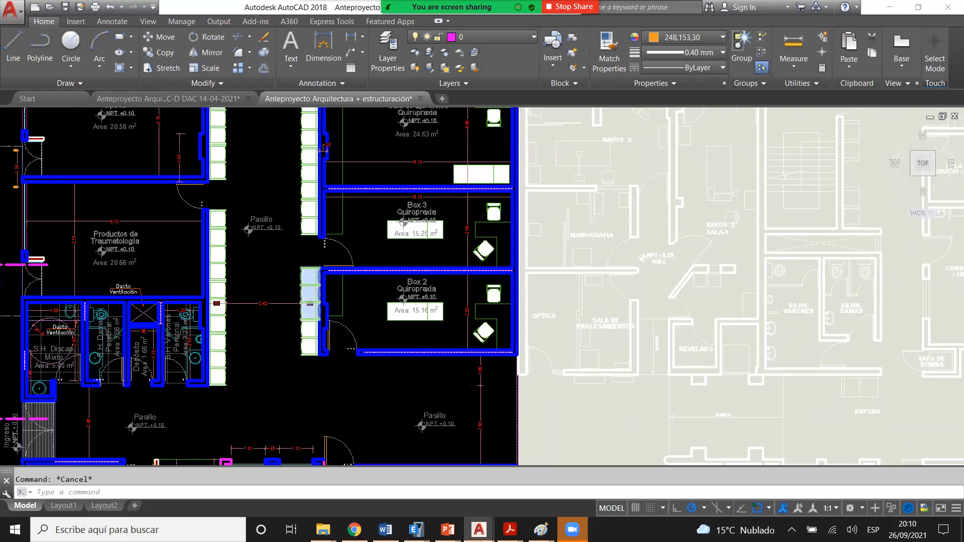
pyautogui.scroll(-2, 303, 294)
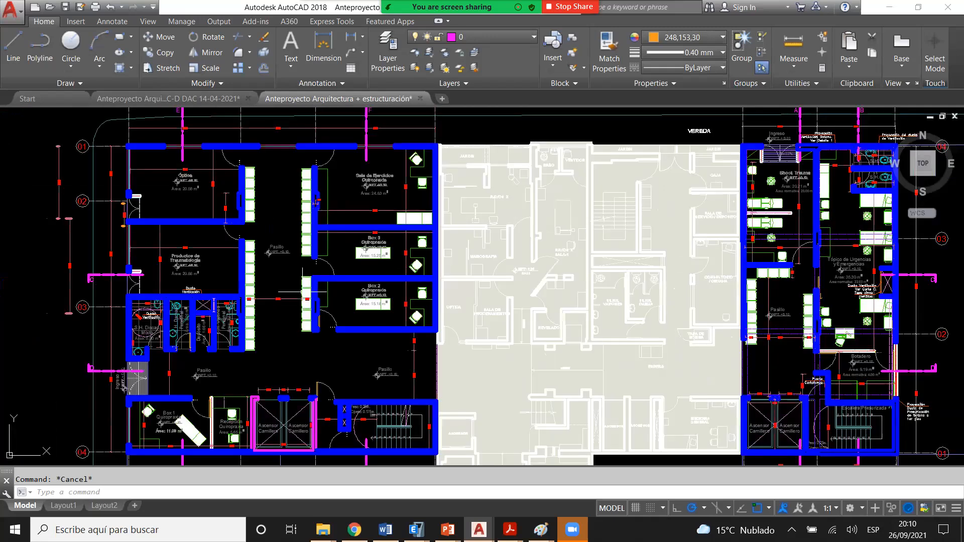
pyautogui.scroll(-1, 302, 292)
pyautogui.scroll(1, 377, 331)
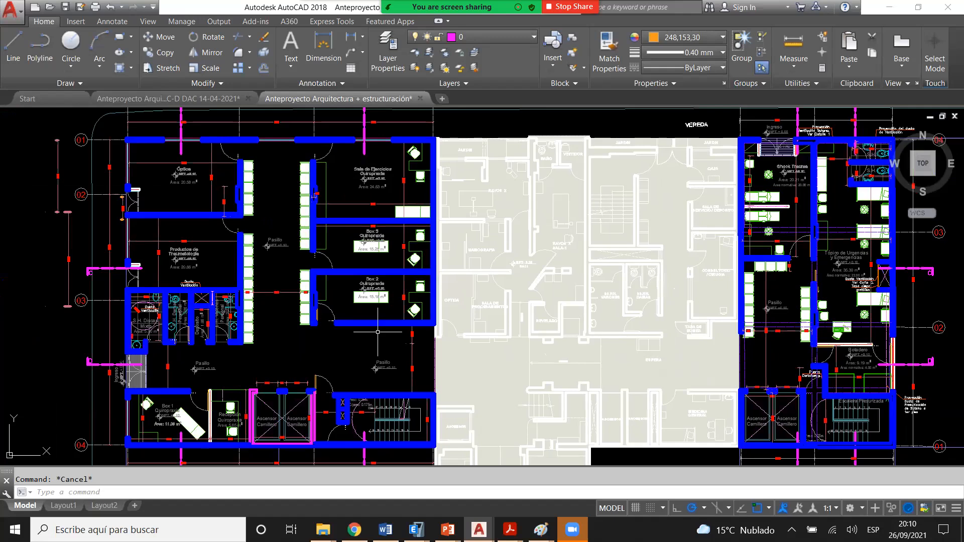
# - Draw a small square at the Productos de Traumatología wall corner beside the Pasillo, above S.H. Varones Personal
pyautogui.scroll(2, 246, 275)
pyautogui.write('rec')
pyautogui.press('Return')
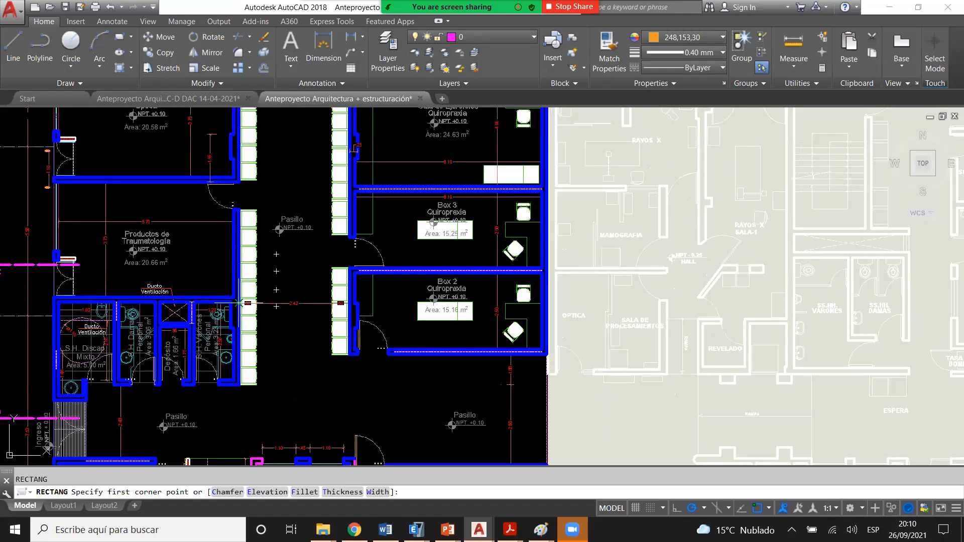
pyautogui.scroll(4, 239, 303)
pyautogui.click(237, 305)
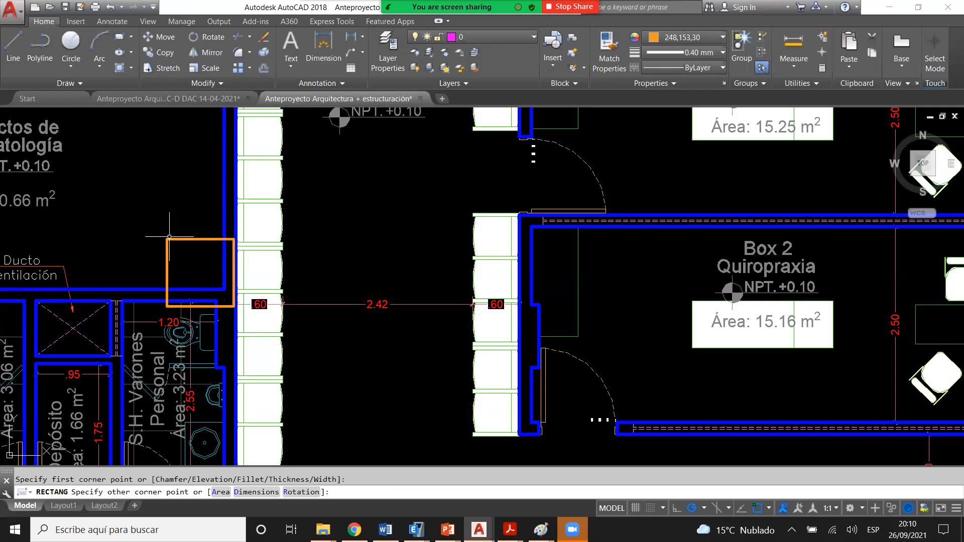
pyautogui.press('Escape')
pyautogui.scroll(-2, 214, 235)
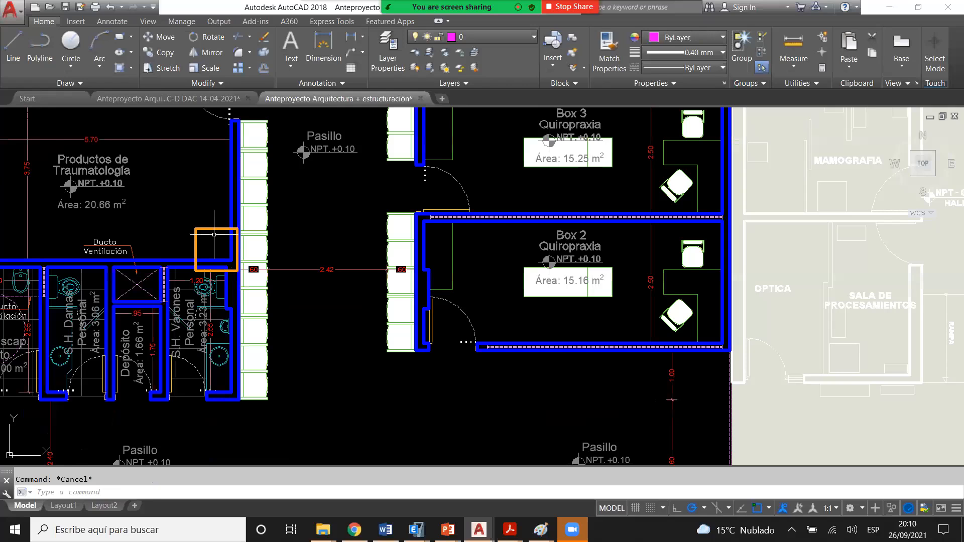
# - Check the small square against the surrounding 1er NIVEL layout and erase it
pyautogui.scroll(-1, 214, 234)
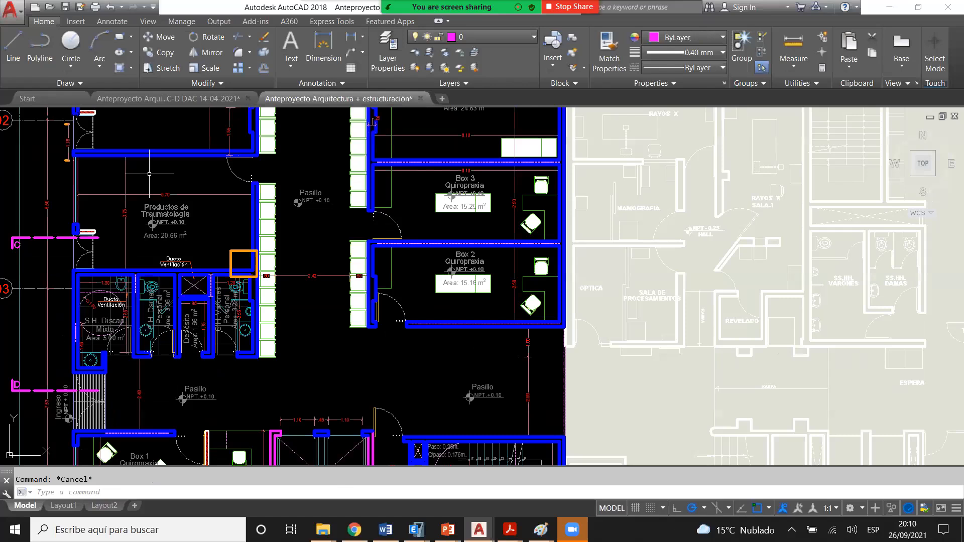
pyautogui.moveTo(244, 249); pyautogui.dragTo(247, 240, button='middle')
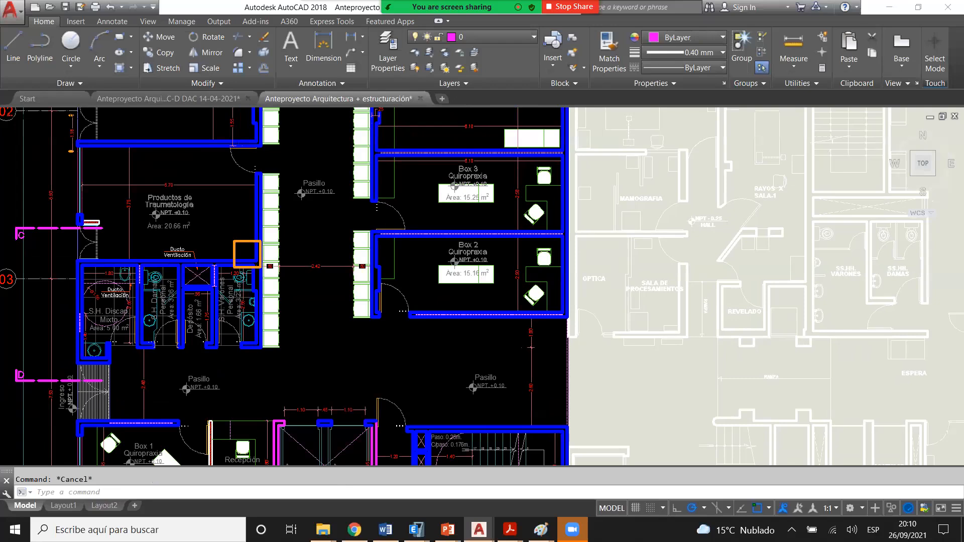
pyautogui.scroll(-2, 246, 253)
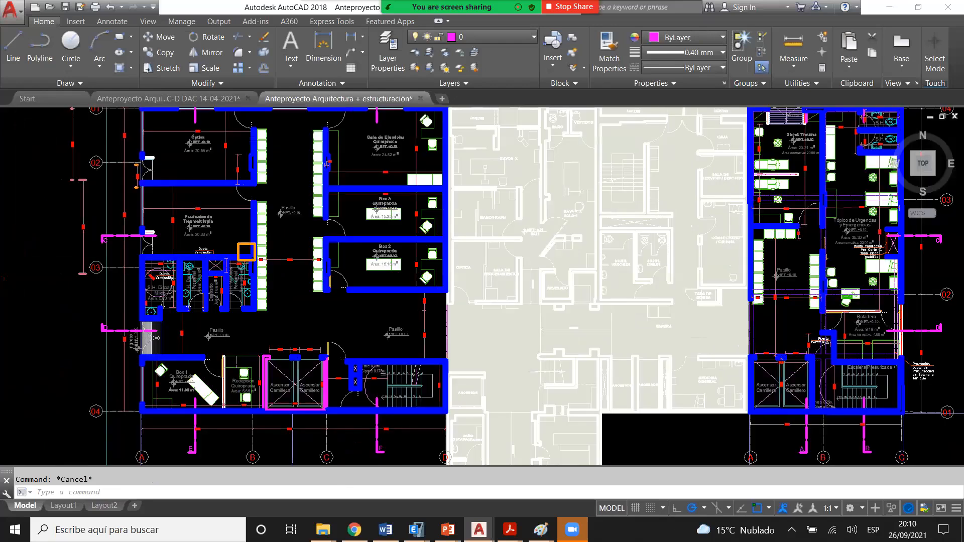
pyautogui.scroll(2, 246, 252)
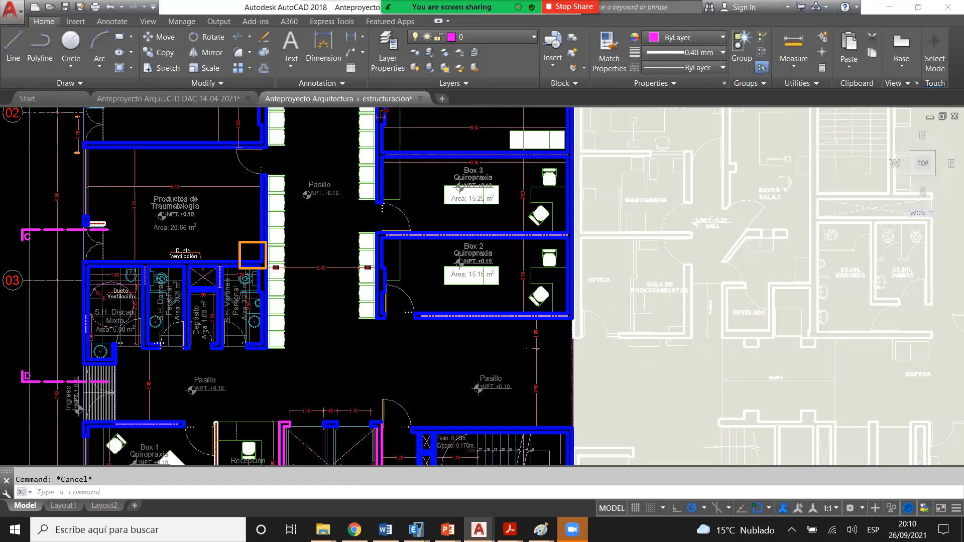
pyautogui.press('Delete')
# - Review the 1er NIVEL block around the restrooms and Pasillo in relation to the existing construction
pyautogui.scroll(2, 235, 245)
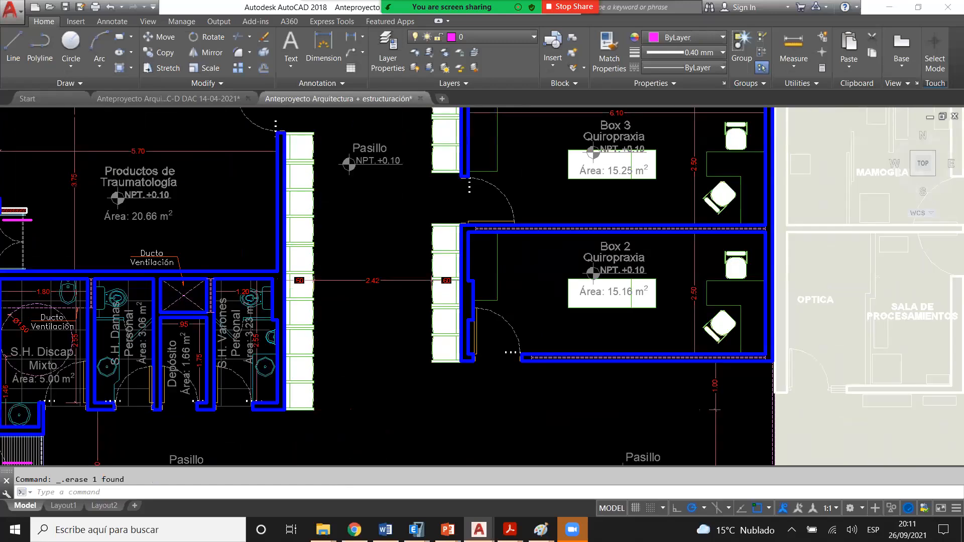
pyautogui.scroll(-4, 293, 246)
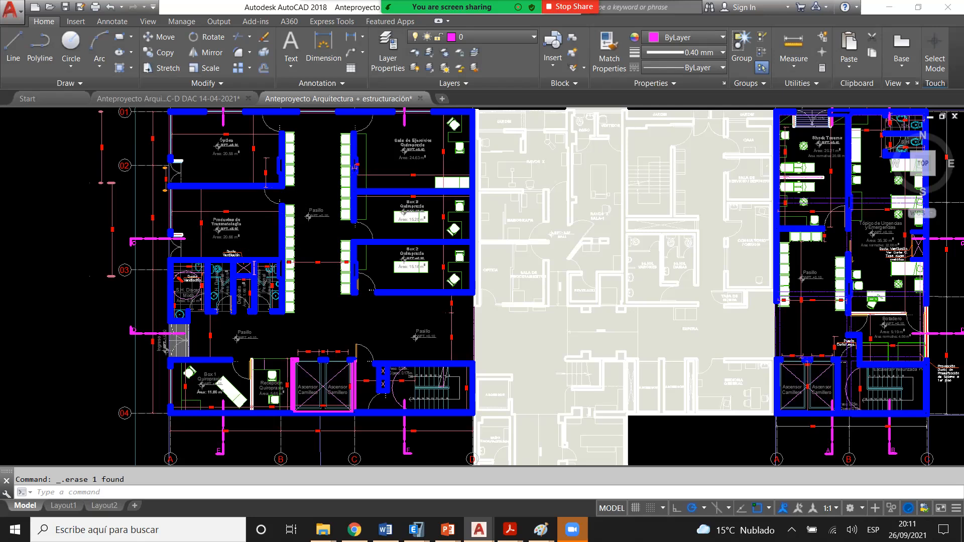
pyautogui.scroll(-2, 299, 226)
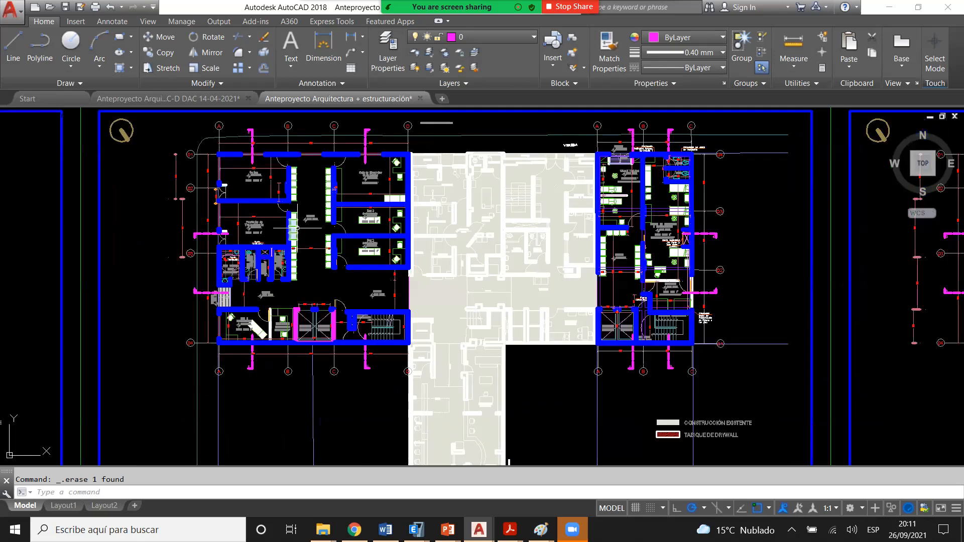
pyautogui.scroll(2, 296, 227)
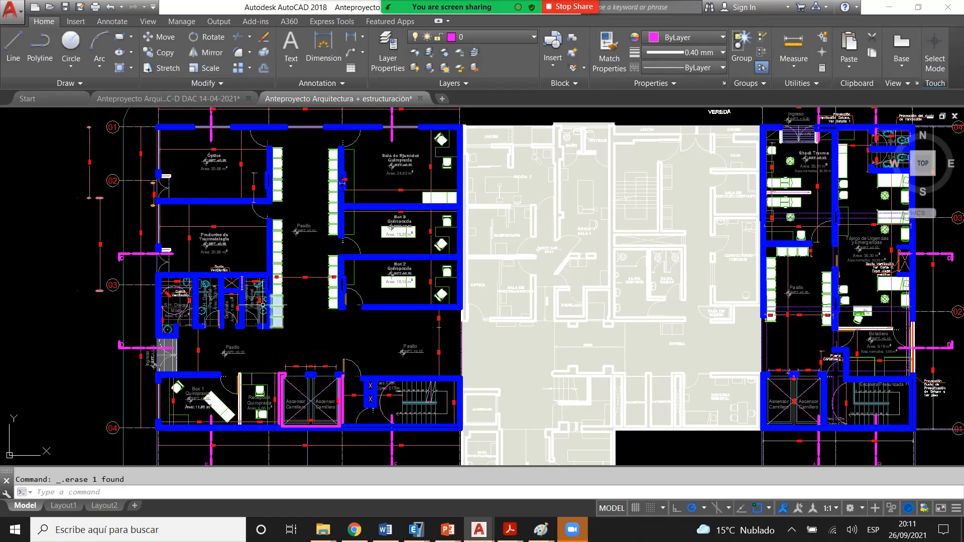
pyautogui.press('Escape')
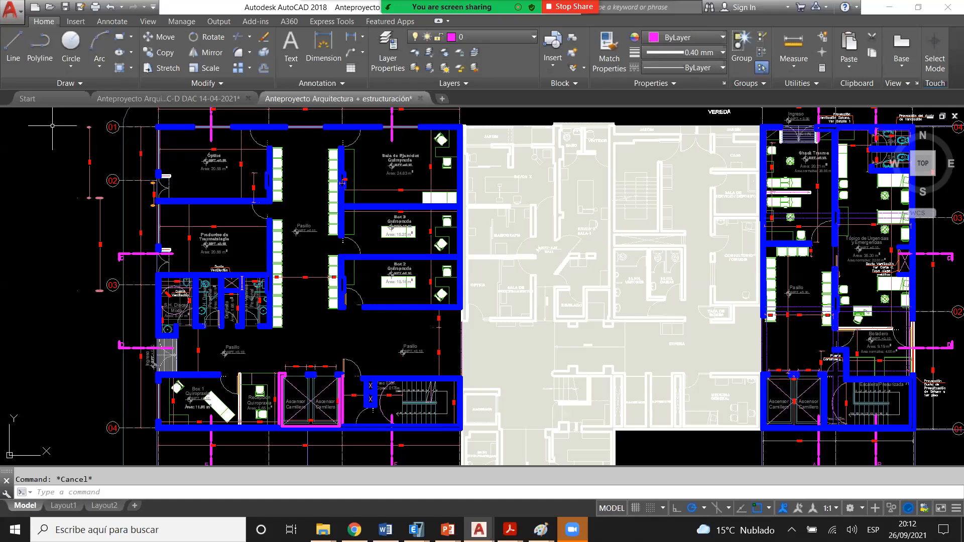
# - Add a linear dimension above the axis 01 wall segment between Óptica and the Pasillo
pyautogui.scroll(4, 149, 154)
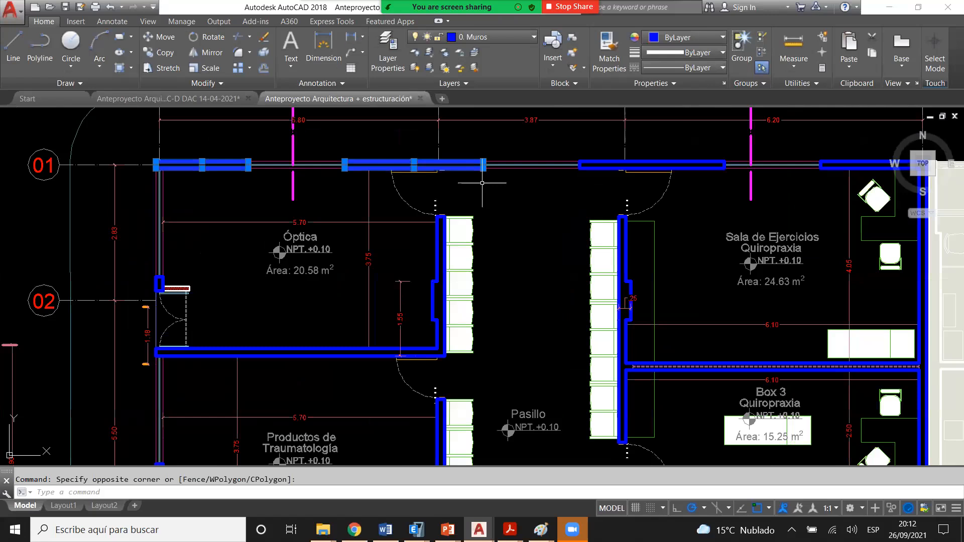
pyautogui.moveTo(482, 183); pyautogui.dragTo(362, 190, button='middle')
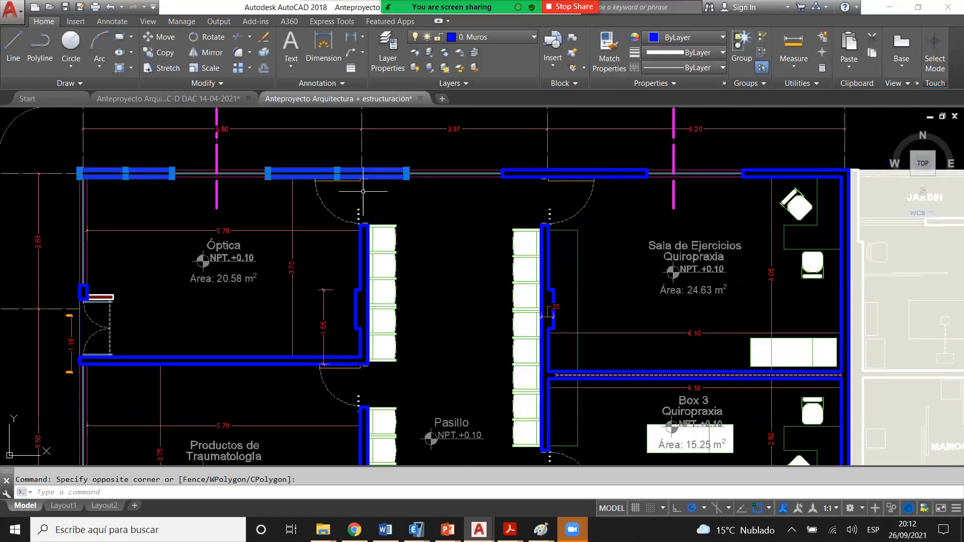
pyautogui.click(253, 201)
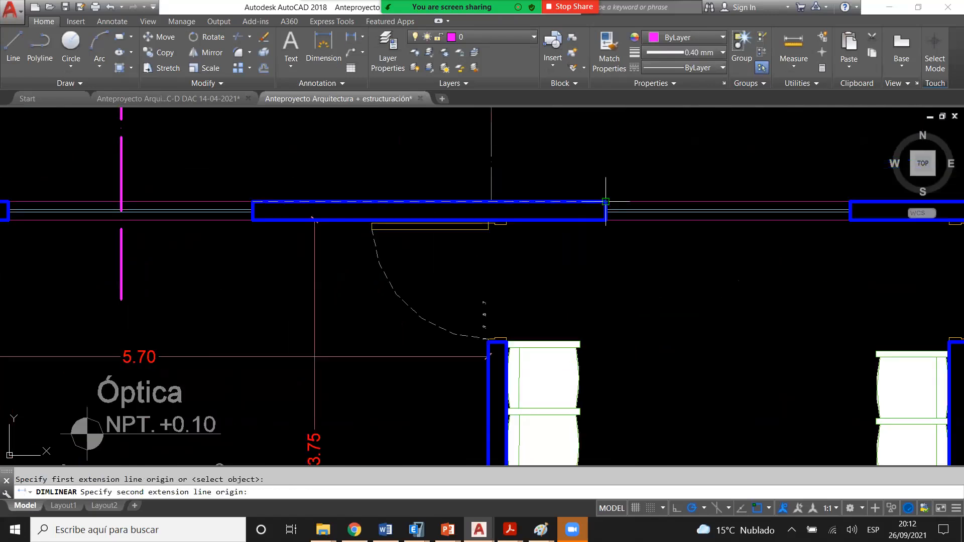
pyautogui.click(605, 201)
pyautogui.click(299, 164)
pyautogui.scroll(-2, 299, 164)
# - Add a linear dimension above the axis 01 wall segment between the Pasillo and Sala de Ejercicios Quiropraxia
pyautogui.click(351, 38)
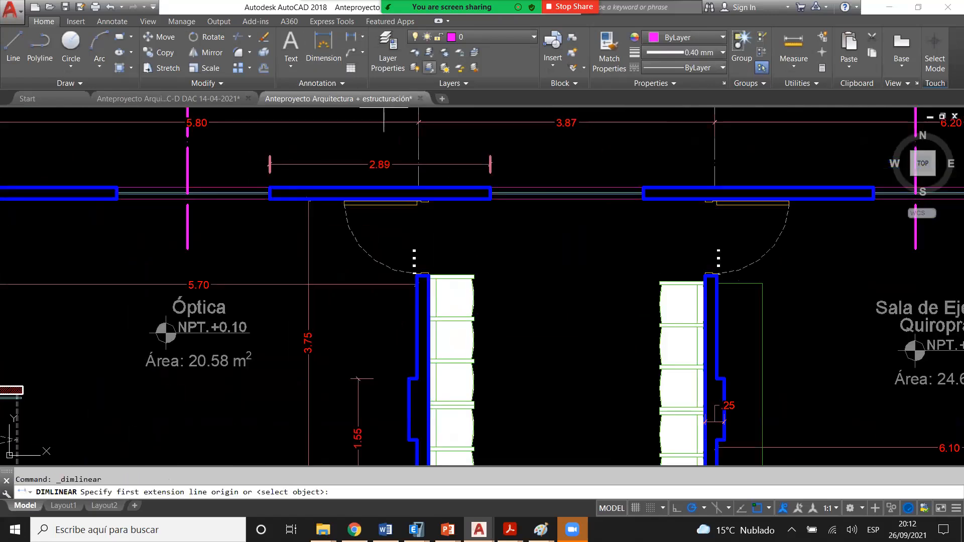
pyautogui.click(644, 188)
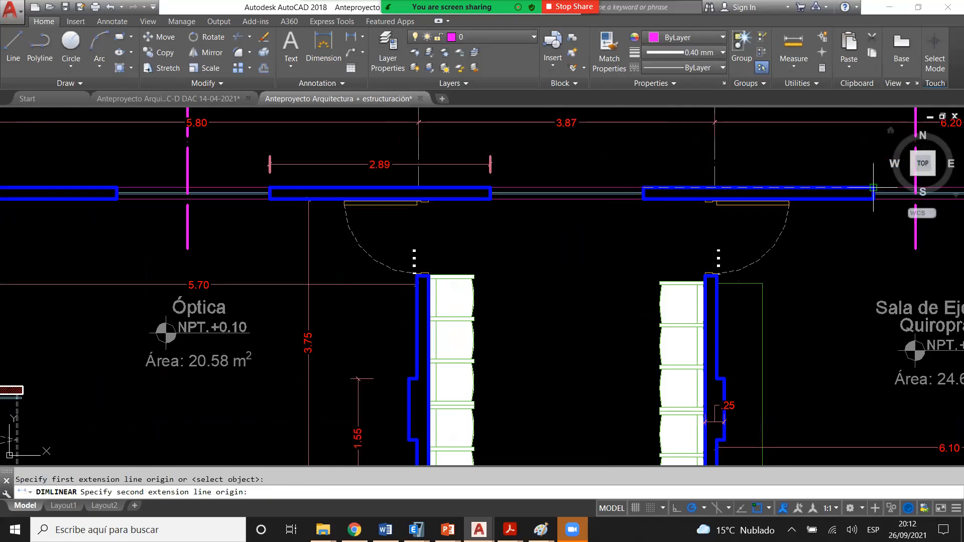
pyautogui.click(874, 188)
pyautogui.click(824, 164)
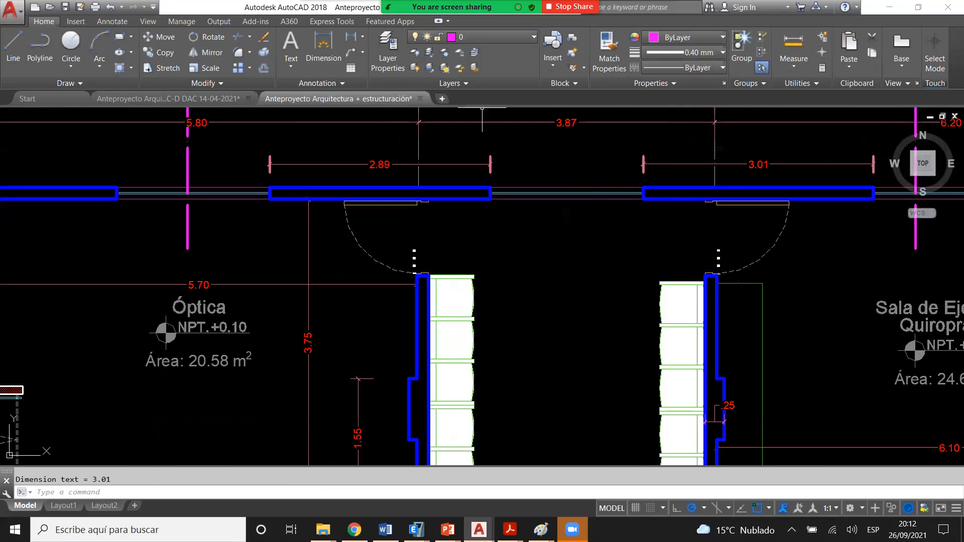
pyautogui.scroll(-1, 274, 164)
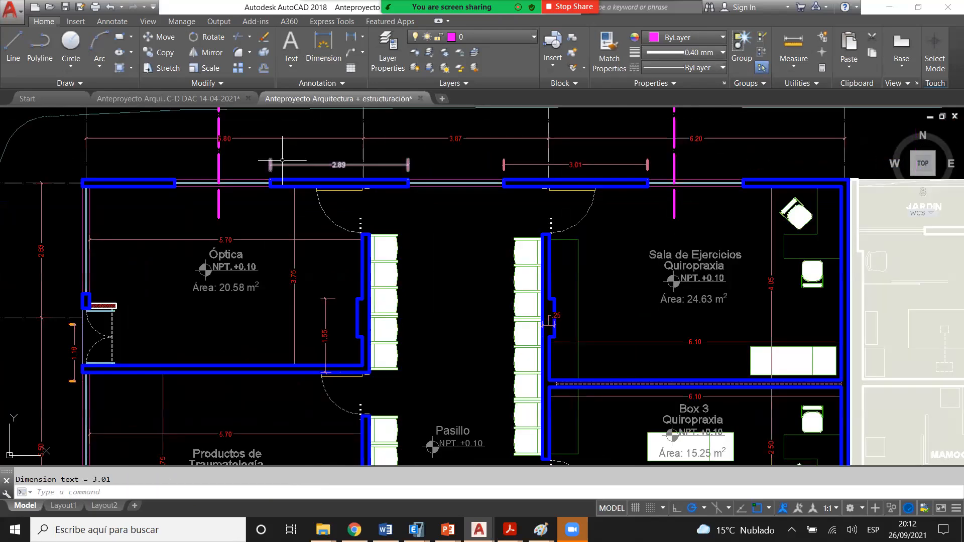
# - Dimension the axis 01 window openings of Óptica and the Pasillo below the wall
pyautogui.press('space')
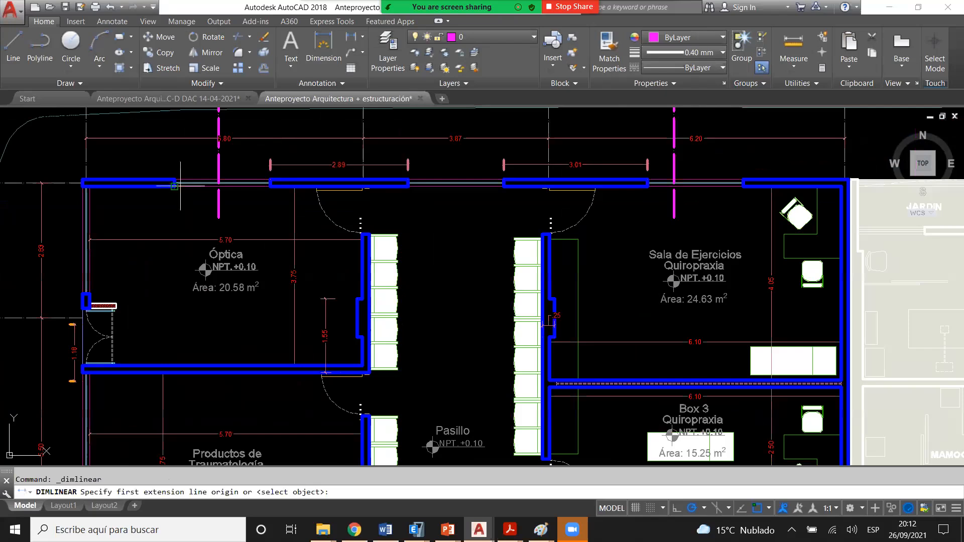
pyautogui.scroll(2, 181, 185)
pyautogui.click(175, 186)
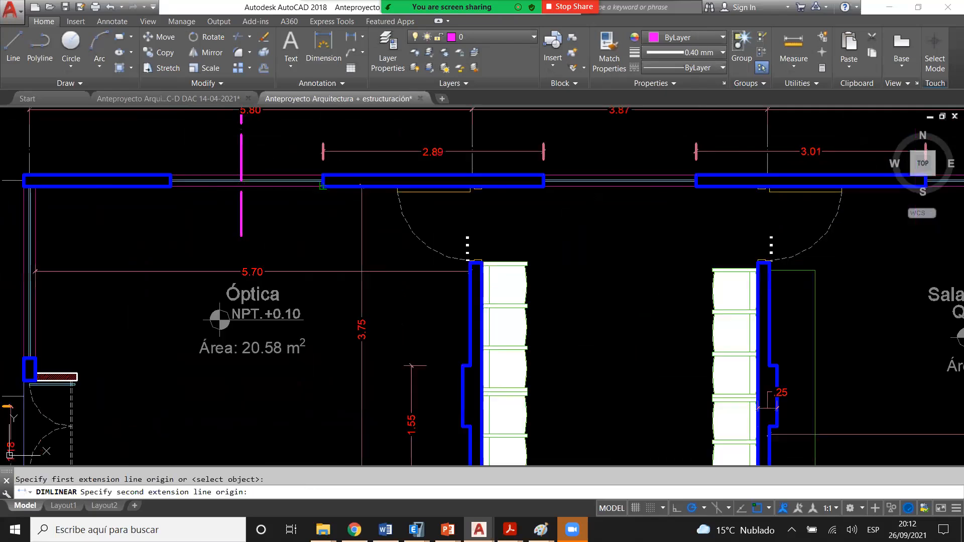
pyautogui.click(270, 186)
pyautogui.click(223, 197)
pyautogui.press('space')
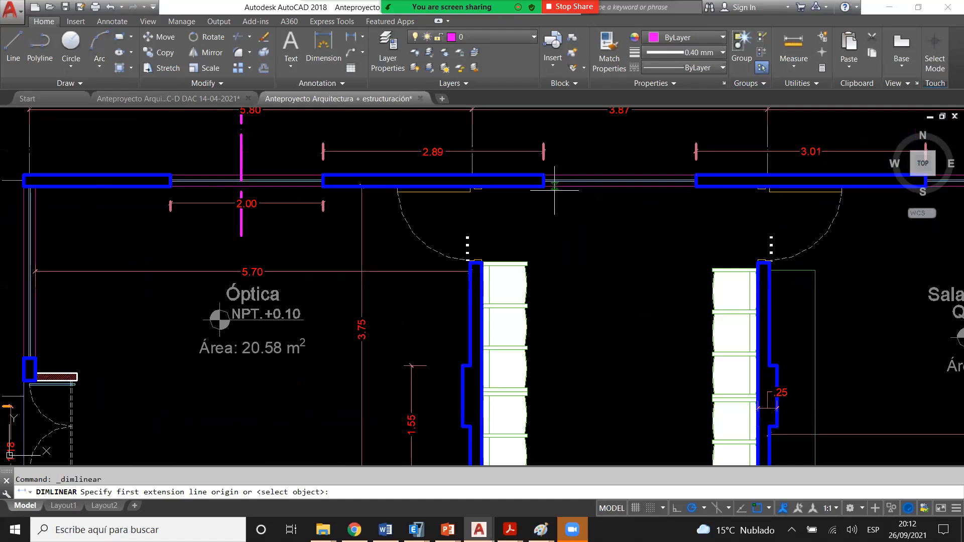
pyautogui.click(554, 186)
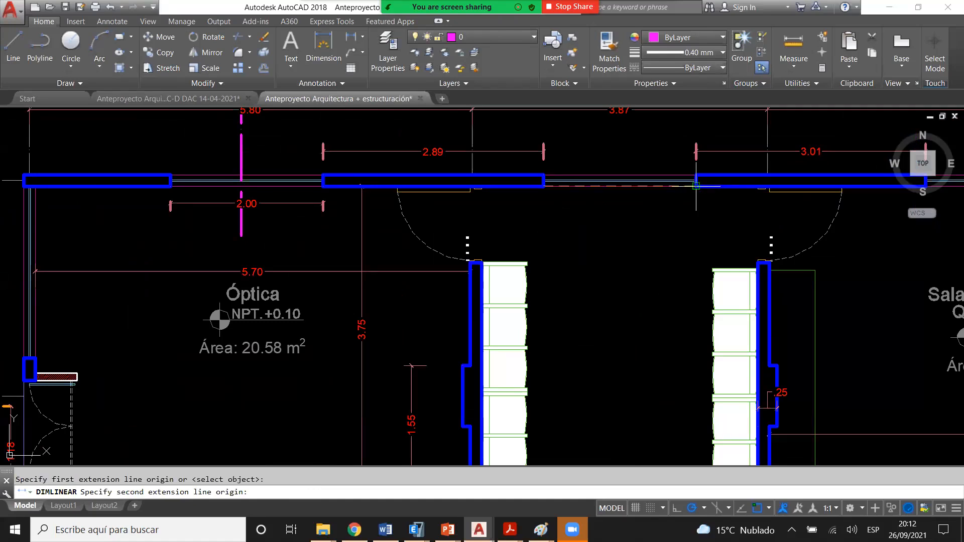
# - Erase the two window opening dimensions below the axis 01 wall
pyautogui.click(303, 229)
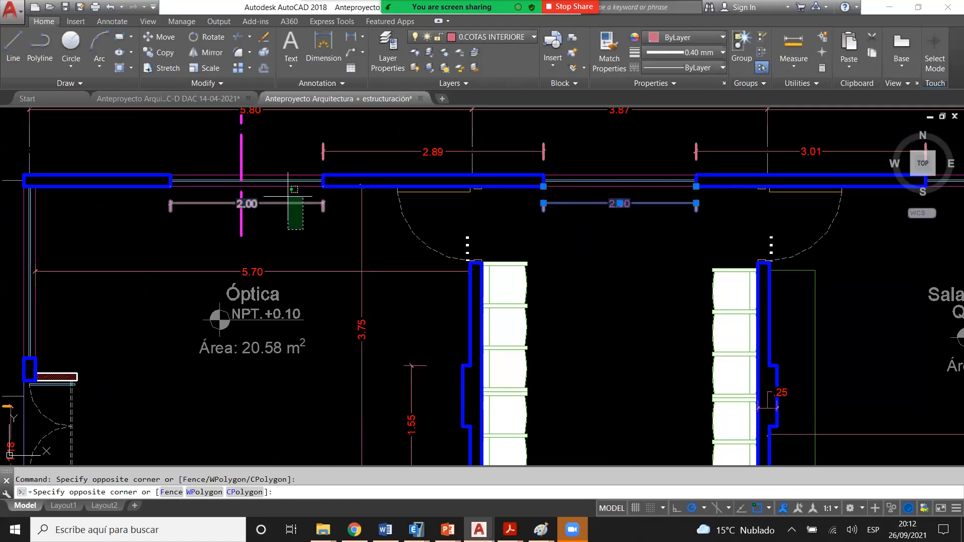
pyautogui.click(287, 197)
pyautogui.press('Delete')
pyautogui.moveTo(455, 197); pyautogui.dragTo(358, 215, button='middle')
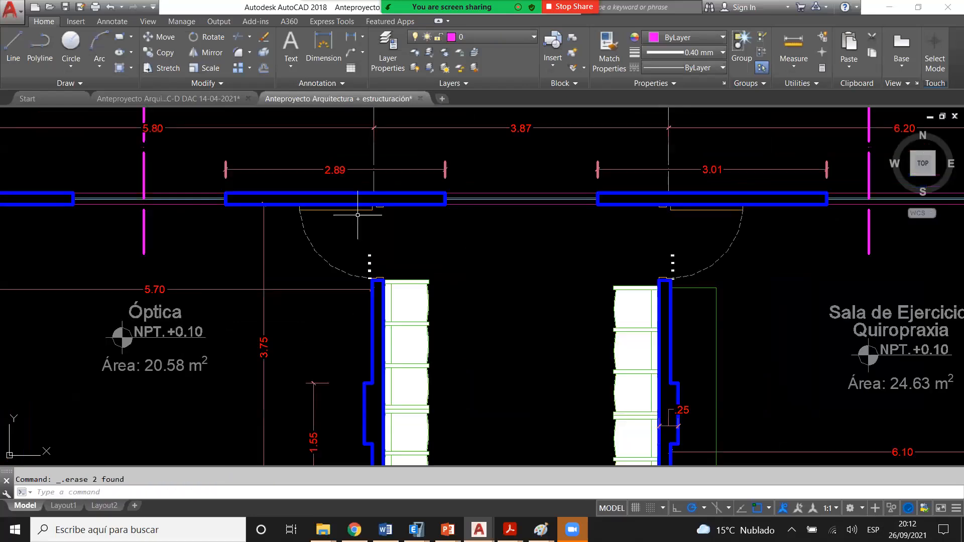
# - Draw a rectangle about 1.93 m long over the axis 01 wall segment at Óptica's outer corner on axis A
pyautogui.scroll(-3, 357, 215)
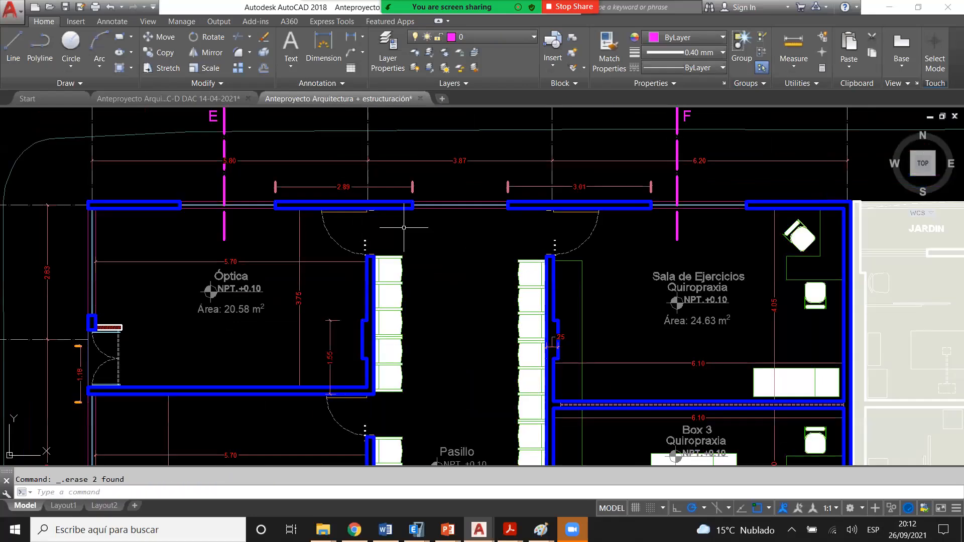
pyautogui.scroll(3, 394, 215)
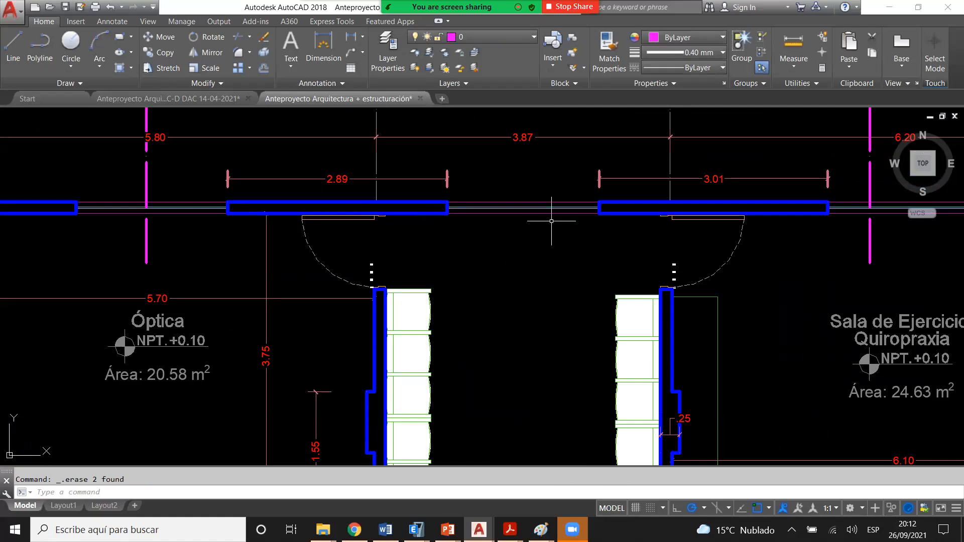
pyautogui.scroll(-2, 423, 160)
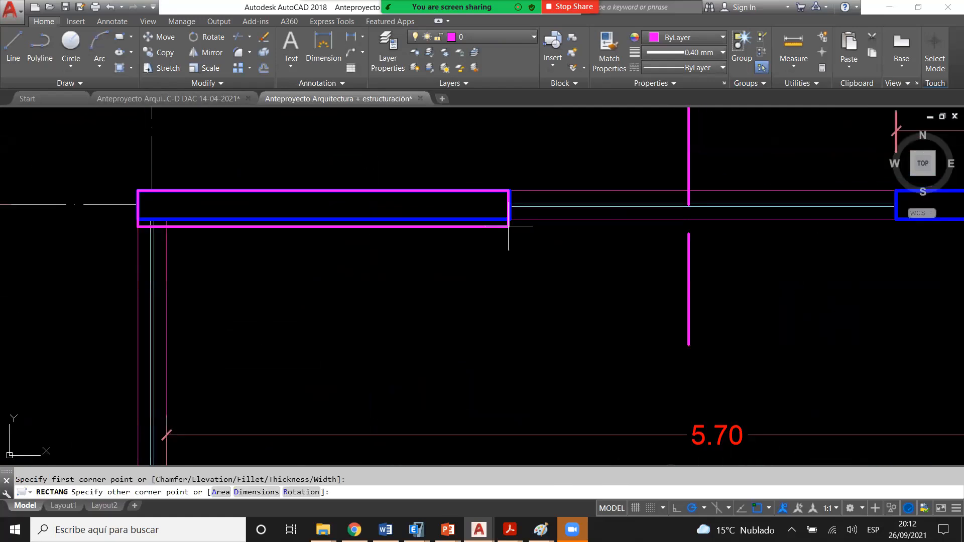
pyautogui.click(510, 221)
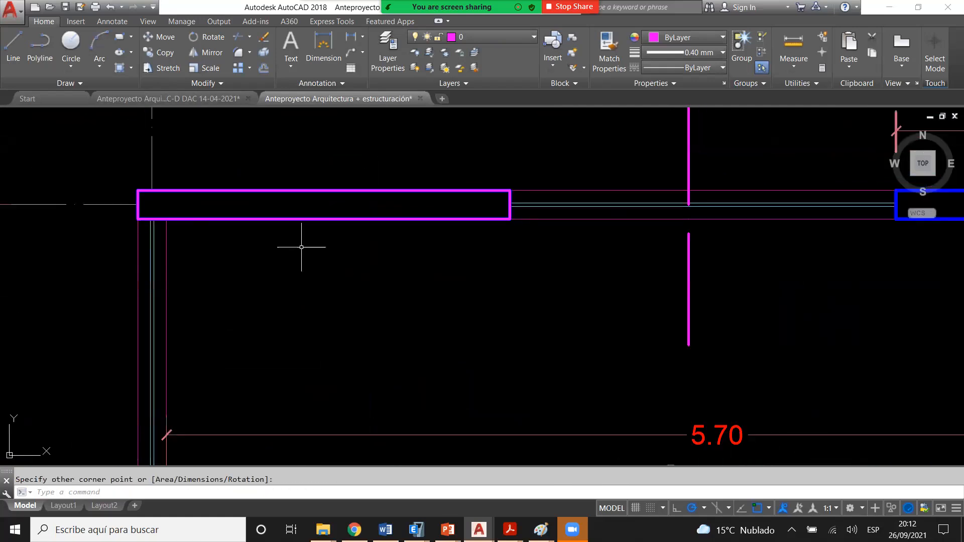
pyautogui.scroll(-2, 302, 248)
pyautogui.scroll(-3, 344, 214)
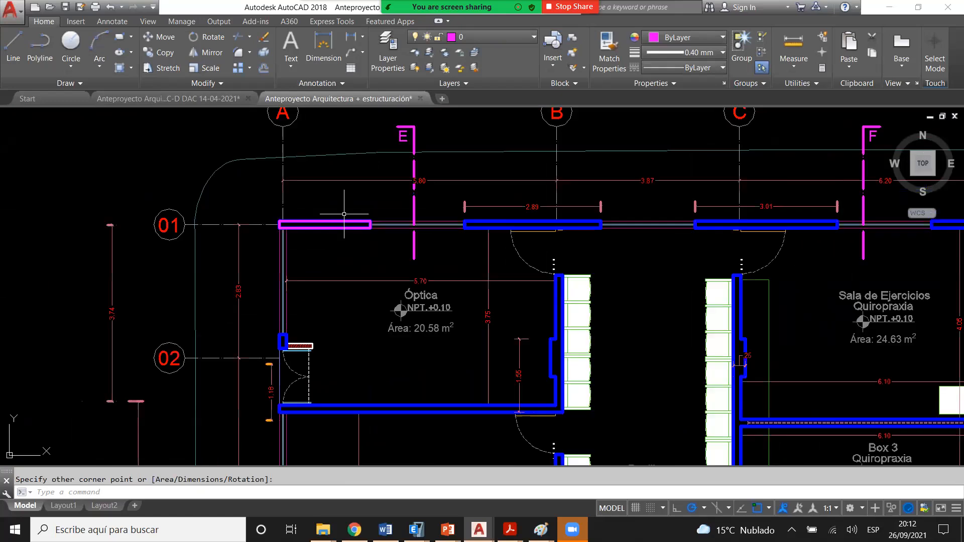
pyautogui.scroll(-2, 344, 214)
pyautogui.press('Escape')
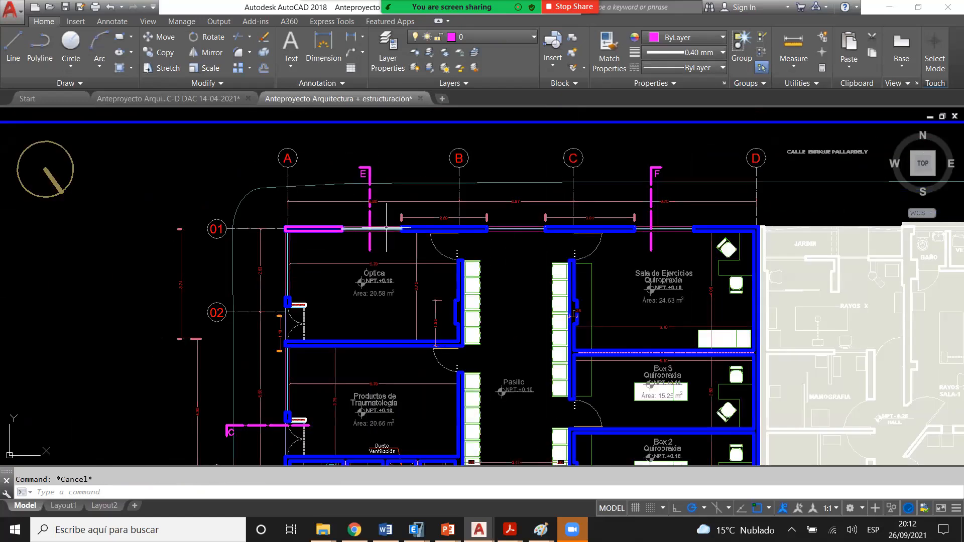
# - Add a linear dimension above the rectangle on the axis 01 wall segment at axis A
pyautogui.scroll(2, 333, 244)
pyautogui.click(351, 37)
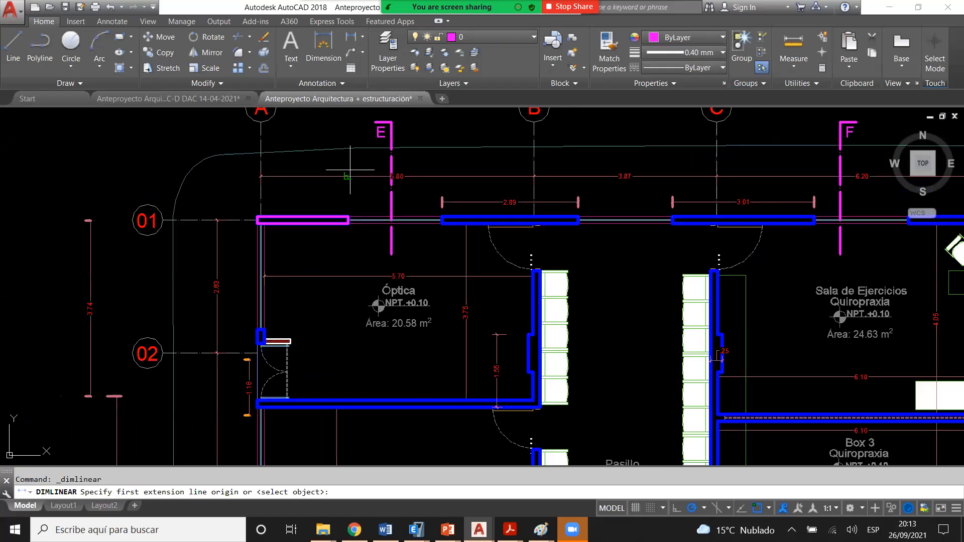
pyautogui.click(350, 169)
pyautogui.scroll(3, 345, 207)
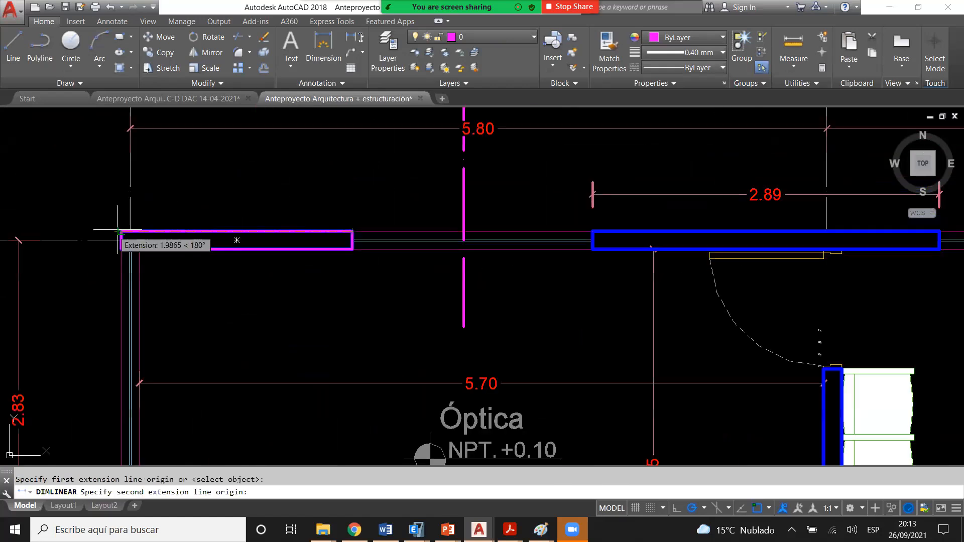
pyautogui.click(119, 230)
pyautogui.click(189, 198)
pyautogui.scroll(-3, 189, 197)
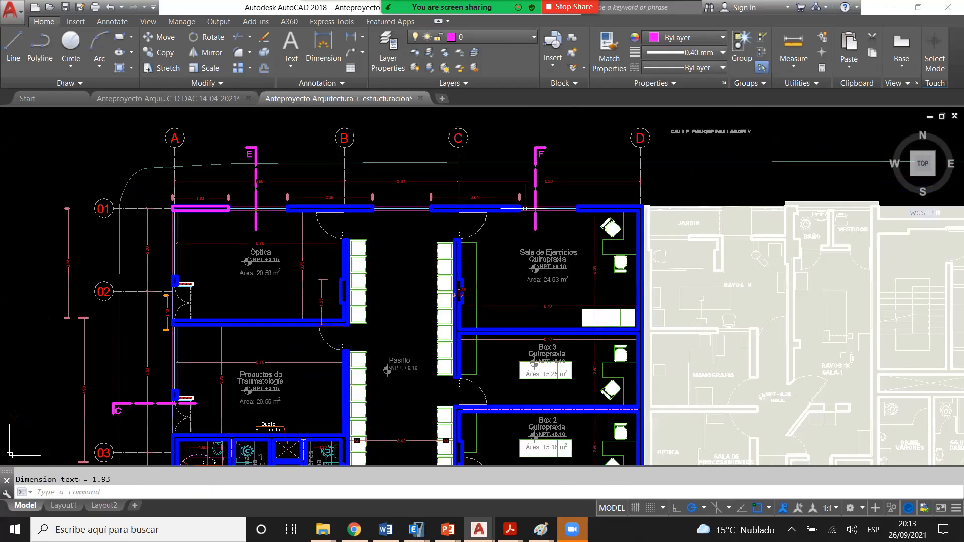
# - Add a linear dimension above the axis 01 wall segment at axis D in Sala de Ejercicios Quiropraxia
pyautogui.press('Return')
pyautogui.scroll(5, 633, 204)
pyautogui.click(678, 218)
pyautogui.click(414, 219)
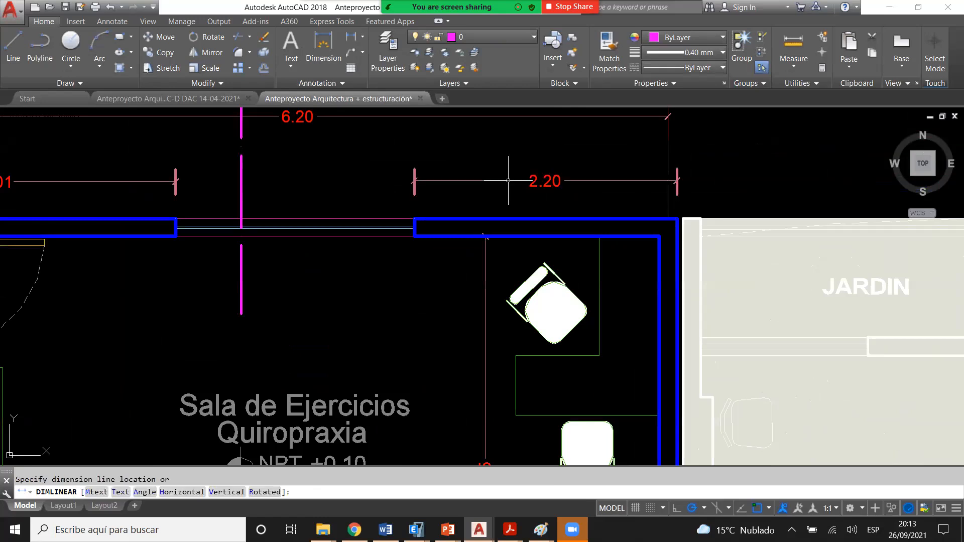
pyautogui.click(521, 181)
pyautogui.scroll(-2, 592, 181)
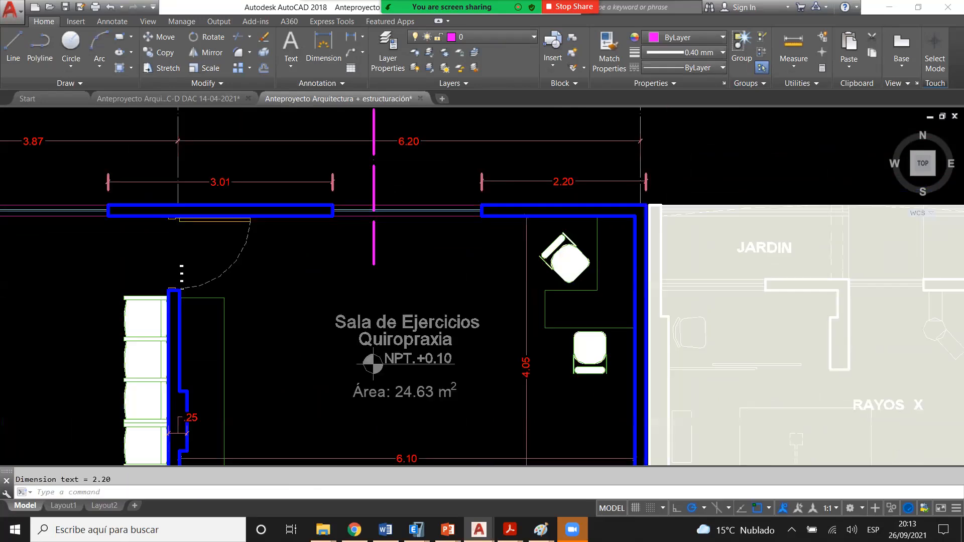
pyautogui.scroll(-4, 593, 182)
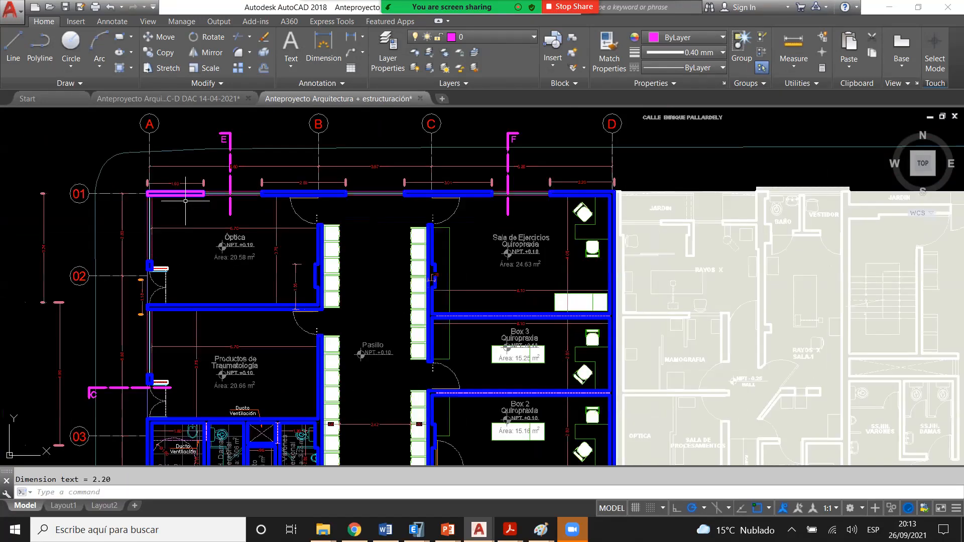
# - Compare the axis 01 wall segments at axes A and D, with the axis A rectangle selected
pyautogui.scroll(2, 186, 201)
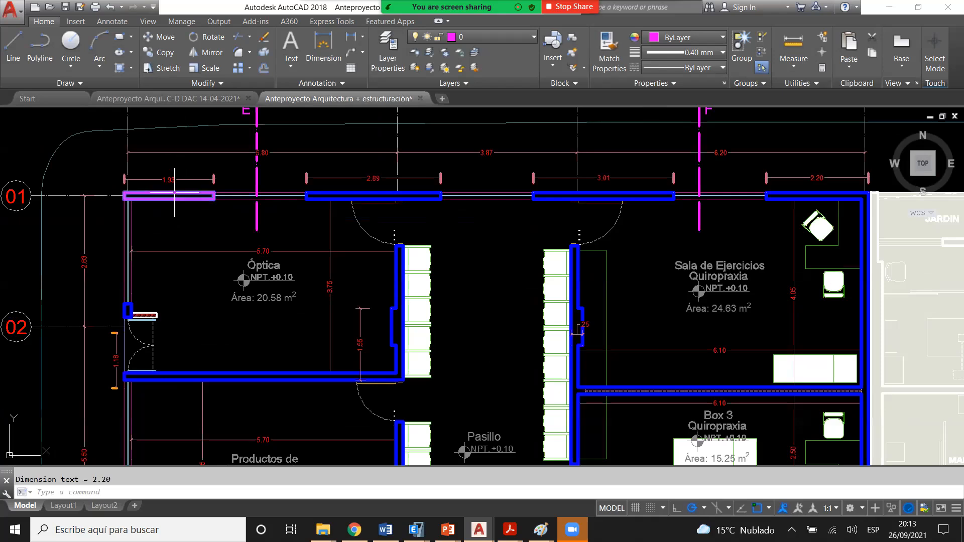
pyautogui.scroll(2, 175, 192)
pyautogui.click(174, 192)
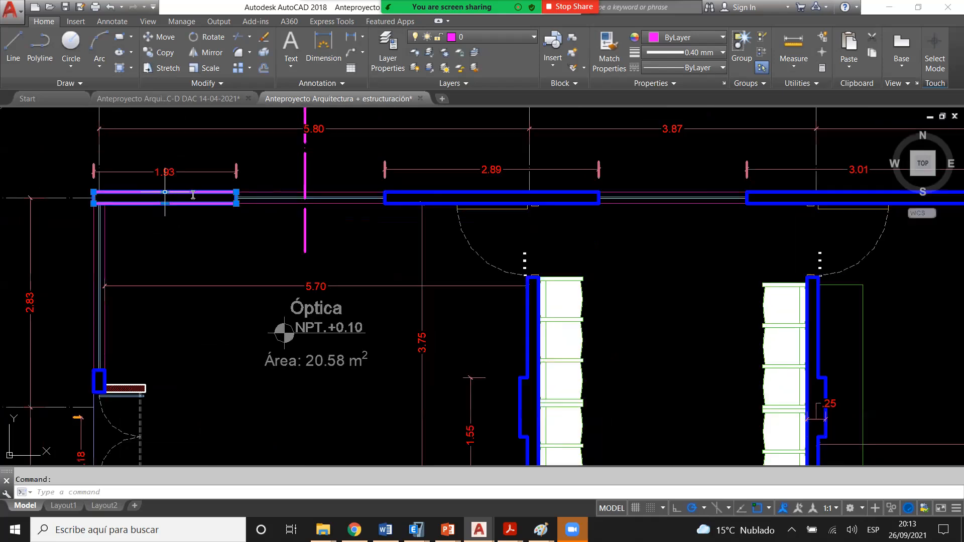
pyautogui.moveTo(165, 193)
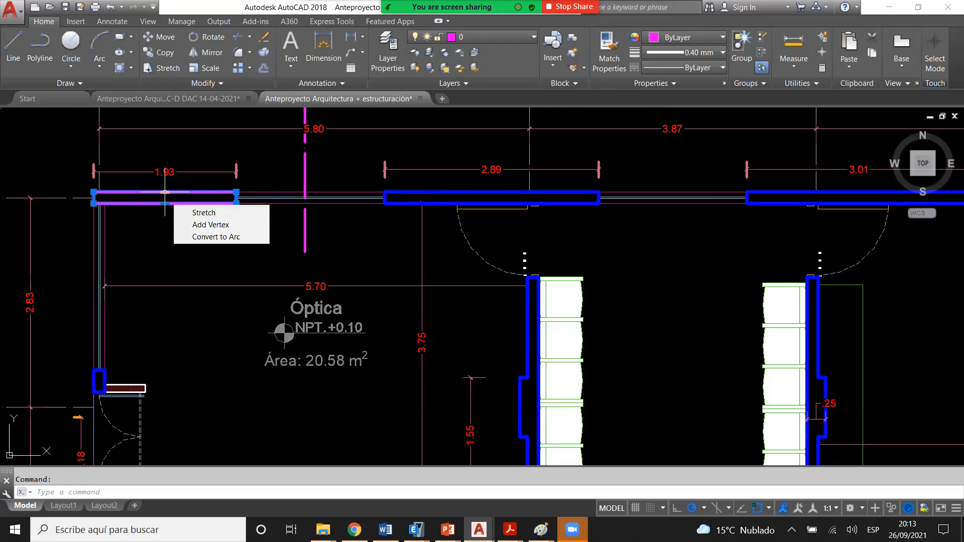
pyautogui.click(168, 265)
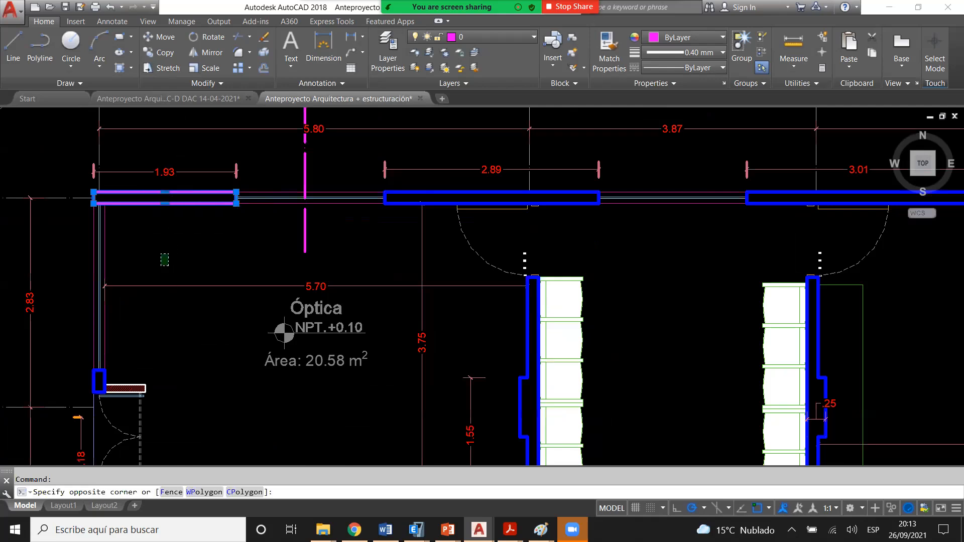
pyautogui.scroll(-4, 164, 259)
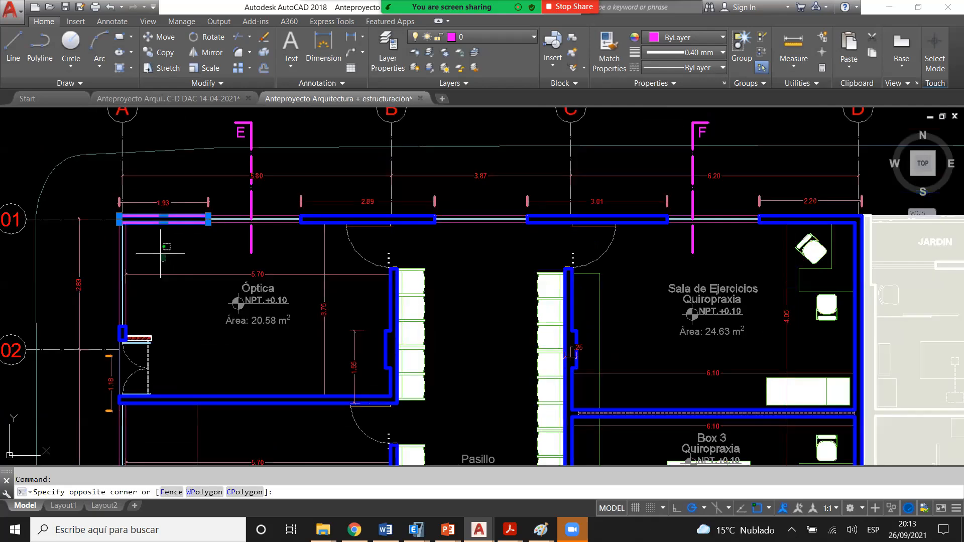
pyautogui.scroll(6, 588, 232)
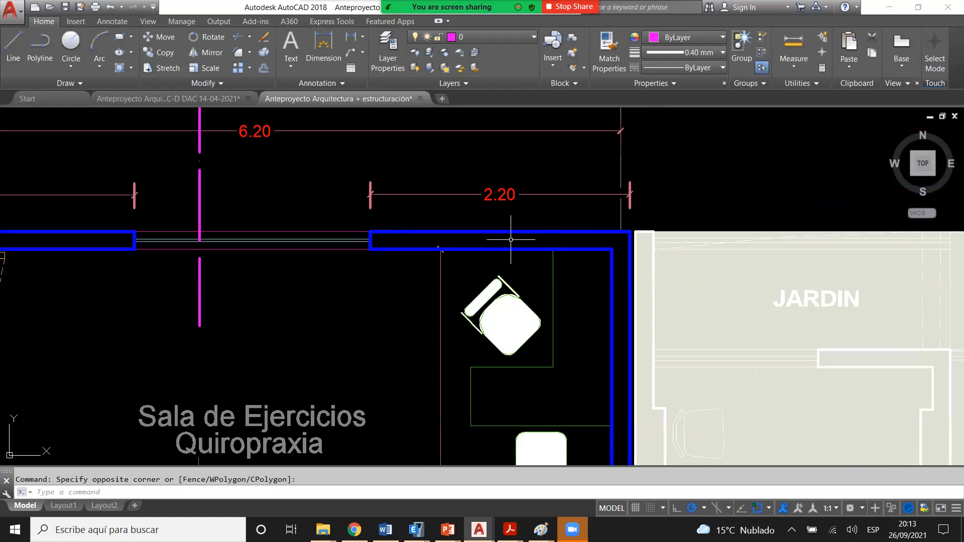
pyautogui.scroll(-4, 532, 206)
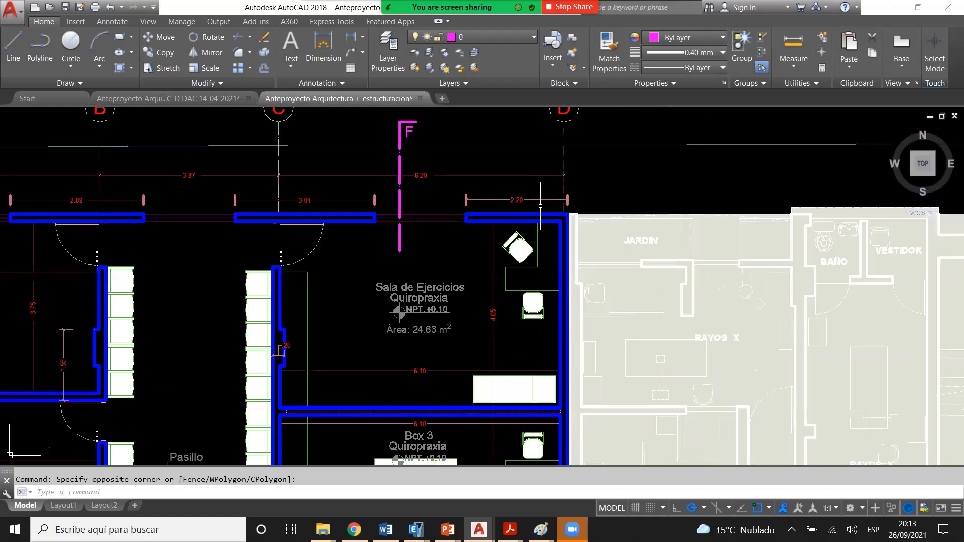
pyautogui.scroll(-2, 540, 205)
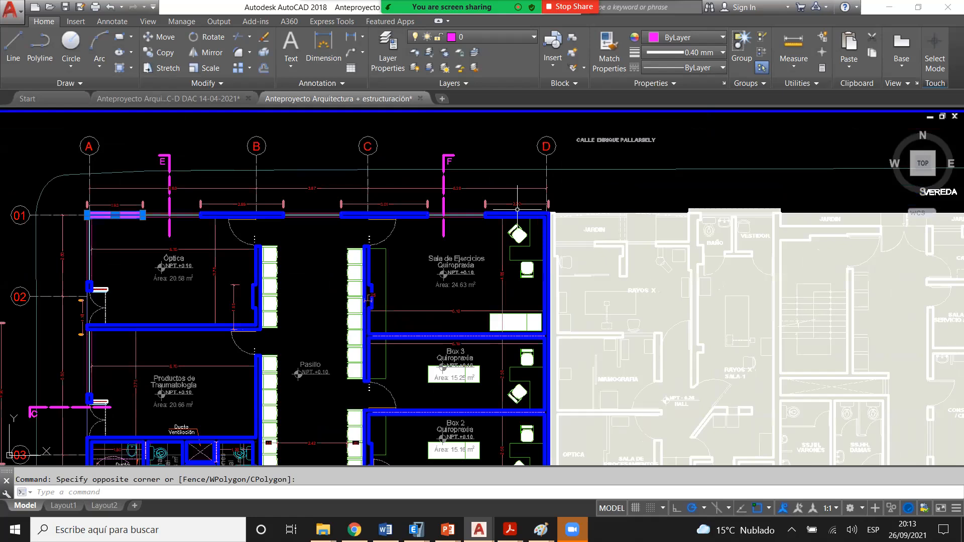
pyautogui.scroll(6, 93, 214)
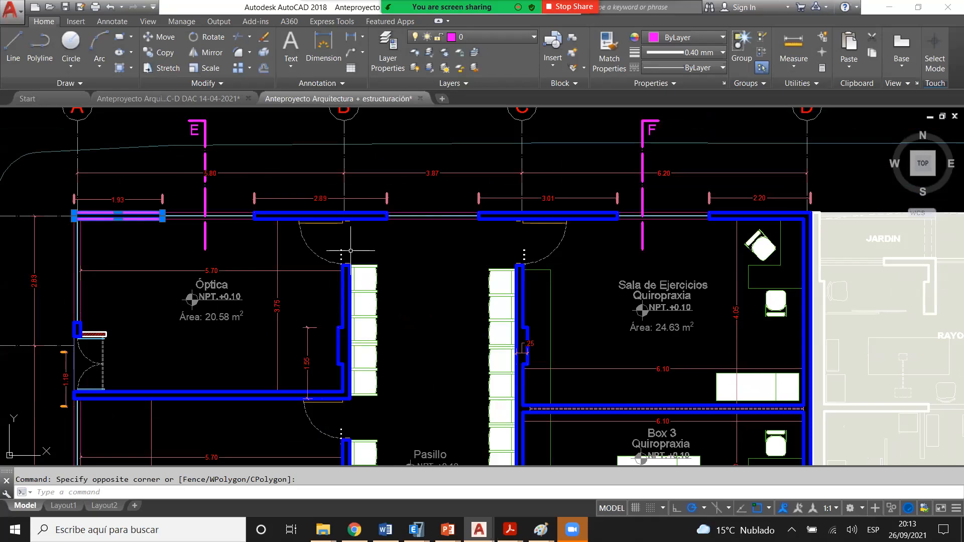
# - Thicken the rectangle at axis A by stretching its lower edge 0.1 m toward the inside of Óptica
pyautogui.moveTo(114, 217)
pyautogui.click(180, 228)
pyautogui.write('.1')
pyautogui.press('Return')
pyautogui.doubleClick(248, 258)
pyautogui.write('co')
pyautogui.press('Return')
pyautogui.press('Escape')
pyautogui.press('Escape')
# - Copy the thickened rectangle from axis A to the outer corner of the axis 01 wall at axis D
pyautogui.click(304, 247)
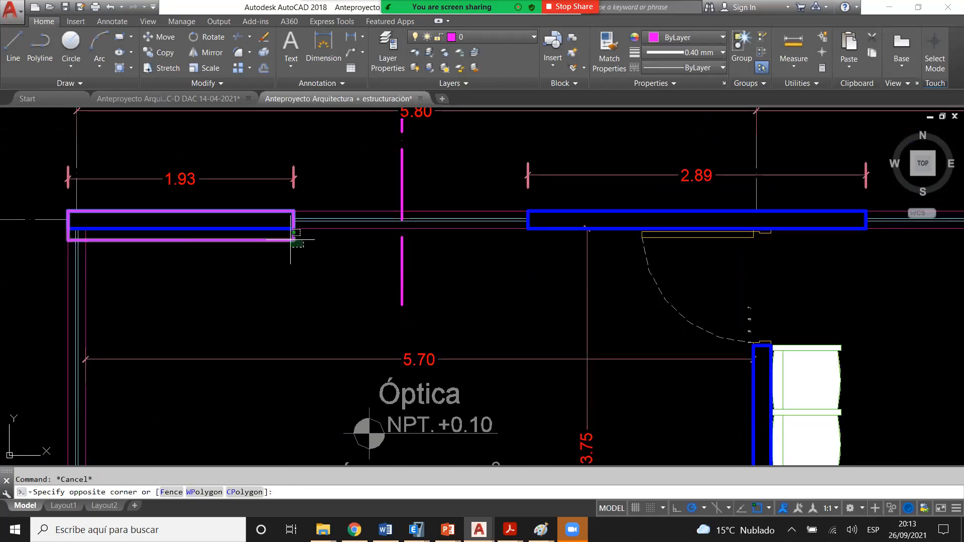
pyautogui.click(290, 240)
pyautogui.write('co')
pyautogui.press('Return')
pyautogui.click(293, 228)
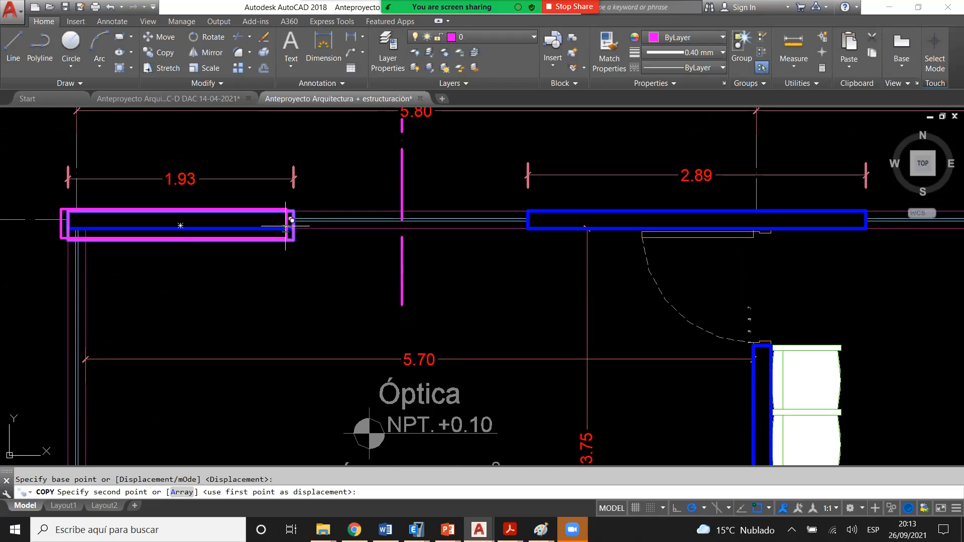
pyautogui.scroll(-4, 286, 228)
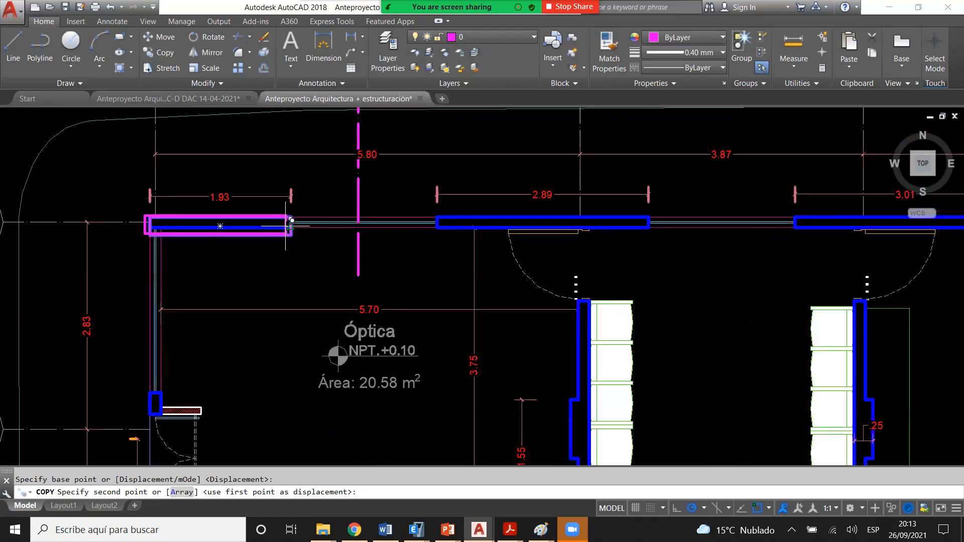
pyautogui.scroll(5, 926, 226)
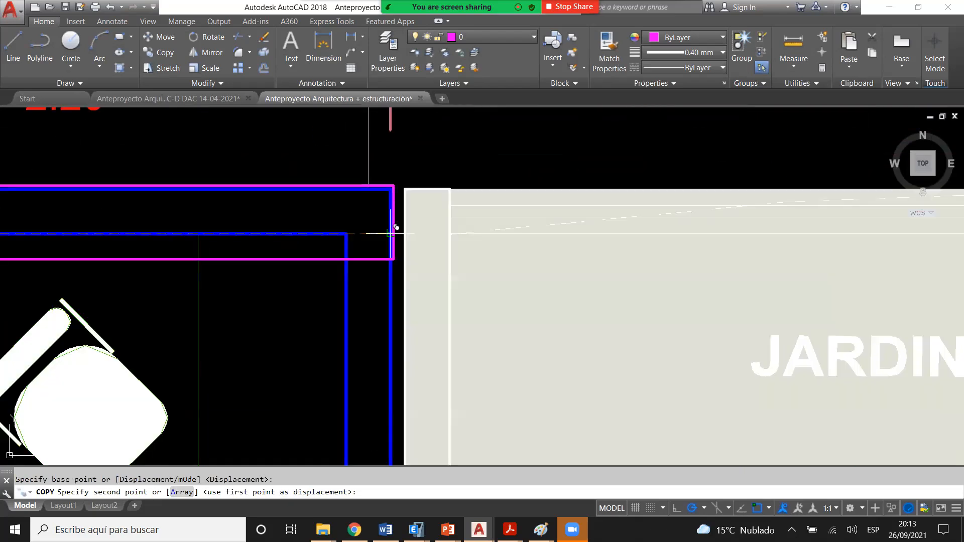
pyautogui.click(394, 230)
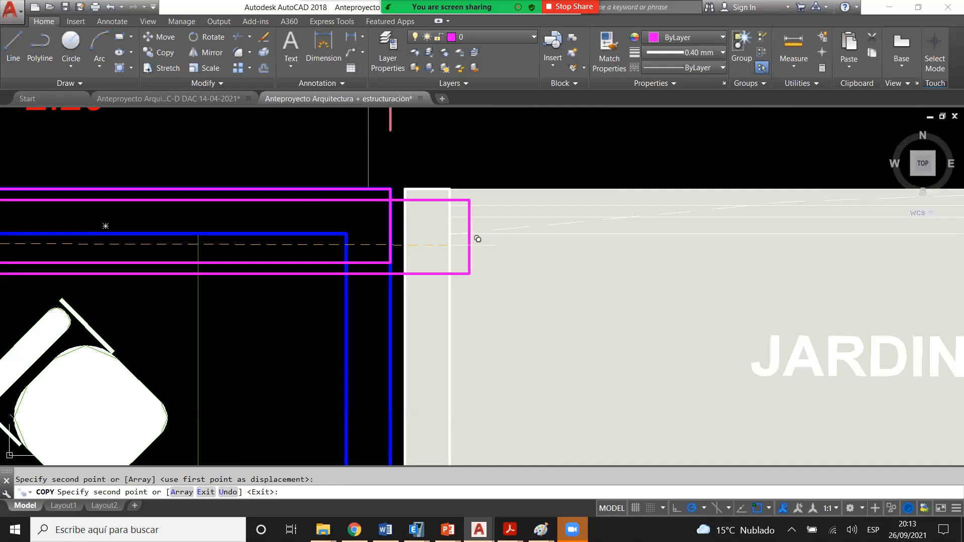
pyautogui.press('Escape')
pyautogui.scroll(-4, 471, 245)
pyautogui.scroll(4, 301, 240)
pyautogui.click(269, 201)
pyautogui.click(390, 289)
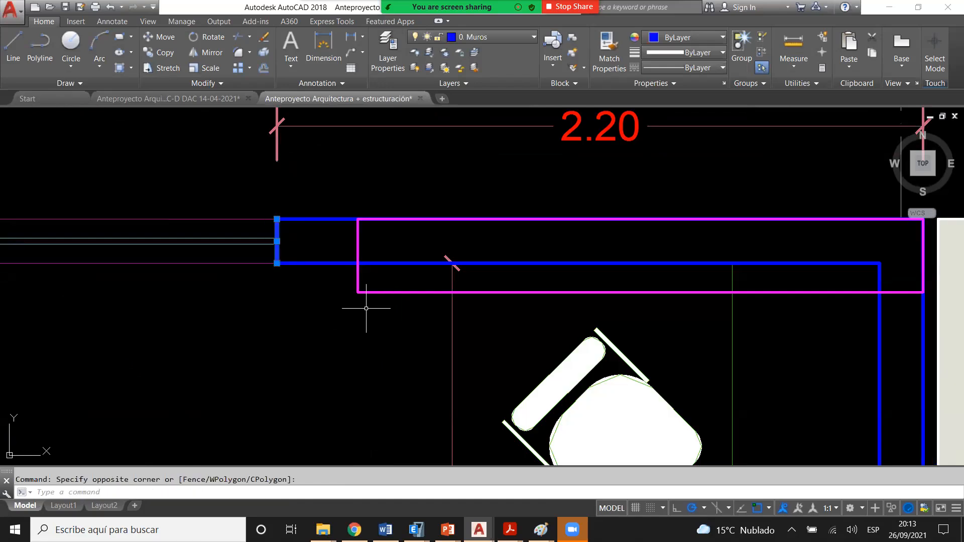
pyautogui.press('Escape')
pyautogui.click(331, 296)
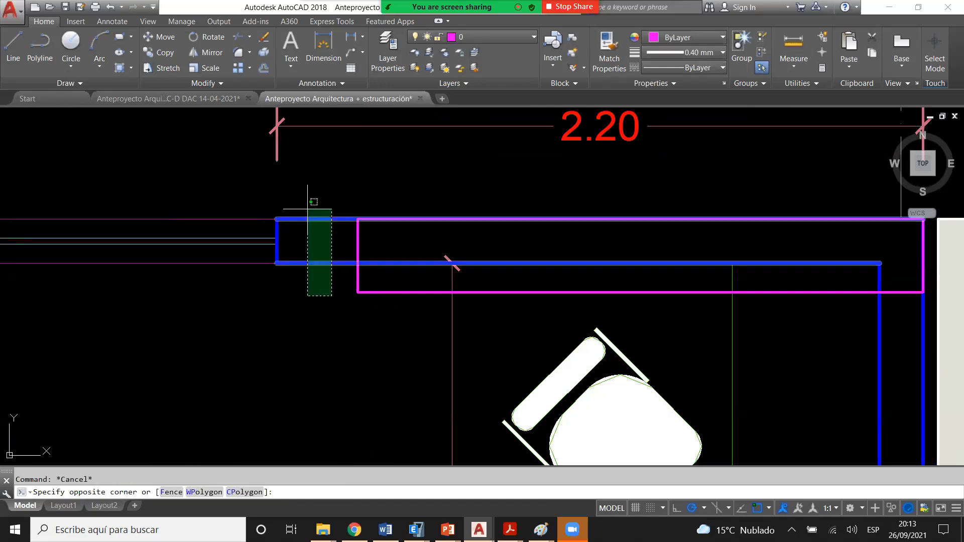
pyautogui.press('Escape')
pyautogui.click(263, 208)
pyautogui.click(362, 275)
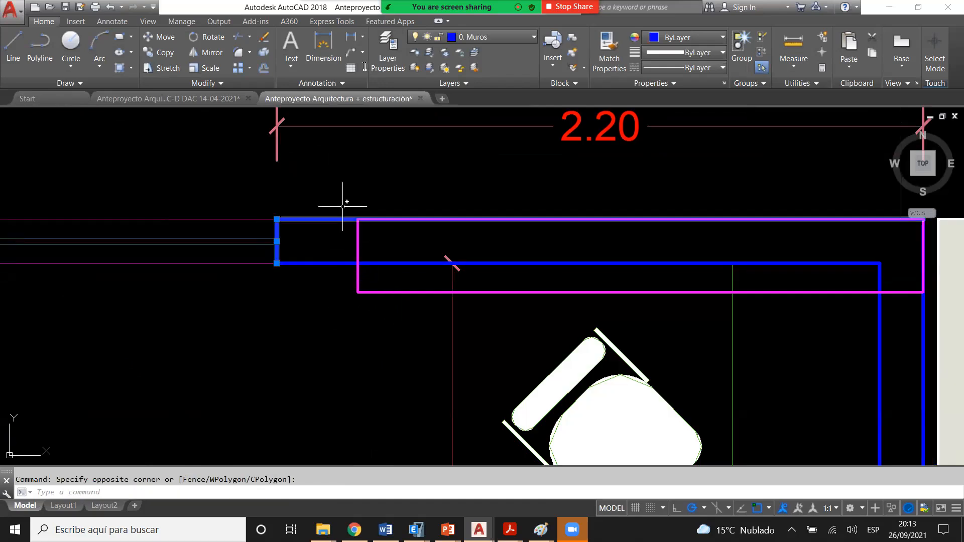
# - Dimension the offset between the copied rectangle's end and the wall segment's end beside the window opening near axis D
pyautogui.click(350, 38)
pyautogui.click(363, 220)
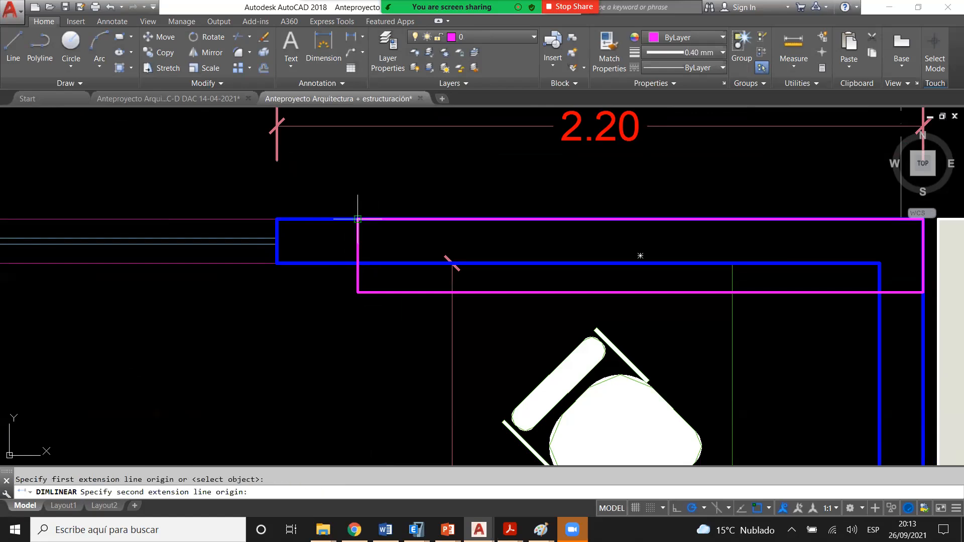
pyautogui.click(277, 219)
pyautogui.click(338, 198)
pyautogui.scroll(-2, 338, 218)
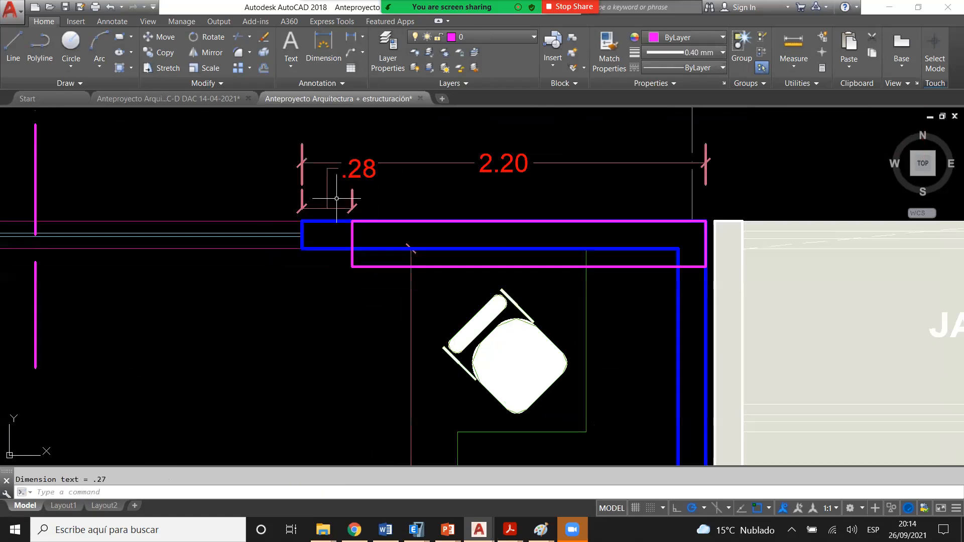
# - Erase the offset dimension between the copied rectangle and the wall's end near axis D
pyautogui.scroll(4, 336, 199)
pyautogui.click(336, 197)
pyautogui.click(328, 232)
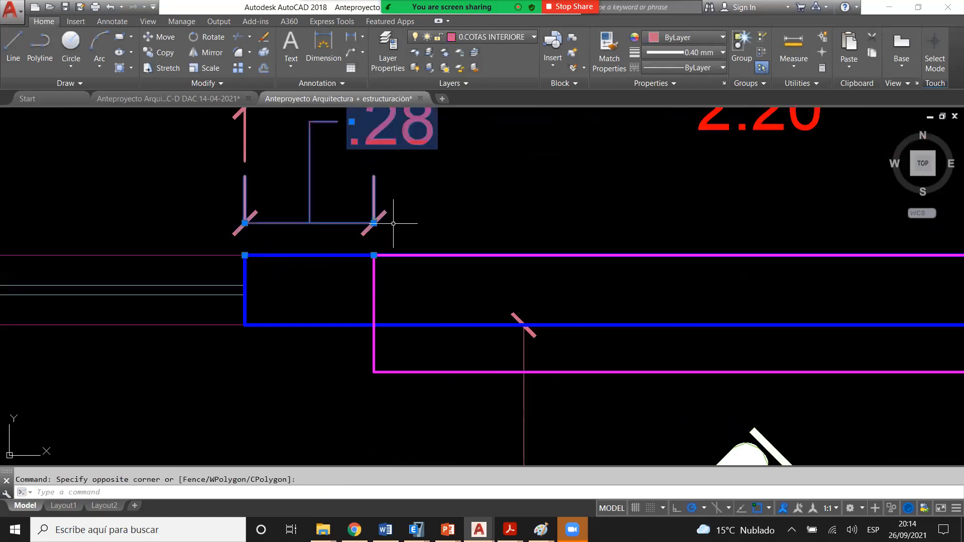
pyautogui.scroll(-4, 393, 224)
pyautogui.press('Delete')
pyautogui.scroll(4, 369, 236)
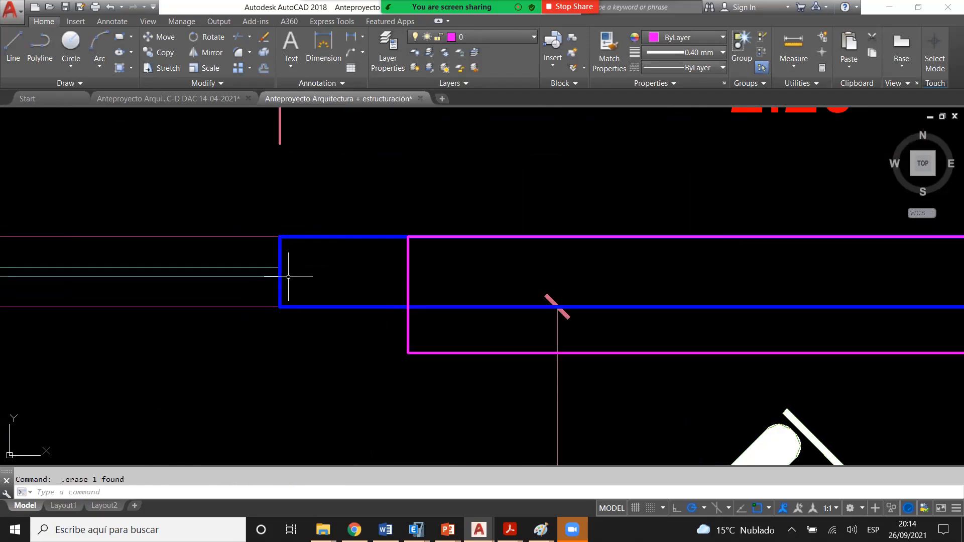
pyautogui.scroll(-2, 369, 275)
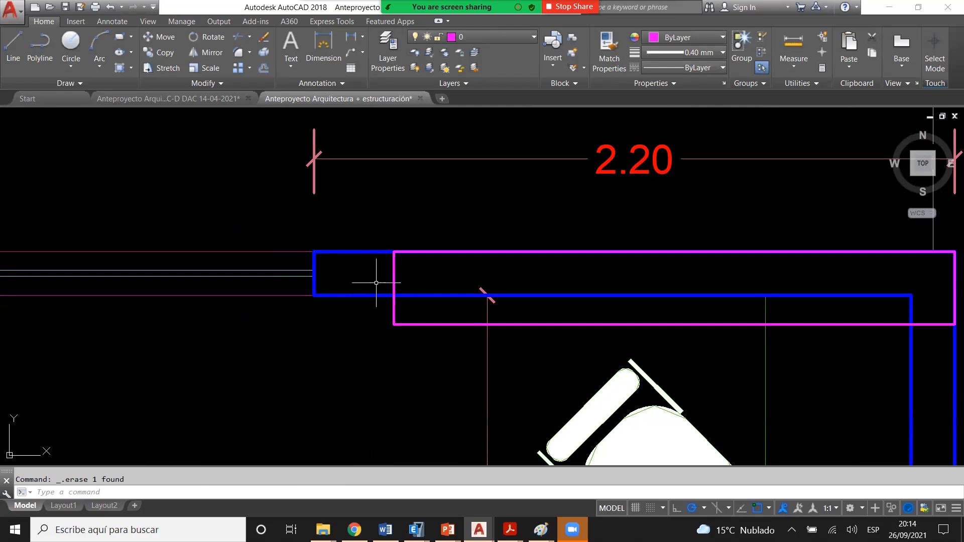
pyautogui.scroll(-2, 432, 276)
pyautogui.scroll(2, 360, 271)
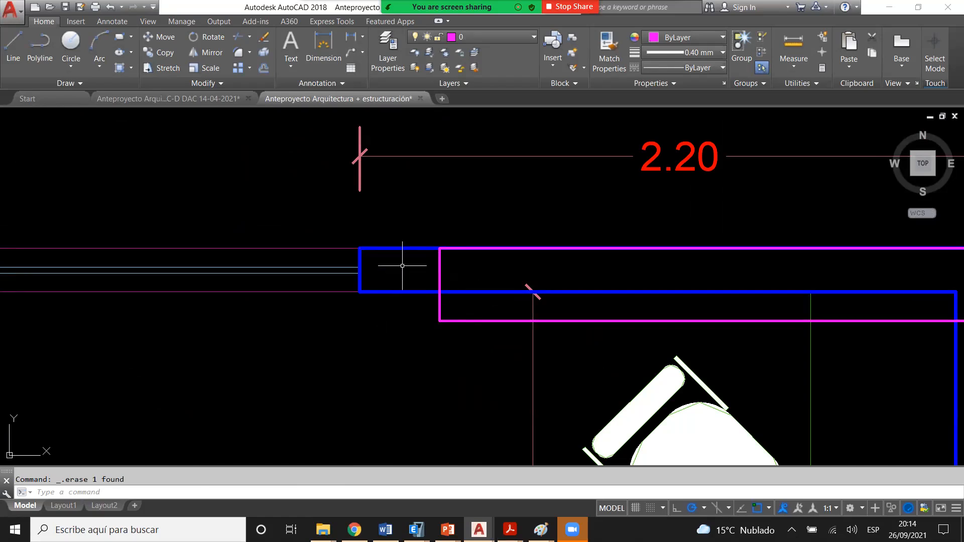
# - Stretch the copied rectangle's end near axis D to the end of the wall segment beside the window opening
pyautogui.scroll(-4, 480, 267)
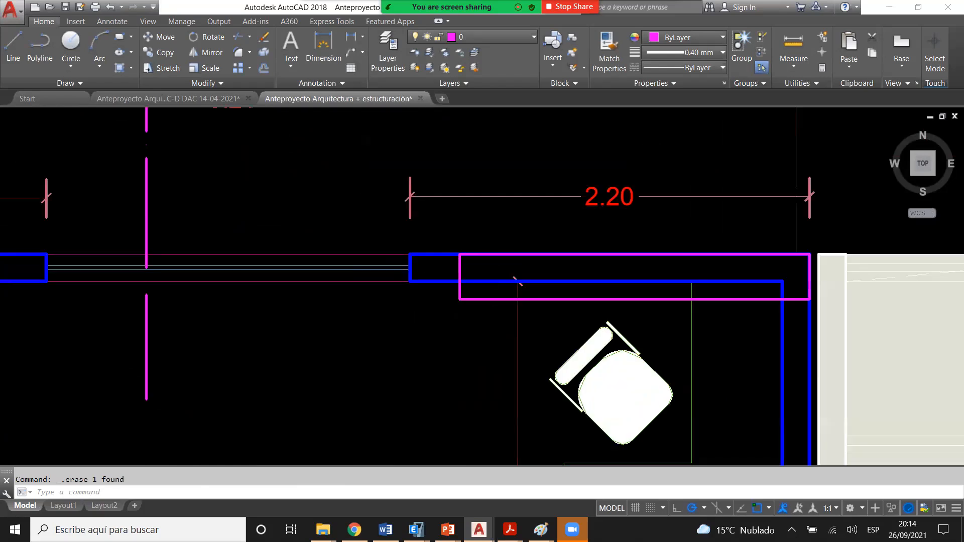
pyautogui.scroll(-2, 529, 264)
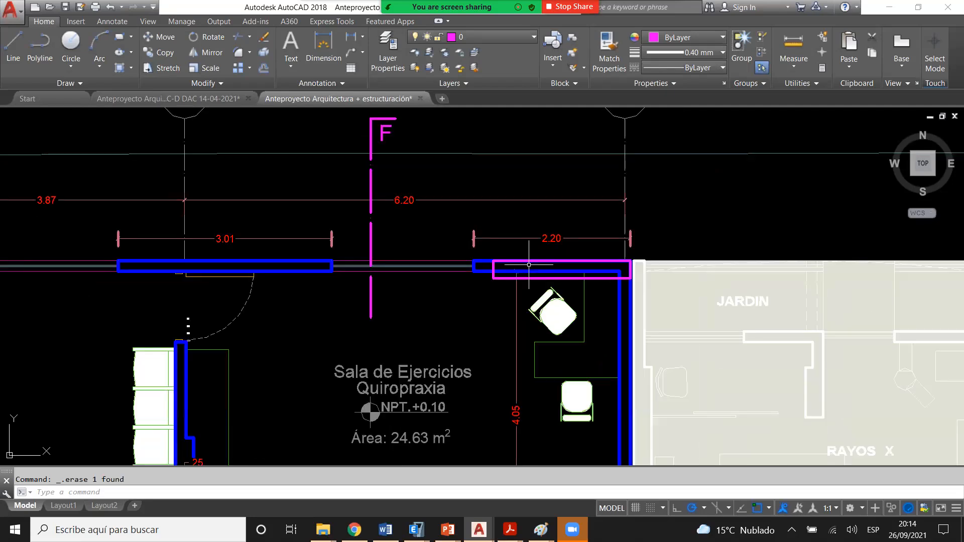
pyautogui.scroll(-2, 528, 265)
pyautogui.scroll(2, 536, 271)
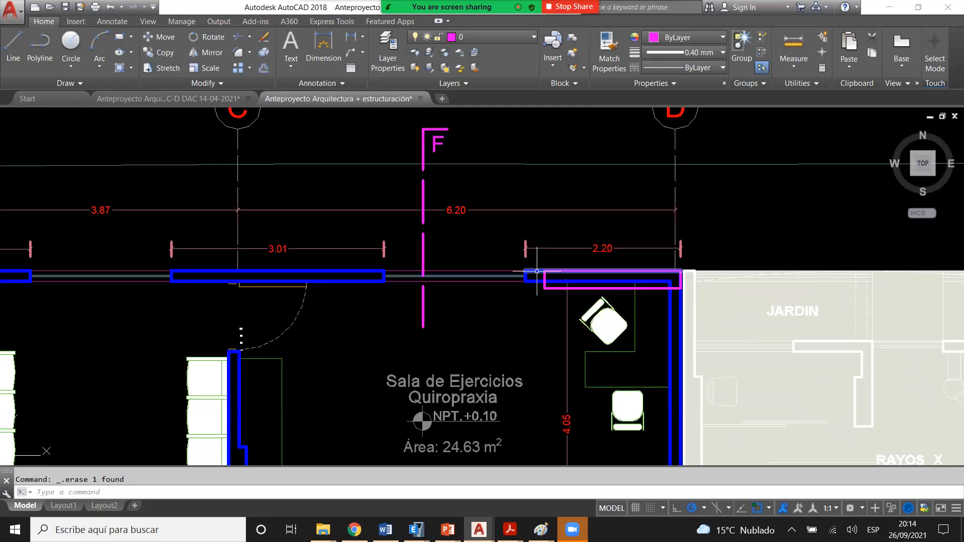
pyautogui.scroll(8, 536, 271)
pyautogui.click(544, 280)
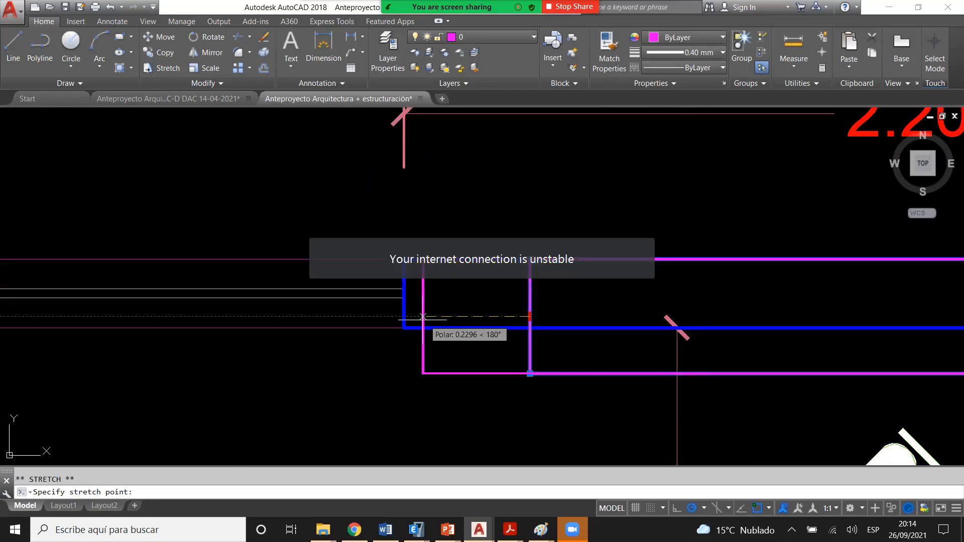
pyautogui.scroll(-7, 402, 318)
pyautogui.press('Escape')
pyautogui.scroll(-2, 672, 258)
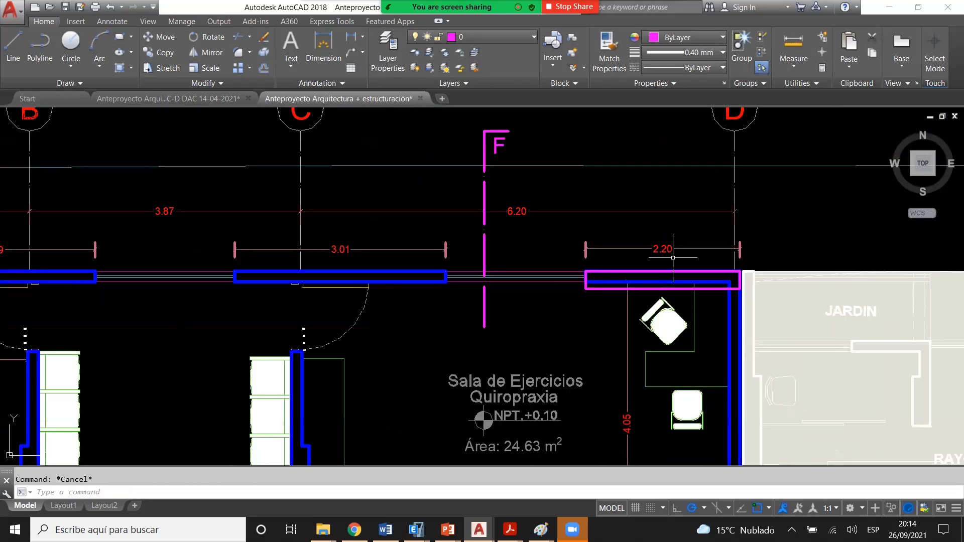
# - Highlight the rectangle at axis D and the window between axes B and C to check wall and opening on axis 01
pyautogui.scroll(-2, 673, 257)
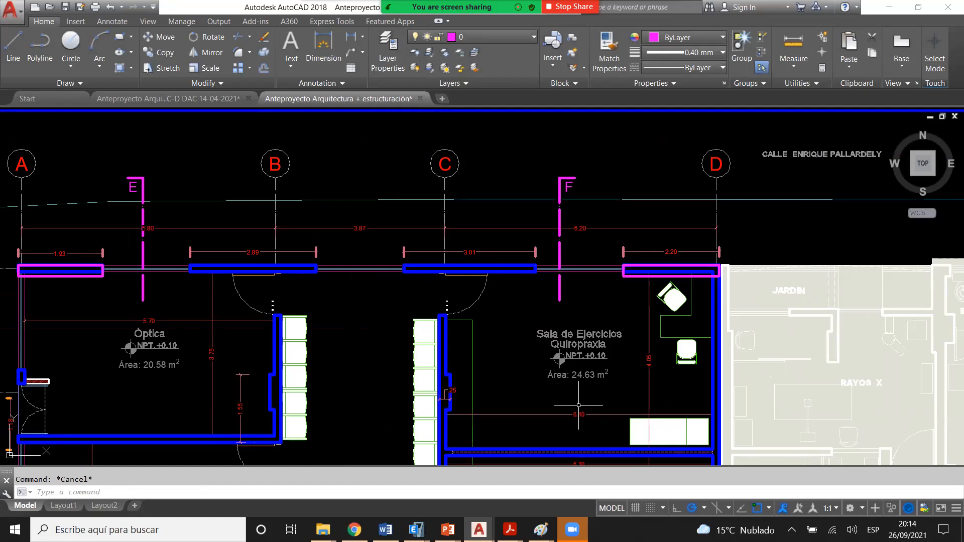
pyautogui.scroll(4, 650, 262)
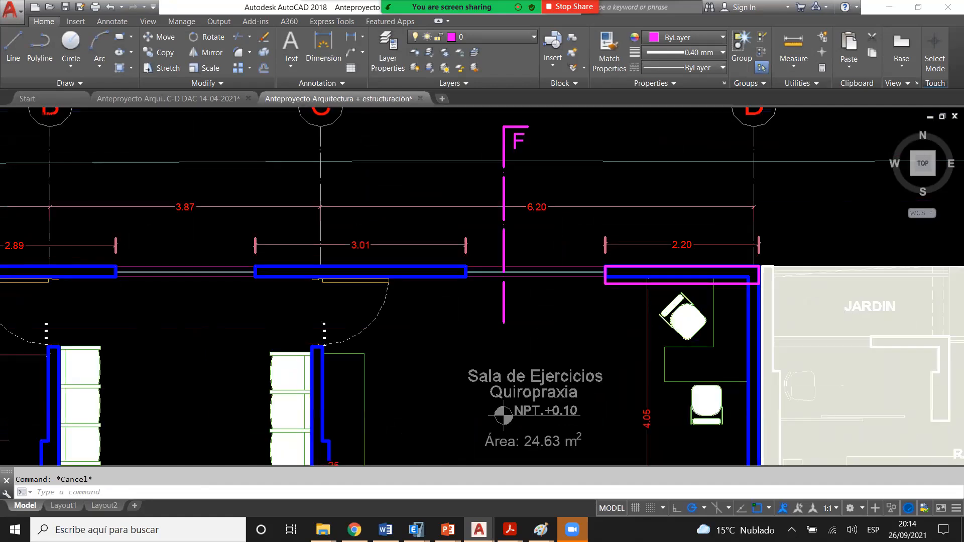
pyautogui.click(597, 295)
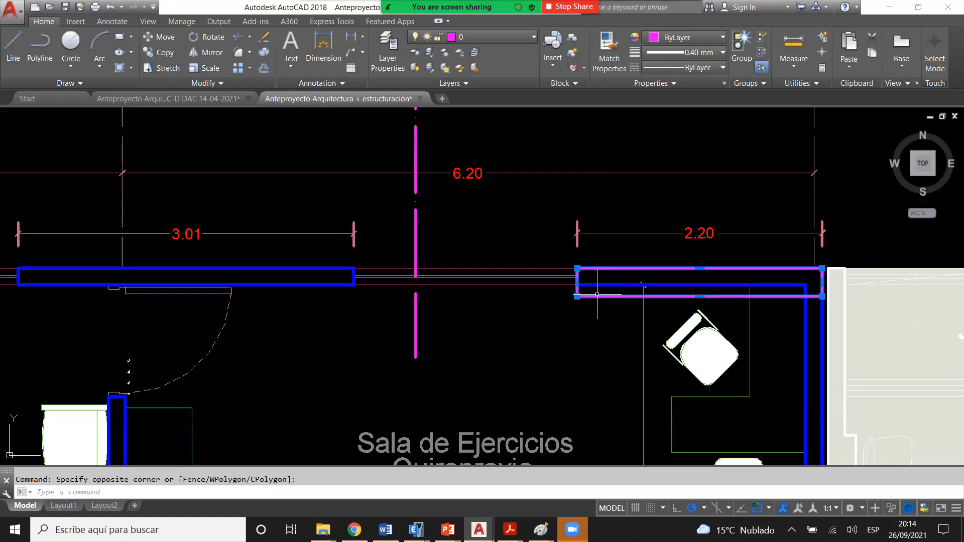
pyautogui.scroll(-2, 709, 255)
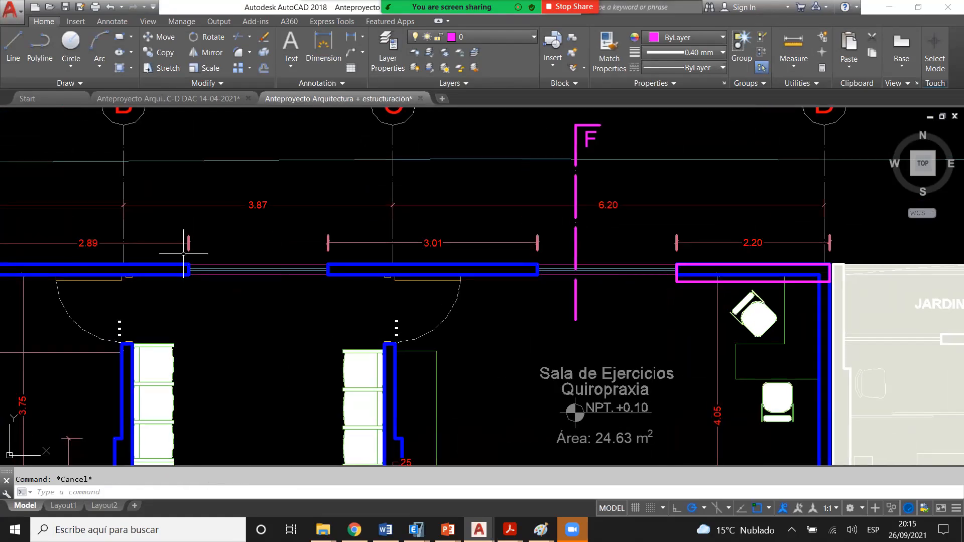
pyautogui.click(182, 255)
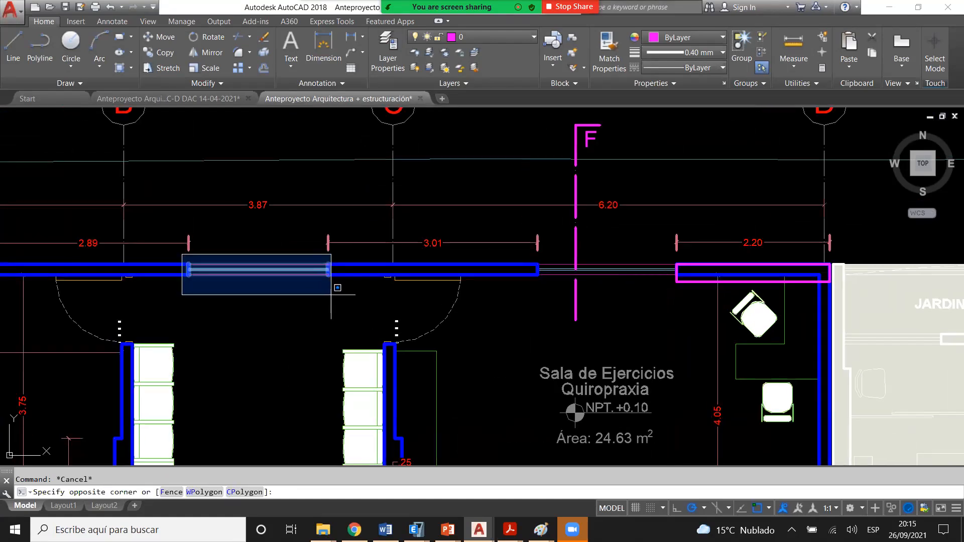
pyautogui.press('Escape')
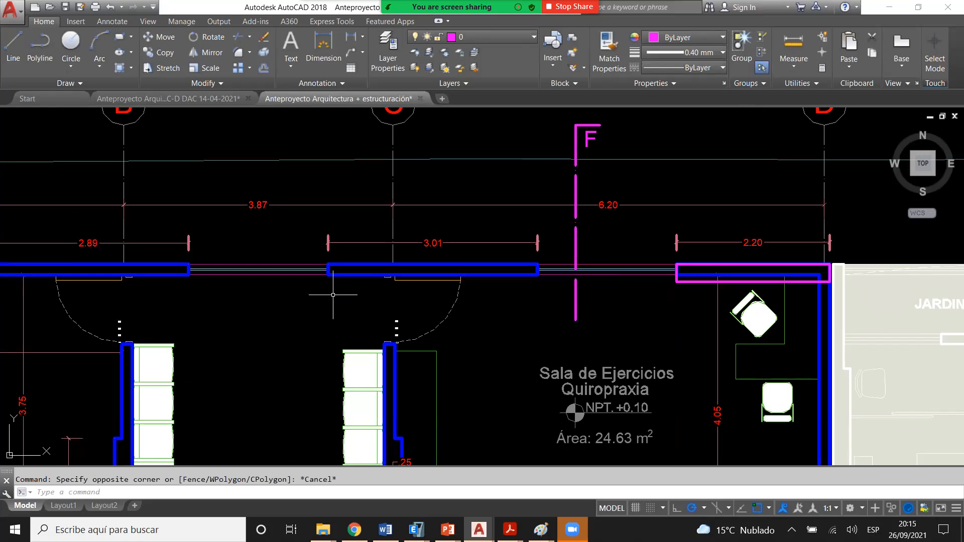
pyautogui.click(181, 255)
pyautogui.click(333, 289)
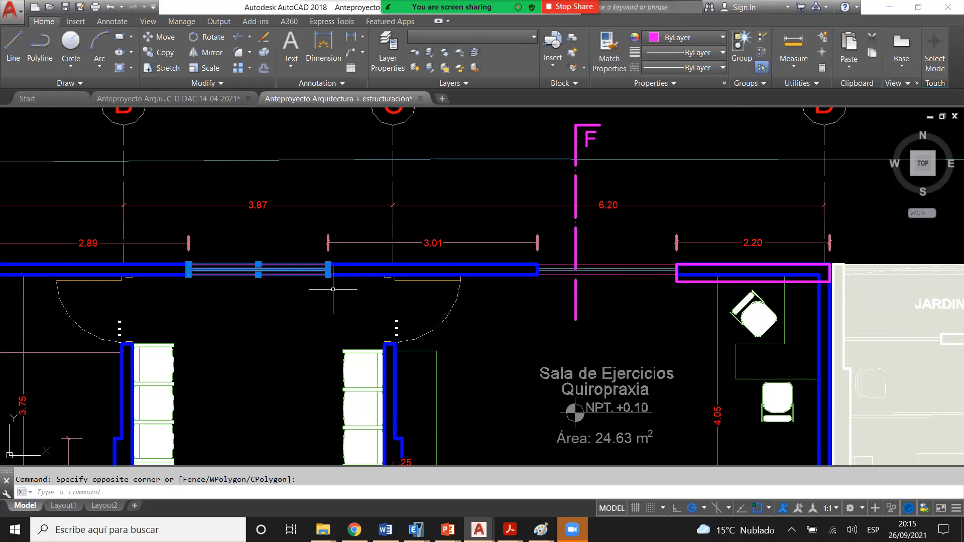
pyautogui.press('Escape')
pyautogui.click(180, 255)
pyautogui.click(344, 284)
pyautogui.press('Escape')
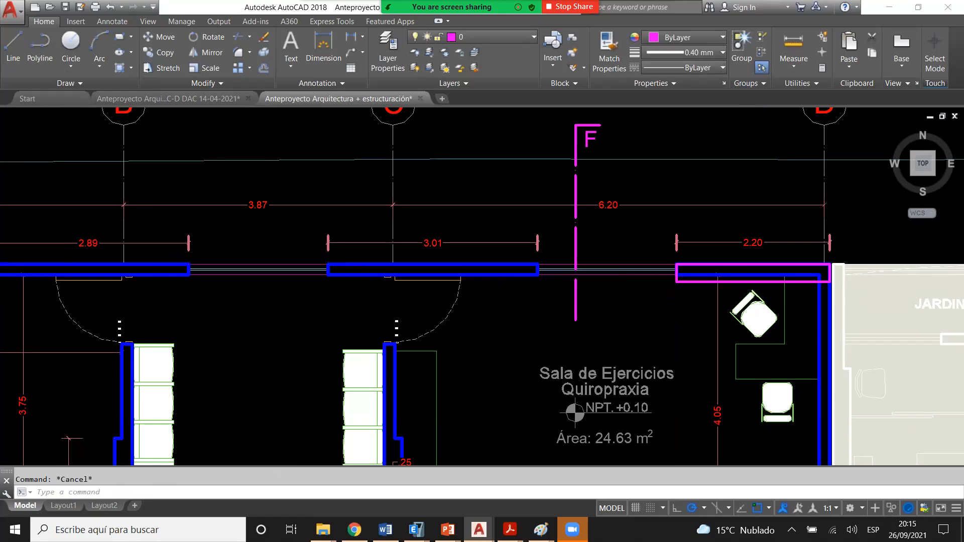
# - Examine the axis 01 wall segments from axis A to D, comparing the magenta rectangle at axis D with the blue wall
pyautogui.scroll(-2, 527, 274)
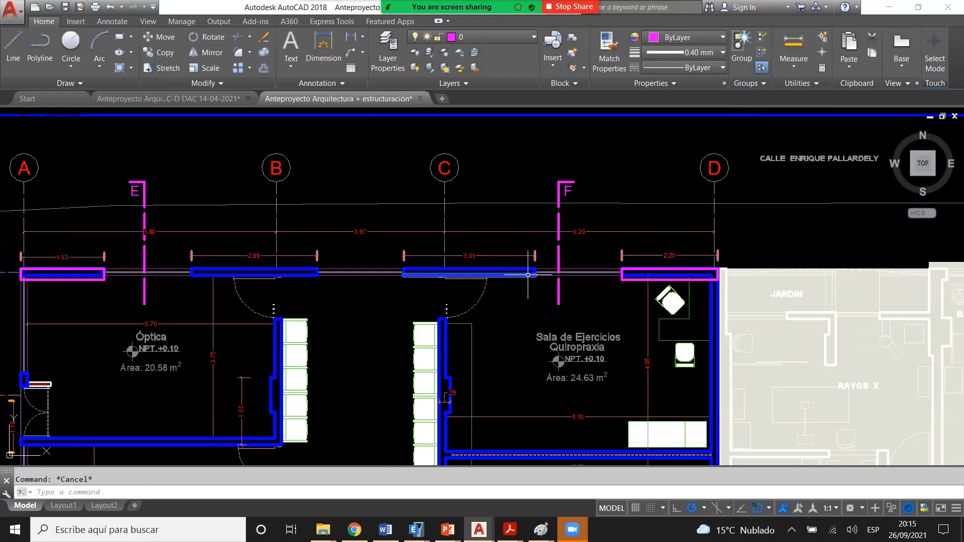
pyautogui.scroll(-2, 528, 275)
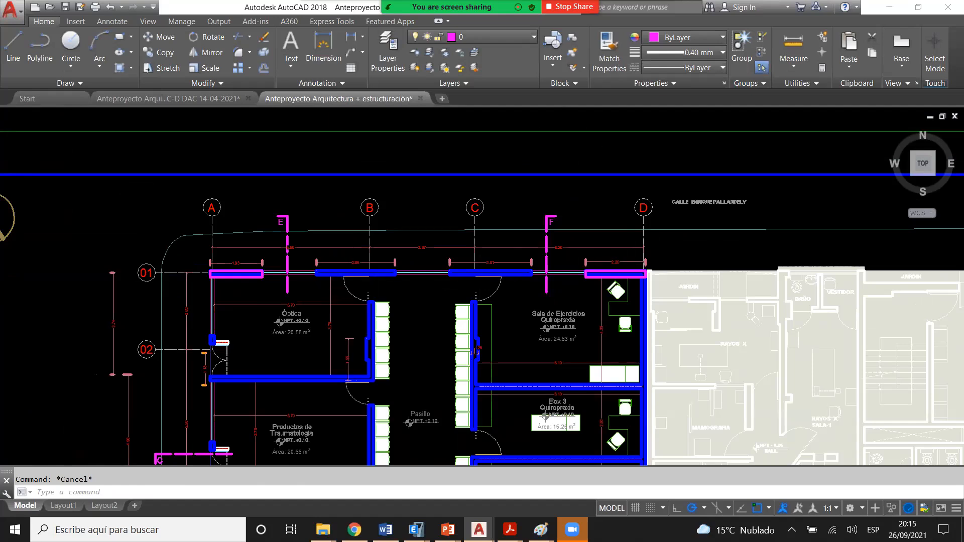
pyautogui.scroll(2, 481, 279)
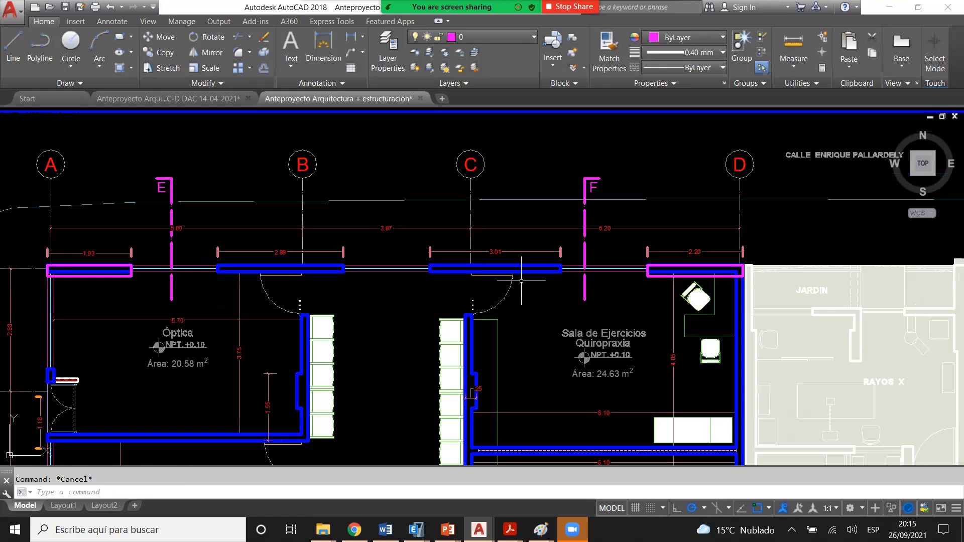
pyautogui.scroll(6, 701, 278)
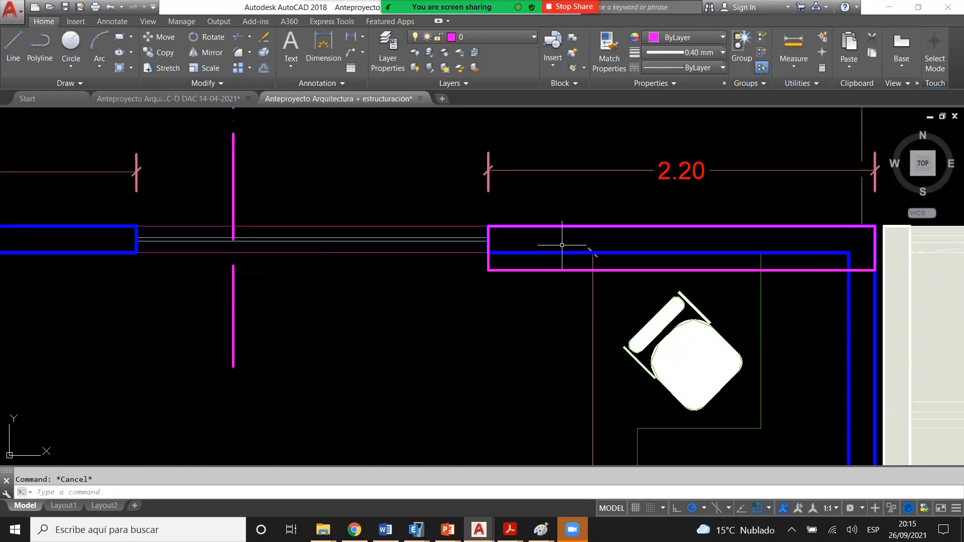
pyautogui.scroll(-2, 562, 245)
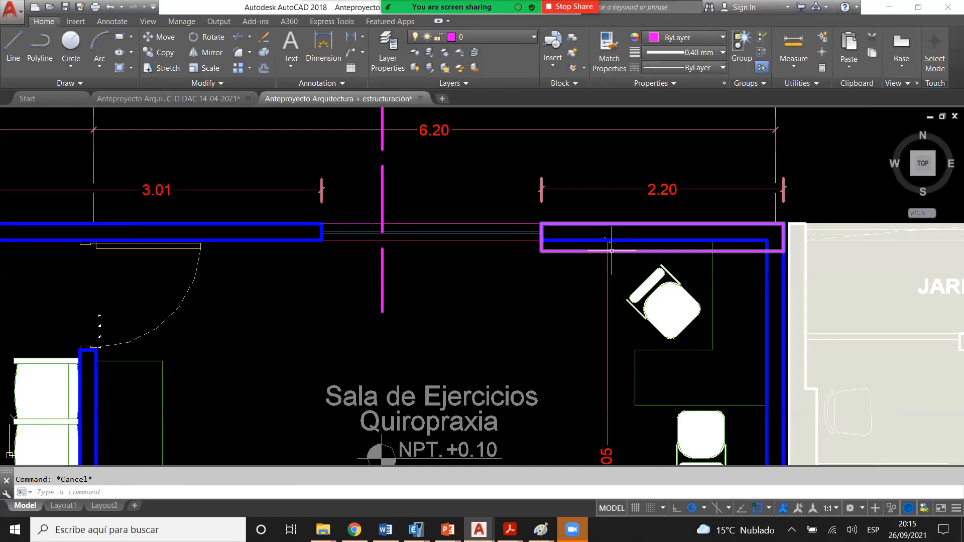
pyautogui.scroll(-4, 612, 250)
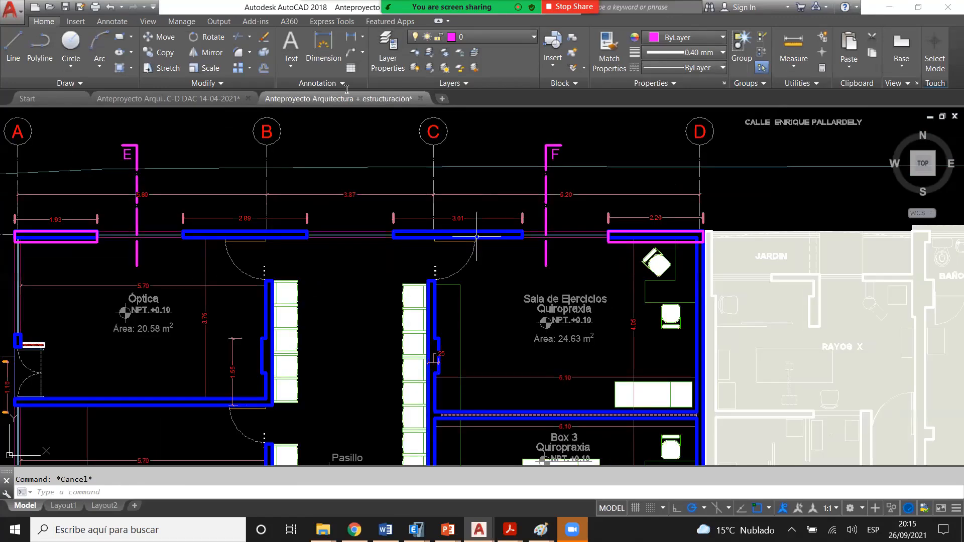
# - Compare the thickness of the rectangle at axis A with the adjoining window wall using temporary dimensions, and erase both
pyautogui.moveTo(164, 245); pyautogui.dragTo(316, 246, button='middle')
pyautogui.scroll(6, 206, 236)
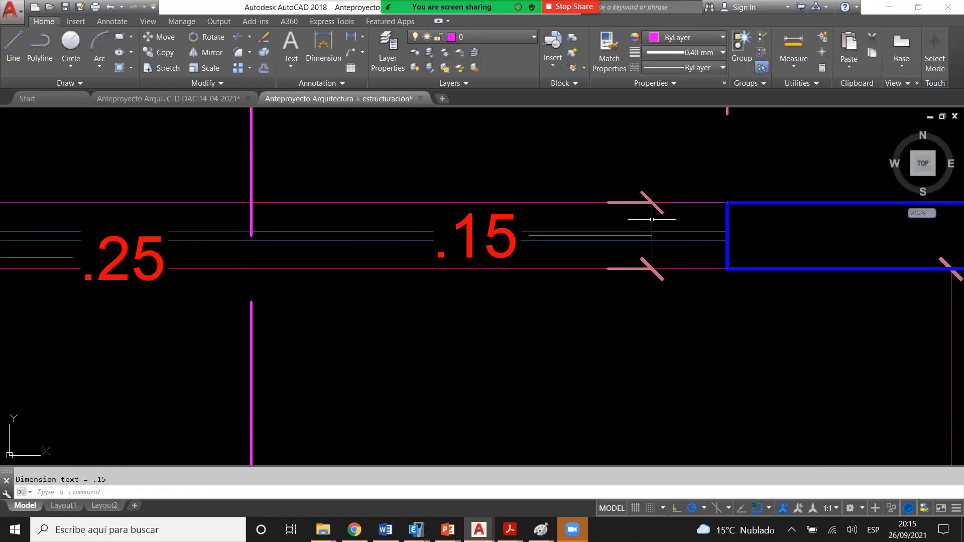
pyautogui.scroll(-1, 652, 219)
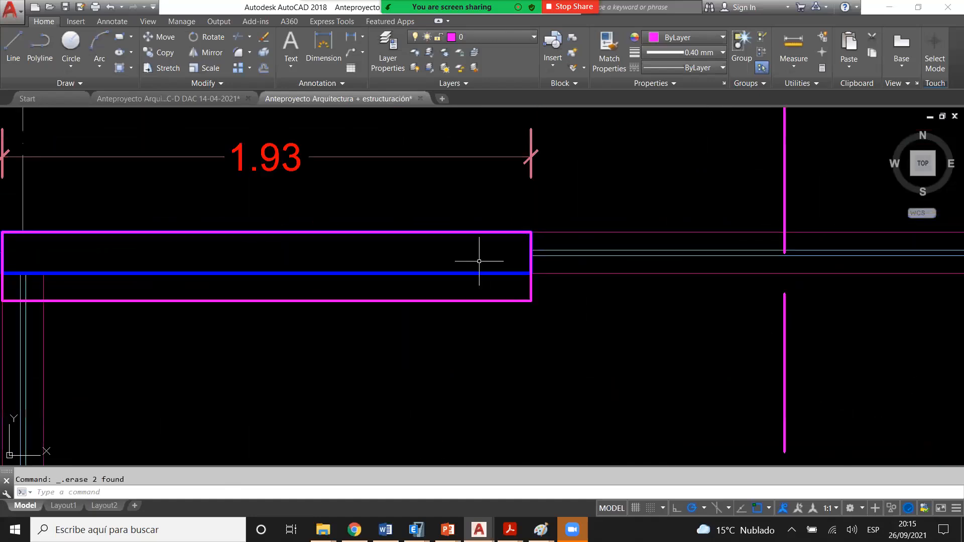
# - Inspect the thickened rectangle at axis A and its counterpart at axis D against the remaining axis 01 wall segments
pyautogui.click(516, 318)
pyautogui.click(459, 297)
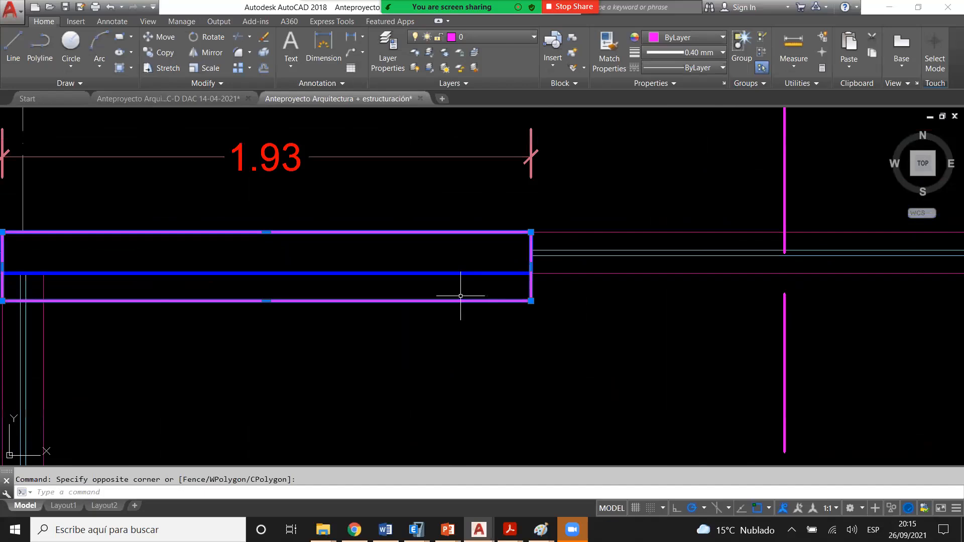
pyautogui.scroll(-1, 435, 290)
pyautogui.press('Escape')
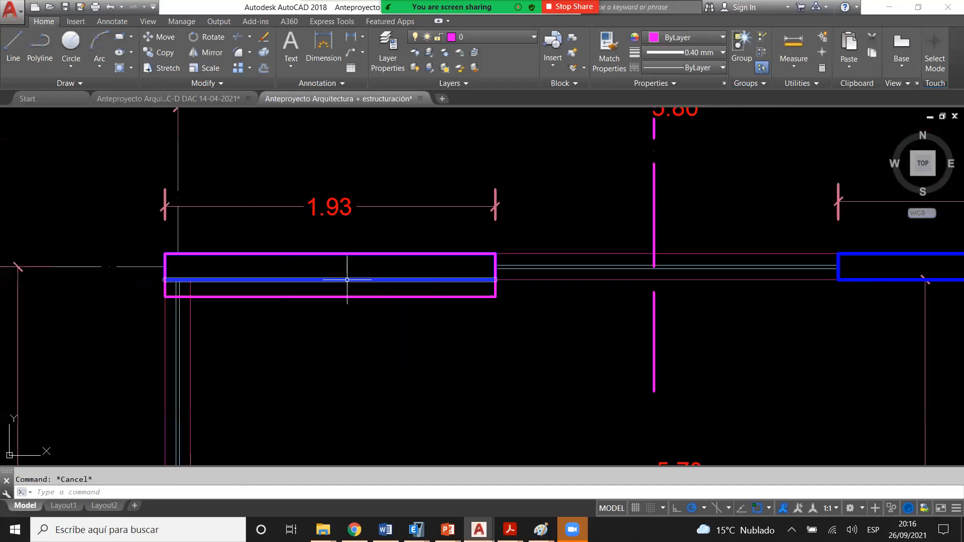
pyautogui.scroll(-1, 348, 280)
pyautogui.scroll(-2, 347, 280)
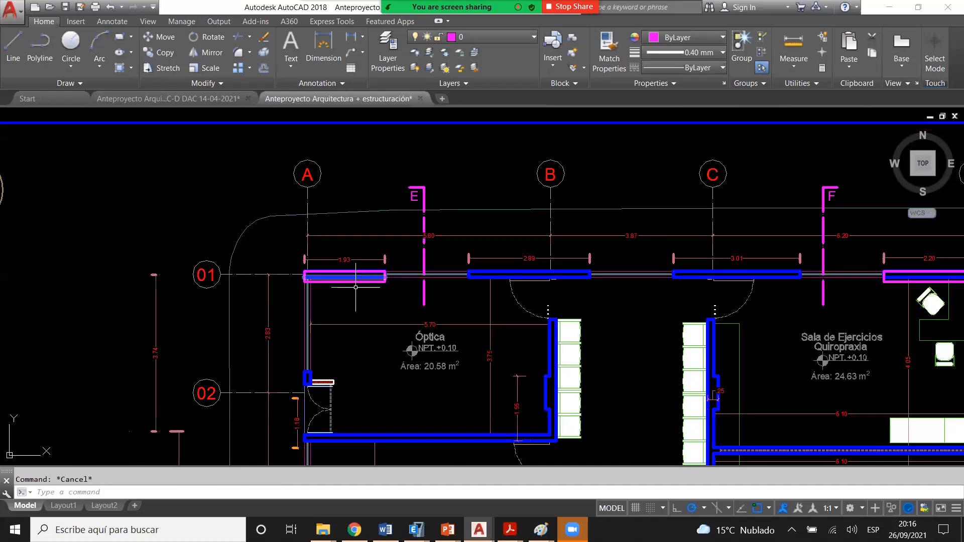
pyautogui.scroll(-4, 318, 280)
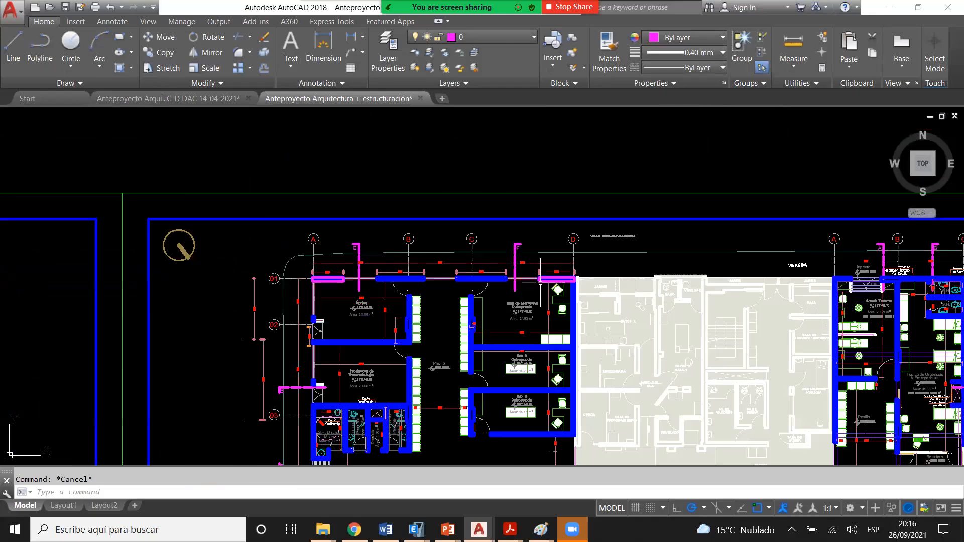
pyautogui.scroll(6, 359, 276)
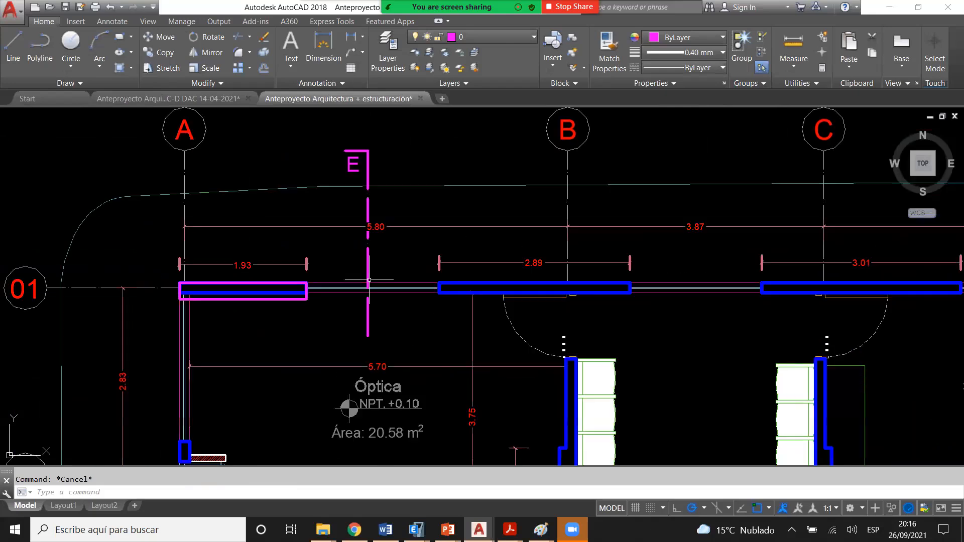
pyautogui.scroll(-4, 447, 272)
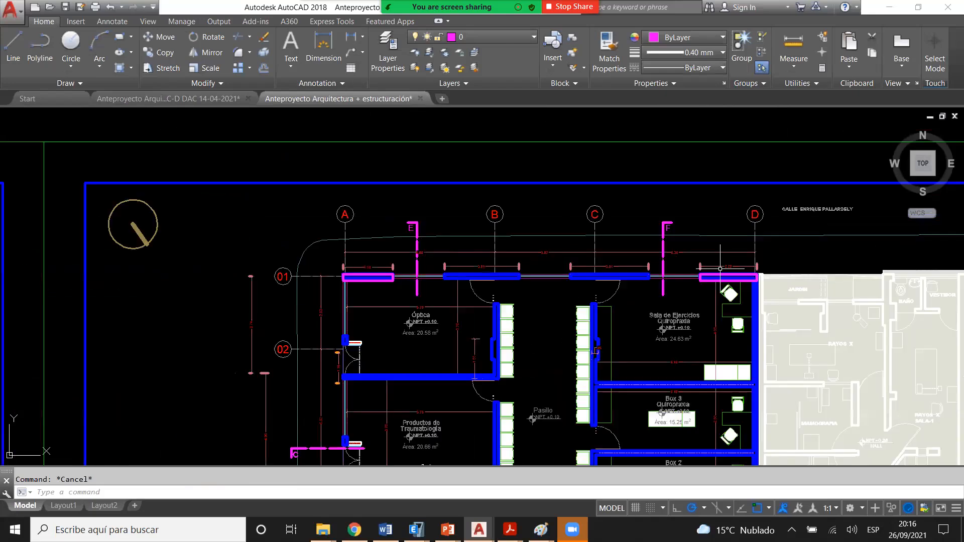
pyautogui.scroll(2, 691, 288)
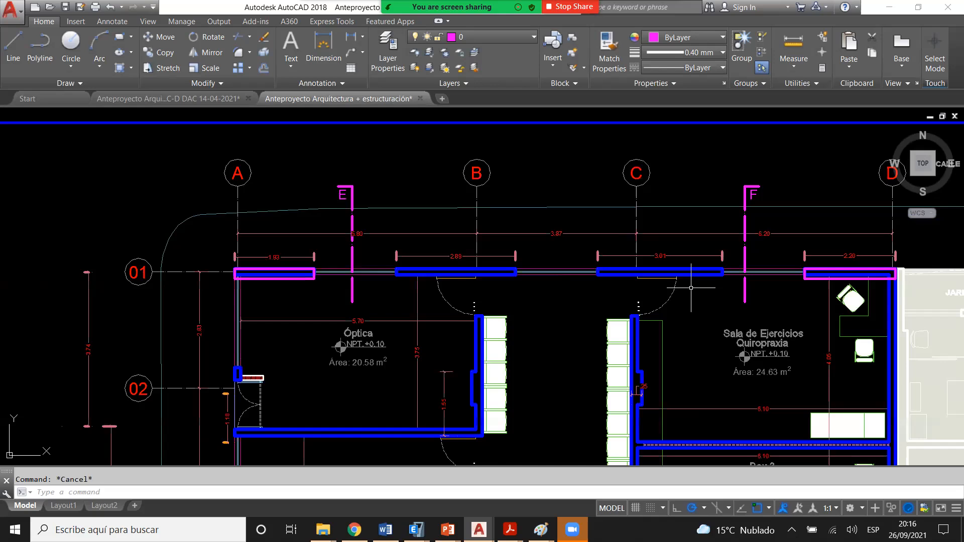
# - Draw a rectangle over the full outline of the 2.89 m wall segment at axis B on axis 01
pyautogui.write('rec')
pyautogui.press('Return')
pyautogui.scroll(4, 513, 277)
pyautogui.click(518, 259)
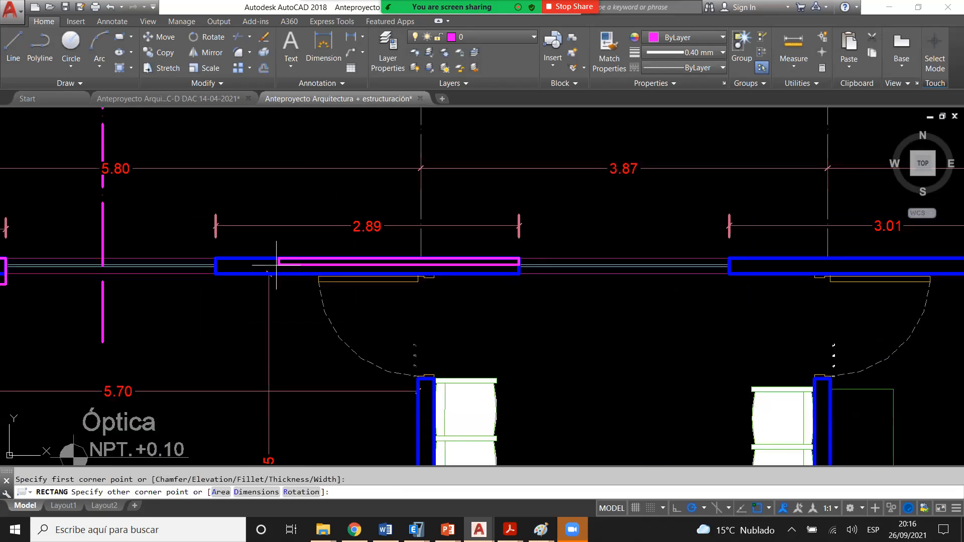
pyautogui.scroll(2, 226, 277)
pyautogui.click(227, 275)
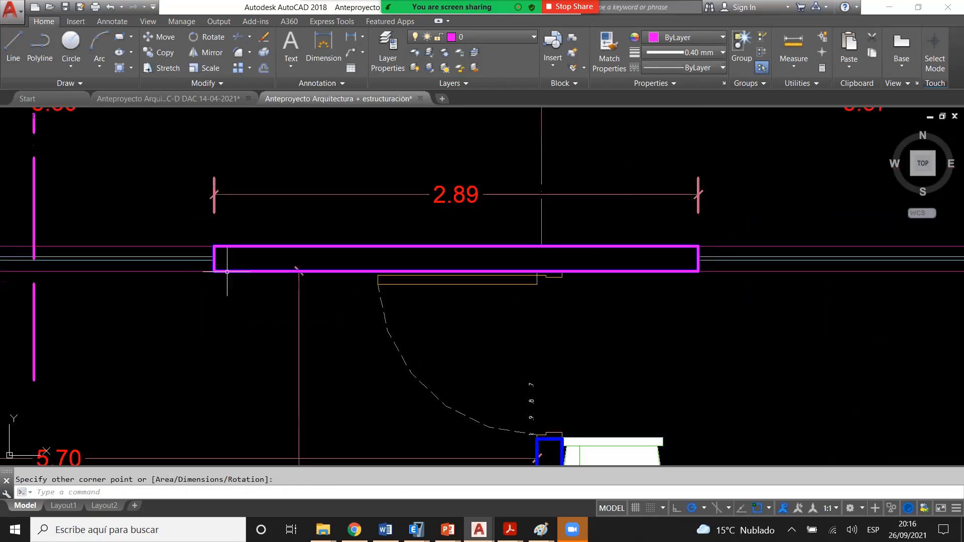
pyautogui.scroll(-2, 296, 278)
pyautogui.press('Escape')
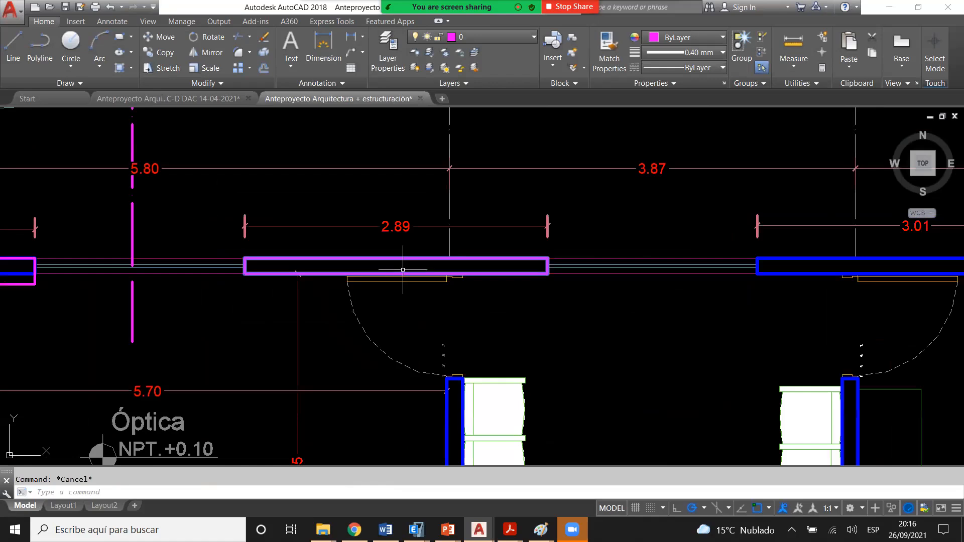
# - Thicken the rectangle at axis B by stretching its lower edge inward to the same thickness as the one at axis A
pyautogui.click(403, 270)
pyautogui.scroll(4, 396, 270)
pyautogui.click(390, 269)
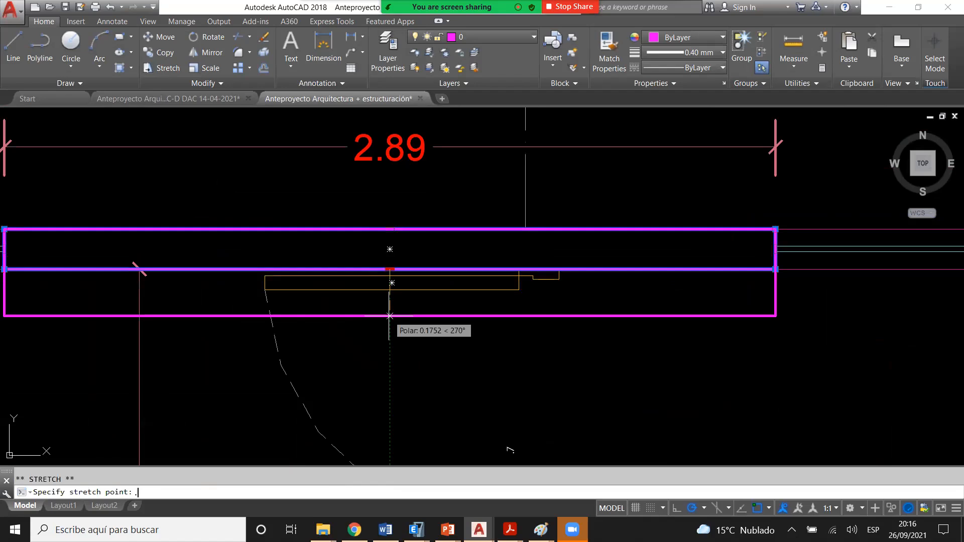
pyautogui.press('Escape')
pyautogui.scroll(-2, 330, 284)
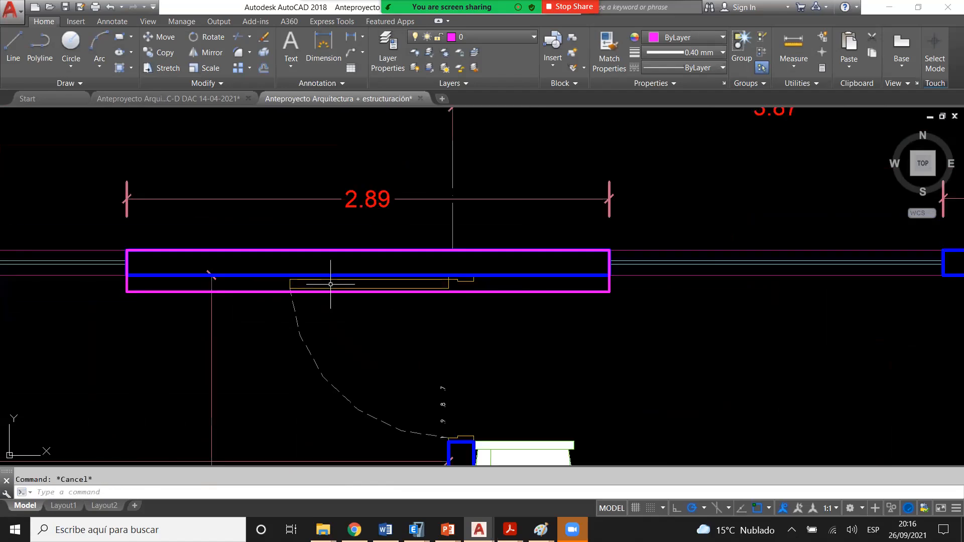
pyautogui.scroll(-2, 331, 284)
pyautogui.moveTo(337, 284); pyautogui.dragTo(97, 291, button='middle')
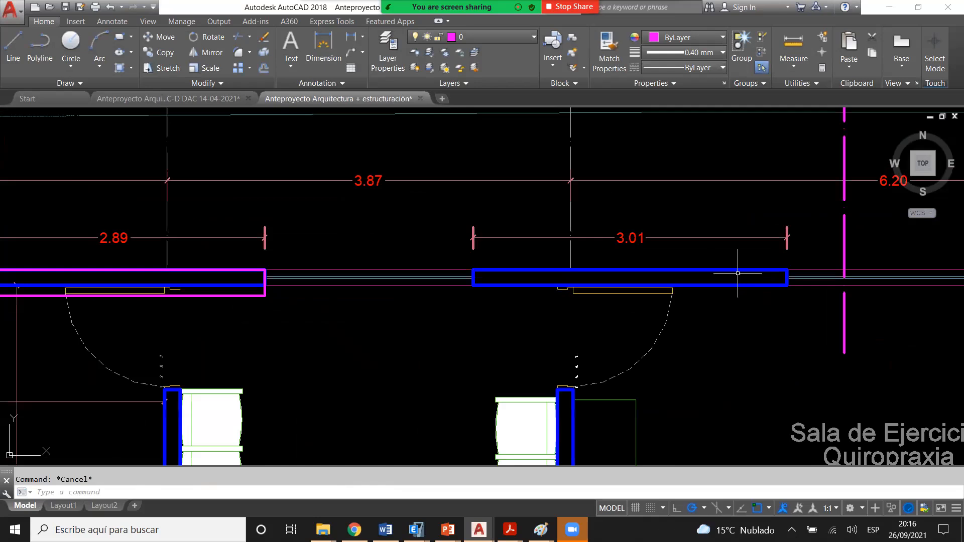
pyautogui.scroll(-2, 653, 258)
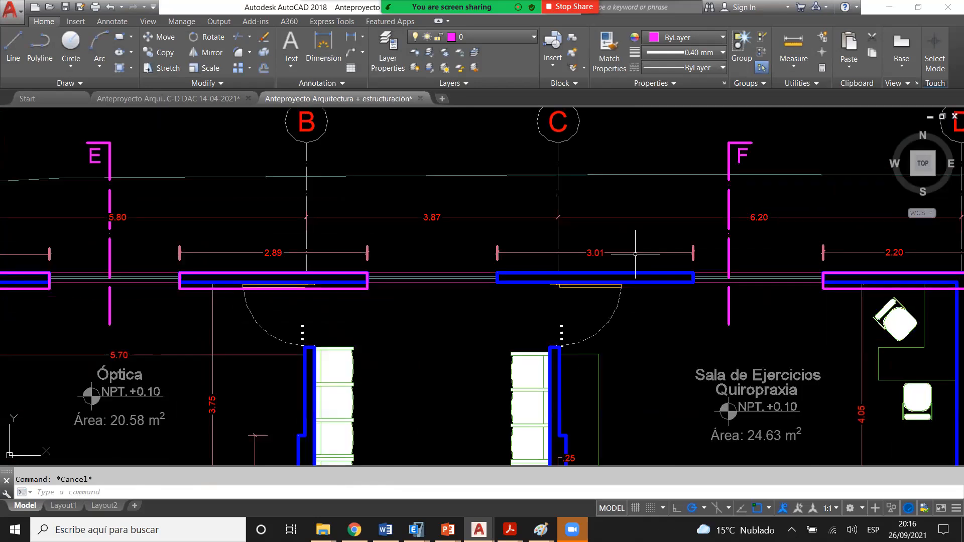
# - Examine the axis 01 wall segments between axes A and D, comparing the overlaid rectangles with the uncovered segment at axis C
pyautogui.scroll(-4, 635, 254)
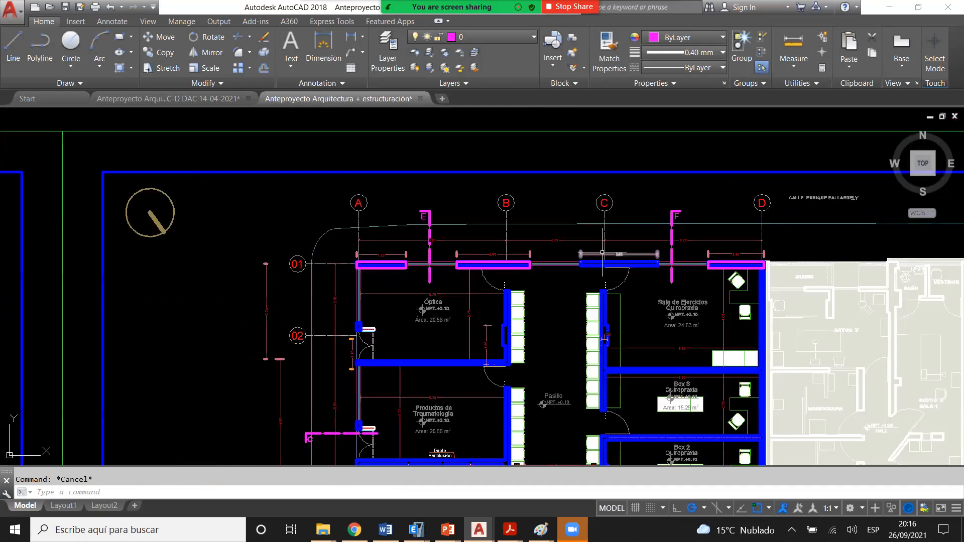
pyautogui.scroll(4, 692, 253)
pyautogui.moveTo(691, 253); pyautogui.dragTo(652, 256, button='middle')
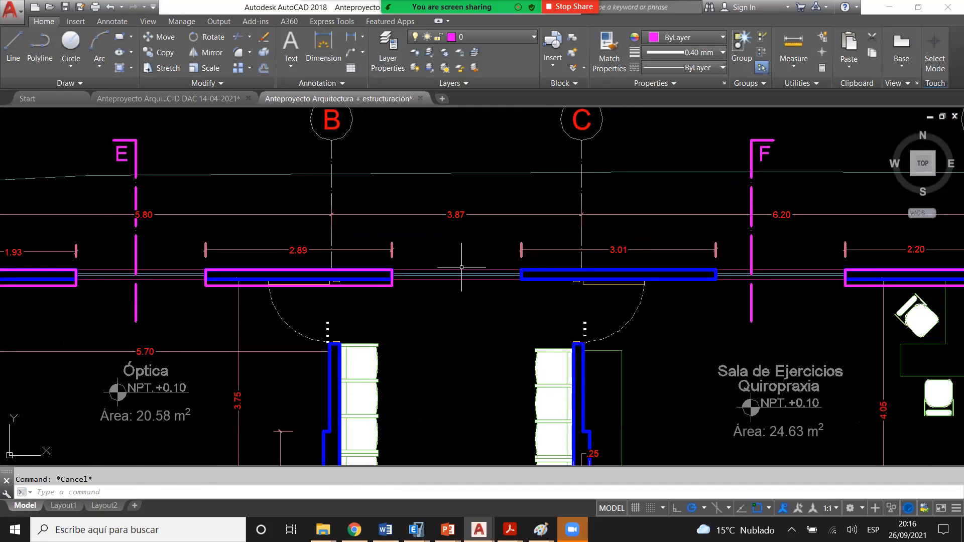
pyautogui.scroll(-2, 462, 267)
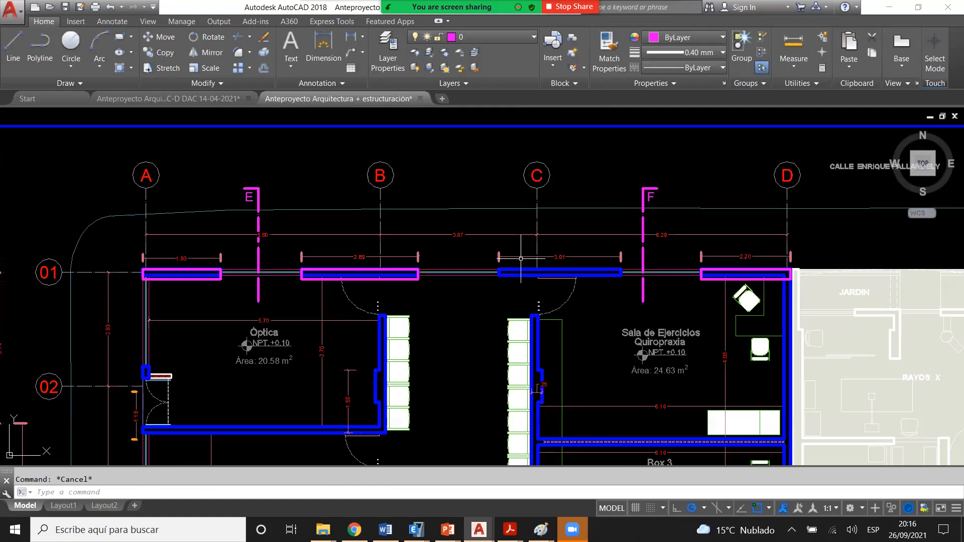
pyautogui.scroll(2, 521, 259)
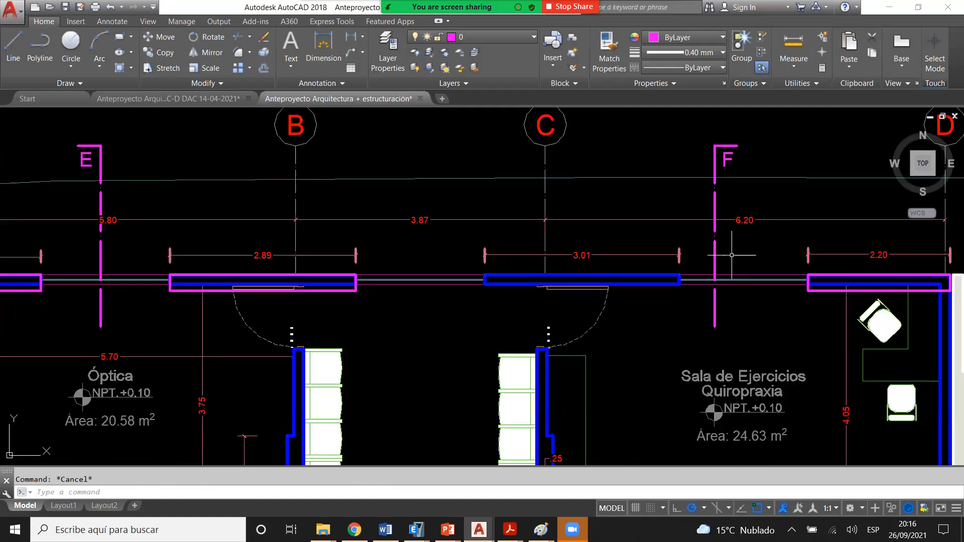
pyautogui.scroll(-2, 603, 258)
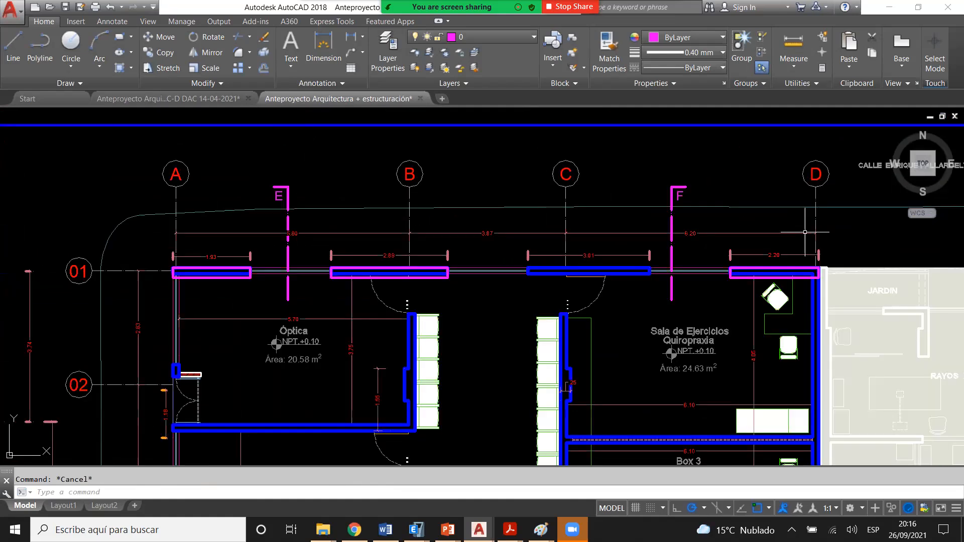
pyautogui.scroll(4, 424, 263)
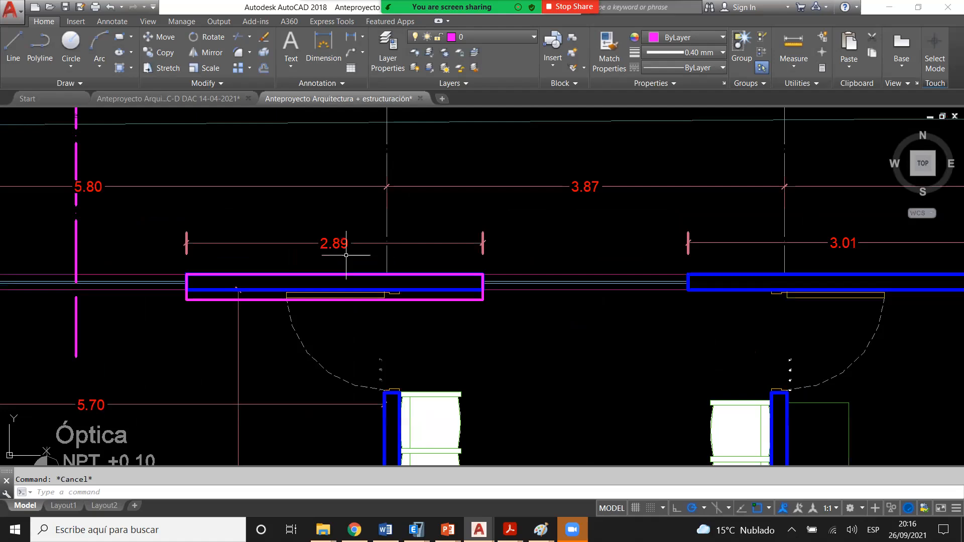
# - Highlight the length dimensions of the wall segments at axes B and C to compare them, and clear the selection
pyautogui.click(346, 255)
pyautogui.click(330, 235)
pyautogui.scroll(-4, 330, 235)
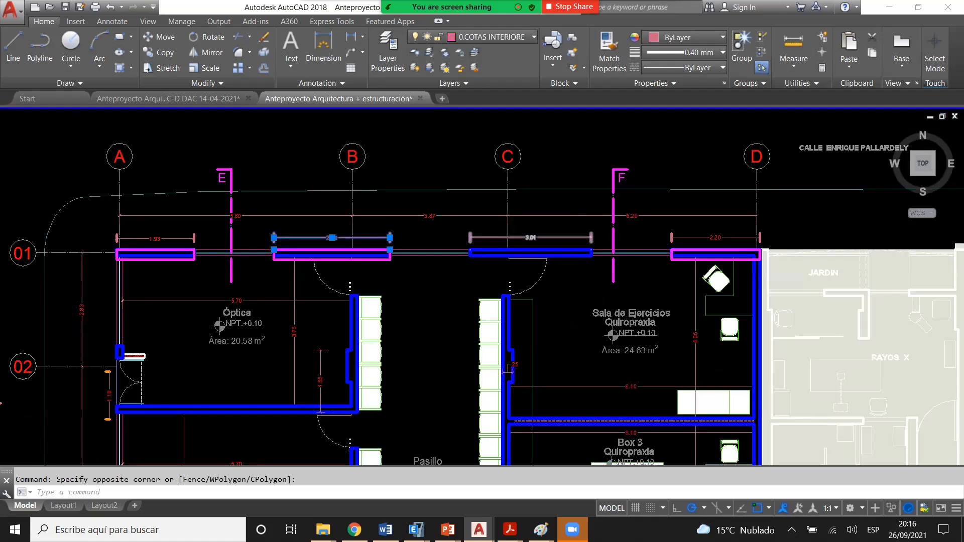
pyautogui.click(530, 237)
pyautogui.scroll(2, 530, 238)
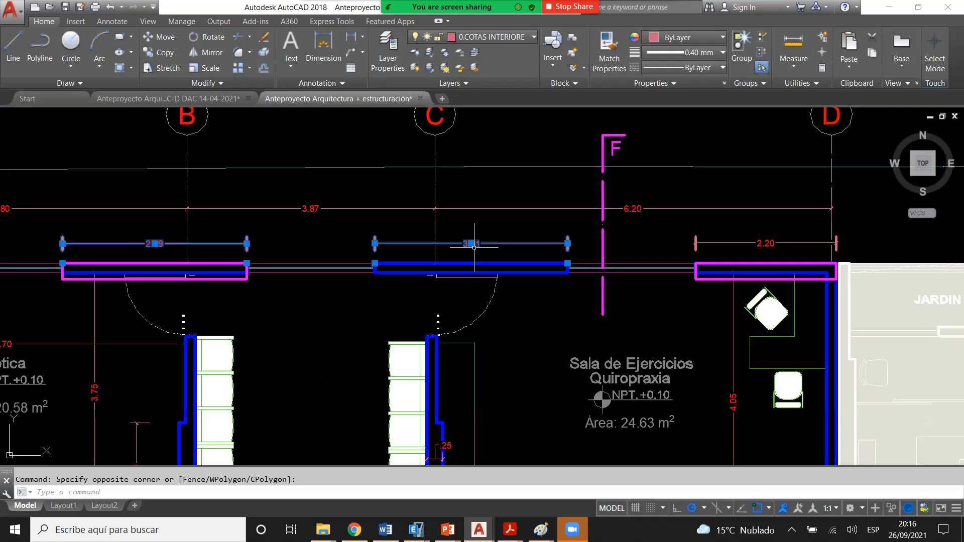
pyautogui.scroll(2, 474, 247)
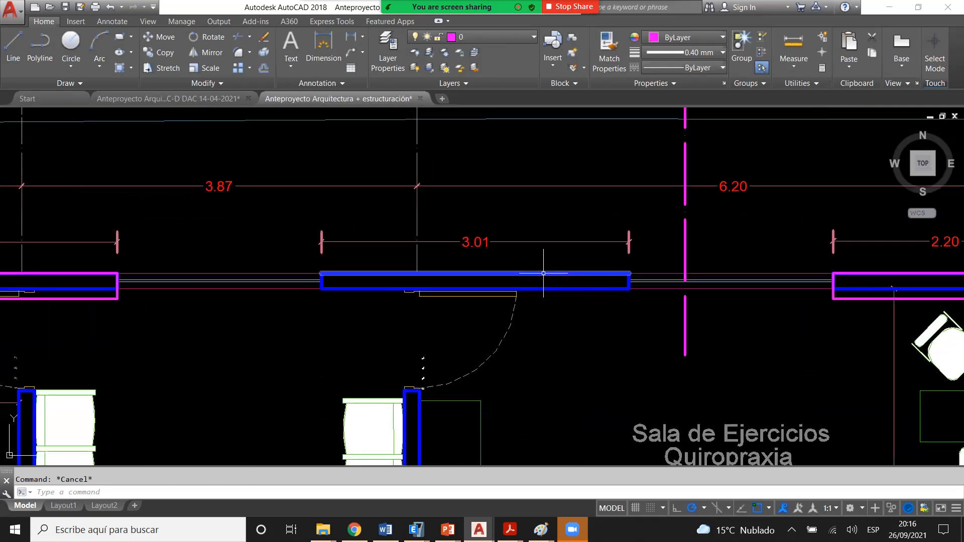
pyautogui.scroll(-2, 505, 261)
pyautogui.press('Escape')
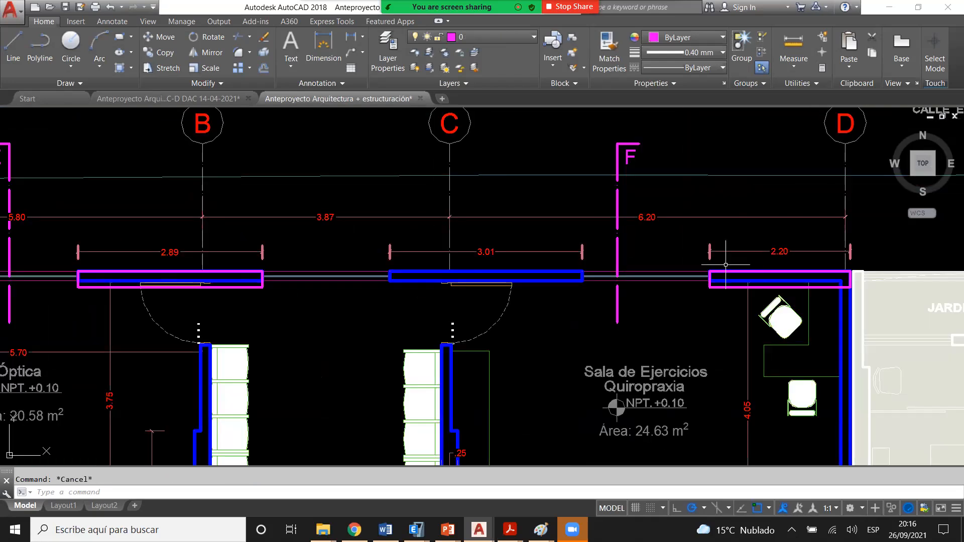
# - Draw a rectangle about 2.12 m long at full wall thickness over the axis C wall segment, starting at its west end
pyautogui.scroll(2, 417, 273)
pyautogui.write('rec')
pyautogui.press('Return')
pyautogui.click(389, 271)
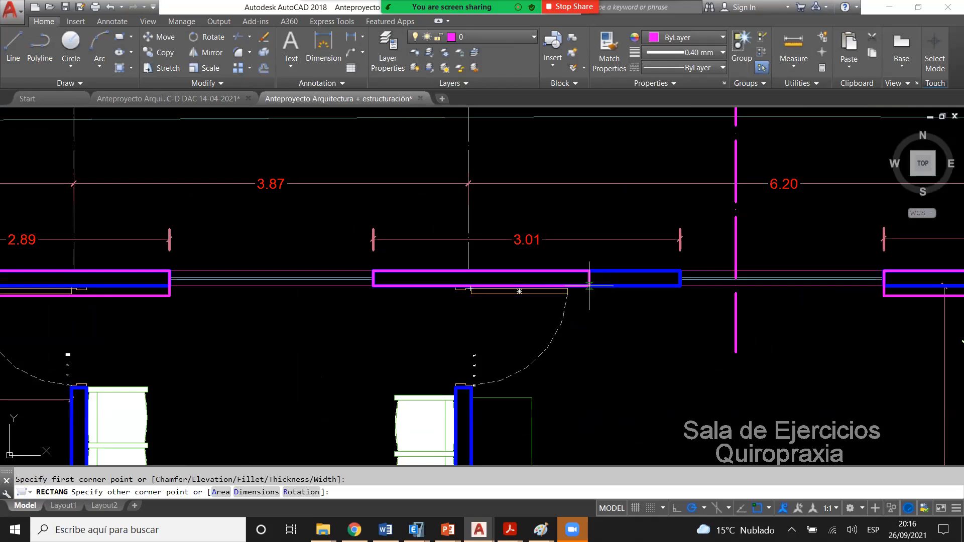
pyautogui.click(589, 286)
# - Add a linear dimension for the new rectangle's length just above the existing 3.01 m wall dimension
pyautogui.click(351, 37)
pyautogui.click(374, 268)
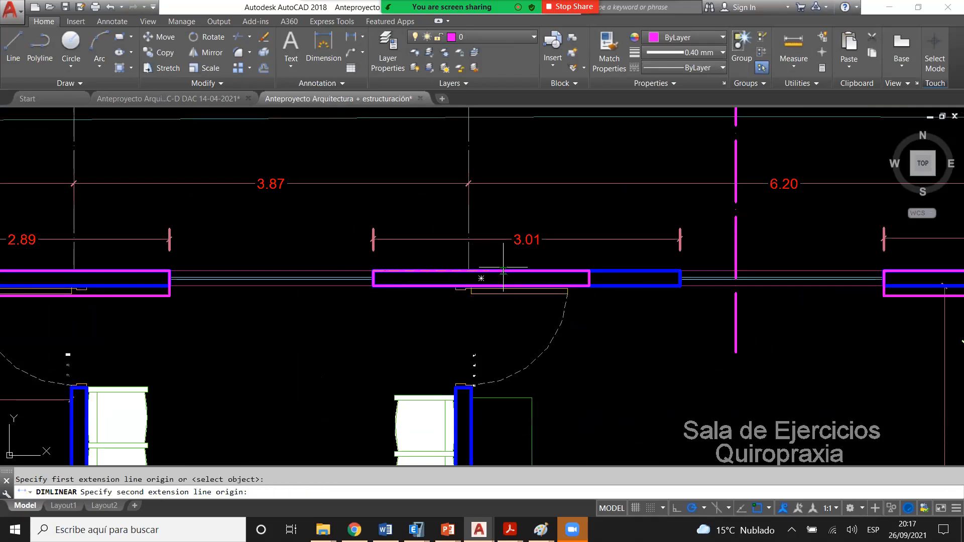
pyautogui.click(594, 271)
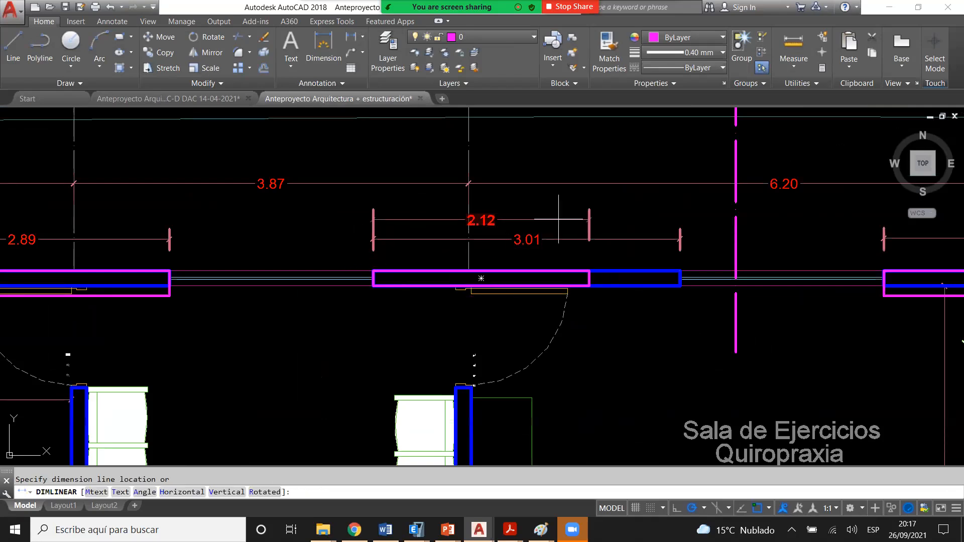
pyautogui.click(562, 217)
pyautogui.press('Escape')
# - Shorten the rectangle at axis C by moving its east edge 0.12 m inward
pyautogui.scroll(2, 593, 271)
pyautogui.scroll(2, 593, 271)
pyautogui.click(591, 282)
pyautogui.click(569, 290)
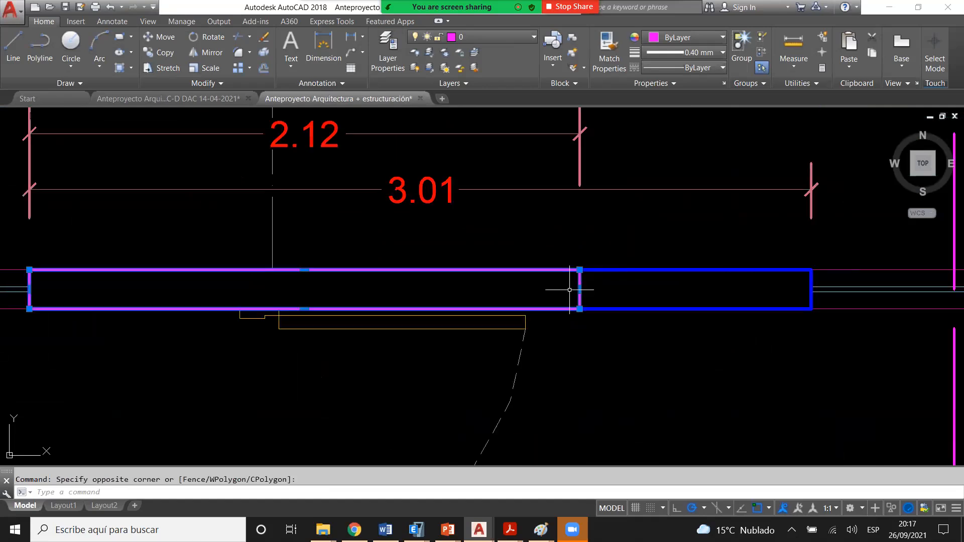
pyautogui.click(579, 290)
pyautogui.write('.12')
pyautogui.press('Return')
pyautogui.press('Escape')
pyautogui.scroll(-2, 552, 286)
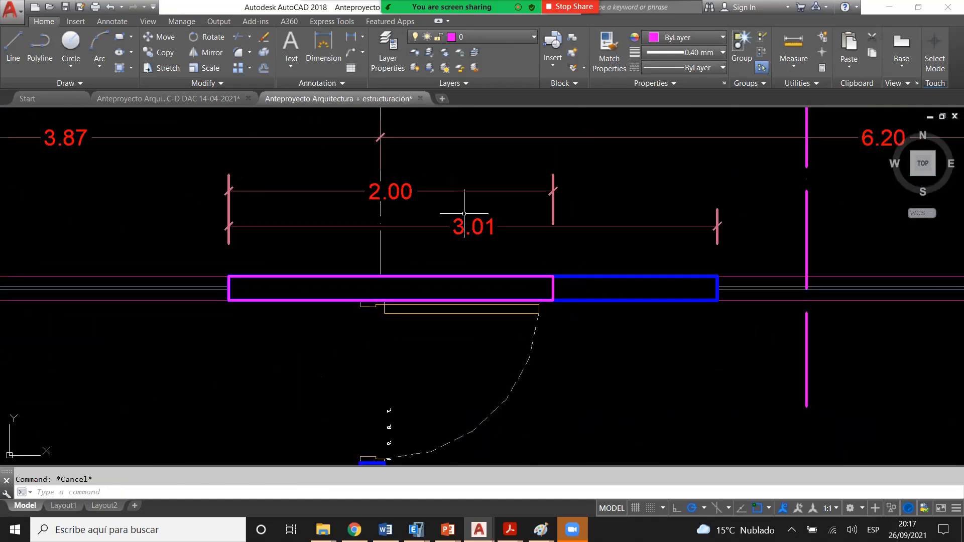
# - Compare the shortened rectangle at axis C with the rectangles on the other axis 01 wall segments
pyautogui.scroll(-4, 496, 220)
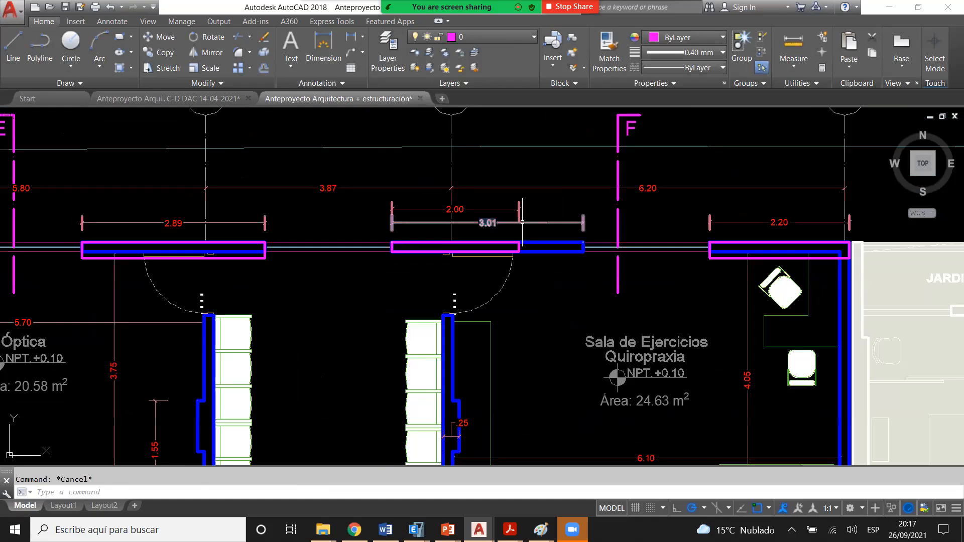
pyautogui.scroll(-2, 742, 247)
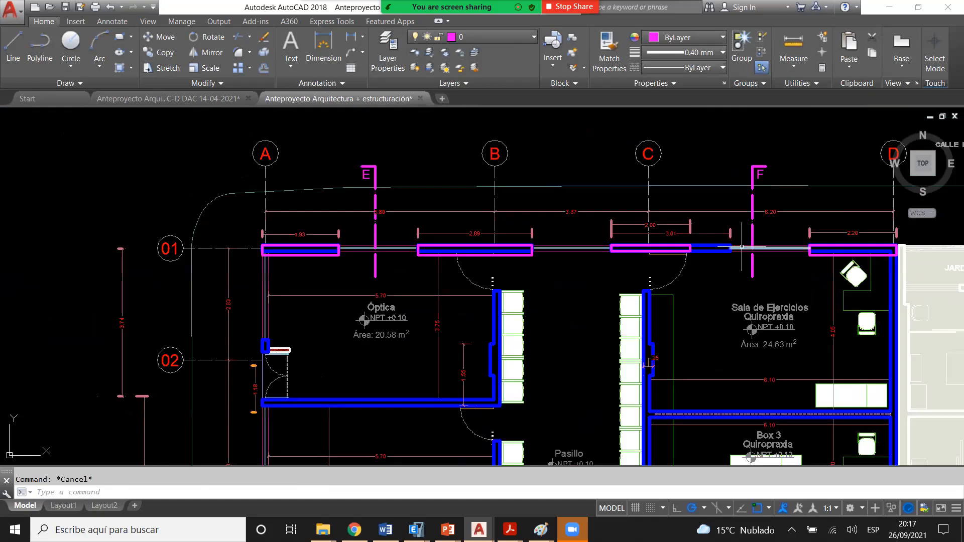
pyautogui.scroll(2, 501, 234)
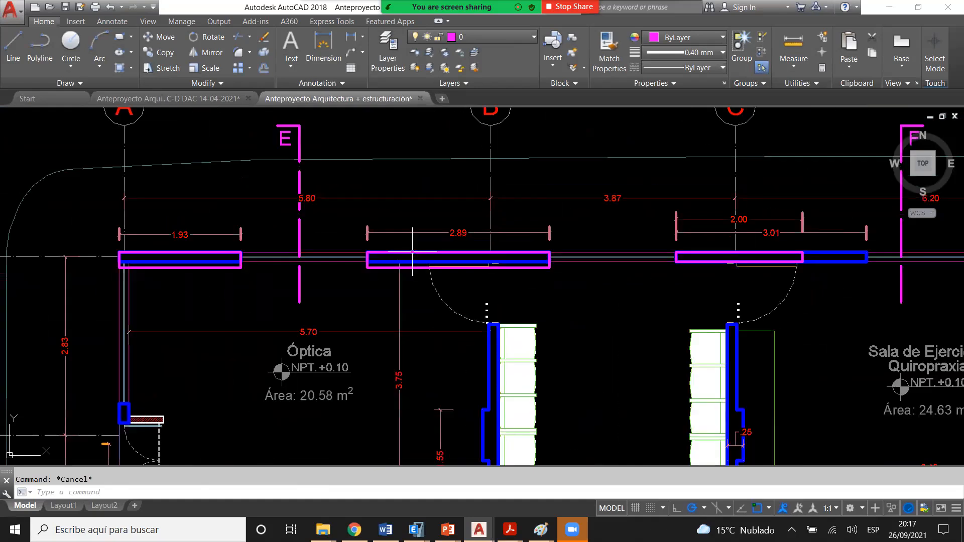
pyautogui.scroll(-2, 412, 251)
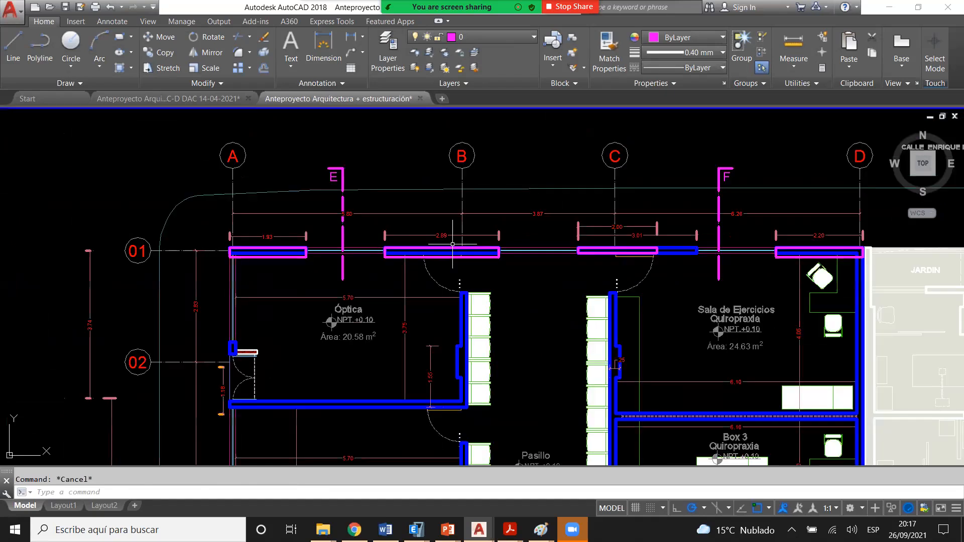
pyautogui.scroll(2, 452, 245)
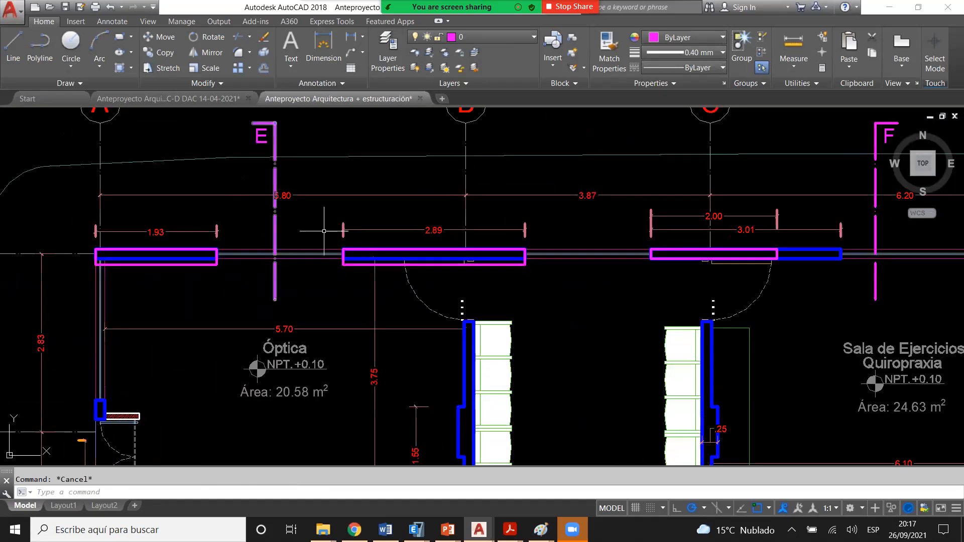
pyautogui.moveTo(388, 232); pyautogui.dragTo(314, 235, button='middle')
pyautogui.scroll(-2, 314, 235)
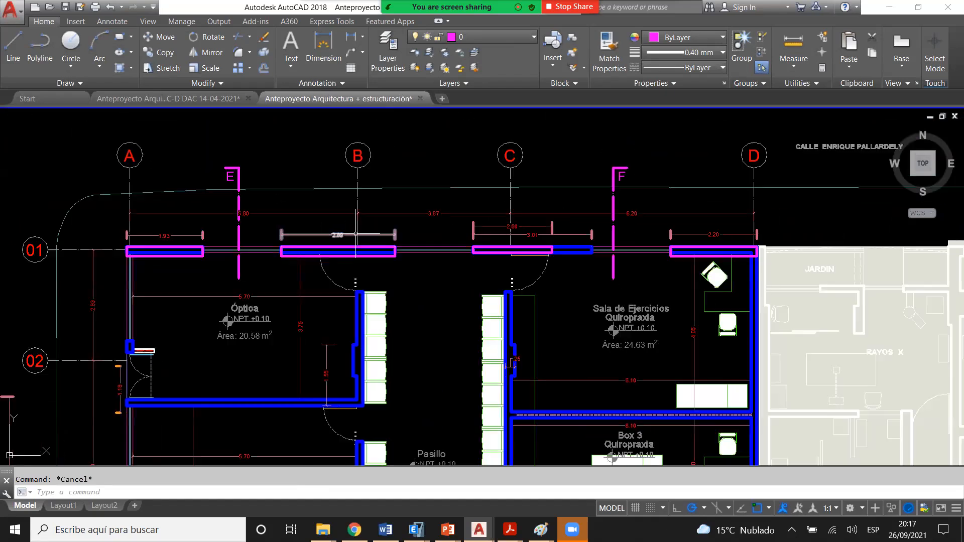
pyautogui.scroll(2, 304, 240)
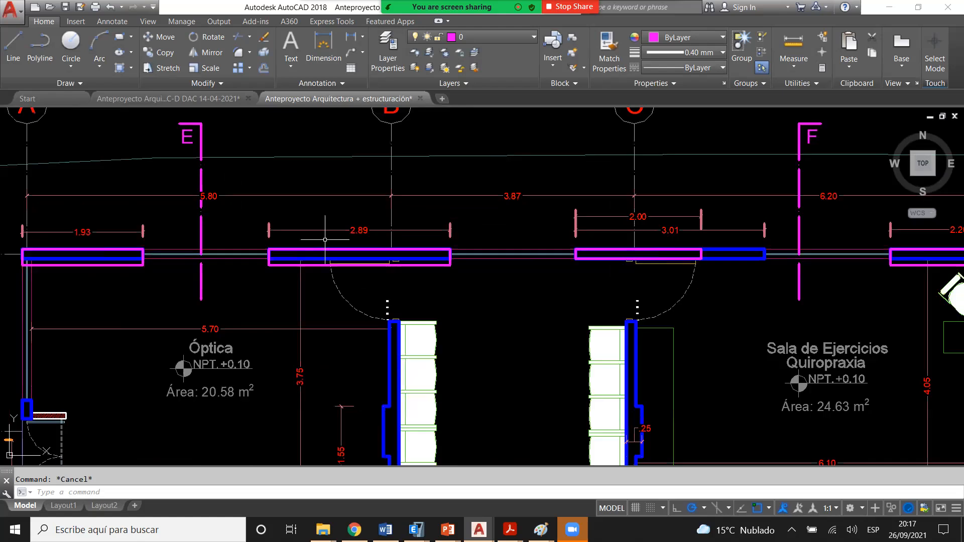
pyautogui.scroll(-4, 325, 240)
pyautogui.scroll(4, 451, 237)
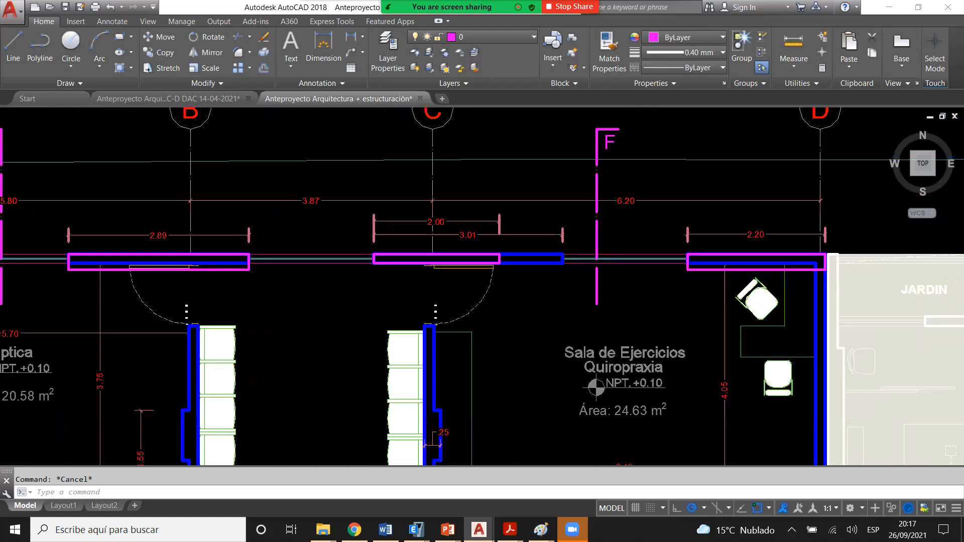
# - Thicken the rectangle at axis C by stretching its lower edge 0.1 m toward the interior
pyautogui.scroll(4, 457, 264)
pyautogui.click(452, 268)
pyautogui.click(399, 270)
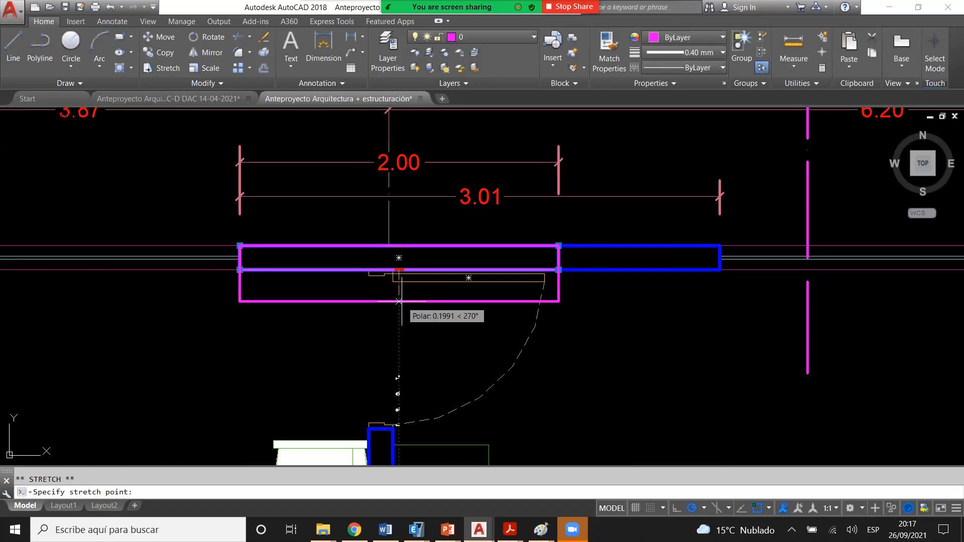
pyautogui.write('.1')
pyautogui.press('Return')
pyautogui.scroll(-2, 461, 204)
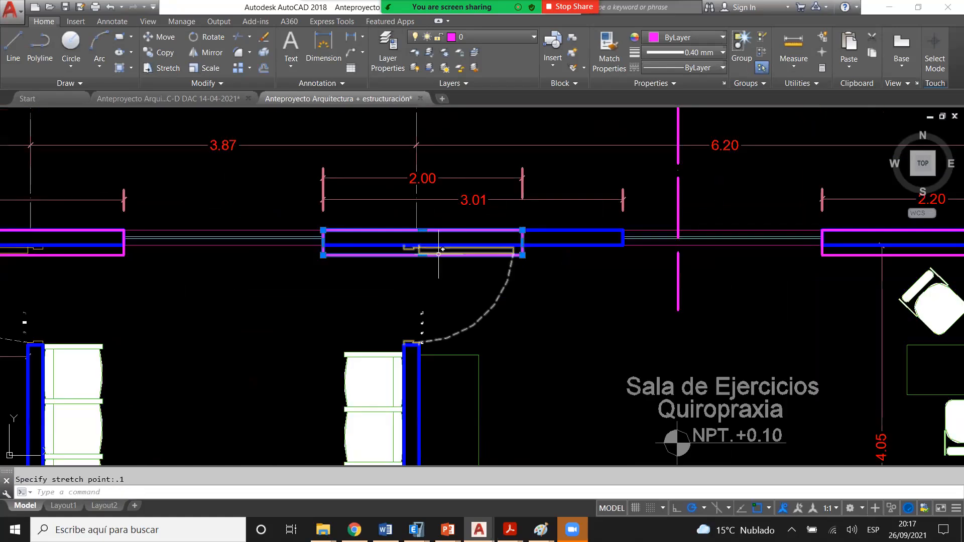
pyautogui.press('Escape')
# - Review the four rectangles along axis 01 within the whole floor plan and the adjoining wall line along axis A
pyautogui.scroll(-2, 431, 246)
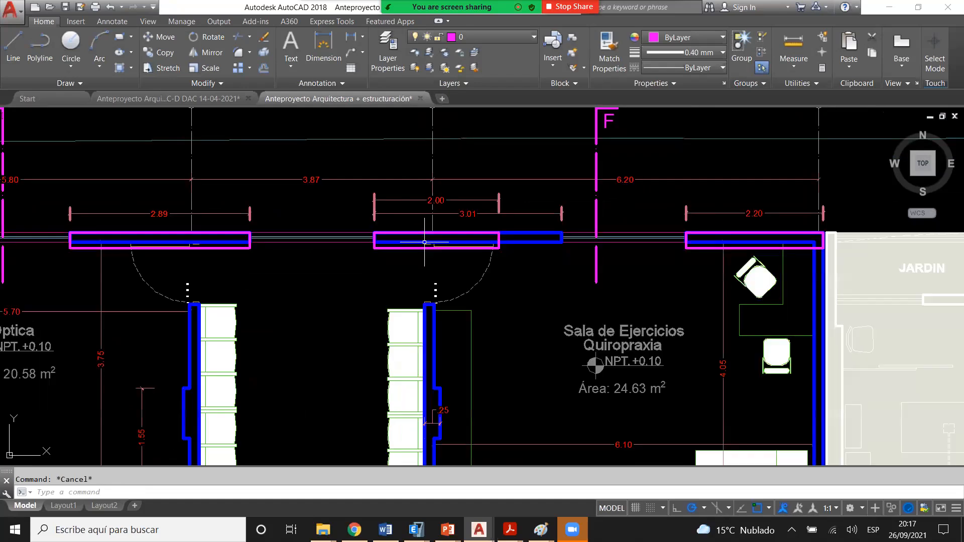
pyautogui.scroll(-2, 425, 243)
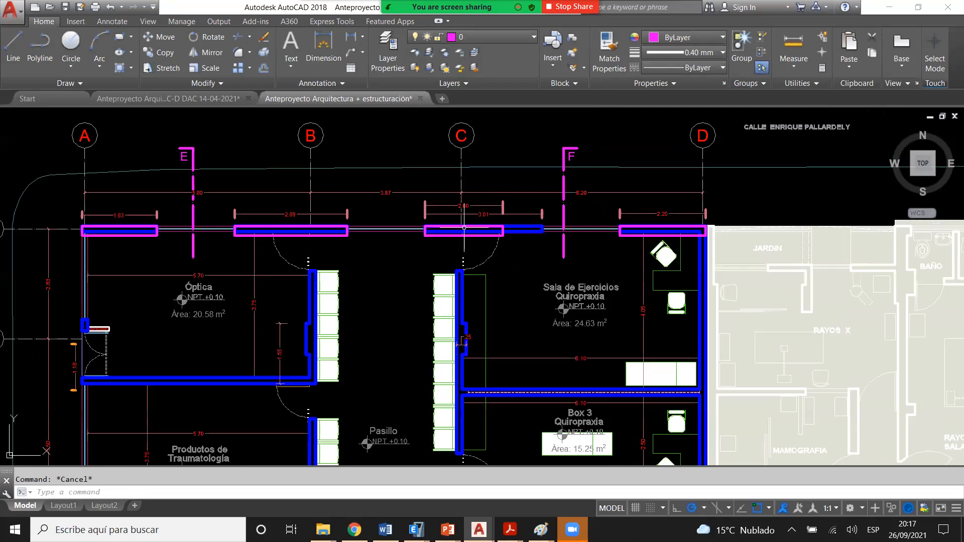
pyautogui.scroll(-3, 422, 229)
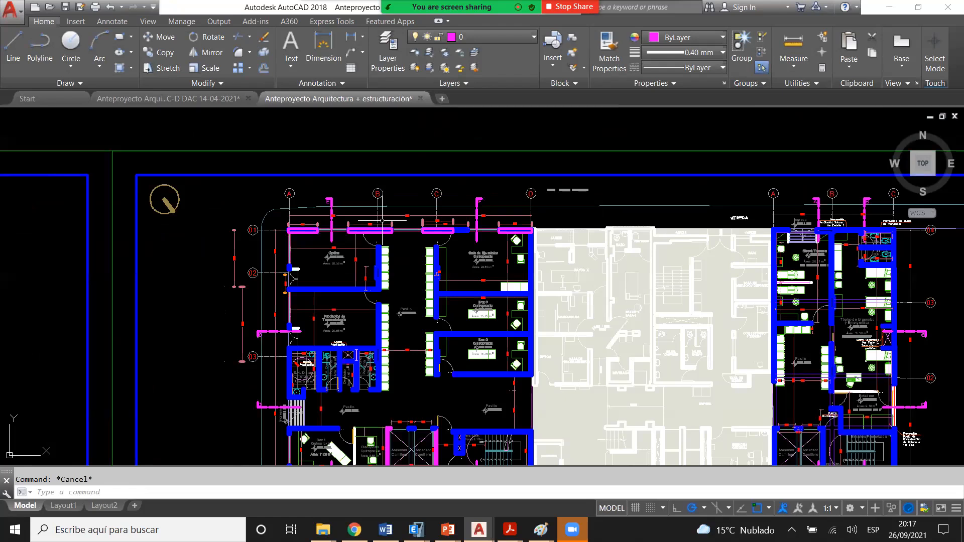
pyautogui.scroll(6, 290, 264)
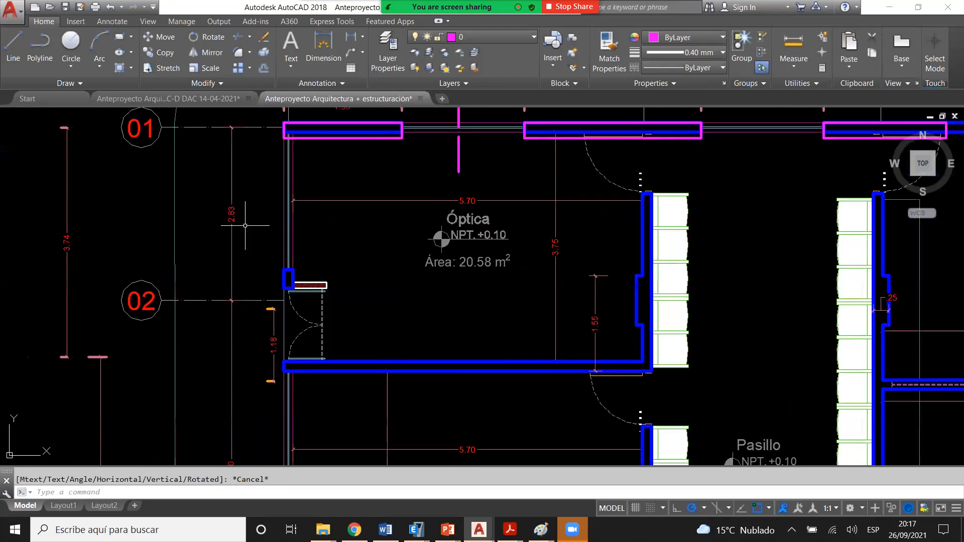
pyautogui.scroll(-2, 288, 251)
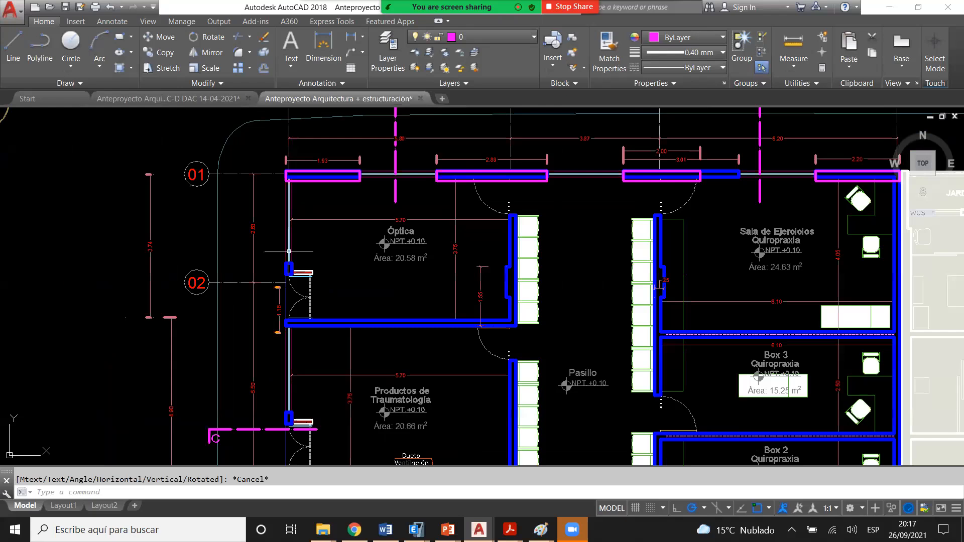
# - Check the span between axes 02 and 03 by highlighting its dimension along the axis A side
pyautogui.moveTo(266, 387); pyautogui.dragTo(248, 234, button='middle')
pyautogui.click(248, 234)
pyautogui.click(229, 226)
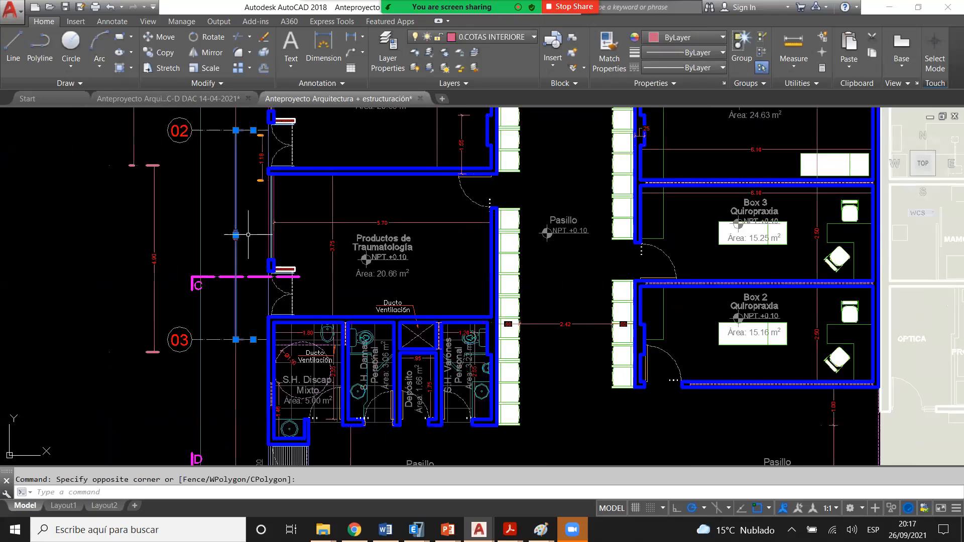
pyautogui.press('Escape')
pyautogui.scroll(2, 238, 180)
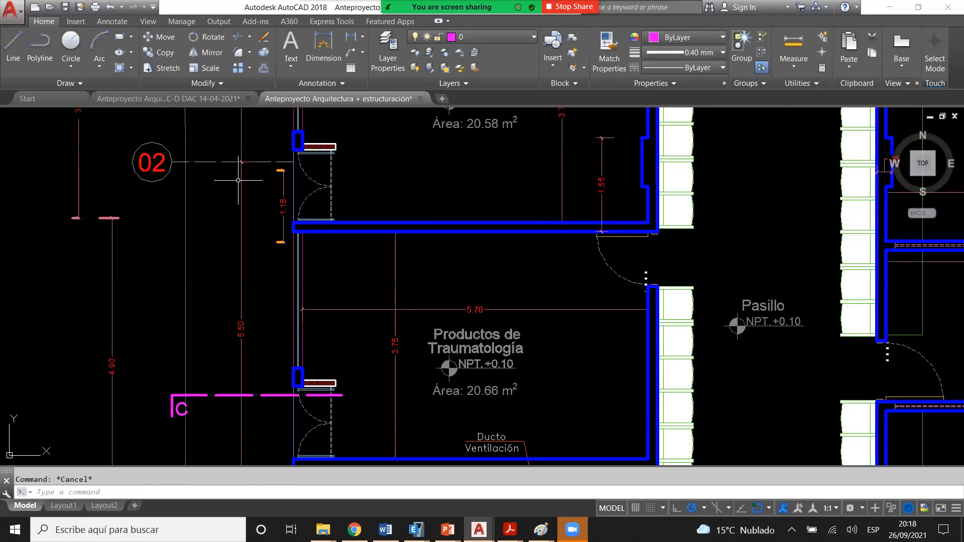
pyautogui.moveTo(229, 198); pyautogui.dragTo(247, 264, button='middle')
pyautogui.scroll(-2, 247, 264)
pyautogui.click(248, 264)
pyautogui.press('Escape')
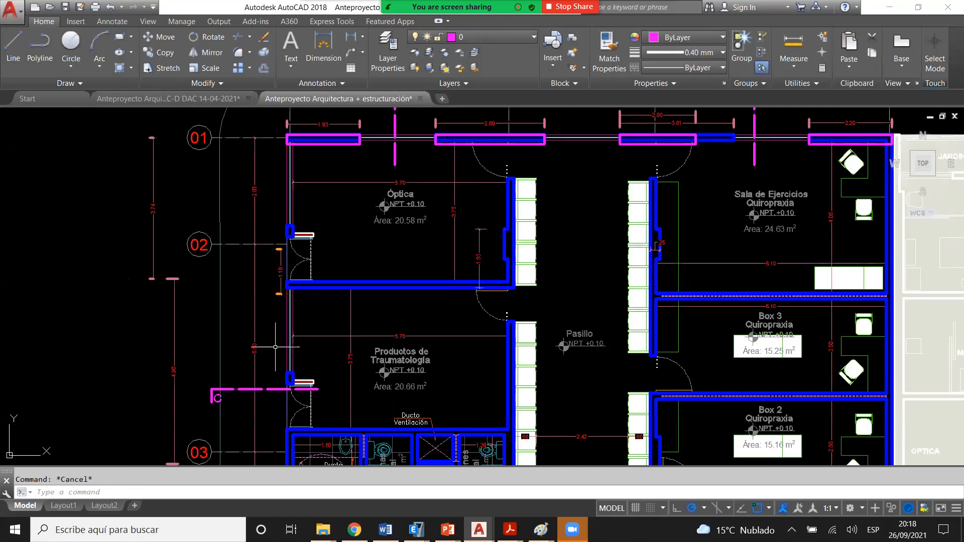
# - Check the spans between axes A, B, C and D by highlighting their dimensions along axis 01, and clear the selection
pyautogui.scroll(-4, 254, 338)
pyautogui.click(292, 247)
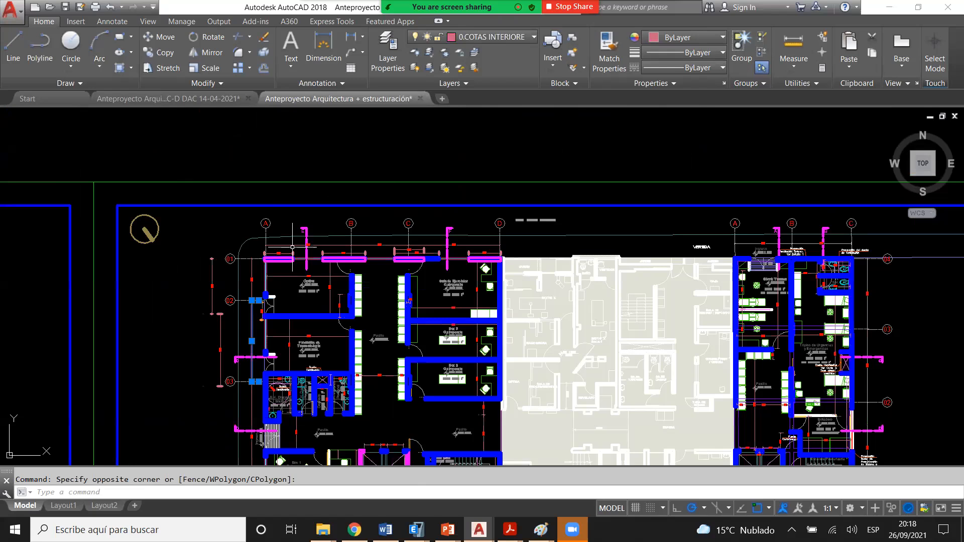
pyautogui.scroll(8, 320, 246)
pyautogui.scroll(-2, 367, 252)
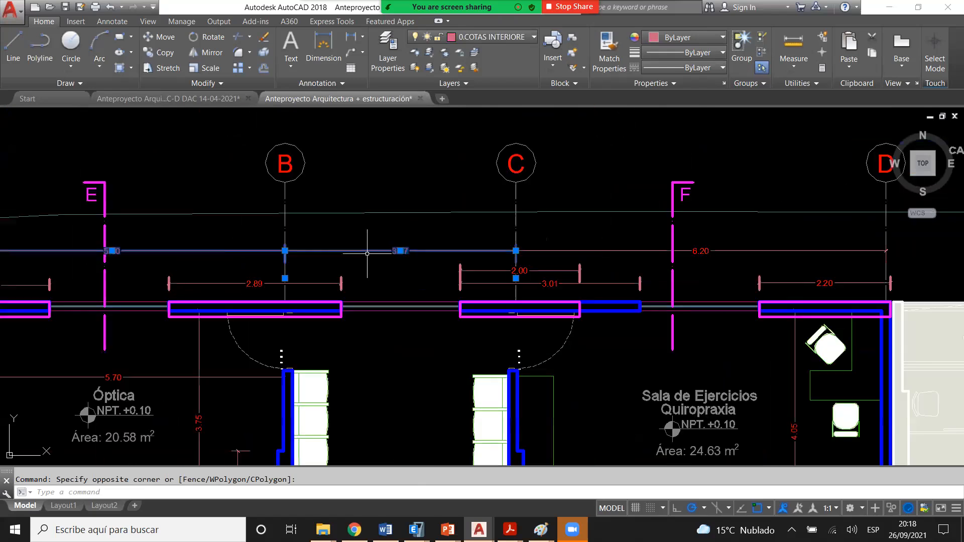
pyautogui.scroll(2, 693, 247)
pyautogui.scroll(-2, 648, 248)
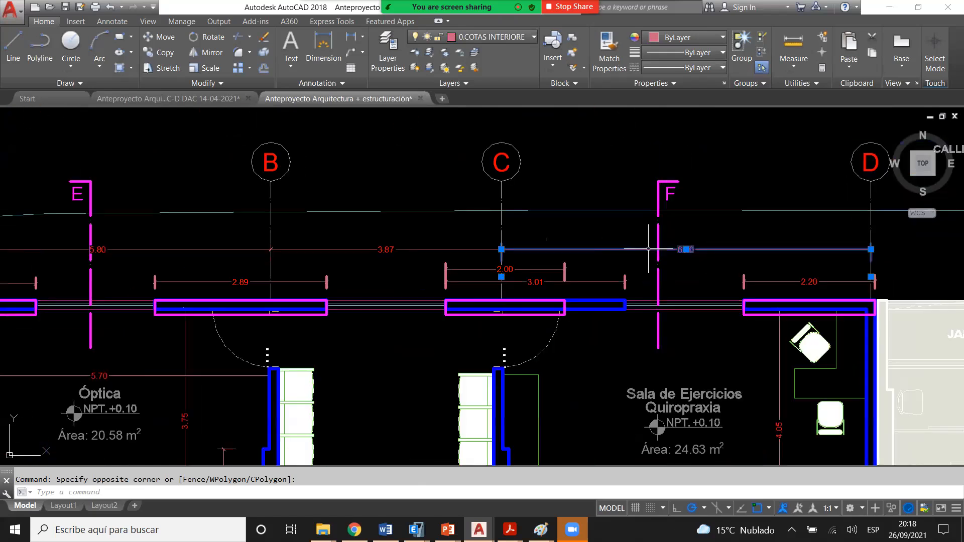
pyautogui.scroll(-2, 612, 216)
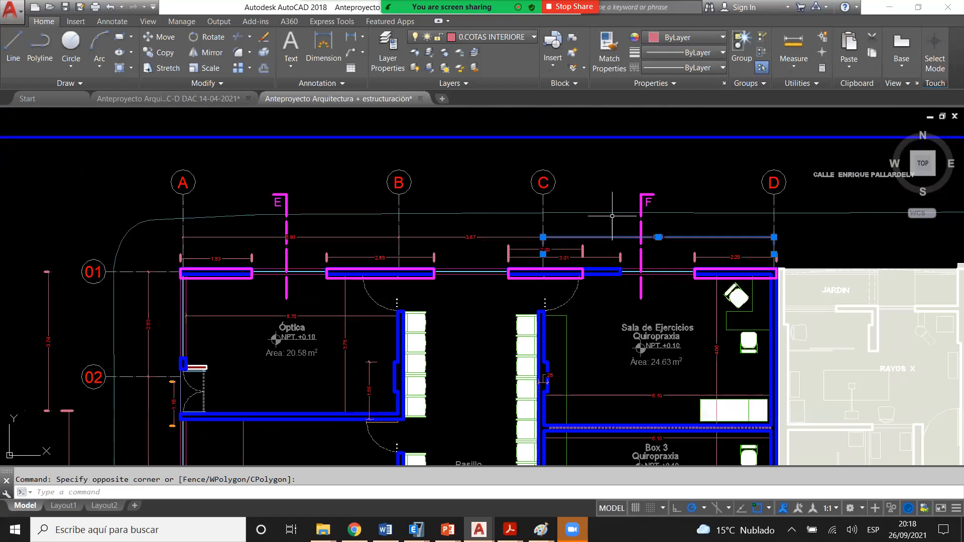
pyautogui.press('Escape')
# - Examine the axis A side walls from axis 01 to axis 03 against the rest of the floor plan
pyautogui.scroll(-4, 464, 224)
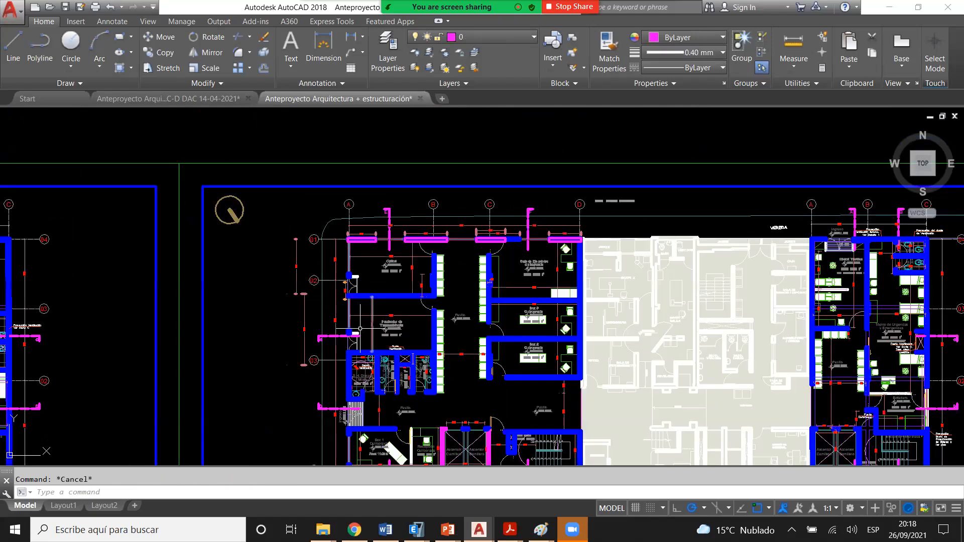
pyautogui.scroll(3, 360, 328)
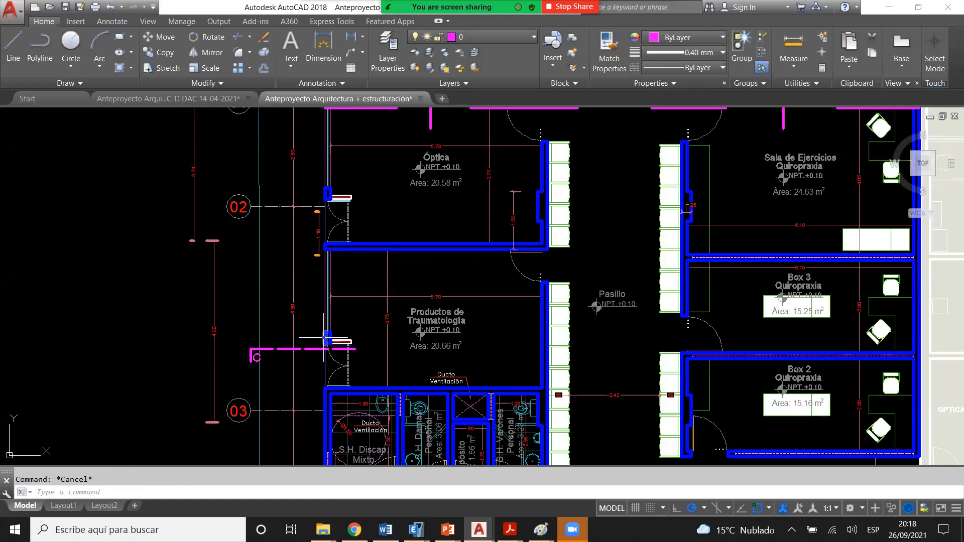
pyautogui.scroll(-3, 316, 276)
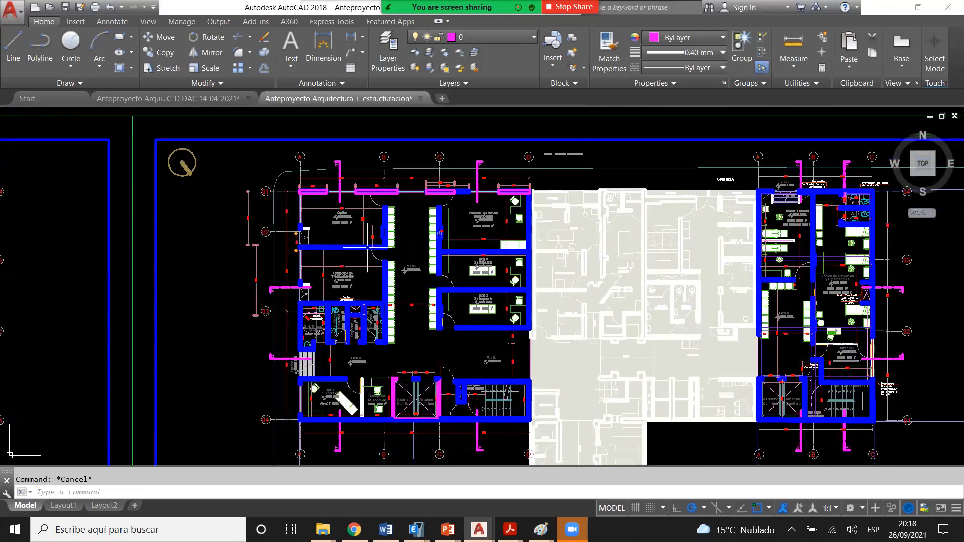
pyautogui.scroll(3, 400, 203)
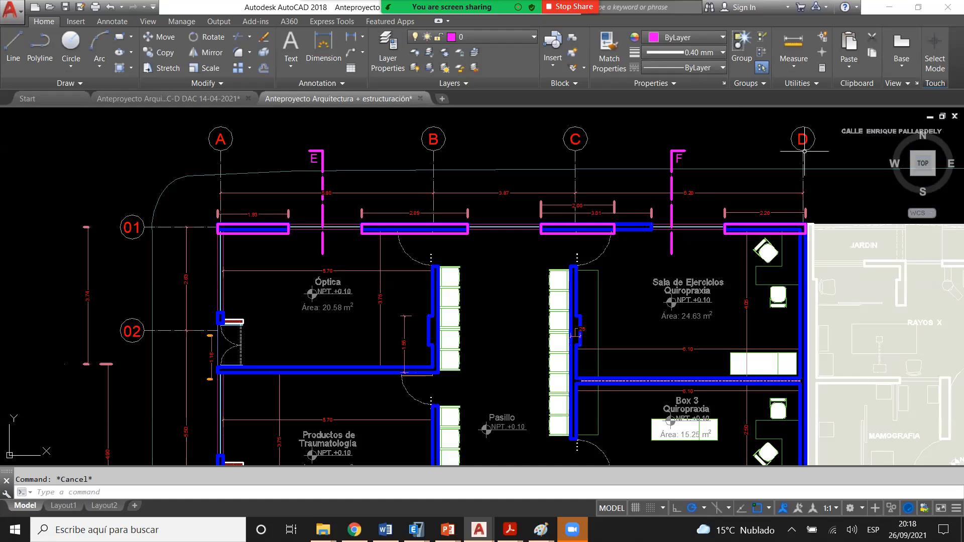
pyautogui.scroll(-4, 566, 206)
pyautogui.scroll(4, 519, 326)
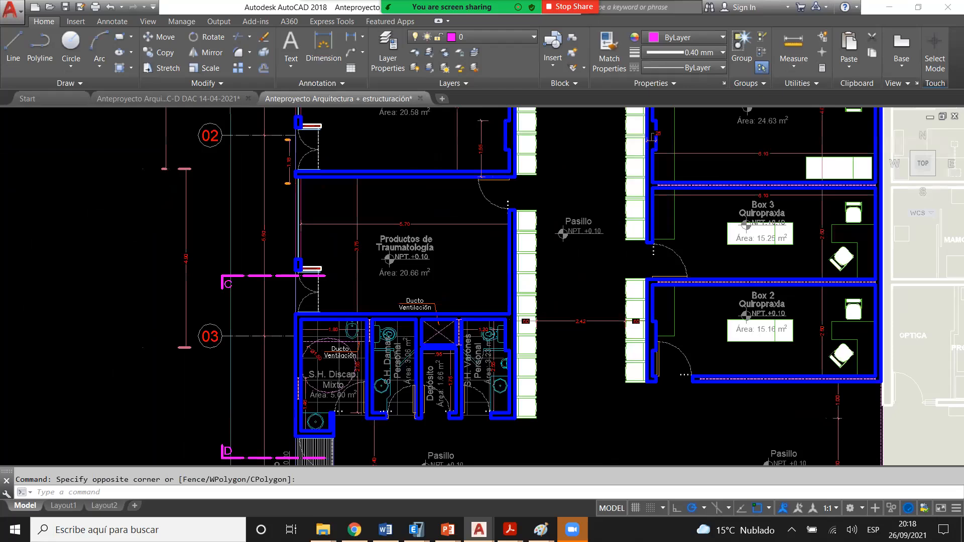
pyautogui.scroll(-4, 305, 280)
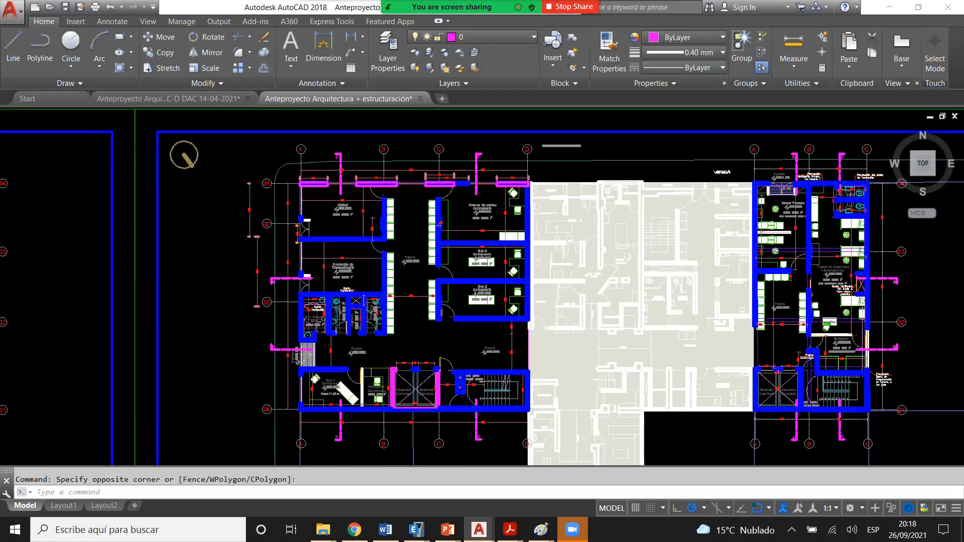
pyautogui.scroll(2, 265, 246)
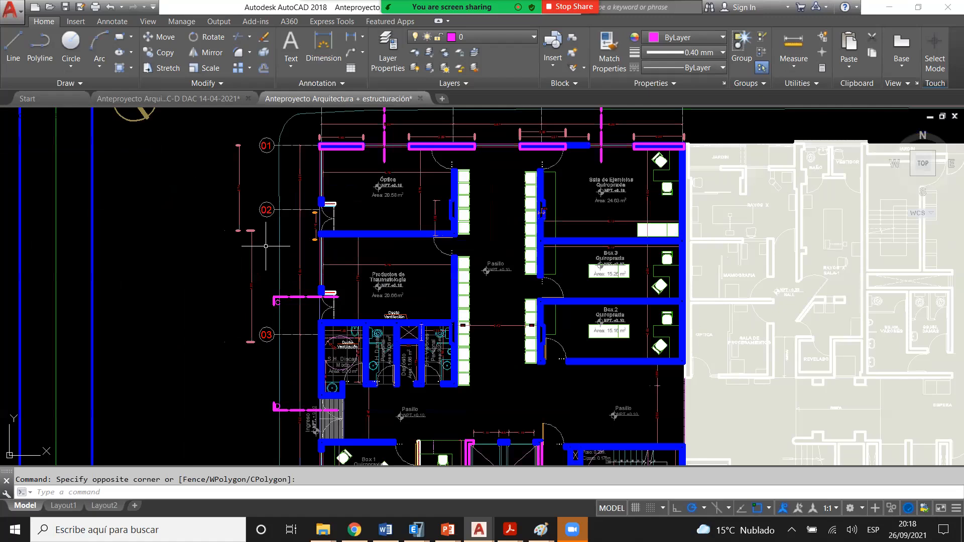
pyautogui.scroll(2, 271, 241)
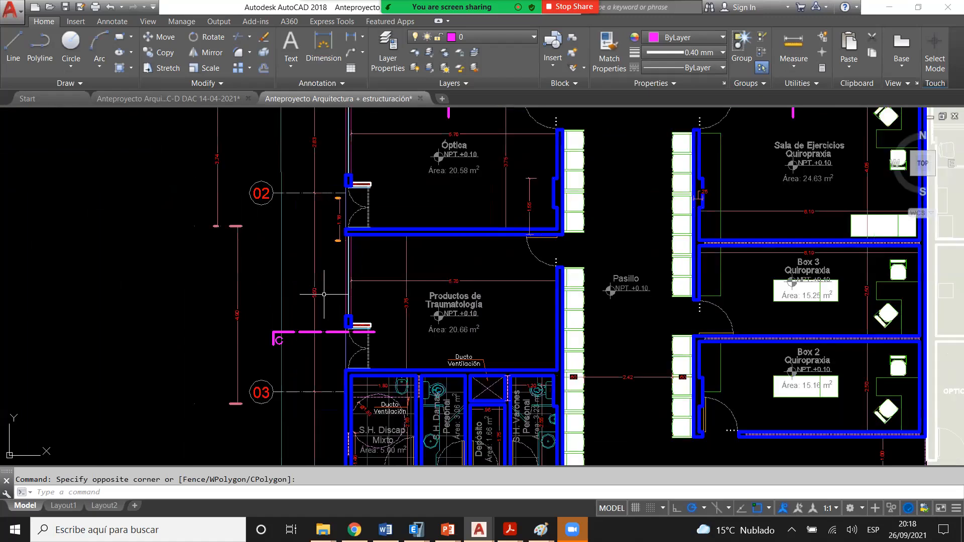
# - Recheck the span between axes 02 and 03 by selecting its dimension beside the Productos de Traumatología room
pyautogui.click(292, 271)
pyautogui.moveTo(324, 294)
pyautogui.mouseDown(button='middle')
pyautogui.moveTo(300, 284)
pyautogui.moveTo(294, 256)
pyautogui.mouseUp(button='middle')
pyautogui.press('Escape')
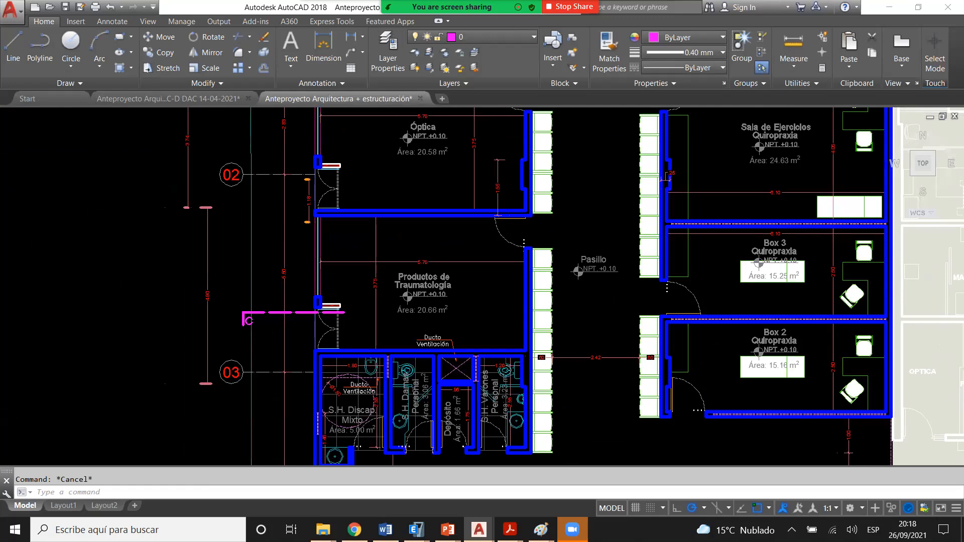
pyautogui.scroll(-1, 281, 230)
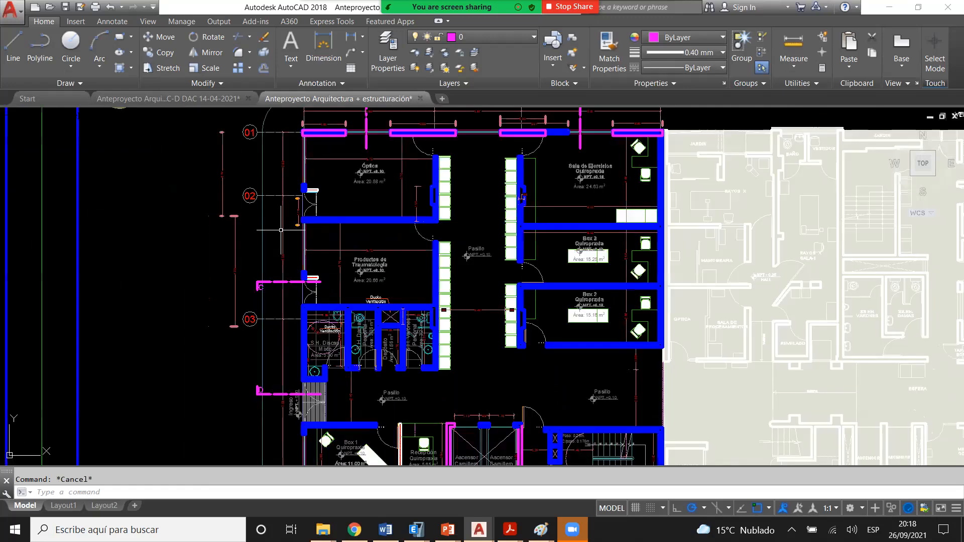
pyautogui.scroll(2, 293, 271)
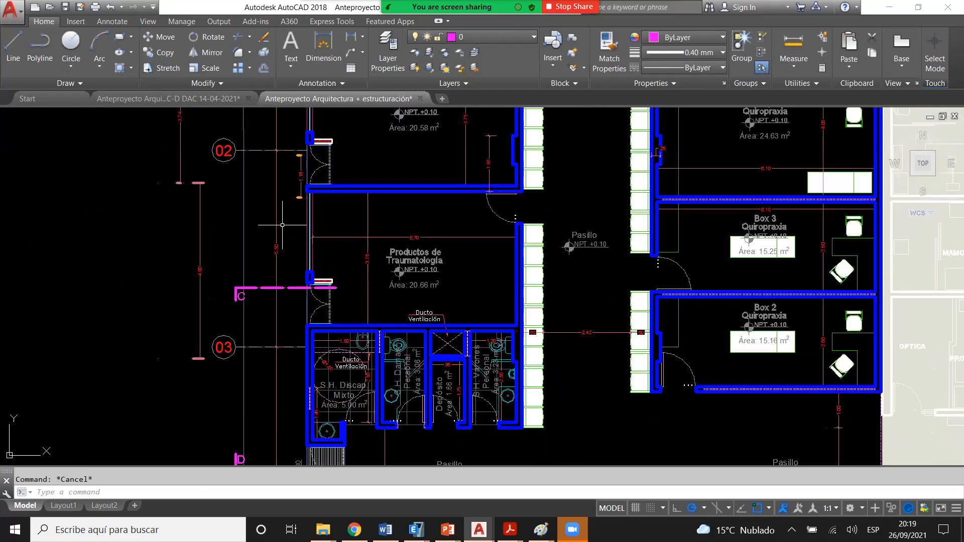
pyautogui.click(285, 232)
pyautogui.click(269, 235)
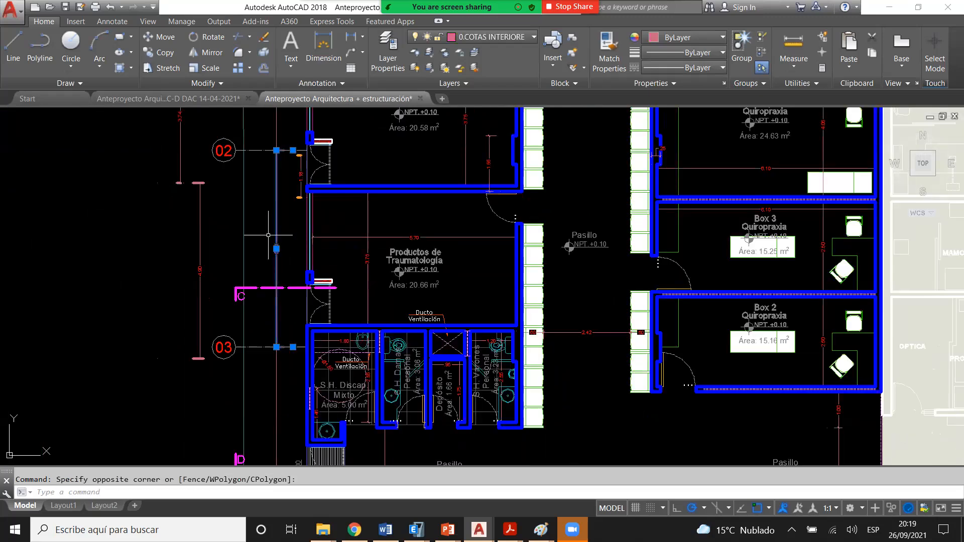
pyautogui.scroll(-2, 268, 234)
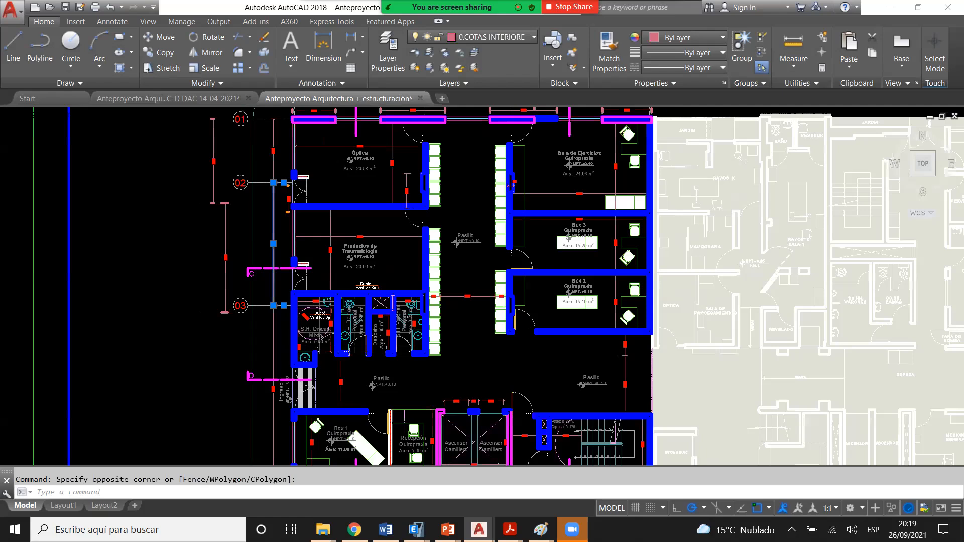
pyautogui.press('Escape')
# - Measure the thickness of the pilaster on the Óptica room's corridor wall with a linear dimension, and erase that dimension
pyautogui.scroll(2, 286, 143)
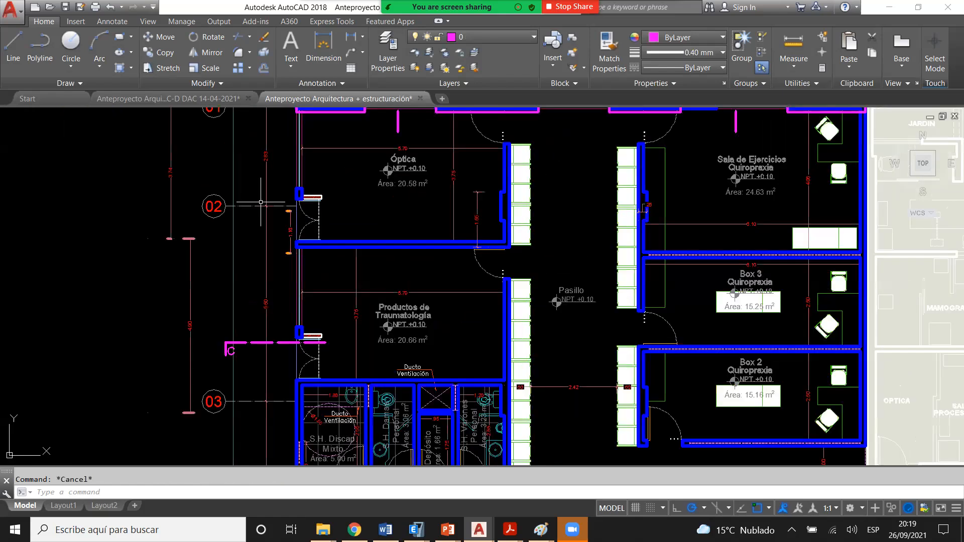
pyautogui.scroll(2, 261, 202)
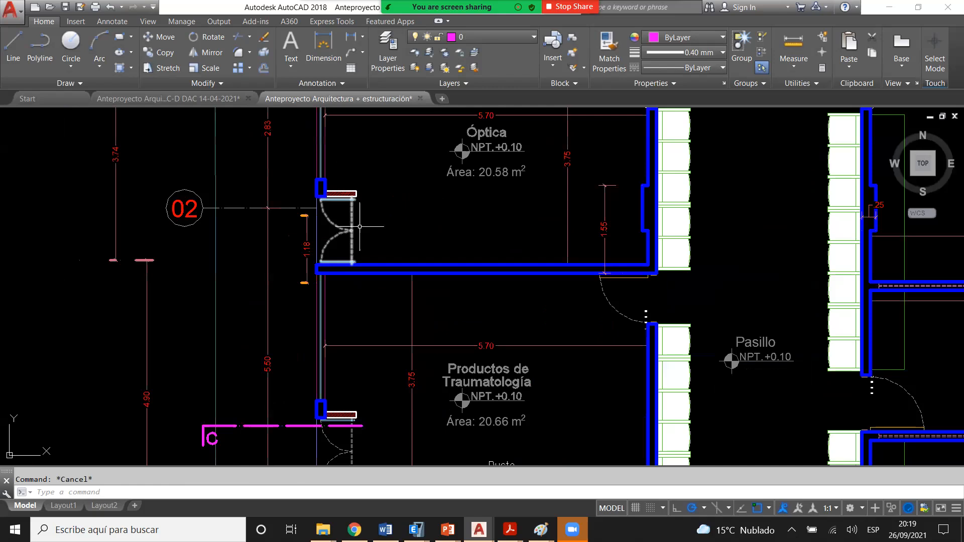
pyautogui.scroll(-4, 360, 227)
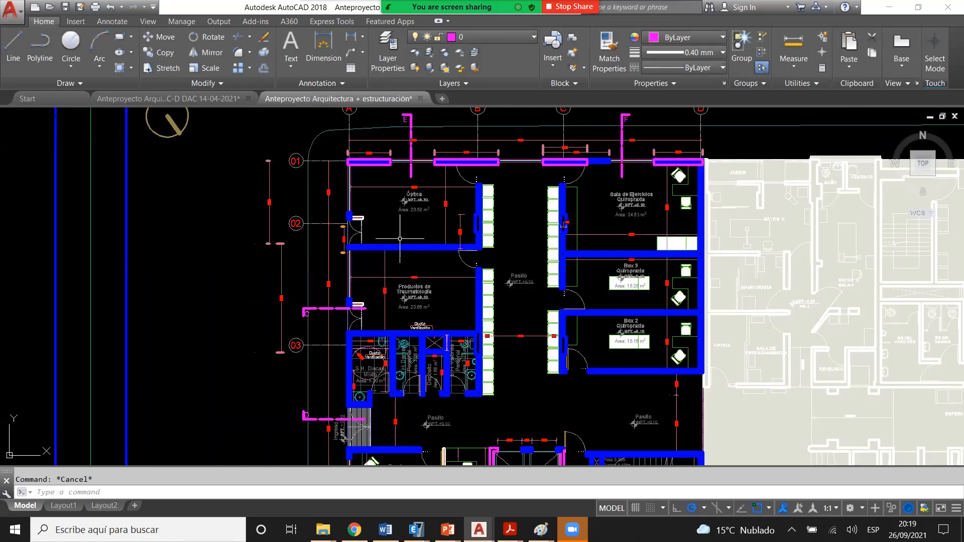
pyautogui.scroll(6, 479, 236)
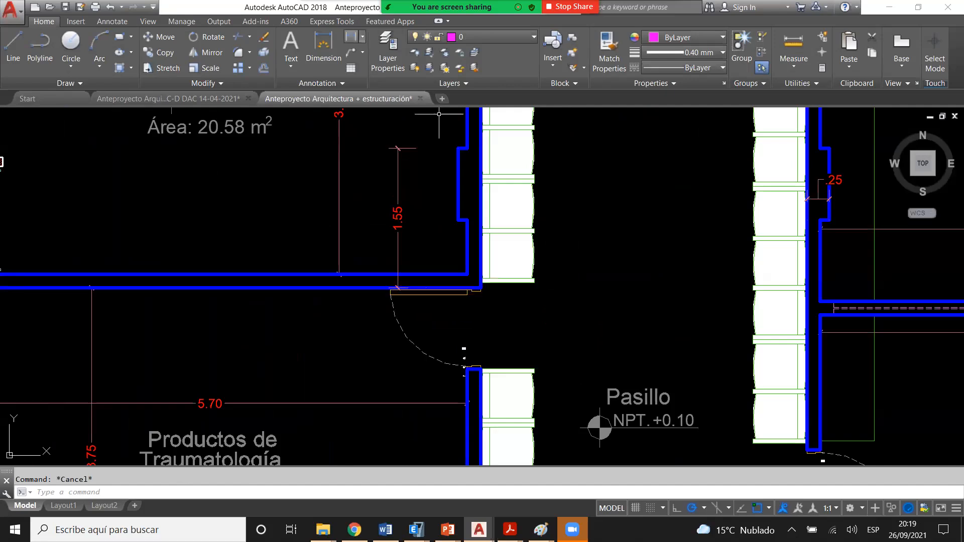
pyautogui.click(351, 37)
pyautogui.click(459, 149)
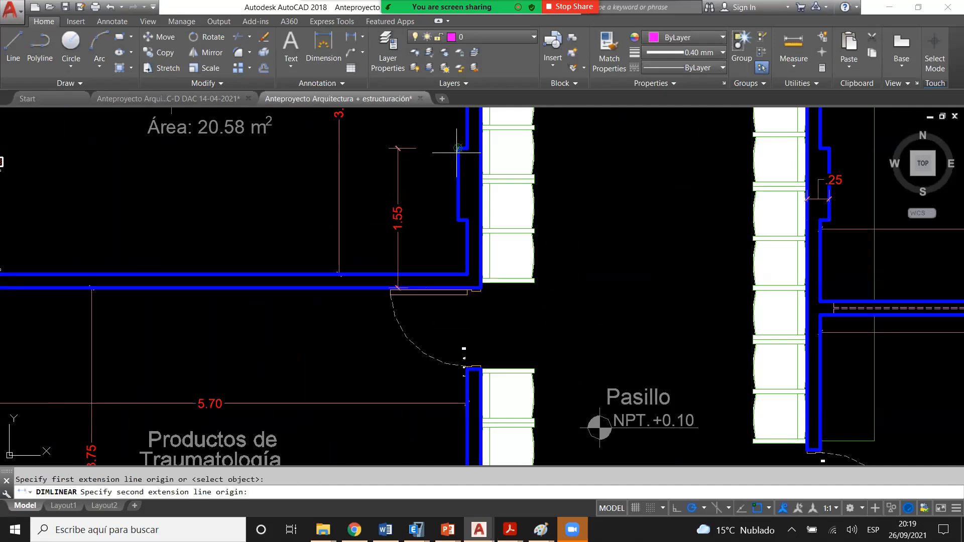
pyautogui.press('Escape')
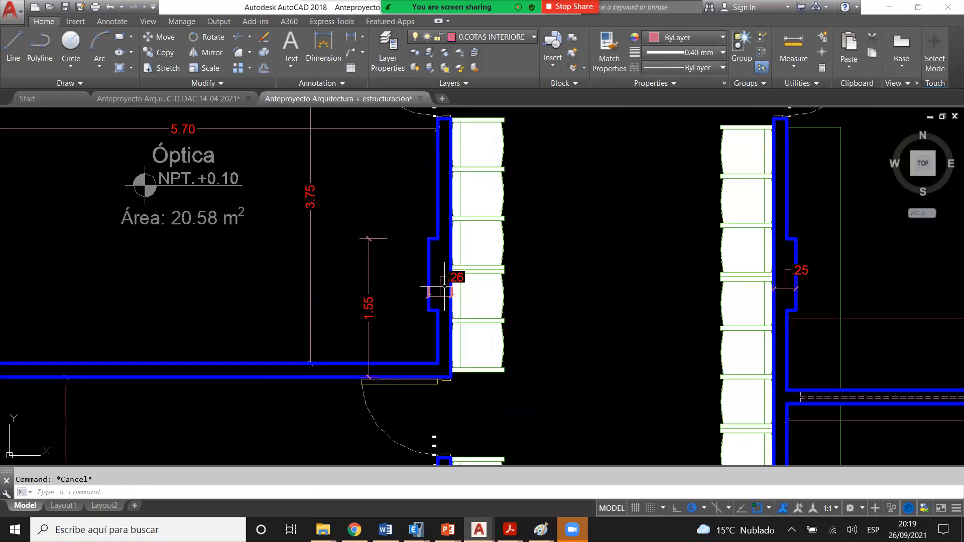
pyautogui.click(434, 291)
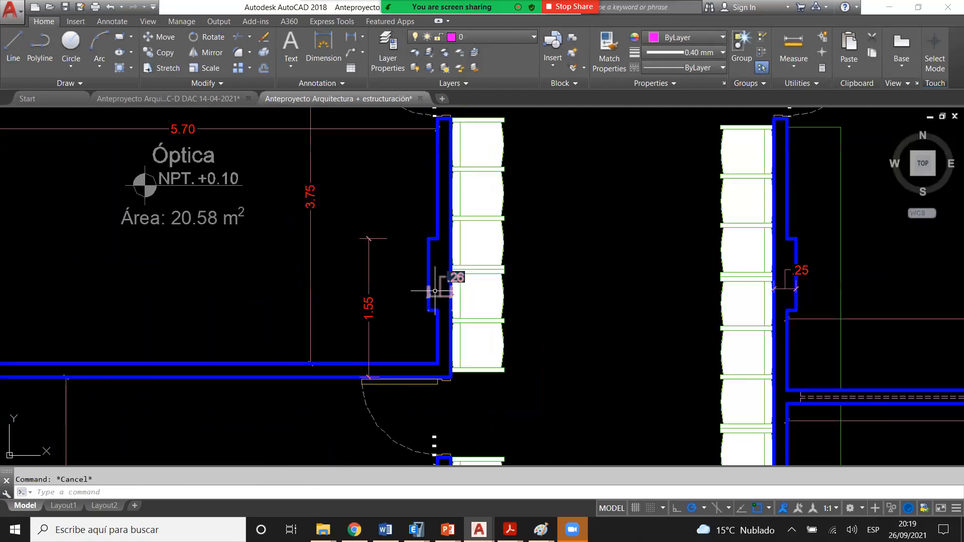
pyautogui.click(441, 296)
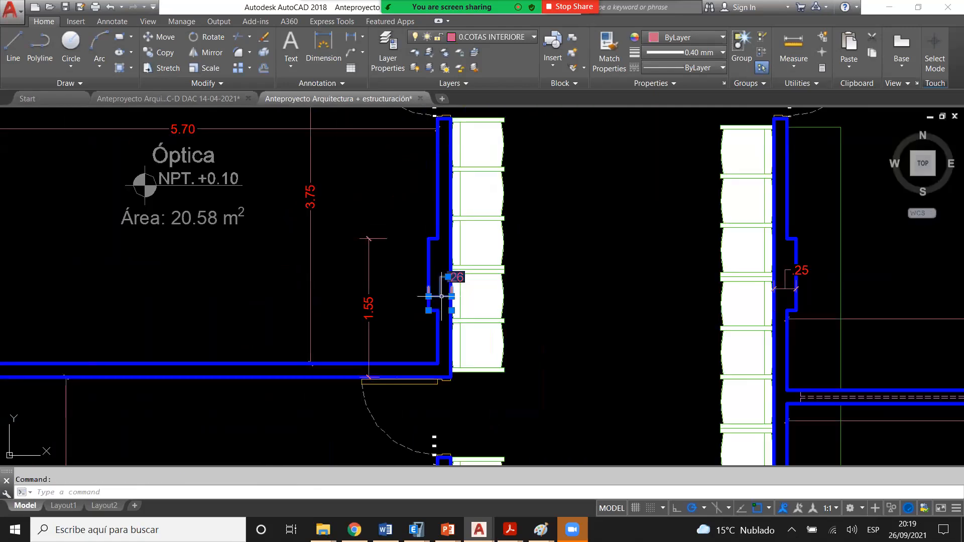
pyautogui.scroll(2, 440, 296)
pyautogui.press('Delete')
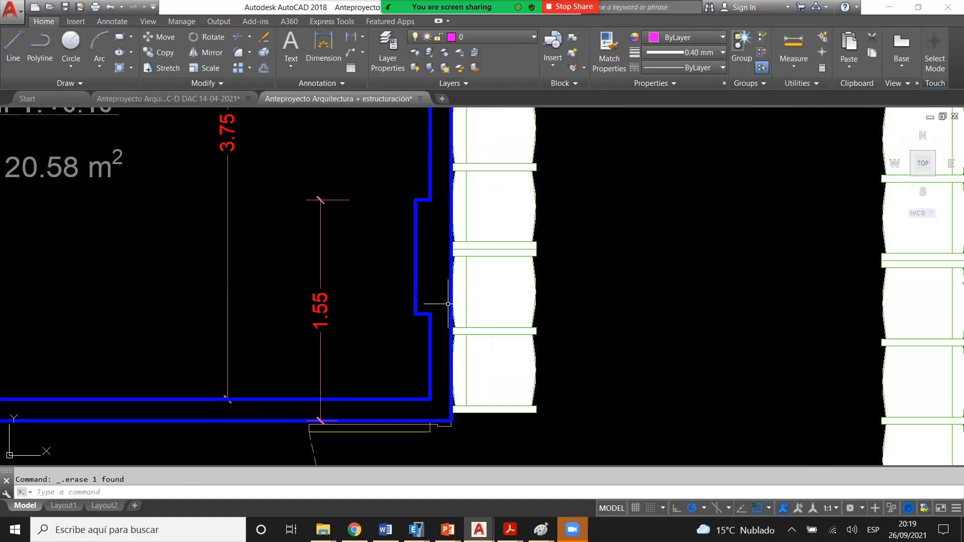
# - Draw a rectangle over the projecting part of the pilaster on the Óptica room's corridor wall
pyautogui.write('rec')
pyautogui.press('Return')
pyautogui.click(415, 314)
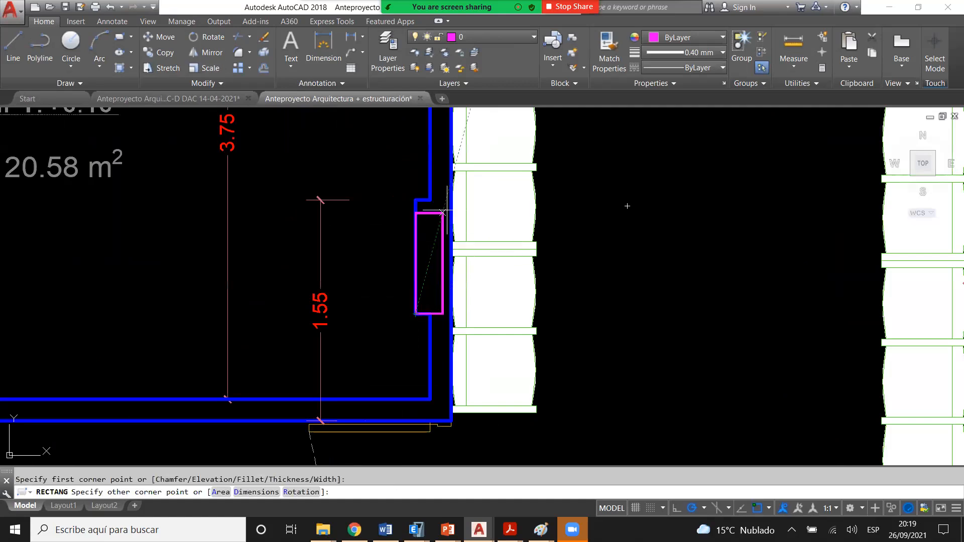
pyautogui.scroll(2, 455, 200)
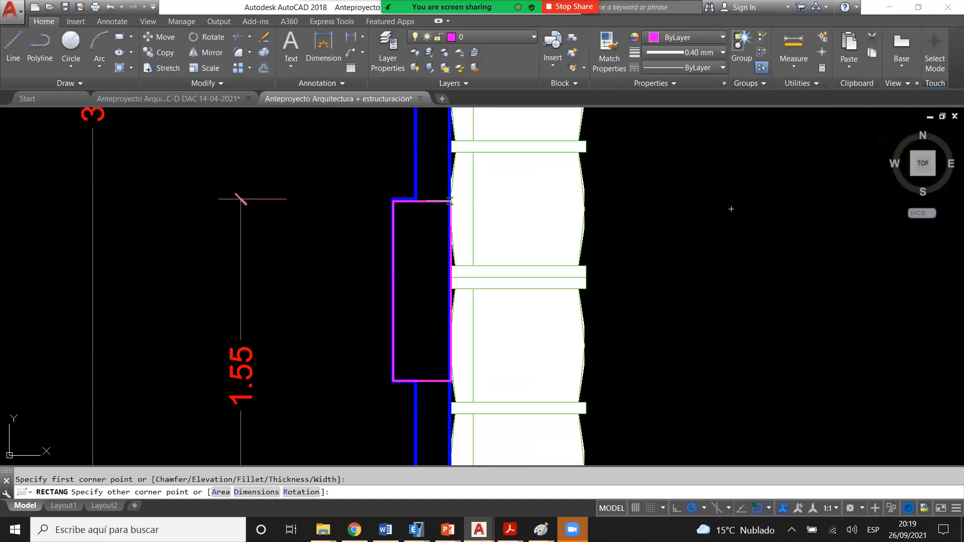
pyautogui.click(420, 205)
pyautogui.scroll(2, 436, 279)
pyautogui.press('Escape')
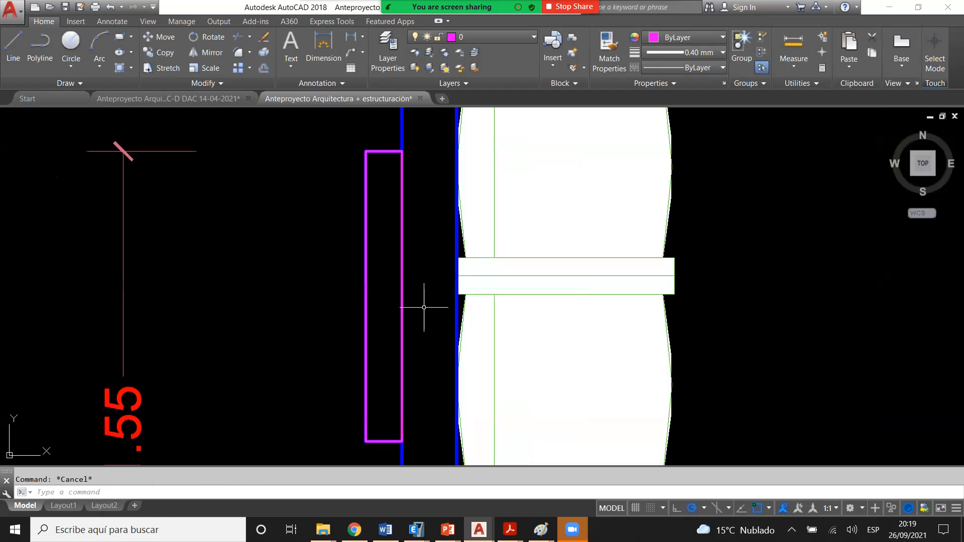
# - Stretch the rectangle's corridor-side edge to the wall's outer face so it covers the pilaster's full thickness
pyautogui.click(402, 296)
pyautogui.click(402, 296)
pyautogui.click(457, 296)
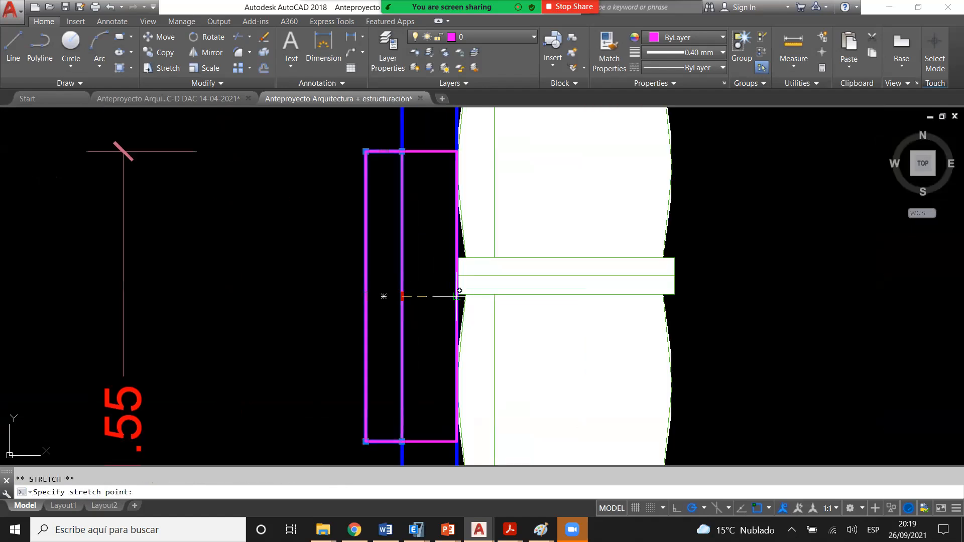
pyautogui.press('Escape')
pyautogui.scroll(-2, 388, 254)
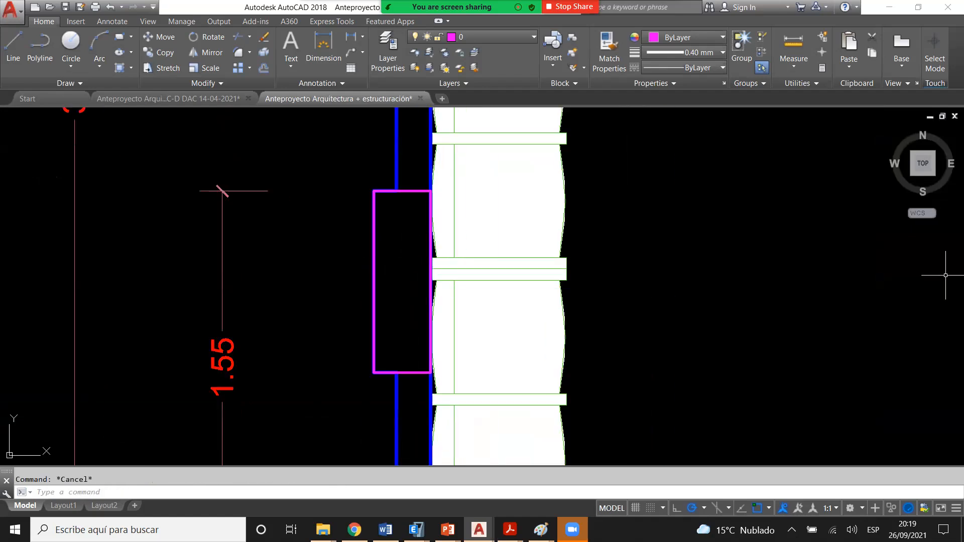
# - Move the magenta pilaster rectangle down the Óptica corridor wall so its lower corner meets the wall's outer face beside the door
pyautogui.scroll(3, 419, 205)
pyautogui.click(424, 207)
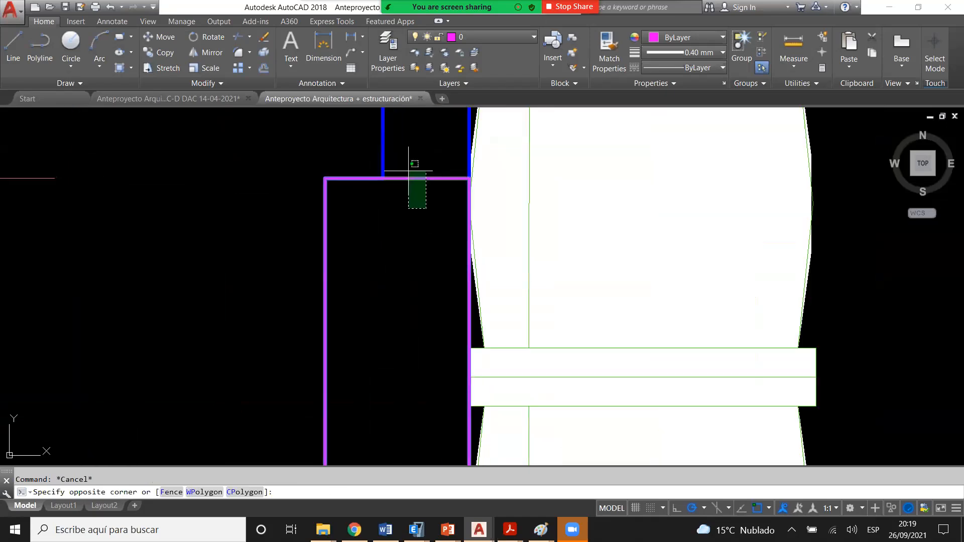
pyautogui.click(405, 172)
pyautogui.scroll(-4, 405, 173)
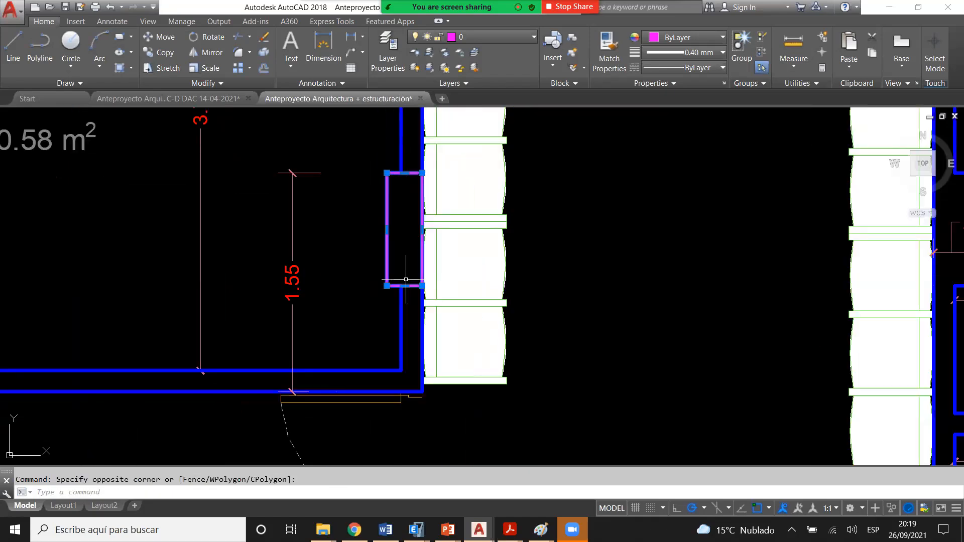
pyautogui.scroll(2, 406, 280)
pyautogui.write('m')
pyautogui.press('Return')
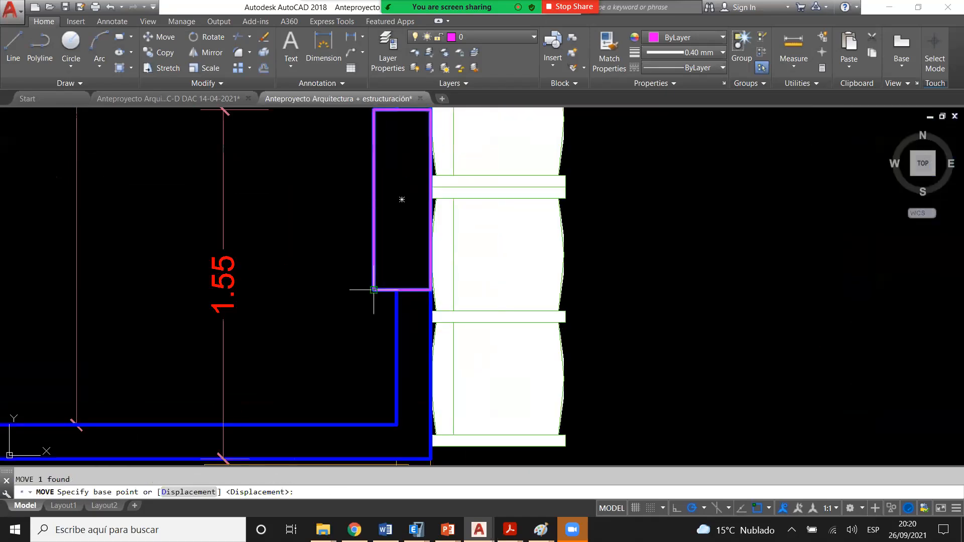
pyautogui.click(373, 290)
pyautogui.scroll(-2, 374, 290)
pyautogui.scroll(2, 391, 377)
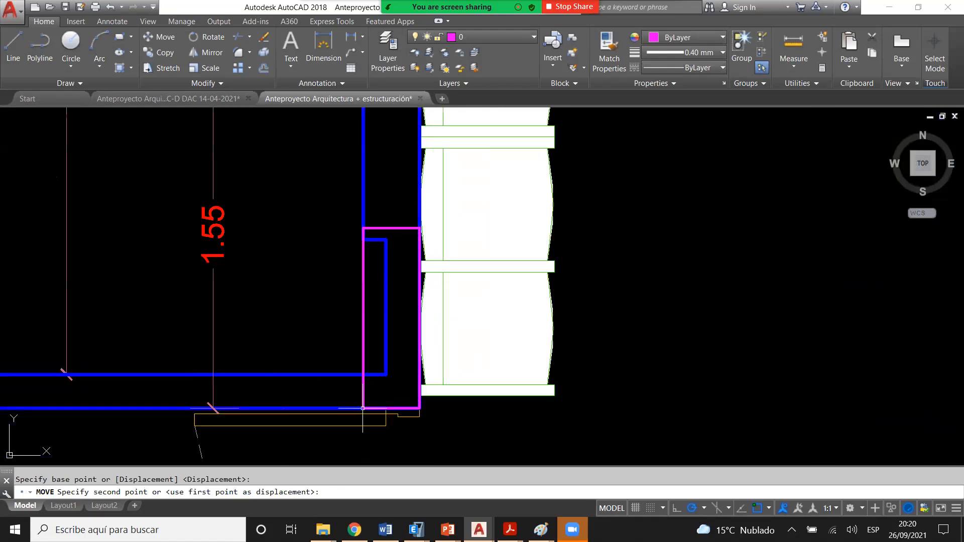
pyautogui.click(372, 399)
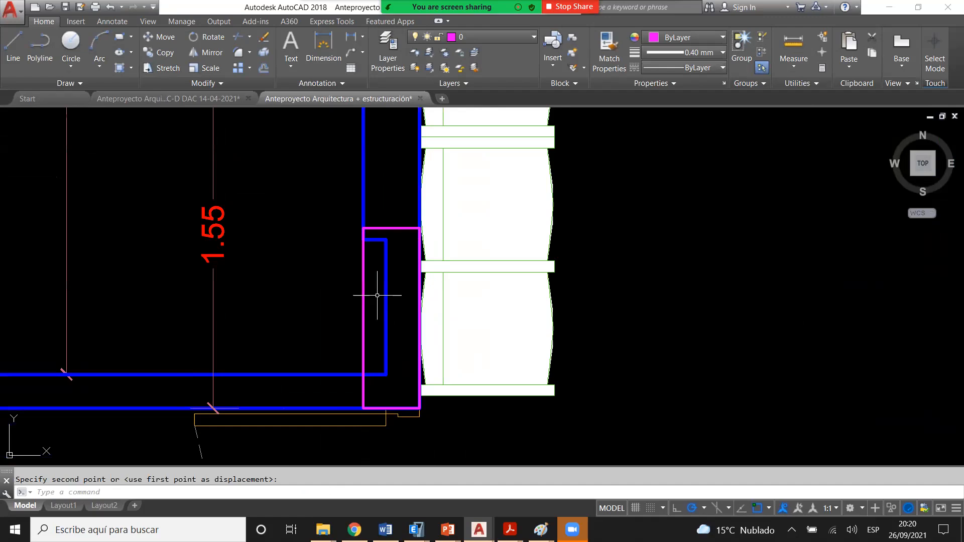
pyautogui.press('Escape')
# - Examine the relocated rectangle's position at the Óptica wall corner in relation to the corridor and neighbouring rooms
pyautogui.scroll(-2, 382, 287)
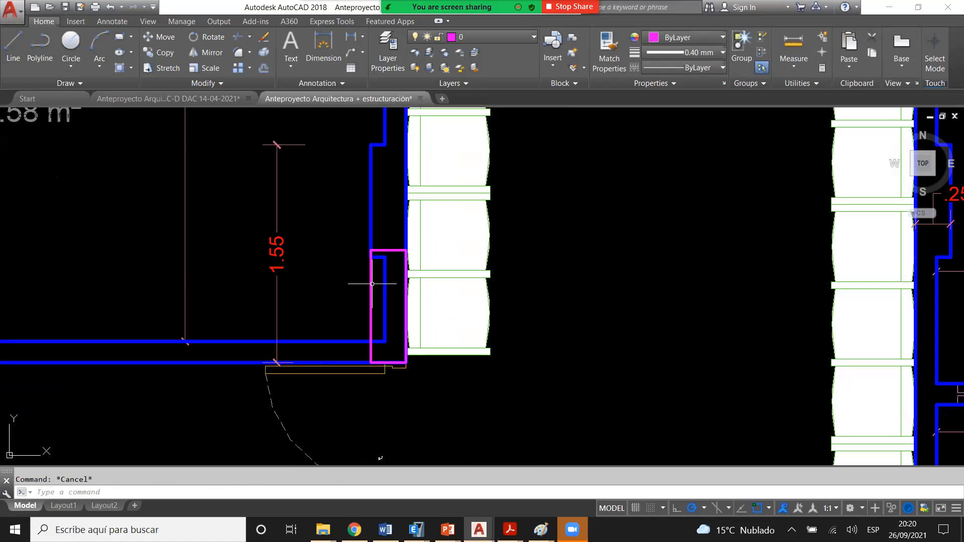
pyautogui.scroll(-4, 372, 284)
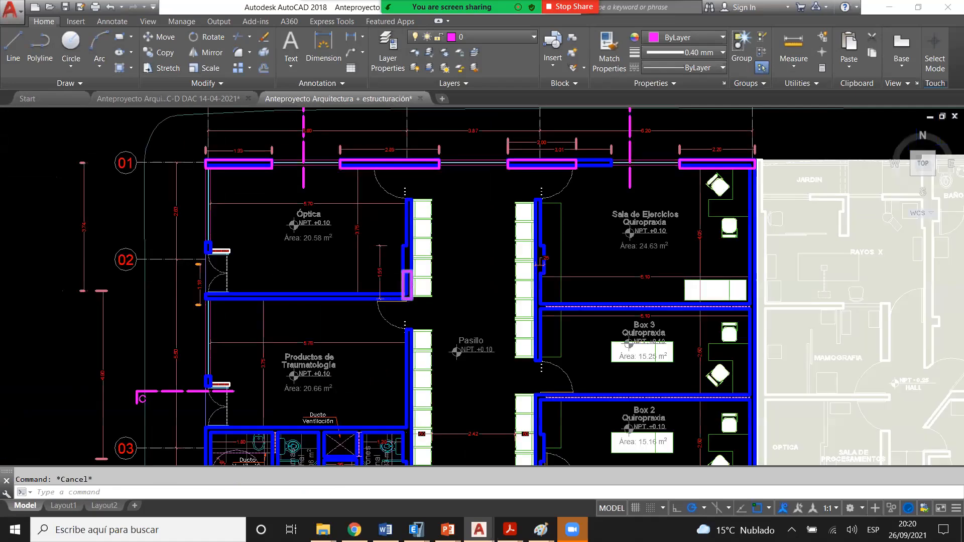
pyautogui.scroll(4, 412, 272)
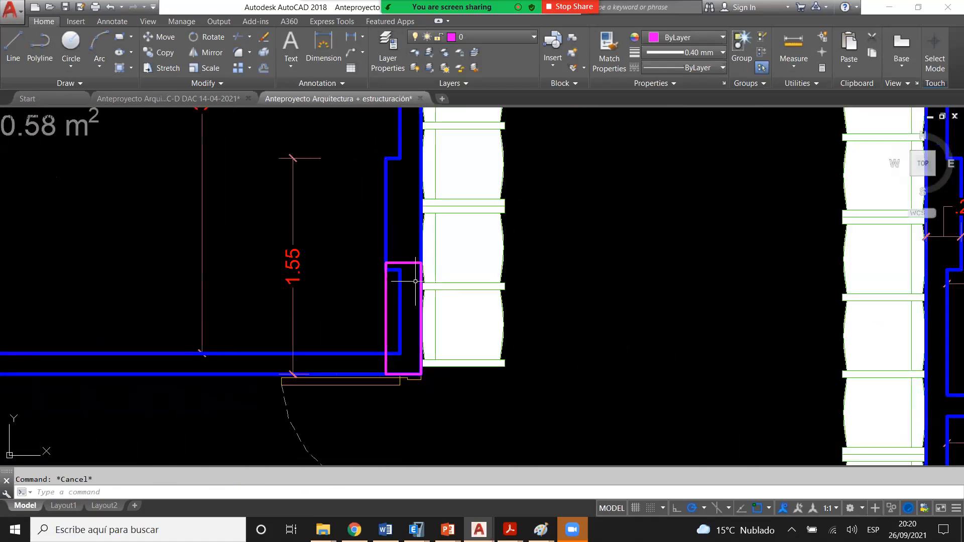
pyautogui.scroll(-3, 416, 278)
pyautogui.scroll(3, 417, 285)
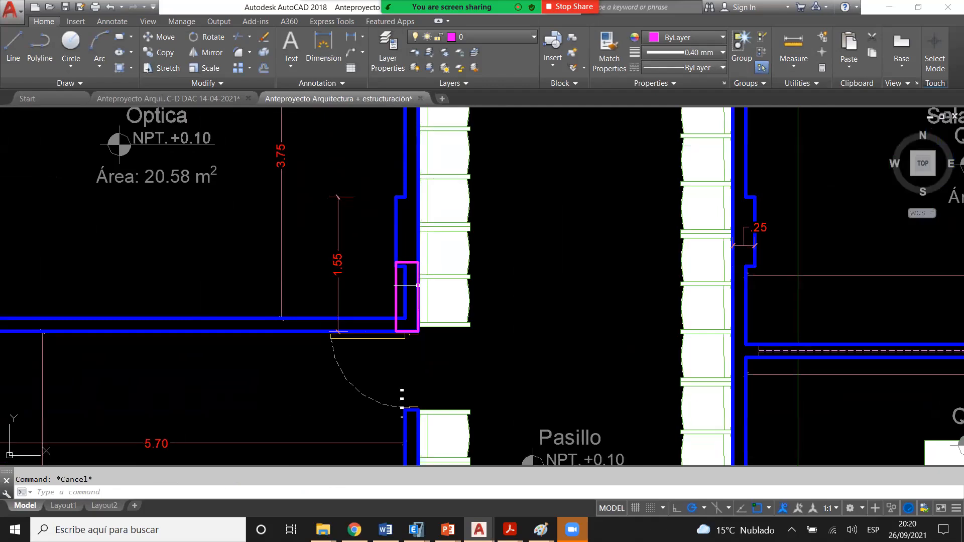
pyautogui.scroll(2, 409, 286)
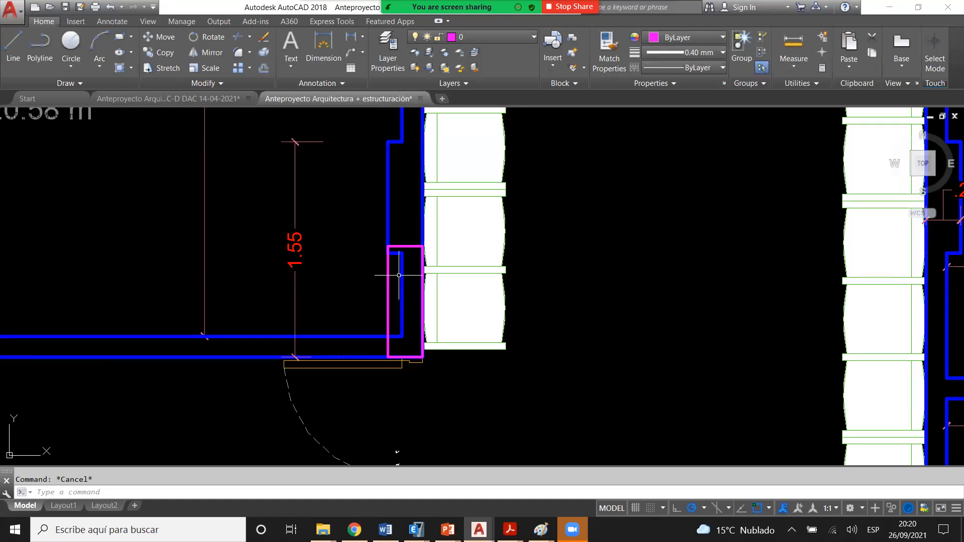
pyautogui.scroll(-2, 384, 254)
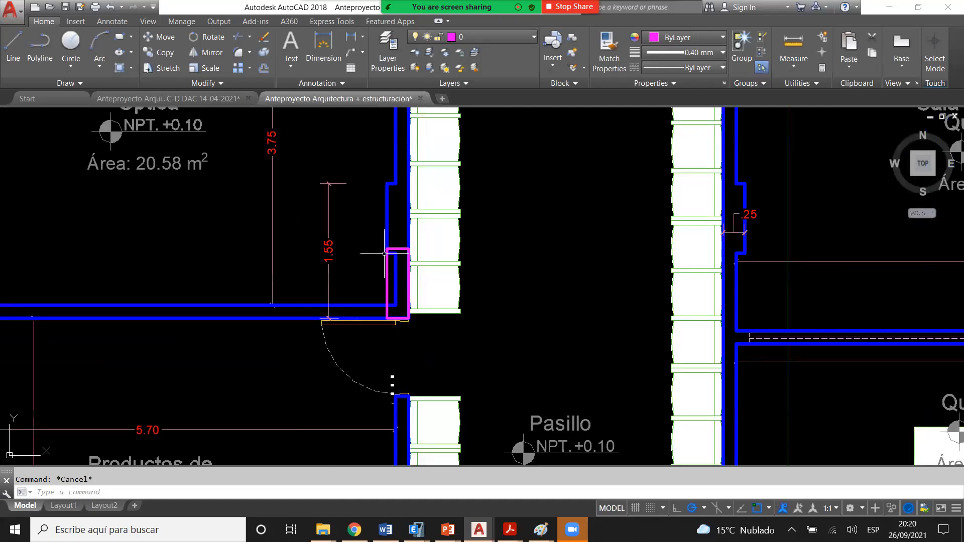
pyautogui.scroll(-2, 384, 253)
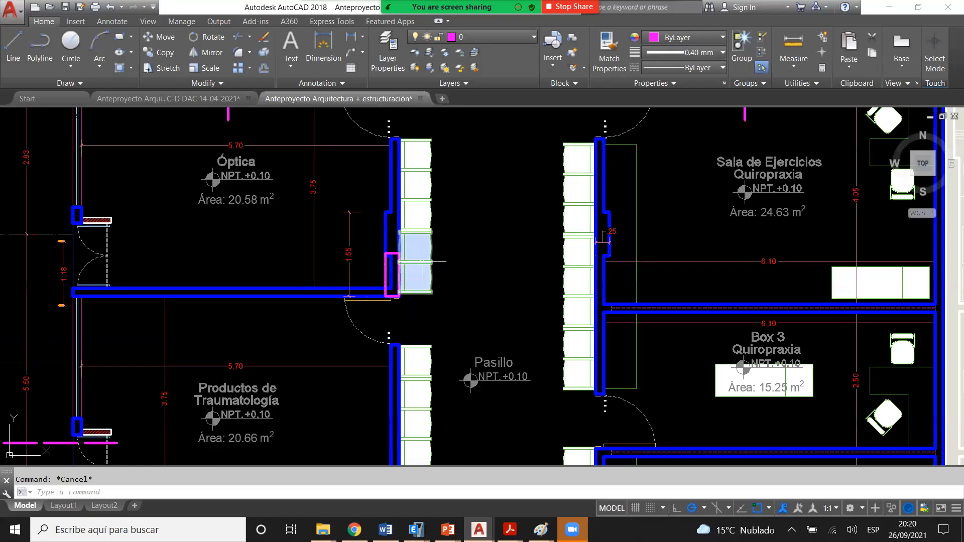
pyautogui.scroll(2, 424, 261)
pyautogui.scroll(2, 353, 258)
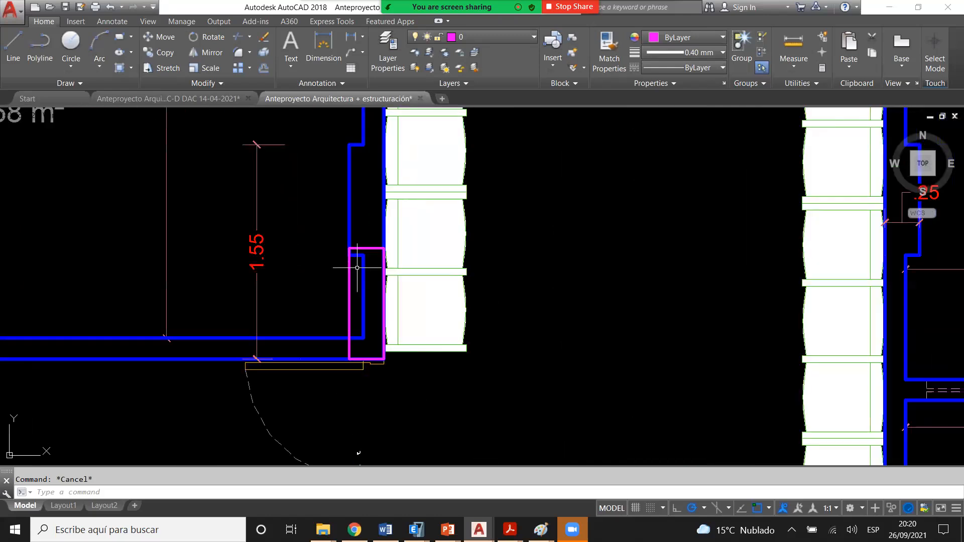
pyautogui.scroll(-2, 354, 267)
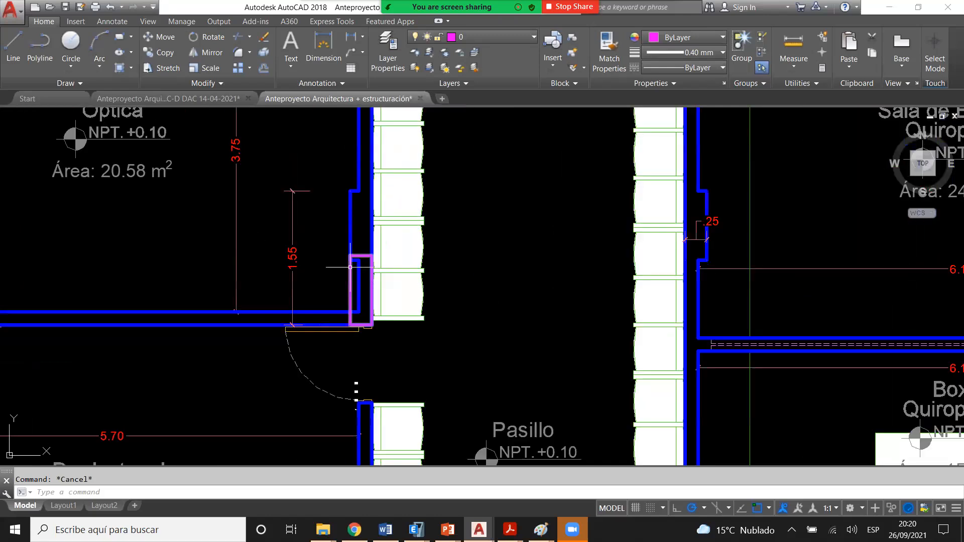
# - Select the relocated rectangle to check its extent against the Óptica corner walls, and clear the selection
pyautogui.scroll(4, 343, 288)
pyautogui.click(355, 295)
pyautogui.click(335, 297)
pyautogui.press('Escape')
pyautogui.scroll(-2, 345, 296)
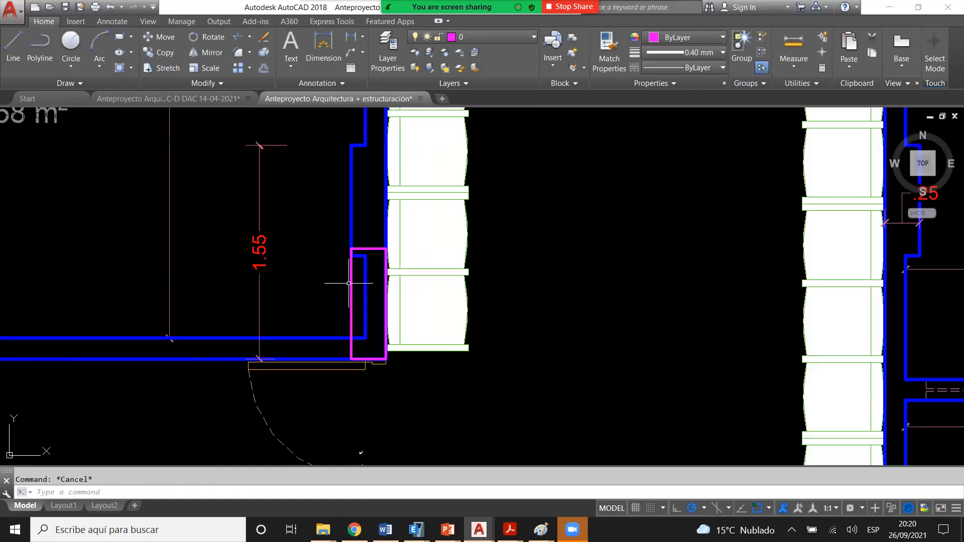
pyautogui.scroll(-2, 321, 314)
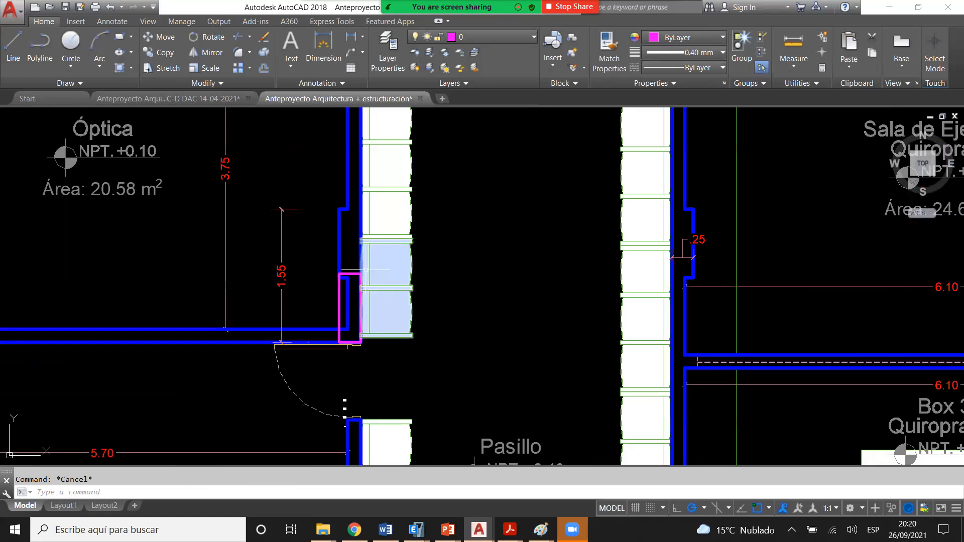
pyautogui.scroll(2, 367, 270)
pyautogui.click(330, 300)
pyautogui.click(308, 318)
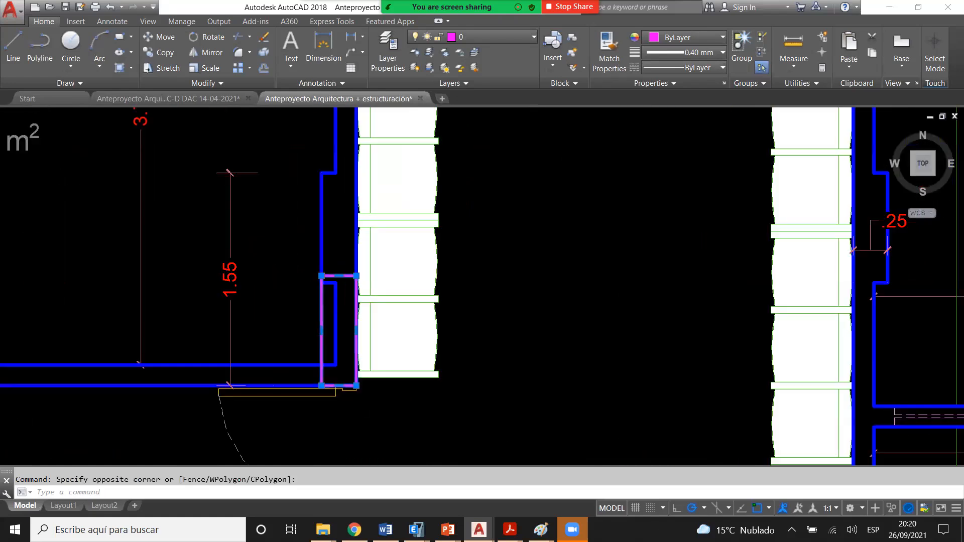
pyautogui.scroll(-3, 321, 314)
pyautogui.press('Escape')
pyautogui.scroll(1, 322, 313)
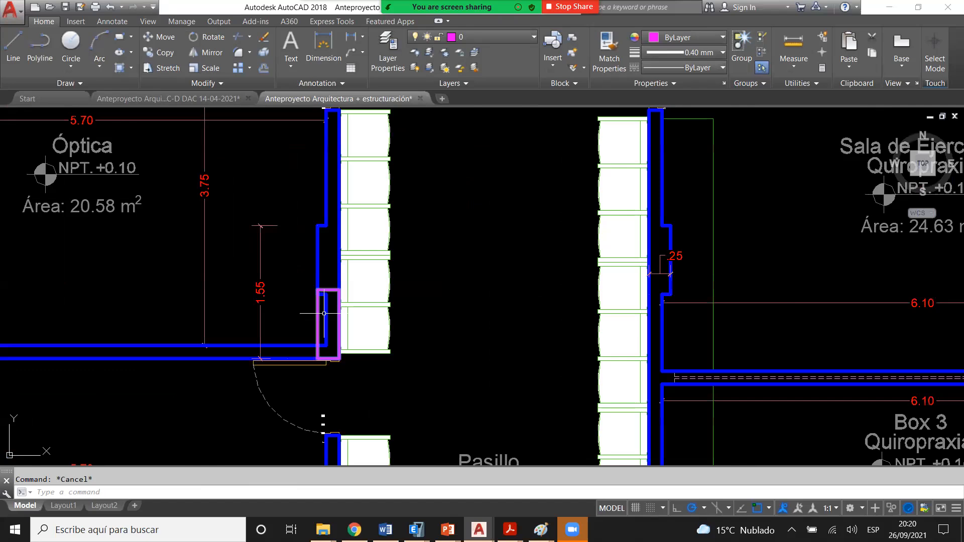
# - Inspect how the rectangle's upper edge meets the original pilaster on the Óptica corridor wall, selecting the rectangle for reference
pyautogui.scroll(2, 324, 314)
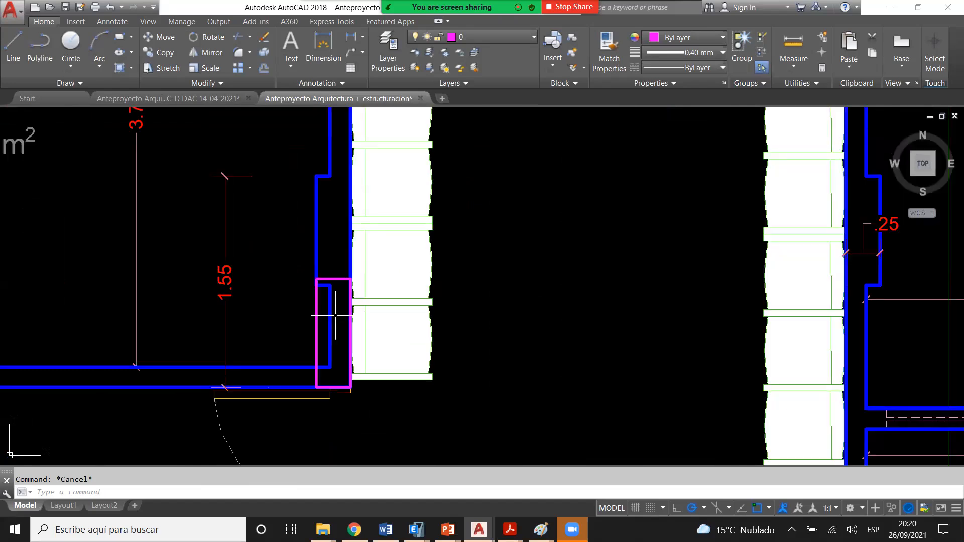
pyautogui.scroll(2, 324, 287)
pyautogui.click(337, 280)
pyautogui.click(331, 259)
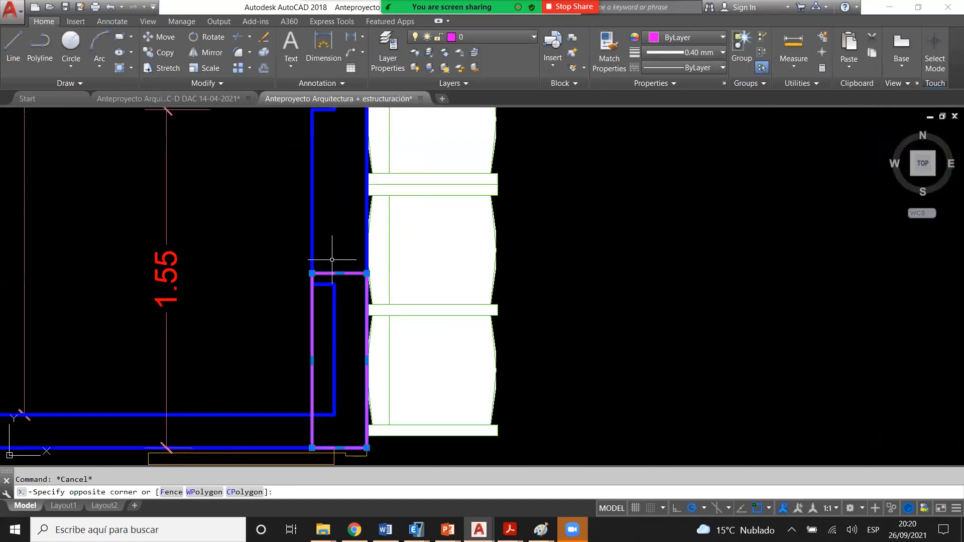
pyautogui.scroll(-2, 312, 281)
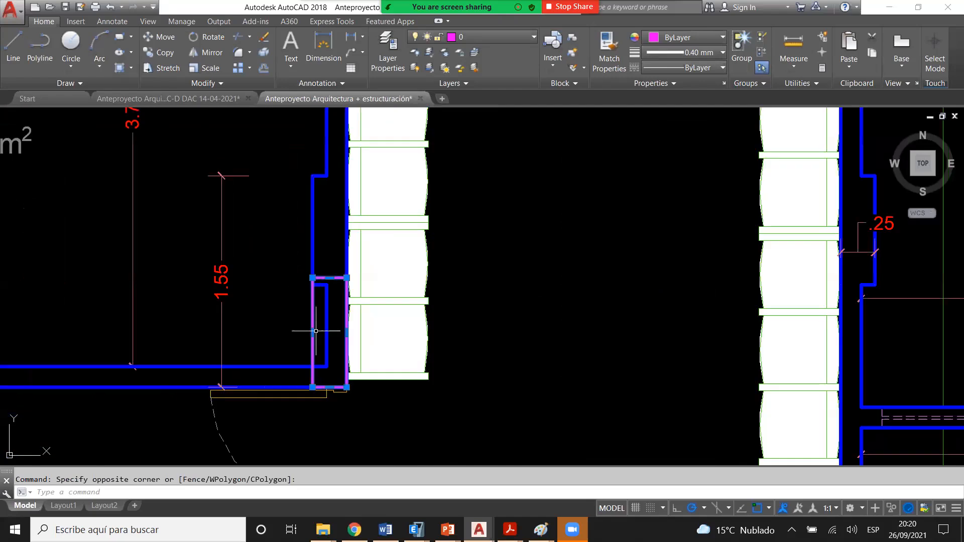
pyautogui.press('Escape')
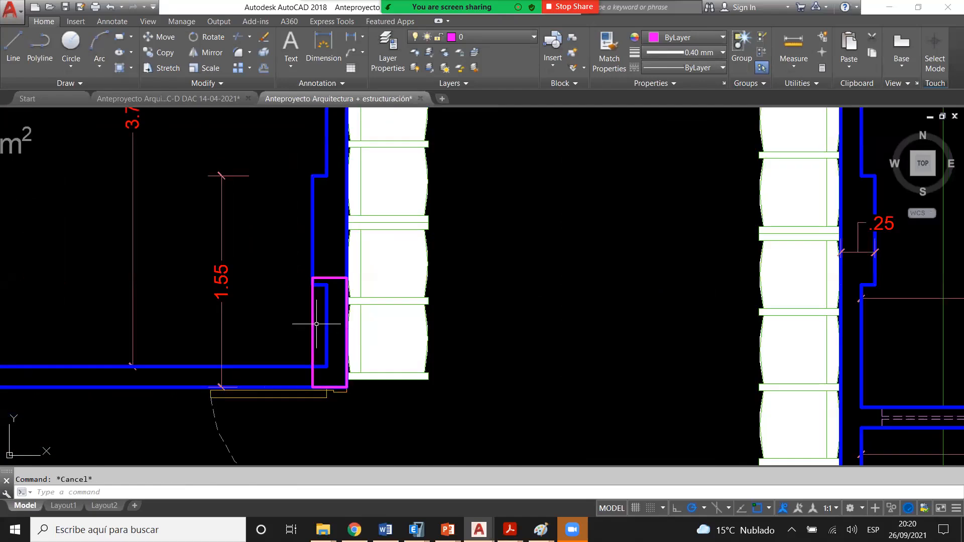
pyautogui.scroll(2, 318, 320)
pyautogui.click(290, 322)
pyautogui.press('Escape')
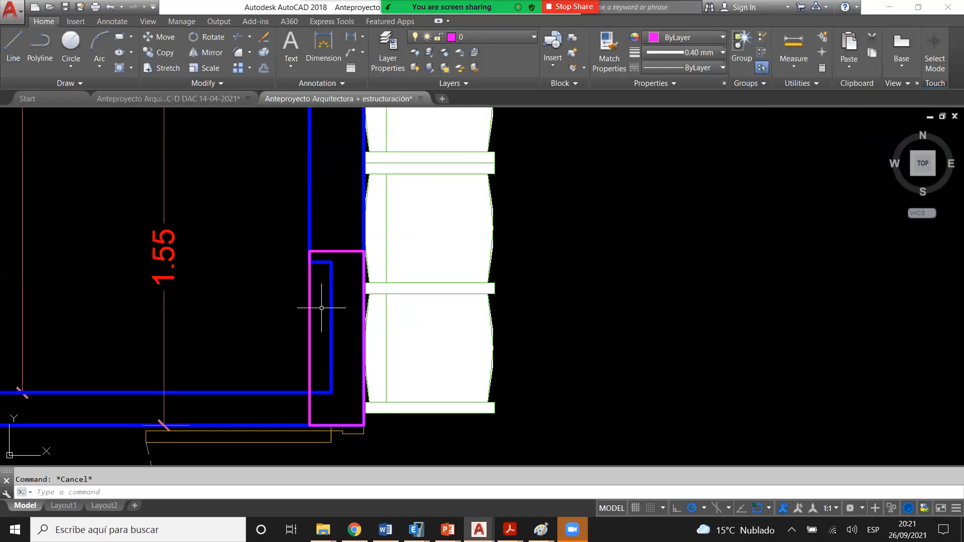
pyautogui.click(351, 257)
pyautogui.press('Escape')
pyautogui.scroll(-2, 334, 311)
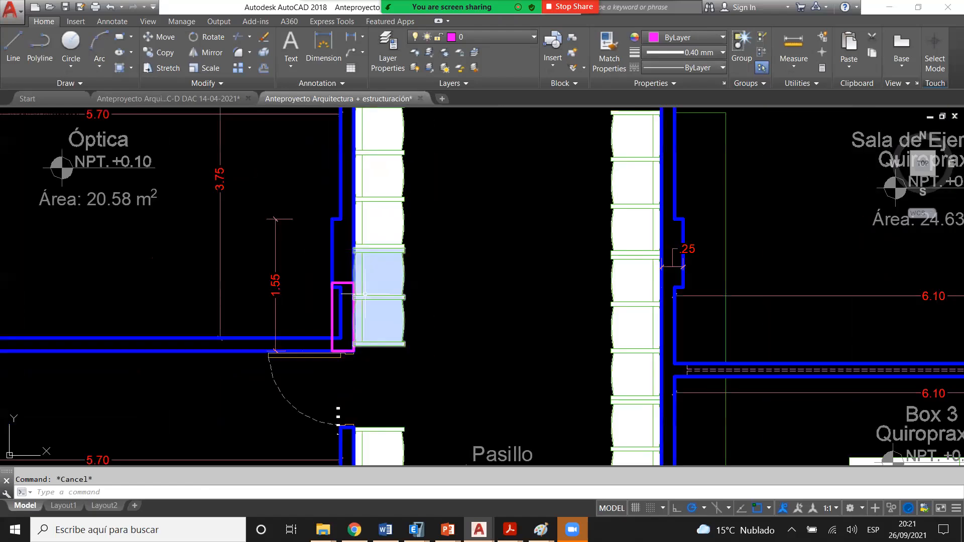
pyautogui.scroll(2, 301, 280)
pyautogui.scroll(3, 351, 294)
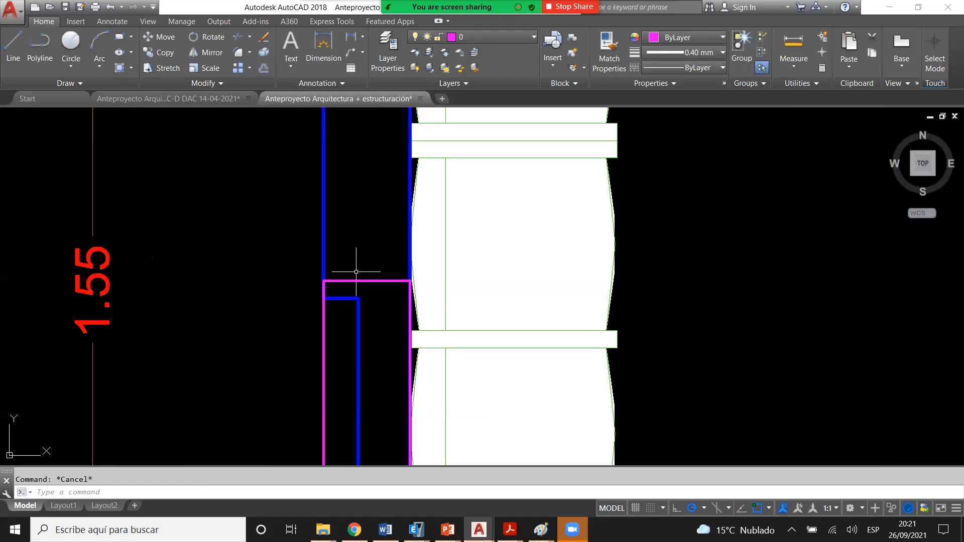
pyautogui.scroll(1, 359, 270)
pyautogui.click(361, 269)
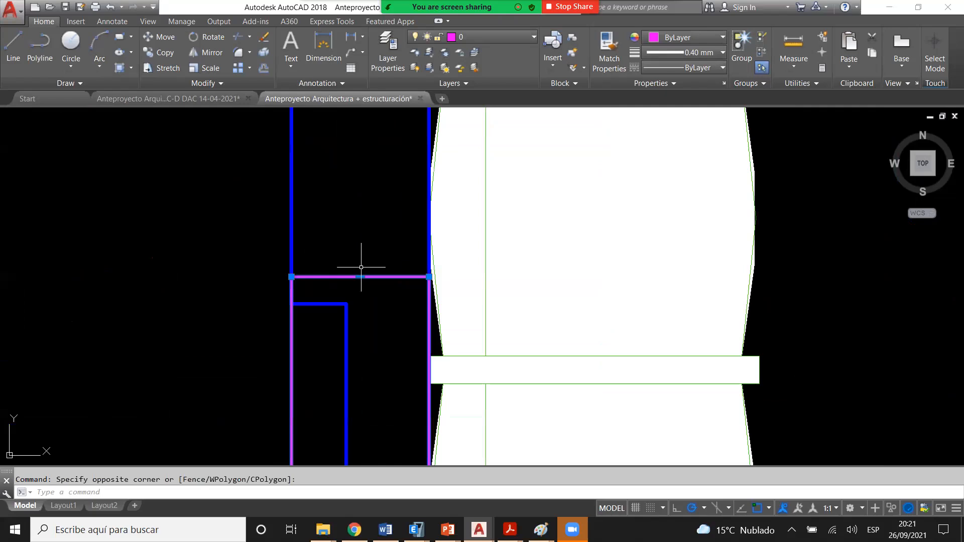
pyautogui.press('Escape')
pyautogui.scroll(-5, 361, 269)
# - Copy the rectangle across the Pasillo onto the Sala de Ejercicios Quiropraxia corridor wall, level with the original and flush with the corridor face
pyautogui.click(369, 271)
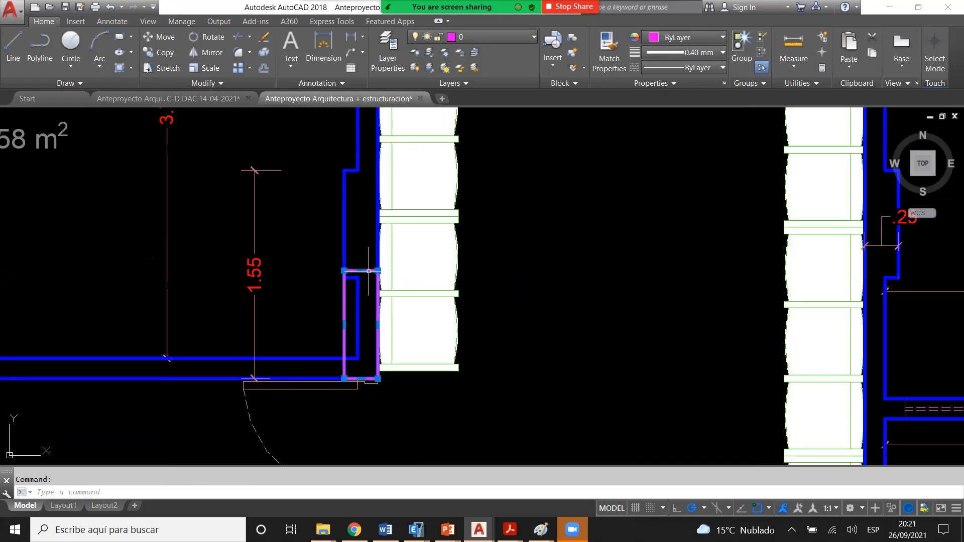
pyautogui.scroll(-2, 334, 271)
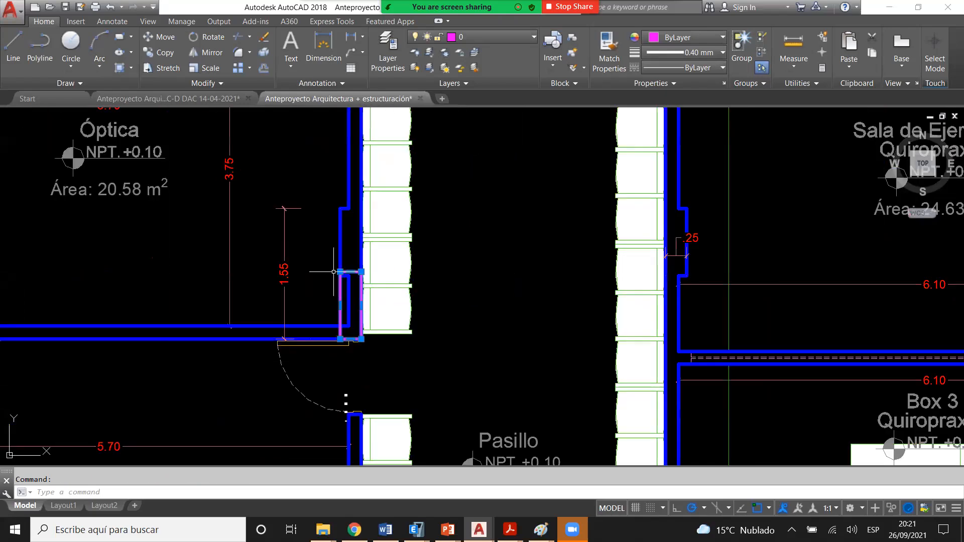
pyautogui.scroll(1, 357, 275)
pyautogui.write('co')
pyautogui.press('Return')
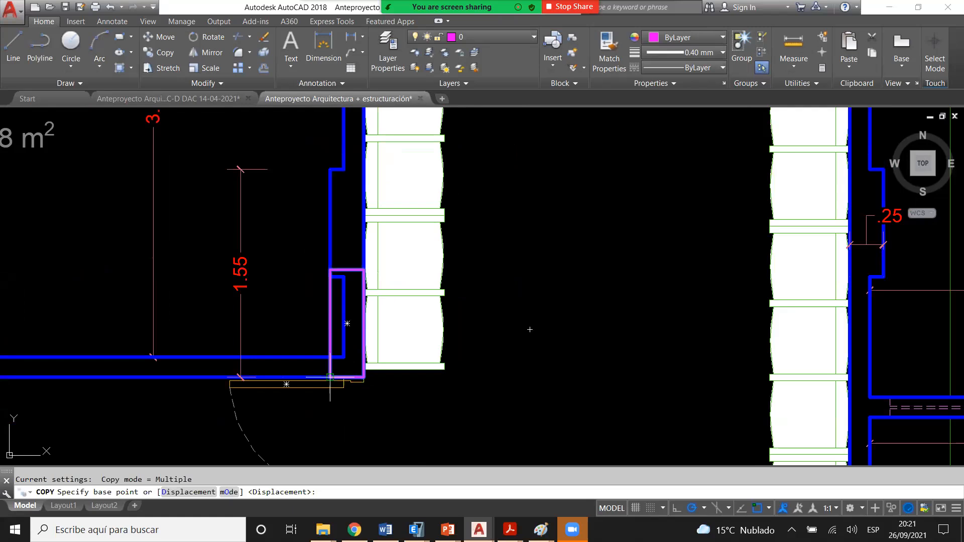
pyautogui.click(330, 377)
pyautogui.scroll(-2, 330, 376)
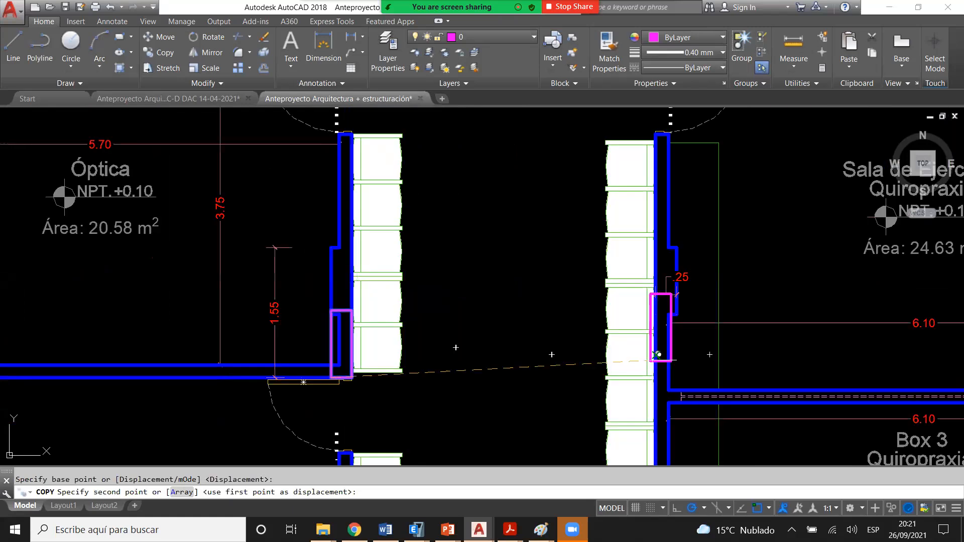
pyautogui.scroll(3, 657, 355)
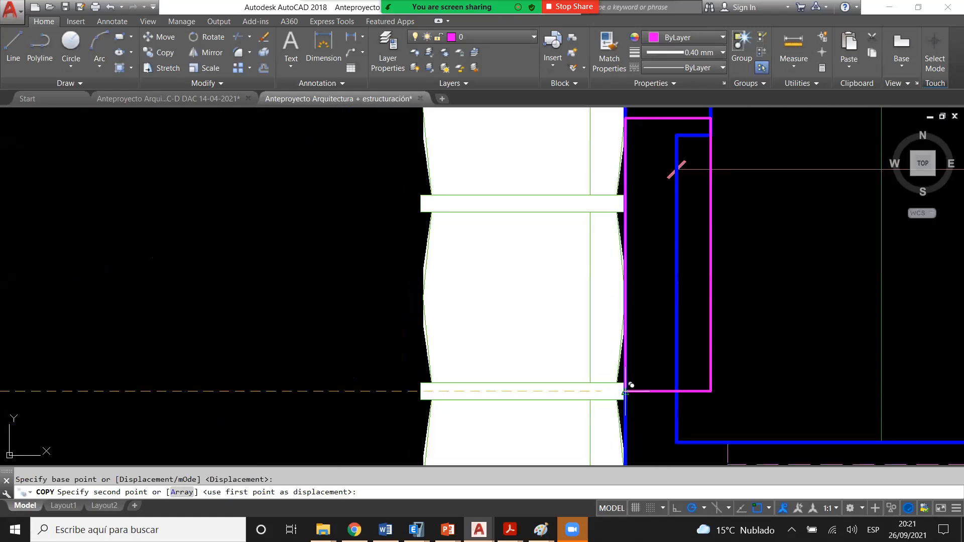
pyautogui.click(631, 385)
pyautogui.scroll(-2, 586, 380)
pyautogui.press('Escape')
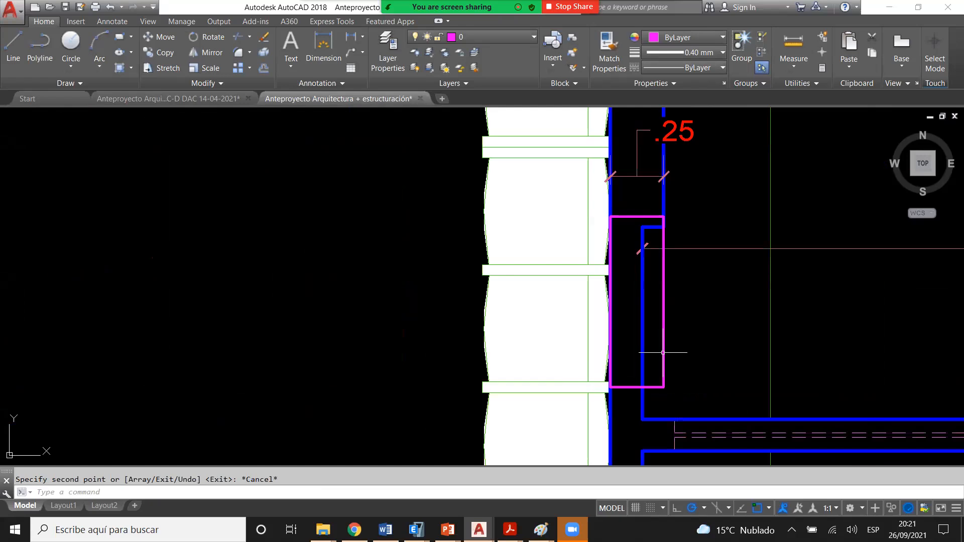
pyautogui.scroll(-2, 617, 338)
pyautogui.scroll(2, 609, 280)
pyautogui.press('Escape')
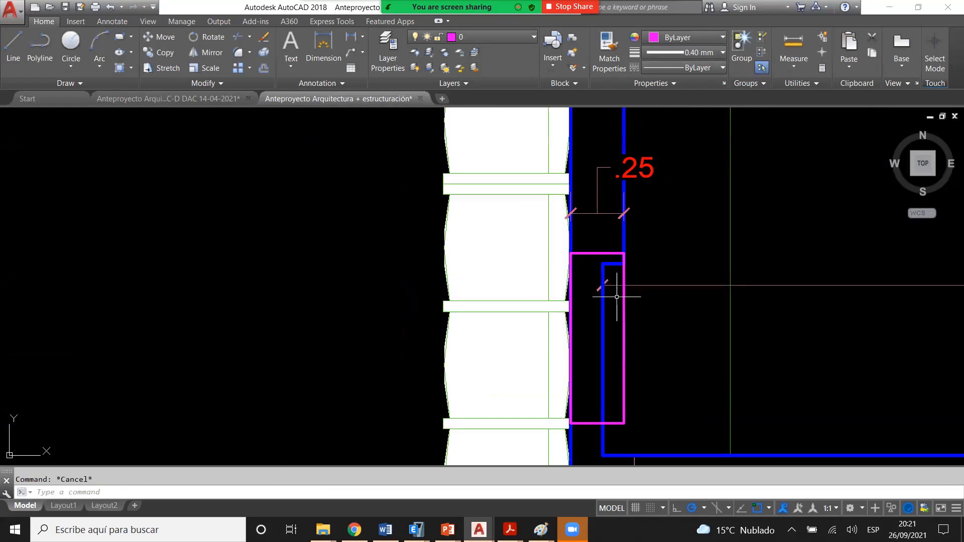
pyautogui.scroll(-3, 616, 296)
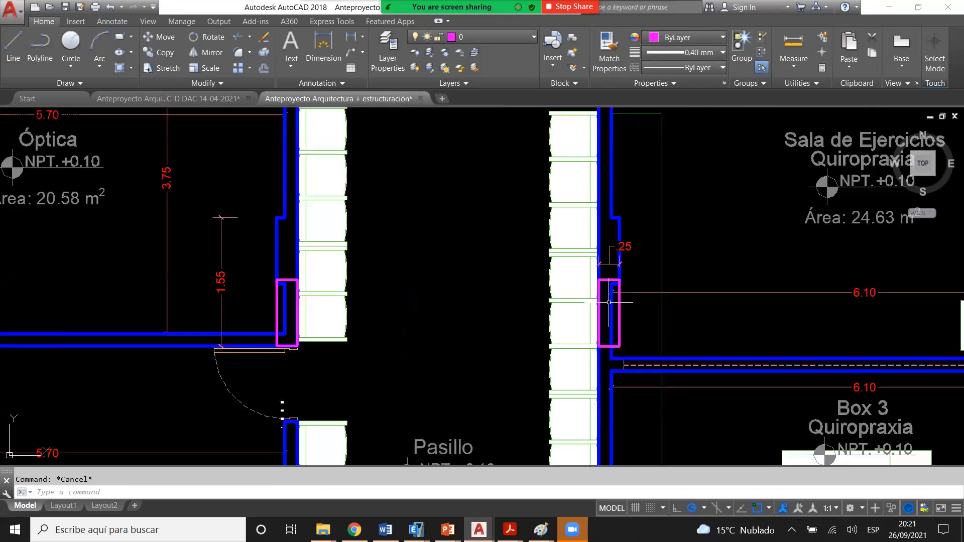
pyautogui.scroll(2, 610, 307)
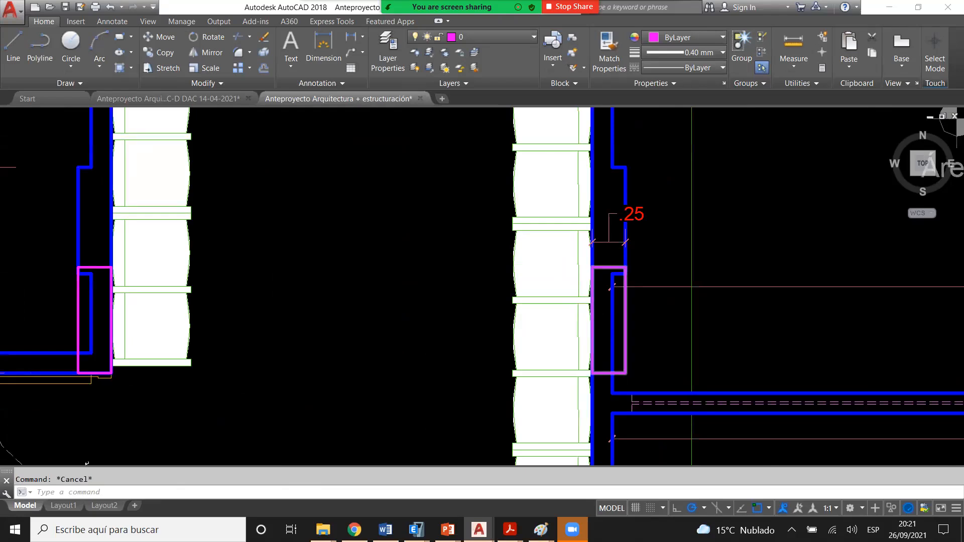
# - Inspect the copied rectangle's fit against the Sala de Ejercicios Quiropraxia pilaster and its alignment across the Pasillo, selecting the copy for reference
pyautogui.scroll(-3, 608, 320)
pyautogui.scroll(8, 601, 284)
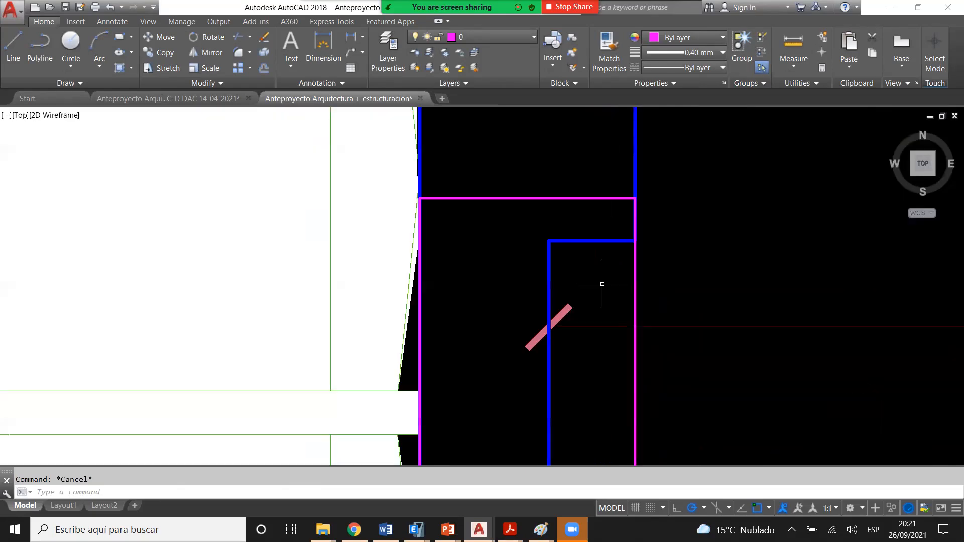
pyautogui.scroll(-8, 602, 283)
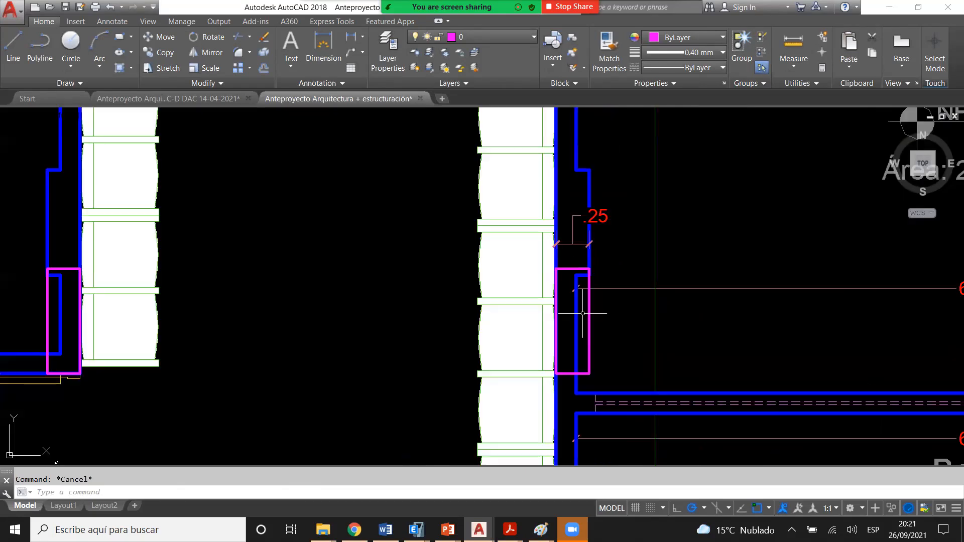
pyautogui.scroll(-2, 586, 297)
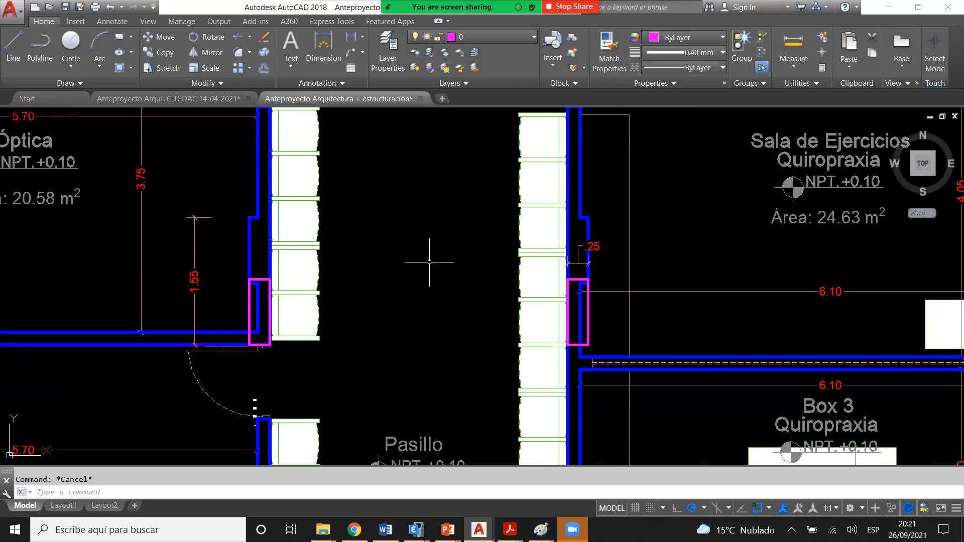
pyautogui.scroll(2, 591, 288)
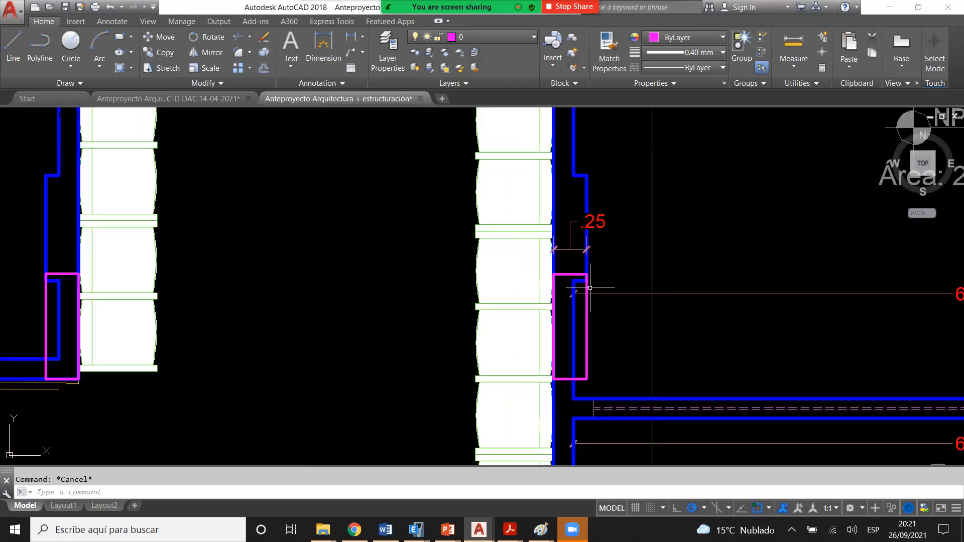
pyautogui.click(592, 316)
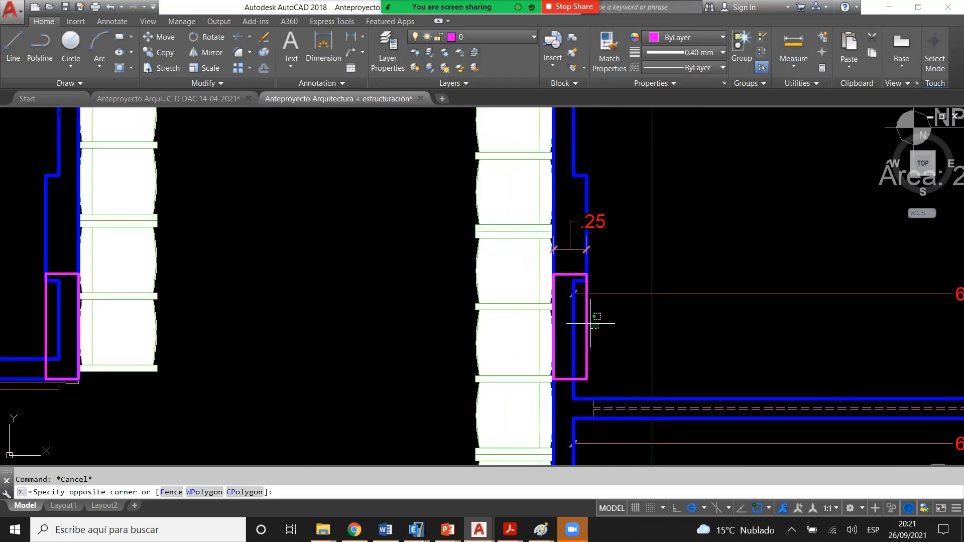
pyautogui.click(586, 321)
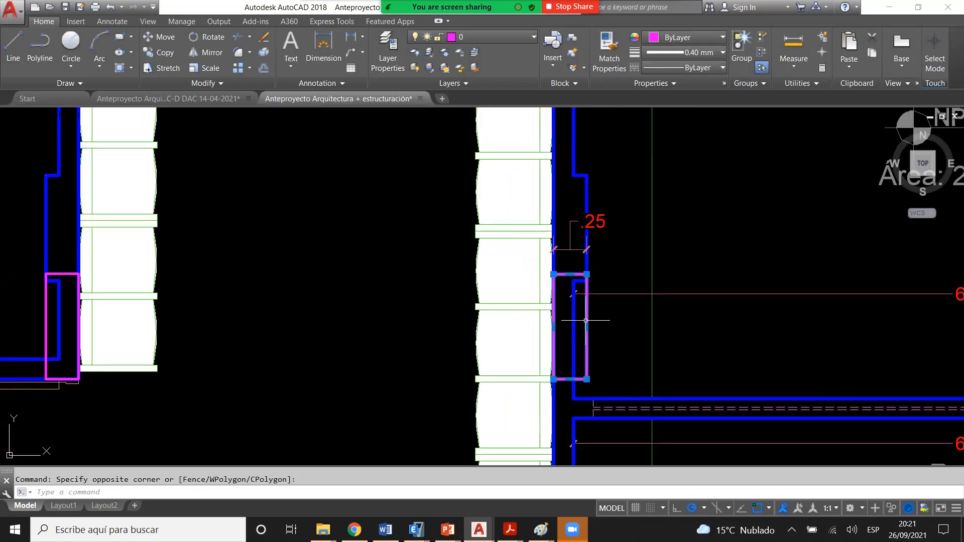
pyautogui.press('Escape')
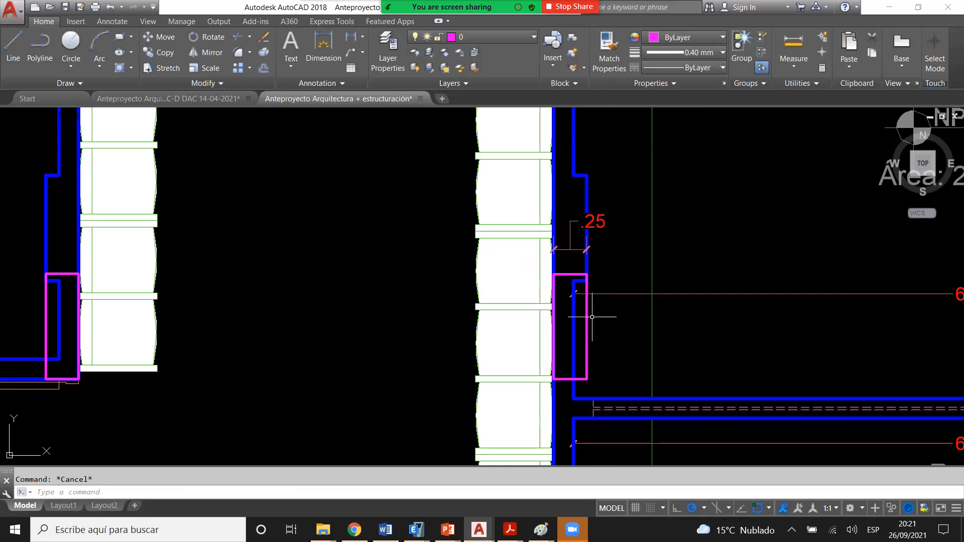
pyautogui.scroll(-2, 604, 315)
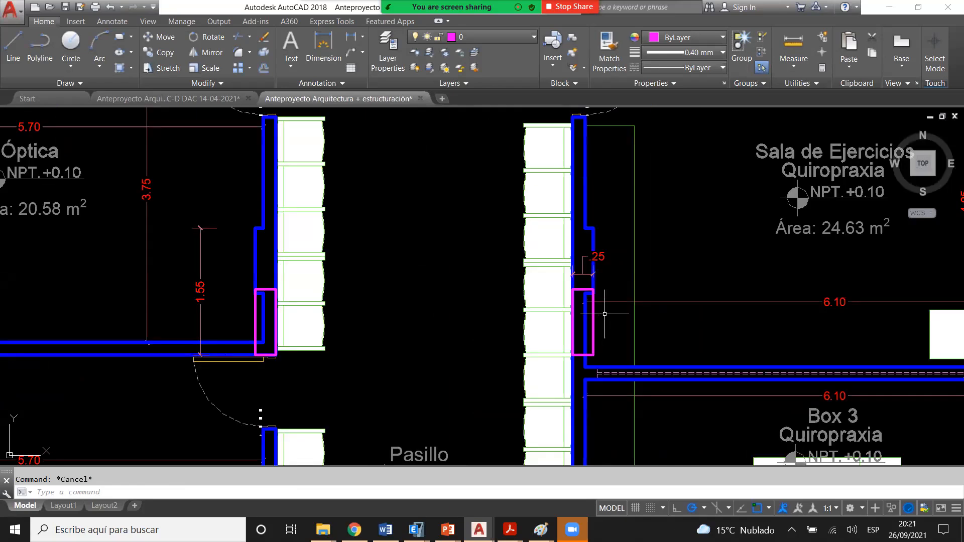
pyautogui.scroll(-2, 604, 314)
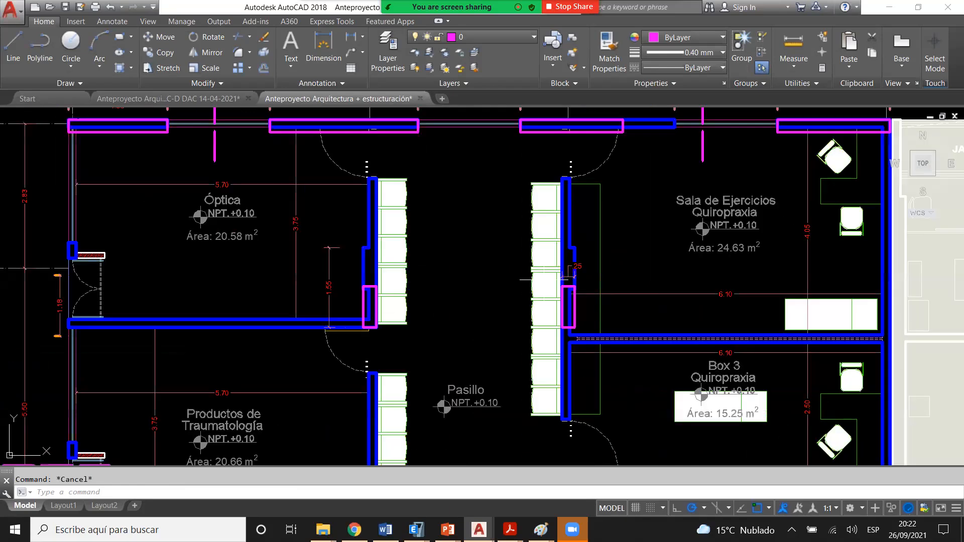
# - Add a linear dimension across the width of the magenta rectangle at the Óptica corridor corner, just above its upper edge
pyautogui.moveTo(139, 311); pyautogui.dragTo(288, 302, button='middle')
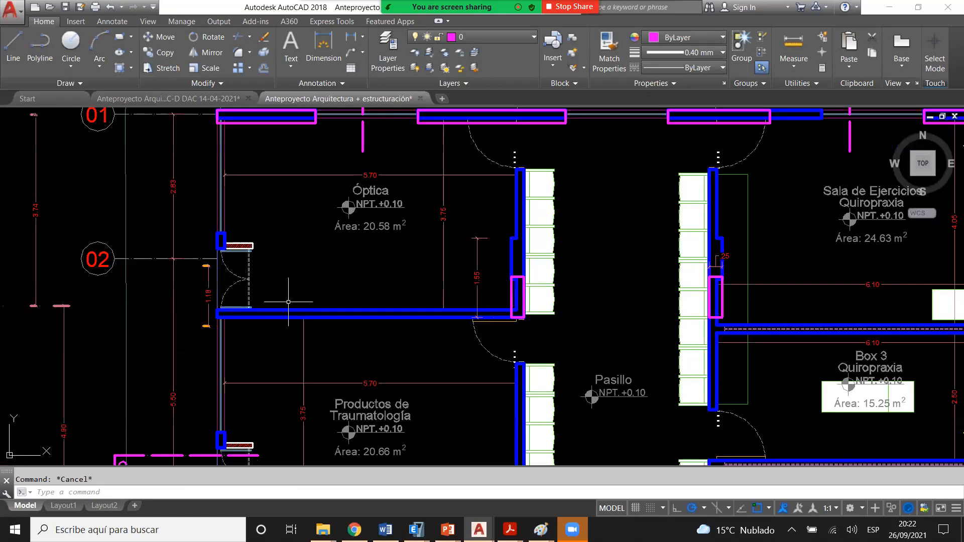
pyautogui.press('space')
pyautogui.scroll(6, 524, 278)
pyautogui.click(440, 269)
pyautogui.click(523, 269)
pyautogui.click(488, 247)
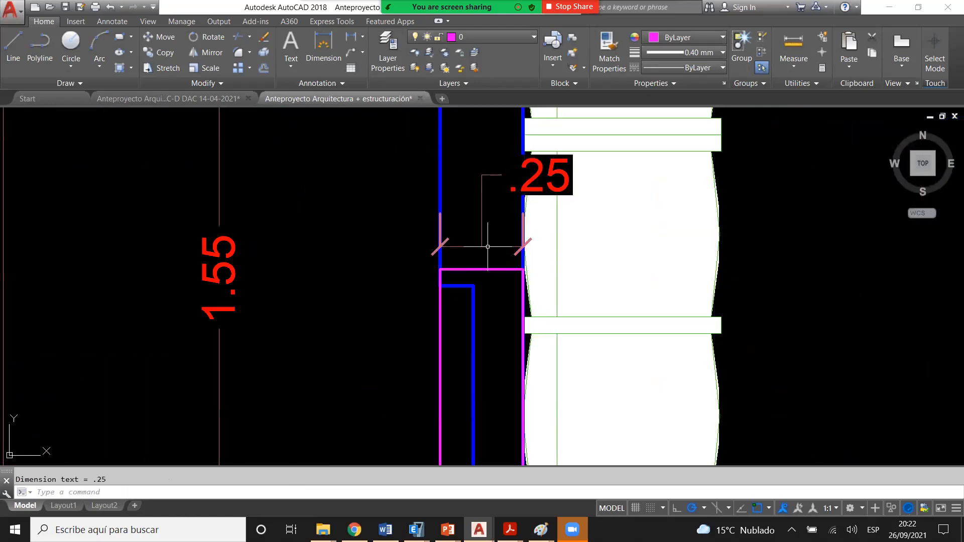
# - Add a vertical linear dimension along the length of the Óptica corner rectangle, placed on the room side
pyautogui.scroll(-2, 471, 250)
pyautogui.press('space')
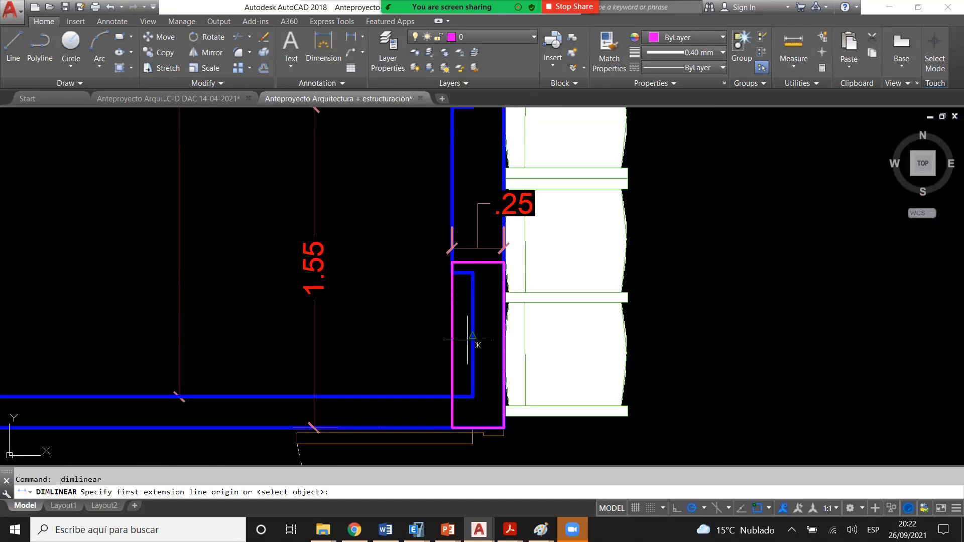
pyautogui.click(452, 262)
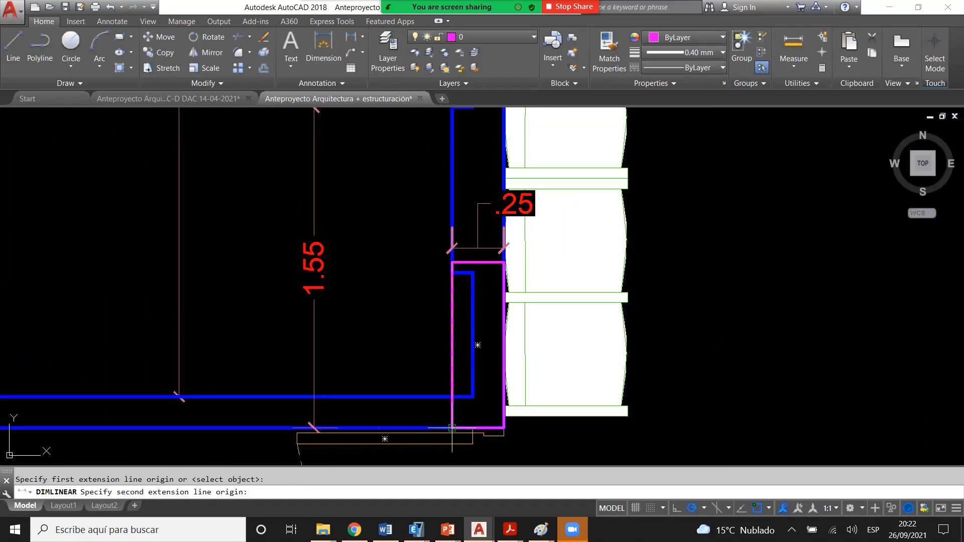
pyautogui.click(452, 428)
pyautogui.click(416, 346)
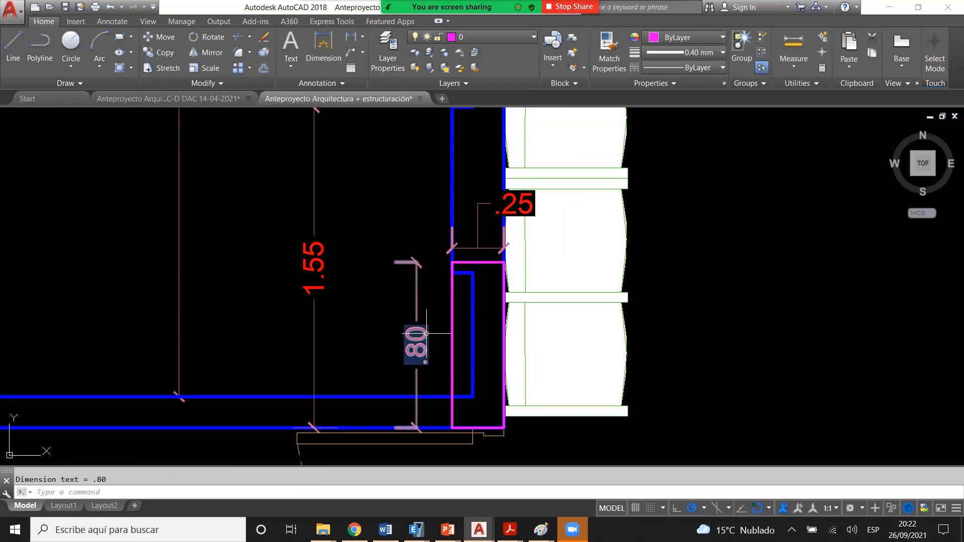
# - Delete both the width and length dimensions from the magenta rectangle at the Óptica corner
pyautogui.scroll(2, 427, 348)
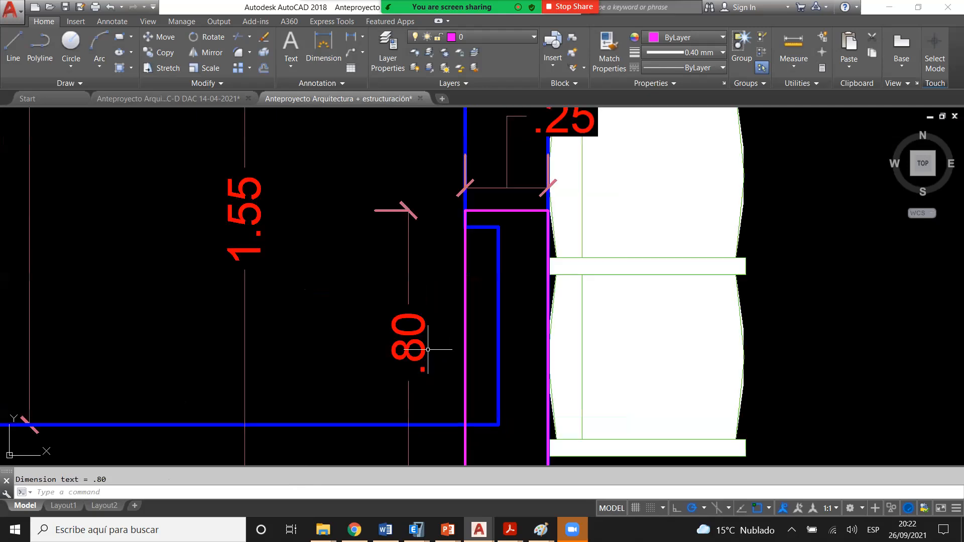
pyautogui.scroll(-2, 408, 334)
pyautogui.press('Escape')
pyautogui.click(427, 345)
pyautogui.click(404, 330)
pyautogui.click(475, 221)
pyautogui.click(469, 201)
pyautogui.press('Delete')
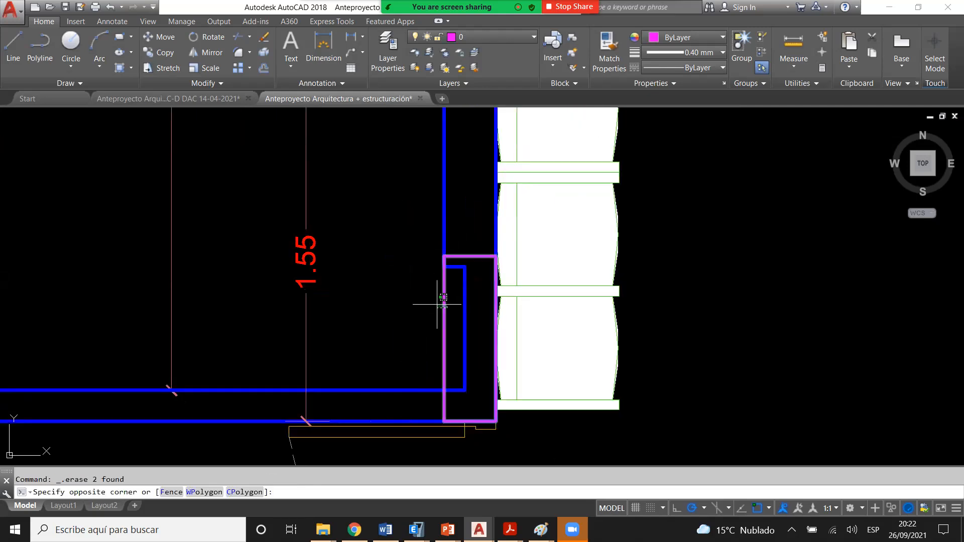
pyautogui.press('Escape')
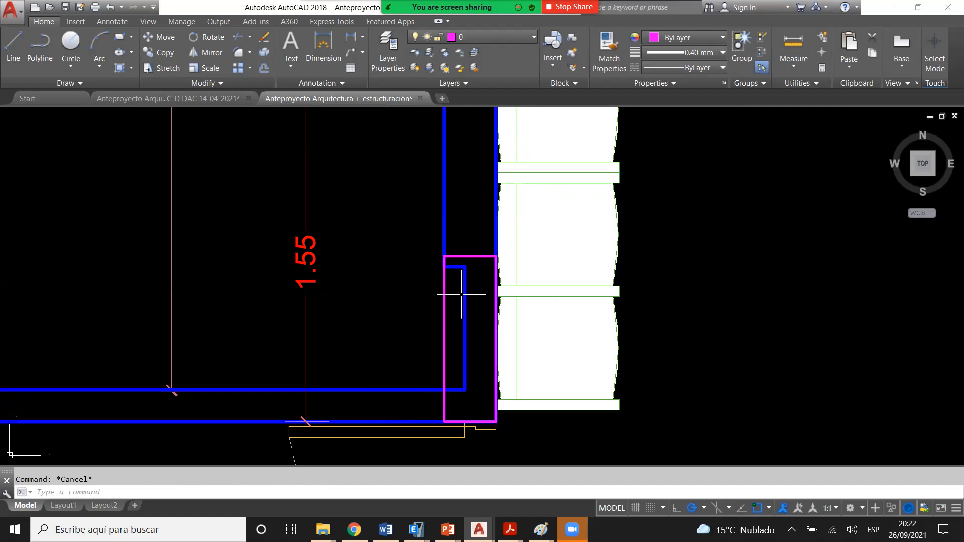
pyautogui.click(454, 320)
pyautogui.click(425, 311)
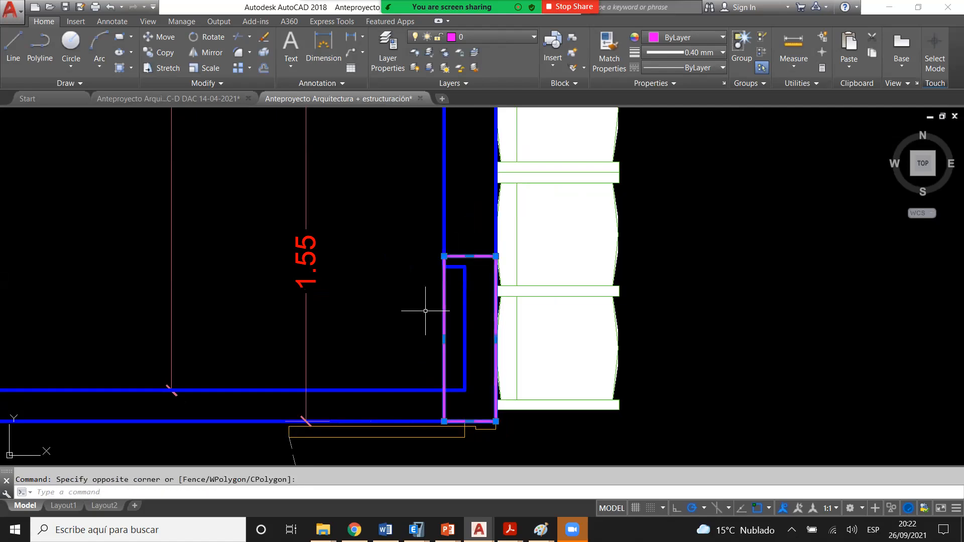
pyautogui.press('Escape')
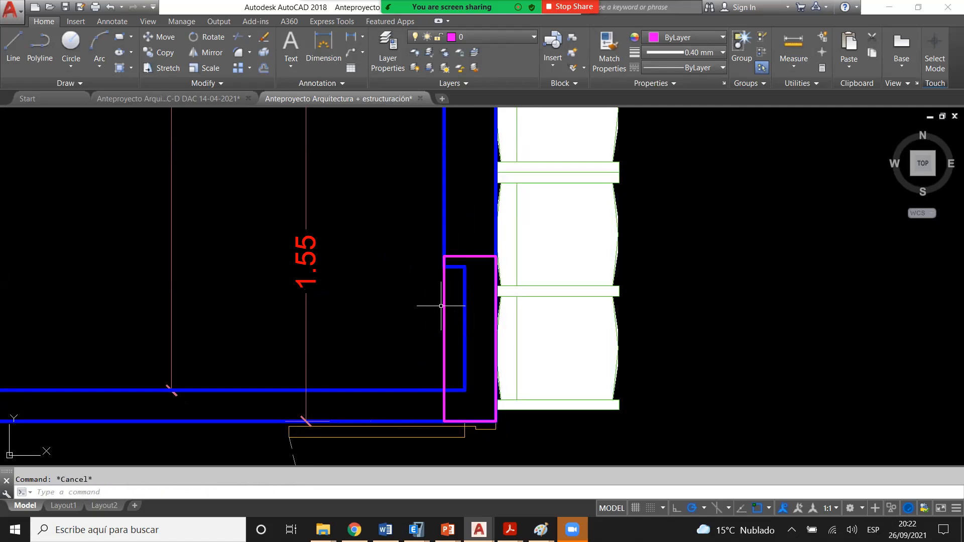
pyautogui.scroll(-4, 440, 306)
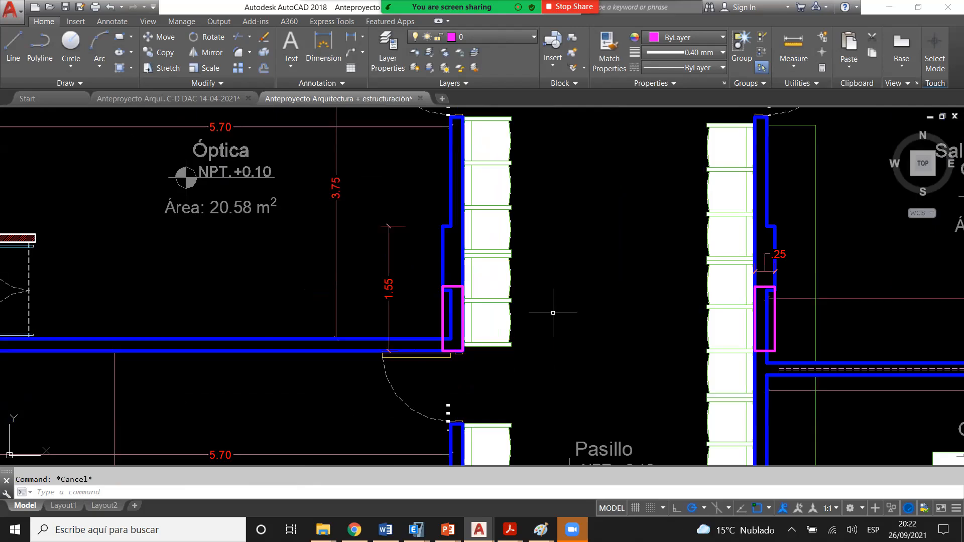
pyautogui.scroll(4, 475, 294)
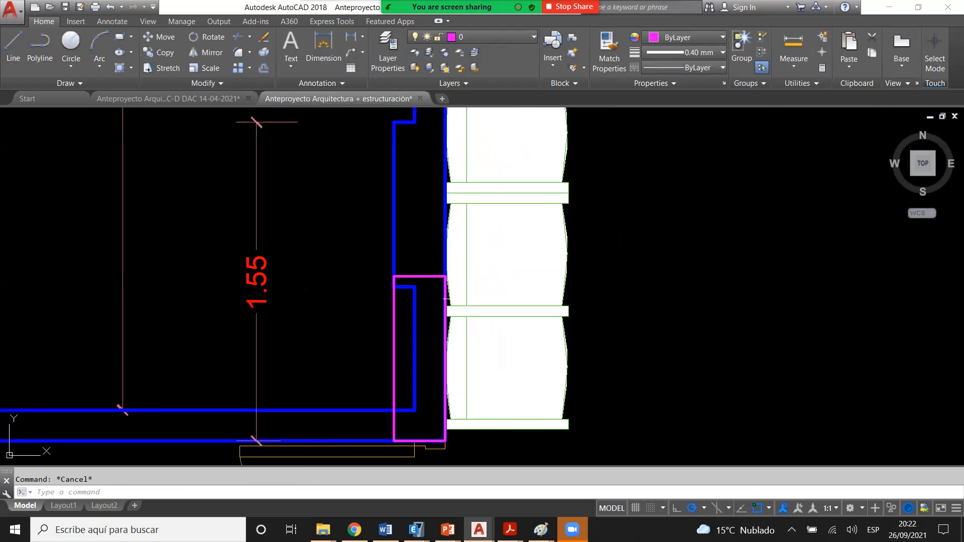
pyautogui.click(343, 259)
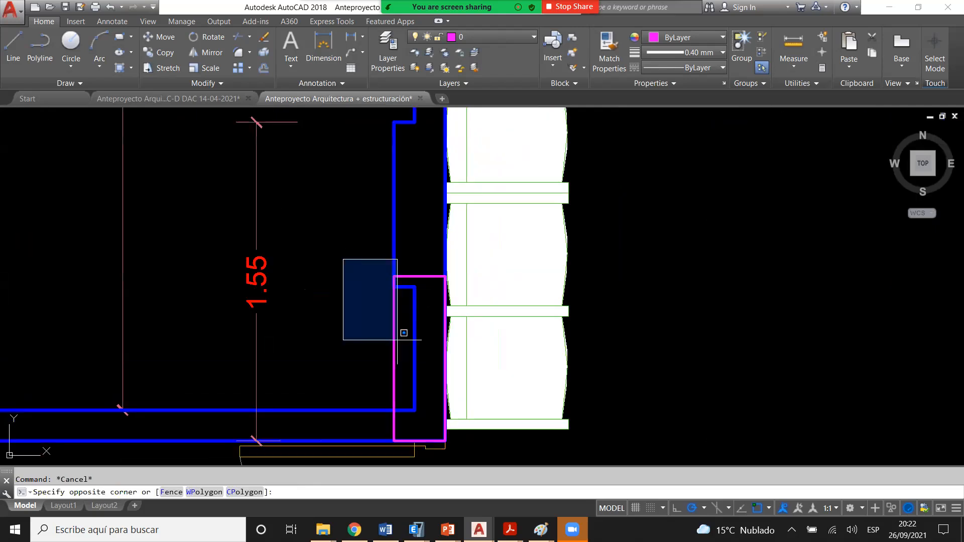
pyautogui.press('Escape')
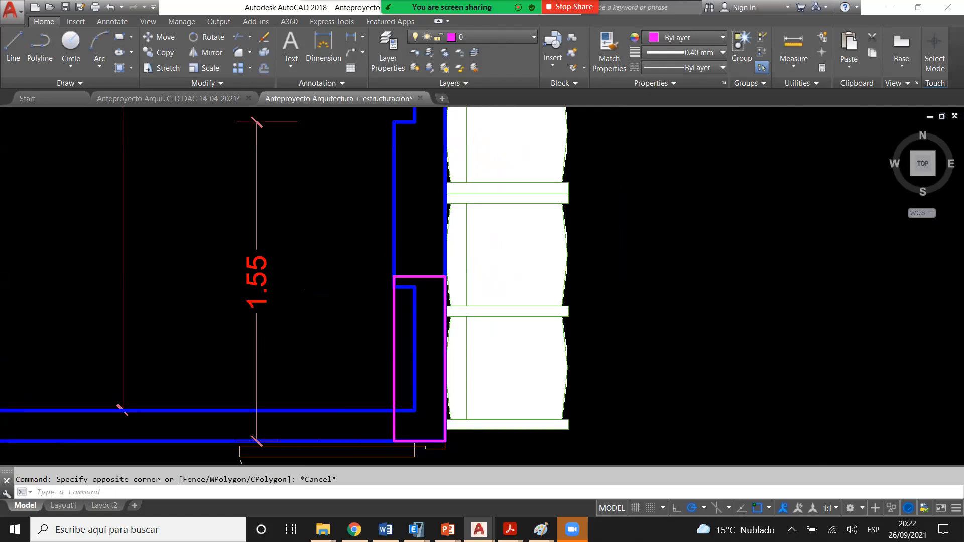
# - Add a vertical linear dimension from the axis 01 wall column near axis B to the middle of the magenta column at Óptica's corridor corner
pyautogui.scroll(-4, 431, 309)
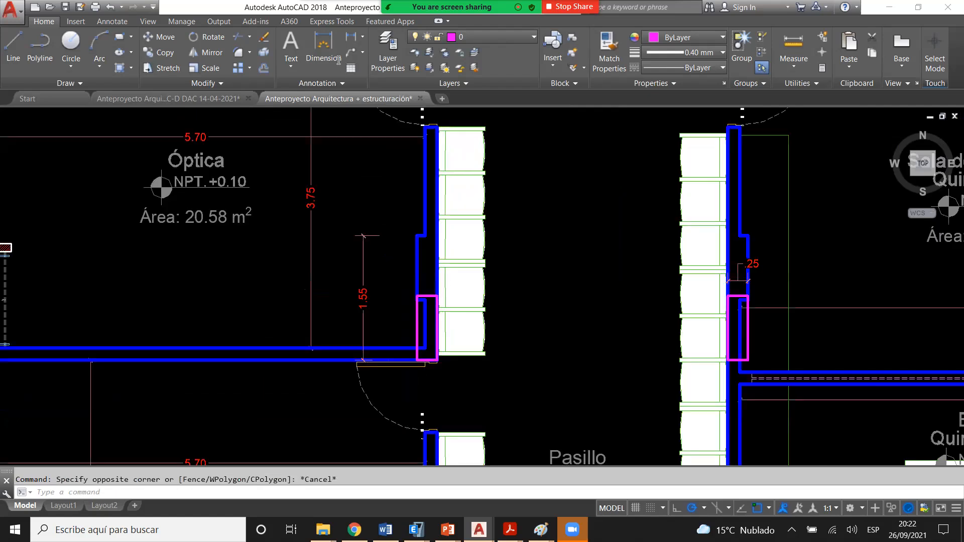
pyautogui.scroll(-2, 431, 309)
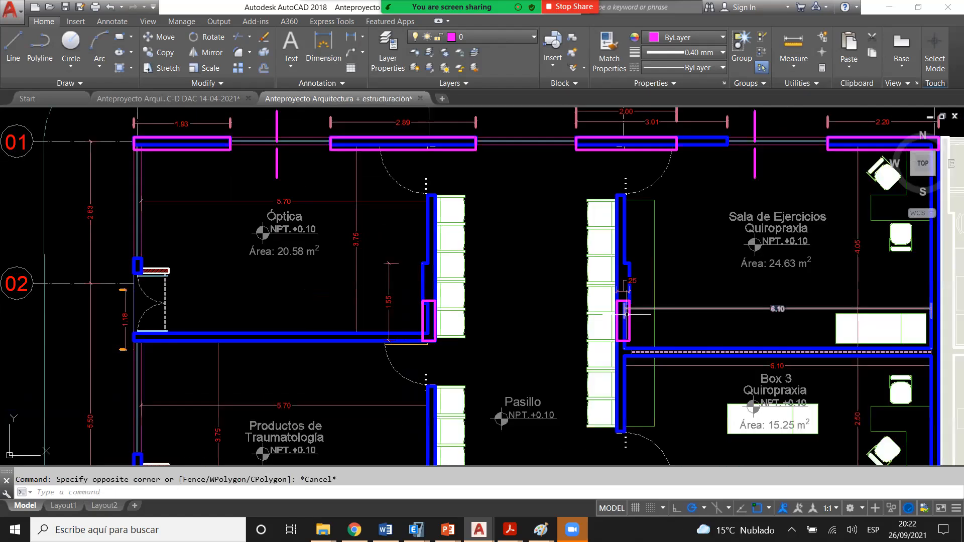
pyautogui.scroll(-2, 494, 272)
pyautogui.click(323, 47)
pyautogui.scroll(2, 454, 206)
pyautogui.scroll(3, 483, 192)
pyautogui.click(483, 193)
pyautogui.scroll(-2, 483, 192)
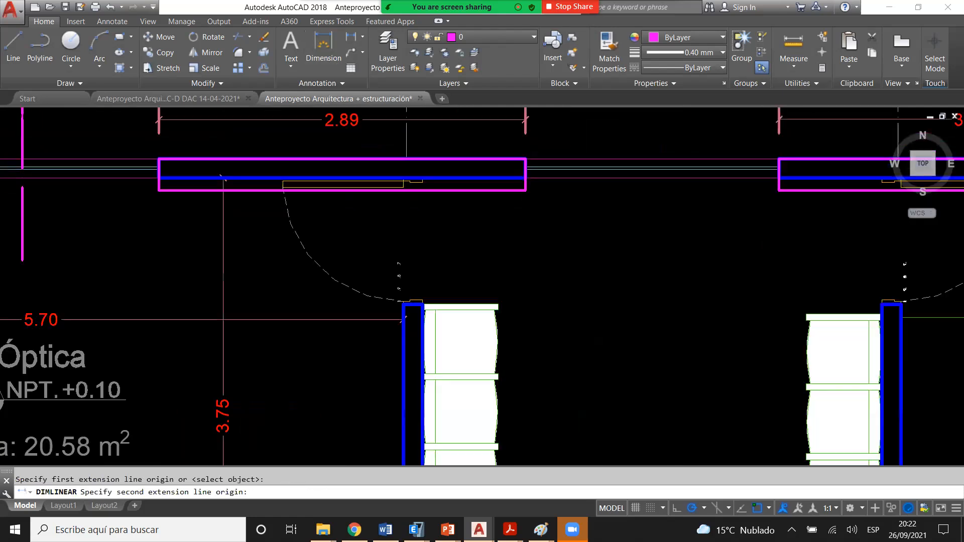
pyautogui.scroll(-2, 525, 178)
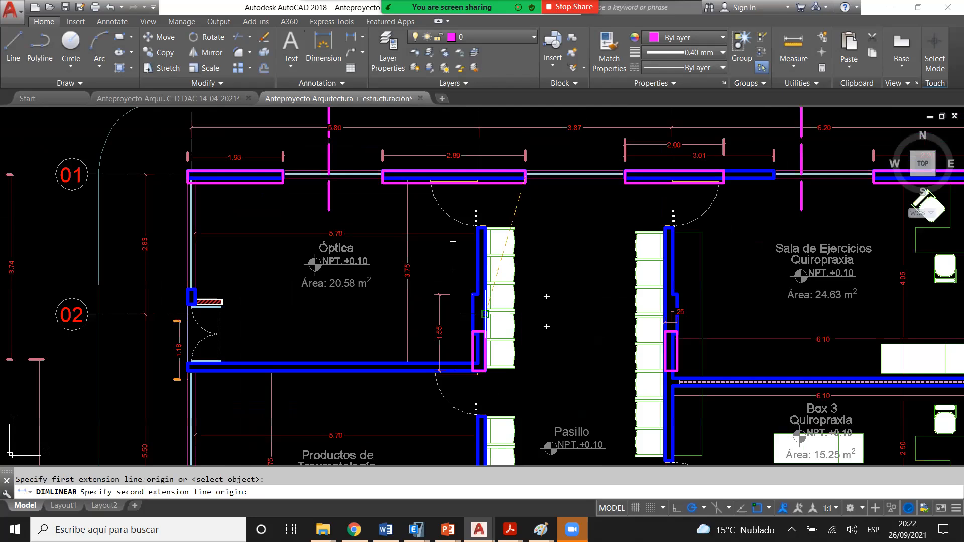
pyautogui.click(472, 331)
pyautogui.scroll(2, 472, 333)
# - Add a vertical linear dimension outside the axis A façade from the magenta column's mid-height level down to axis 03
pyautogui.scroll(-2, 237, 251)
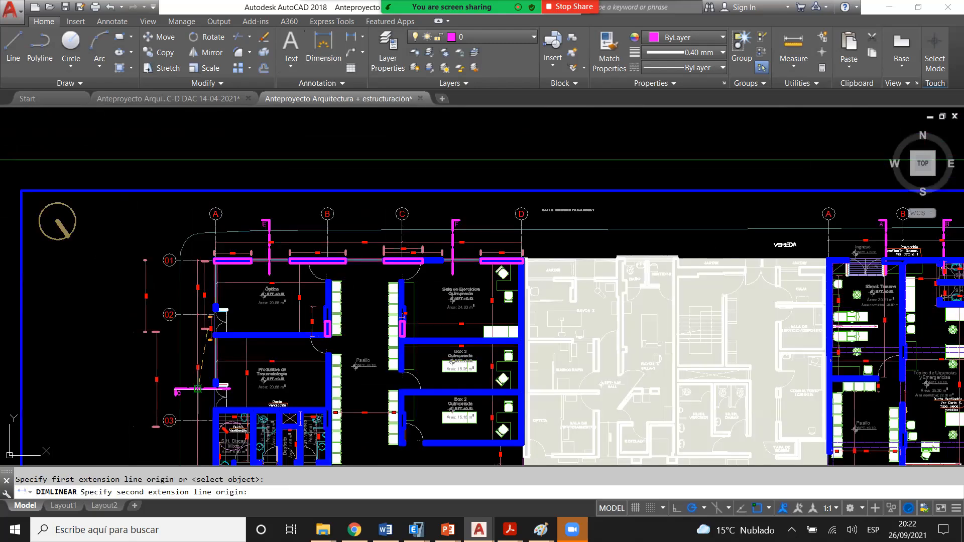
pyautogui.scroll(5, 217, 420)
pyautogui.click(176, 421)
pyautogui.scroll(4, 176, 241)
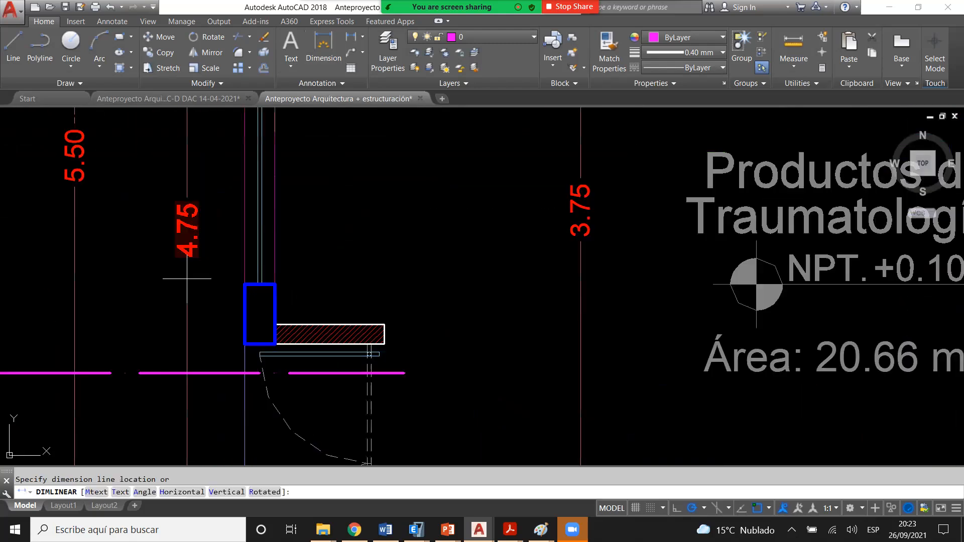
pyautogui.click(160, 299)
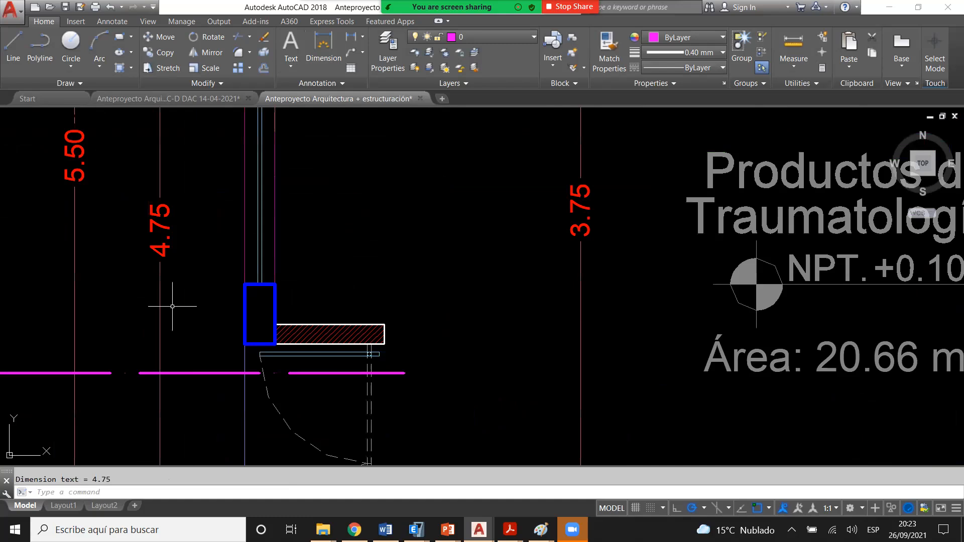
pyautogui.scroll(-2, 172, 306)
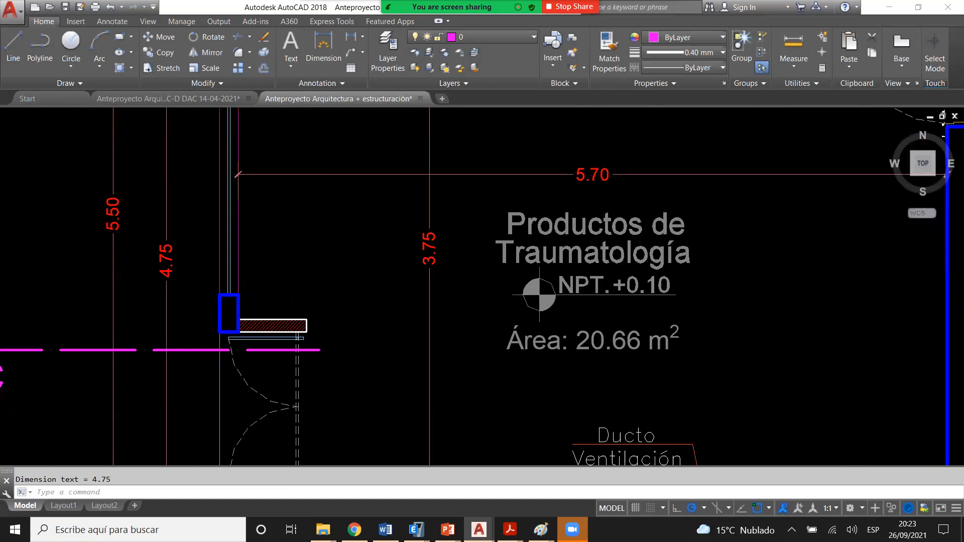
pyautogui.scroll(-2, 176, 313)
pyautogui.press('Escape')
pyautogui.moveTo(188, 243)
pyautogui.mouseDown(button='middle')
pyautogui.moveTo(202, 305)
pyautogui.moveTo(164, 291)
pyautogui.mouseUp(button='middle')
pyautogui.click(202, 305)
pyautogui.press('Escape')
pyautogui.press('Escape')
pyautogui.scroll(-2, 167, 292)
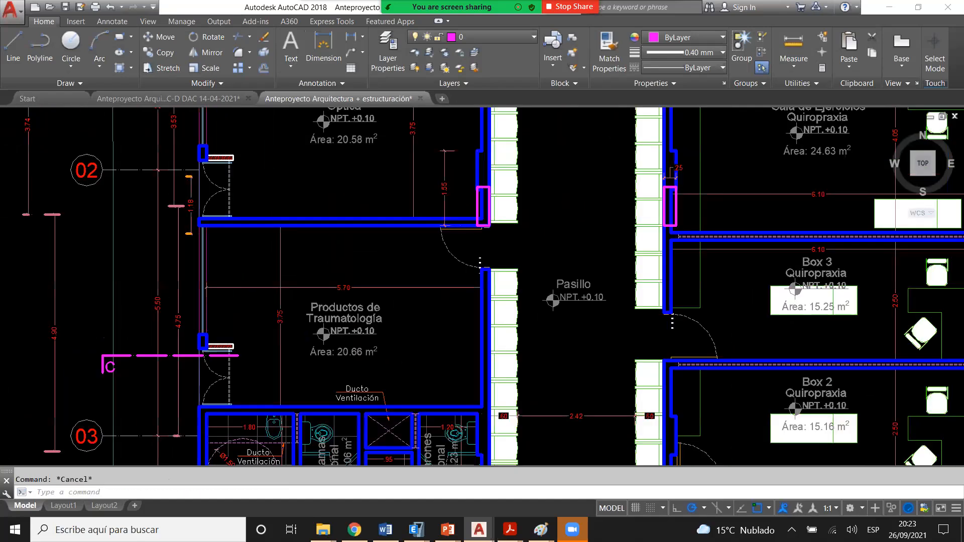
pyautogui.moveTo(675, 196)
pyautogui.mouseDown(button='middle')
pyautogui.moveTo(560, 236)
pyautogui.moveTo(559, 275)
pyautogui.mouseUp(button='middle')
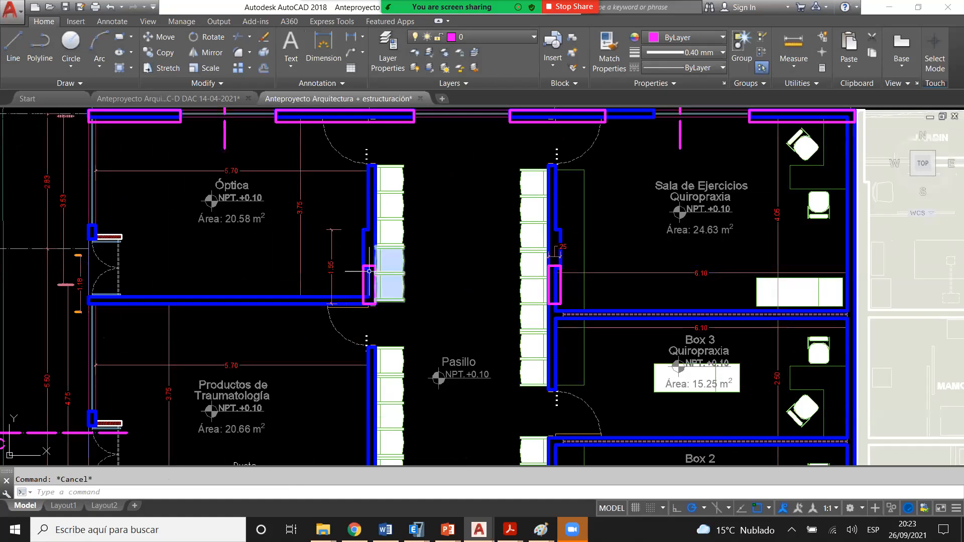
pyautogui.scroll(2, 364, 271)
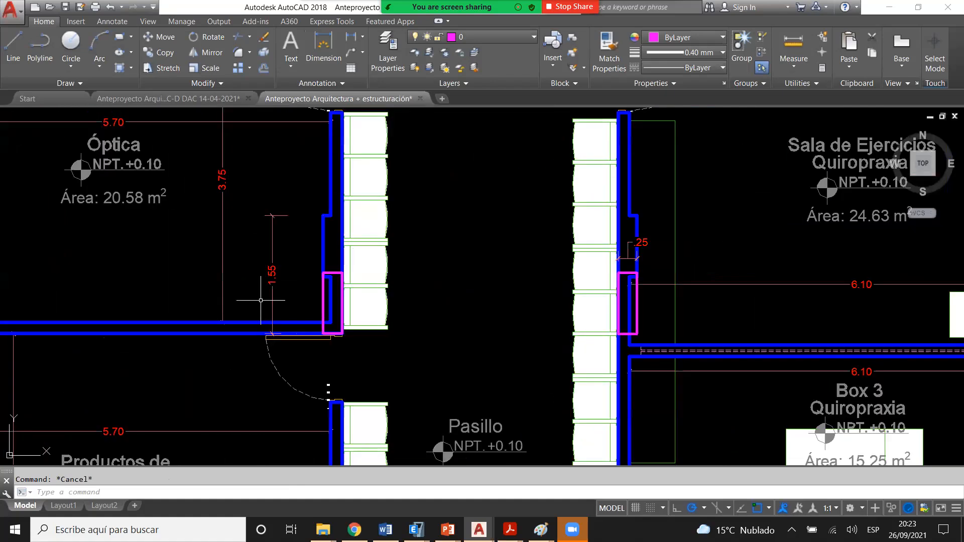
pyautogui.scroll(-4, 515, 311)
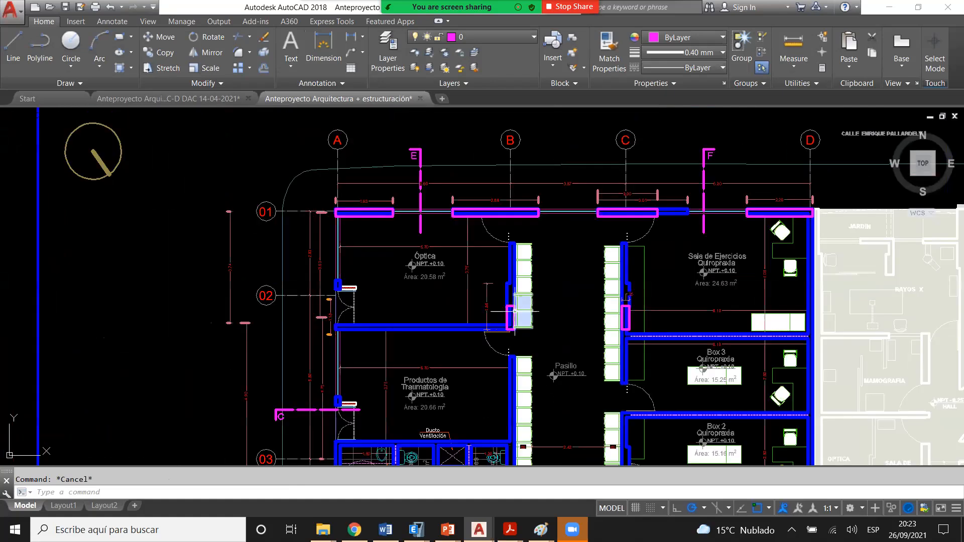
# - Copy the magenta column at Óptica's corridor corner to the axis A end of the same wall, matching the outer wall corner
pyautogui.scroll(4, 514, 312)
pyautogui.click(508, 320)
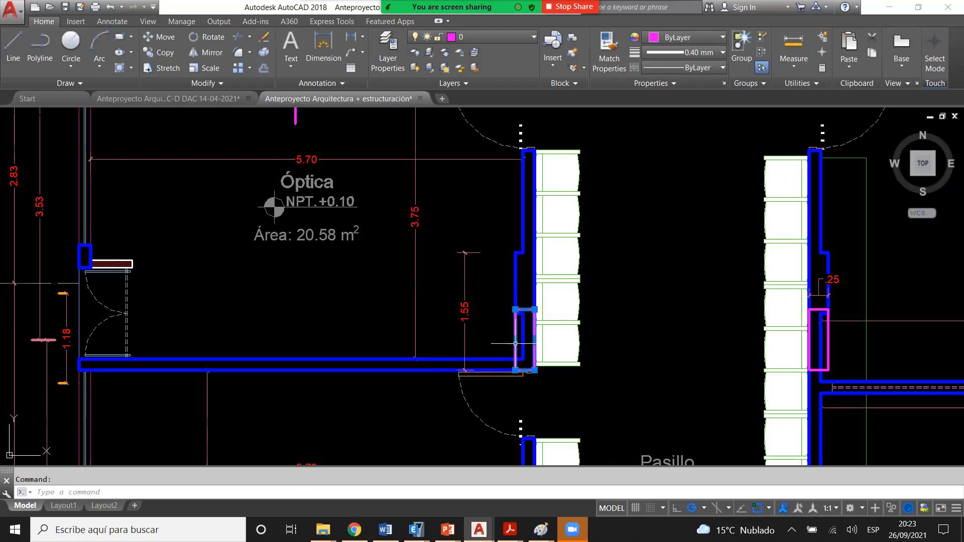
pyautogui.write('co')
pyautogui.press('Return')
pyautogui.scroll(2, 515, 367)
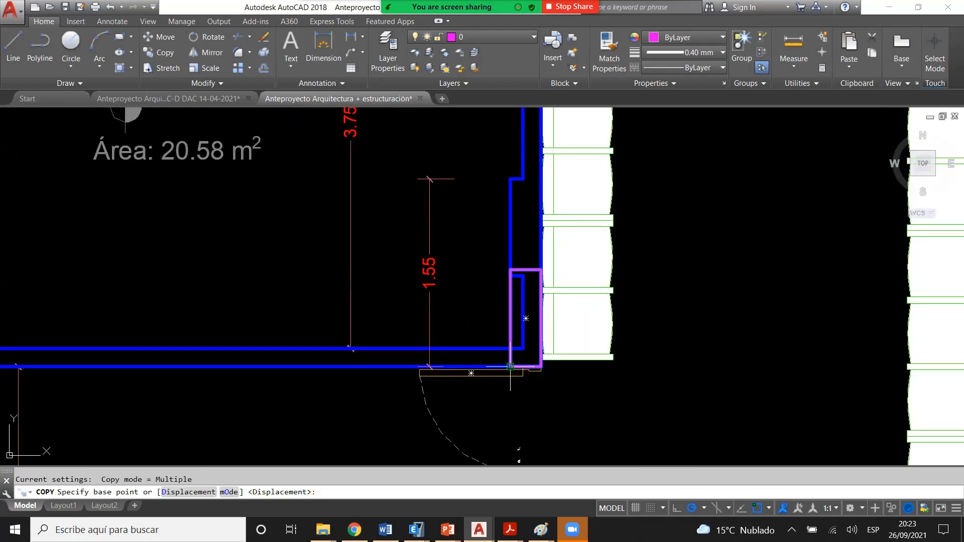
pyautogui.click(515, 370)
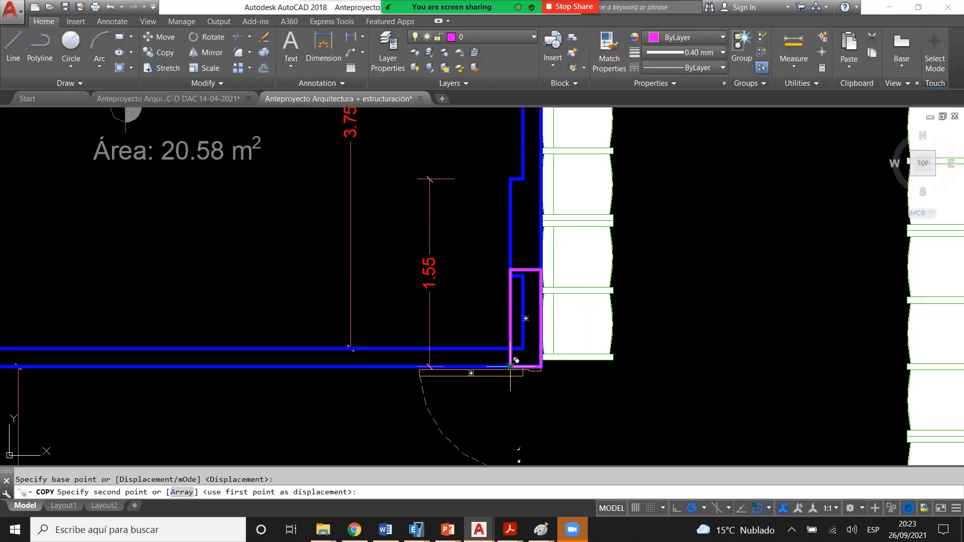
pyautogui.scroll(-2, 510, 367)
pyautogui.scroll(4, 112, 364)
pyautogui.click(25, 370)
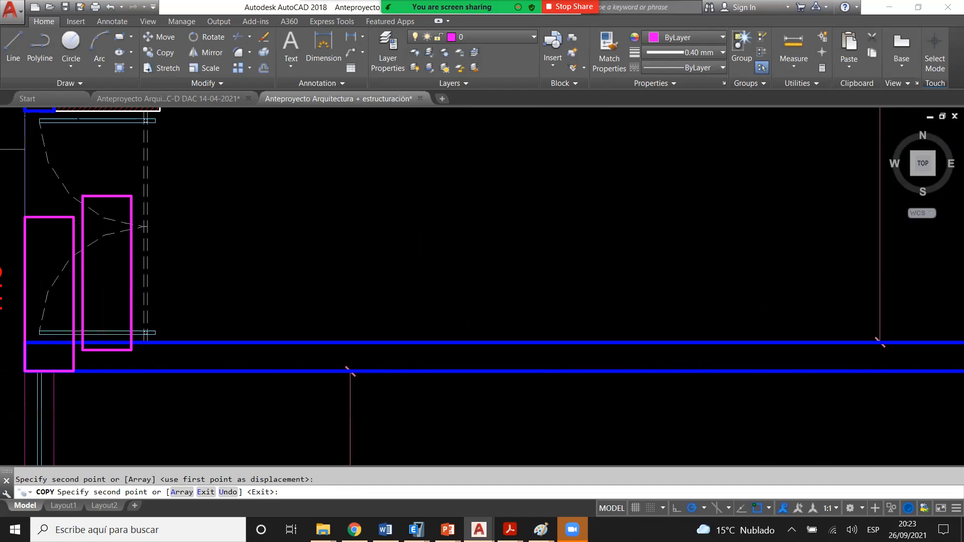
pyautogui.scroll(-4, 84, 349)
pyautogui.scroll(-2, 84, 347)
pyautogui.press('Escape')
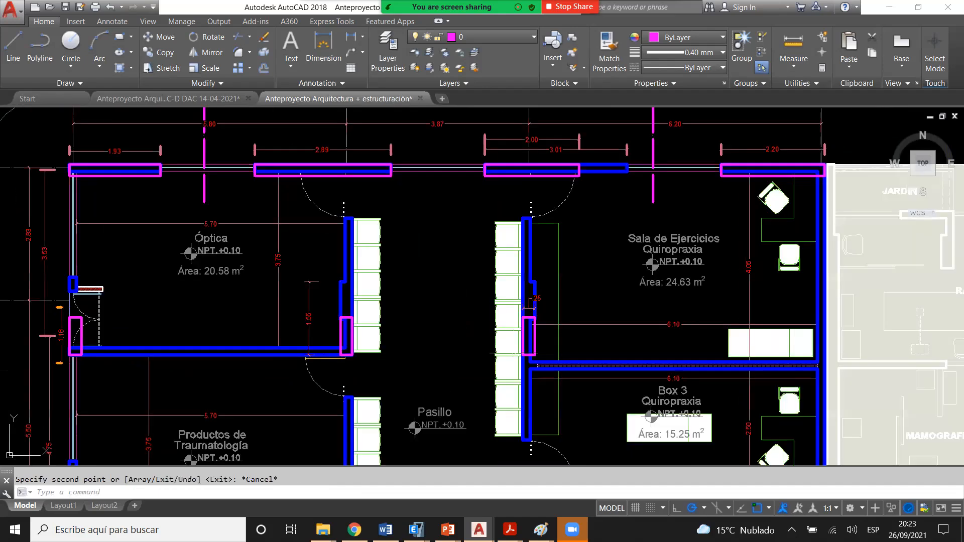
# - Copy the magenta column between Pasillo and Sala de Ejercicios Quiropraxia straight across to the outer face of the room's axis D wall
pyautogui.scroll(5, 542, 346)
pyautogui.click(535, 347)
pyautogui.press('Return')
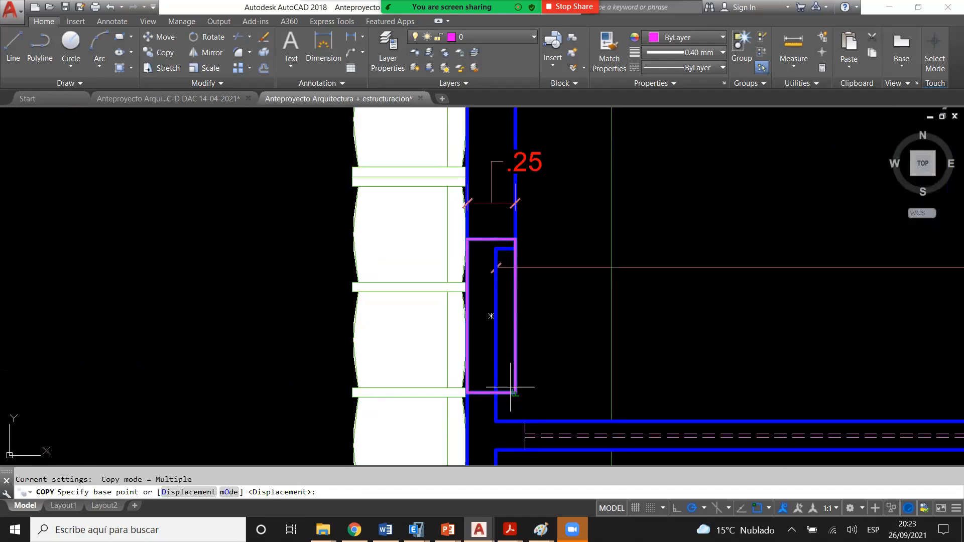
pyautogui.click(511, 388)
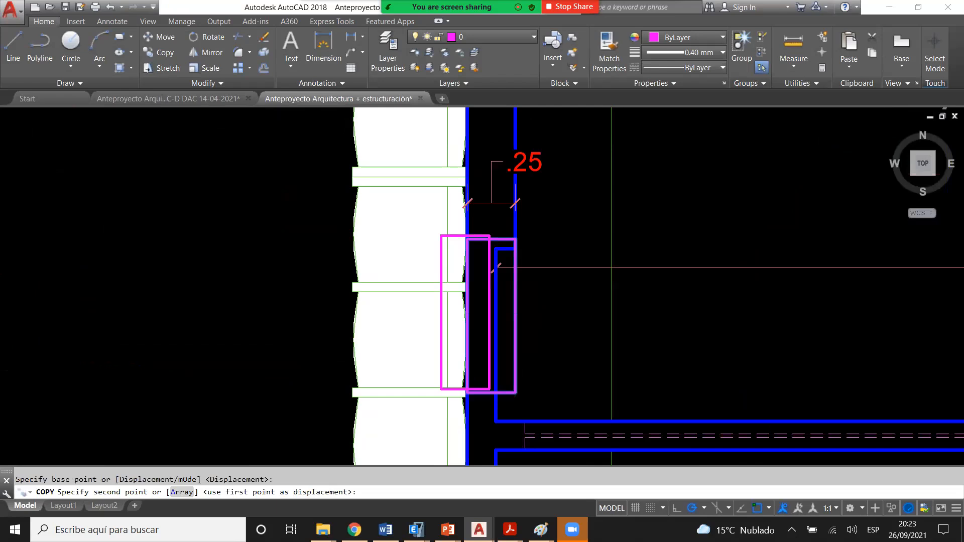
pyautogui.scroll(-4, 484, 389)
pyautogui.scroll(-2, 488, 390)
pyautogui.scroll(6, 809, 384)
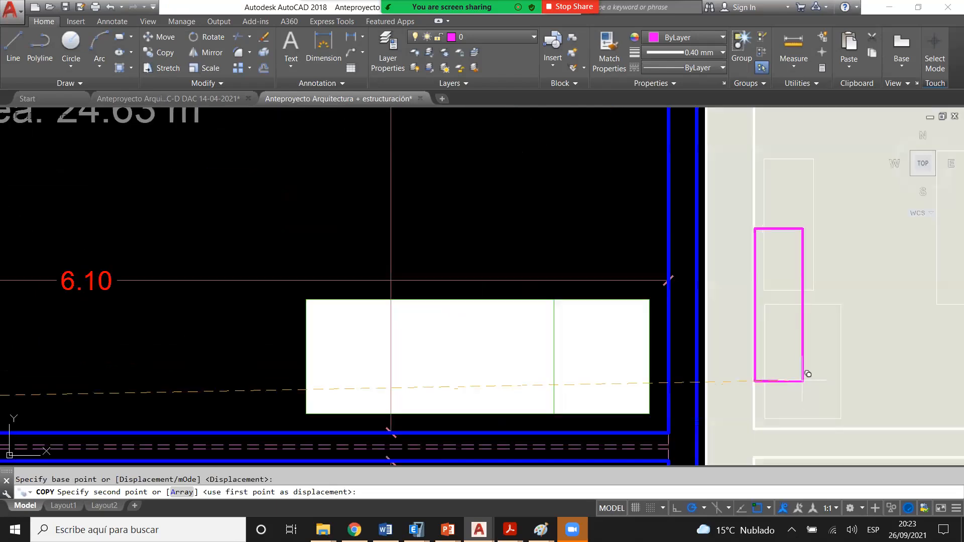
pyautogui.click(696, 404)
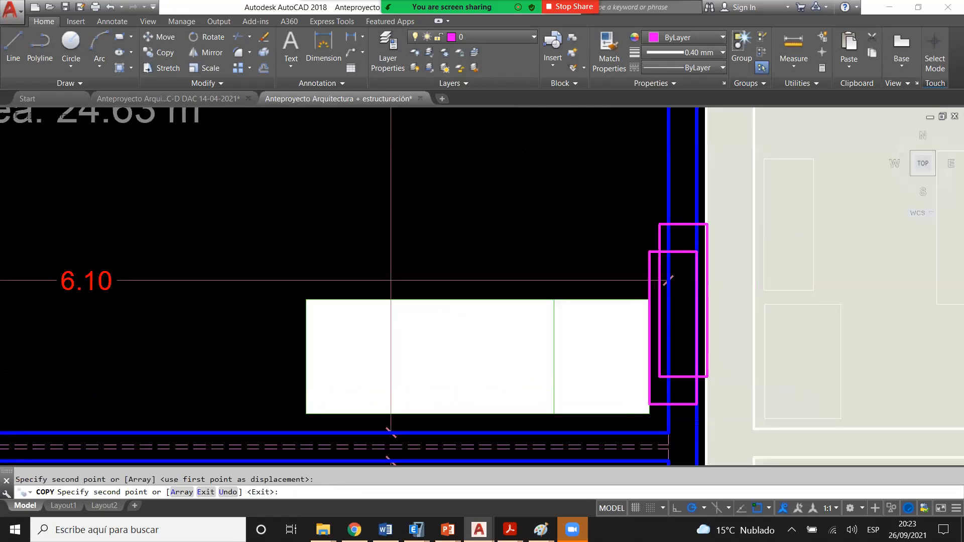
pyautogui.scroll(-2, 707, 376)
pyautogui.scroll(-2, 707, 376)
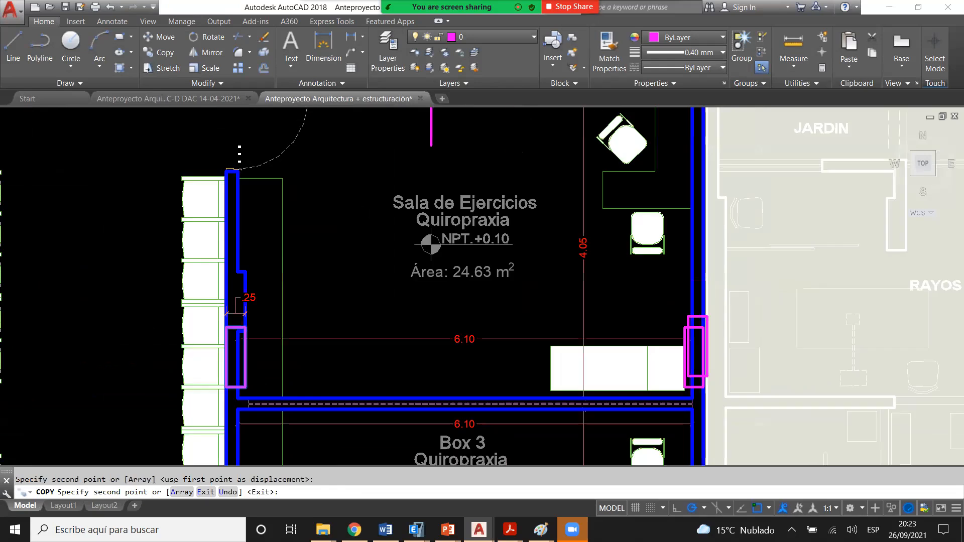
pyautogui.press('Escape')
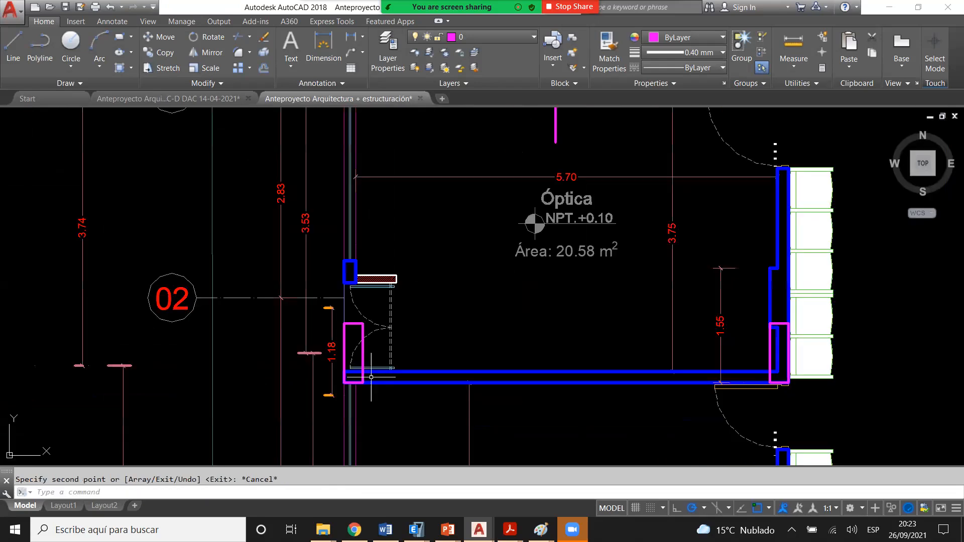
pyautogui.press('Escape')
pyautogui.scroll(2, 391, 329)
pyautogui.moveTo(391, 329); pyautogui.dragTo(327, 314, button='middle')
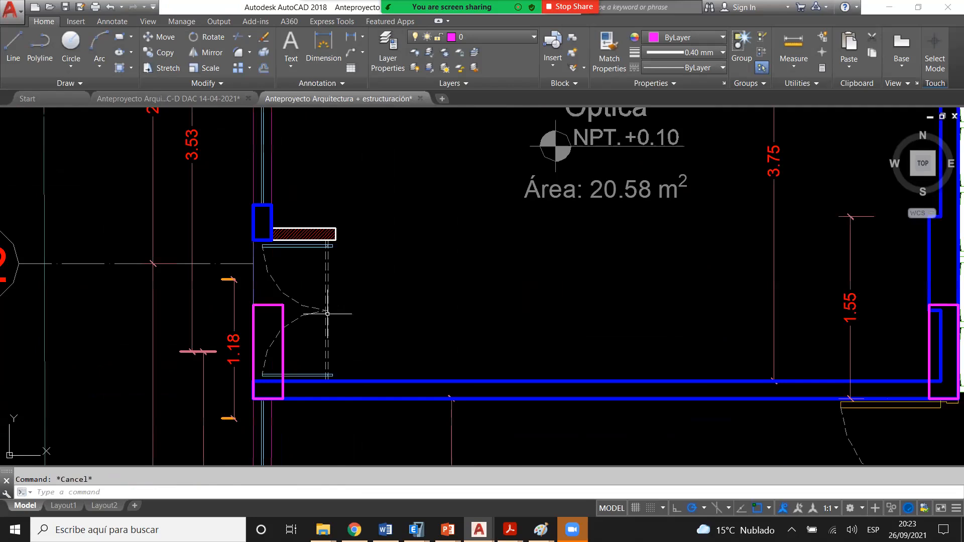
pyautogui.scroll(-2, 271, 261)
pyautogui.scroll(2, 243, 338)
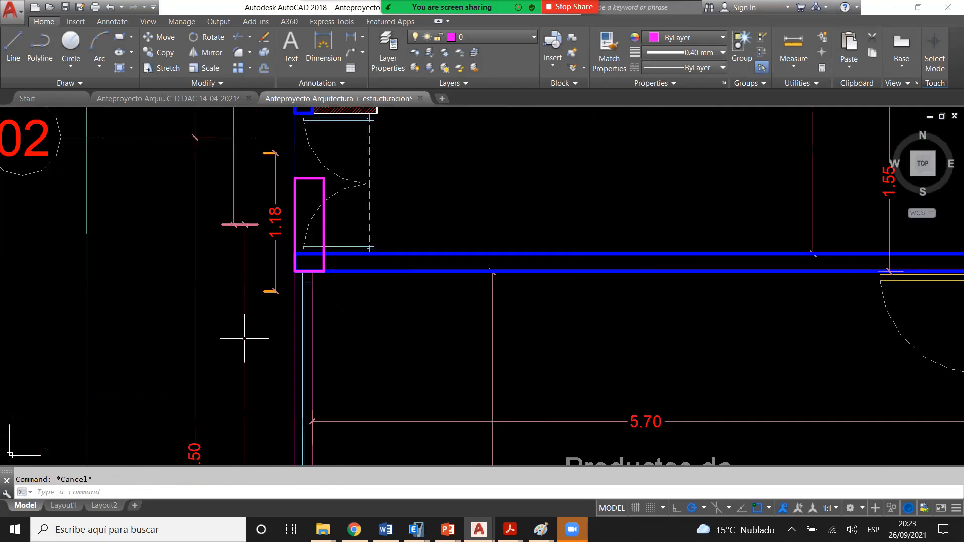
pyautogui.scroll(-2, 253, 346)
pyautogui.scroll(2, 288, 199)
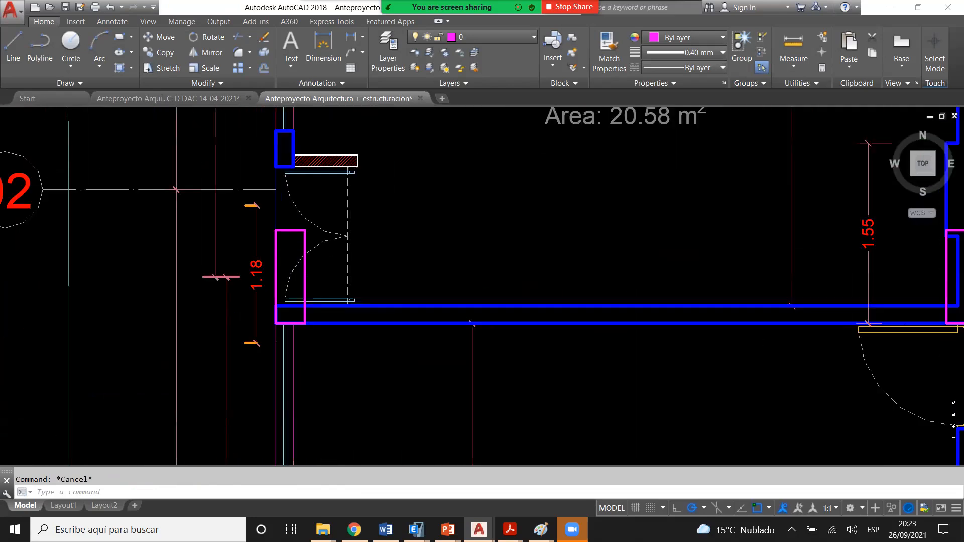
# - Examine the magenta columns placed around Óptica, Pasillo and Sala de Ejercicios Quiropraxia in relation to axes 01 to 03
pyautogui.scroll(-2, 286, 261)
pyautogui.click(700, 271)
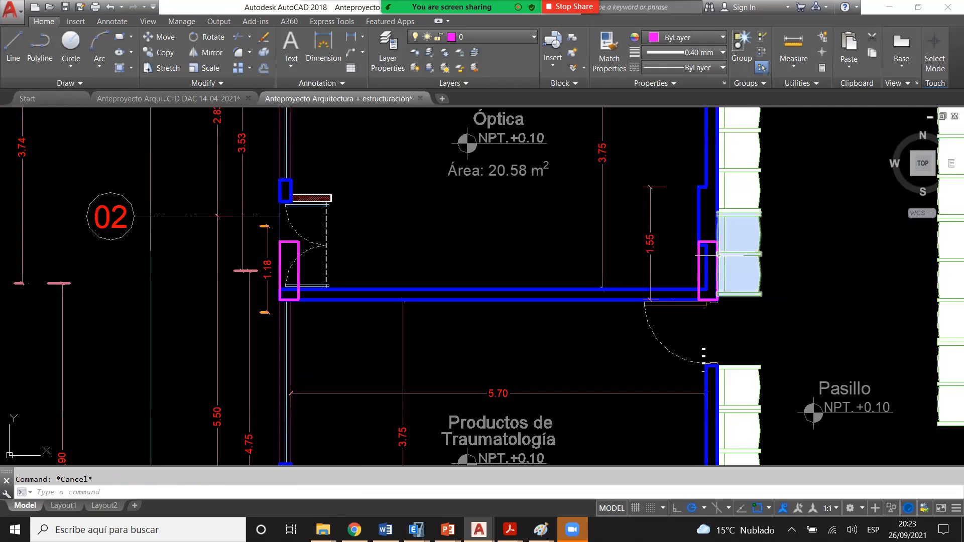
pyautogui.scroll(2, 703, 266)
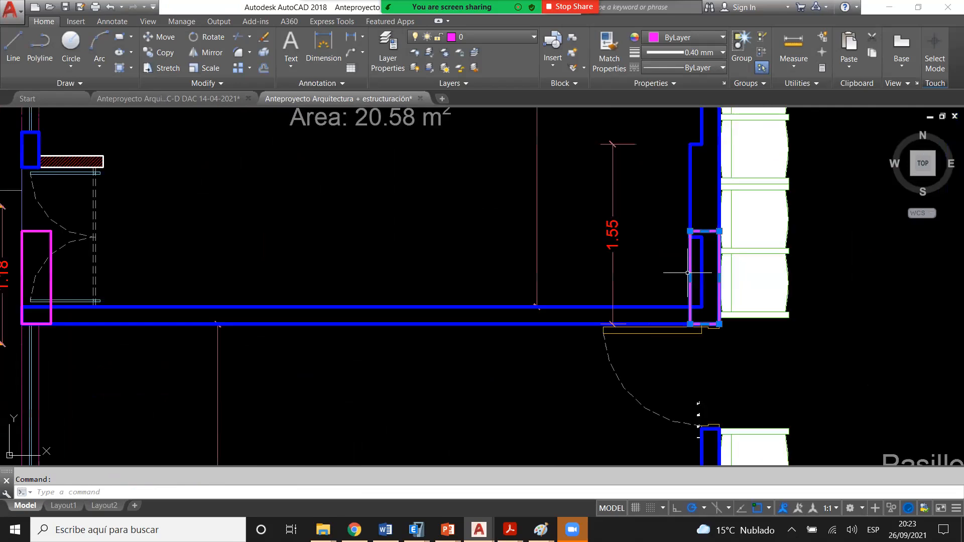
pyautogui.scroll(-4, 161, 284)
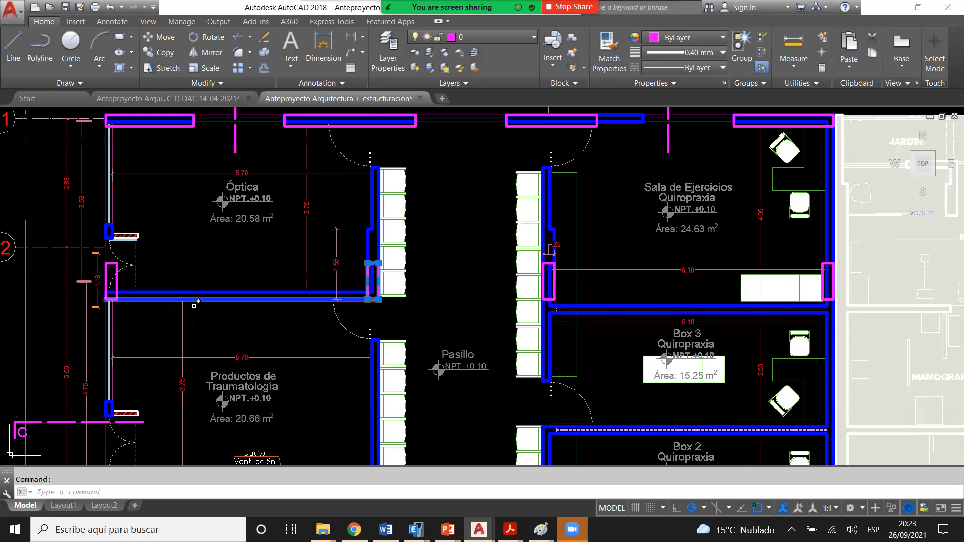
pyautogui.press('Escape')
pyautogui.scroll(-4, 211, 243)
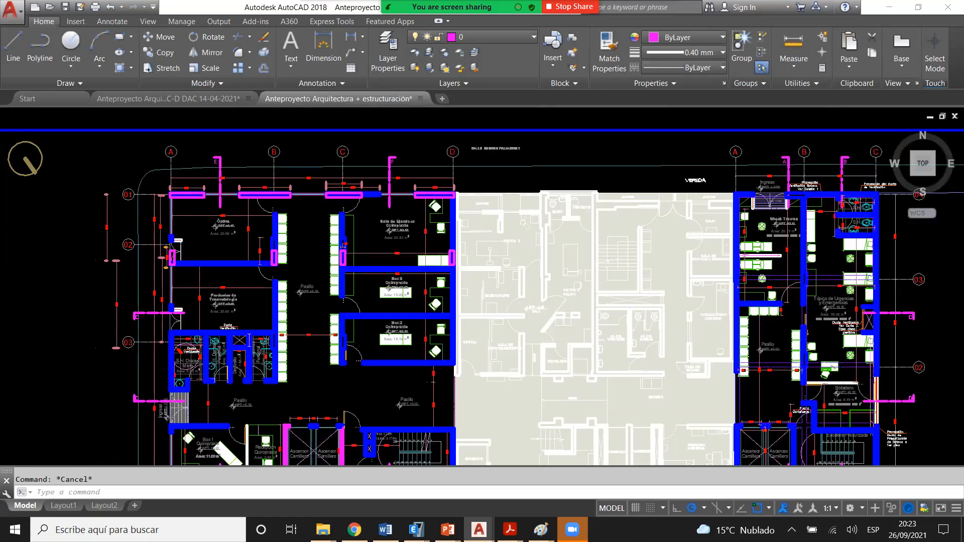
pyautogui.scroll(2, 392, 246)
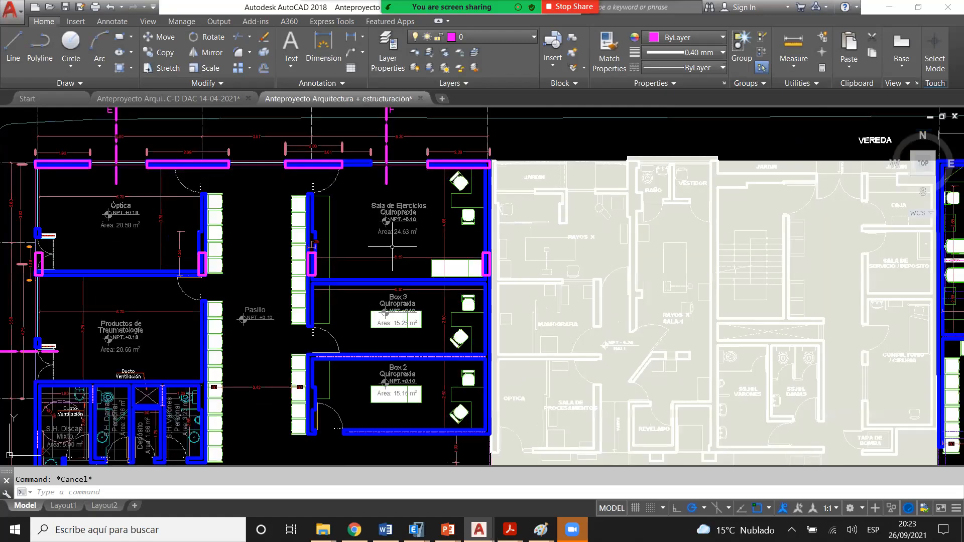
pyautogui.scroll(-2, 550, 305)
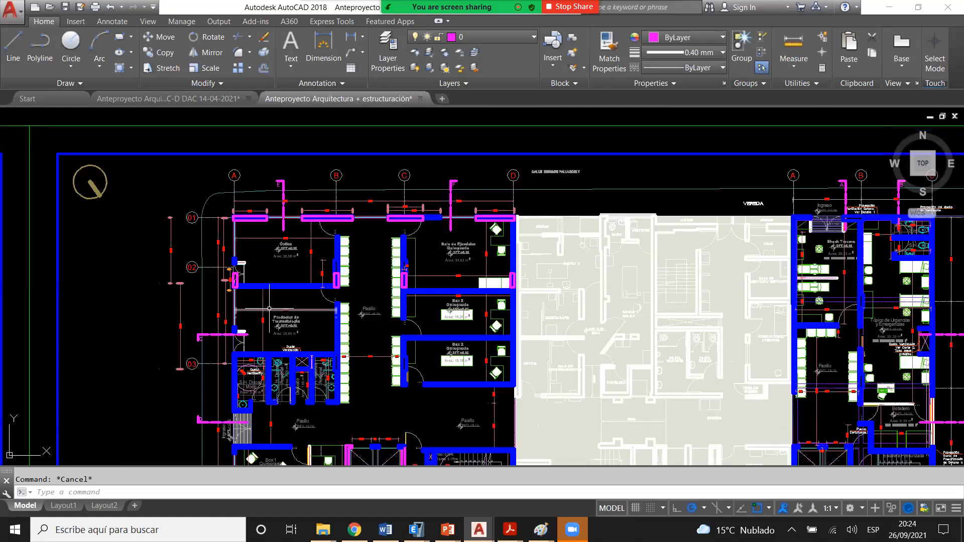
pyautogui.scroll(2, 269, 308)
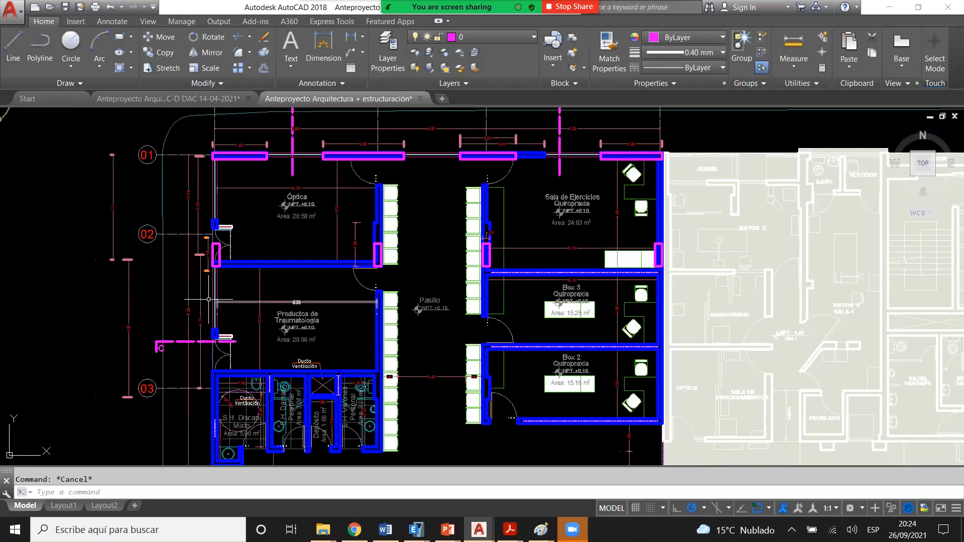
pyautogui.scroll(2, 180, 351)
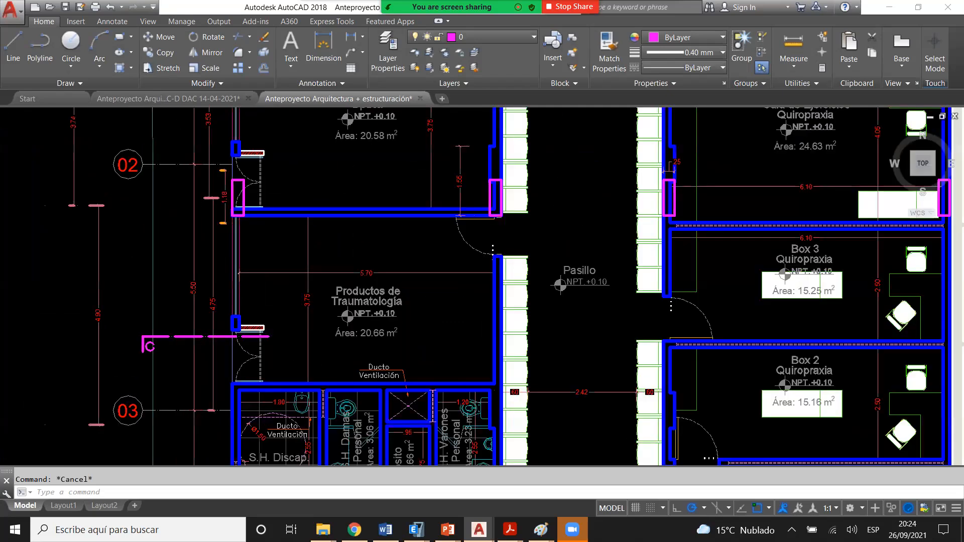
pyautogui.scroll(-4, 293, 212)
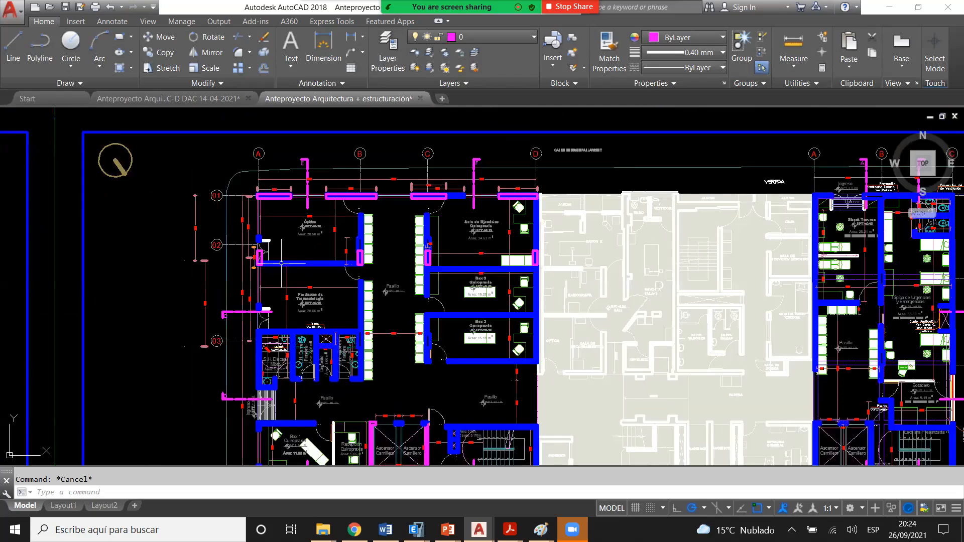
pyautogui.moveTo(281, 262); pyautogui.dragTo(294, 246, button='middle')
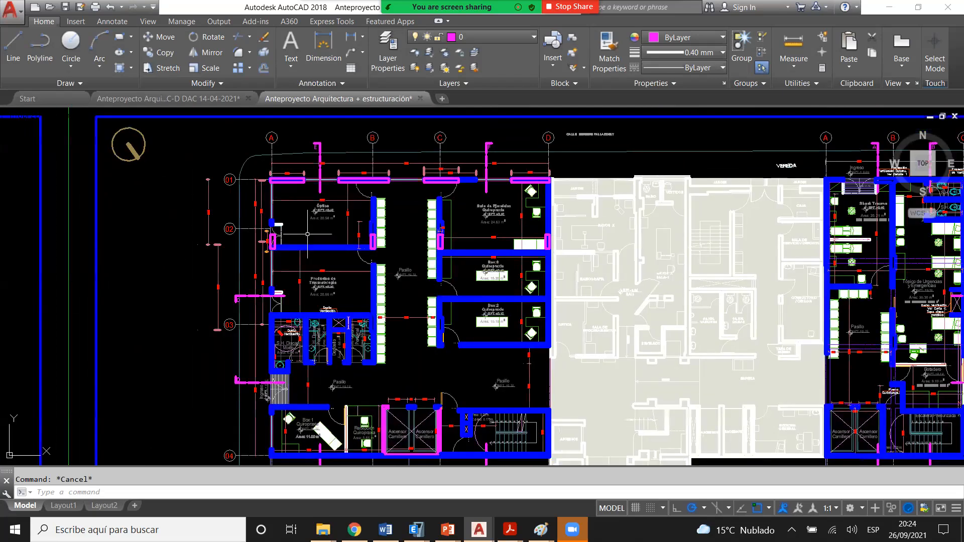
pyautogui.scroll(2, 307, 234)
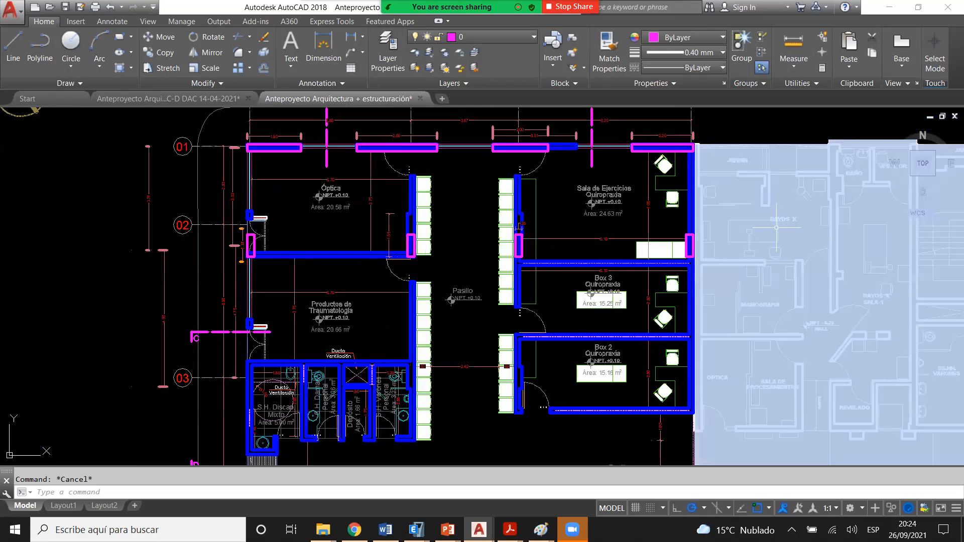
pyautogui.scroll(-2, 401, 205)
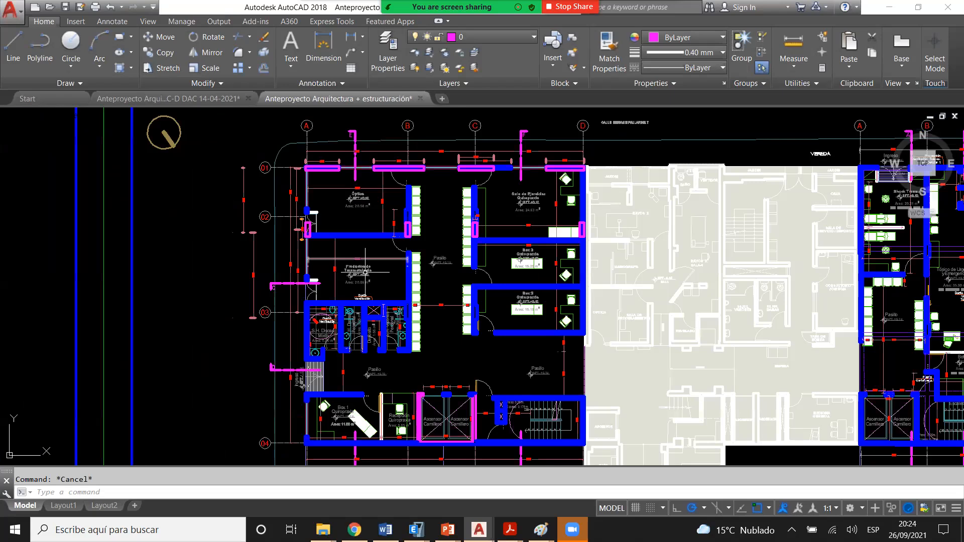
# - Inspect the restroom block beside axis 03, including its axis A wall corner and the ventilation duct
pyautogui.scroll(4, 297, 302)
pyautogui.click(234, 313)
pyautogui.click(210, 325)
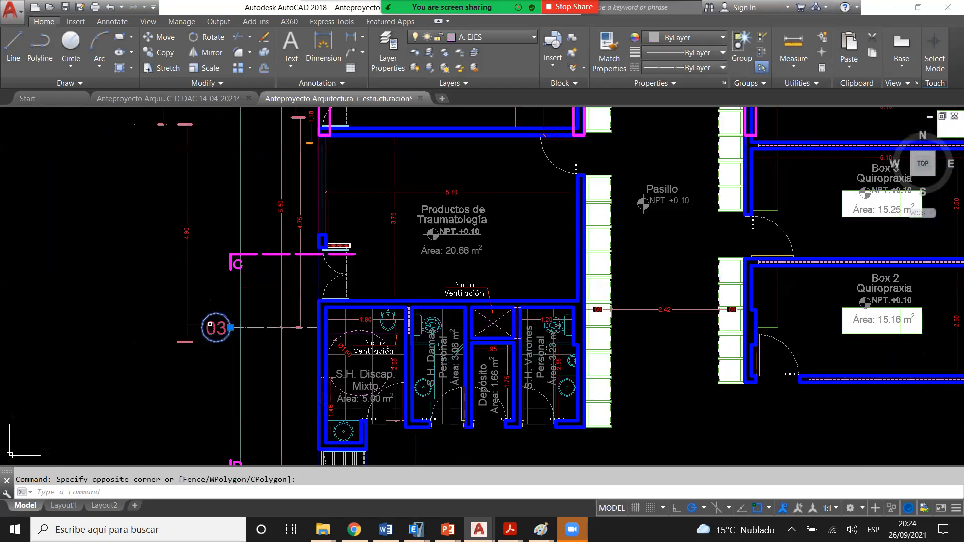
pyautogui.press('Escape')
pyautogui.scroll(4, 340, 327)
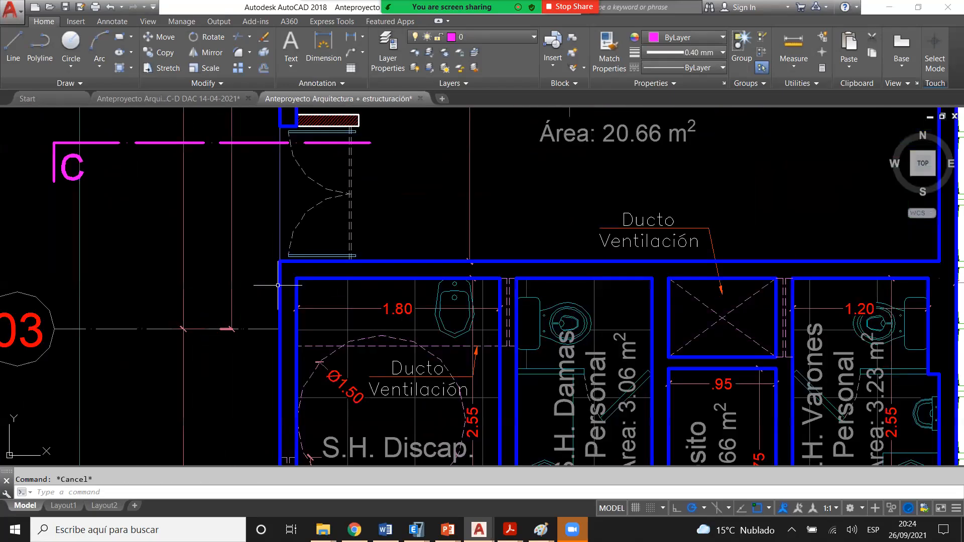
pyautogui.scroll(-4, 278, 284)
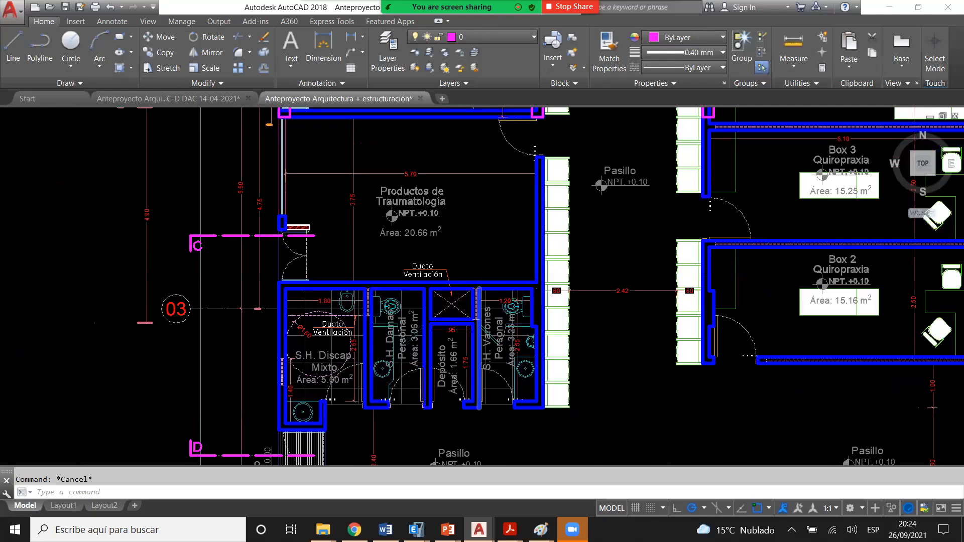
pyautogui.scroll(2, 481, 300)
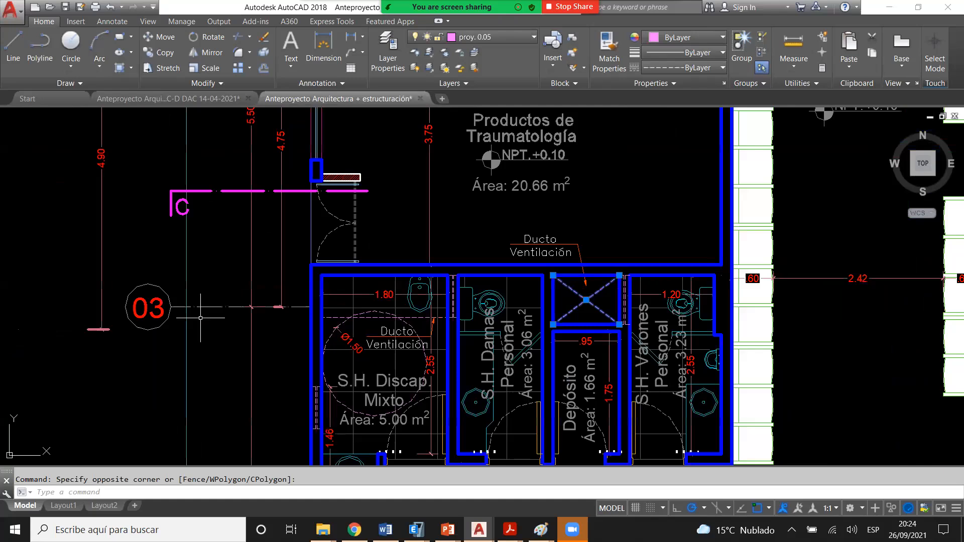
pyautogui.press('Escape')
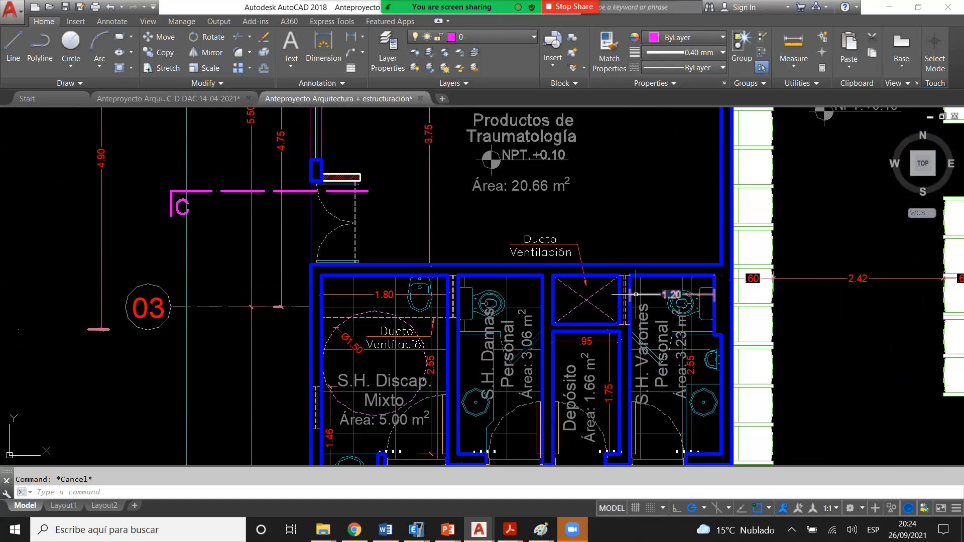
# - Draw a narrow magenta rectangle from the ventilation duct's axis A side wall across to the corridor-side wall of S.H. Varones
pyautogui.scroll(2, 636, 295)
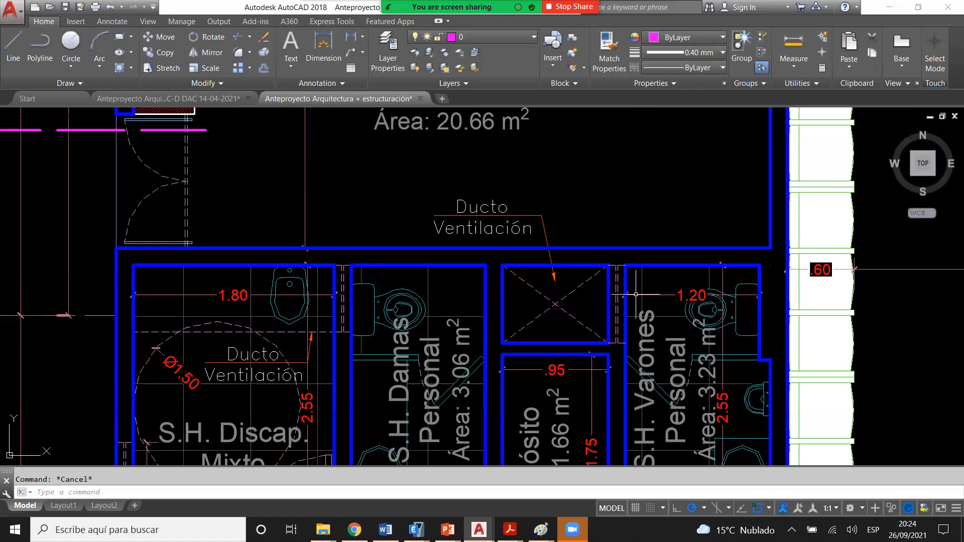
pyautogui.moveTo(636, 294); pyautogui.dragTo(545, 310, button='middle')
pyautogui.press('space')
pyautogui.click(411, 303)
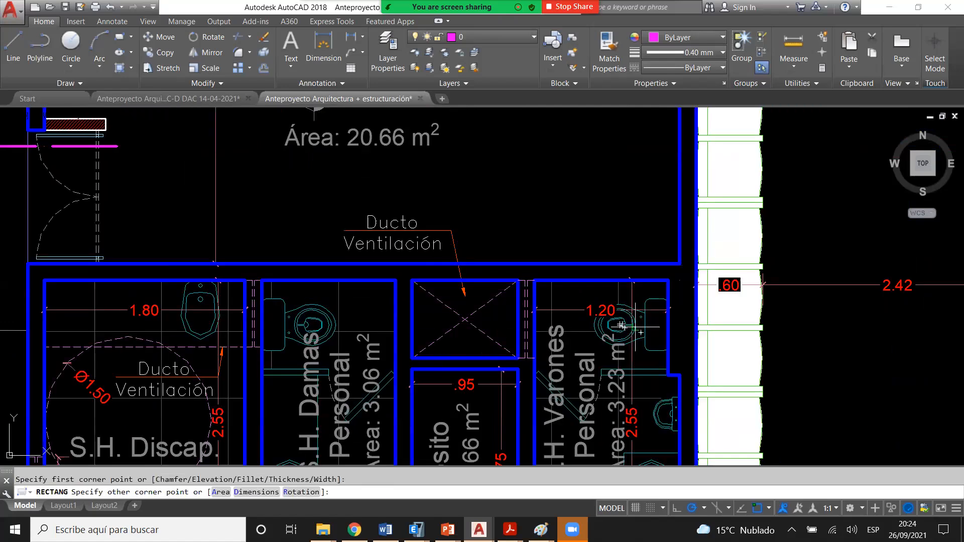
pyautogui.click(668, 327)
# - Stretch the magenta rectangle's duct-side end to the outer face of the axis A wall, spanning the restroom block
pyautogui.click(409, 317)
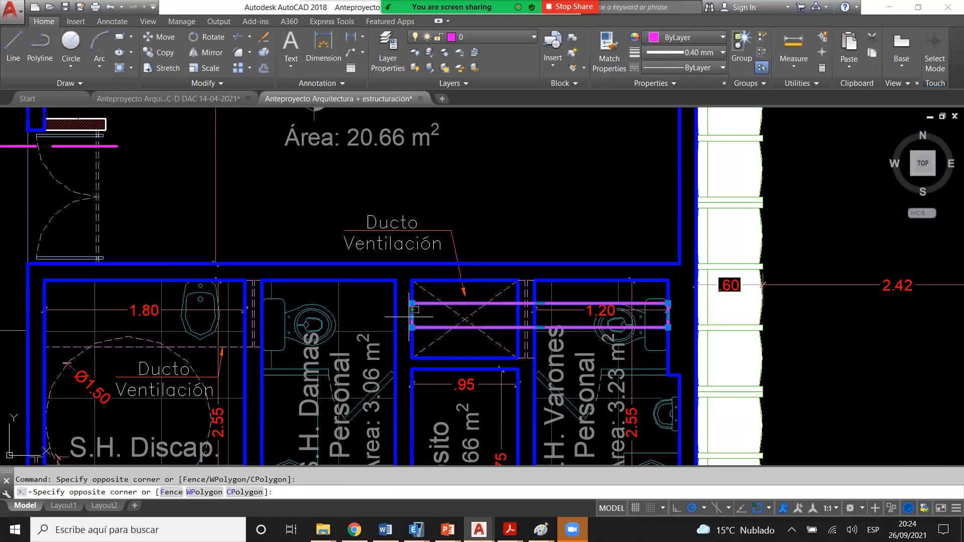
pyautogui.click(410, 317)
pyautogui.click(412, 316)
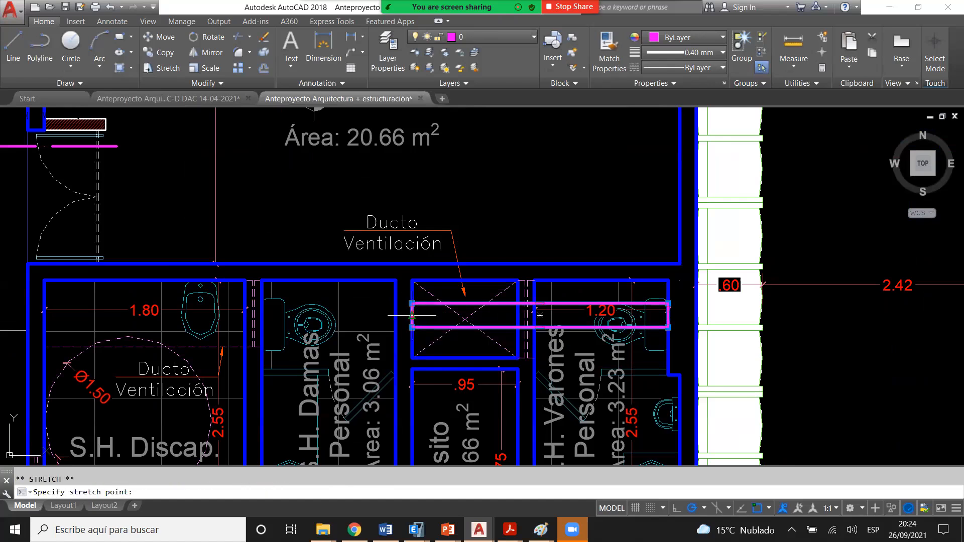
pyautogui.click(29, 322)
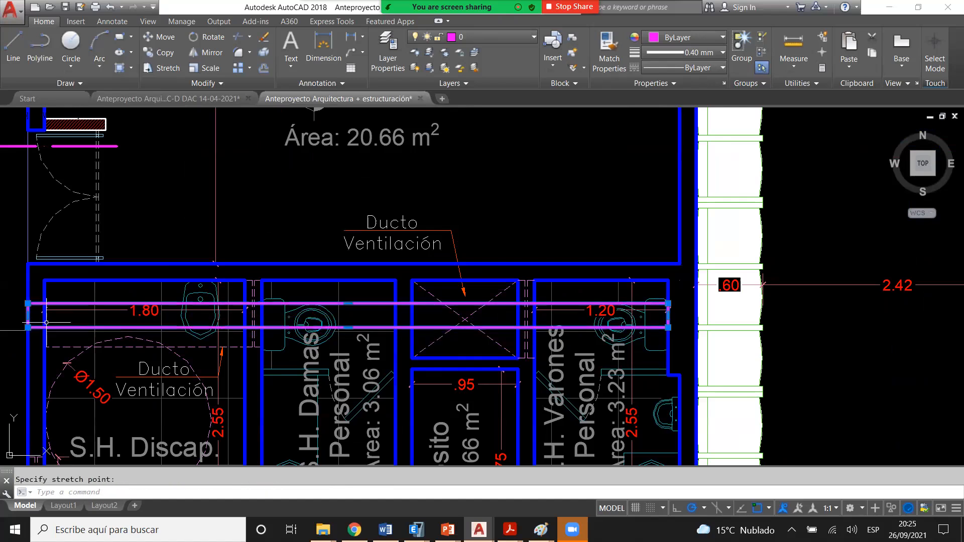
pyautogui.press('Escape')
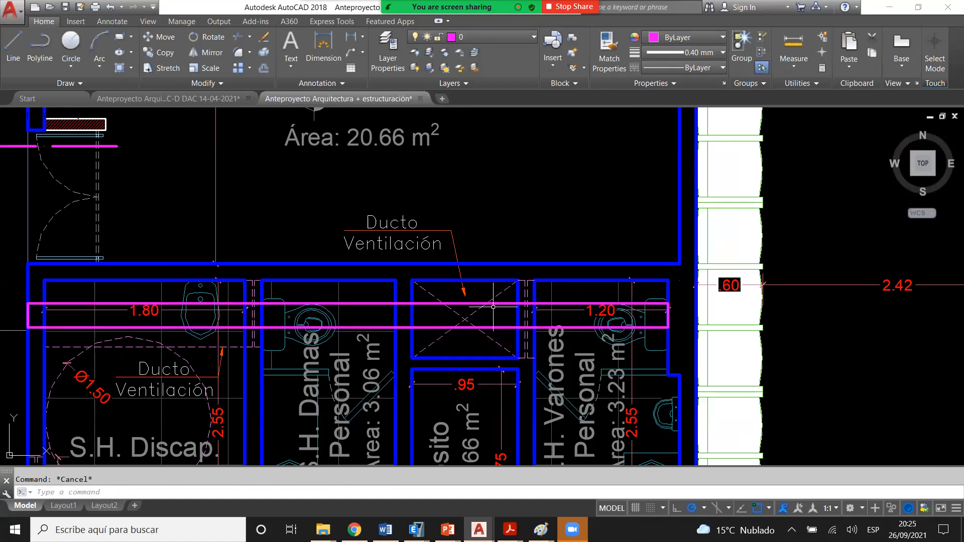
# - Examine how the magenta rectangle crosses the ventilation duct and restrooms, and how it relates to axis 03 and the surrounding walls
pyautogui.scroll(2, 494, 306)
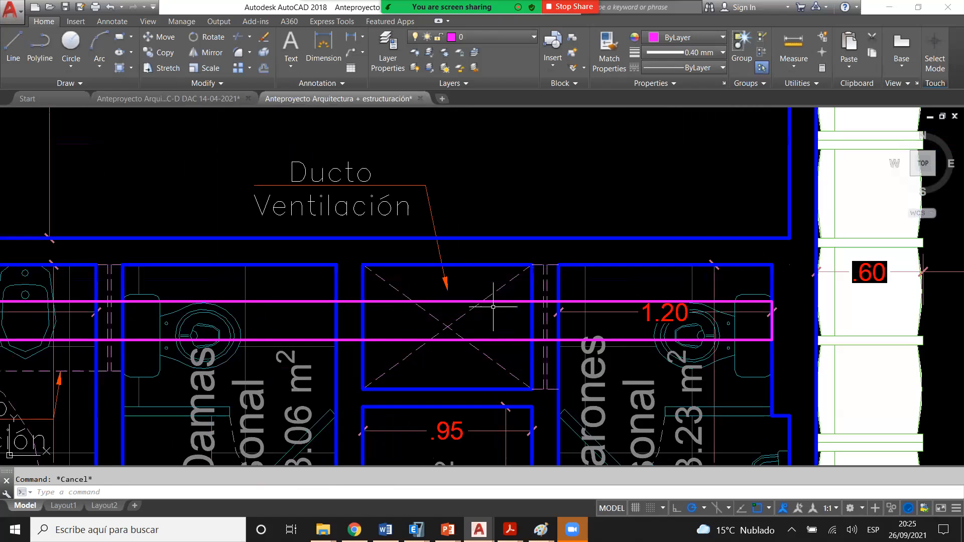
pyautogui.scroll(-2, 493, 306)
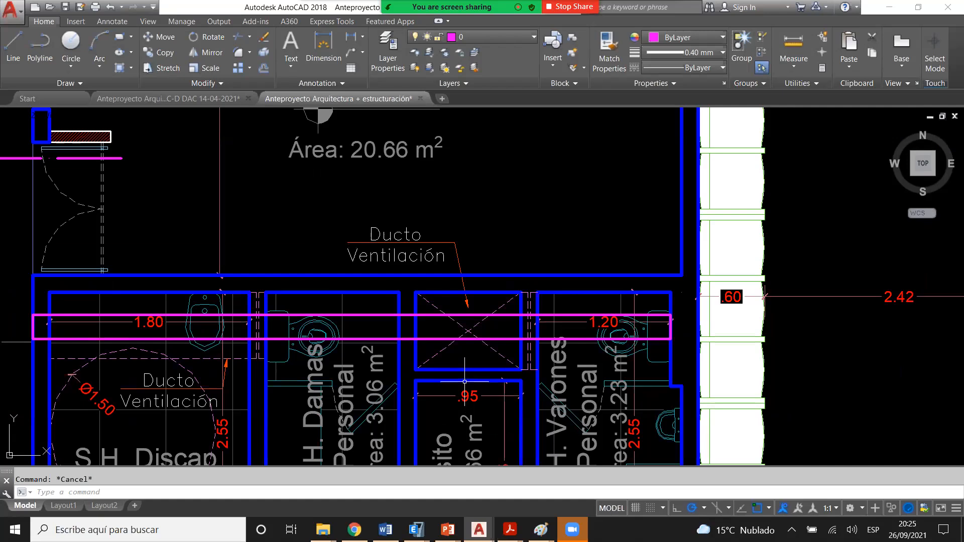
pyautogui.scroll(2, 472, 327)
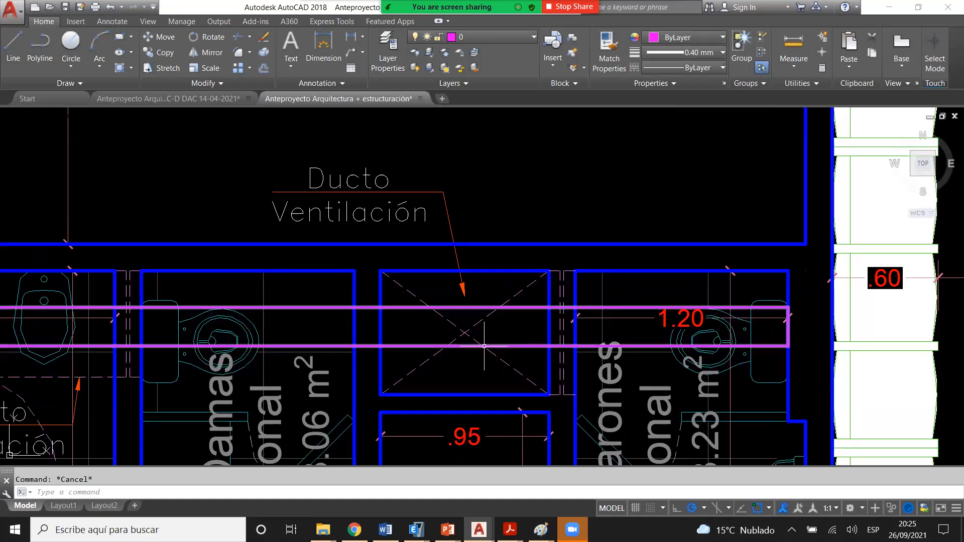
pyautogui.click(538, 338)
pyautogui.click(524, 304)
pyautogui.scroll(-4, 523, 306)
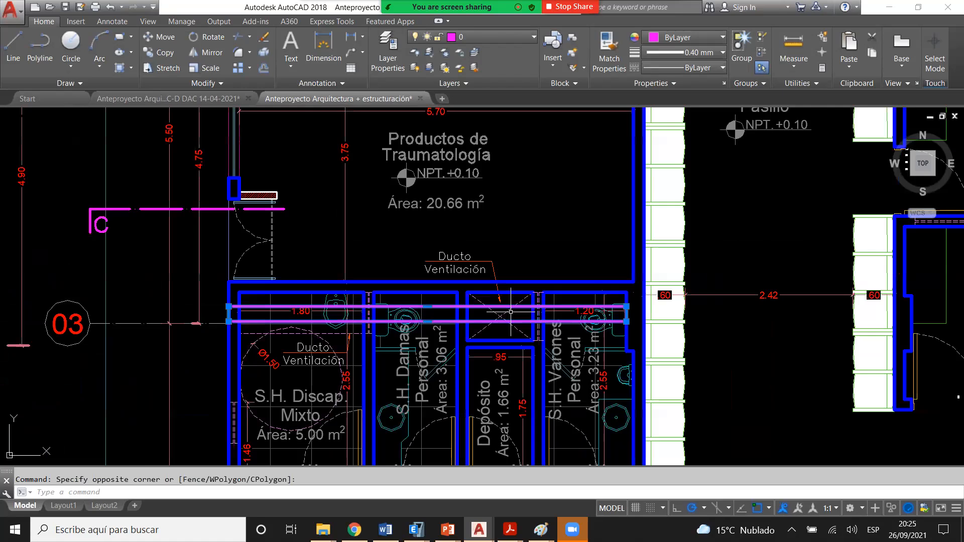
pyautogui.scroll(2, 510, 312)
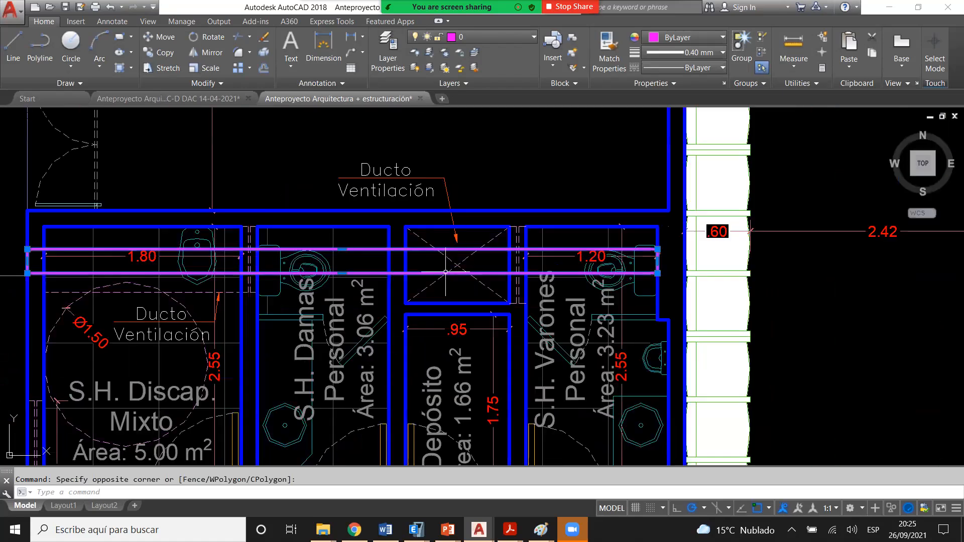
pyautogui.scroll(-4, 445, 271)
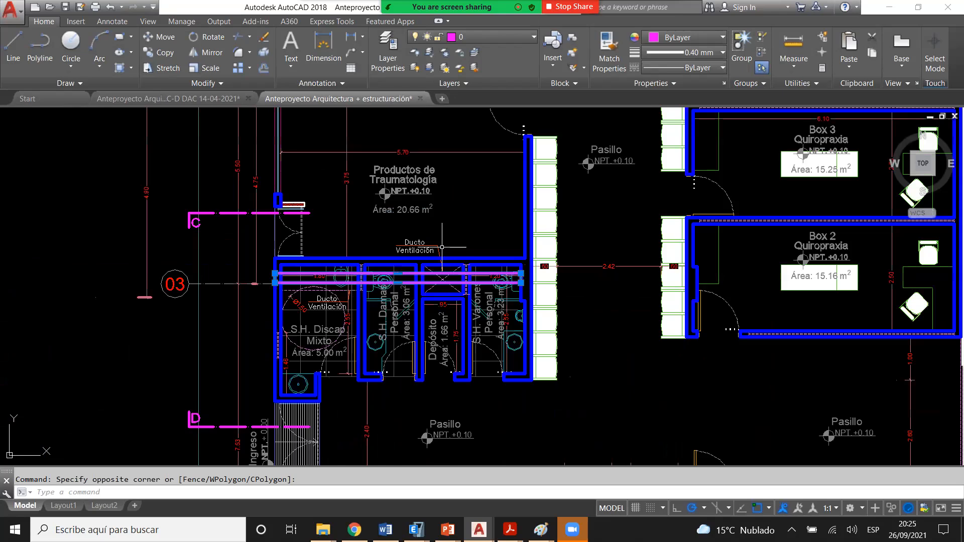
pyautogui.scroll(4, 442, 247)
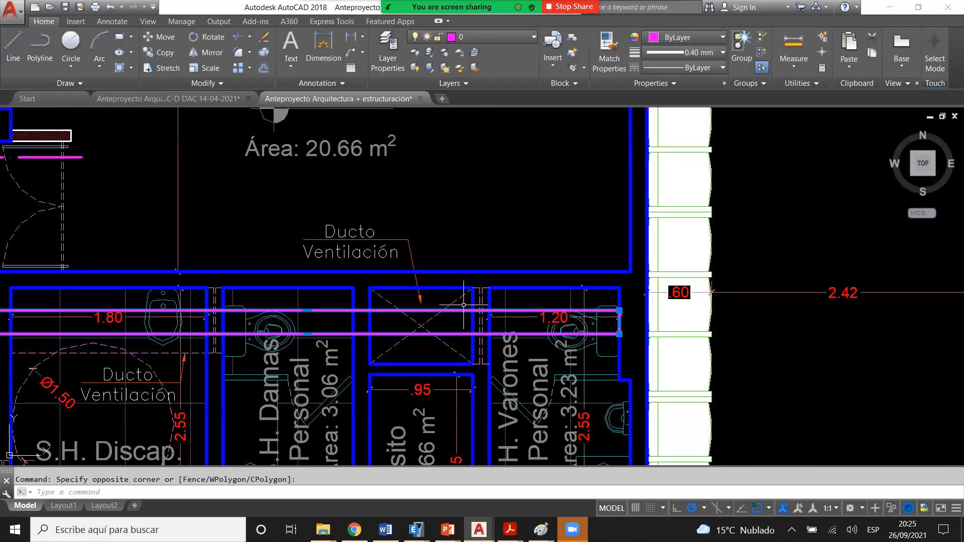
pyautogui.press('Escape')
pyautogui.scroll(-2, 512, 291)
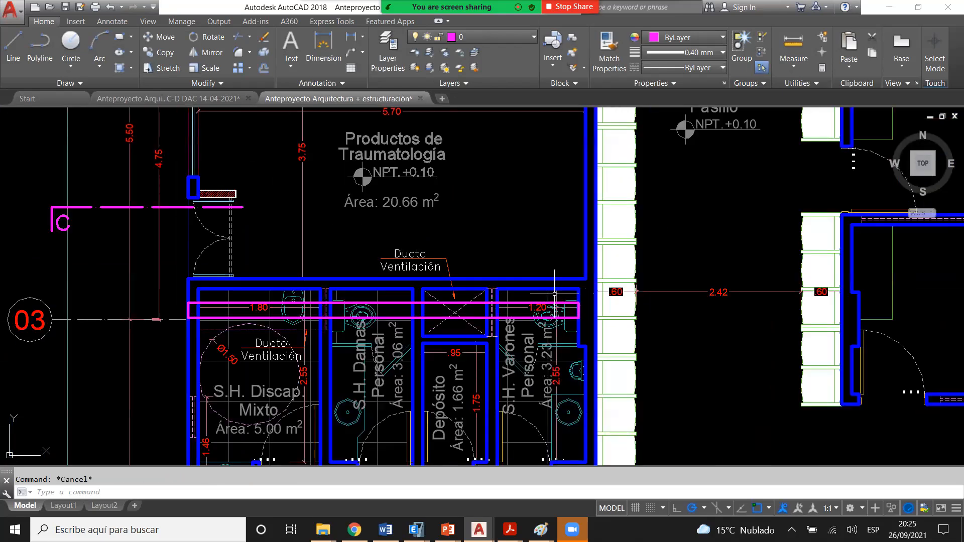
pyautogui.scroll(2, 491, 295)
pyautogui.click(546, 271)
pyautogui.click(534, 258)
pyautogui.press('Escape')
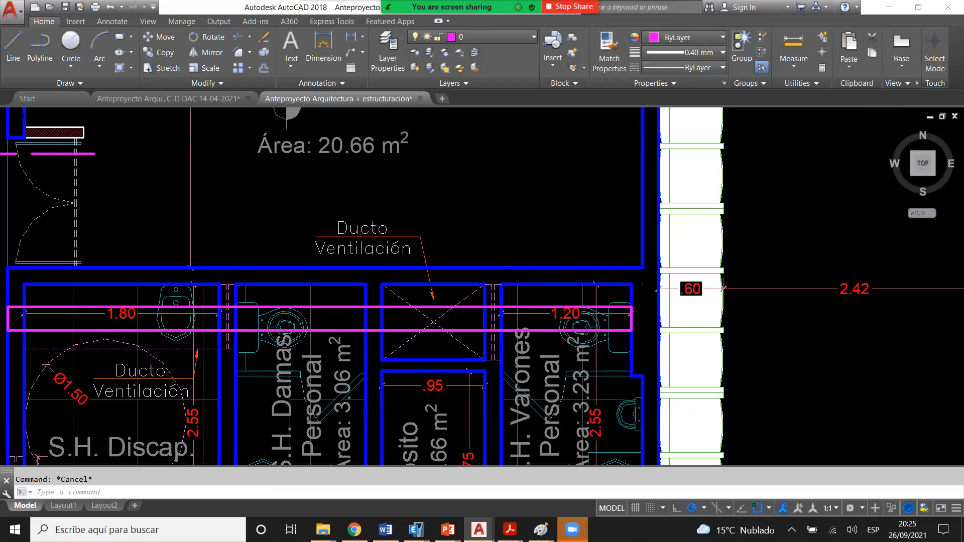
pyautogui.scroll(-2, 546, 275)
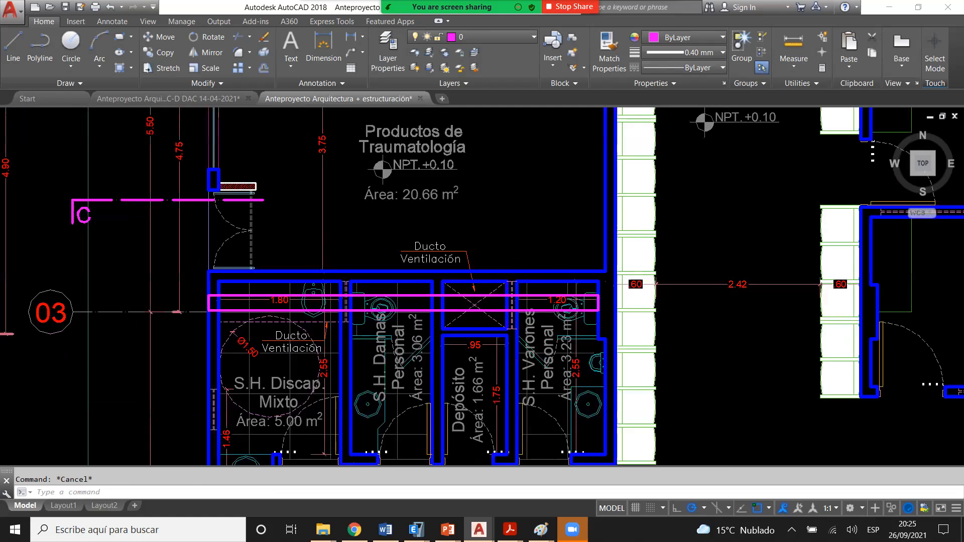
pyautogui.scroll(-2, 544, 278)
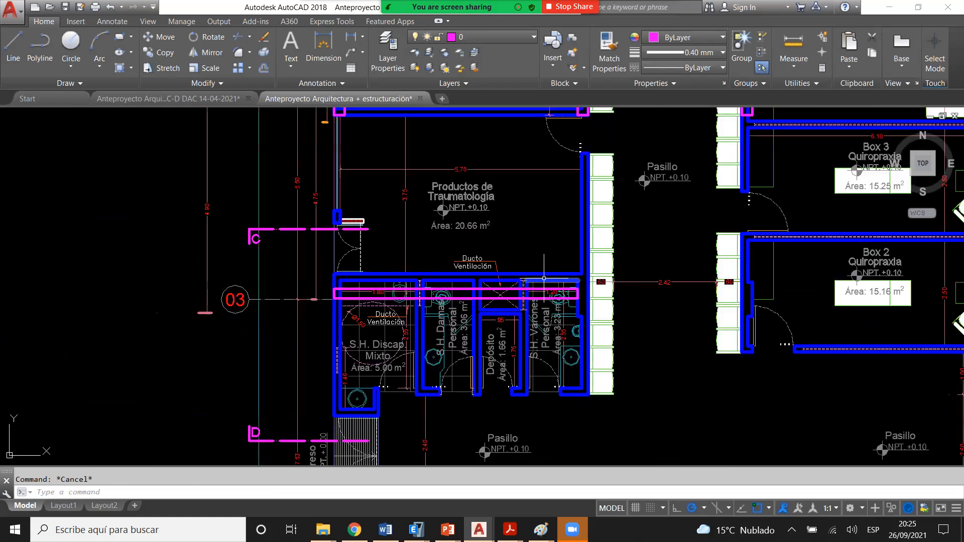
pyautogui.scroll(2, 544, 278)
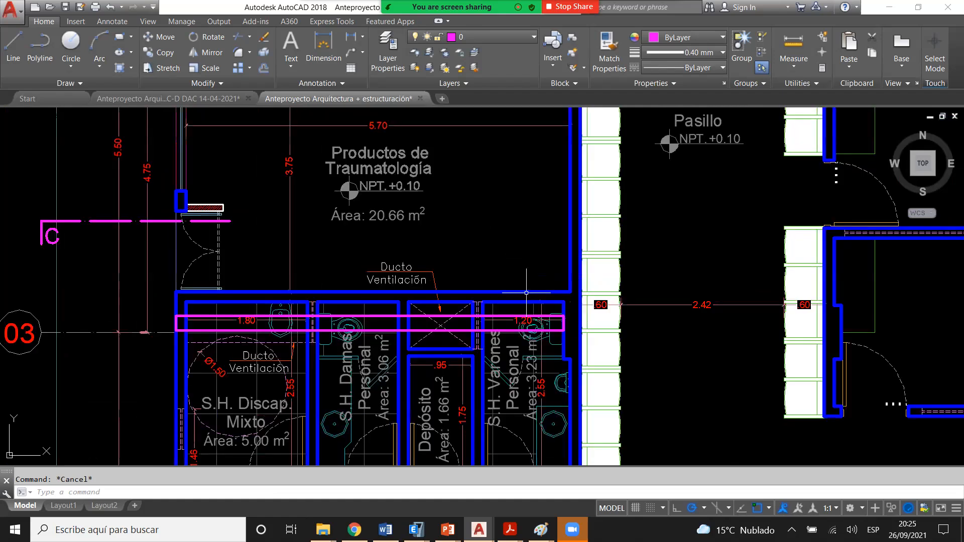
# - Examine the plan between axes 03 and 04, including the entrance, the dimension linking both axes and the axis 03 marker
pyautogui.moveTo(526, 292); pyautogui.dragTo(528, 289, button='middle')
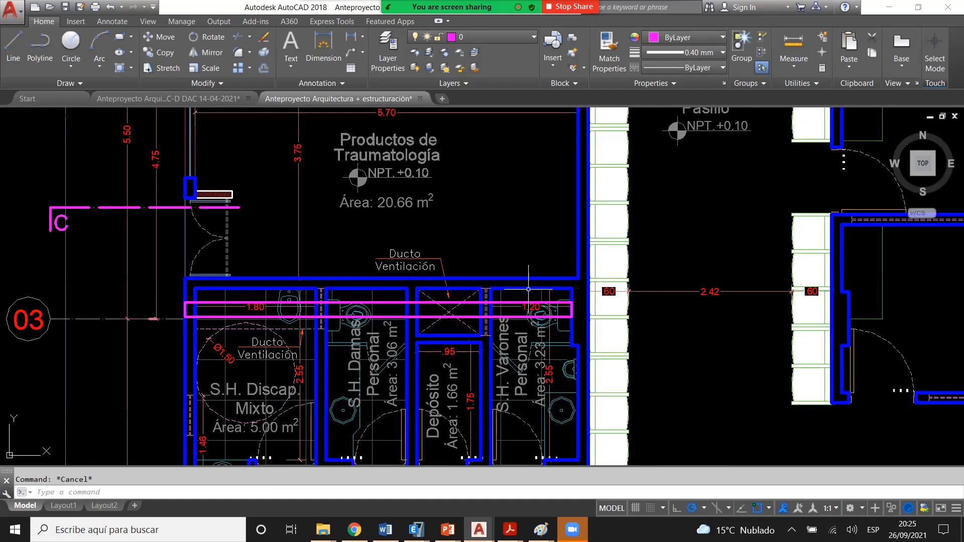
pyautogui.scroll(-2, 616, 421)
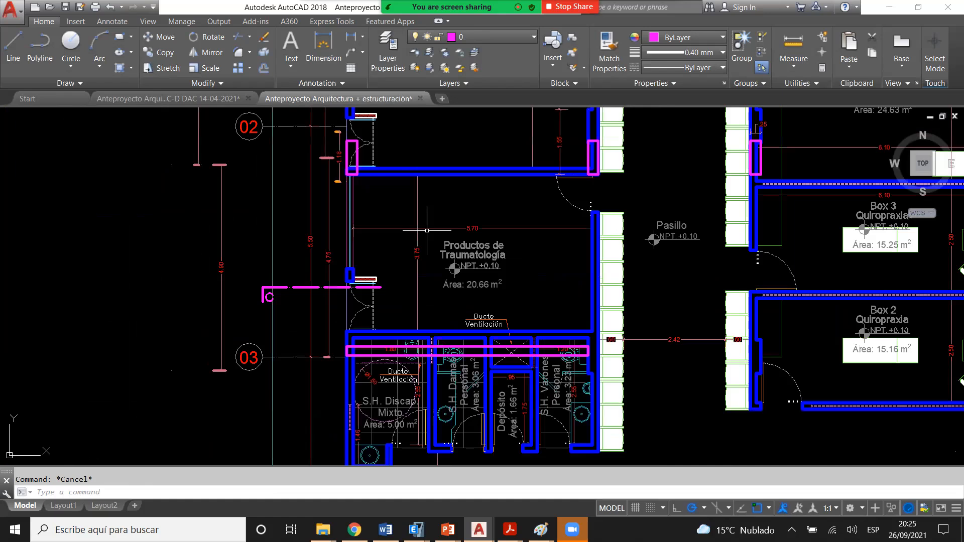
pyautogui.scroll(-2, 426, 230)
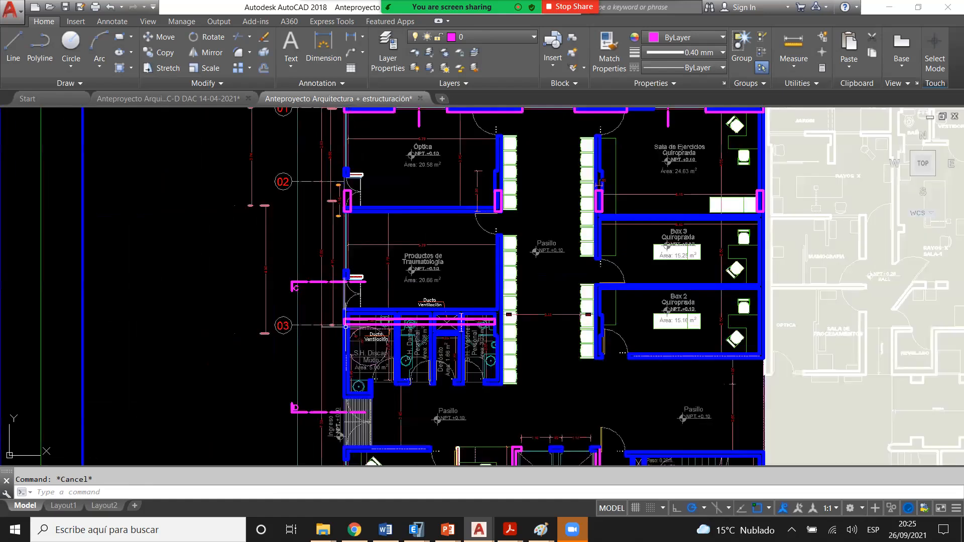
pyautogui.scroll(4, 316, 353)
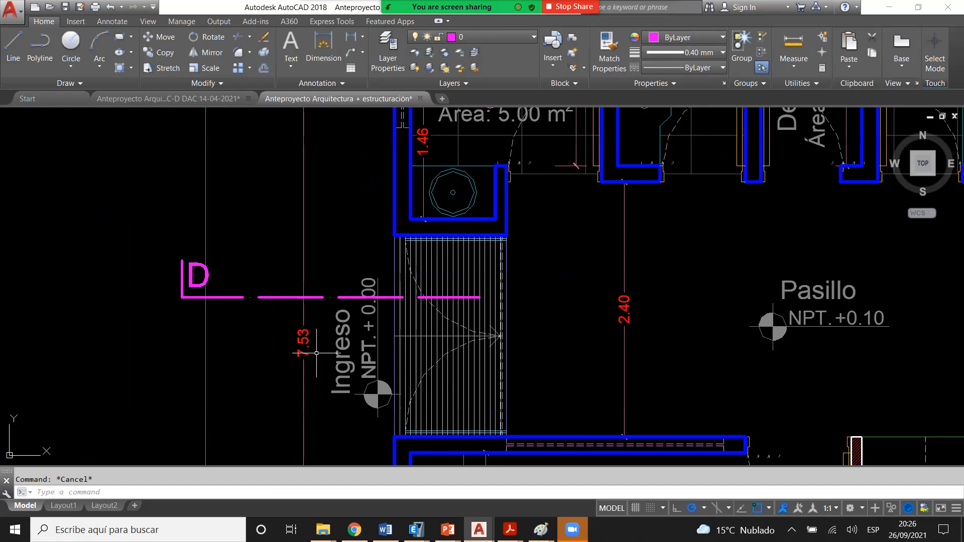
pyautogui.scroll(-3, 317, 352)
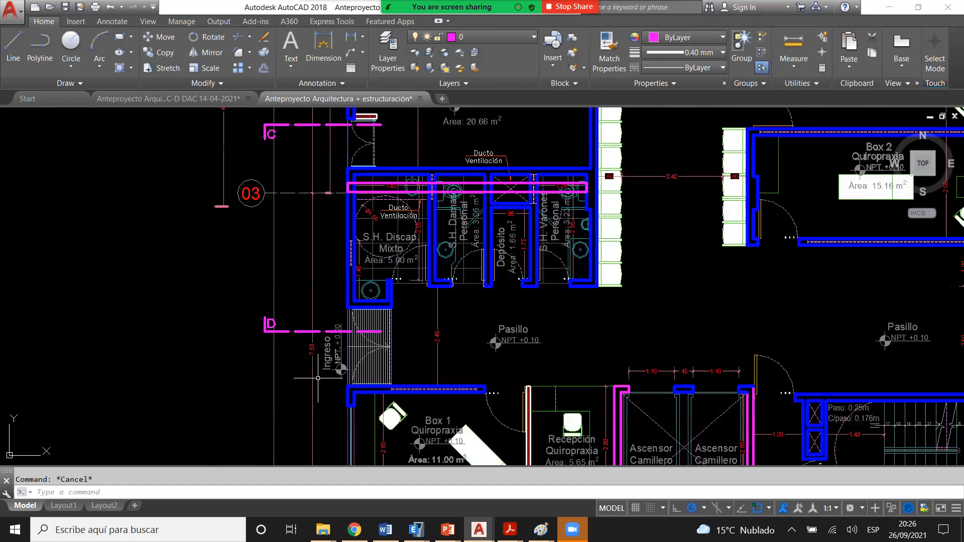
pyautogui.click(318, 378)
pyautogui.click(303, 361)
pyautogui.scroll(-2, 342, 174)
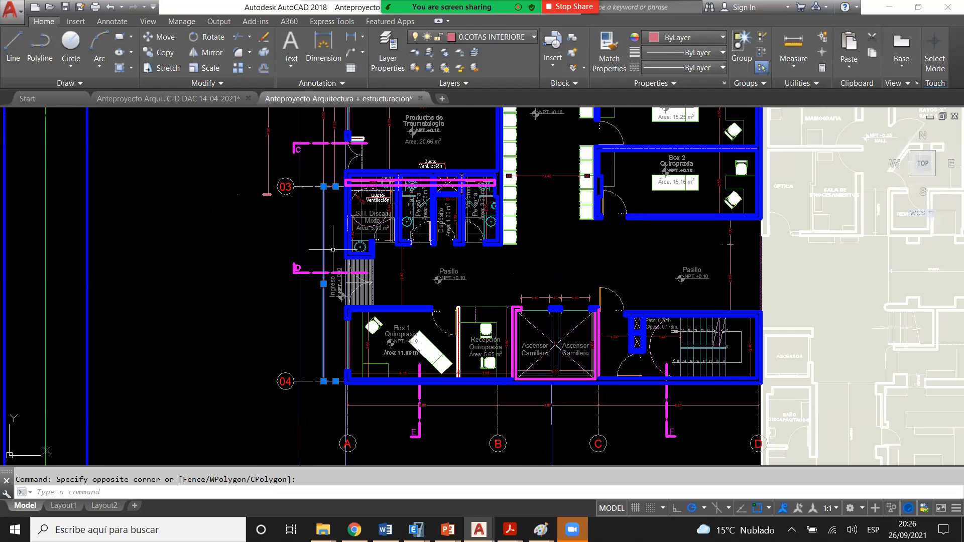
pyautogui.press('Escape')
pyautogui.scroll(2, 324, 268)
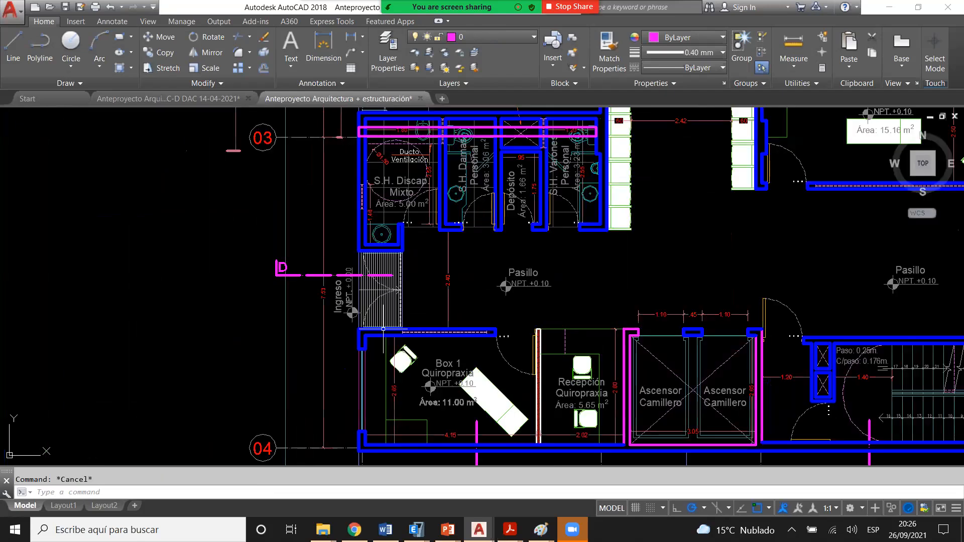
pyautogui.scroll(2, 281, 151)
pyautogui.moveTo(281, 150); pyautogui.dragTo(299, 323, button='middle')
pyautogui.click(238, 270)
pyautogui.click(302, 338)
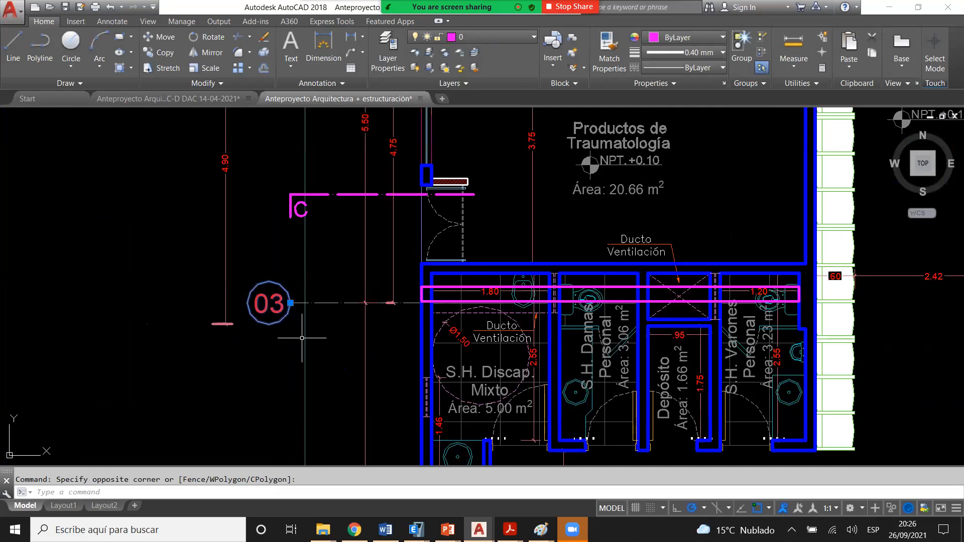
pyautogui.press('Escape')
pyautogui.scroll(-4, 322, 256)
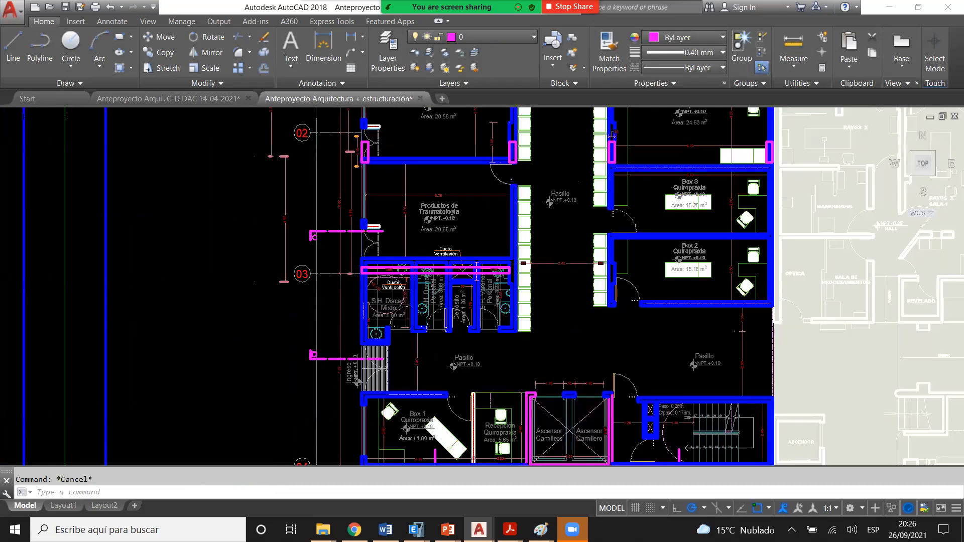
pyautogui.scroll(2, 304, 391)
pyautogui.moveTo(305, 390); pyautogui.dragTo(341, 331, button='middle')
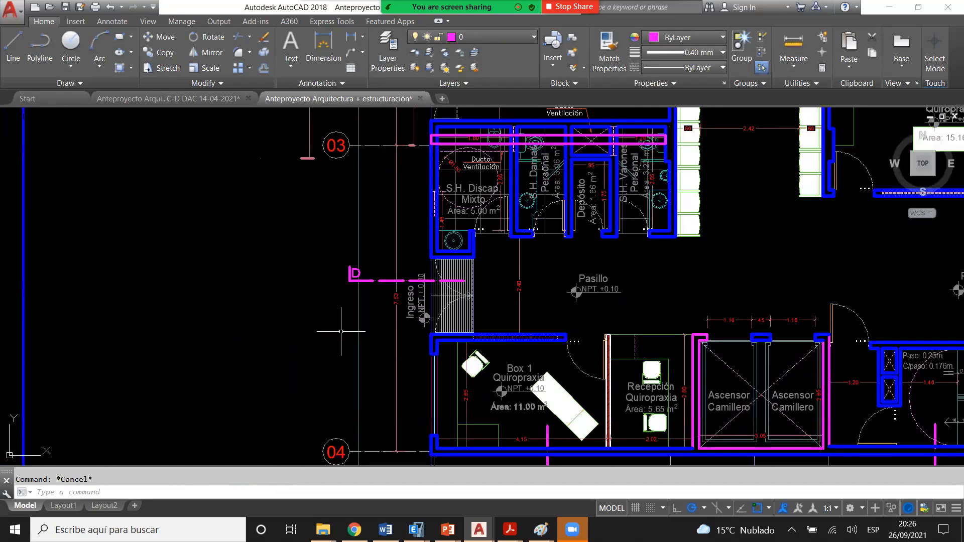
pyautogui.scroll(4, 346, 426)
pyautogui.moveTo(346, 426); pyautogui.dragTo(328, 318, button='middle')
pyautogui.click(348, 424)
pyautogui.click(258, 333)
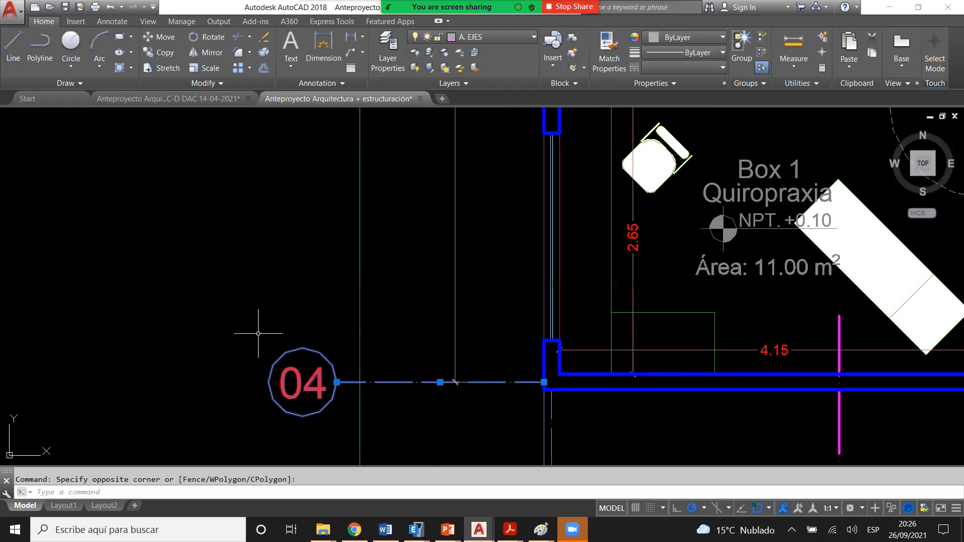
pyautogui.scroll(-2, 258, 333)
pyautogui.scroll(-2, 298, 345)
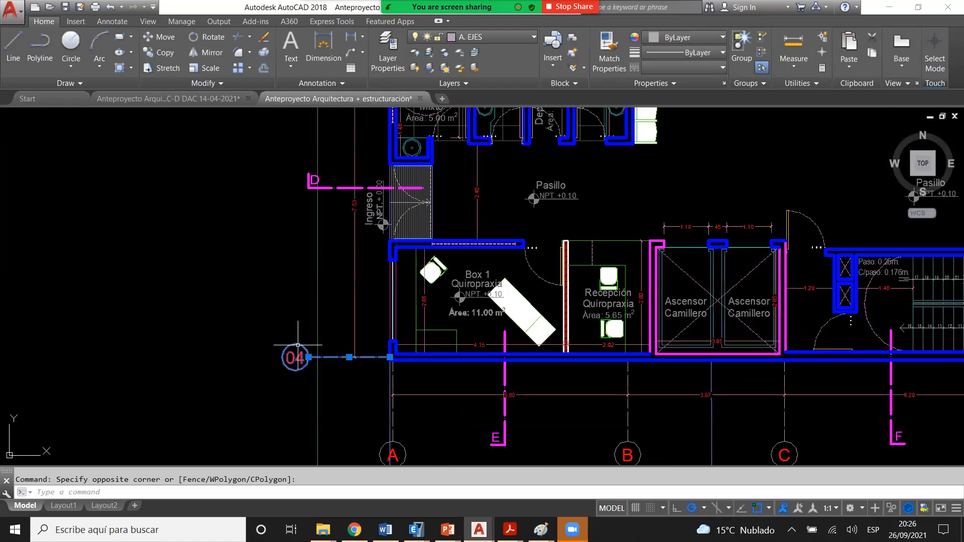
pyautogui.scroll(2, 449, 370)
pyautogui.press('Escape')
# - Copy the axis 04 line and bubble onto the wall between the entrance and Box 1 Quiropraxia, at its outer face on axis A
pyautogui.click(224, 389)
pyautogui.click(180, 302)
pyautogui.write('co')
pyautogui.press('Return')
pyautogui.click(358, 353)
pyautogui.scroll(-2, 355, 354)
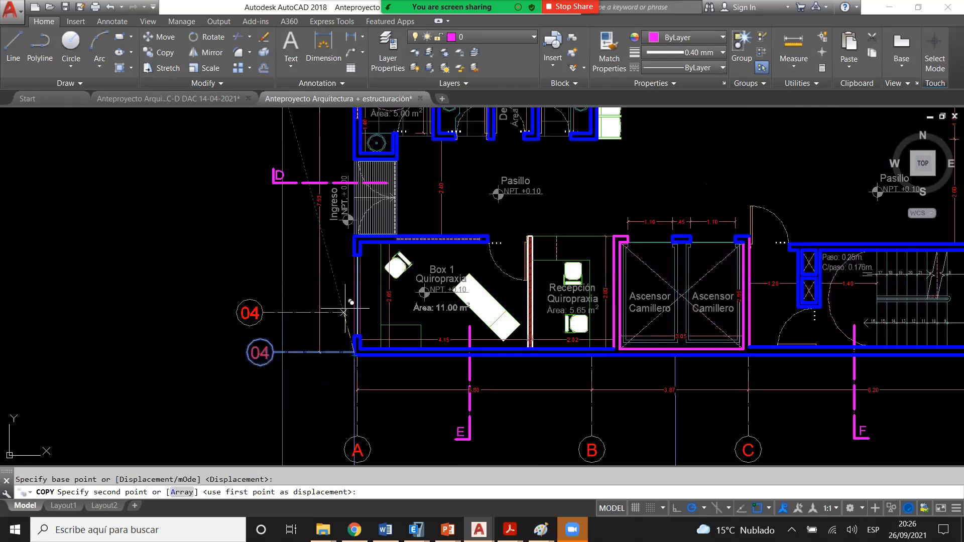
pyautogui.scroll(2, 343, 312)
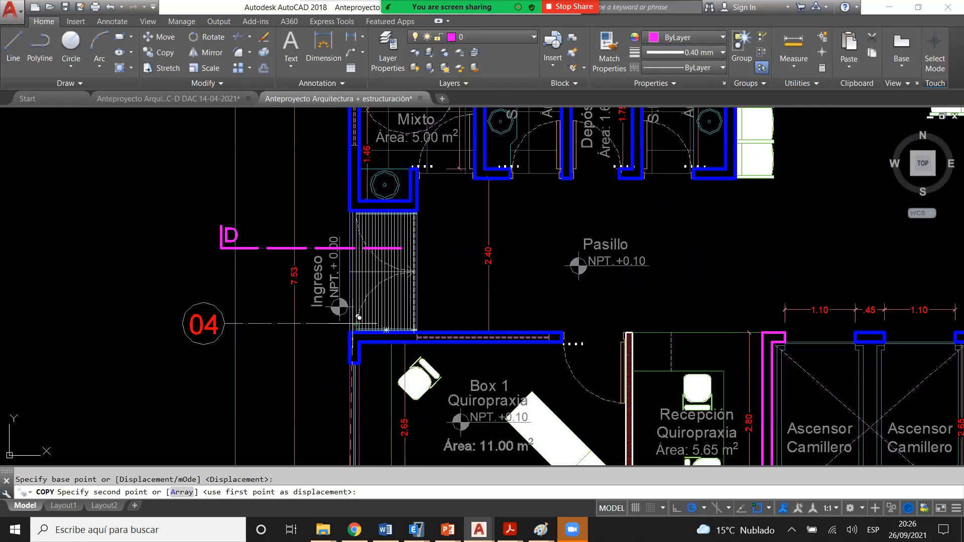
pyautogui.scroll(2, 351, 331)
pyautogui.scroll(6, 455, 338)
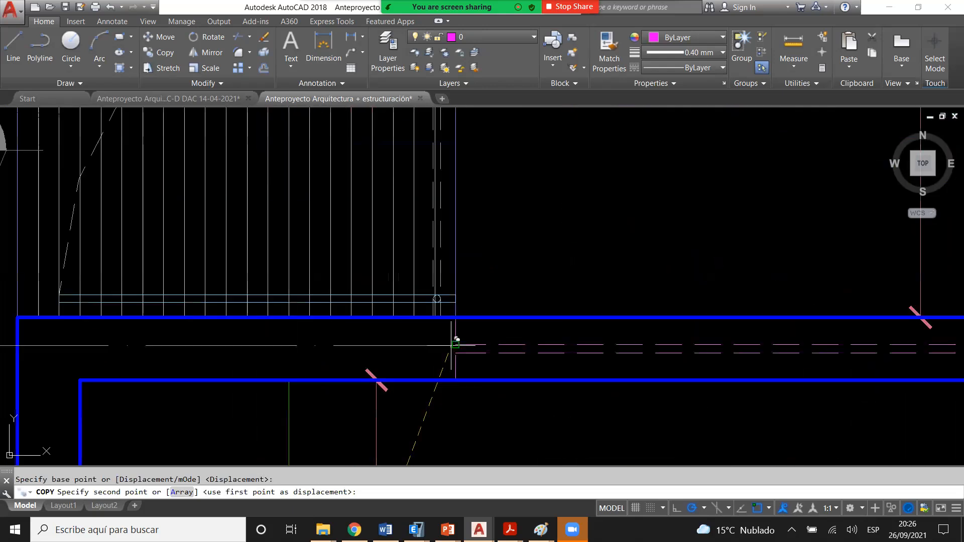
pyautogui.scroll(-2, 458, 341)
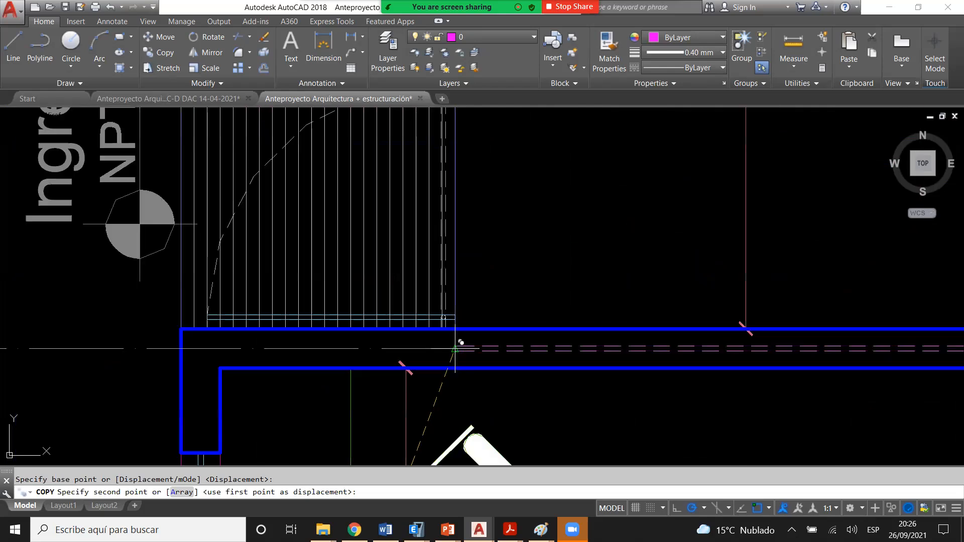
pyautogui.click(182, 348)
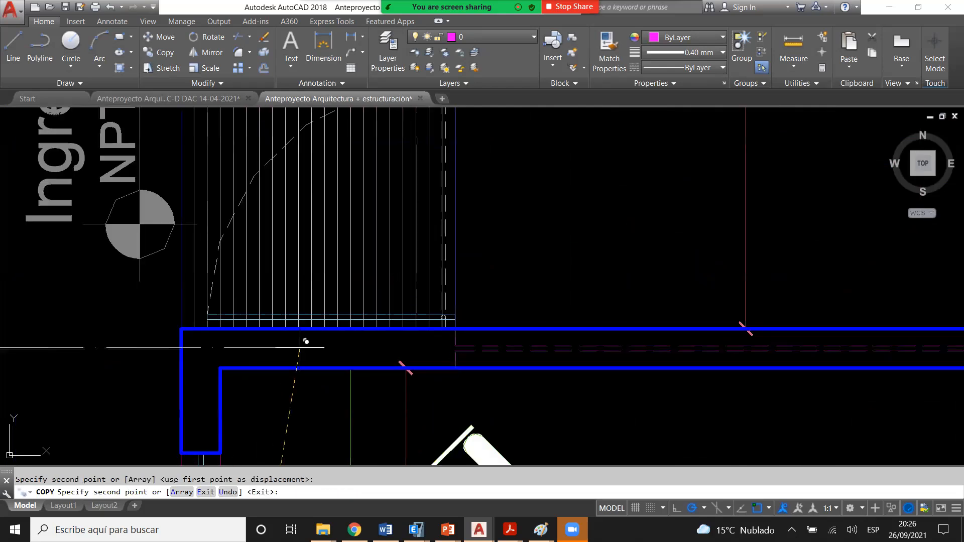
pyautogui.scroll(-4, 308, 348)
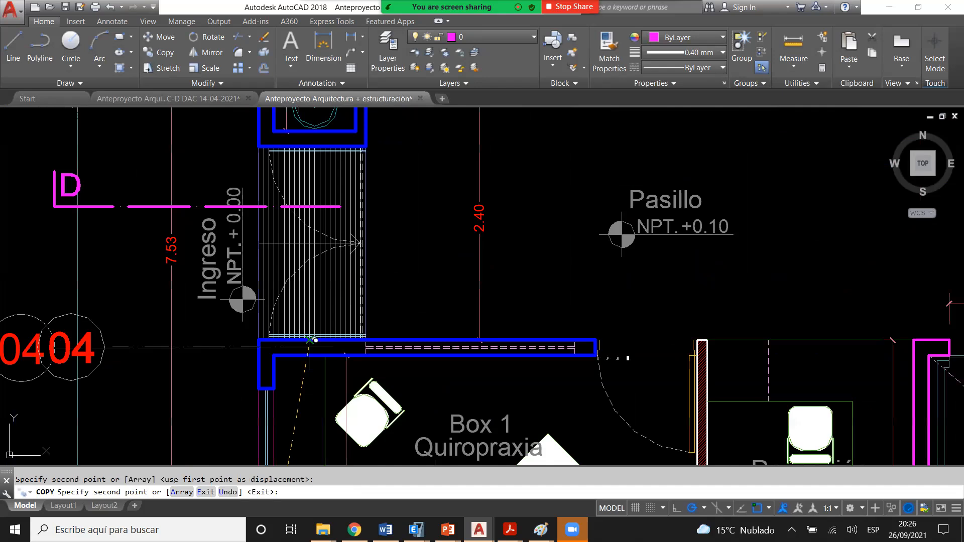
pyautogui.press('Escape')
pyautogui.scroll(-2, 251, 347)
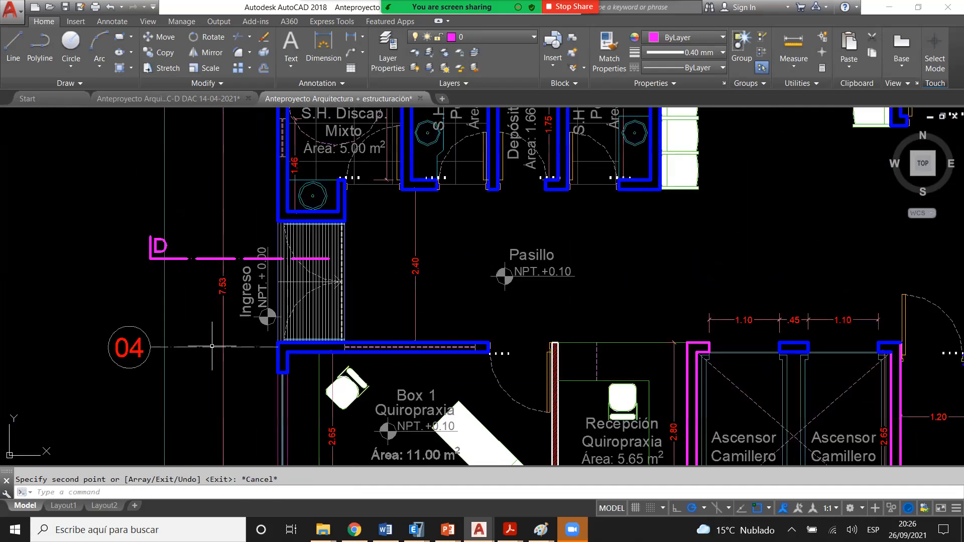
# - Stretch the lower end of the dimension between axes 03 and 04 to the copied axis 04 line
pyautogui.scroll(6, 281, 216)
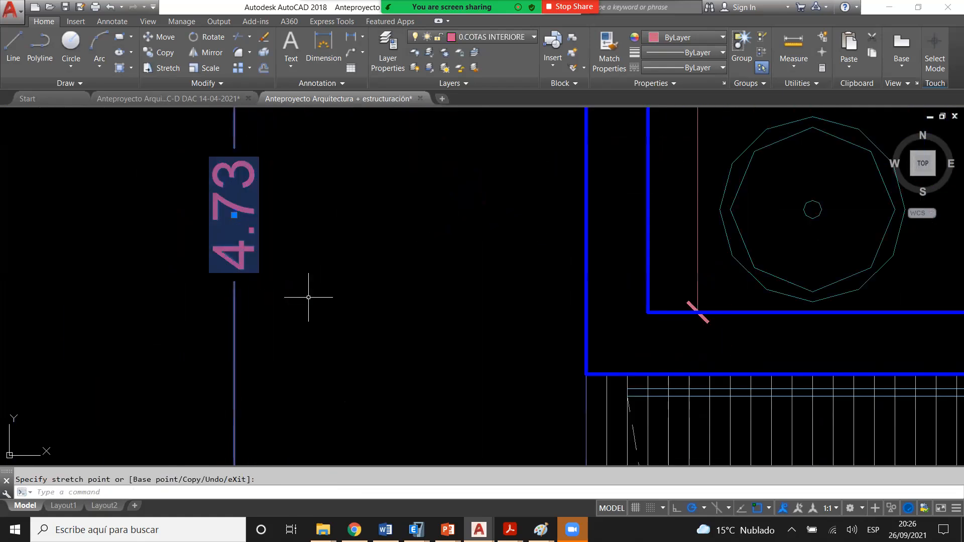
pyautogui.scroll(-5, 308, 297)
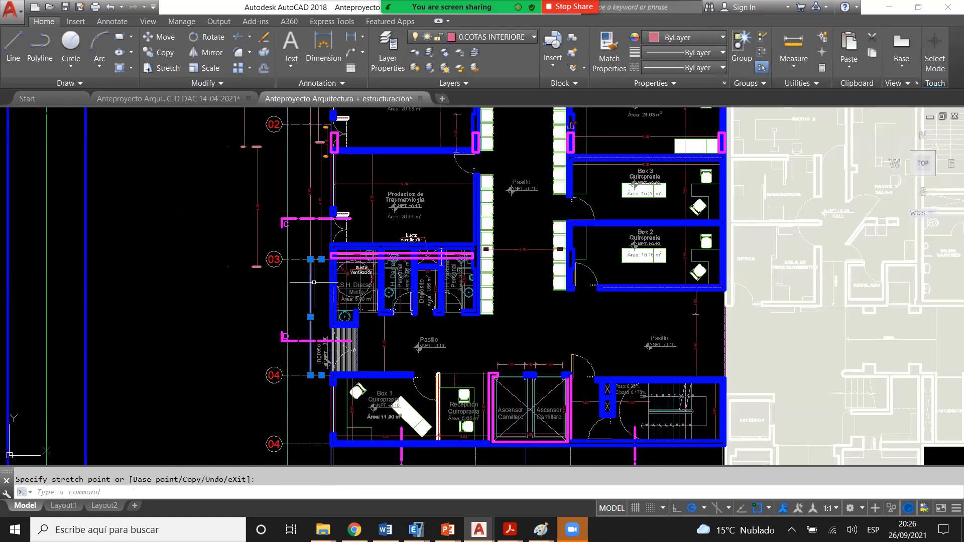
pyautogui.press('Escape')
pyautogui.scroll(2, 314, 282)
pyautogui.moveTo(351, 231); pyautogui.dragTo(355, 165, button='middle')
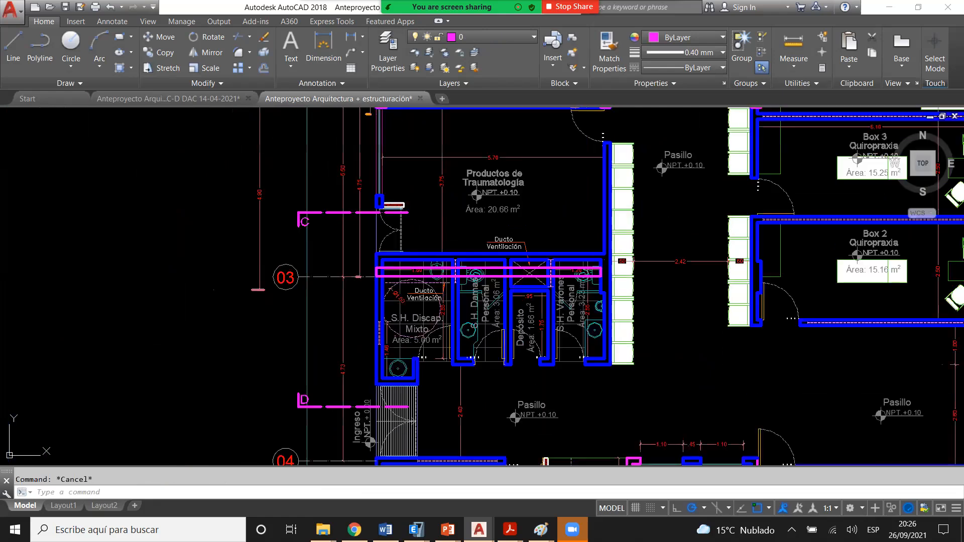
pyautogui.click(348, 360)
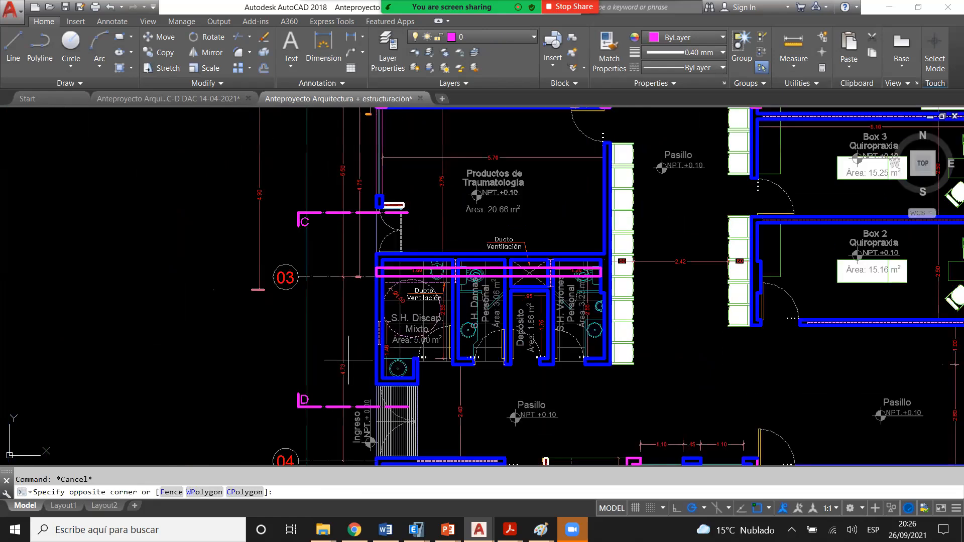
pyautogui.press('Escape')
pyautogui.scroll(-2, 335, 293)
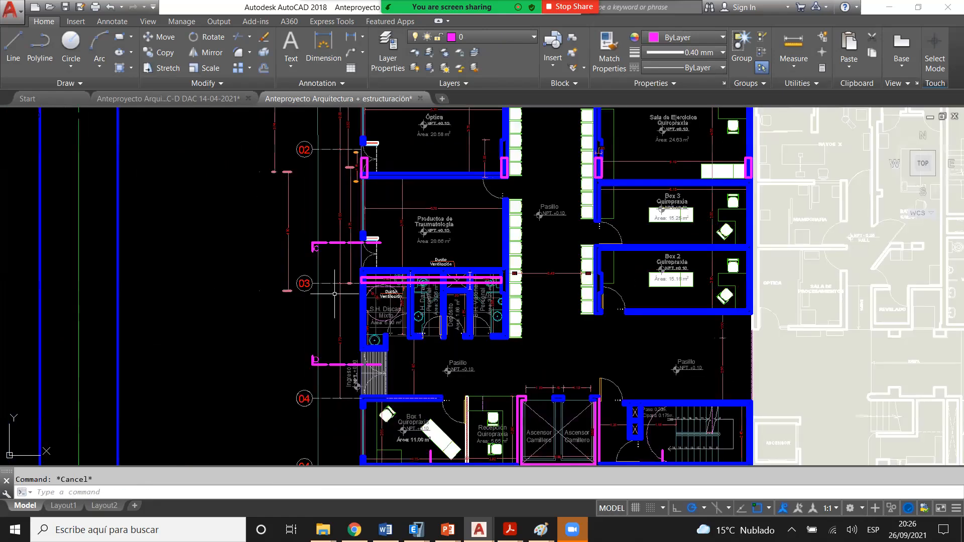
pyautogui.scroll(2, 335, 293)
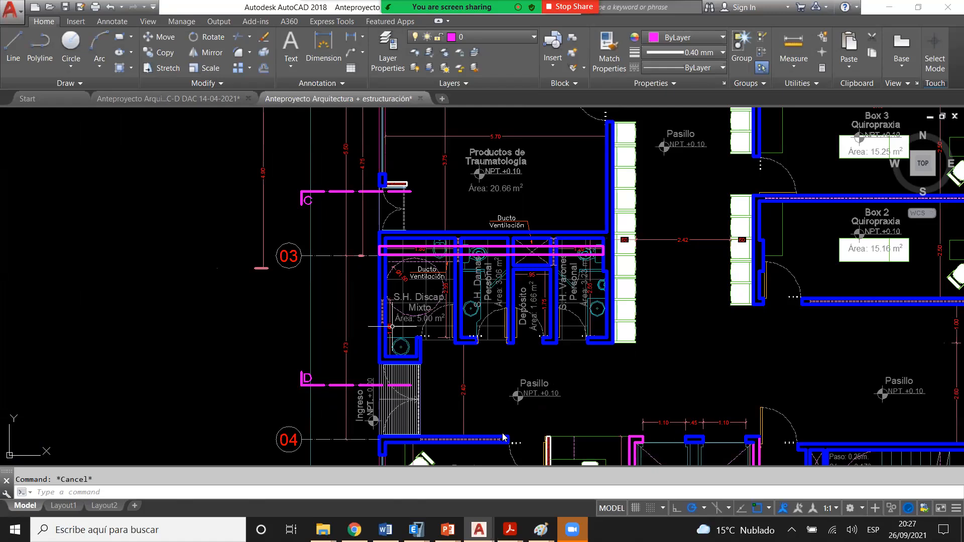
# - Launch Excel and create a blank workbook
pyautogui.press('super')
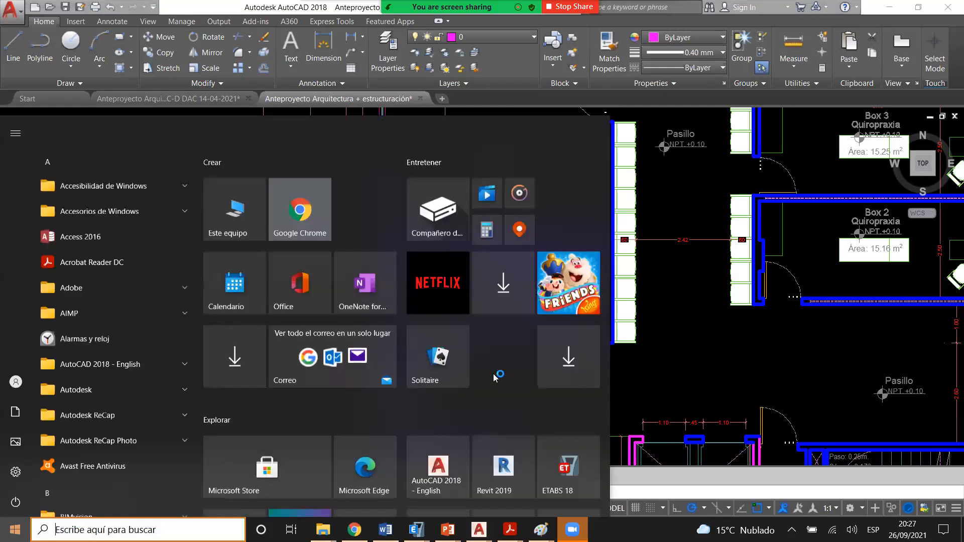
pyautogui.scroll(-5, 421, 282)
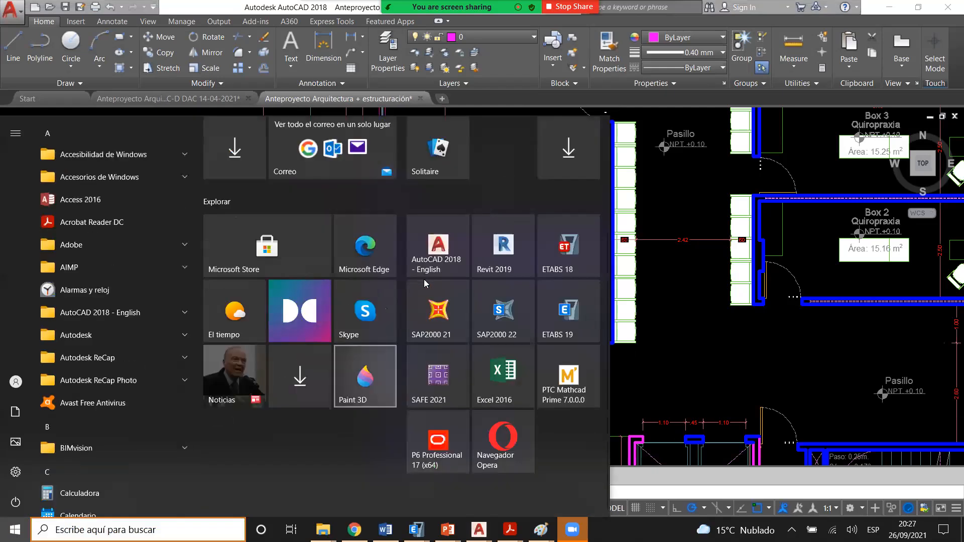
pyautogui.click(426, 284)
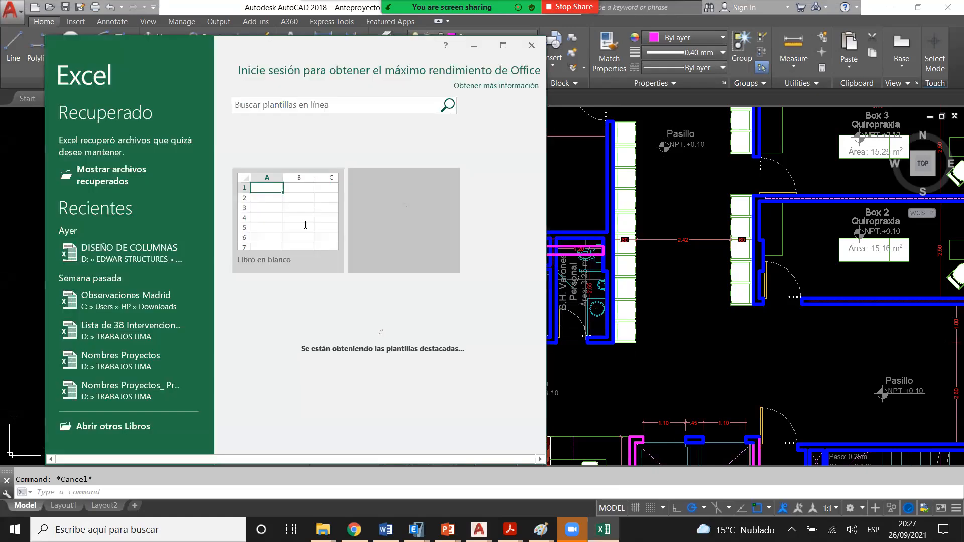
pyautogui.click(305, 225)
# - Label cell B5 as L/21 and calculate 5/21 in cell B6 beneath it
pyautogui.click(305, 221)
pyautogui.write('L/21')
pyautogui.press('Return')
pyautogui.write('+')
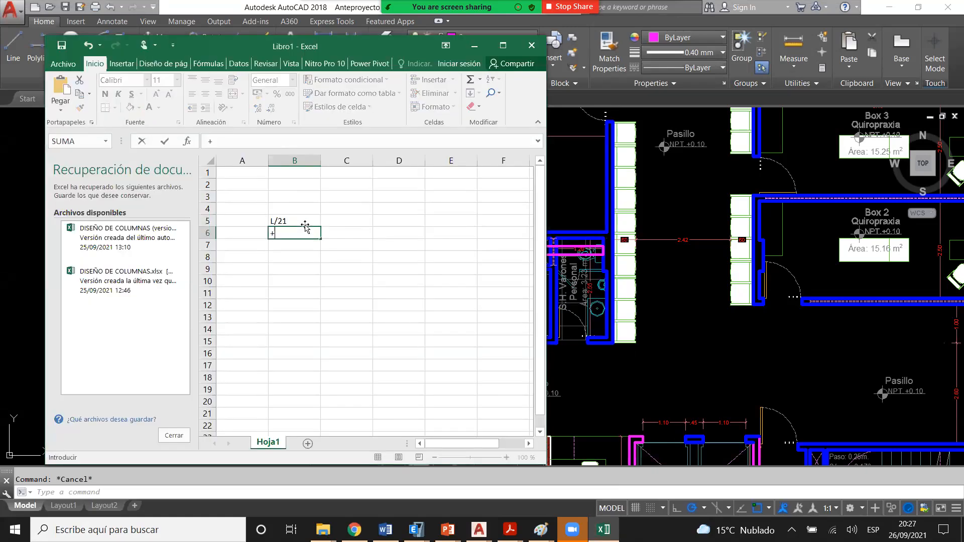
pyautogui.write('5/21')
pyautogui.press('Return')
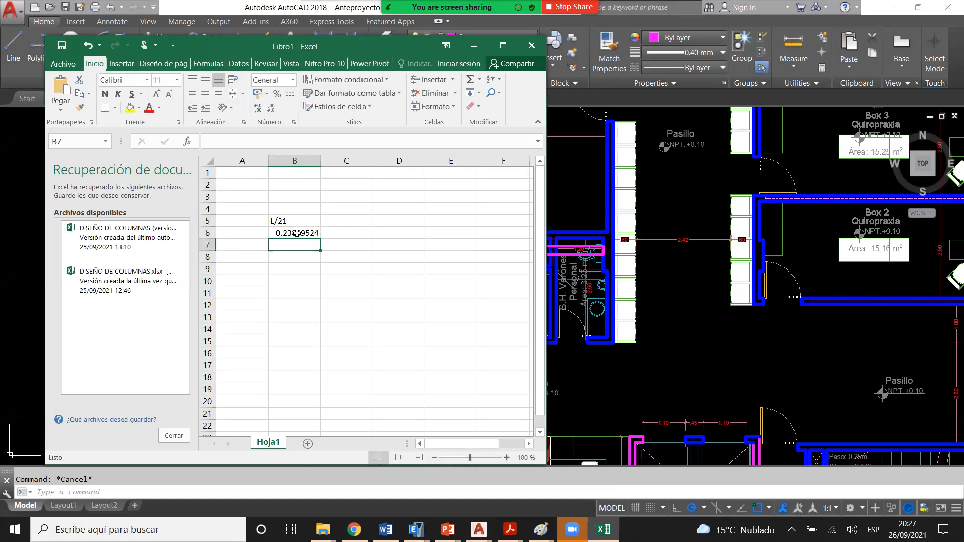
pyautogui.click(312, 236)
pyautogui.click(305, 223)
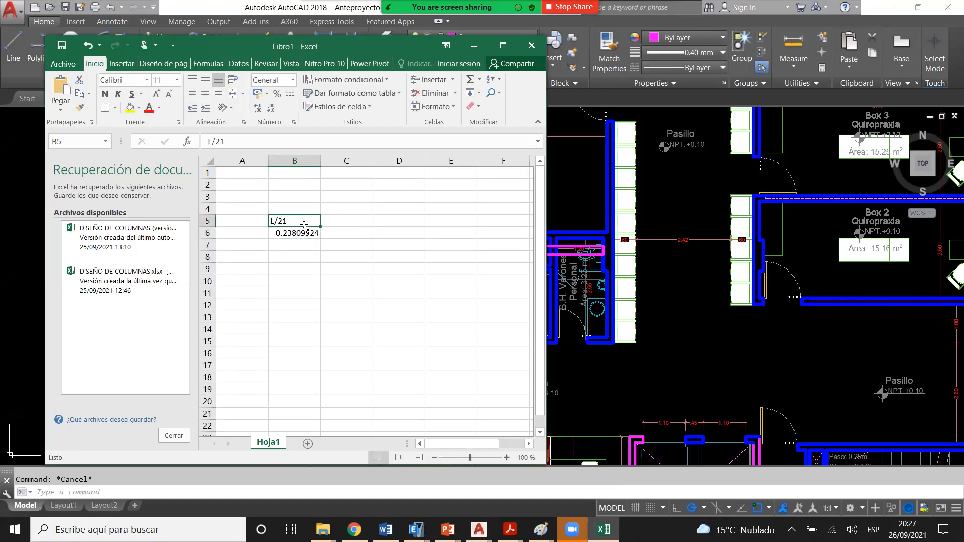
# - Change the formula in B6 to =4.75/21, minimize the workbook and return to the AutoCAD floor plan at the restroom block
pyautogui.click(293, 234)
pyautogui.click(214, 141)
pyautogui.press('BackSpace')
pyautogui.write('4.75/21')
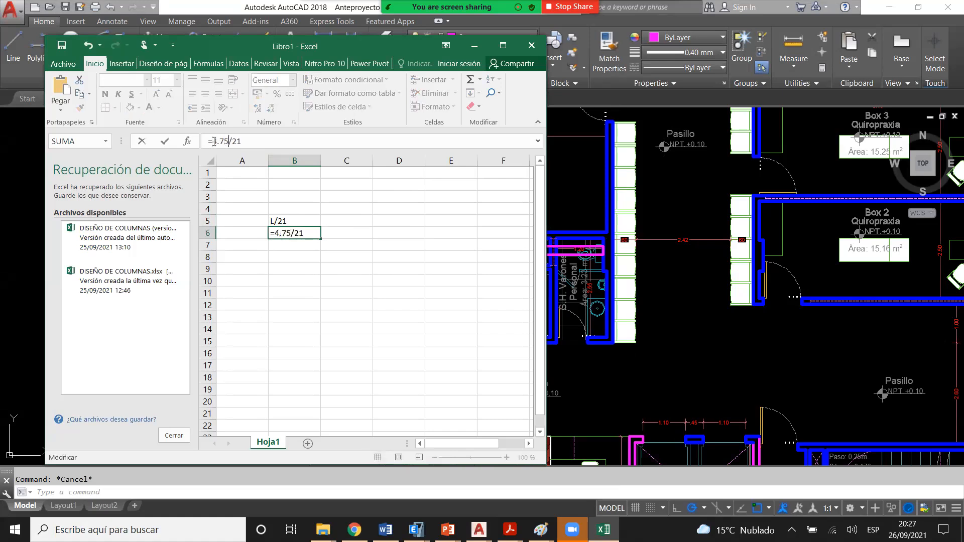
pyautogui.press('Return')
pyautogui.click(293, 232)
pyautogui.click(274, 219)
pyautogui.click(290, 230)
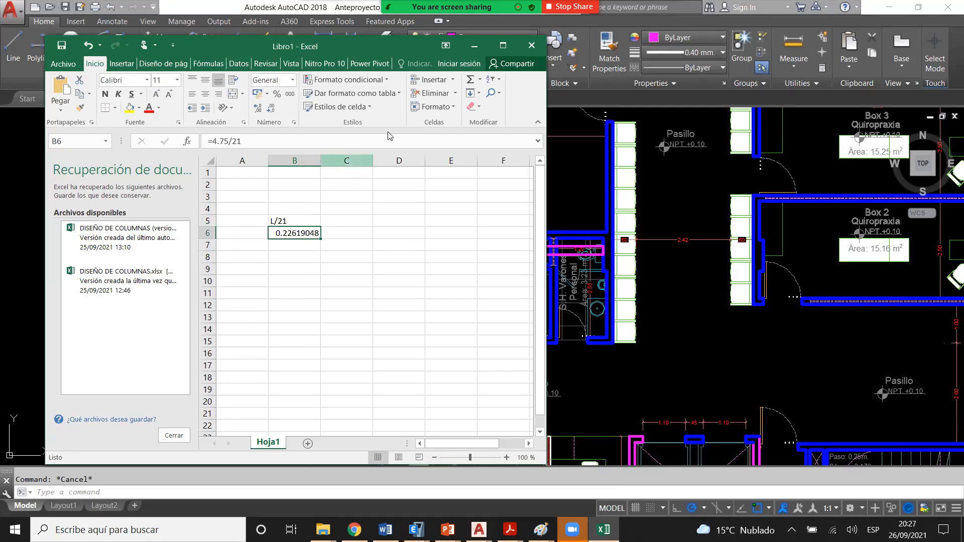
pyautogui.click(474, 50)
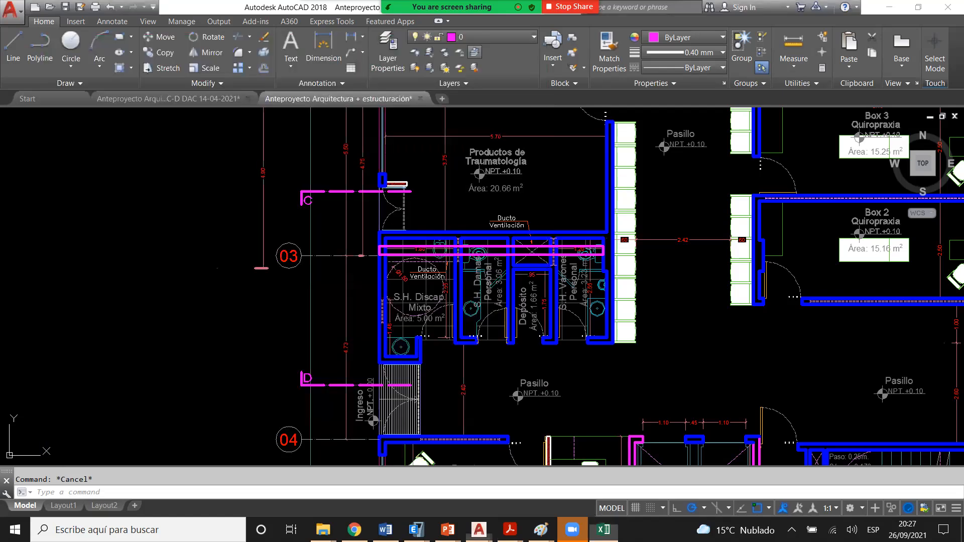
pyautogui.moveTo(491, 236); pyautogui.dragTo(463, 250, button='middle')
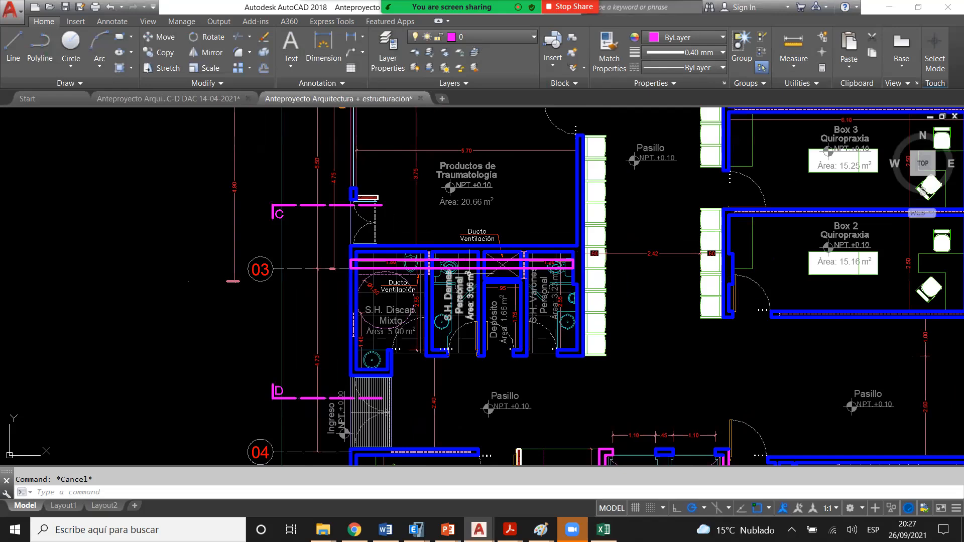
# - Examine the floor plan around axes 03 and 04, from the restroom block to the elevators and stairs
pyautogui.scroll(-2, 401, 246)
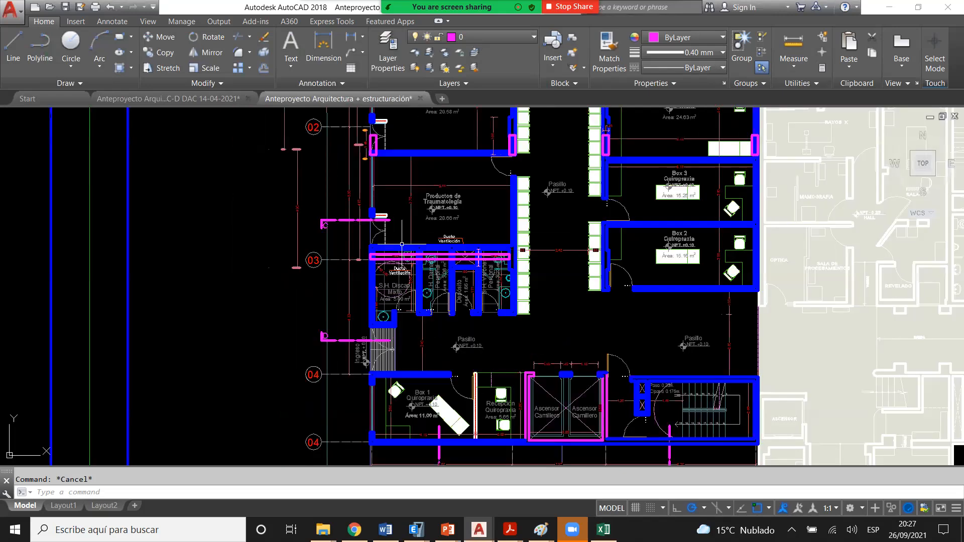
pyautogui.scroll(2, 454, 277)
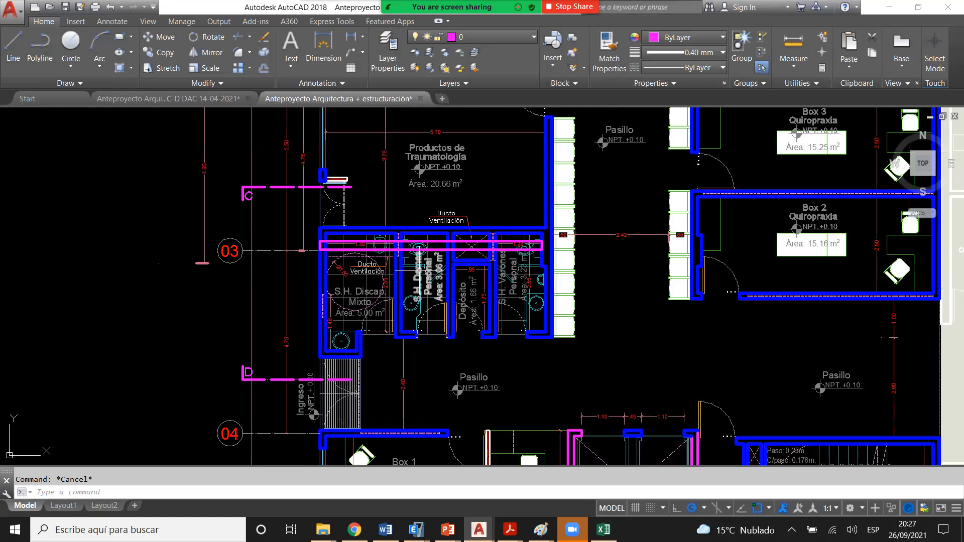
pyautogui.scroll(2, 440, 261)
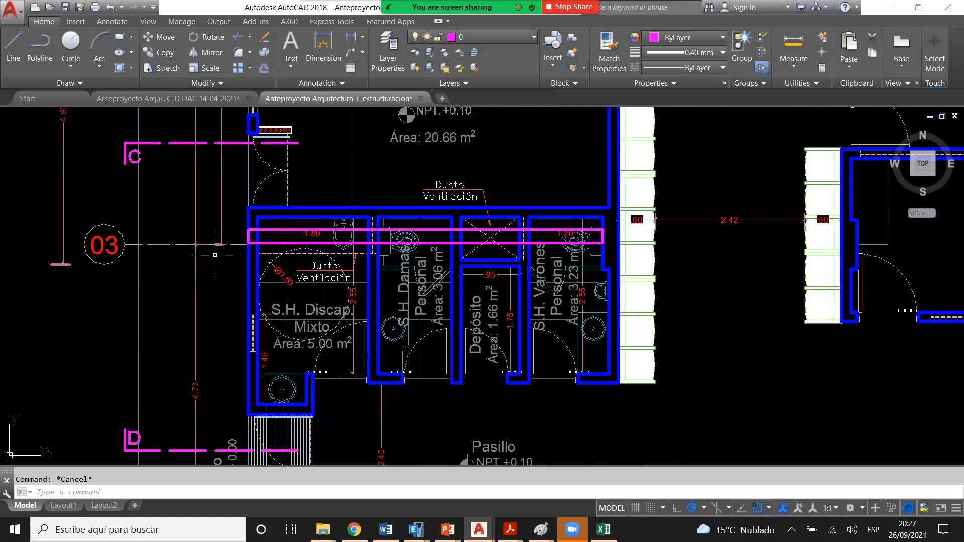
pyautogui.scroll(-5, 271, 263)
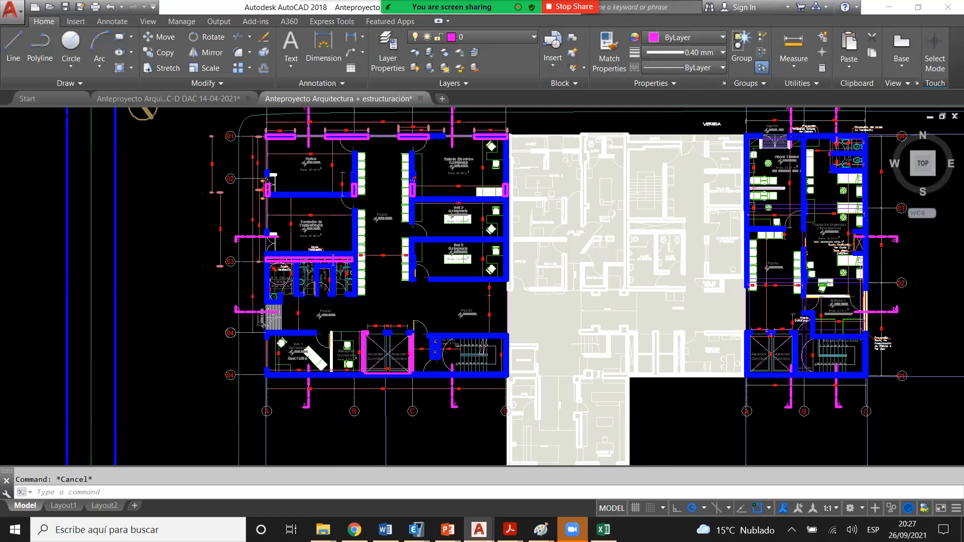
pyautogui.scroll(2, 238, 215)
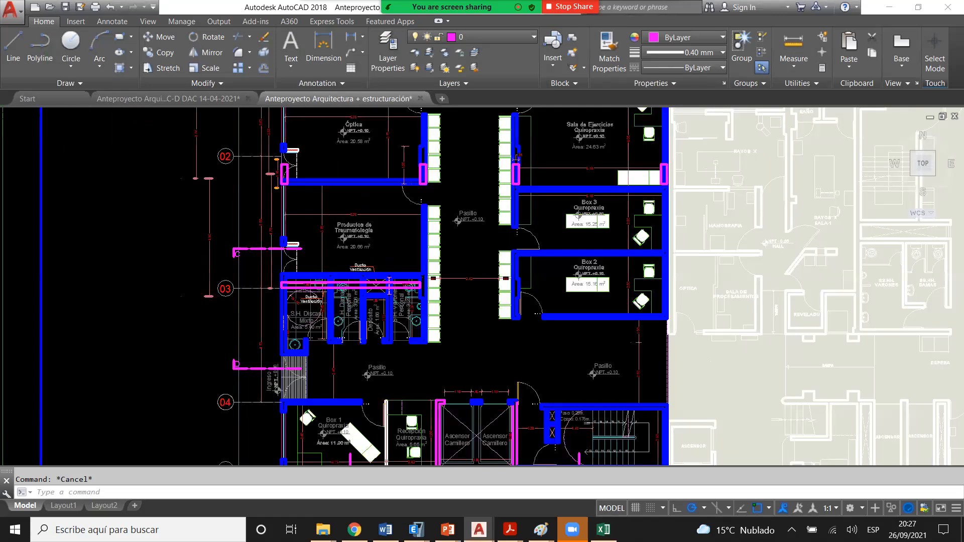
pyautogui.scroll(2, 268, 308)
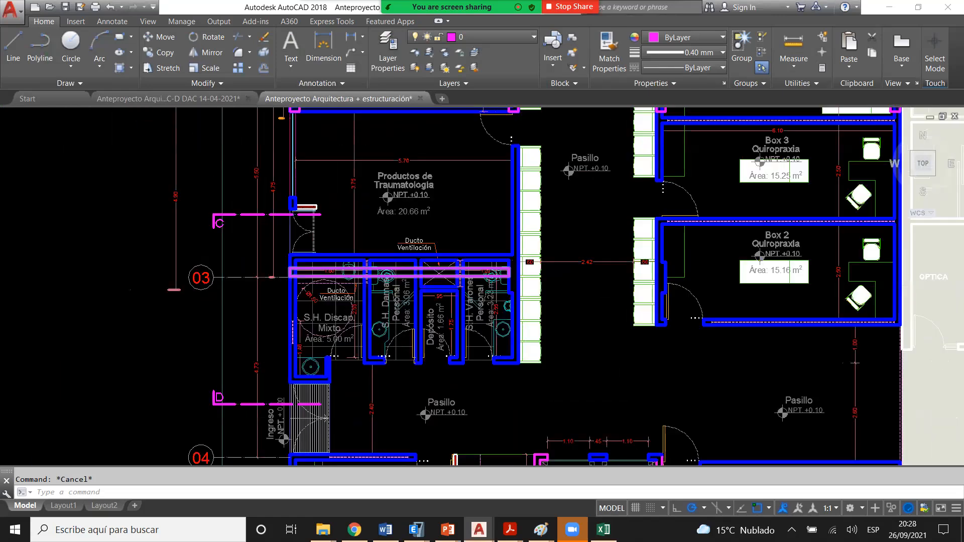
pyautogui.moveTo(837, 462); pyautogui.dragTo(675, 390, button='middle')
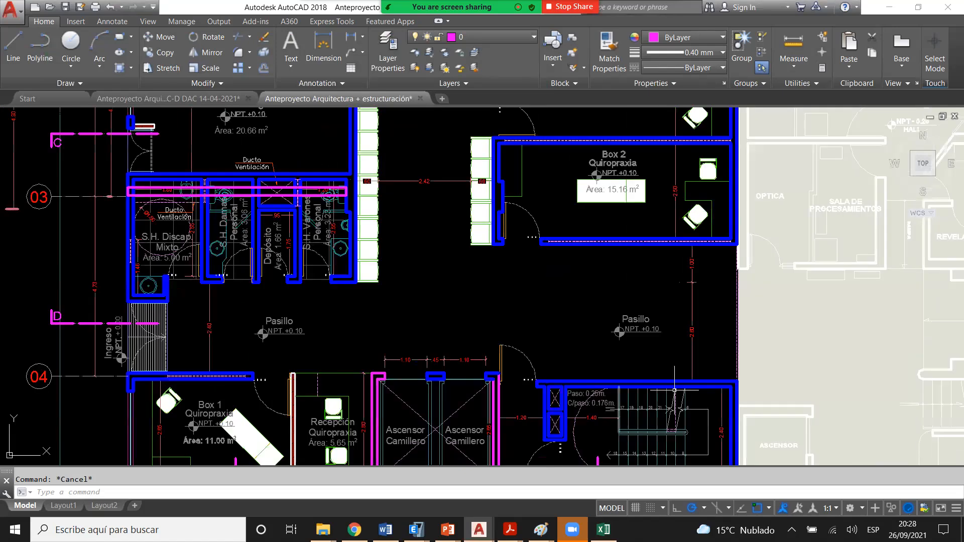
# - Draw a horizontal magenta polyline from the stair block's outer upper corner westward past the facade near axis 04
pyautogui.scroll(-2, 395, 359)
pyautogui.write('pl')
pyautogui.press('Return')
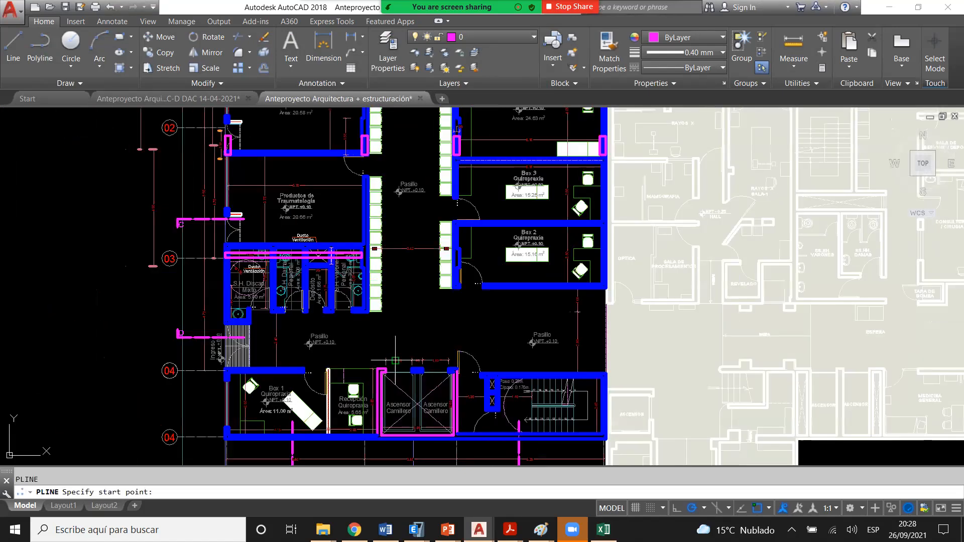
pyautogui.moveTo(618, 379); pyautogui.dragTo(614, 400, button='middle')
pyautogui.scroll(8, 616, 399)
pyautogui.click(533, 366)
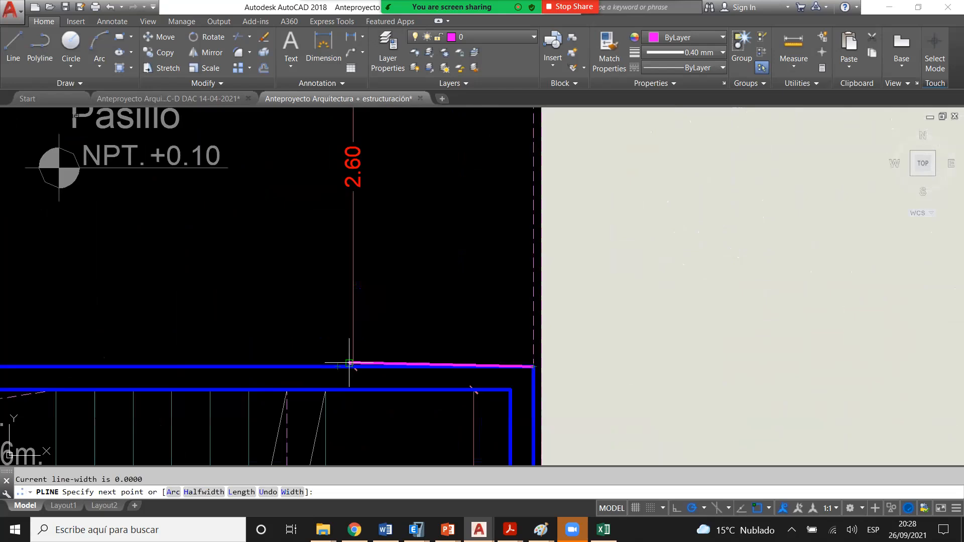
pyautogui.scroll(-4, 549, 366)
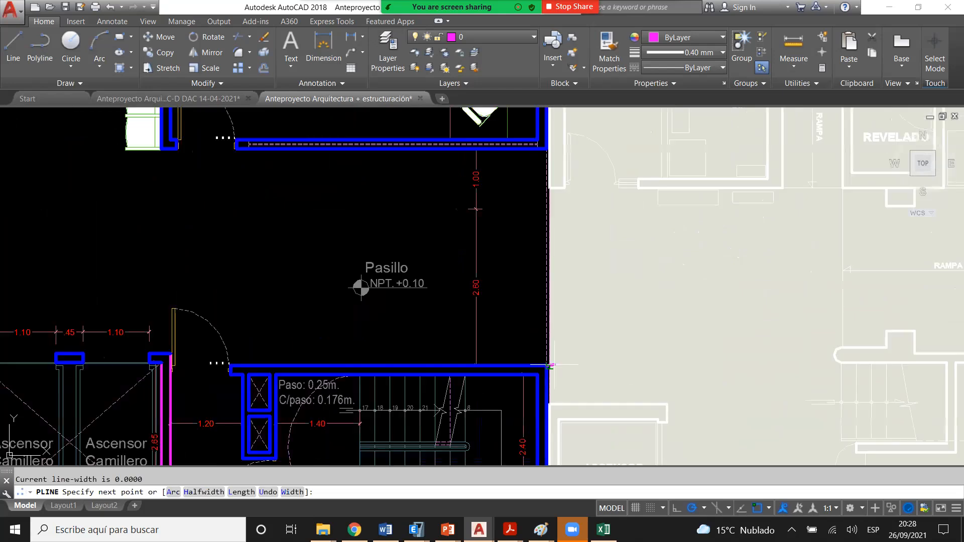
pyautogui.scroll(-4, 549, 366)
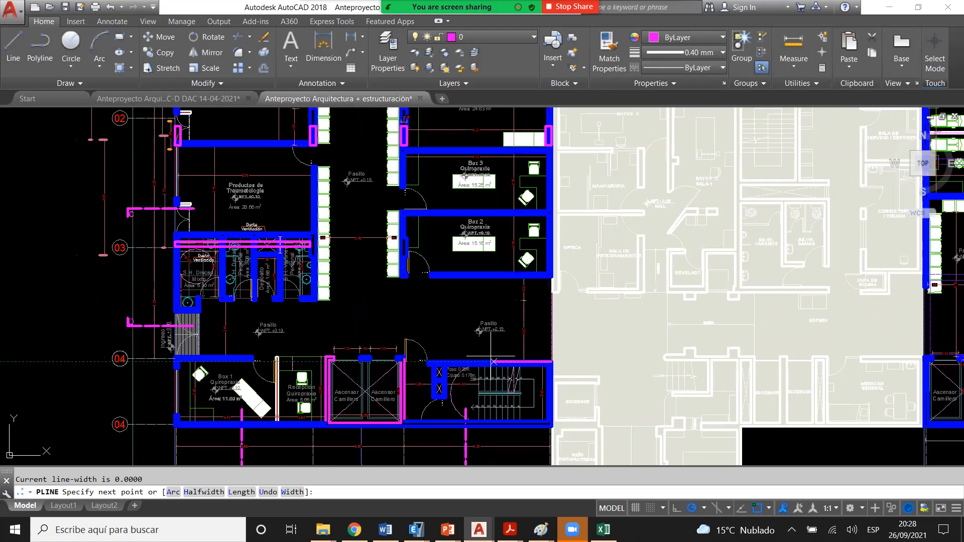
pyautogui.scroll(2, 494, 361)
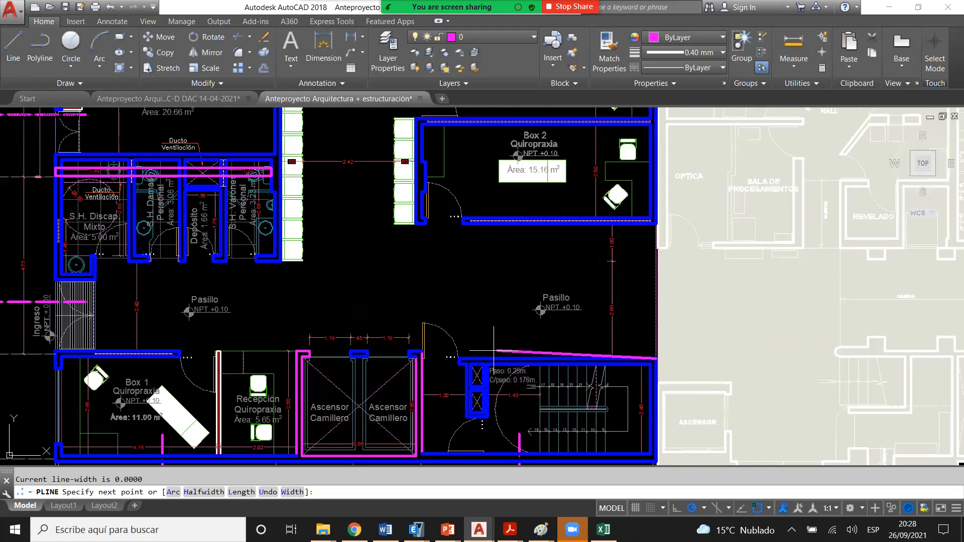
pyautogui.press('Escape')
pyautogui.scroll(-2, 307, 370)
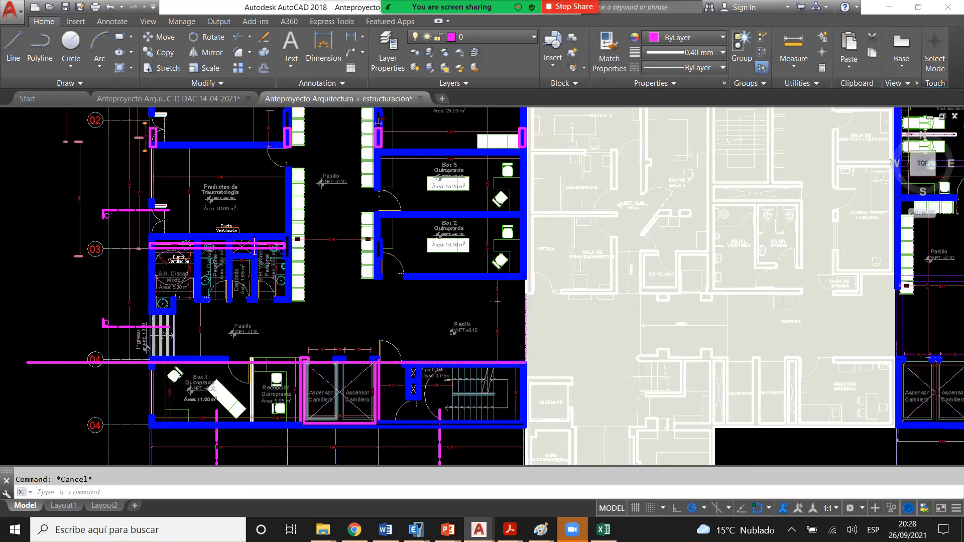
pyautogui.scroll(7, 349, 359)
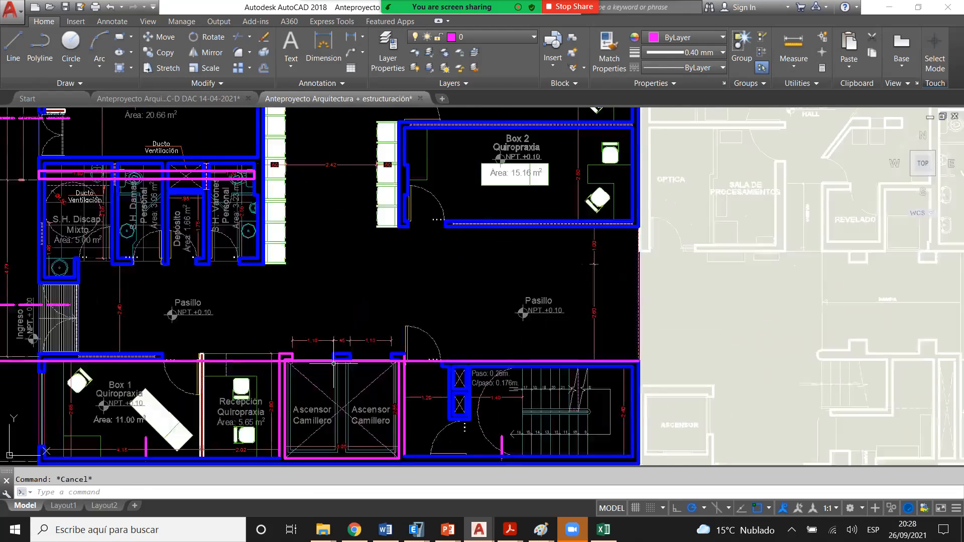
pyautogui.write('e')
pyautogui.press('Return')
pyautogui.press('Escape')
pyautogui.click(309, 365)
pyautogui.press('Escape')
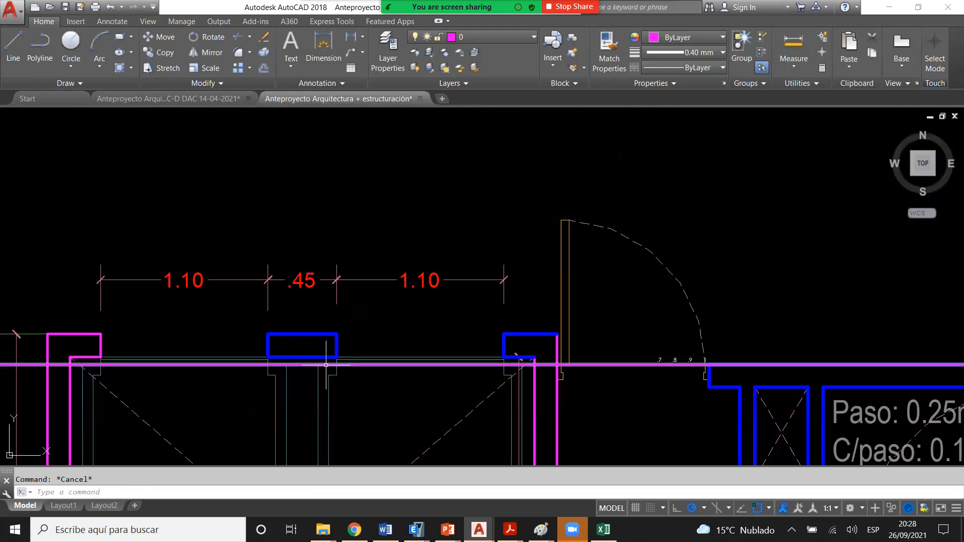
# - Draw a magenta polyline across the eastern 1.10 elevator opening, joining the upper corners of the two blue wall piers
pyautogui.scroll(-2, 334, 346)
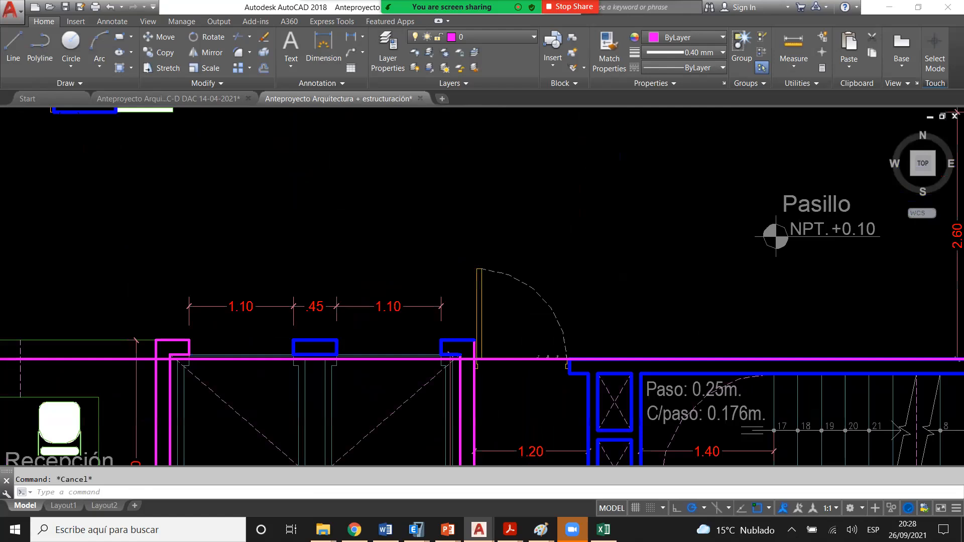
pyautogui.scroll(-3, 402, 329)
pyautogui.scroll(7, 383, 333)
pyautogui.write('pl')
pyautogui.press('Return')
pyautogui.click(354, 337)
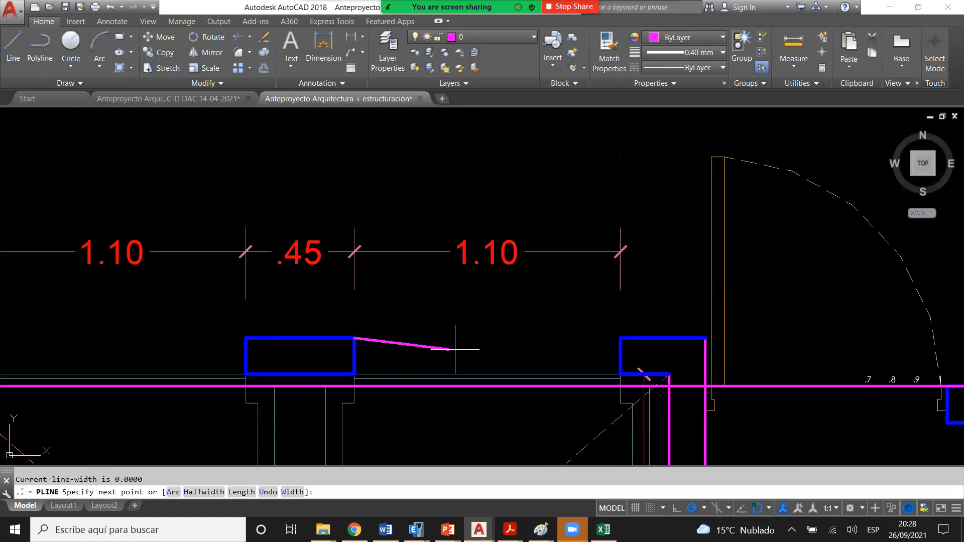
pyautogui.click(622, 338)
pyautogui.press('Escape')
pyautogui.press('Escape')
pyautogui.click(561, 350)
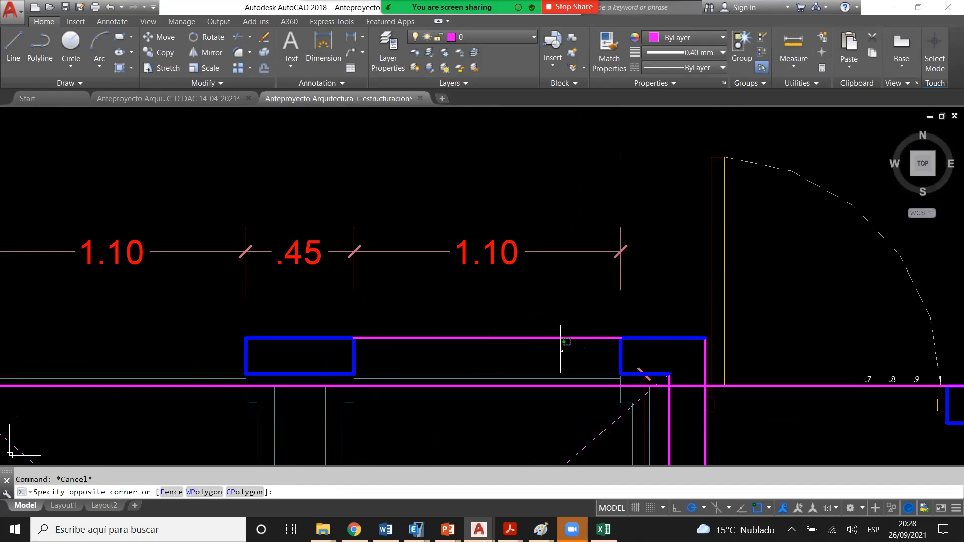
pyautogui.click(531, 320)
pyautogui.press('Escape')
pyautogui.click(531, 356)
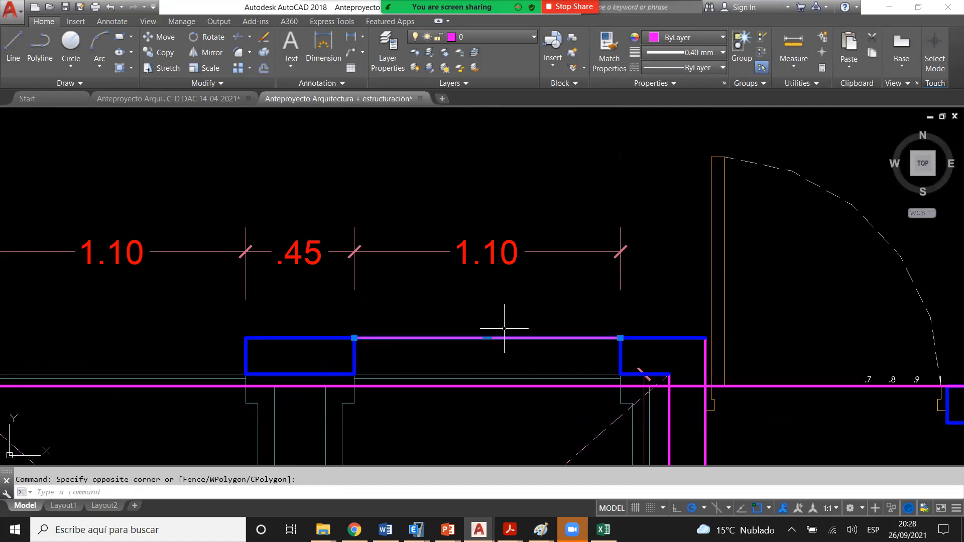
pyautogui.scroll(-2, 504, 328)
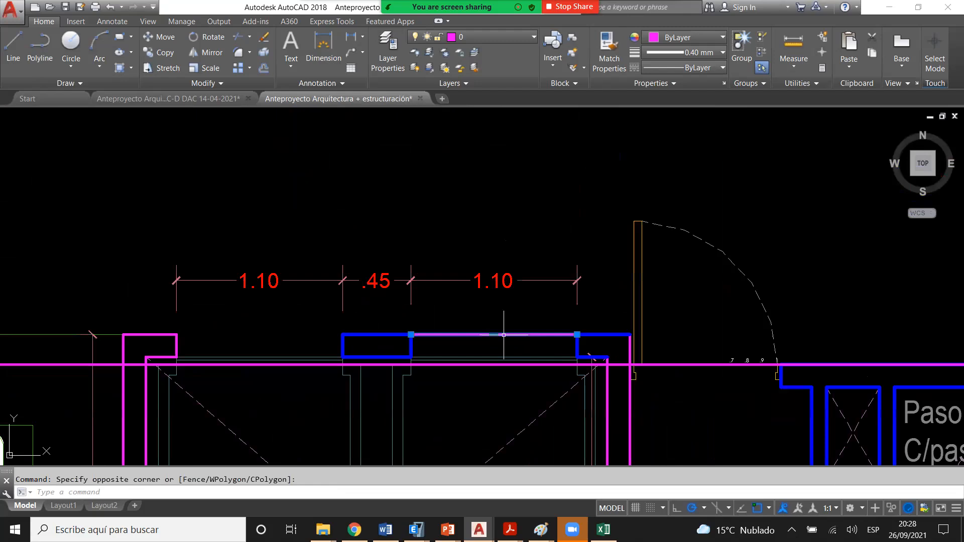
pyautogui.scroll(4, 504, 334)
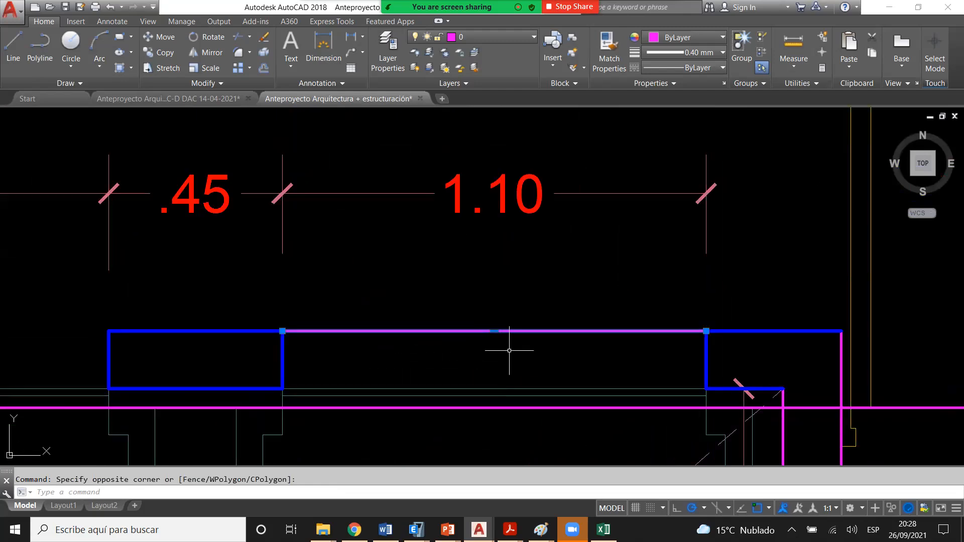
pyautogui.press('Escape')
# - Copy the short magenta line over the elevator opening 0.15 downward to the lower edge of the wall piers
pyautogui.click(519, 359)
pyautogui.click(493, 301)
pyautogui.write('co')
pyautogui.press('space')
pyautogui.click(494, 266)
pyautogui.write('.15')
pyautogui.press('space')
pyautogui.press('Escape')
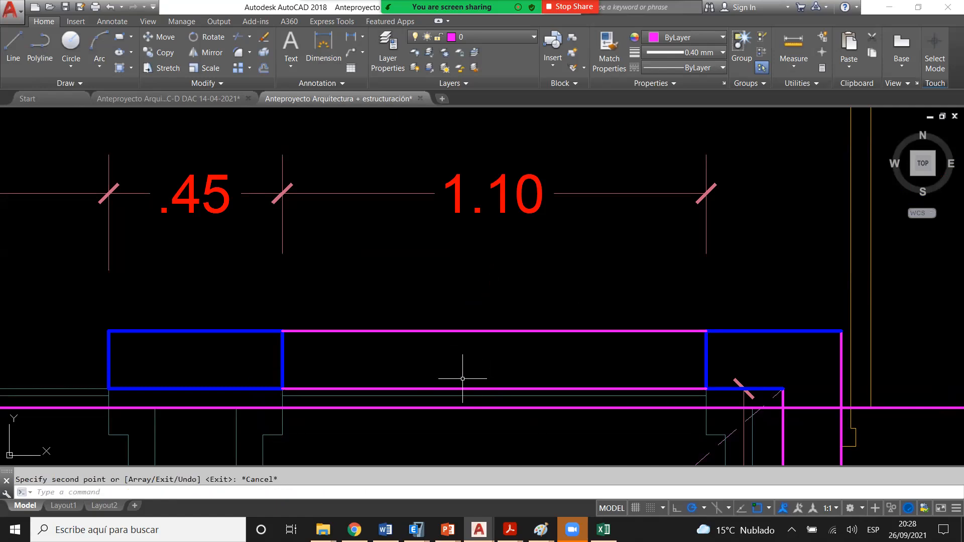
# - Move the long horizontal magenta line up to align with the lower edge of the elevator wall piers
pyautogui.click(460, 381)
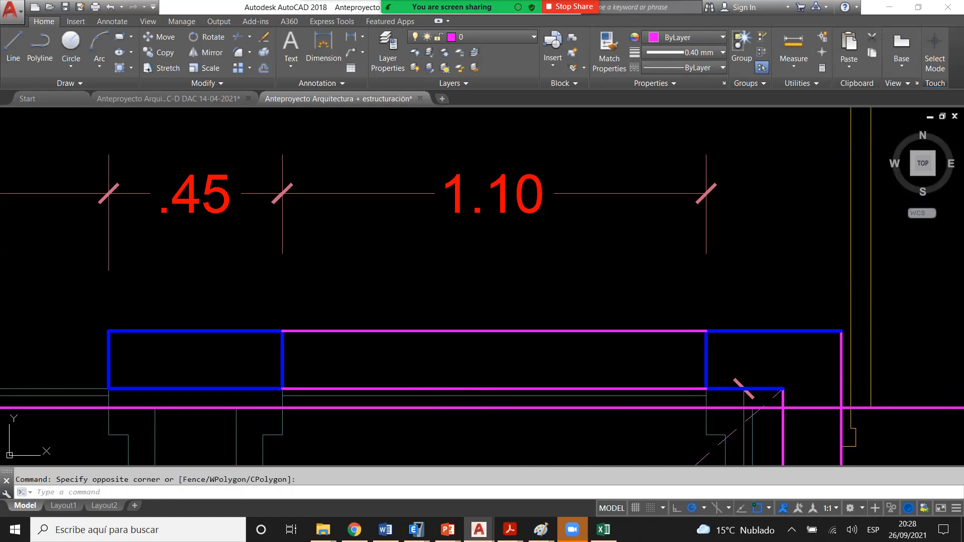
pyautogui.click(441, 394)
pyautogui.press('Escape')
pyautogui.click(492, 399)
pyautogui.click(485, 412)
pyautogui.write('m')
pyautogui.press('Return')
pyautogui.click(487, 409)
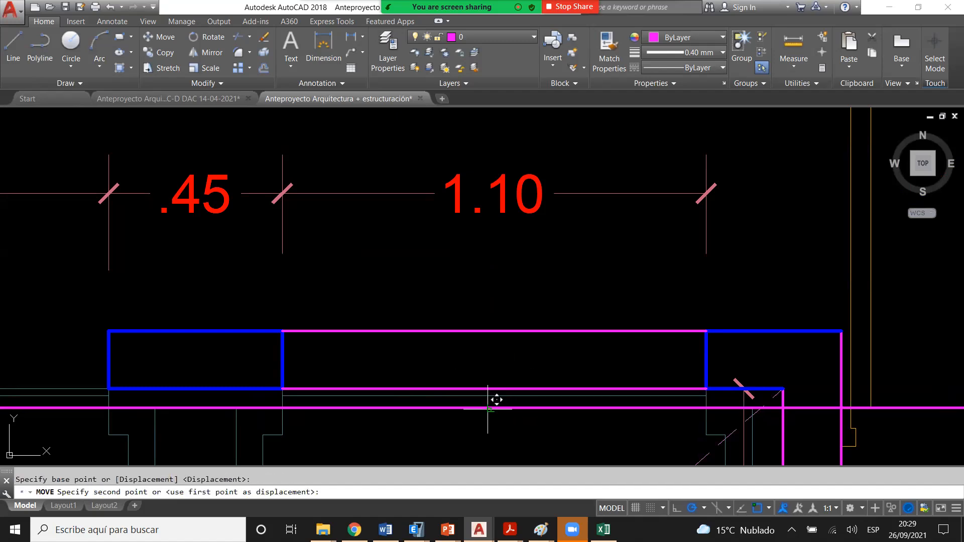
pyautogui.click(488, 390)
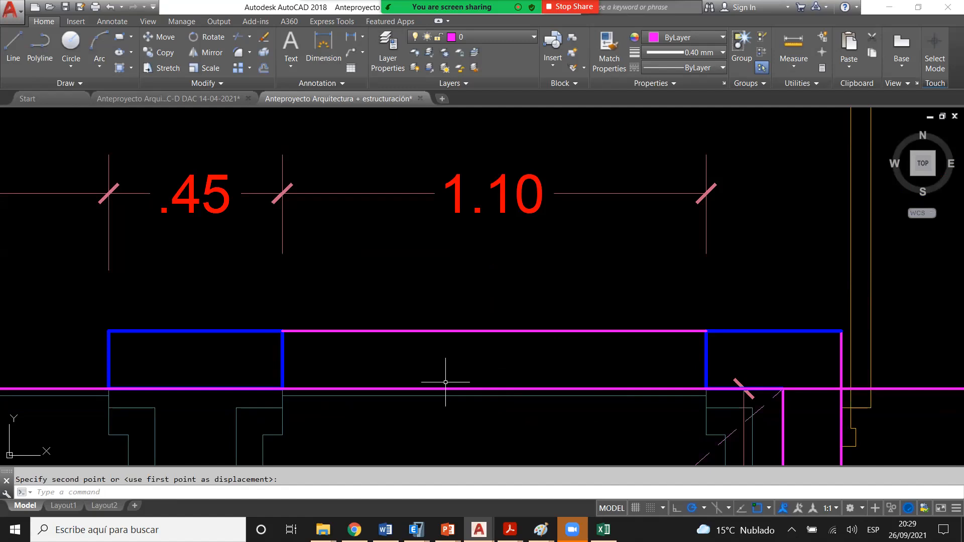
pyautogui.press('Escape')
pyautogui.scroll(-3, 445, 383)
pyautogui.moveTo(810, 385); pyautogui.dragTo(428, 381, button='middle')
pyautogui.scroll(-3, 428, 381)
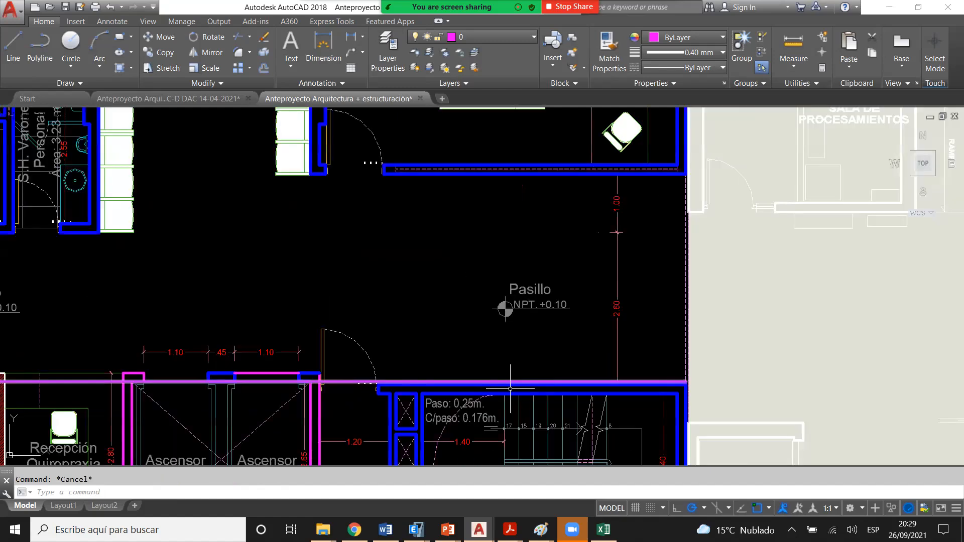
pyautogui.scroll(3, 557, 366)
pyautogui.scroll(-4, 606, 359)
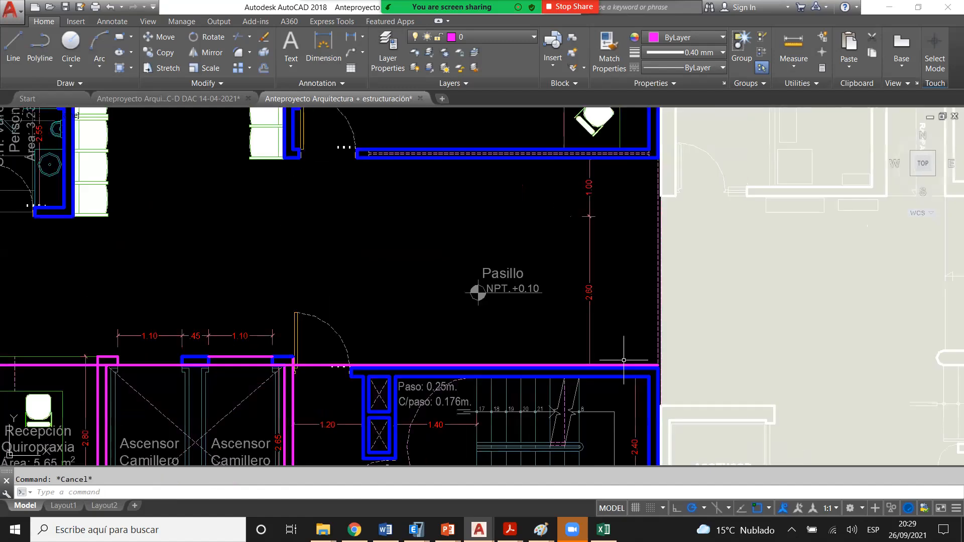
pyautogui.scroll(4, 623, 360)
pyautogui.write('pl')
pyautogui.press('Return')
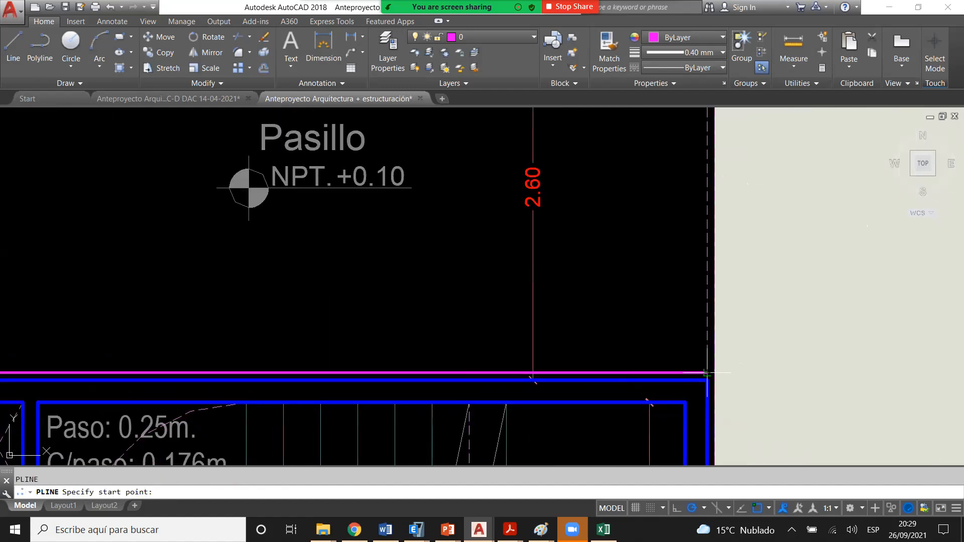
pyautogui.click(707, 373)
pyautogui.scroll(4, 703, 331)
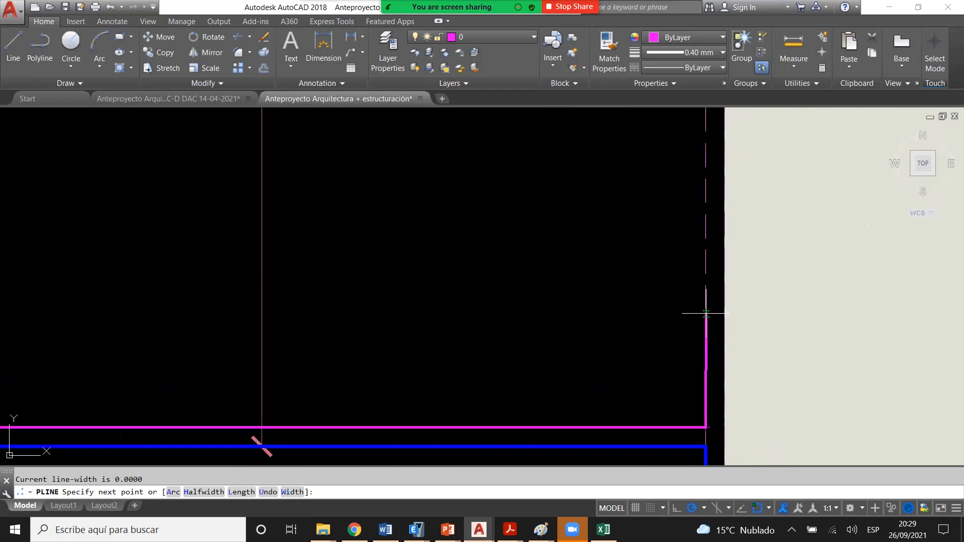
pyautogui.scroll(-2, 707, 307)
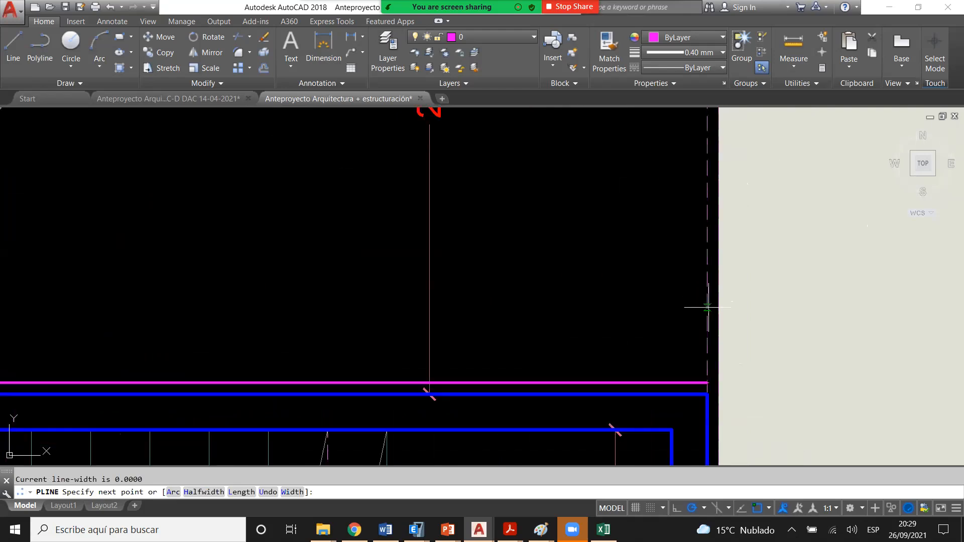
pyautogui.scroll(-2, 707, 306)
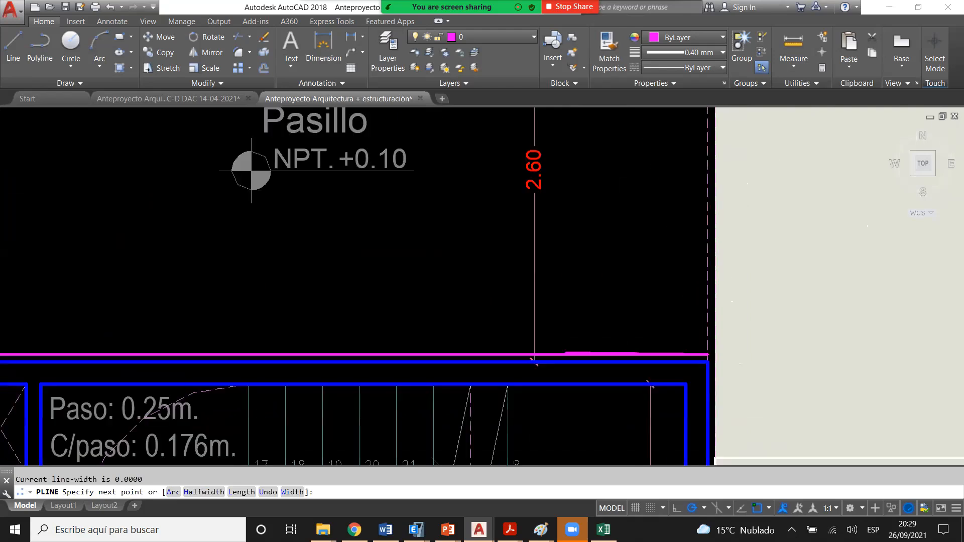
pyautogui.scroll(-3, 563, 354)
pyautogui.scroll(6, 487, 364)
pyautogui.press('Escape')
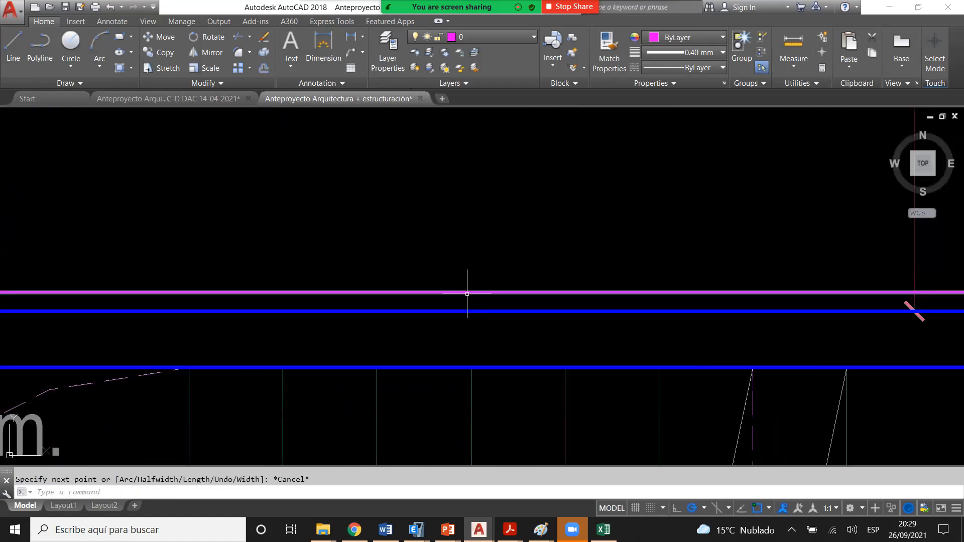
# - Dimension the distance from the inner edge of the stair block's upper wall to the long magenta line
pyautogui.click(351, 38)
pyautogui.click(471, 367)
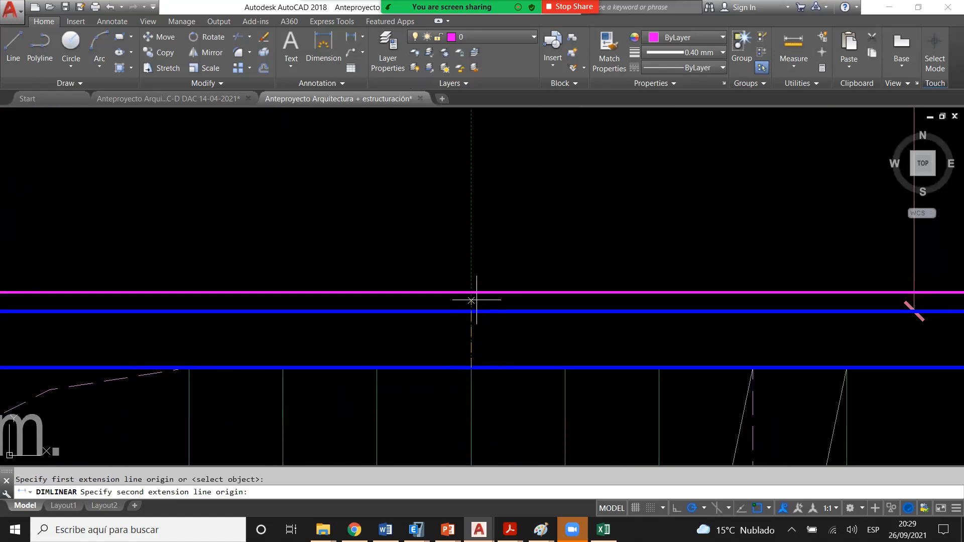
pyautogui.click(470, 292)
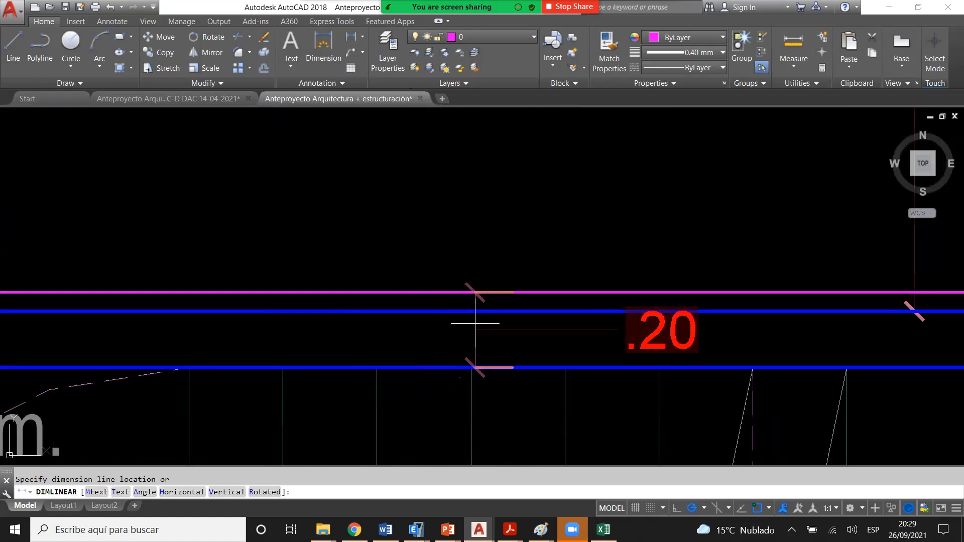
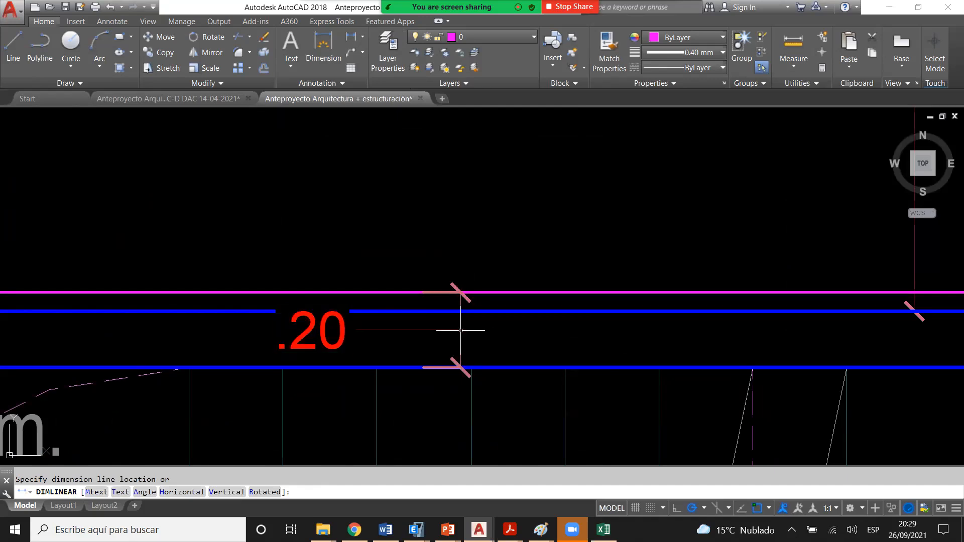
pyautogui.click(460, 330)
pyautogui.scroll(-5, 460, 331)
pyautogui.scroll(3, 442, 407)
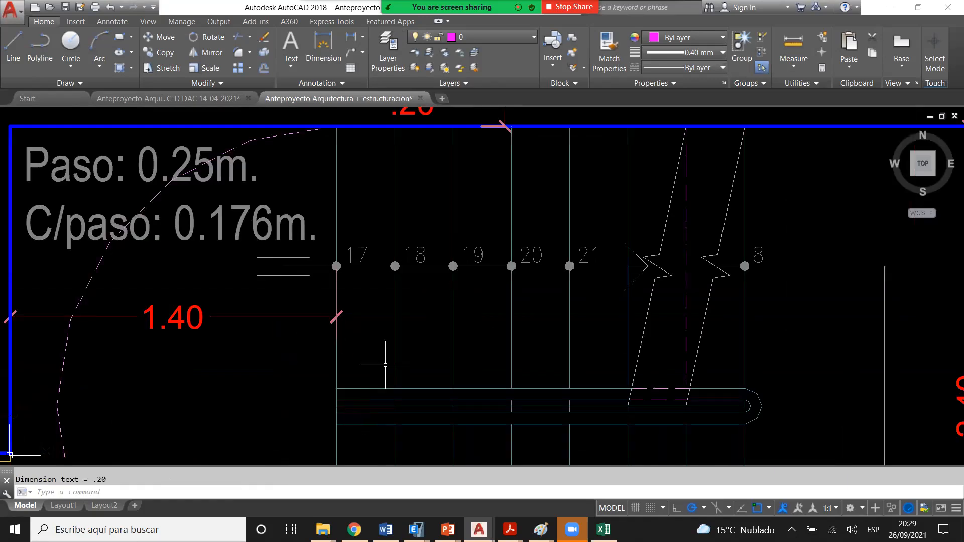
pyautogui.scroll(-2, 385, 365)
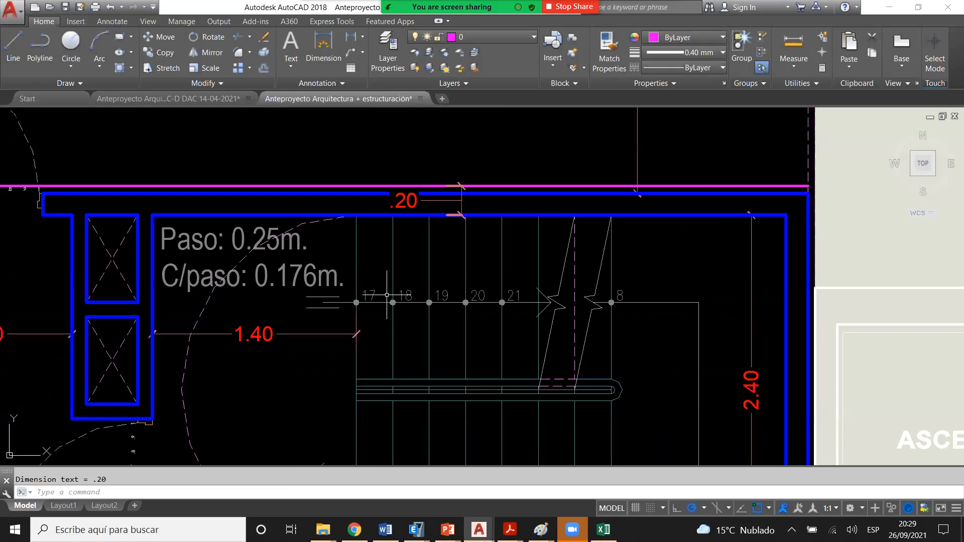
pyautogui.scroll(2, 381, 190)
pyautogui.scroll(-2, 441, 197)
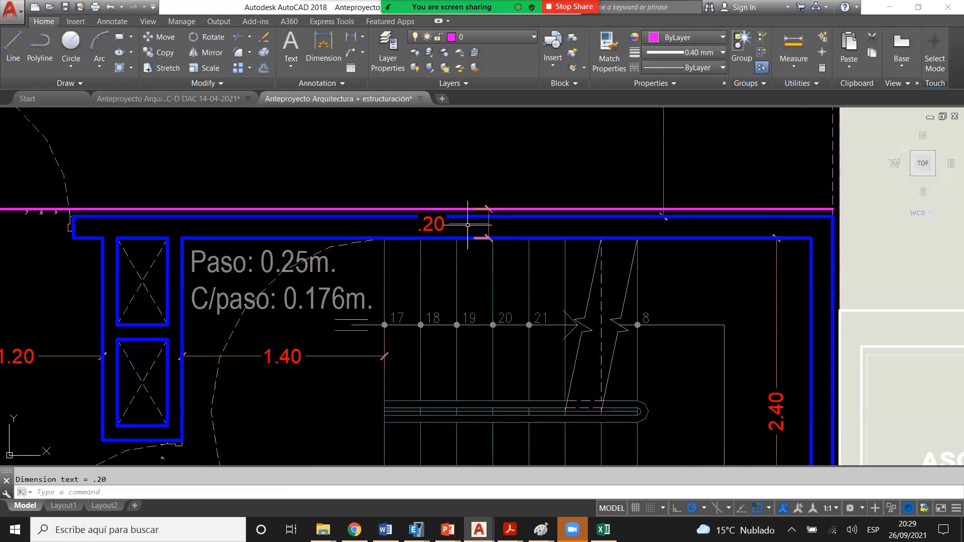
pyautogui.scroll(-2, 459, 254)
pyautogui.scroll(8, 472, 254)
pyautogui.press('Escape')
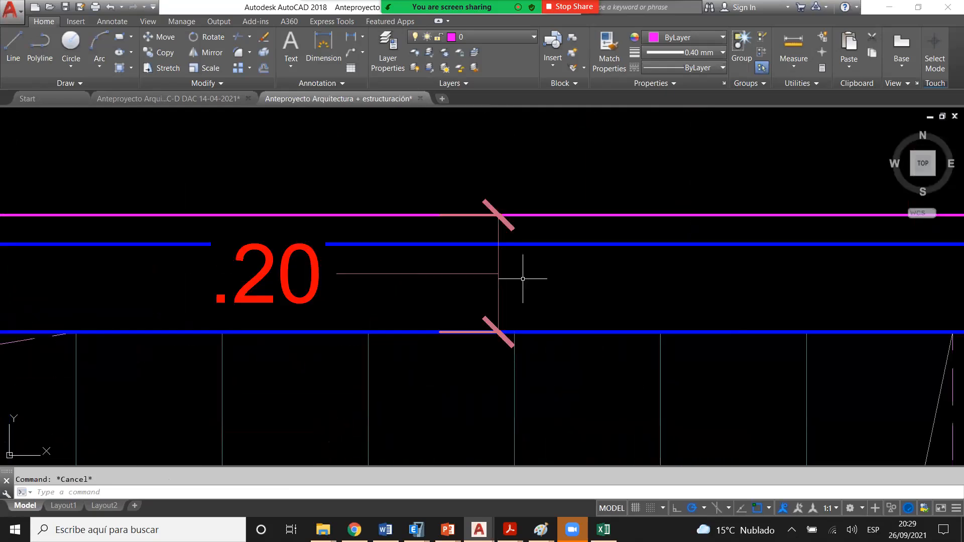
# - Offset the long magenta line by 0.15 to both its upper and lower sides
pyautogui.scroll(-4, 520, 278)
pyautogui.click(596, 250)
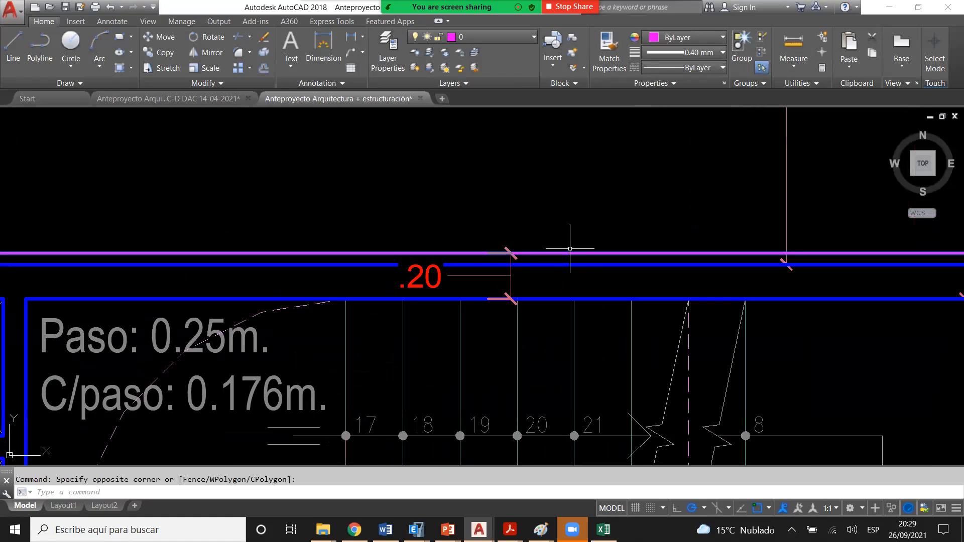
pyautogui.press('Escape')
pyautogui.scroll(3, 567, 259)
pyautogui.write('o')
pyautogui.press('Return')
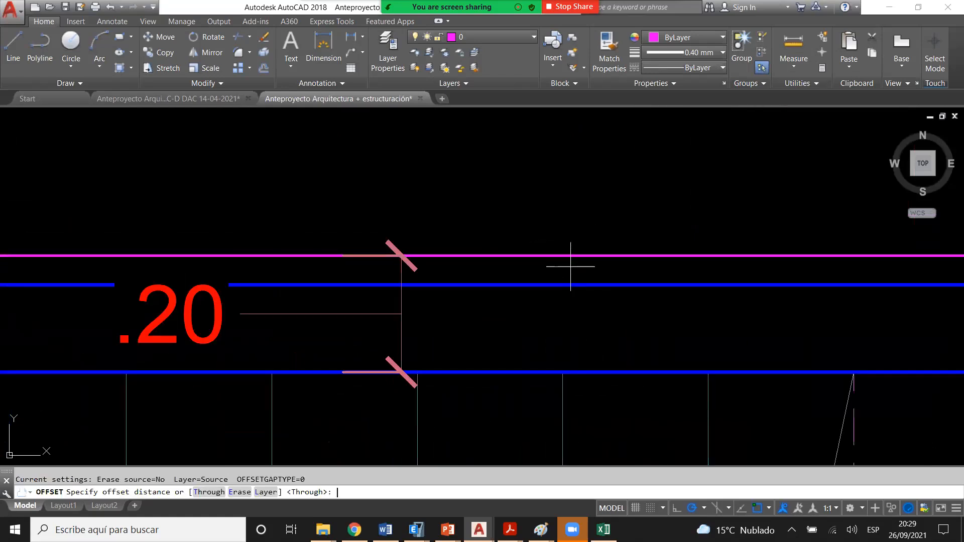
pyautogui.write('.20')
pyautogui.press('Return')
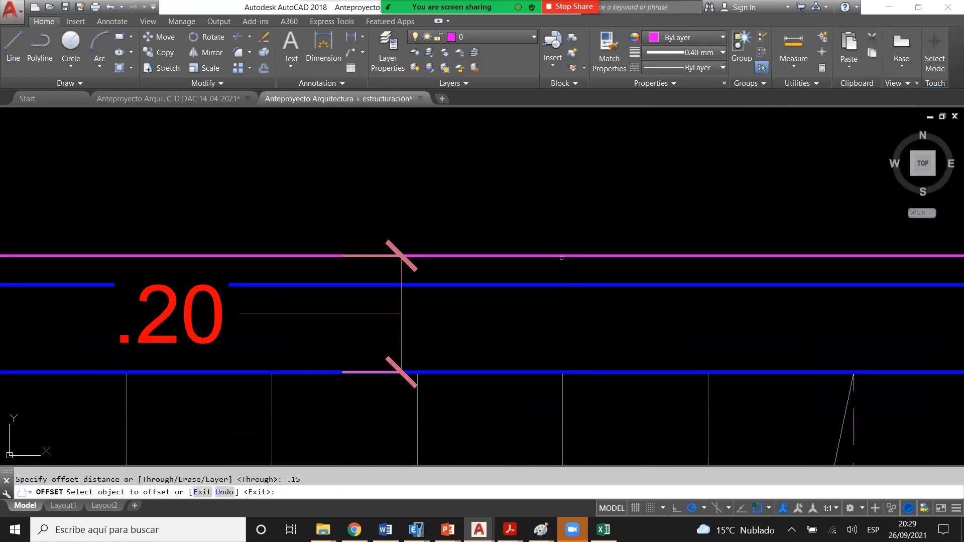
pyautogui.click(551, 255)
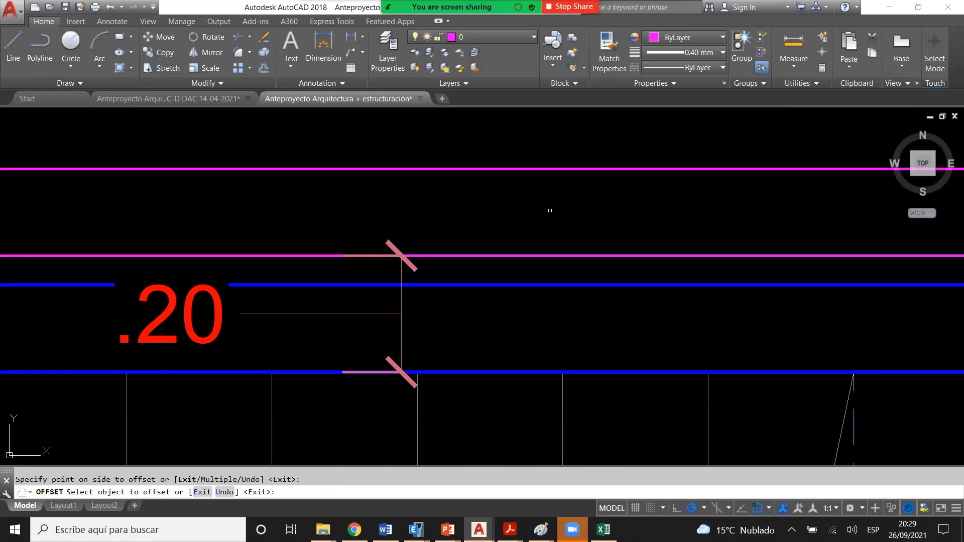
pyautogui.click(555, 311)
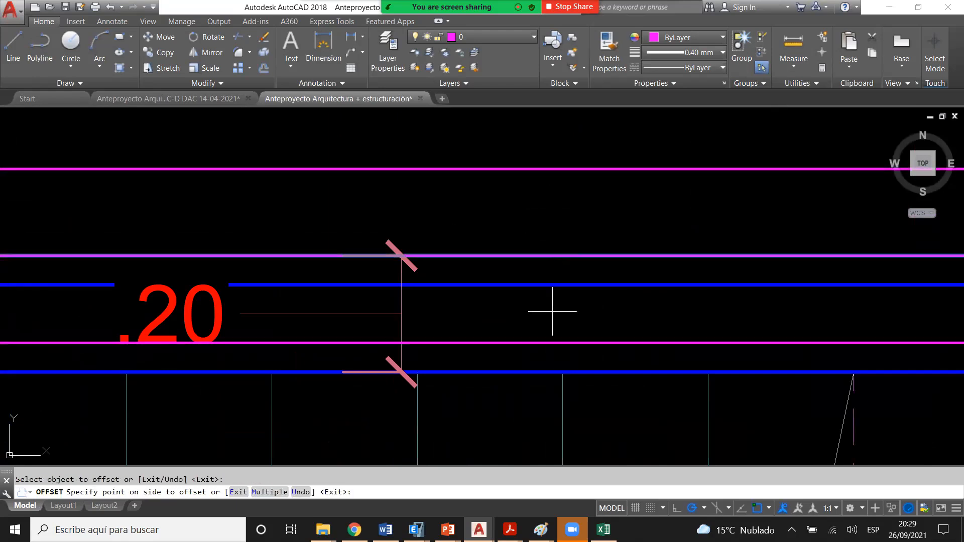
pyautogui.scroll(-3, 534, 301)
pyautogui.scroll(3, 530, 319)
pyautogui.press('Escape')
# - Erase the linear dimension between the stair wall and the long magenta line
pyautogui.click(527, 322)
pyautogui.click(522, 287)
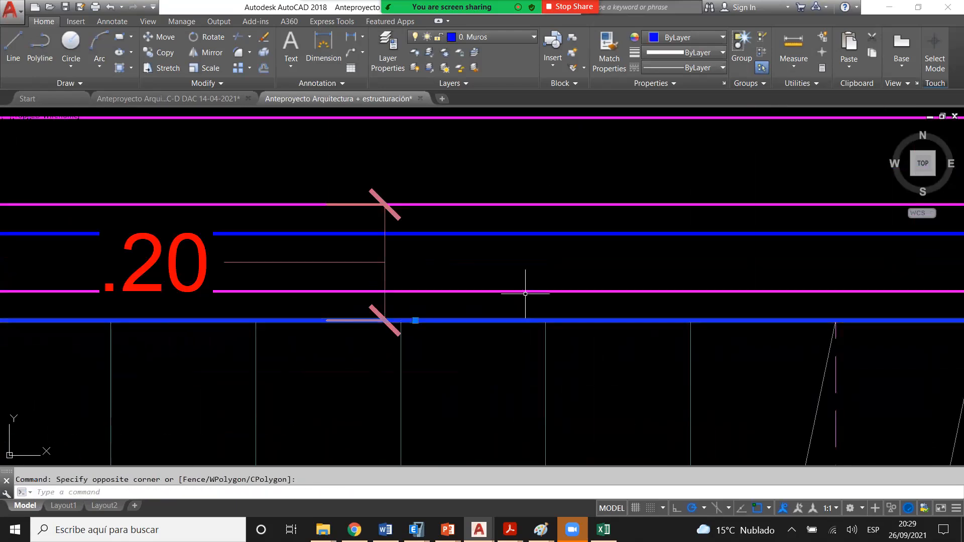
pyautogui.scroll(-2, 527, 294)
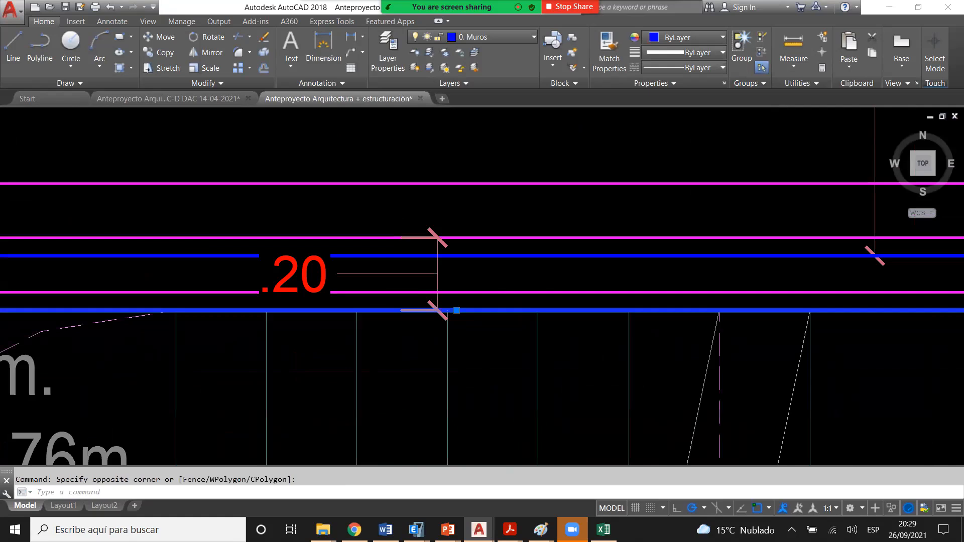
pyautogui.press('Escape')
pyautogui.scroll(-3, 523, 288)
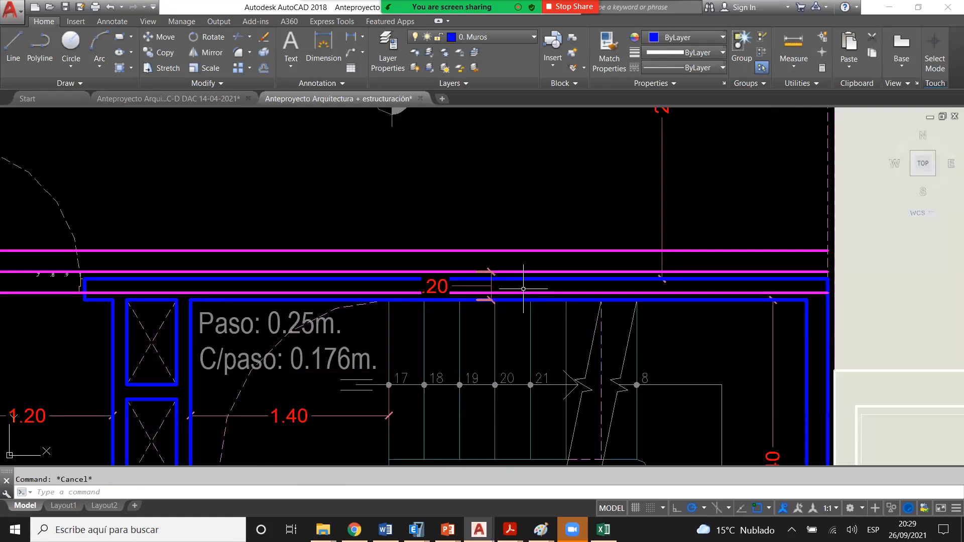
pyautogui.click(491, 294)
pyautogui.press('Delete')
pyautogui.scroll(-2, 473, 298)
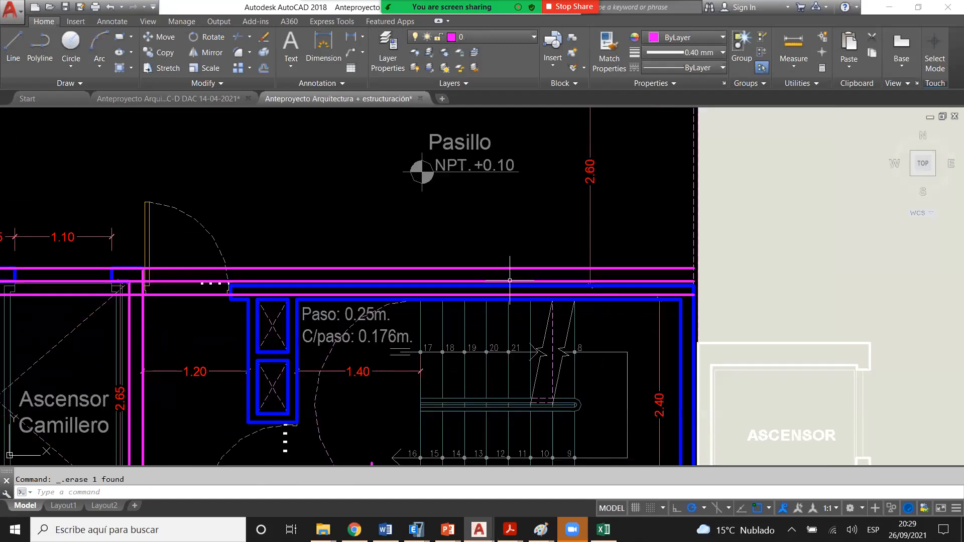
# - Examine the three parallel magenta lines along axis 04, from the facade past the elevators to the stair block
pyautogui.scroll(-2, 532, 281)
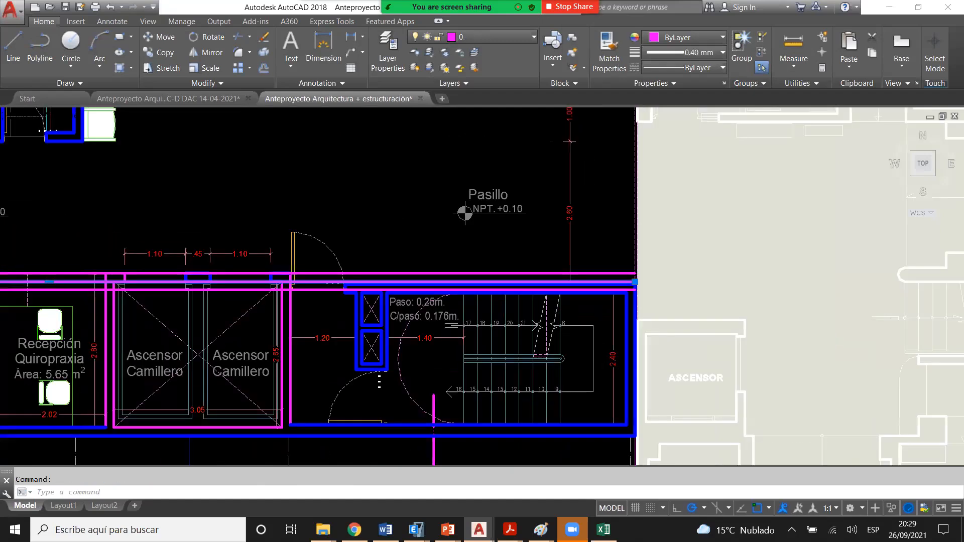
pyautogui.scroll(-4, 532, 289)
pyautogui.scroll(6, 316, 289)
pyautogui.click(316, 288)
pyautogui.click(303, 278)
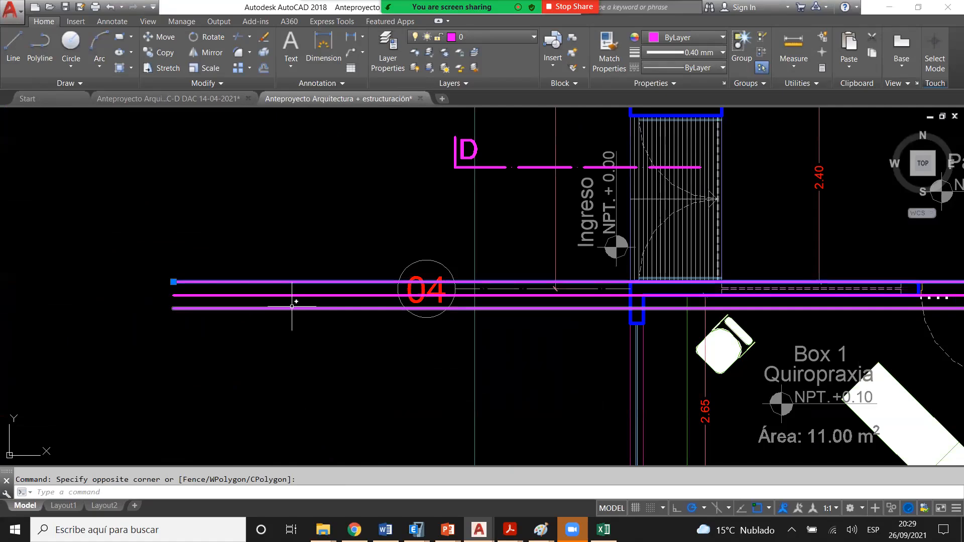
pyautogui.press('Escape')
pyautogui.scroll(-4, 293, 306)
pyautogui.scroll(4, 412, 300)
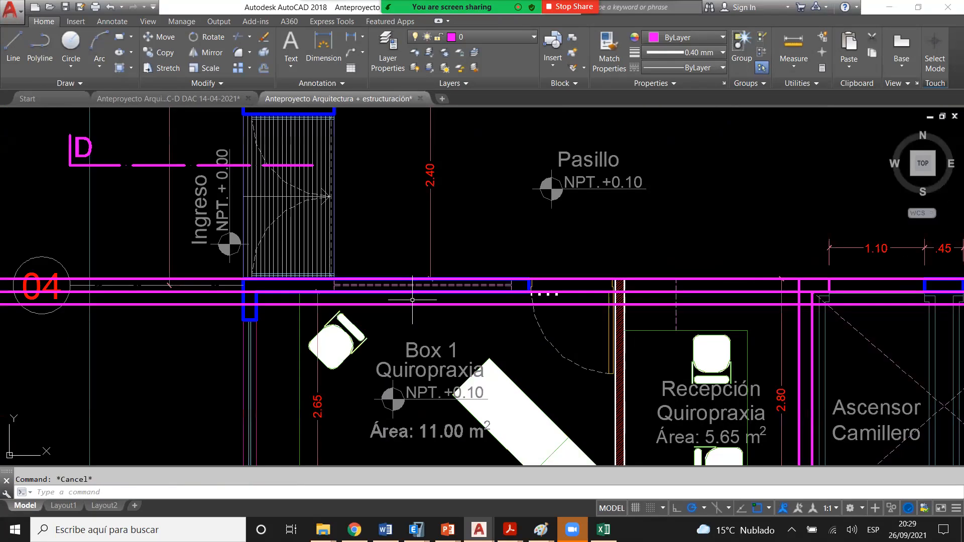
pyautogui.scroll(-4, 412, 300)
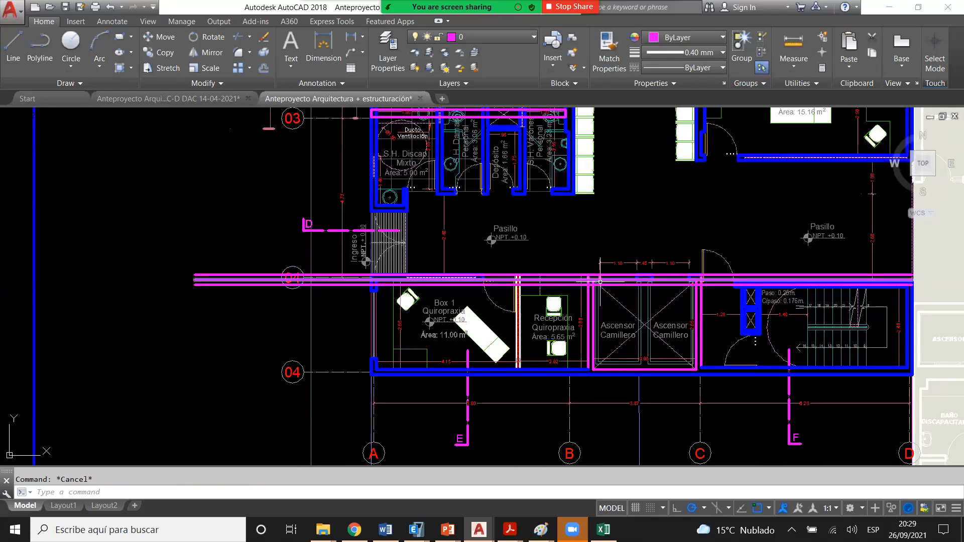
pyautogui.scroll(5, 600, 282)
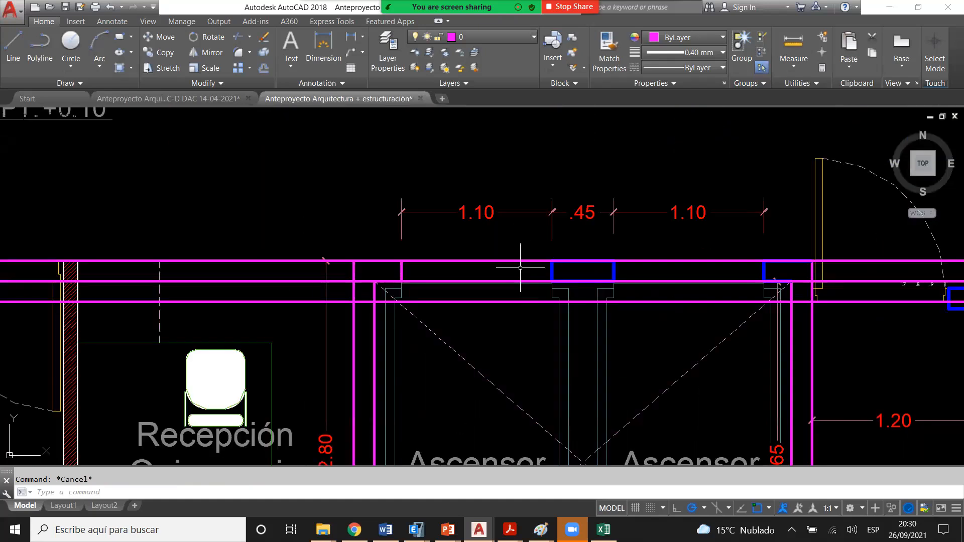
pyautogui.scroll(2, 520, 267)
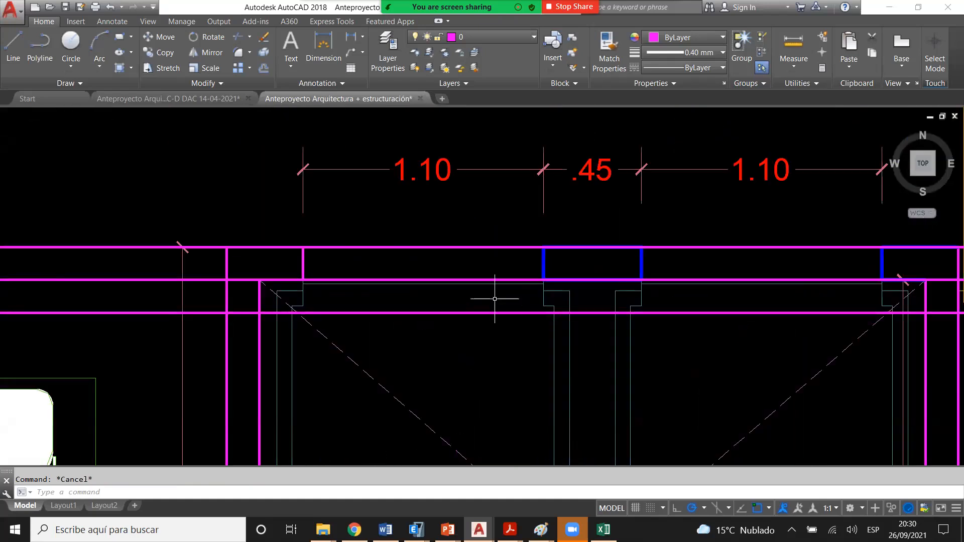
pyautogui.scroll(-3, 495, 299)
pyautogui.scroll(3, 495, 299)
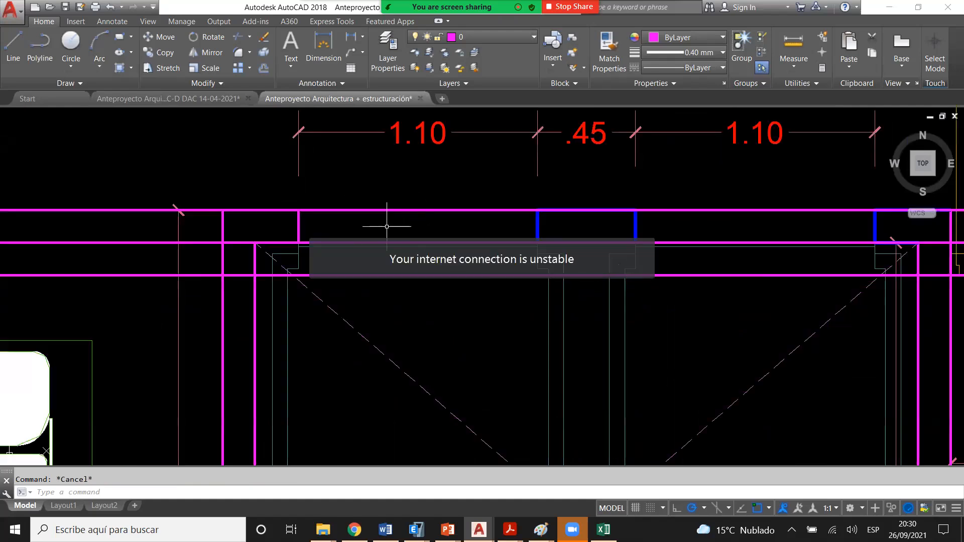
pyautogui.scroll(-1, 381, 221)
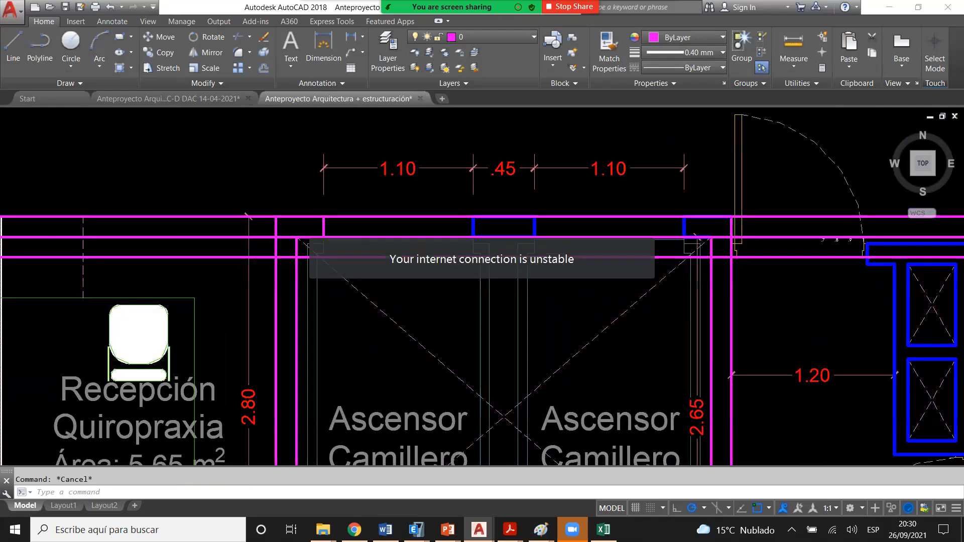
pyautogui.scroll(-1, 381, 221)
pyautogui.scroll(3, 281, 191)
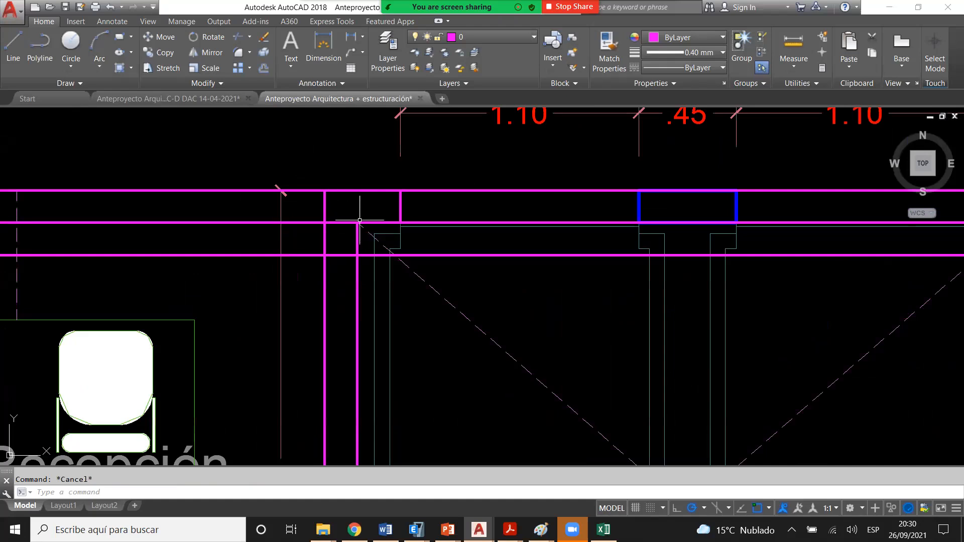
pyautogui.click(308, 266)
pyautogui.press('Escape')
pyautogui.click(308, 276)
pyautogui.click(297, 249)
pyautogui.press('Escape')
pyautogui.scroll(-3, 408, 275)
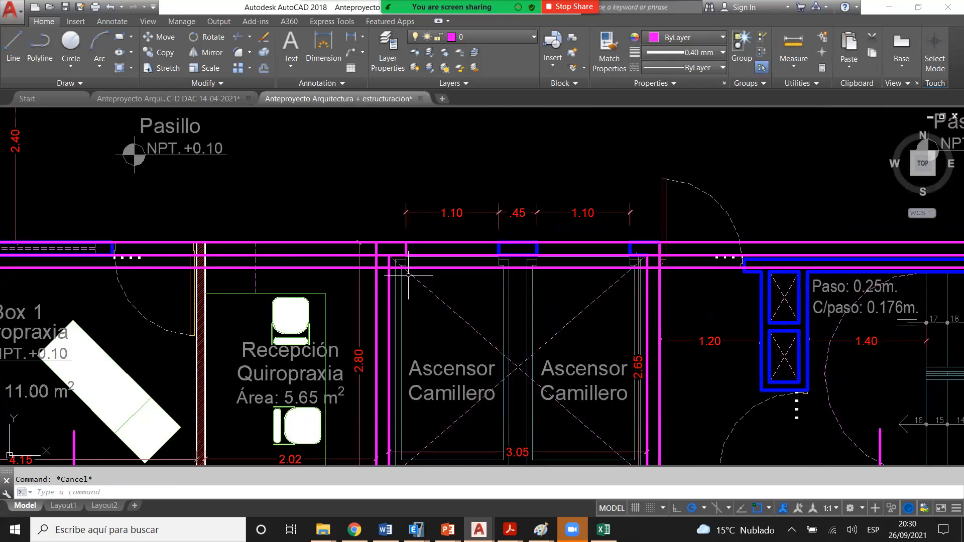
# - Move the two outer magenta offset lines up together until the lower one aligns with the elevator wall piers' lower edge
pyautogui.moveTo(709, 250); pyautogui.dragTo(488, 275, button='middle')
pyautogui.scroll(4, 489, 276)
pyautogui.click(471, 357)
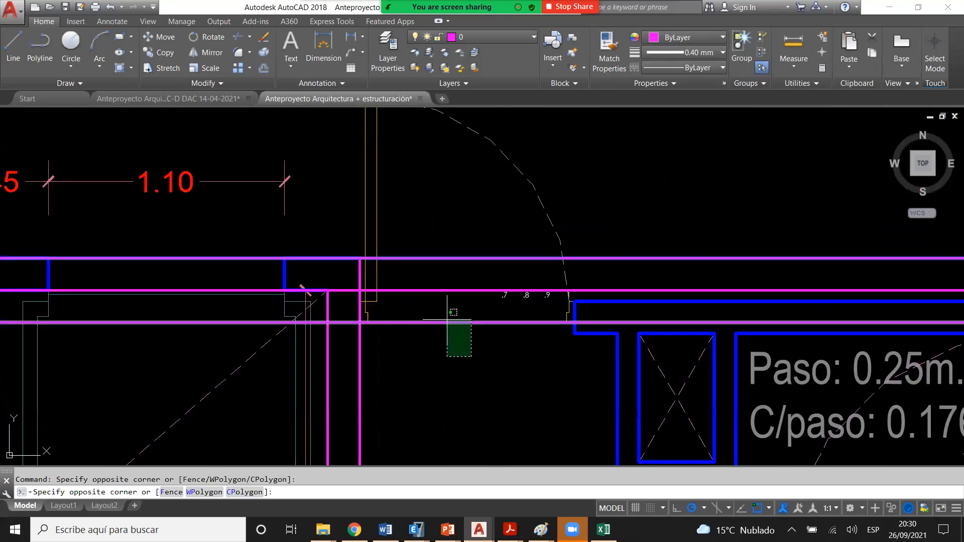
pyautogui.click(446, 316)
pyautogui.scroll(-3, 445, 316)
pyautogui.scroll(3, 329, 309)
pyautogui.write('m')
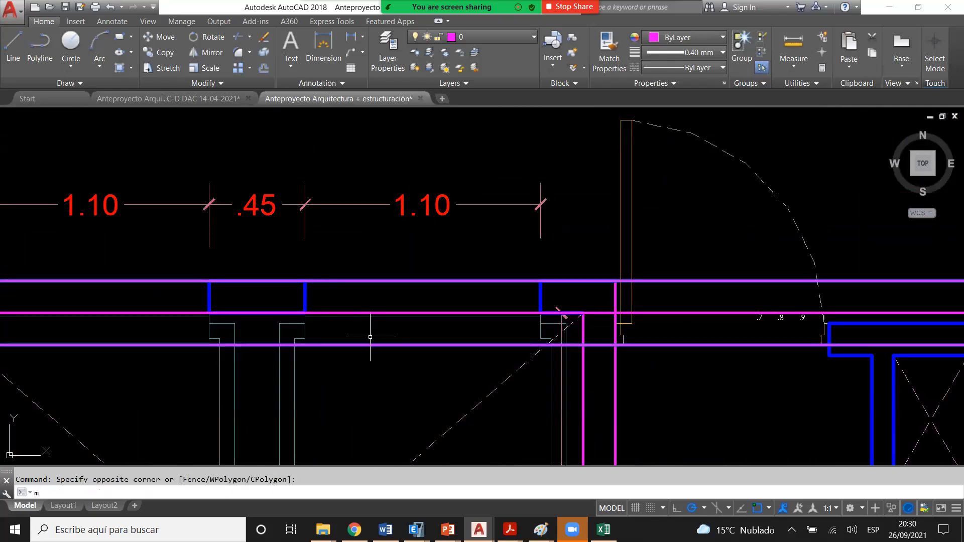
pyautogui.press('Return')
pyautogui.scroll(3, 525, 327)
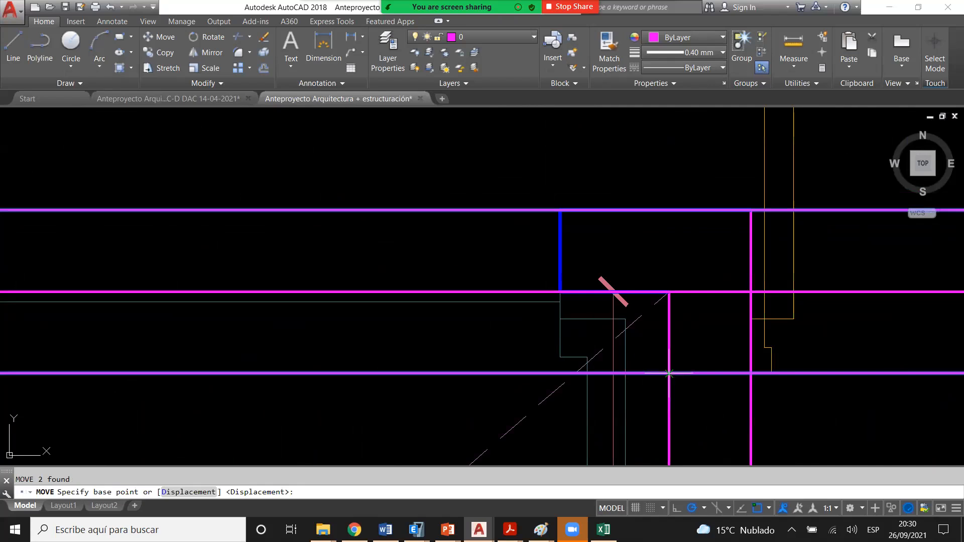
pyautogui.click(669, 291)
pyautogui.click(586, 308)
pyautogui.scroll(-5, 582, 317)
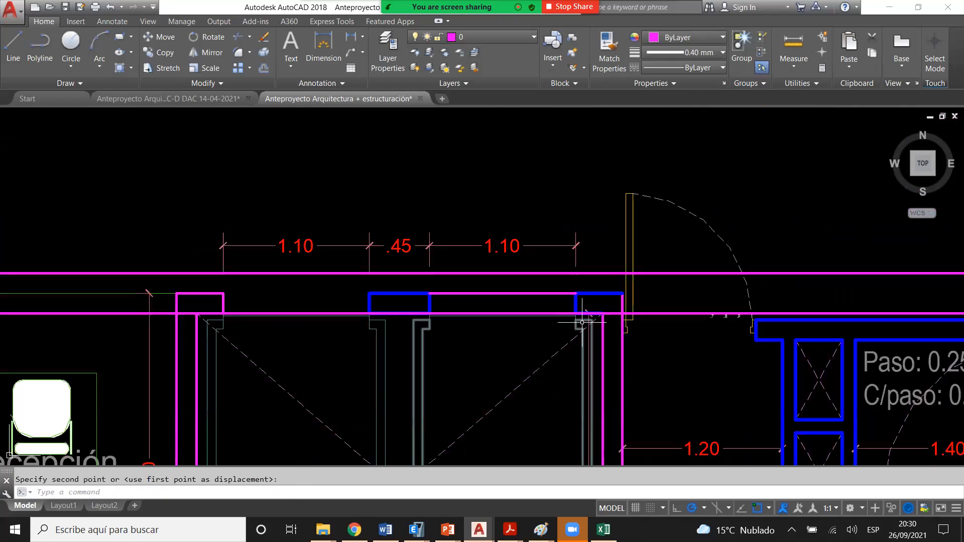
pyautogui.scroll(-10, 582, 323)
pyautogui.press('Escape')
# - Examine the two magenta lines along axis 04, from the entrance past the elevators to the stair block's upper wall
pyautogui.scroll(4, 517, 295)
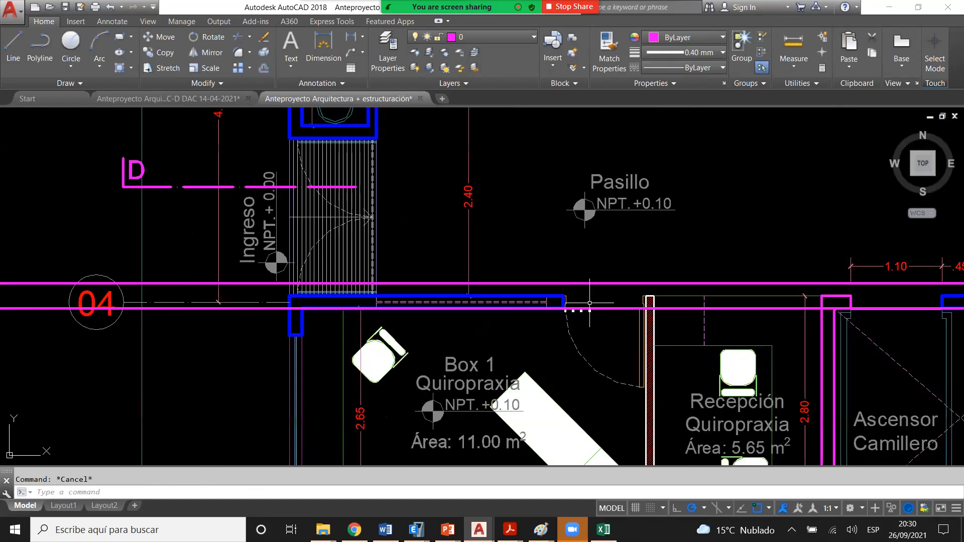
pyautogui.scroll(-2, 380, 309)
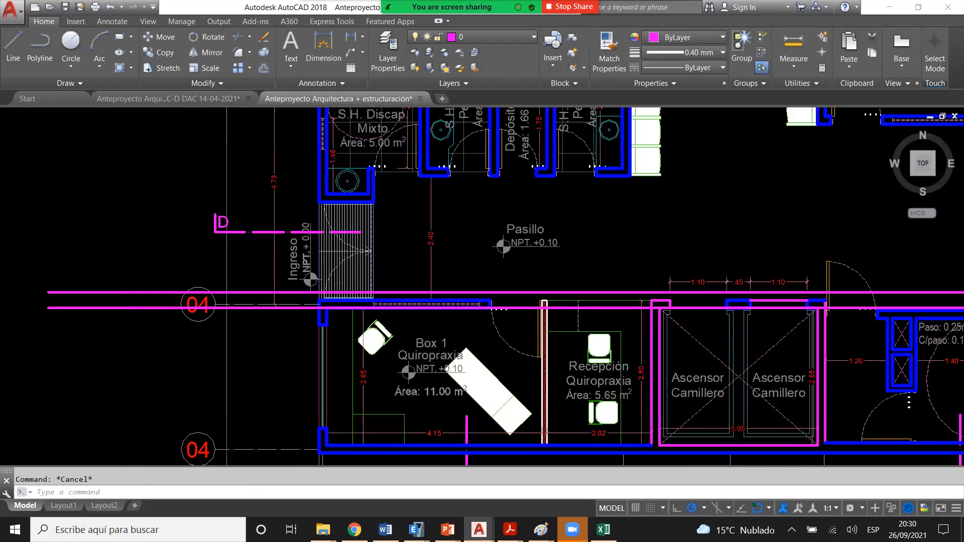
pyautogui.scroll(-2, 367, 308)
pyautogui.scroll(6, 806, 310)
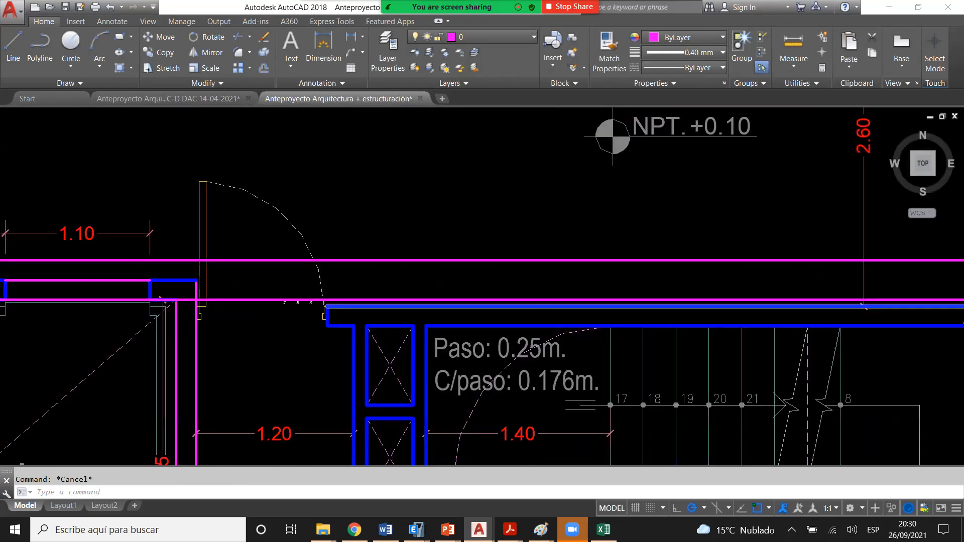
pyautogui.scroll(2, 777, 302)
pyautogui.click(585, 307)
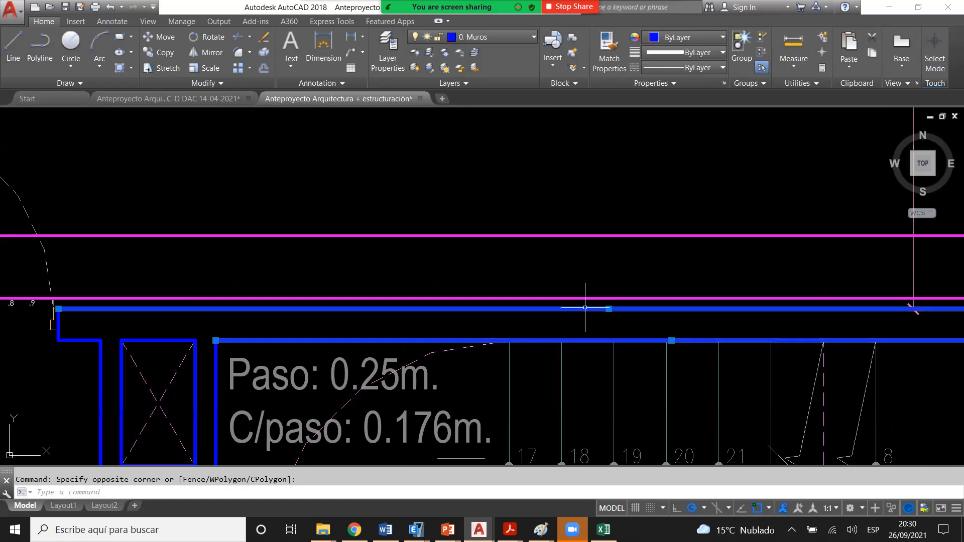
pyautogui.scroll(-2, 585, 307)
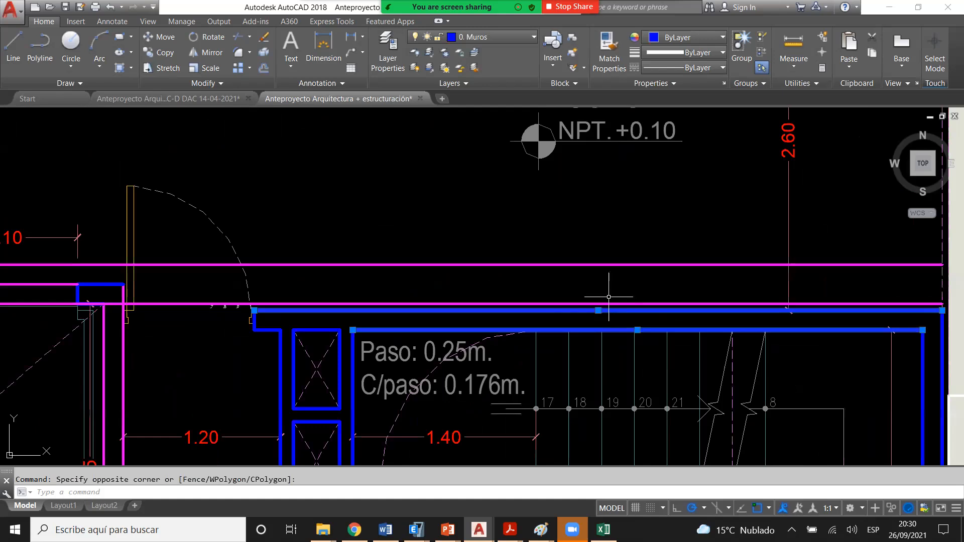
pyautogui.press('Escape')
# - Sketch an upright magenta rectangle above the beam lines with a wide blue rectangle across its upper edge, extended to both sides
pyautogui.write('pl')
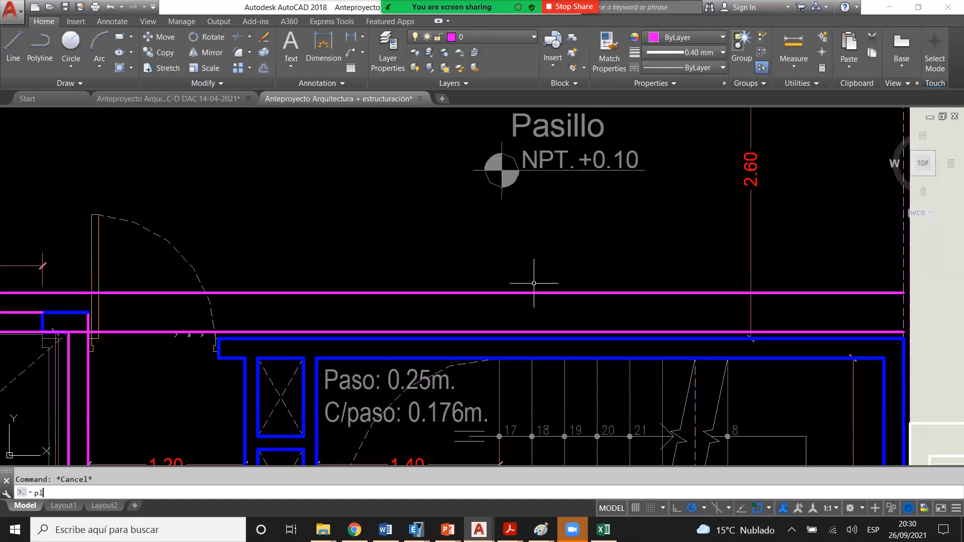
pyautogui.press('Escape')
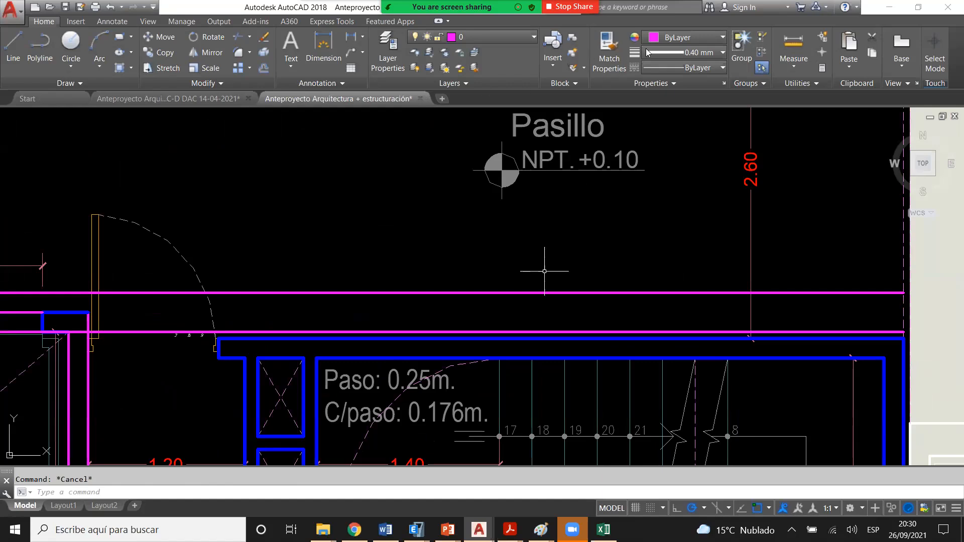
pyautogui.scroll(2, 569, 221)
pyautogui.write('rec')
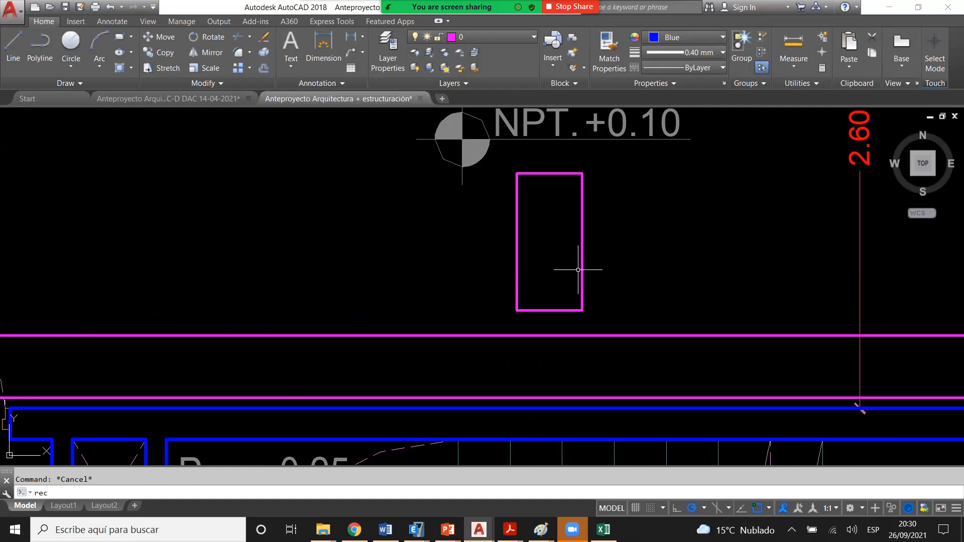
pyautogui.press('Return')
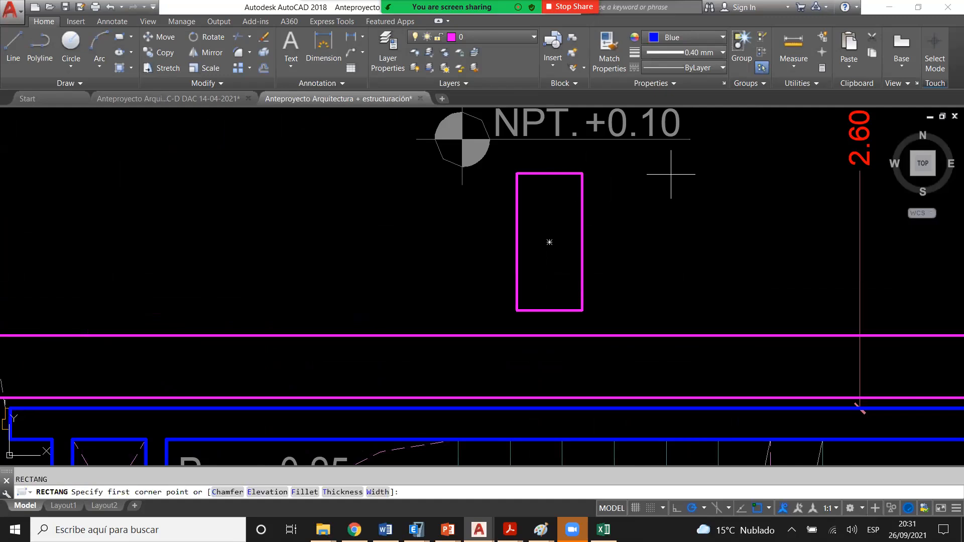
pyautogui.click(582, 173)
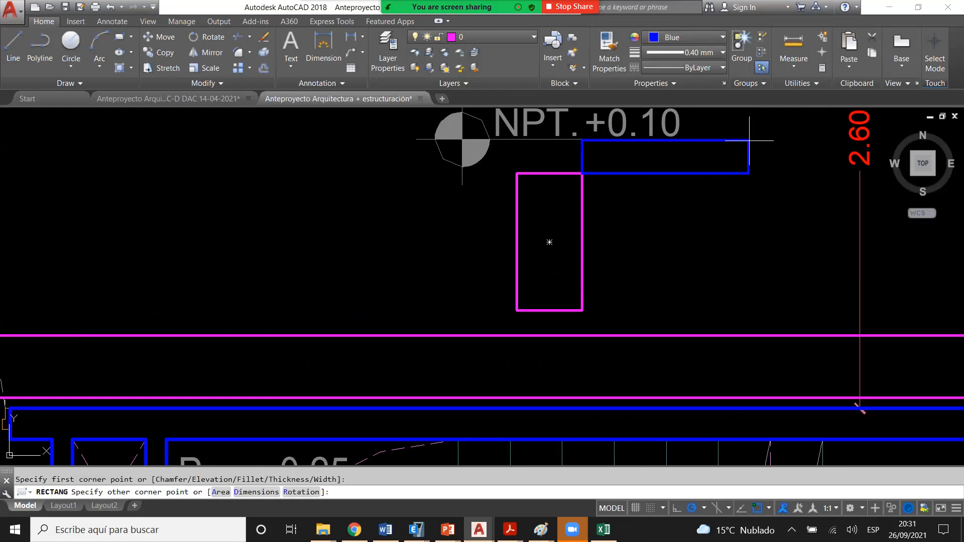
pyautogui.click(749, 141)
pyautogui.click(581, 158)
pyautogui.click(581, 158)
pyautogui.click(305, 157)
pyautogui.press('Escape')
# - Draw a narrow upright blue rectangle beside the magenta one, reaching up to the wide blue rectangle's lower edge
pyautogui.write('rec')
pyautogui.press('Return')
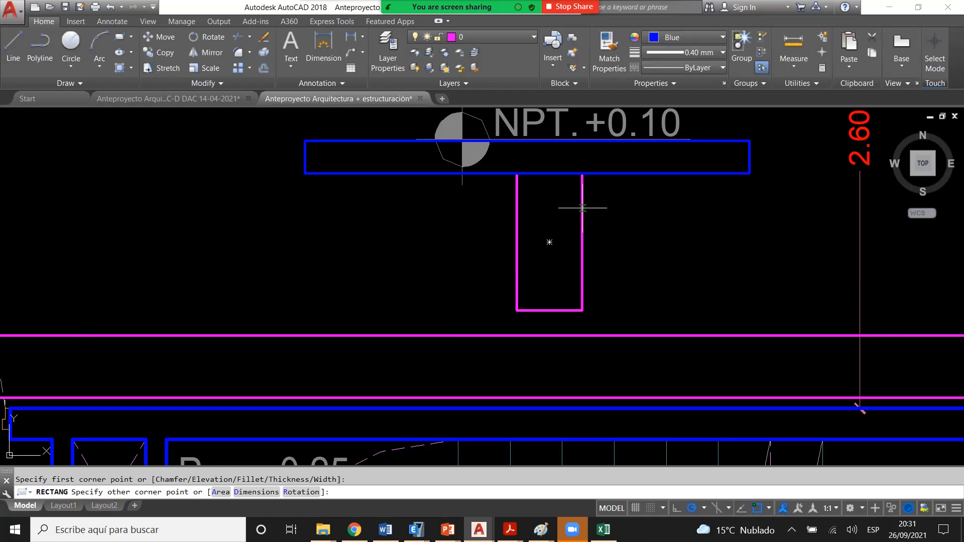
pyautogui.scroll(4, 580, 199)
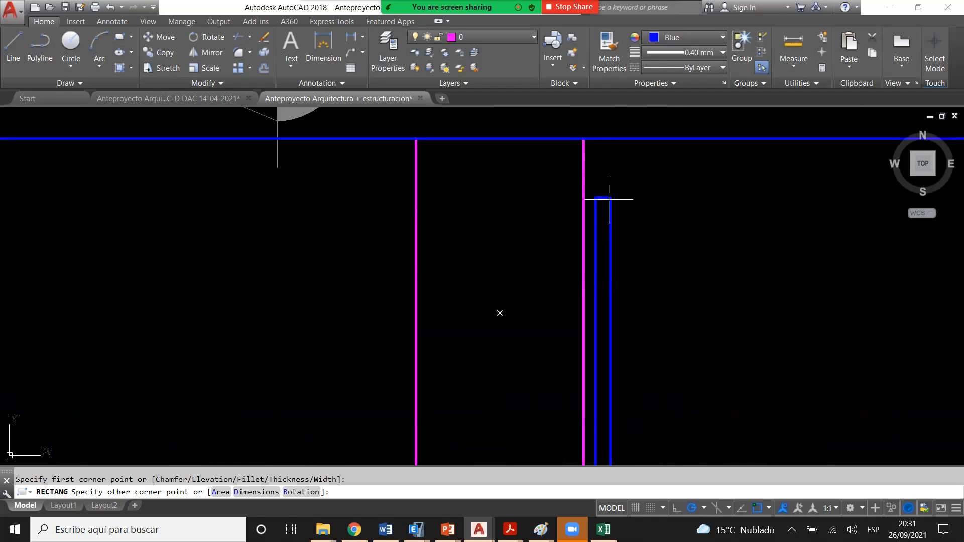
pyautogui.scroll(-3, 606, 162)
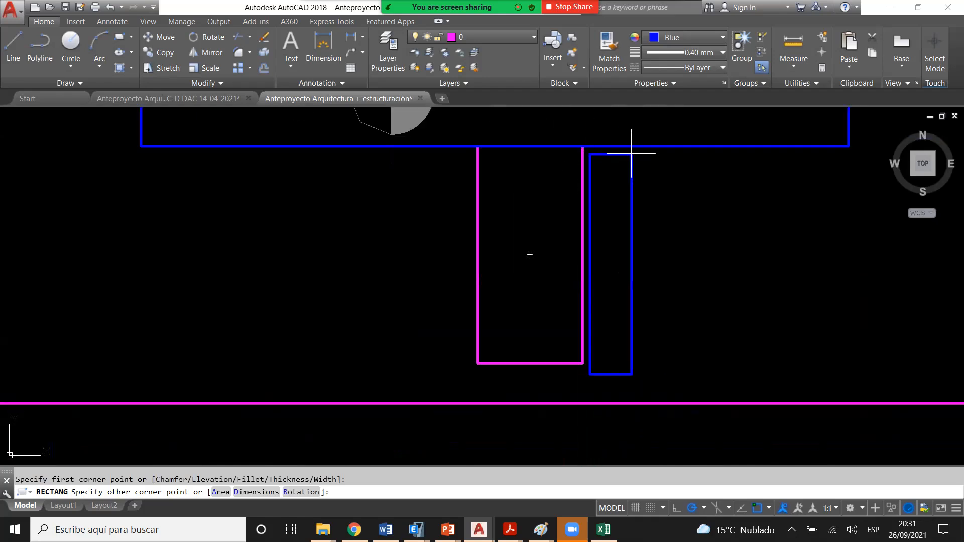
pyautogui.scroll(2, 632, 145)
pyautogui.press('Escape')
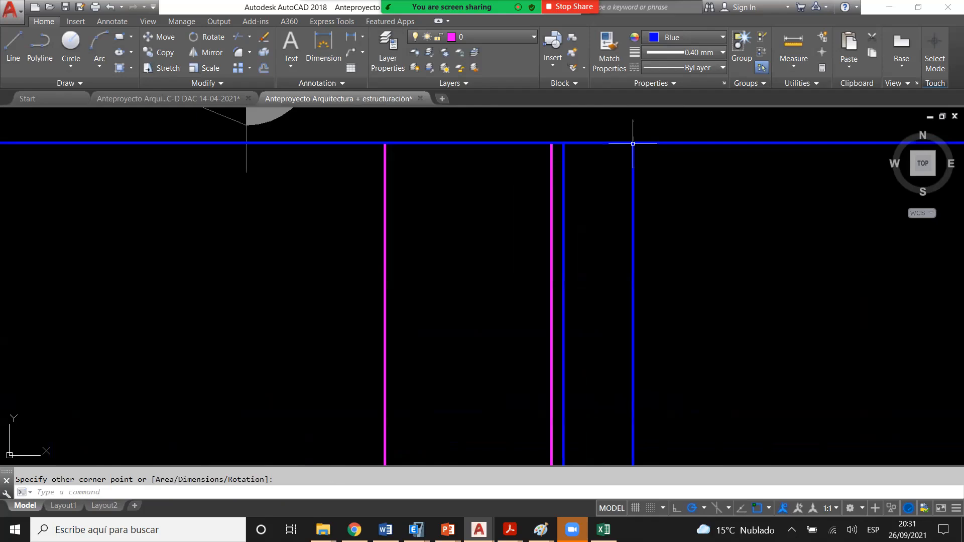
# - Stretch the narrow blue rectangle's lower edge down past the upper magenta beam line
pyautogui.scroll(-5, 587, 168)
pyautogui.scroll(5, 511, 207)
pyautogui.click(594, 333)
pyautogui.click(584, 310)
pyautogui.scroll(-2, 583, 300)
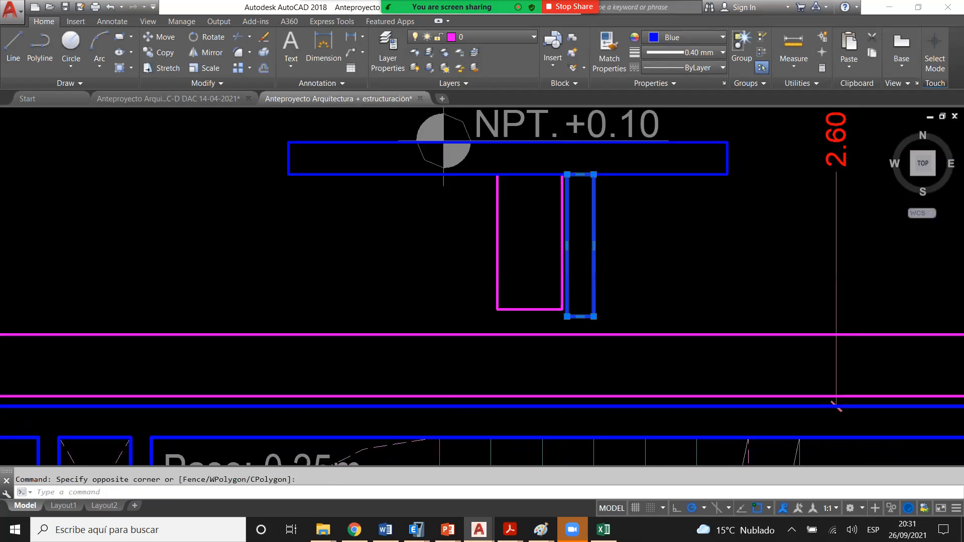
pyautogui.scroll(-4, 583, 300)
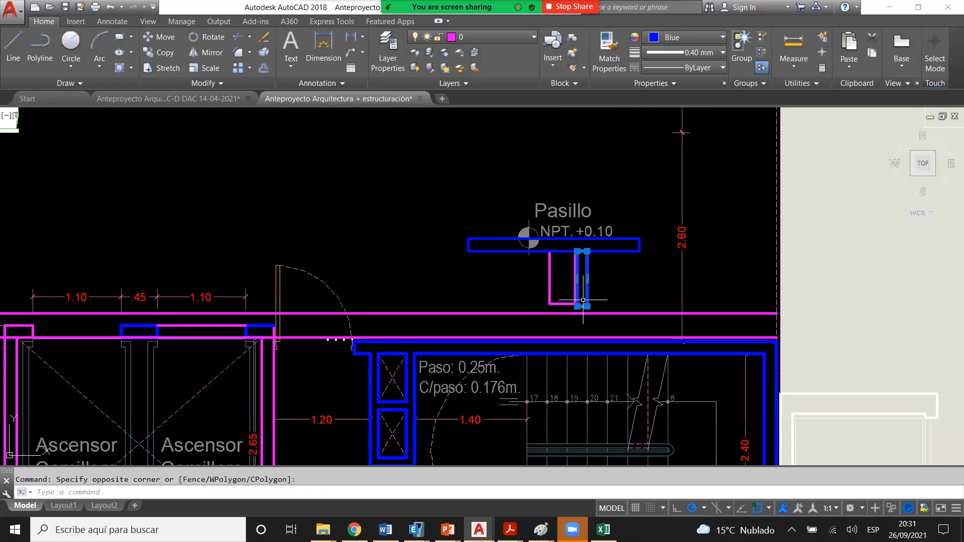
pyautogui.scroll(4, 590, 325)
pyautogui.click(568, 277)
pyautogui.click(568, 350)
pyautogui.press('Escape')
pyautogui.scroll(-2, 471, 237)
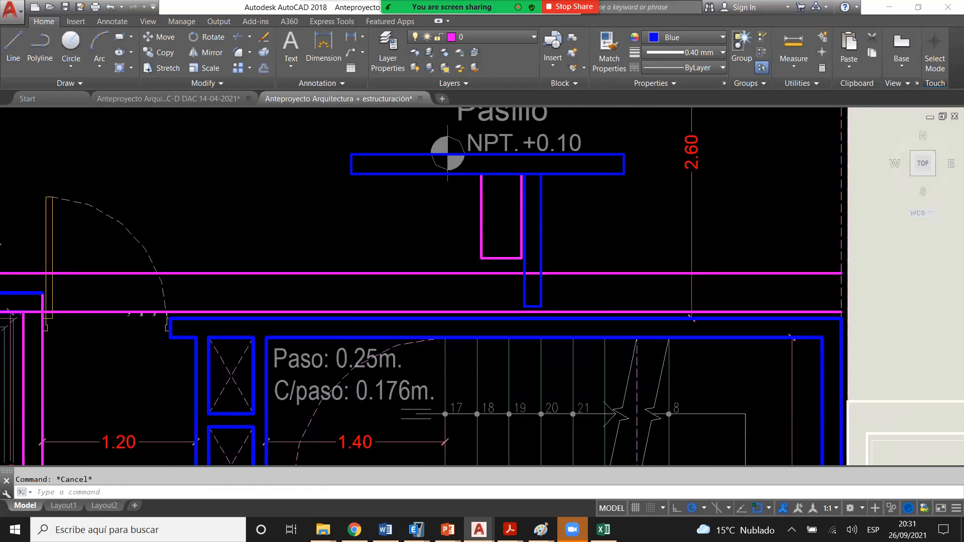
# - Erase the magenta rectangle and the two blue rectangles sketched in the corridor
pyautogui.scroll(-2, 508, 239)
pyautogui.scroll(2, 530, 220)
pyautogui.click(496, 274)
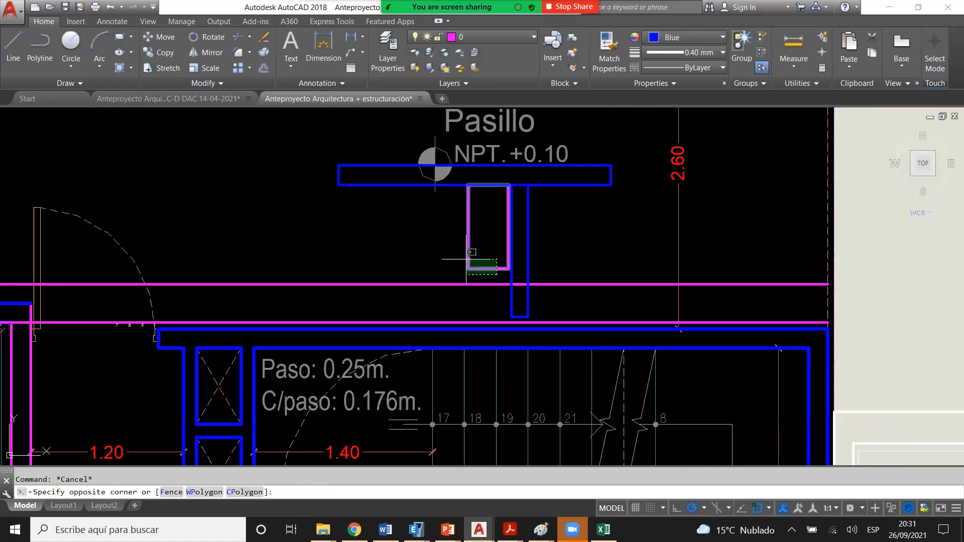
pyautogui.click(466, 259)
pyautogui.press('Escape')
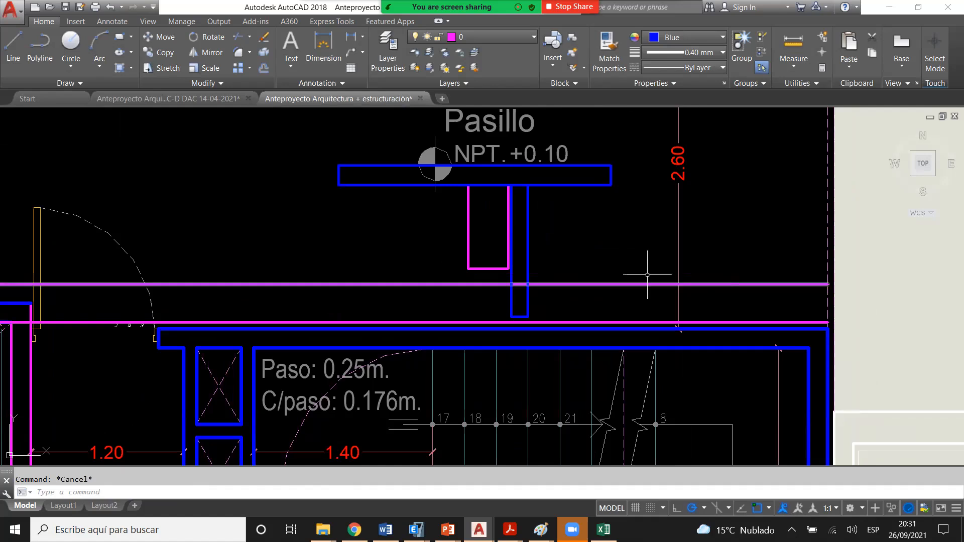
pyautogui.click(571, 234)
pyautogui.click(505, 175)
pyautogui.press('Delete')
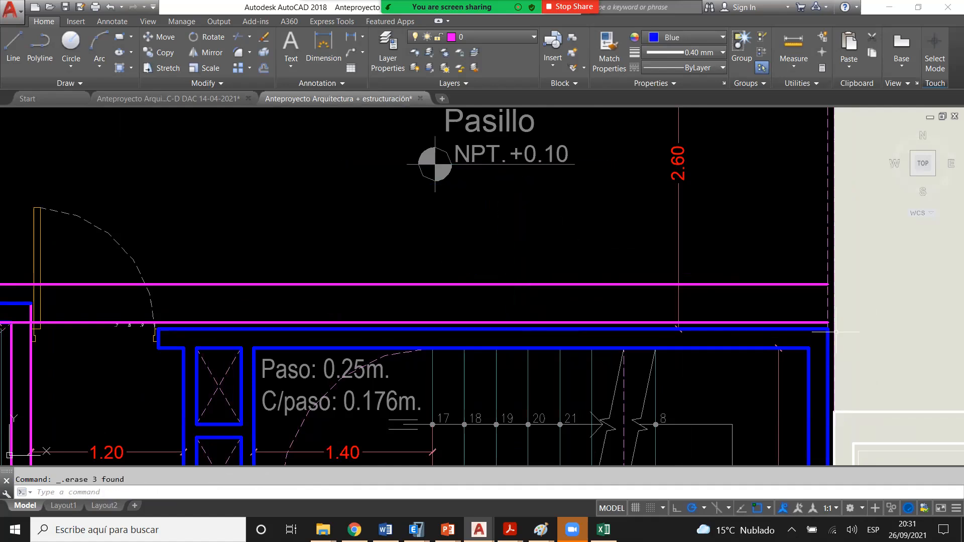
# - Examine where the two magenta beam lines end at the stair block's outer corner beside the neighbouring building
pyautogui.scroll(-2, 585, 271)
pyautogui.scroll(4, 695, 286)
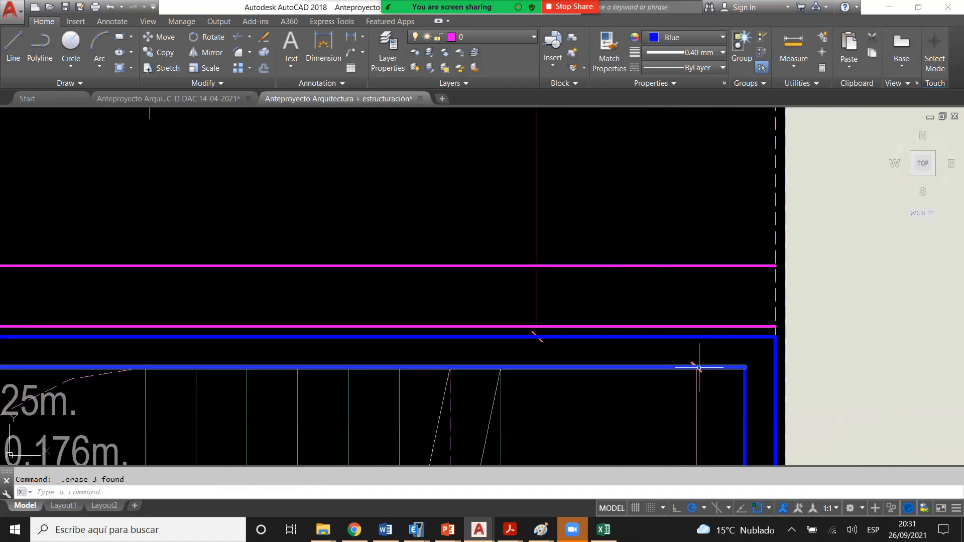
pyautogui.scroll(-2, 639, 307)
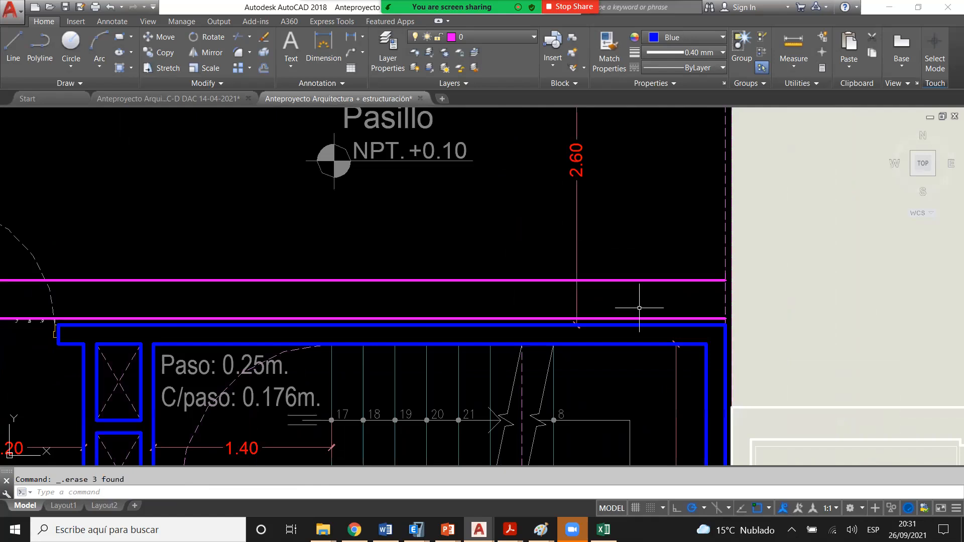
pyautogui.scroll(-2, 638, 308)
pyautogui.scroll(3, 632, 308)
pyautogui.scroll(-1, 625, 308)
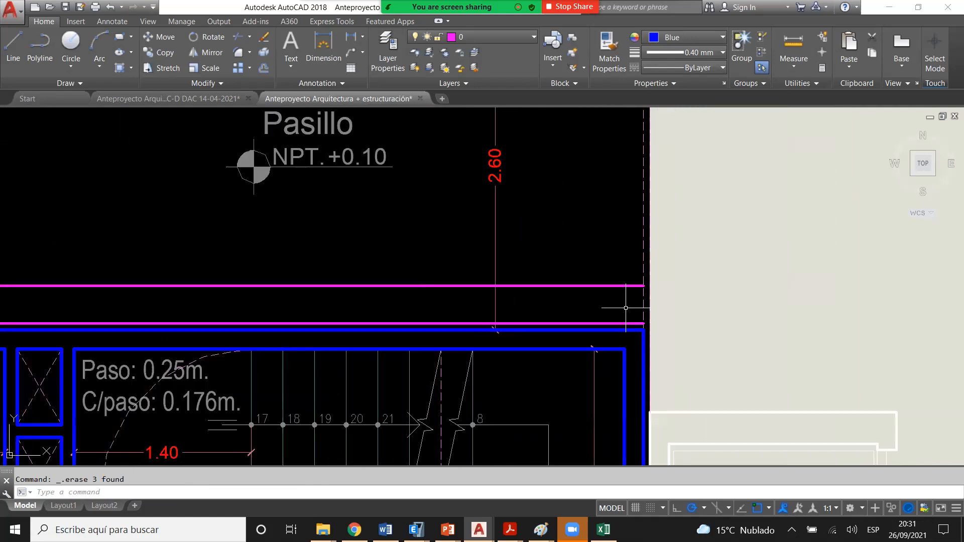
pyautogui.scroll(-3, 625, 308)
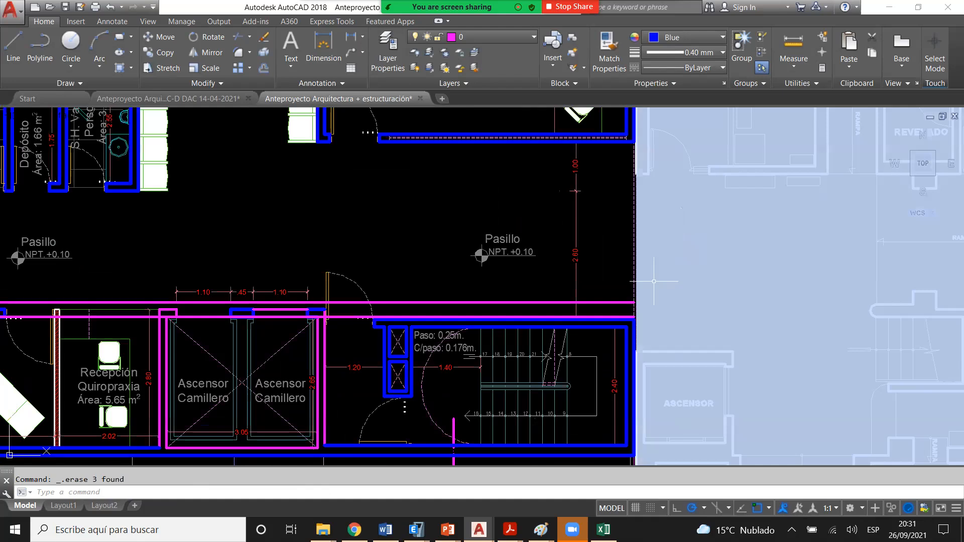
# - Measure the corridor's vertical clearance from the neighbouring building's wall corner to the upper magenta beam line with a linear dimension
pyautogui.moveTo(654, 281); pyautogui.dragTo(635, 300, button='middle')
pyautogui.click(351, 37)
pyautogui.click(616, 193)
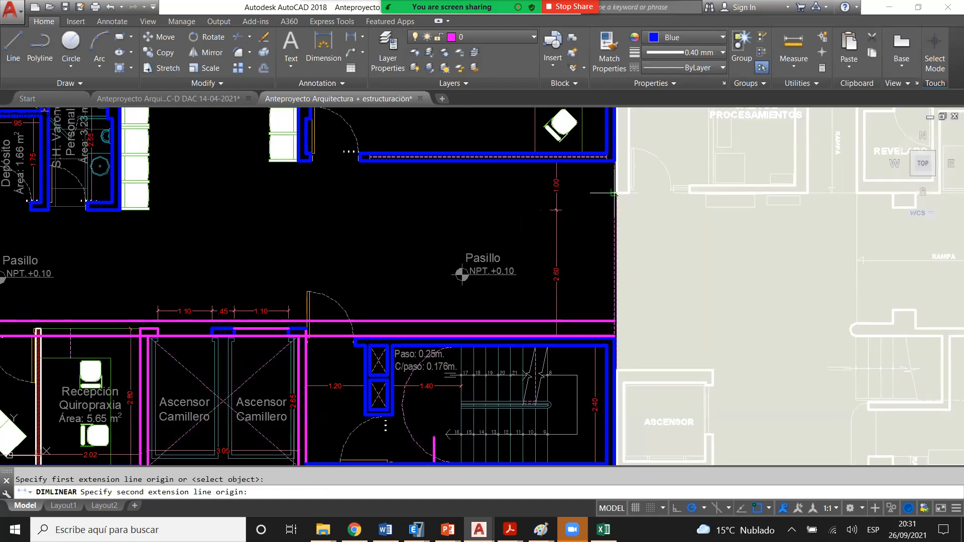
pyautogui.scroll(2, 613, 321)
pyautogui.click(613, 321)
pyautogui.scroll(3, 594, 268)
pyautogui.scroll(-5, 598, 259)
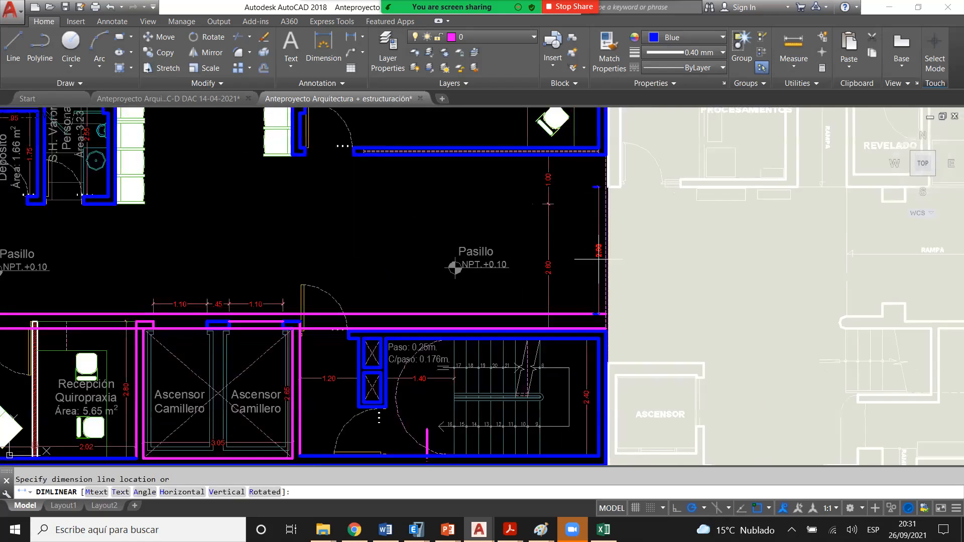
pyautogui.scroll(2, 598, 259)
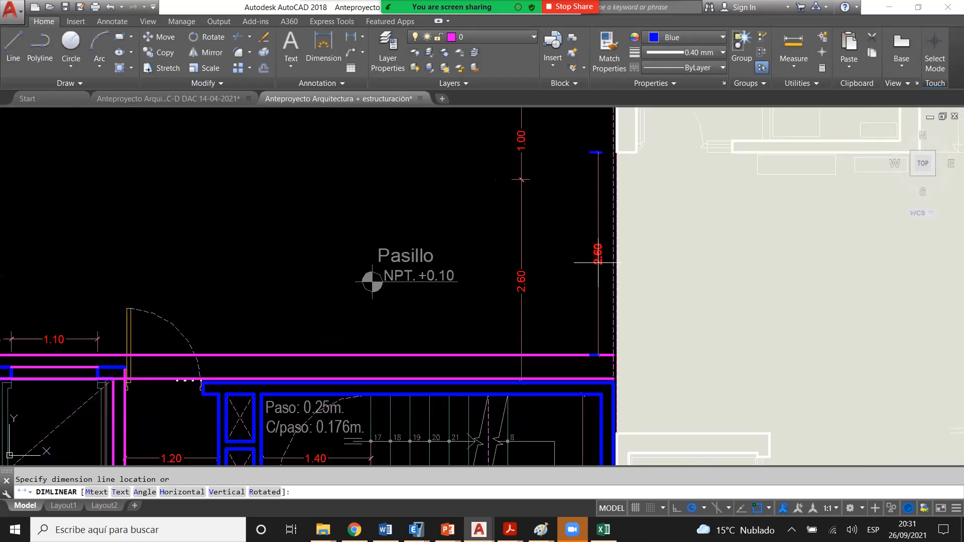
pyautogui.press('Escape')
# - Draw a rectangular column outline from the upper magenta line's outer end down past the stair block's wall corner
pyautogui.scroll(-3, 598, 261)
pyautogui.scroll(5, 607, 291)
pyautogui.press('Escape')
pyautogui.write('rec')
pyautogui.press('Return')
pyautogui.scroll(6, 600, 269)
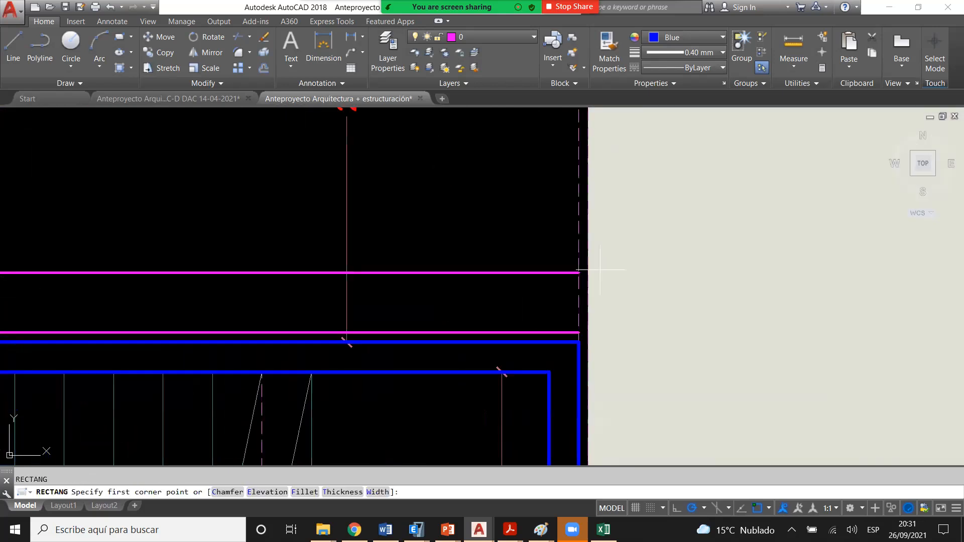
pyautogui.scroll(2, 577, 273)
pyautogui.click(564, 275)
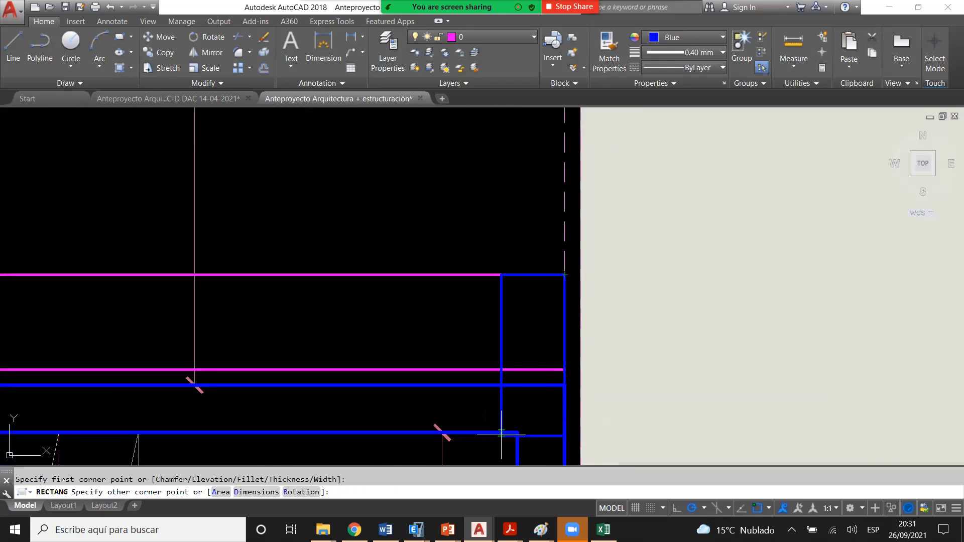
pyautogui.scroll(-3, 502, 432)
pyautogui.scroll(3, 527, 374)
pyautogui.press('Escape')
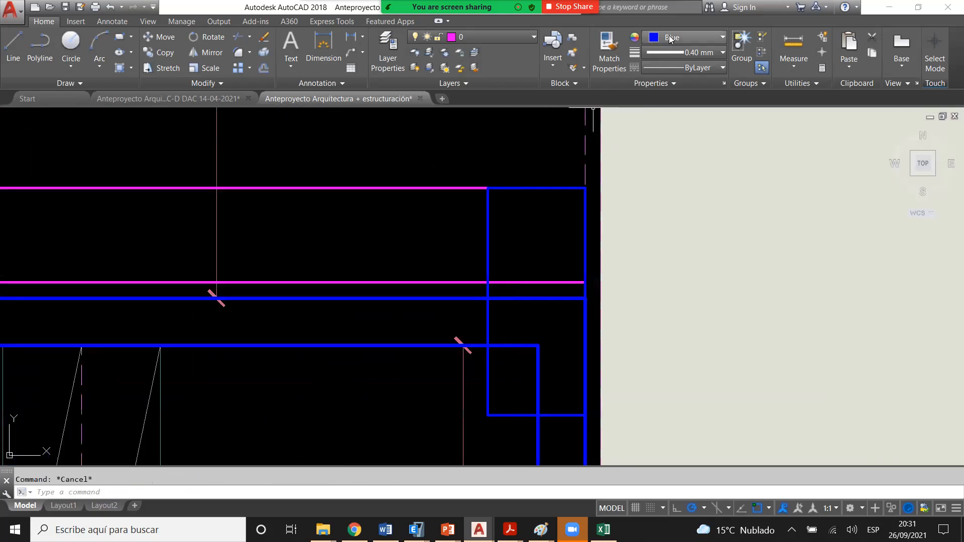
# - Set the current colour to ByLayer and match the new column rectangle's properties to the upper magenta beam line
pyautogui.click(673, 37)
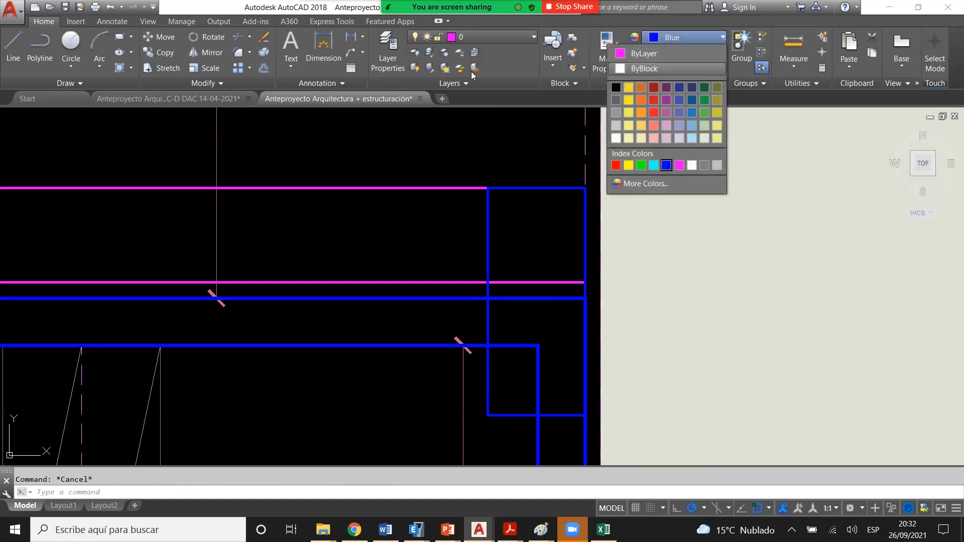
pyautogui.click(643, 54)
pyautogui.click(609, 52)
pyautogui.click(474, 179)
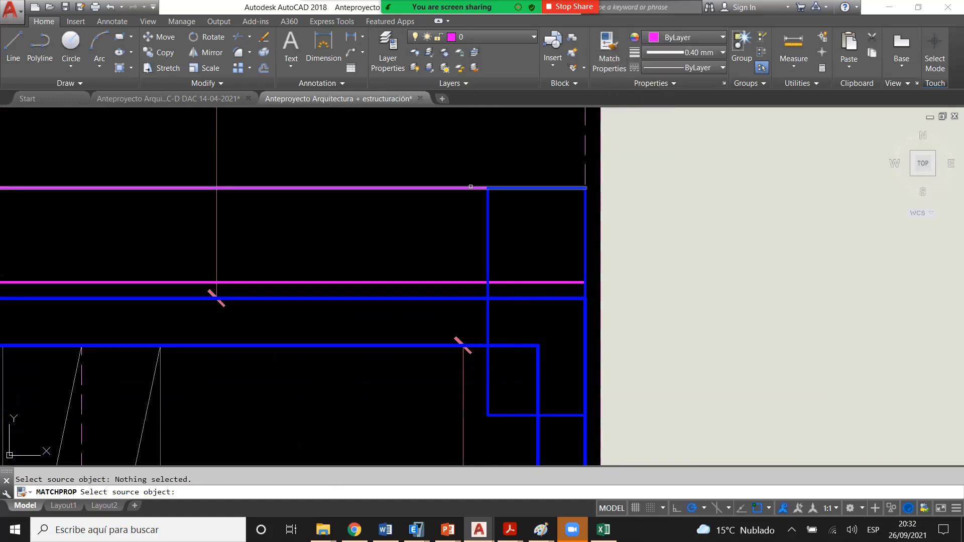
pyautogui.click(470, 186)
pyautogui.click(528, 231)
pyautogui.click(451, 250)
pyautogui.press('Escape')
pyautogui.scroll(-2, 521, 237)
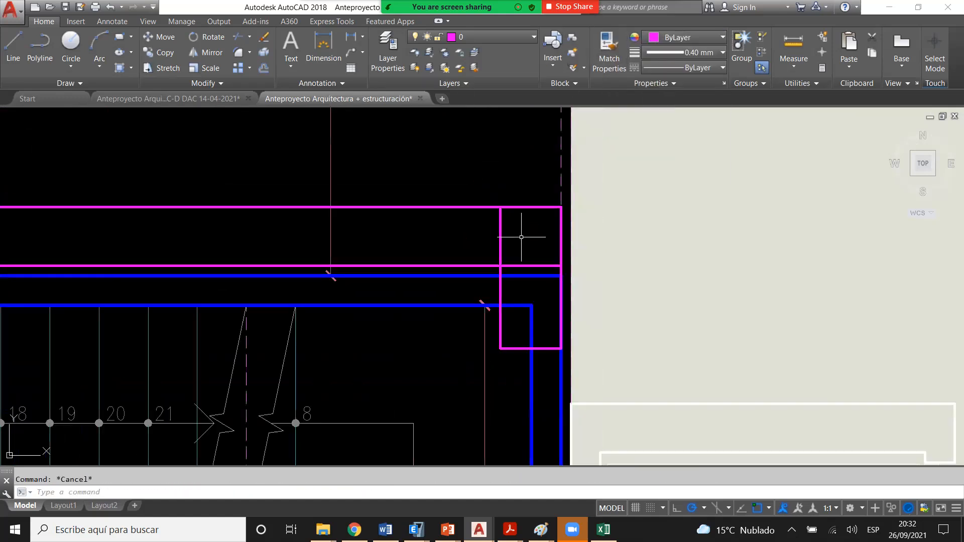
pyautogui.scroll(-2, 521, 237)
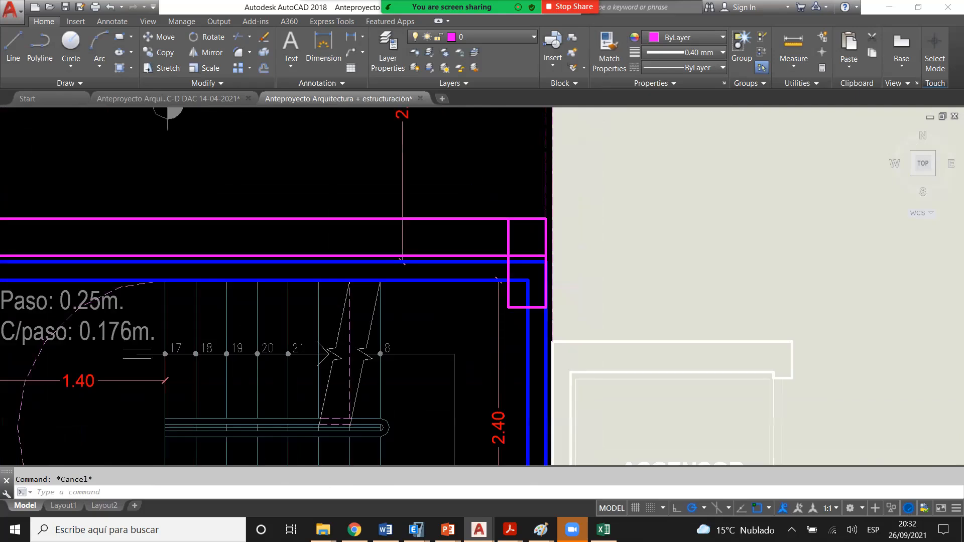
pyautogui.scroll(-6, 535, 236)
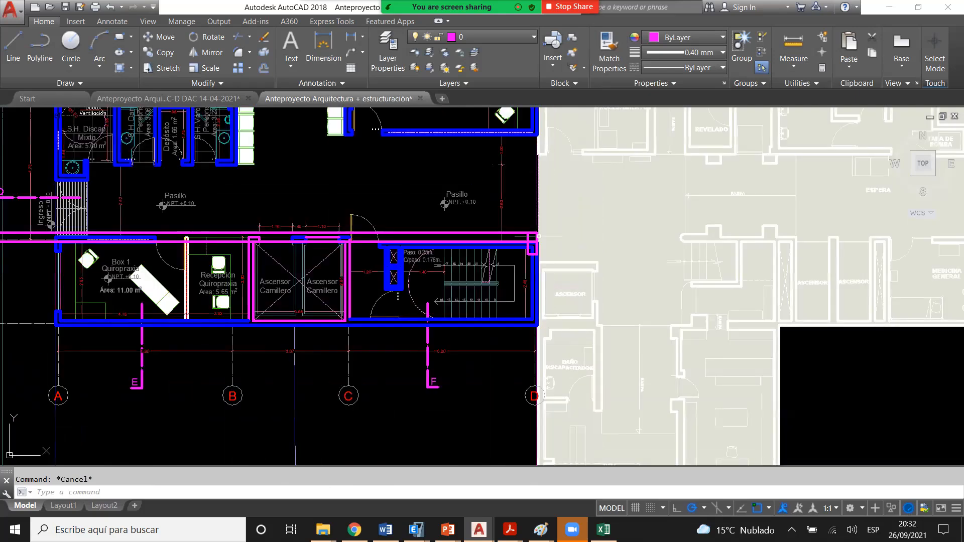
# - Examine how the two magenta beam lines pass the front wall segments of the two Ascensor Camillero shafts
pyautogui.scroll(4, 216, 239)
pyautogui.scroll(4, 299, 239)
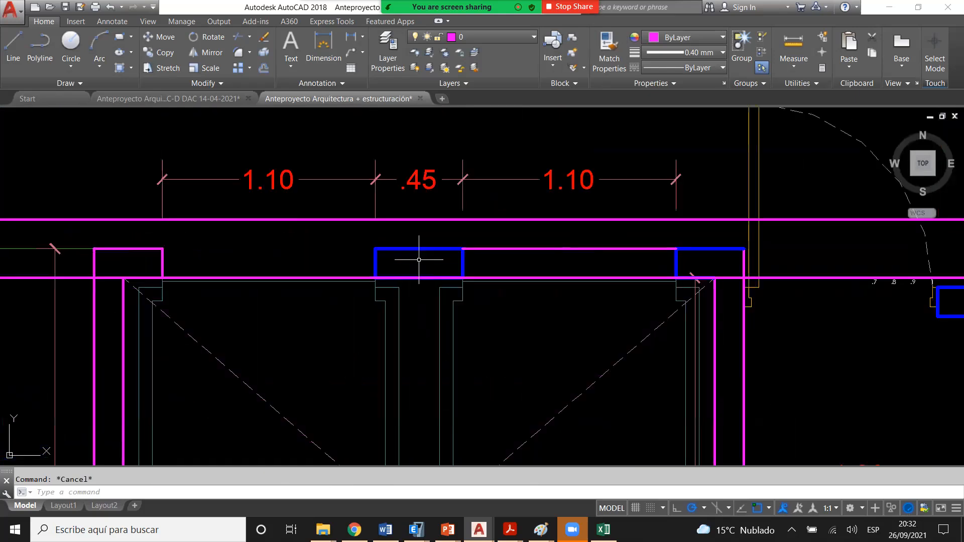
pyautogui.scroll(-4, 448, 245)
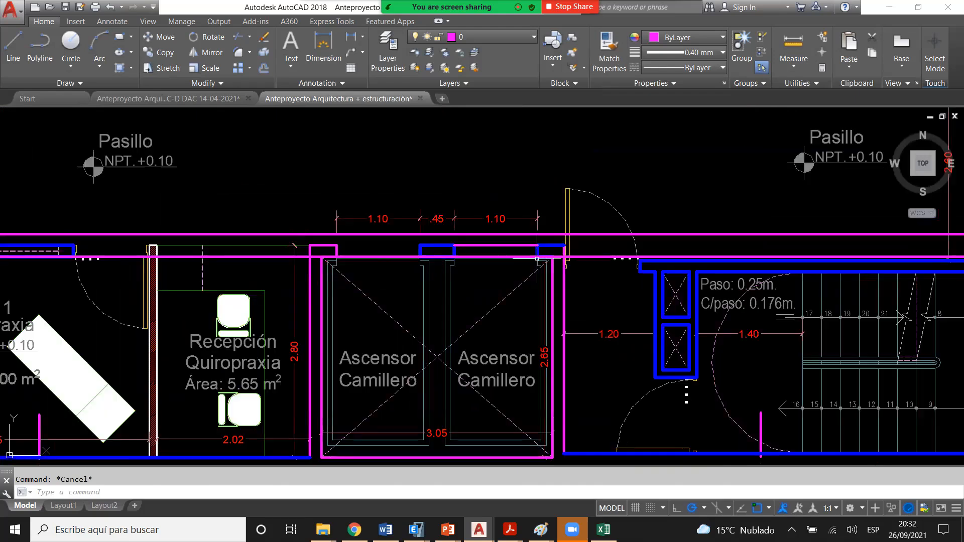
pyautogui.scroll(2, 471, 270)
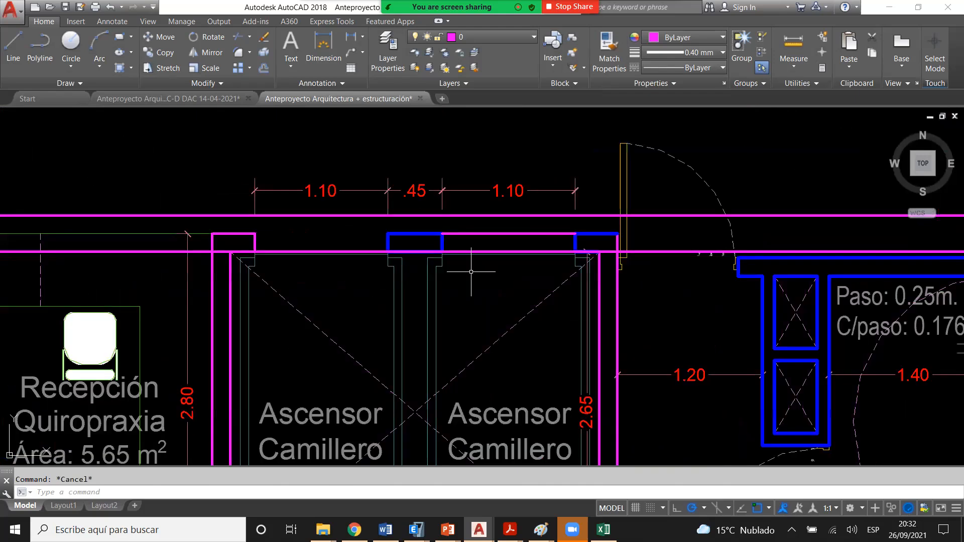
pyautogui.moveTo(471, 272); pyautogui.dragTo(425, 315)
pyautogui.press('Escape')
pyautogui.scroll(-2, 425, 316)
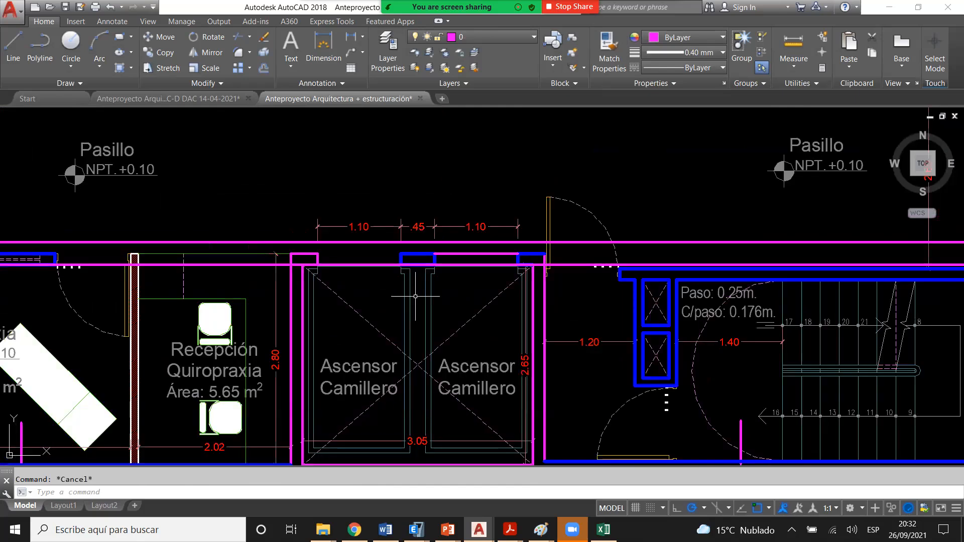
pyautogui.scroll(2, 415, 330)
pyautogui.moveTo(416, 329); pyautogui.dragTo(390, 347)
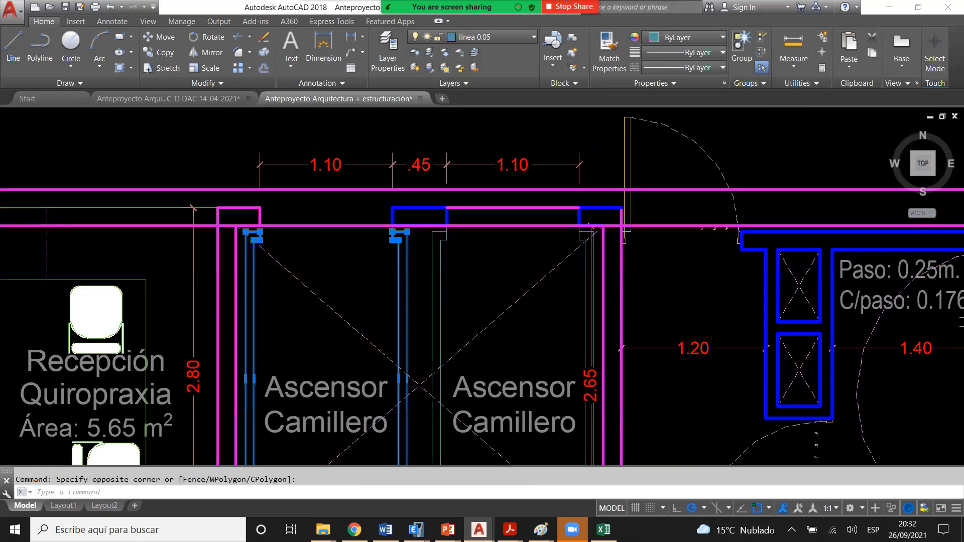
pyautogui.scroll(-2, 421, 237)
pyautogui.press('Escape')
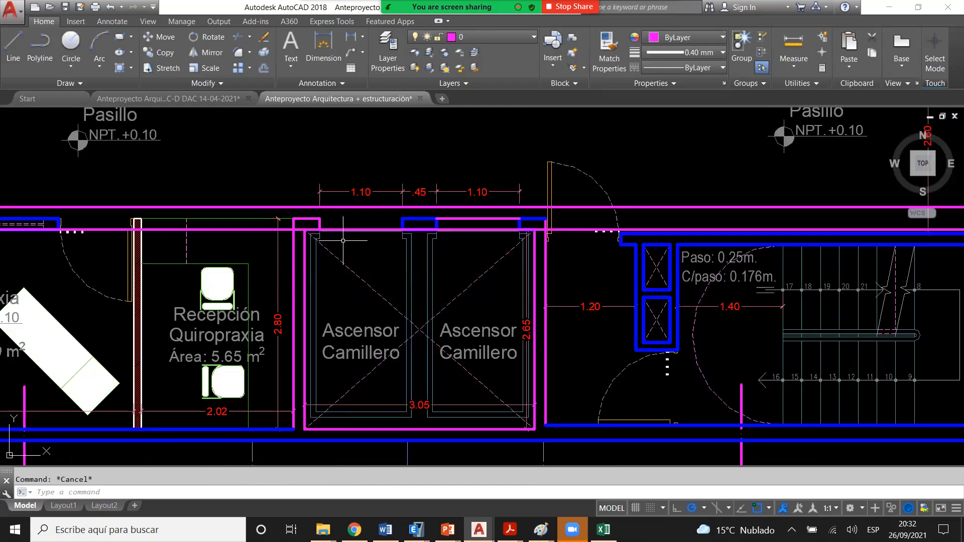
pyautogui.scroll(2, 343, 241)
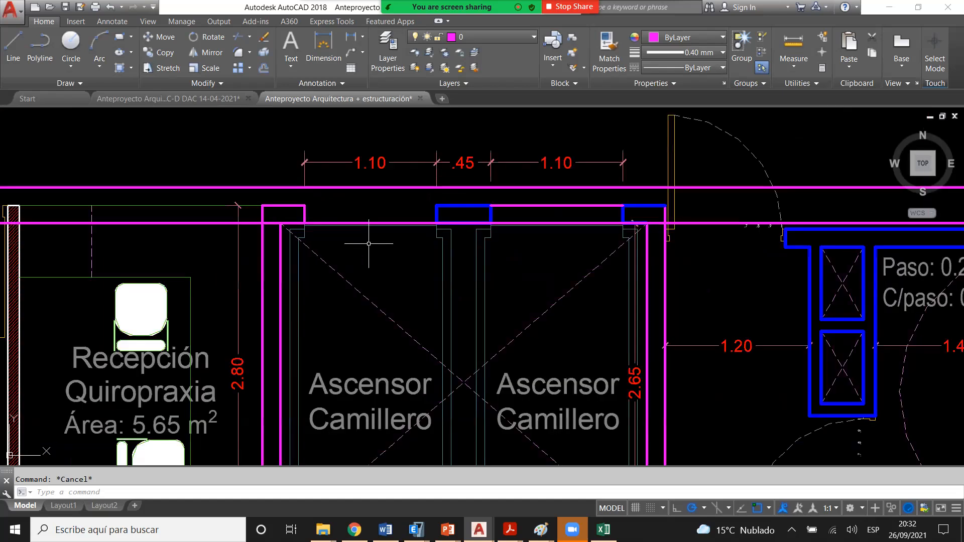
pyautogui.scroll(-2, 371, 241)
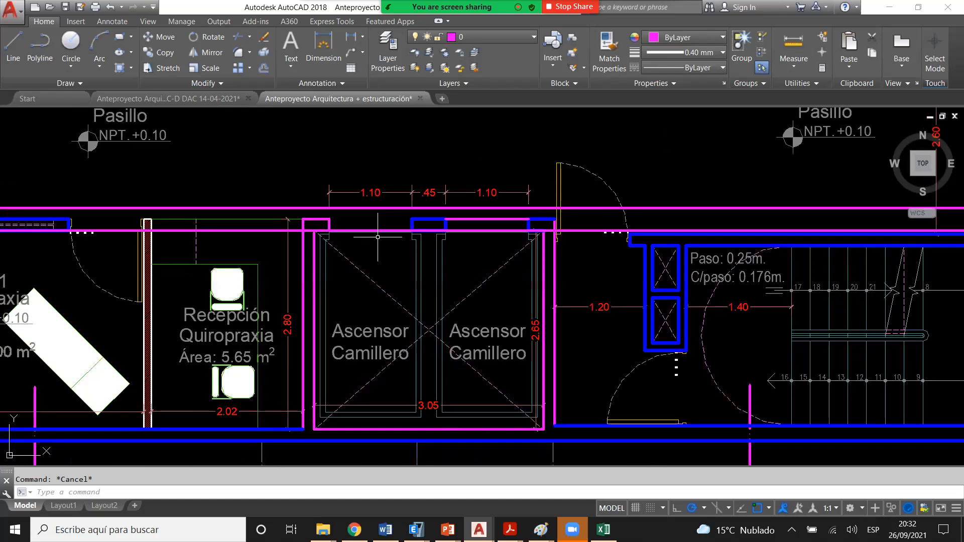
pyautogui.scroll(2, 378, 237)
pyautogui.scroll(-2, 376, 240)
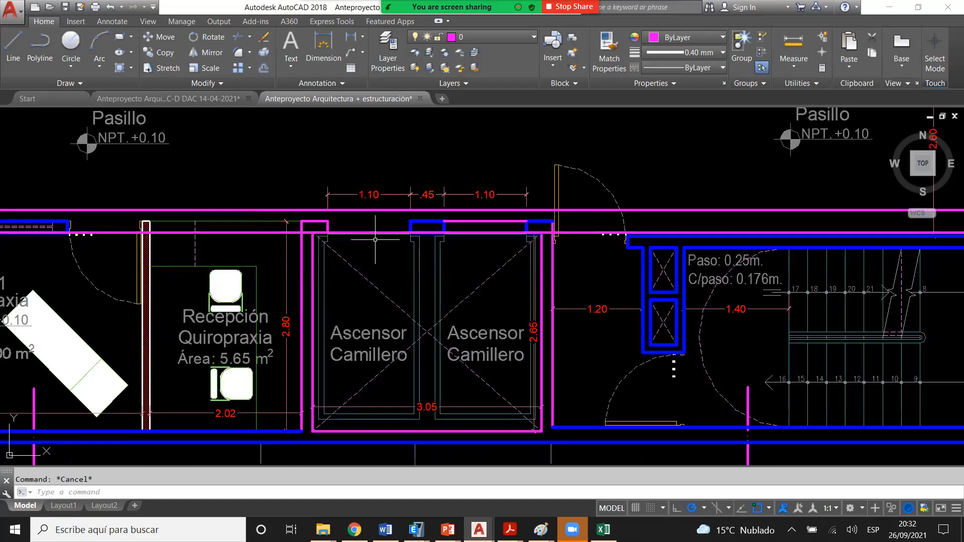
# - Inspect the beam lines from the elevator shafts across the stair entrance door to the corner column
pyautogui.scroll(-2, 397, 240)
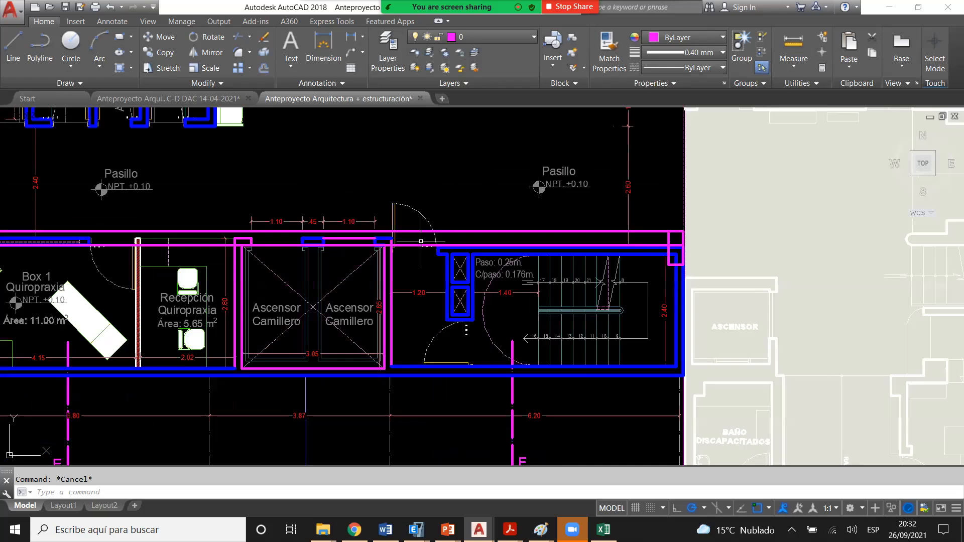
pyautogui.scroll(2, 346, 258)
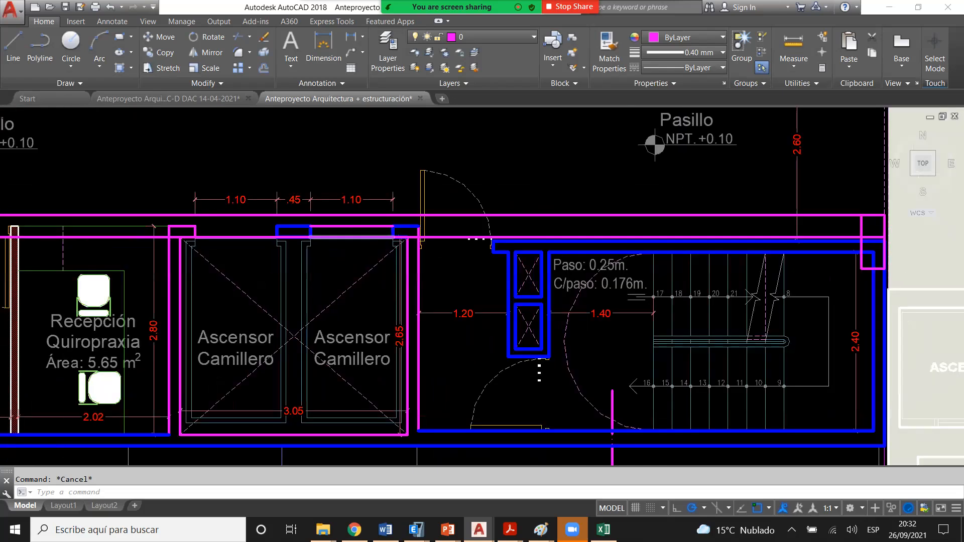
pyautogui.scroll(2, 354, 234)
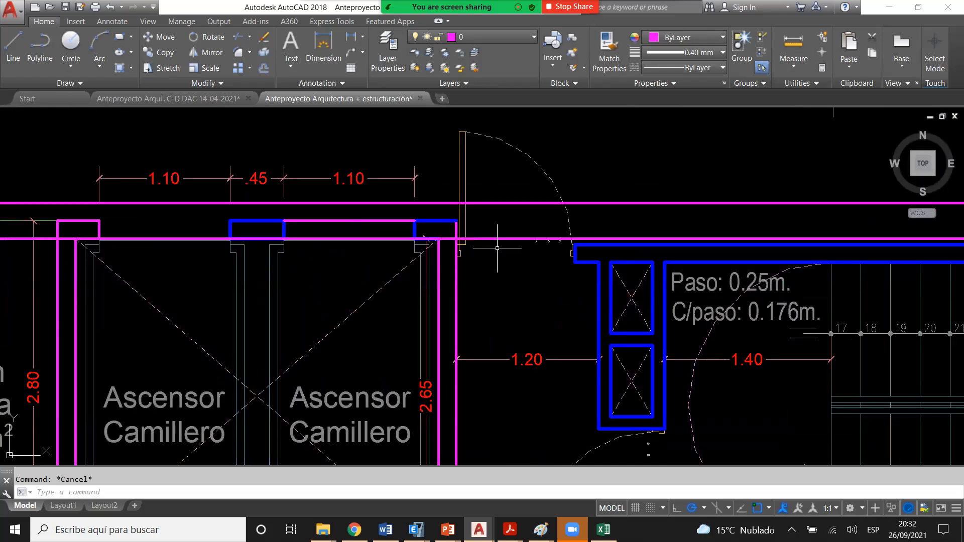
pyautogui.scroll(-2, 497, 245)
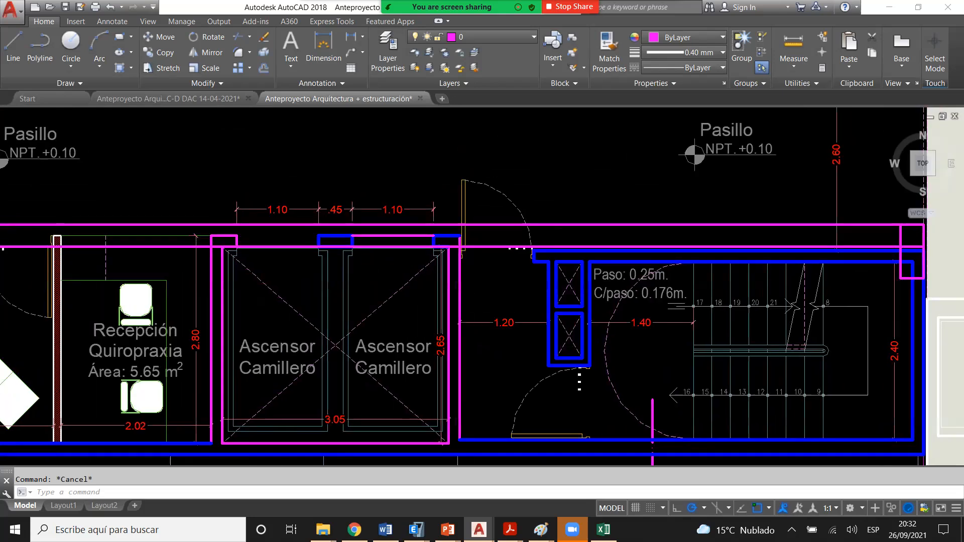
pyautogui.scroll(2, 529, 230)
pyautogui.scroll(-2, 530, 230)
pyautogui.moveTo(582, 234); pyautogui.dragTo(475, 243, button='middle')
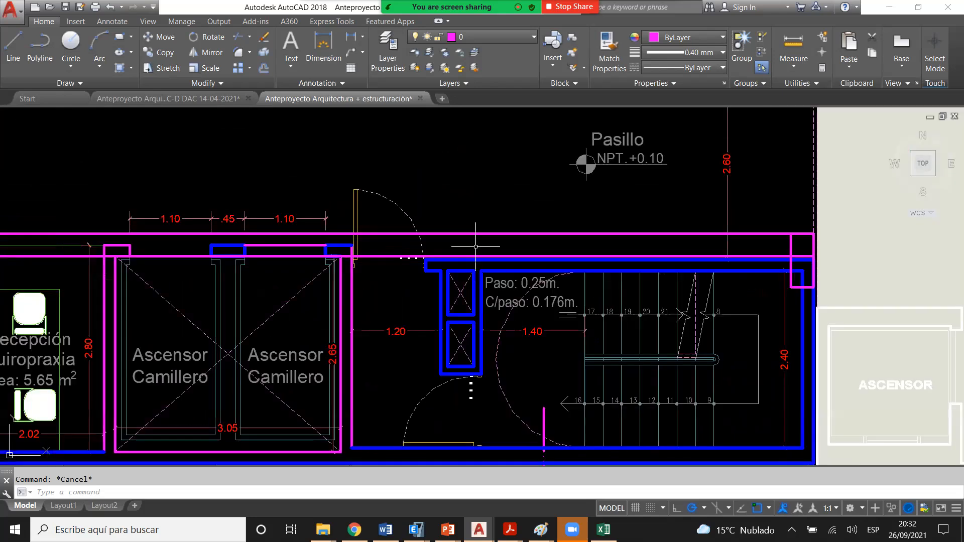
pyautogui.scroll(6, 807, 240)
pyautogui.click(793, 242)
pyautogui.click(668, 253)
pyautogui.scroll(-4, 738, 204)
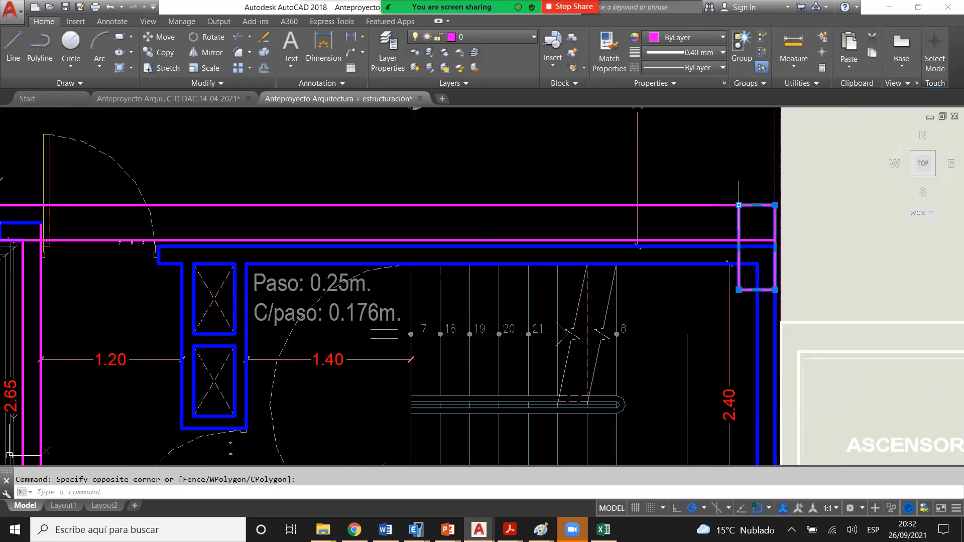
pyautogui.scroll(2, 739, 205)
pyautogui.press('Escape')
pyautogui.click(742, 215)
pyautogui.click(725, 218)
pyautogui.write('co')
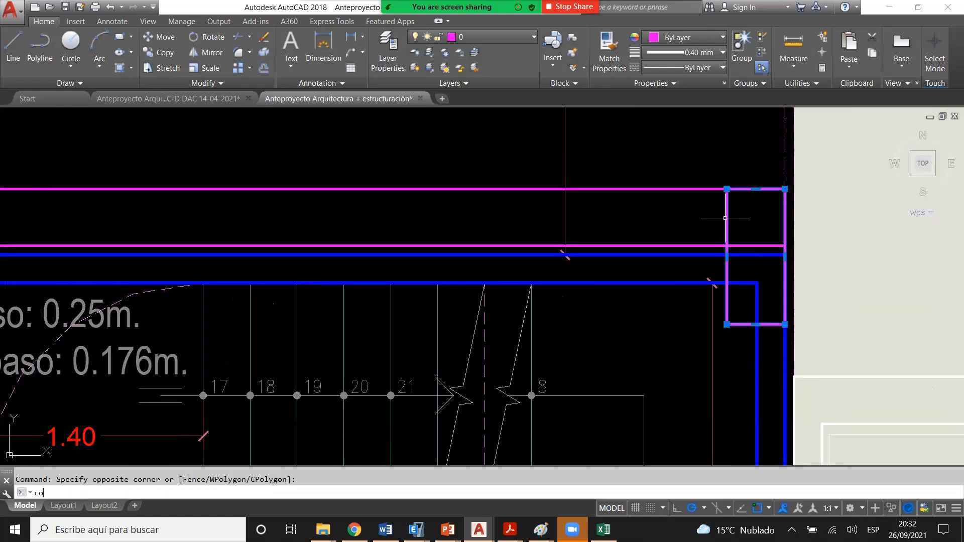
pyautogui.press('Escape')
# - Copy the stair corner's column rectangle straight down from its upper inner corner to the lower magenta beam line
pyautogui.click(739, 213)
pyautogui.click(706, 211)
pyautogui.write('co')
pyautogui.press('Return')
pyautogui.click(726, 189)
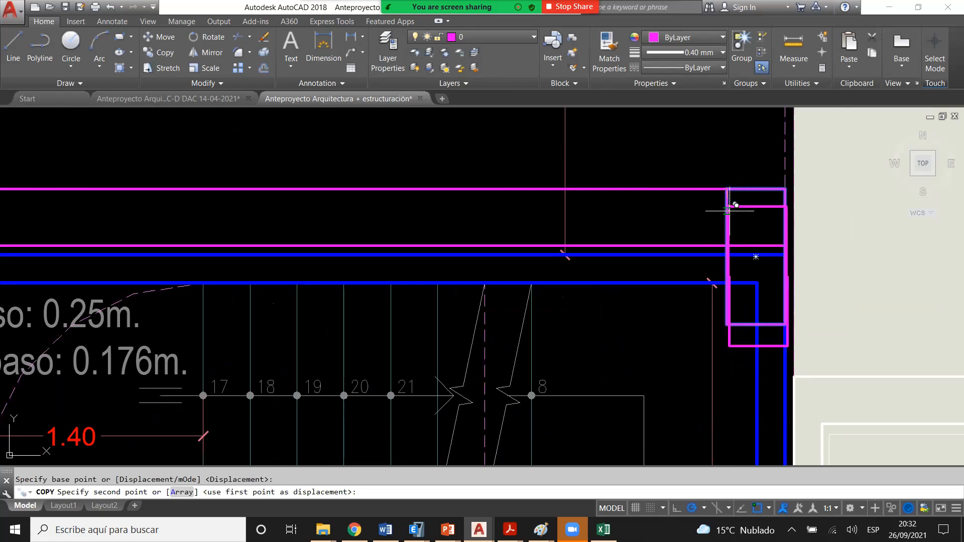
pyautogui.click(726, 245)
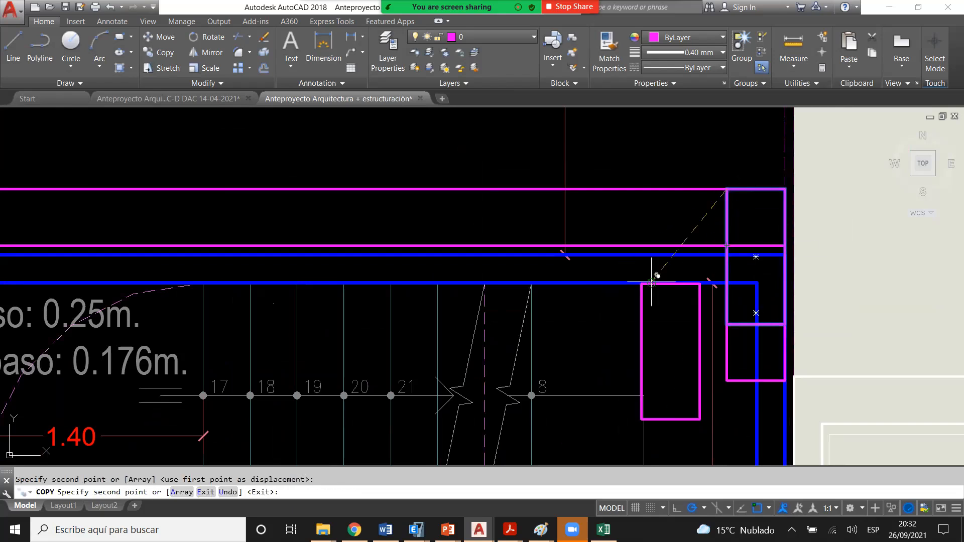
pyautogui.press('Escape')
pyautogui.click(731, 369)
pyautogui.click(718, 355)
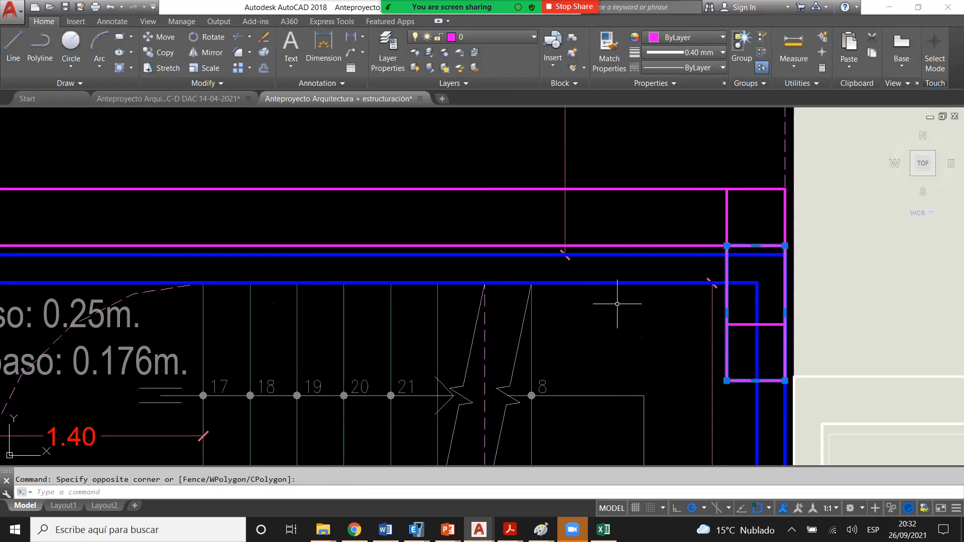
pyautogui.scroll(-2, 647, 273)
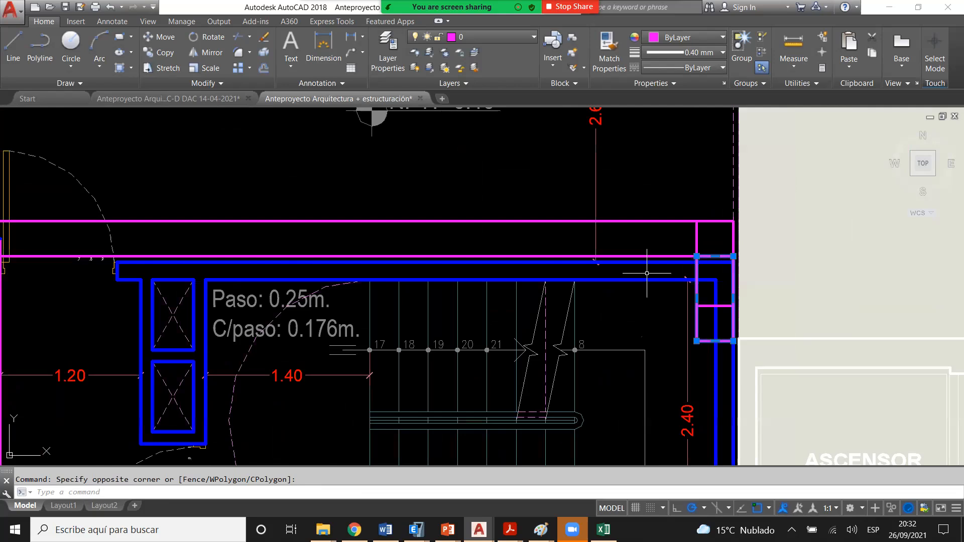
pyautogui.press('Escape')
# - Review the axis 04 beam lines and columns along the elevators, the stair block and Box 1 Quiropraxia
pyautogui.scroll(-4, 646, 273)
pyautogui.scroll(2, 259, 271)
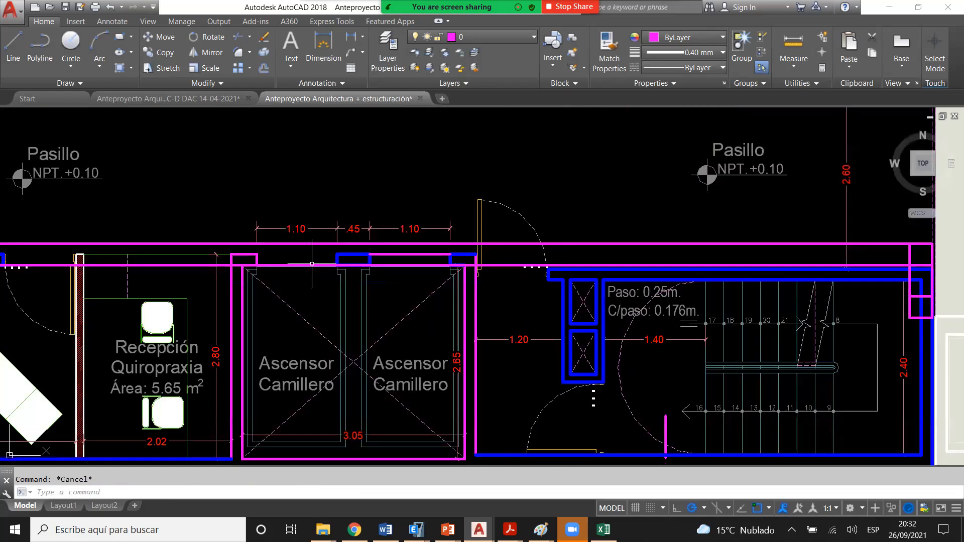
pyautogui.scroll(-2, 312, 264)
pyautogui.scroll(2, 315, 272)
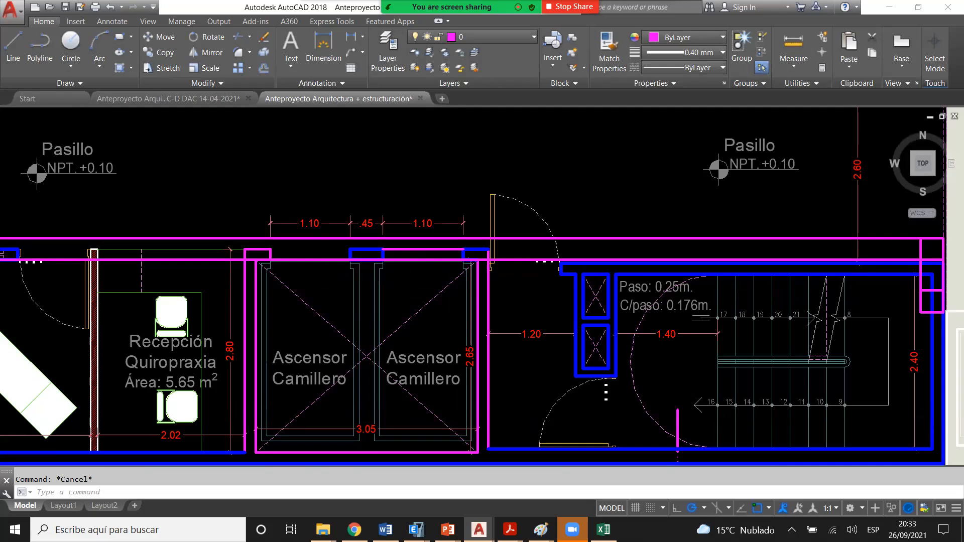
pyautogui.scroll(-2, 451, 290)
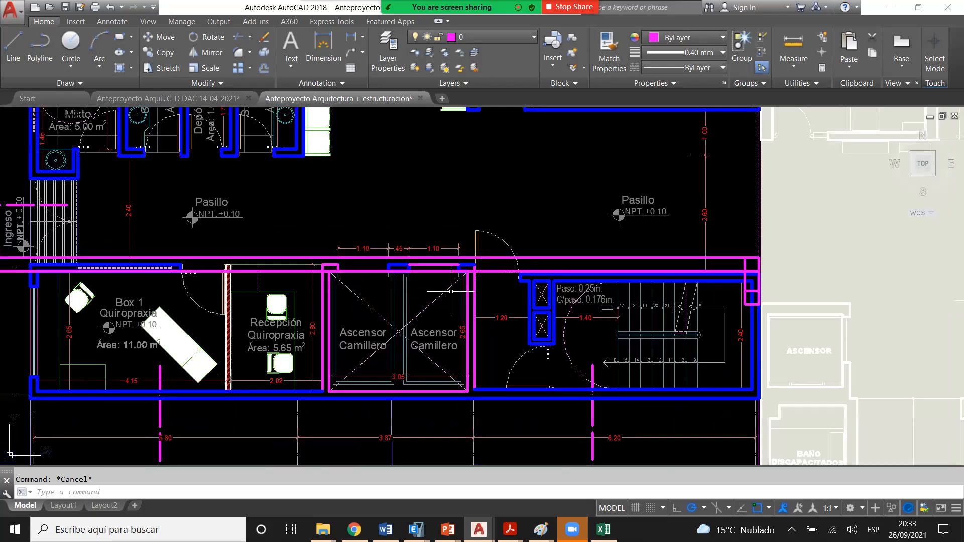
pyautogui.moveTo(451, 292); pyautogui.dragTo(429, 303, button='middle')
pyautogui.scroll(3, 738, 277)
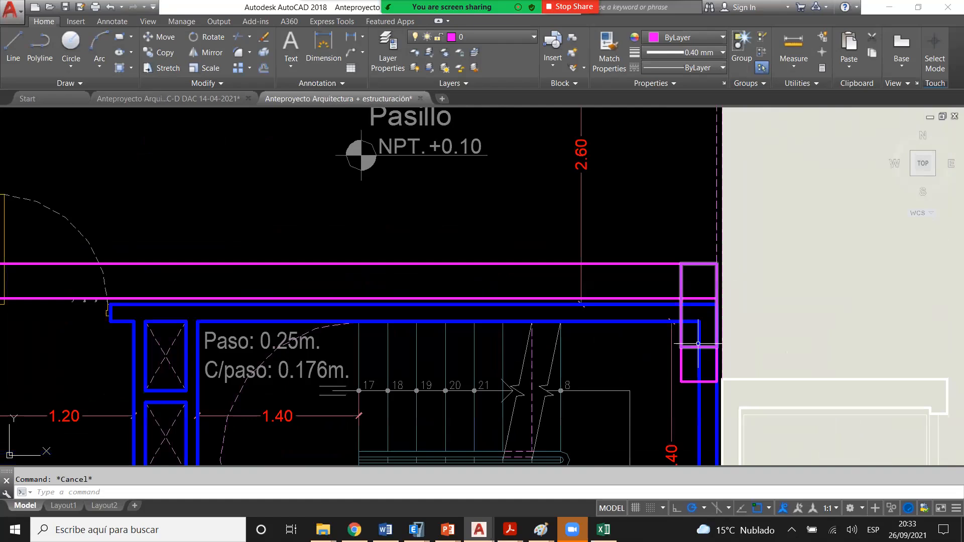
pyautogui.scroll(-3, 691, 264)
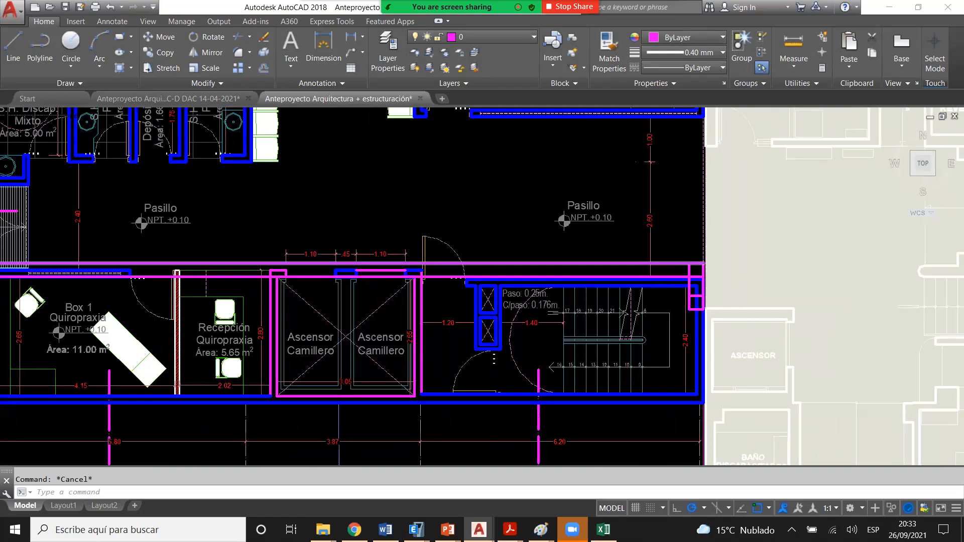
pyautogui.scroll(-2, 589, 335)
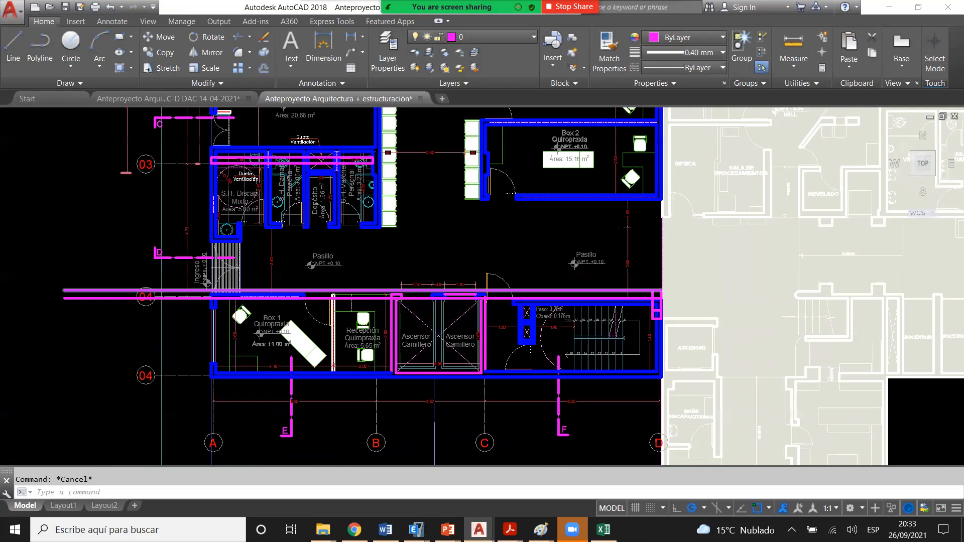
pyautogui.scroll(2, 259, 287)
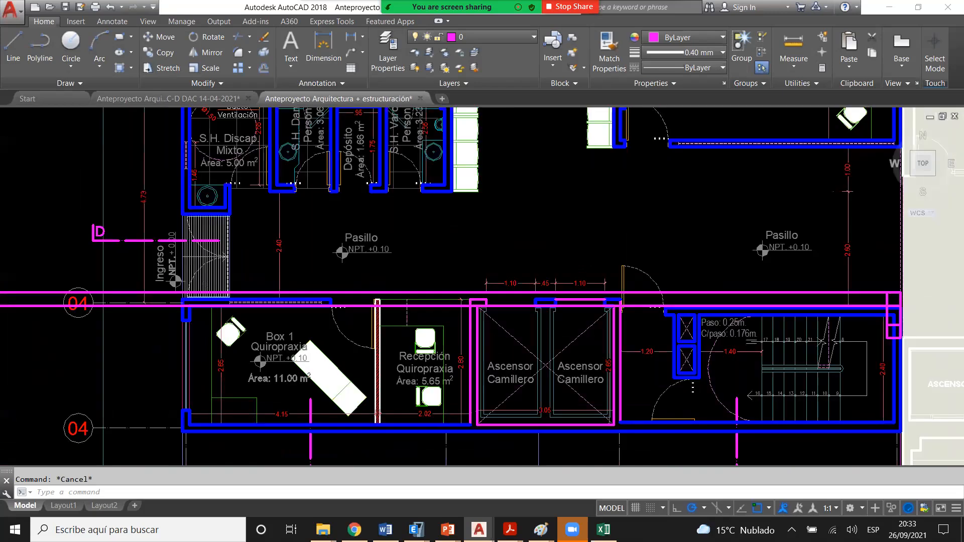
# - Draw a rectangular column outline at the entrance, from the wall stub's lower outer corner on axis 04 up to the upper magenta beam line
pyautogui.scroll(2, 83, 234)
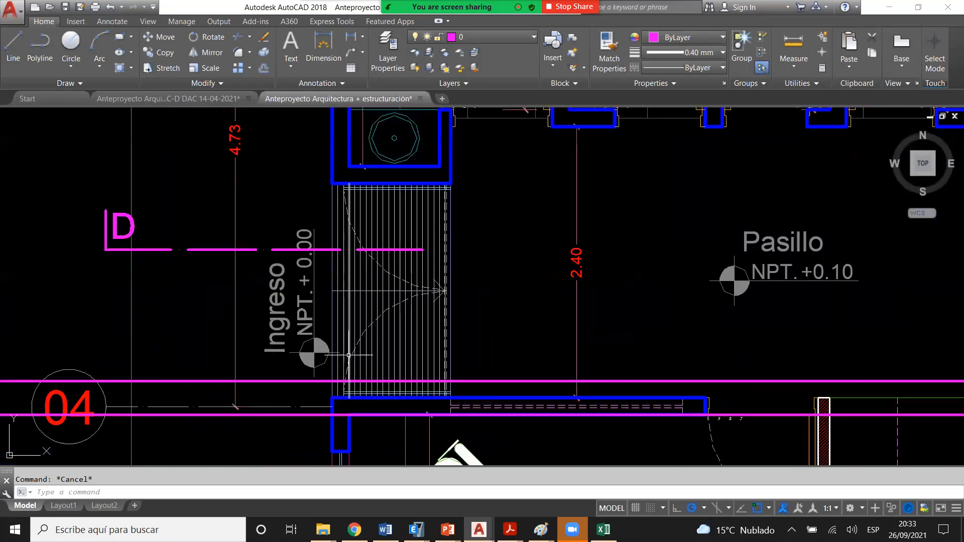
pyautogui.scroll(-2, 349, 355)
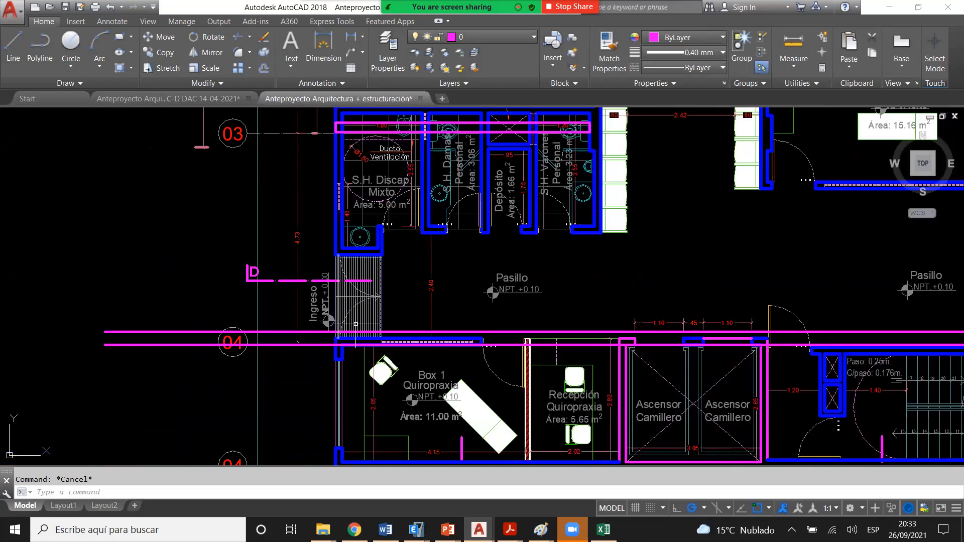
pyautogui.scroll(2, 356, 324)
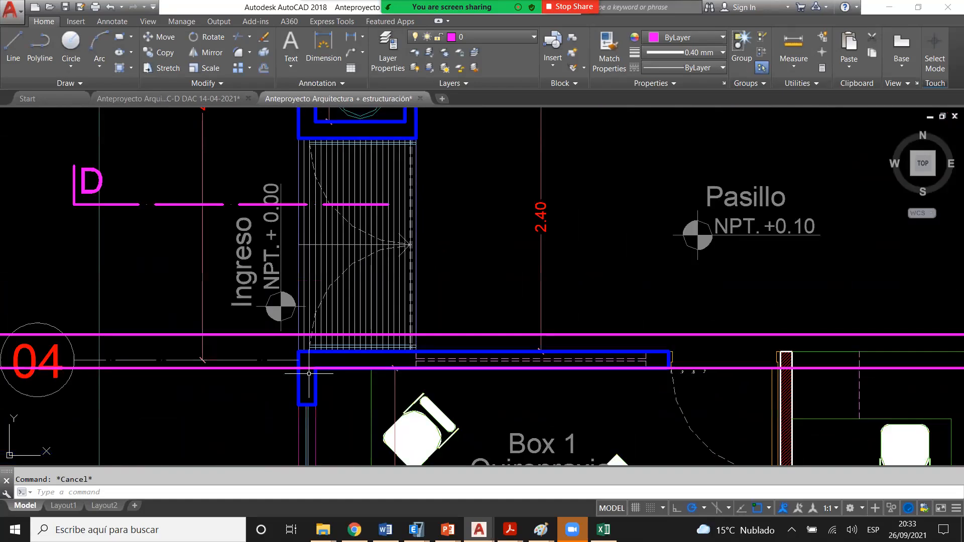
pyautogui.scroll(2, 320, 395)
pyautogui.write('rec')
pyautogui.press('Return')
pyautogui.click(262, 421)
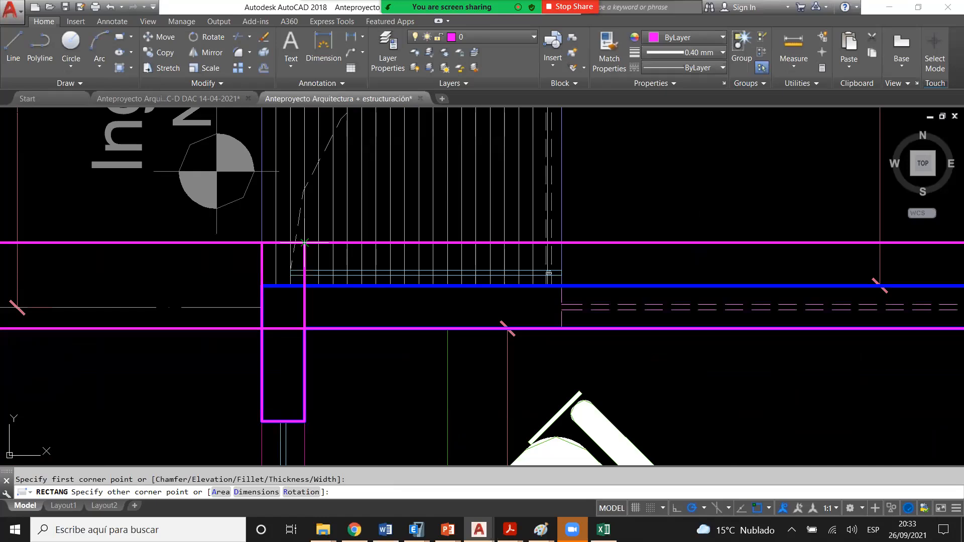
pyautogui.click(304, 243)
# - Measure the new column's projection from the blue wall edge to the upper beam line with a linear dimension, and erase that dimension
pyautogui.click(351, 37)
pyautogui.scroll(2, 261, 245)
pyautogui.click(261, 240)
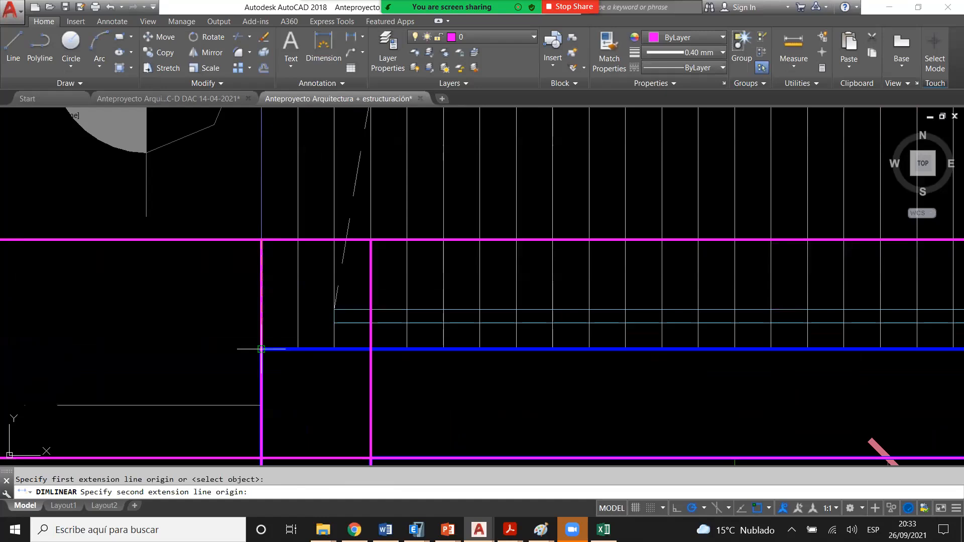
pyautogui.click(261, 348)
pyautogui.scroll(-2, 288, 331)
pyautogui.click(249, 313)
pyautogui.click(258, 316)
pyautogui.click(243, 298)
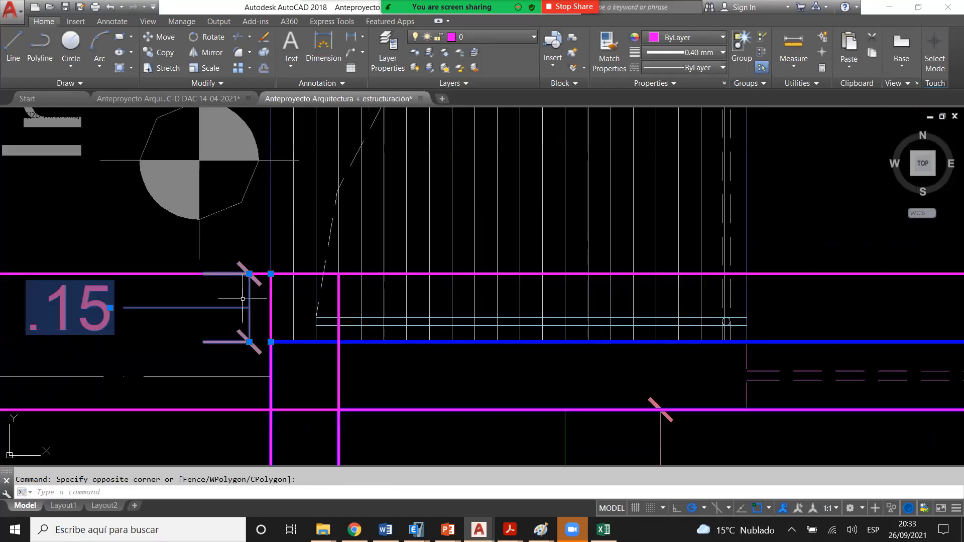
pyautogui.scroll(-1, 242, 299)
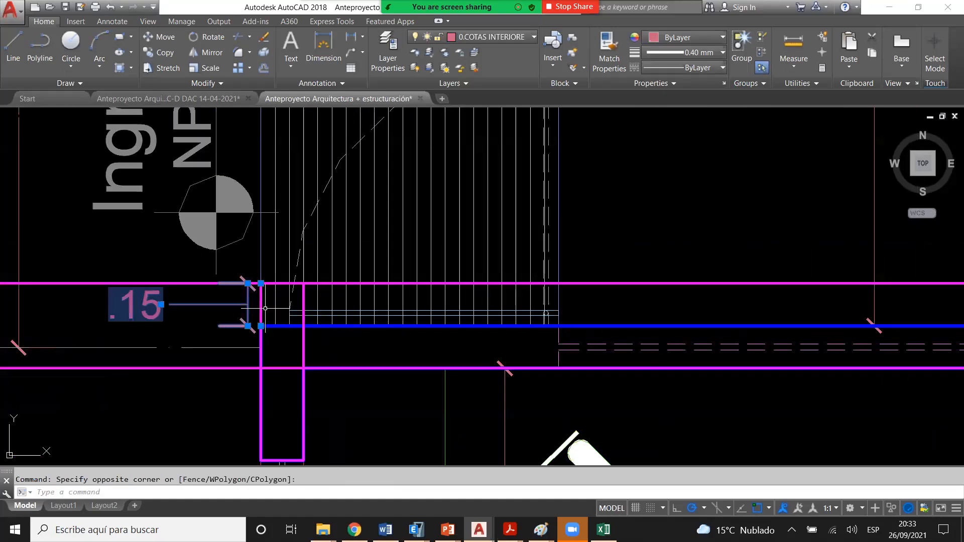
pyautogui.press('Delete')
pyautogui.scroll(-5, 265, 308)
pyautogui.scroll(1, 679, 328)
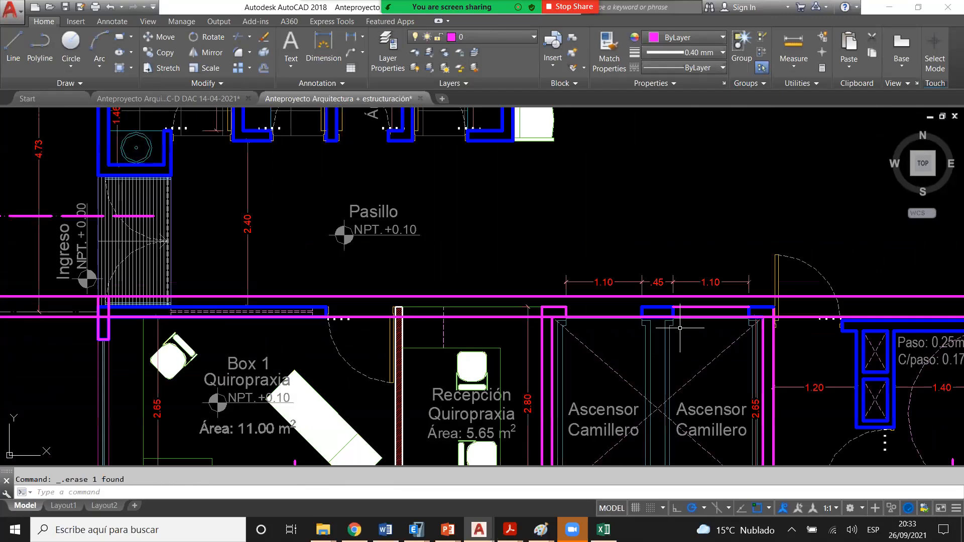
# - Check the two axis 04 beam lines across the elevators, entrance and stair block by selecting them without editing
pyautogui.scroll(-2, 630, 347)
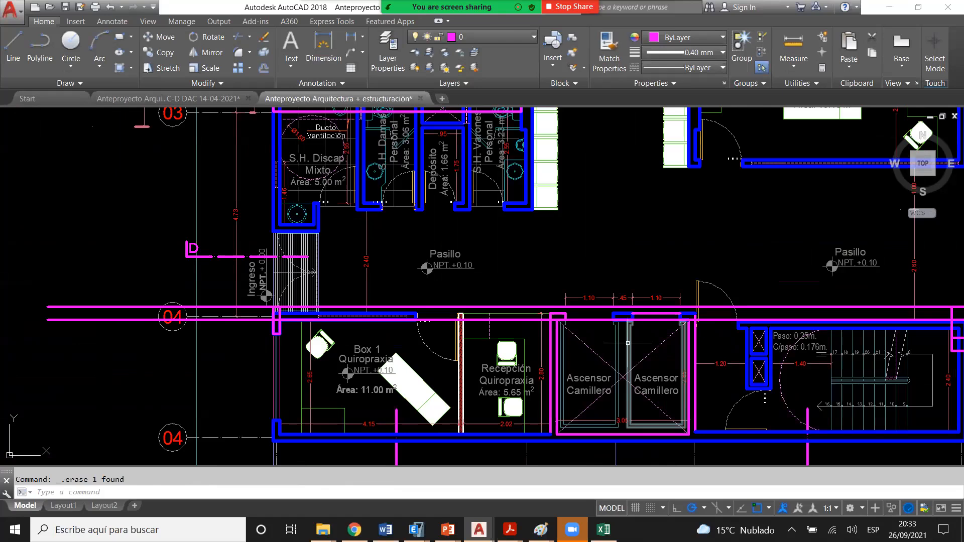
pyautogui.scroll(4, 799, 313)
pyautogui.click(569, 341)
pyautogui.click(549, 286)
pyautogui.scroll(-4, 517, 298)
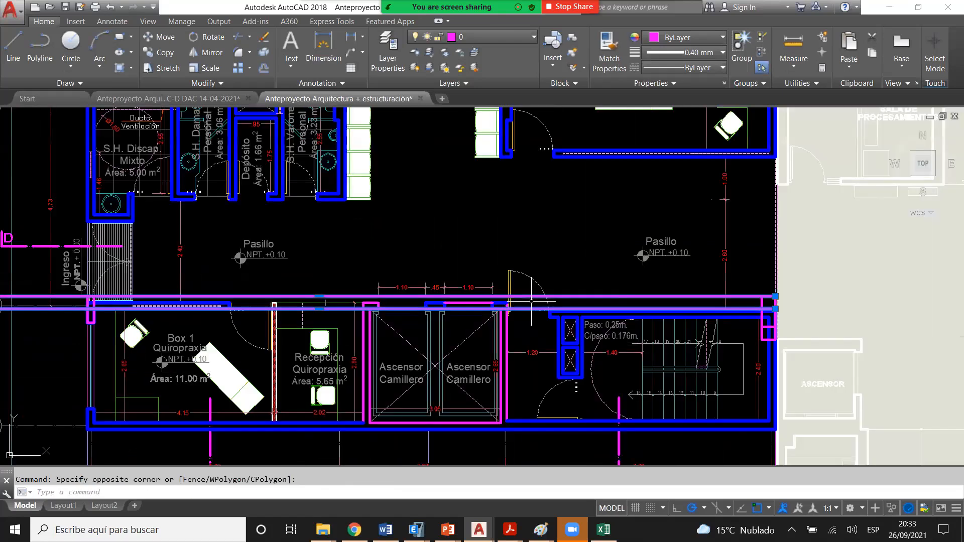
pyautogui.press('Escape')
pyautogui.scroll(4, 531, 301)
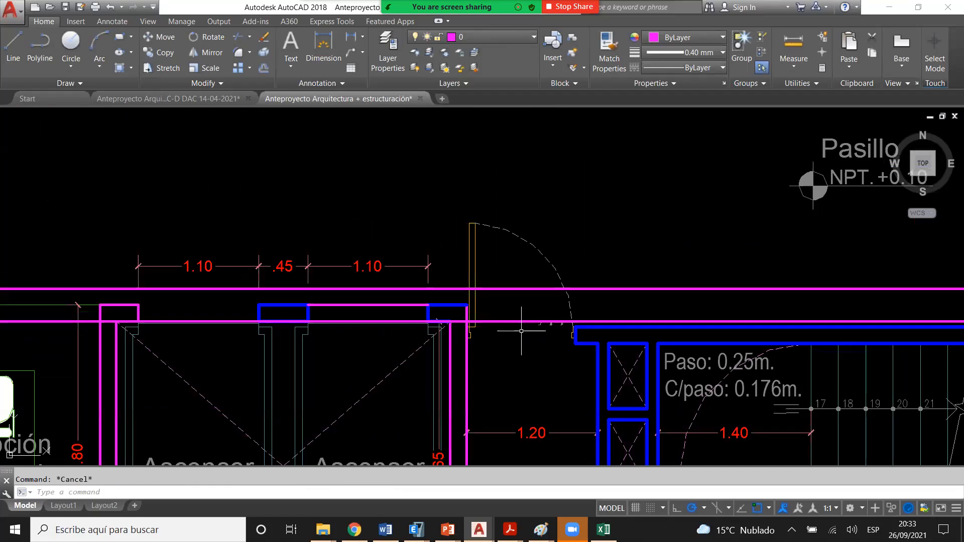
pyautogui.click(521, 331)
pyautogui.click(495, 280)
pyautogui.scroll(-4, 437, 309)
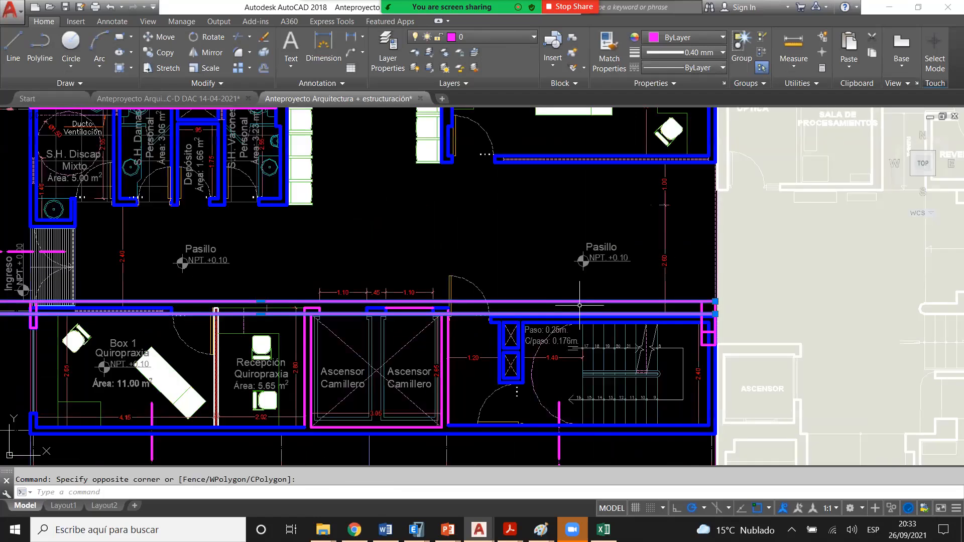
pyautogui.press('Escape')
pyautogui.scroll(6, 409, 305)
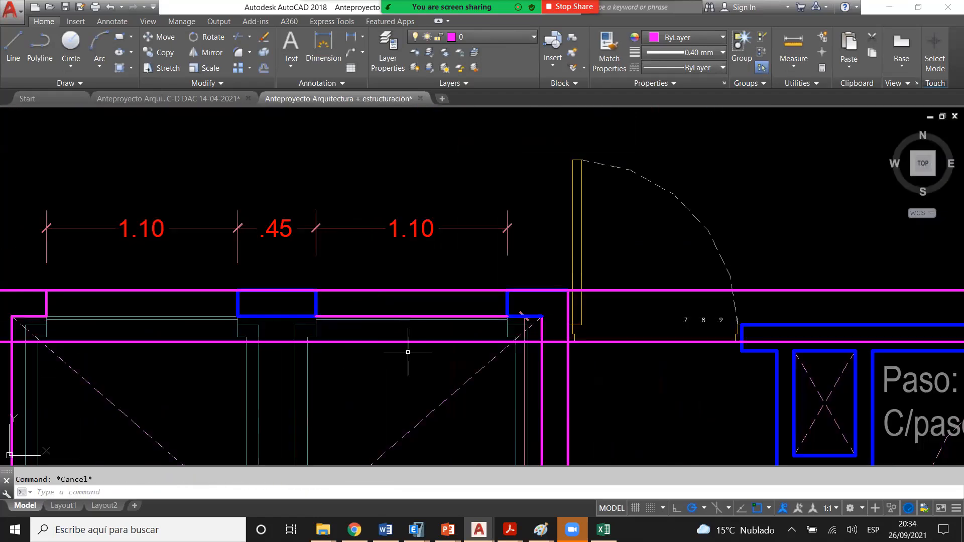
pyautogui.click(407, 352)
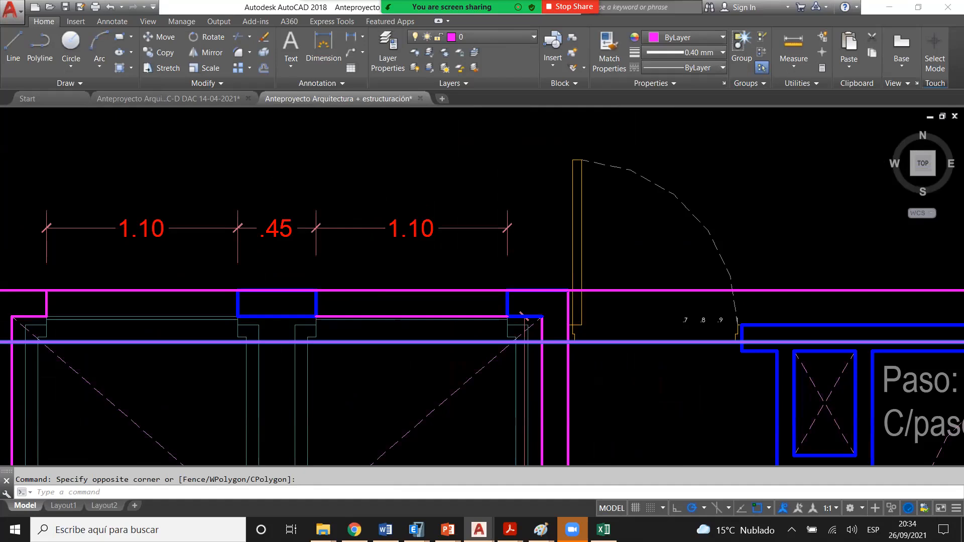
pyautogui.scroll(-2, 533, 327)
pyautogui.press('Escape')
pyautogui.scroll(2, 318, 332)
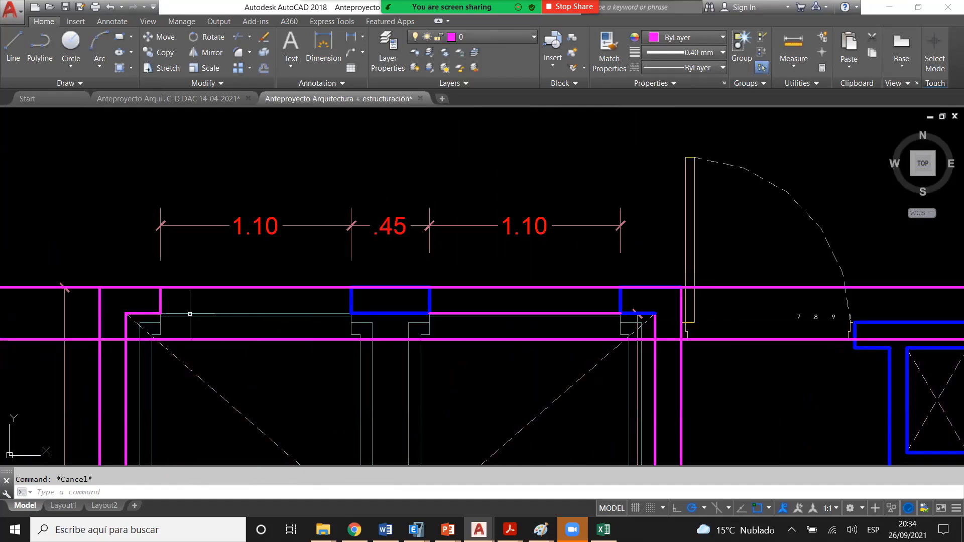
# - Draw a rectangle across the first elevator's 1.10 door opening, from the upper beam line down to the central wall pier's lower corner
pyautogui.write('rec')
pyautogui.press('Return')
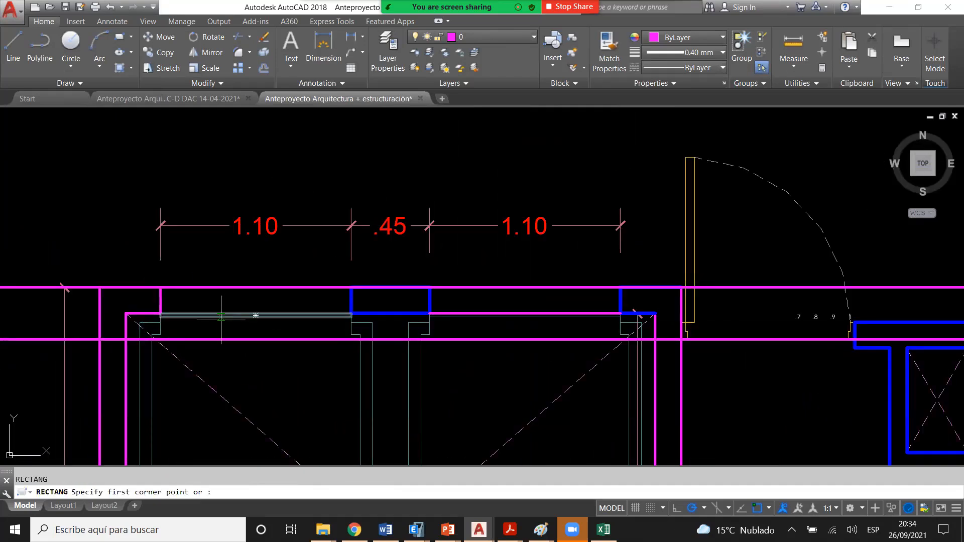
pyautogui.click(160, 287)
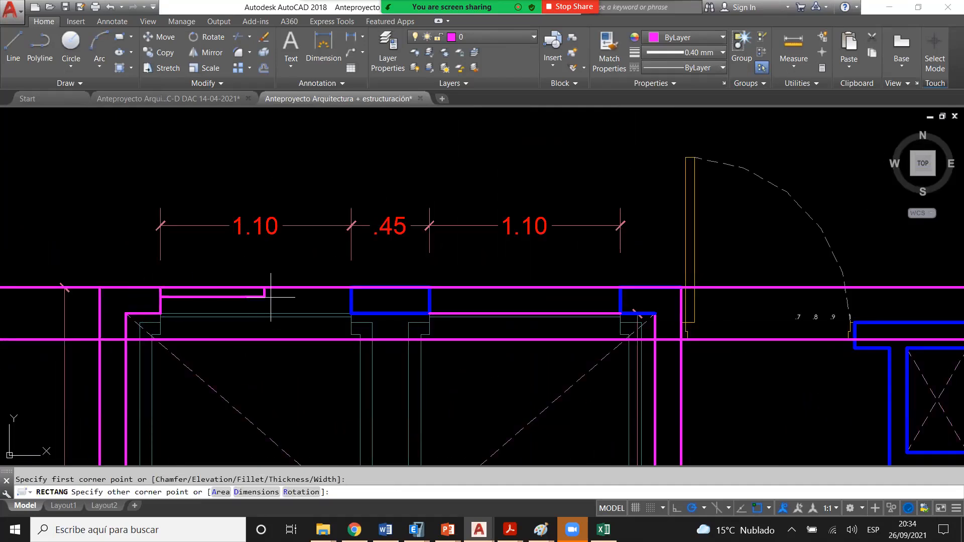
pyautogui.click(351, 314)
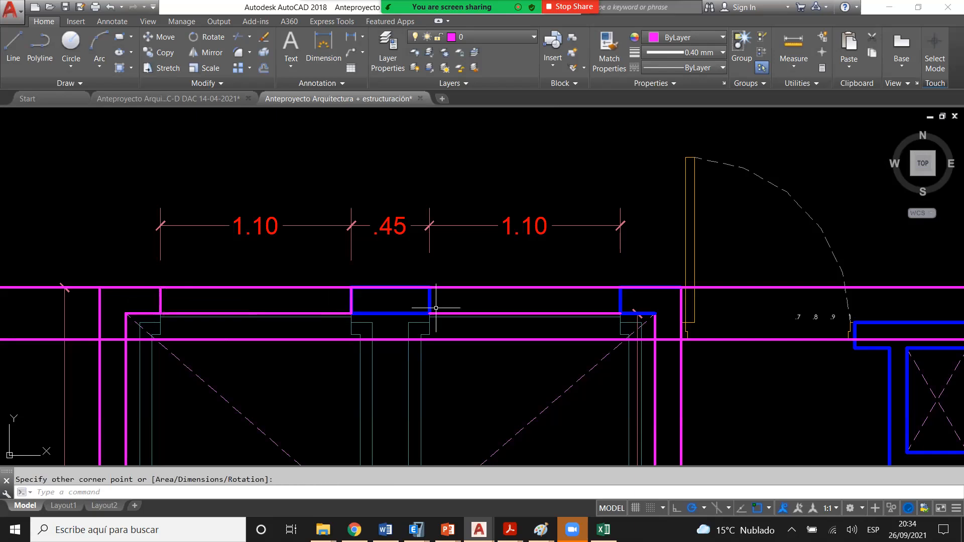
pyautogui.press('Escape')
# - Review the elevator front wall and the axis 04 beam lines out to the entrance and stair-end columns
pyautogui.scroll(4, 257, 315)
pyautogui.scroll(-2, 341, 277)
pyautogui.scroll(2, 318, 308)
pyautogui.scroll(-2, 340, 278)
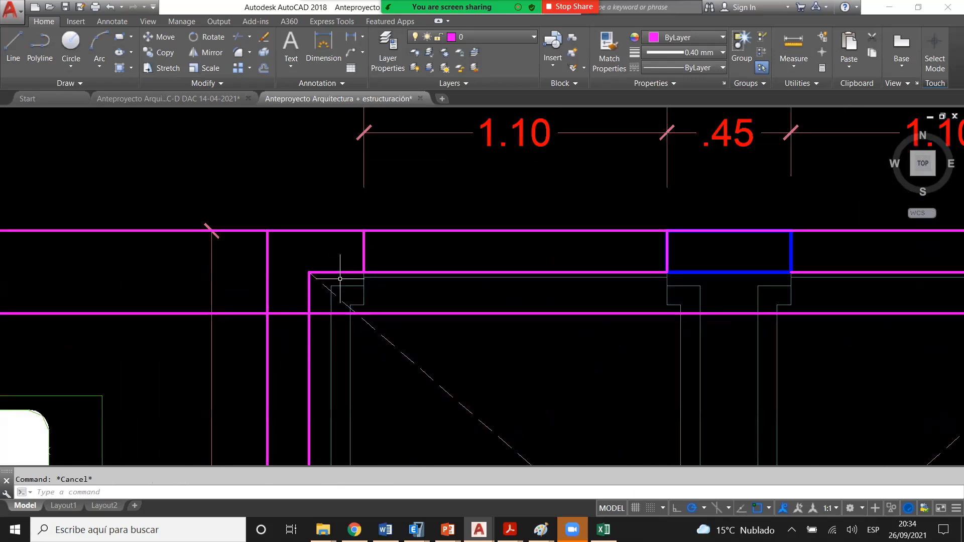
pyautogui.scroll(-1, 340, 278)
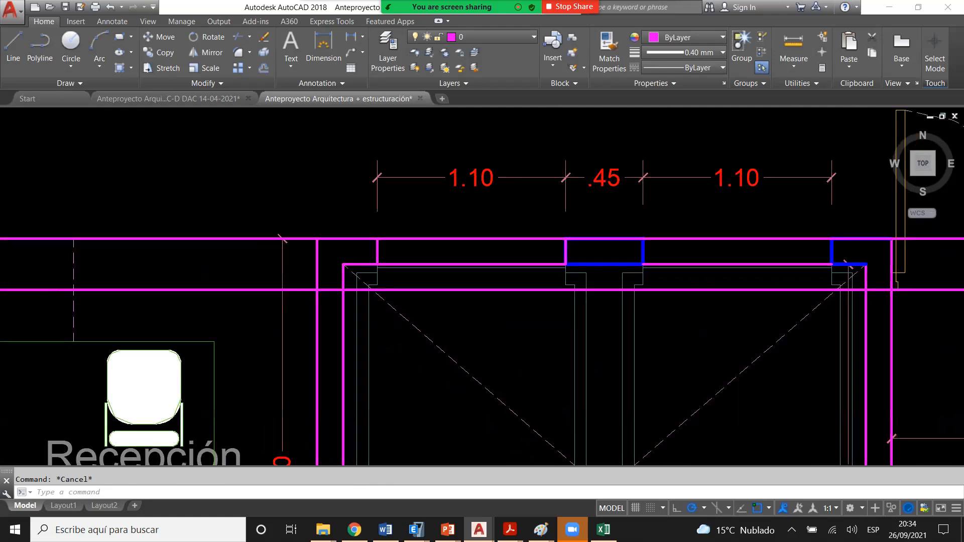
pyautogui.scroll(-2, 371, 290)
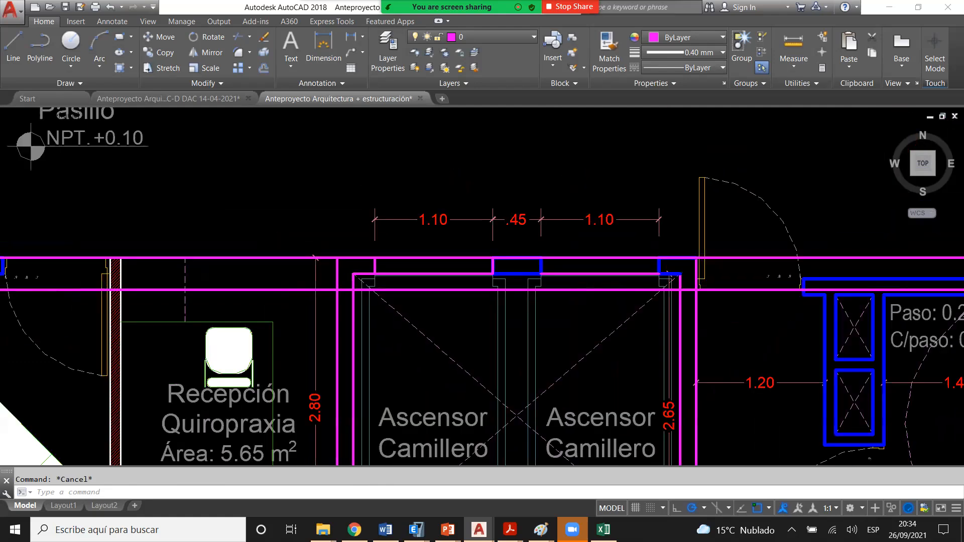
pyautogui.scroll(-2, 264, 268)
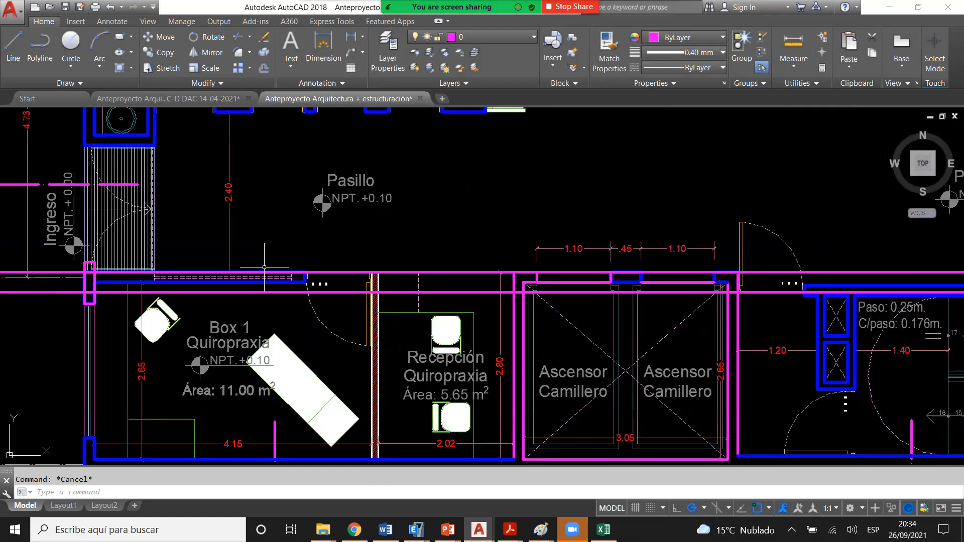
pyautogui.scroll(-2, 379, 313)
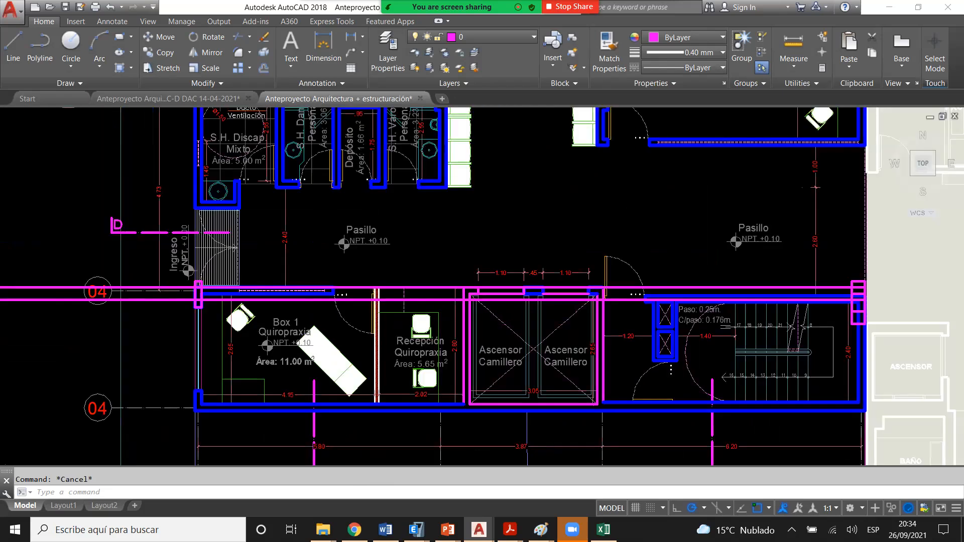
pyautogui.scroll(-2, 382, 310)
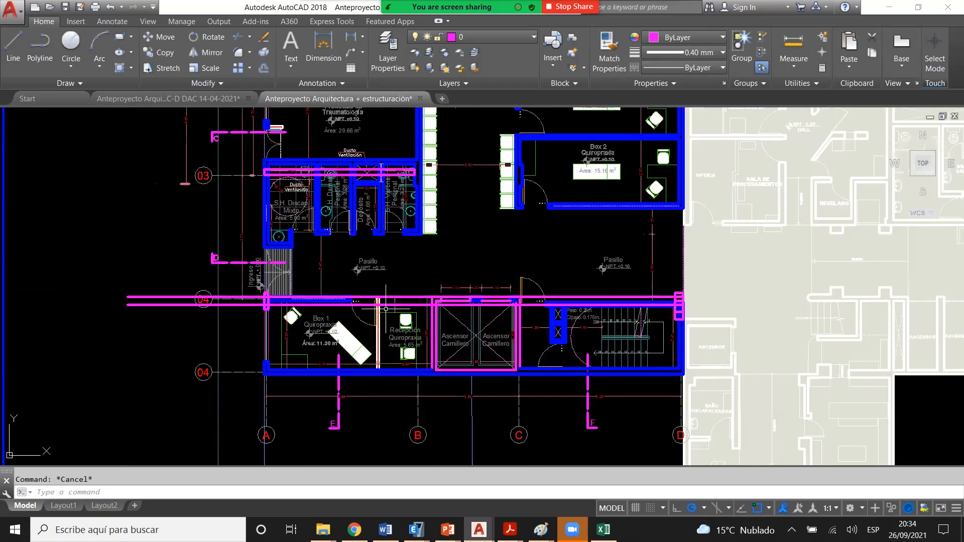
# - Erase the upper of the two overlapping column rectangles at the stair block's outer corner on axis 04
pyautogui.moveTo(386, 309); pyautogui.dragTo(384, 340, button='middle')
pyautogui.scroll(10, 670, 344)
pyautogui.click(676, 167)
pyautogui.press('Delete')
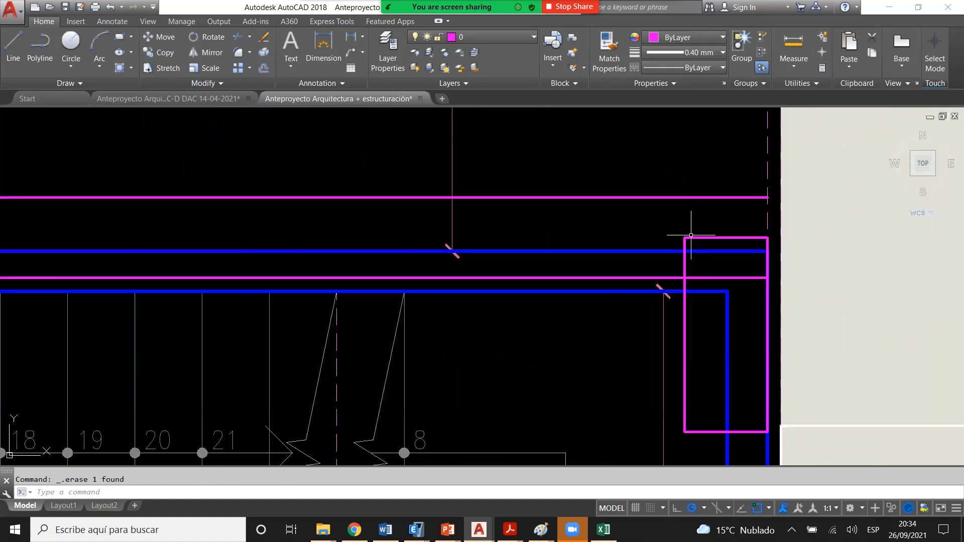
pyautogui.scroll(-1, 691, 235)
pyautogui.scroll(2, 712, 239)
pyautogui.click(722, 237)
pyautogui.click(713, 255)
pyautogui.write('m')
pyautogui.press('Return')
pyautogui.scroll(-1, 723, 284)
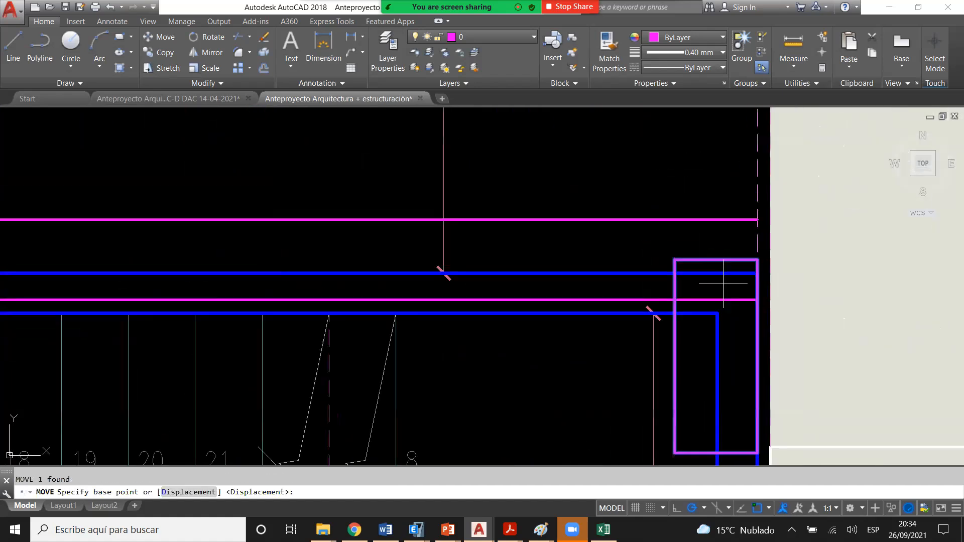
pyautogui.click(690, 264)
pyautogui.press('Escape')
# - Draw a .25 by .8 column outline with a polyline, starting at the upper beam line's end at the stair corner
pyautogui.write('pl')
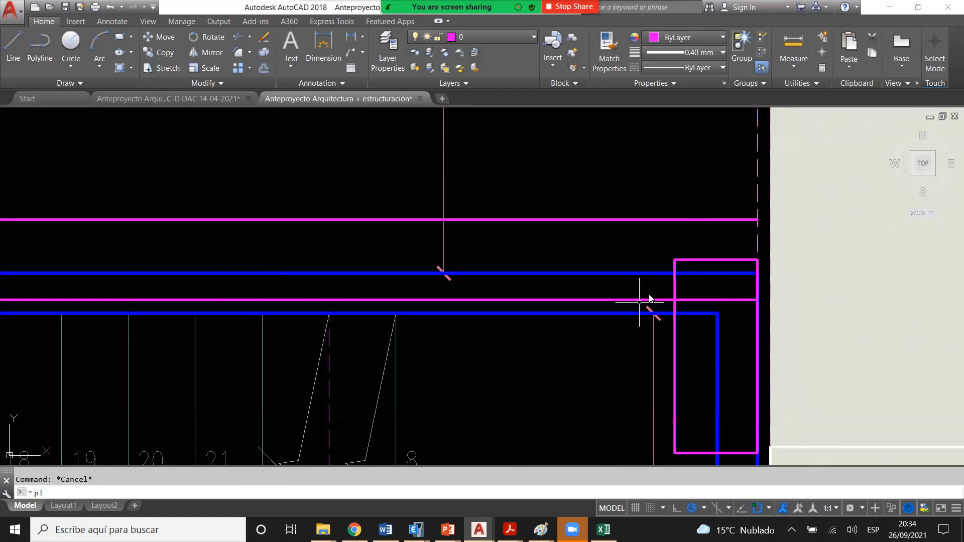
pyautogui.scroll(-2, 639, 301)
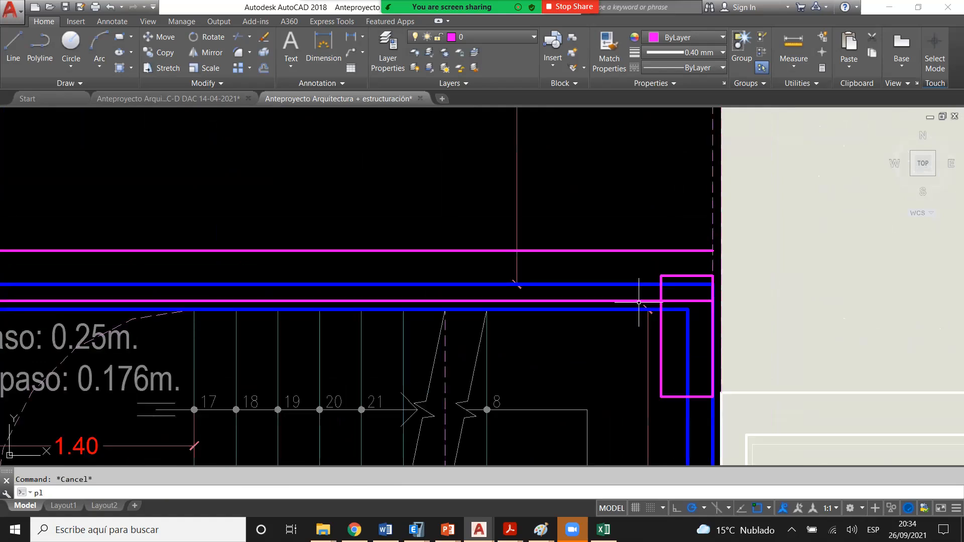
pyautogui.scroll(-4, 638, 302)
pyautogui.press('Return')
pyautogui.scroll(6, 657, 289)
pyautogui.click(644, 276)
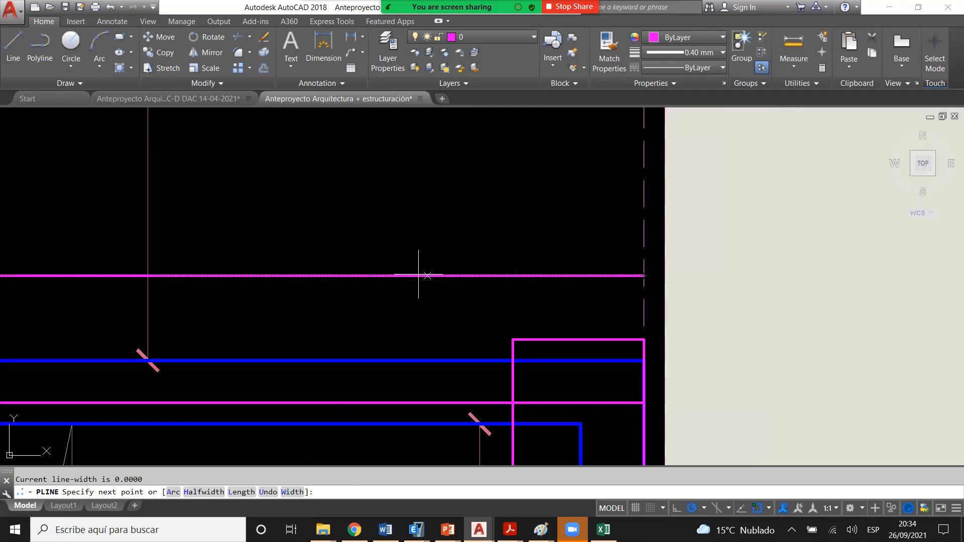
pyautogui.write('.25')
pyautogui.press('Return')
pyautogui.write('.8')
pyautogui.press('Return')
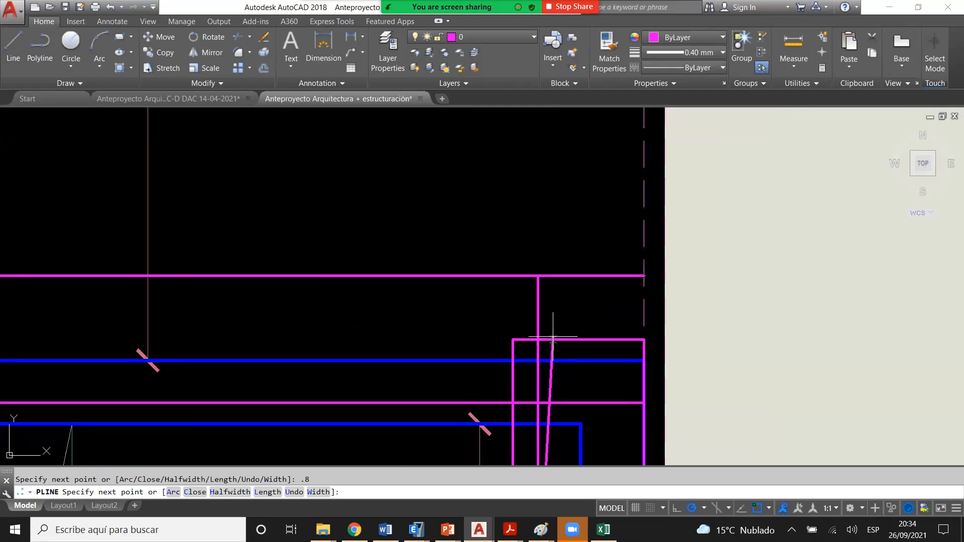
pyautogui.scroll(-4, 554, 336)
pyautogui.scroll(4, 597, 430)
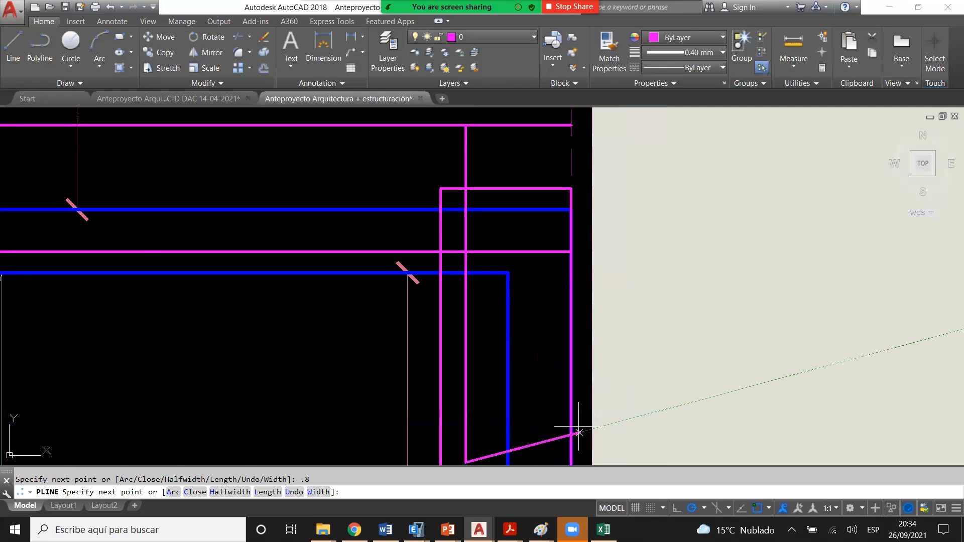
pyautogui.moveTo(571, 462); pyautogui.dragTo(565, 427, button='middle')
pyautogui.click(565, 427)
pyautogui.scroll(-2, 568, 224)
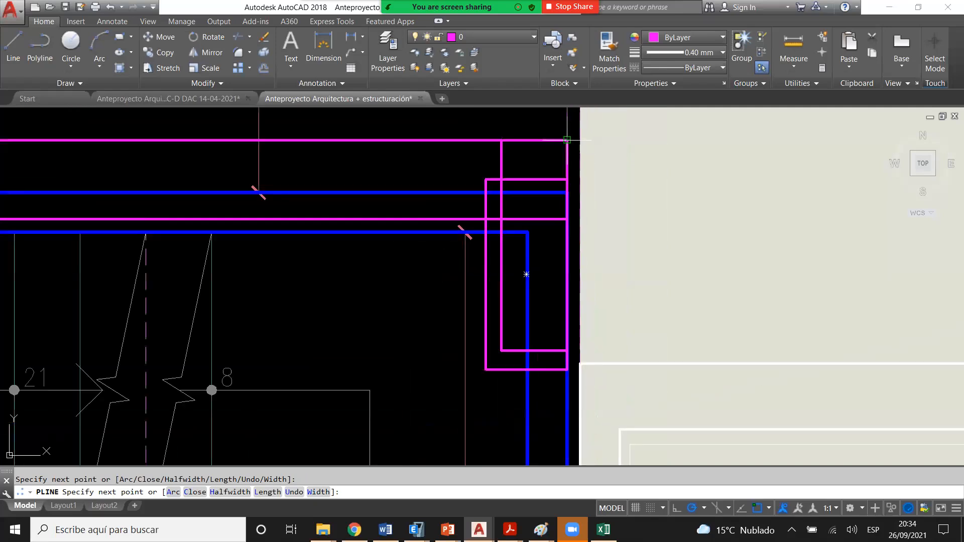
pyautogui.press('Escape')
# - Erase the old, wider column rectangle overlapping the polyline column at the stair corner
pyautogui.click(510, 382)
pyautogui.click(495, 368)
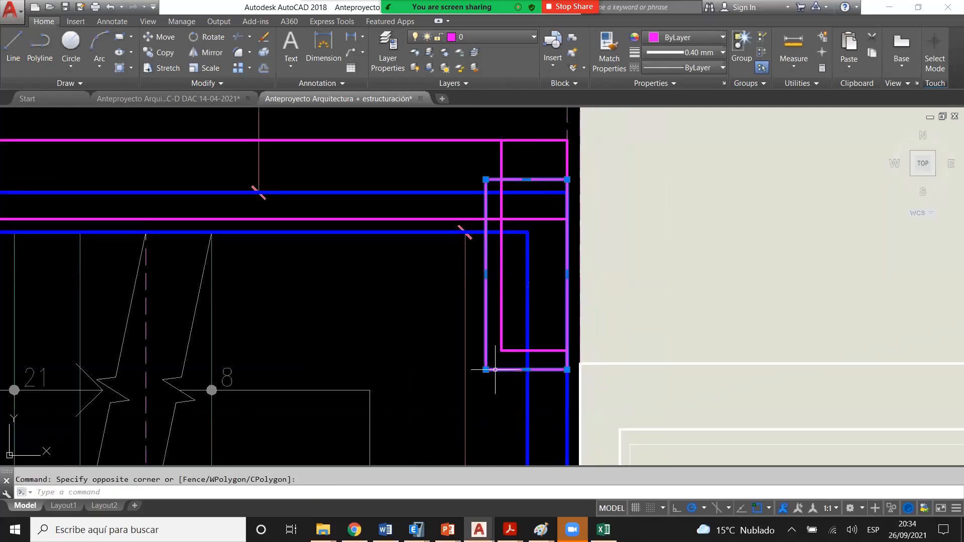
pyautogui.press('Delete')
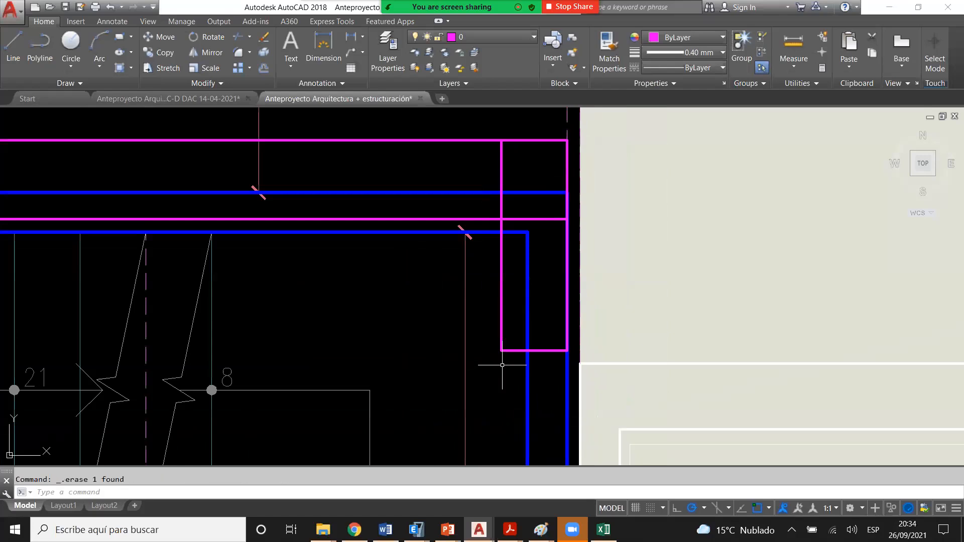
# - Copy the stair corner's polyline column from its upper inner corner to the entrance wall's outer edge on the upper beam line
pyautogui.scroll(-5, 581, 307)
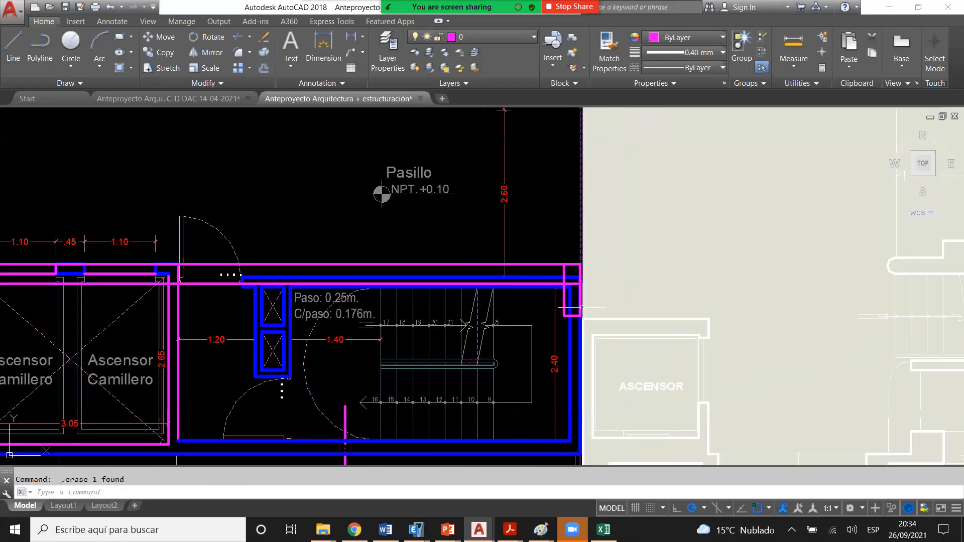
pyautogui.scroll(-4, 582, 308)
pyautogui.scroll(4, 188, 287)
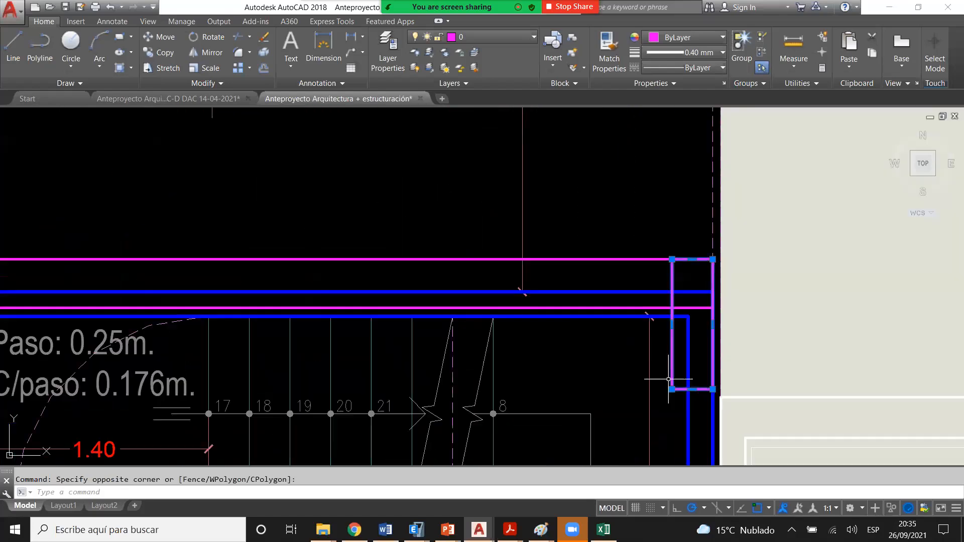
pyautogui.click(683, 269)
pyautogui.write('co')
pyautogui.press('Return')
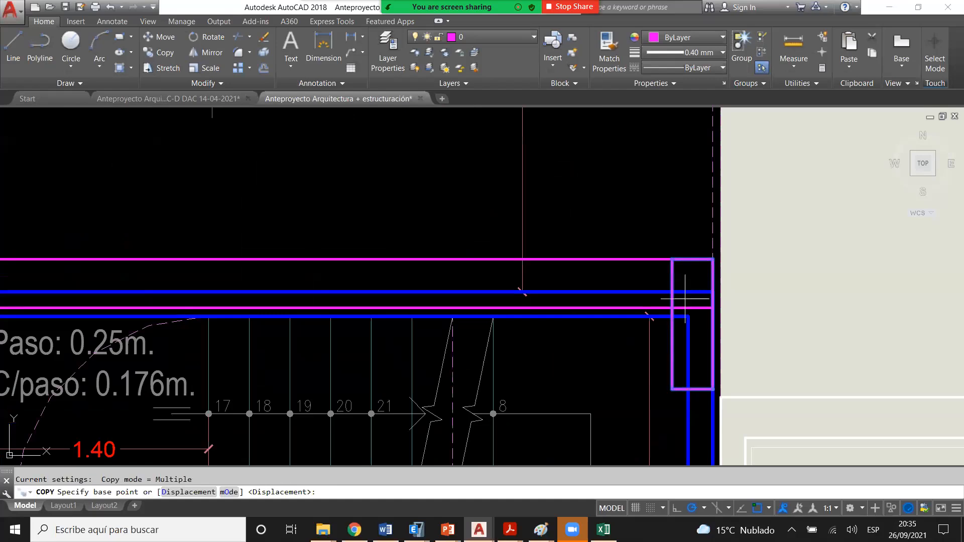
pyautogui.click(672, 259)
pyautogui.scroll(-5, 954, 259)
pyautogui.scroll(8, 287, 260)
pyautogui.click(182, 228)
pyautogui.press('Escape')
pyautogui.press('Escape')
# - Erase the old narrow column rectangle that overlaps the copied column at the entrance
pyautogui.click(197, 161)
pyautogui.click(191, 172)
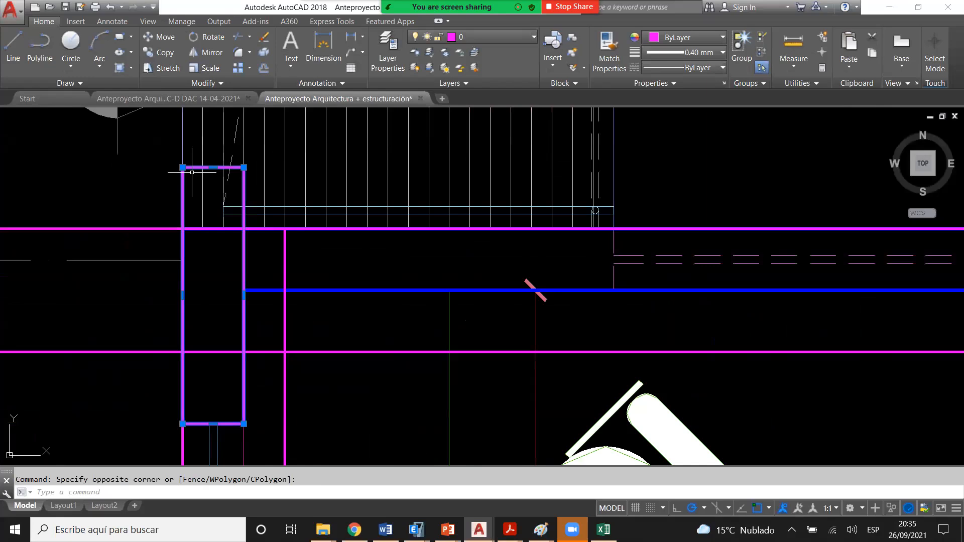
pyautogui.scroll(-4, 266, 219)
pyautogui.press('Delete')
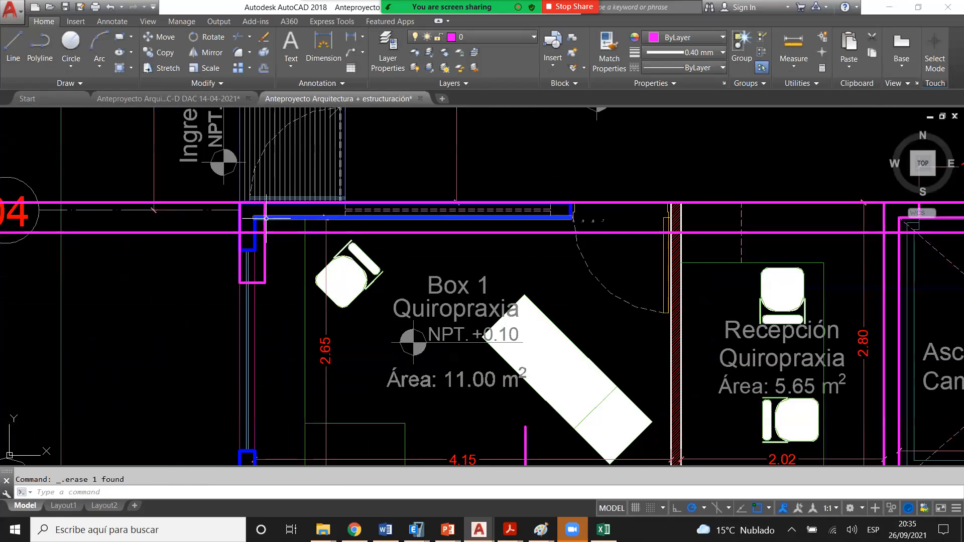
# - Offset the lower axis 04 beam line upward by the preset distance to add a line between the two beam lines
pyautogui.scroll(-2, 436, 230)
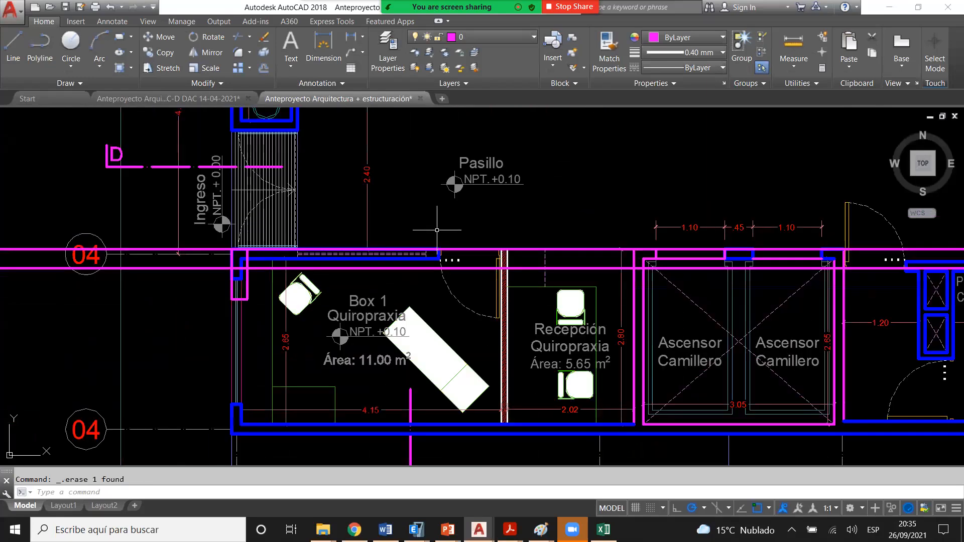
pyautogui.write('o')
pyautogui.press('space')
pyautogui.press('space')
pyautogui.click(196, 268)
pyautogui.click(179, 254)
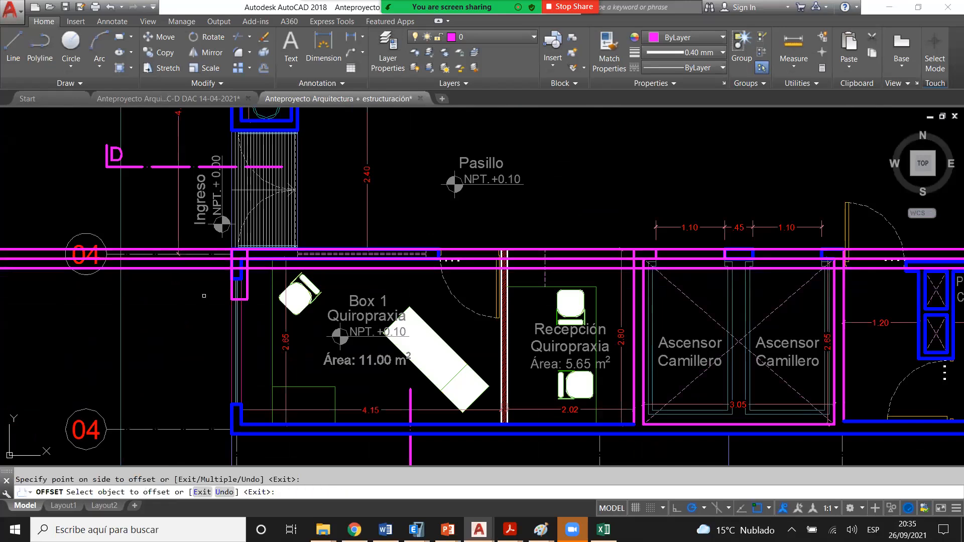
pyautogui.scroll(-4, 204, 295)
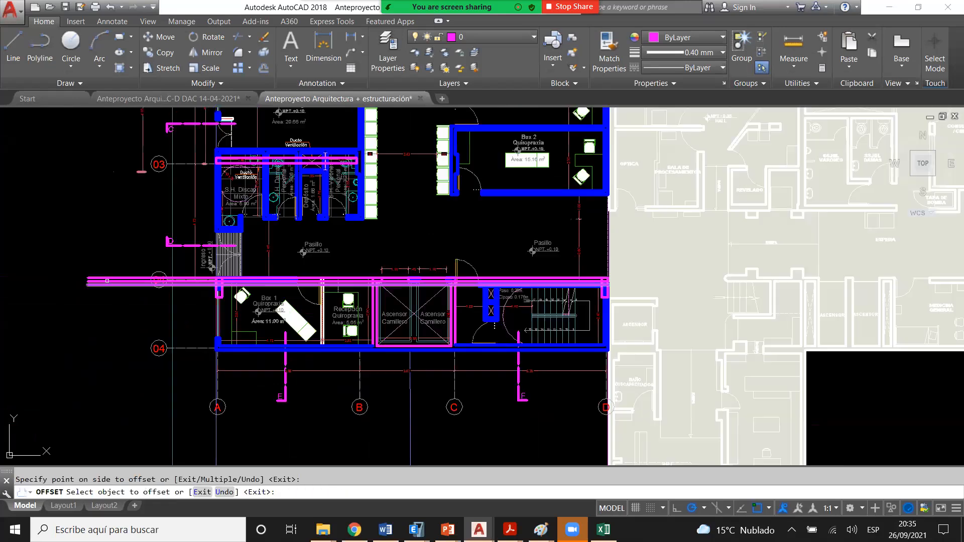
pyautogui.scroll(4, 71, 272)
pyautogui.press('Escape')
# - Erase the three surplus magenta beam lines along the upper axis 04, keeping a single line across the plan
pyautogui.click(174, 309)
pyautogui.click(163, 300)
pyautogui.click(171, 287)
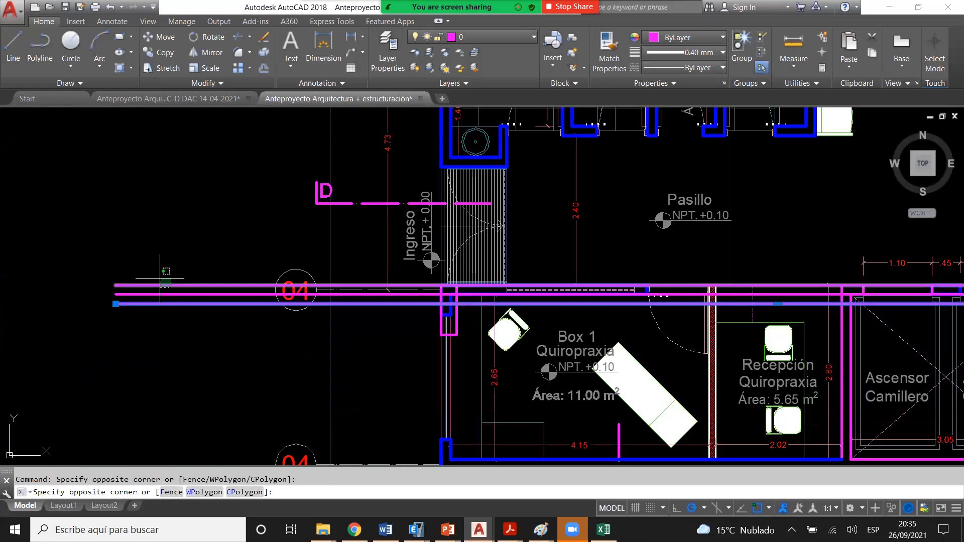
pyautogui.click(160, 278)
pyautogui.scroll(-4, 203, 291)
pyautogui.press('Delete')
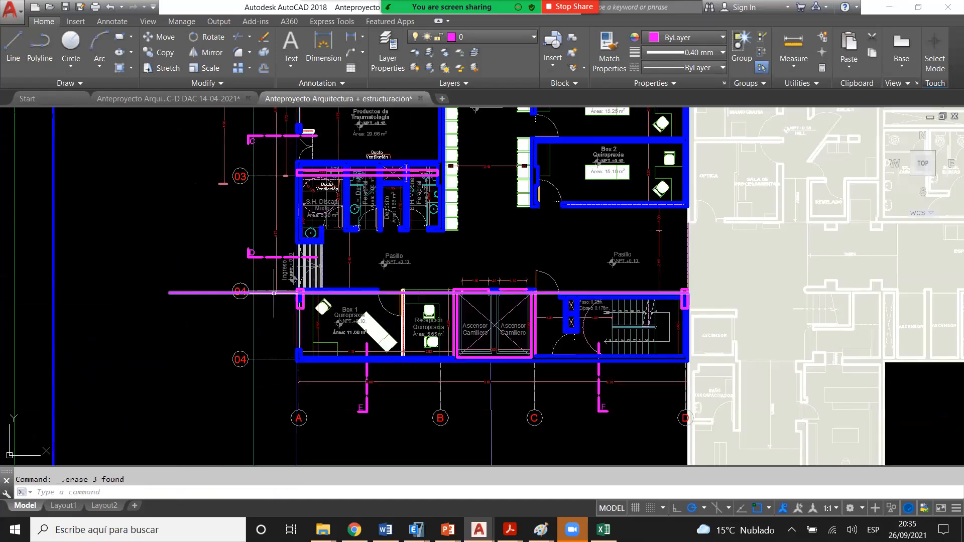
# - Stretch the axis 03–04 dimension's lower extension point down onto the remaining magenta beam line beside the entrance
pyautogui.click(273, 293)
pyautogui.scroll(8, 274, 292)
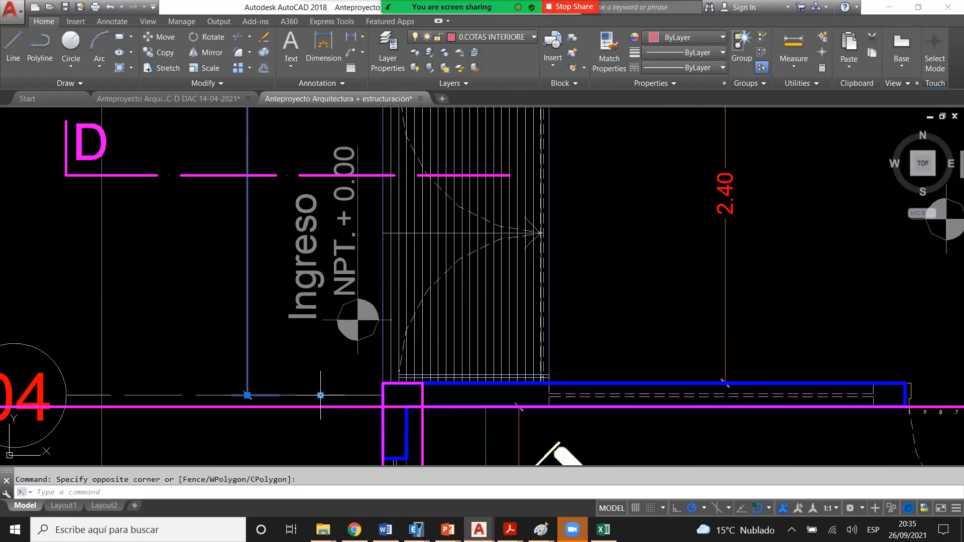
pyautogui.click(320, 395)
pyautogui.click(320, 407)
pyautogui.scroll(-4, 293, 408)
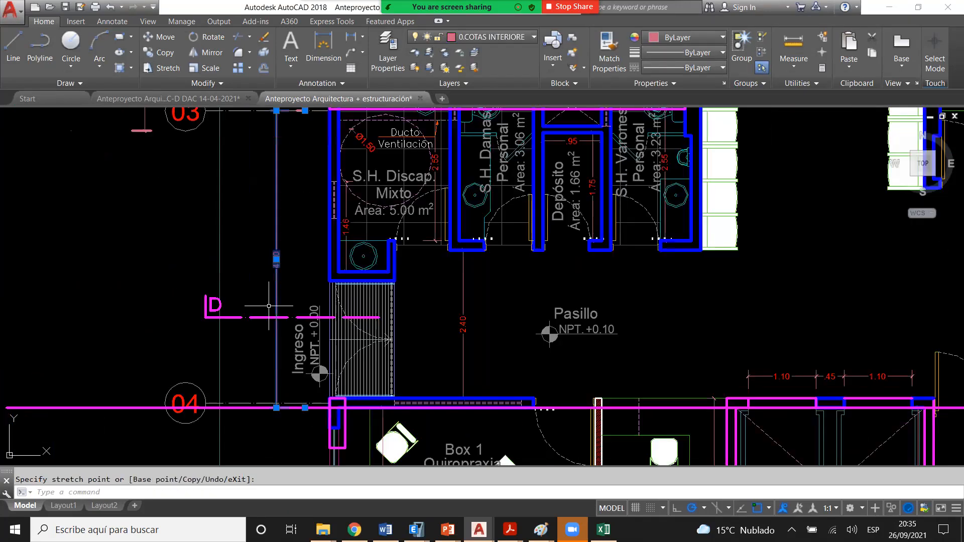
pyautogui.scroll(-6, 268, 305)
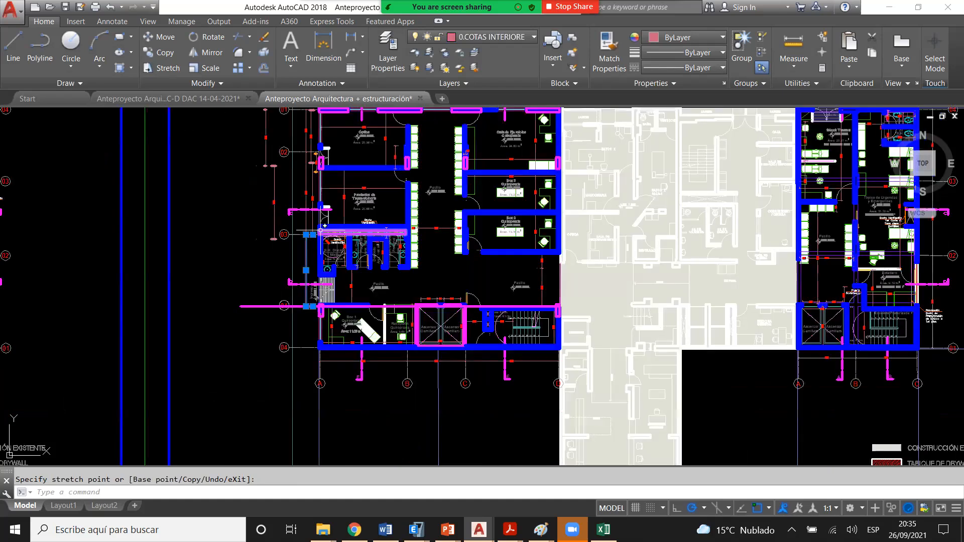
pyautogui.press('Escape')
# - Draw a horizontal magenta polyline from the upper inner corner of the accessible bathroom wall outward beyond the facade near axis 03
pyautogui.scroll(6, 313, 231)
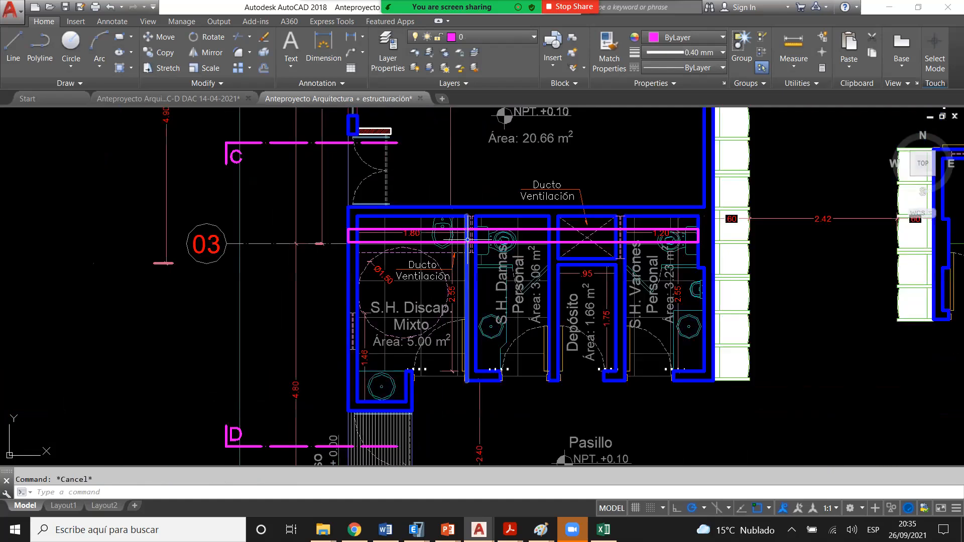
pyautogui.moveTo(467, 239); pyautogui.dragTo(394, 239, button='middle')
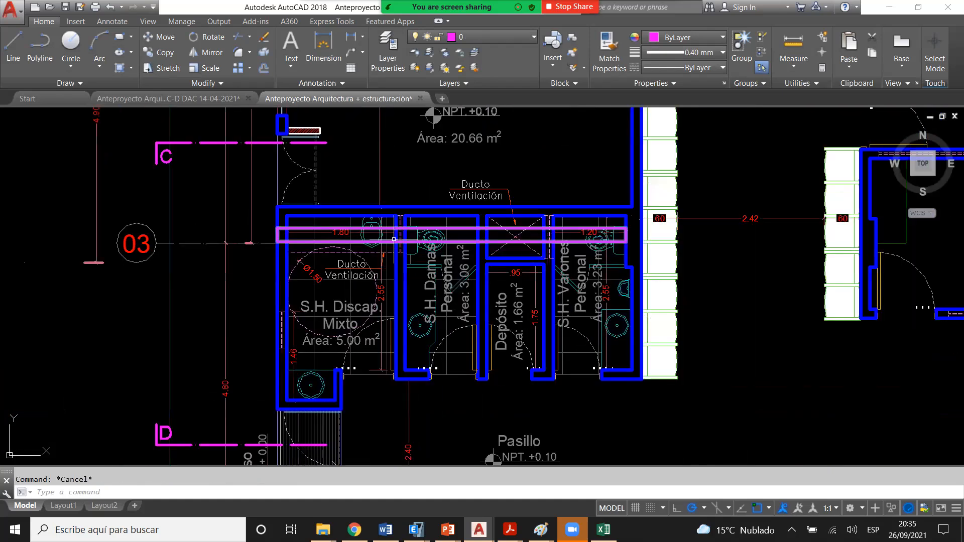
pyautogui.moveTo(494, 237); pyautogui.dragTo(449, 229, button='middle')
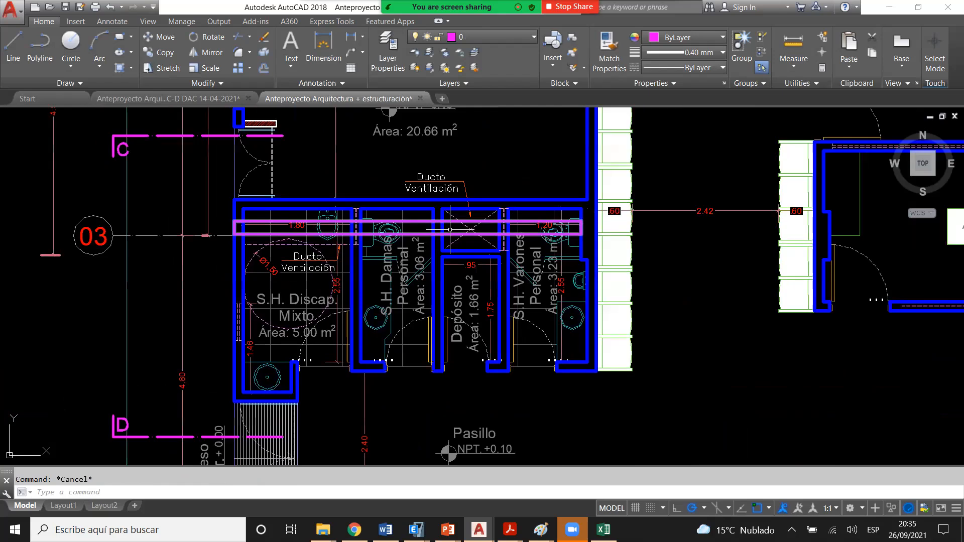
pyautogui.scroll(-2, 412, 241)
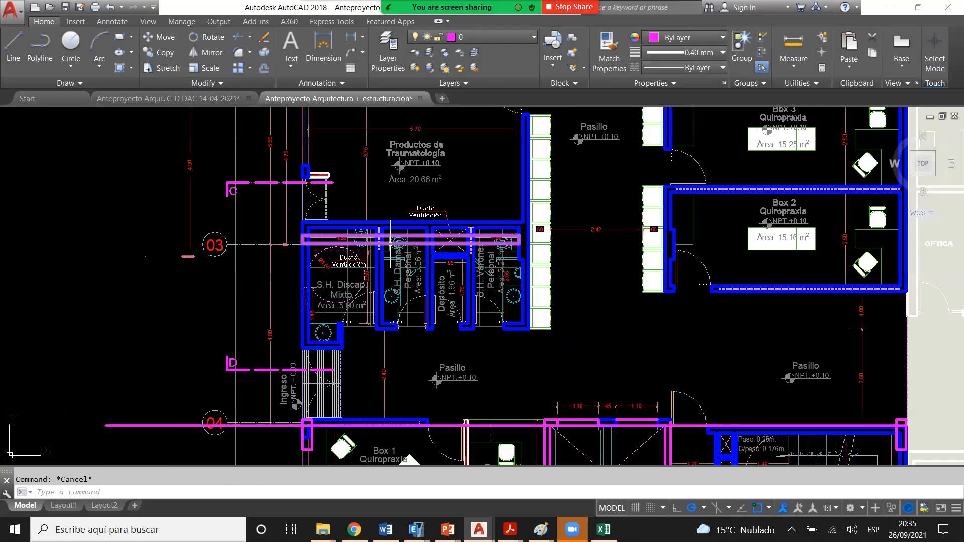
pyautogui.moveTo(390, 245); pyautogui.dragTo(367, 243, button='middle')
pyautogui.scroll(6, 269, 235)
pyautogui.press('space')
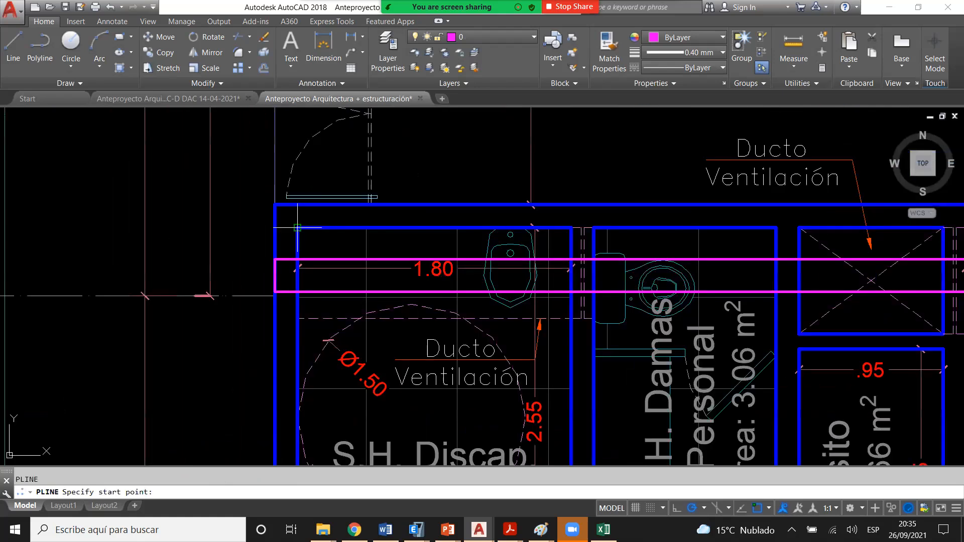
pyautogui.click(297, 228)
pyautogui.press('Escape')
pyautogui.scroll(-2, 429, 228)
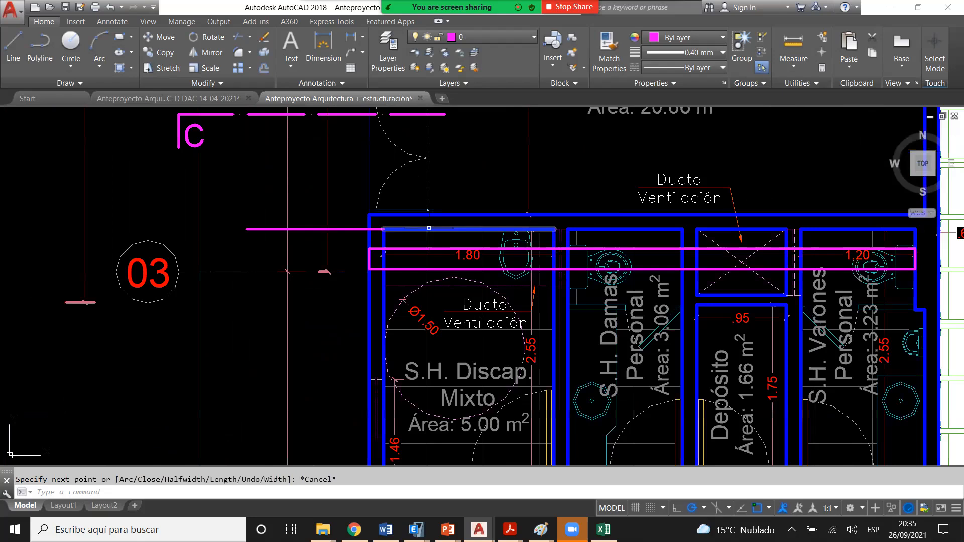
pyautogui.scroll(4, 798, 235)
pyautogui.write('rec')
pyautogui.press('space')
pyautogui.scroll(2, 601, 219)
pyautogui.click(503, 222)
pyautogui.press('Escape')
pyautogui.press('Escape')
# - Draw a rectangle spanning the ventilation duct's width, from the wall's outer line to slightly below its inner line
pyautogui.write('rec')
pyautogui.press('space')
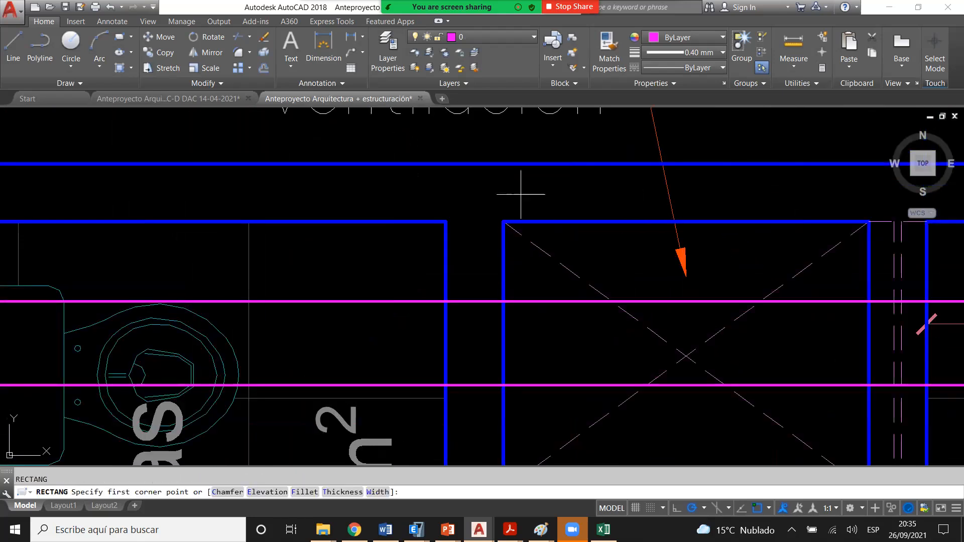
pyautogui.click(503, 164)
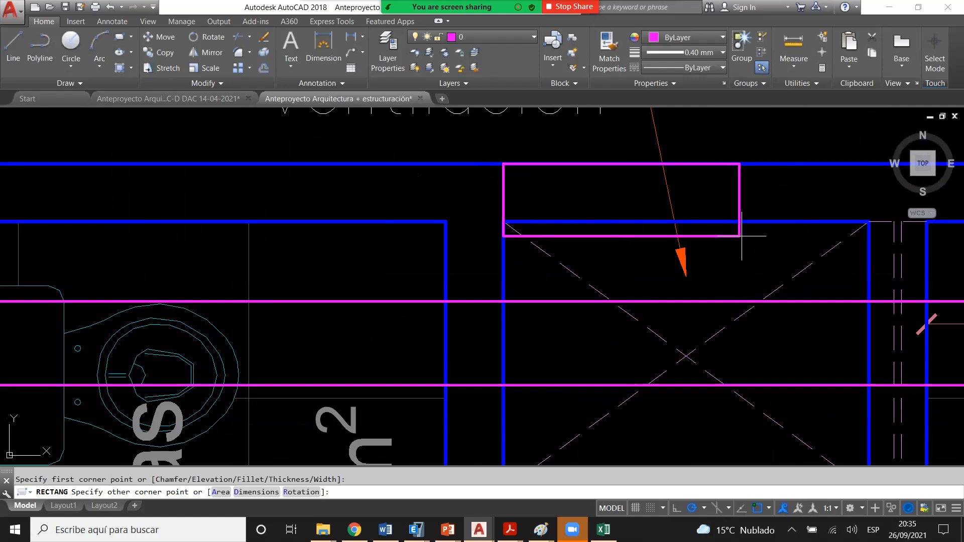
pyautogui.click(869, 254)
pyautogui.press('Escape')
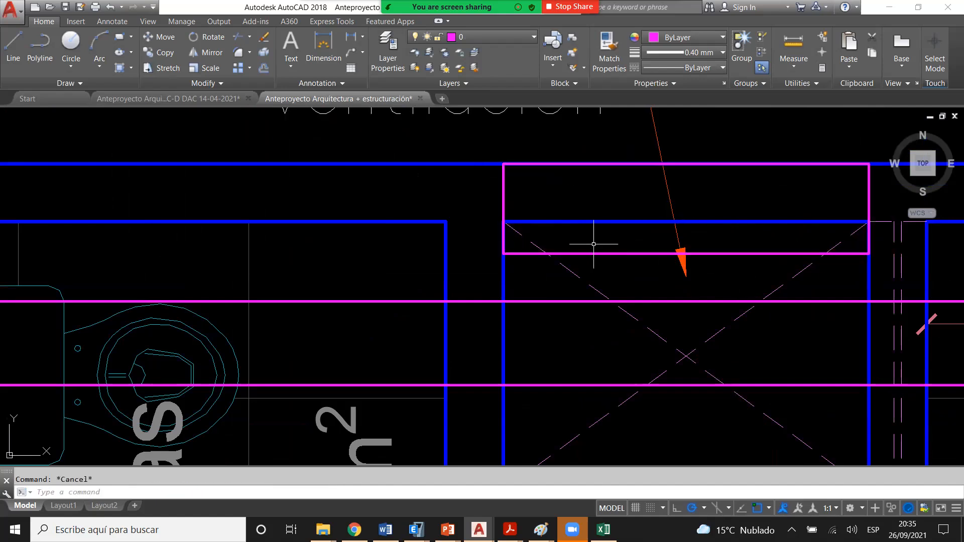
# - Draw a small circle inside the ventilation duct, just below the rectangle's lower edge
pyautogui.scroll(-2, 562, 249)
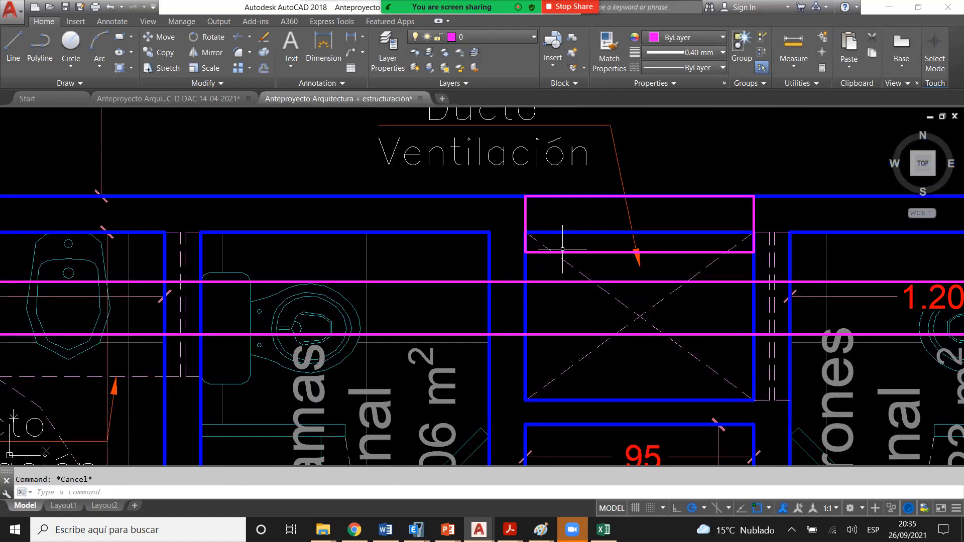
pyautogui.scroll(-2, 563, 249)
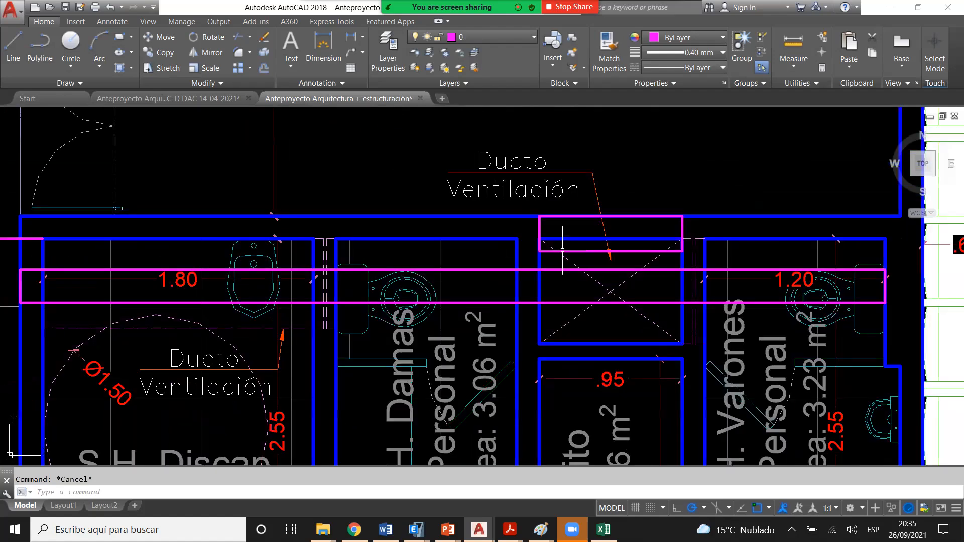
pyautogui.scroll(4, 562, 249)
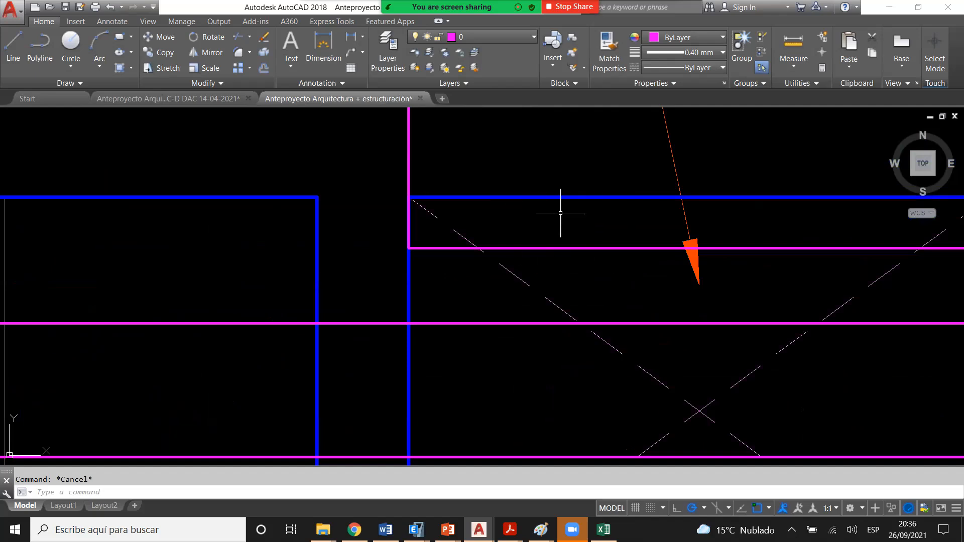
pyautogui.write('c')
pyautogui.press('Return')
pyautogui.click(668, 292)
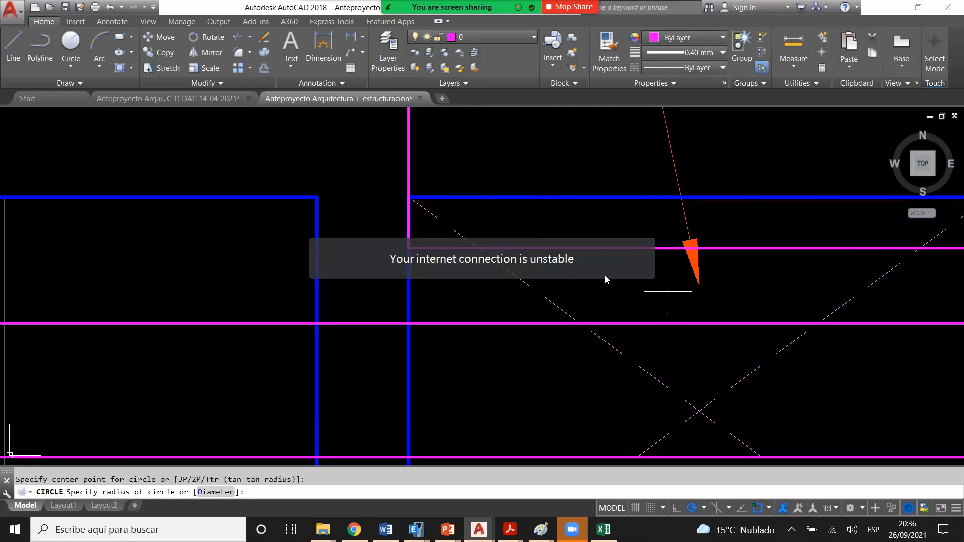
pyautogui.click(644, 292)
pyautogui.press('Escape')
# - Move the small circle in the ventilation duct straight up by about 0.015 units
pyautogui.click(664, 290)
pyautogui.click(642, 282)
pyautogui.write('m')
pyautogui.press('Return')
pyautogui.click(721, 297)
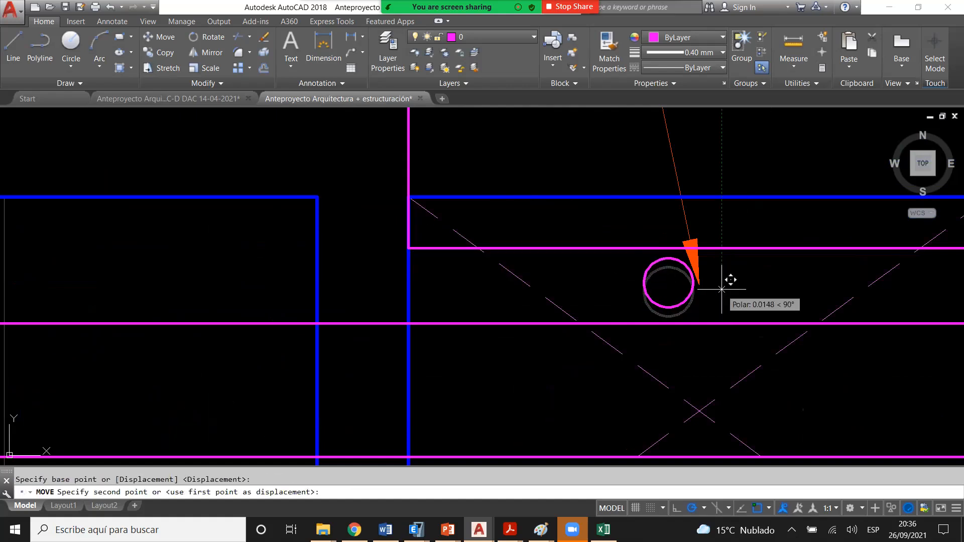
pyautogui.click(722, 289)
pyautogui.scroll(-2, 571, 286)
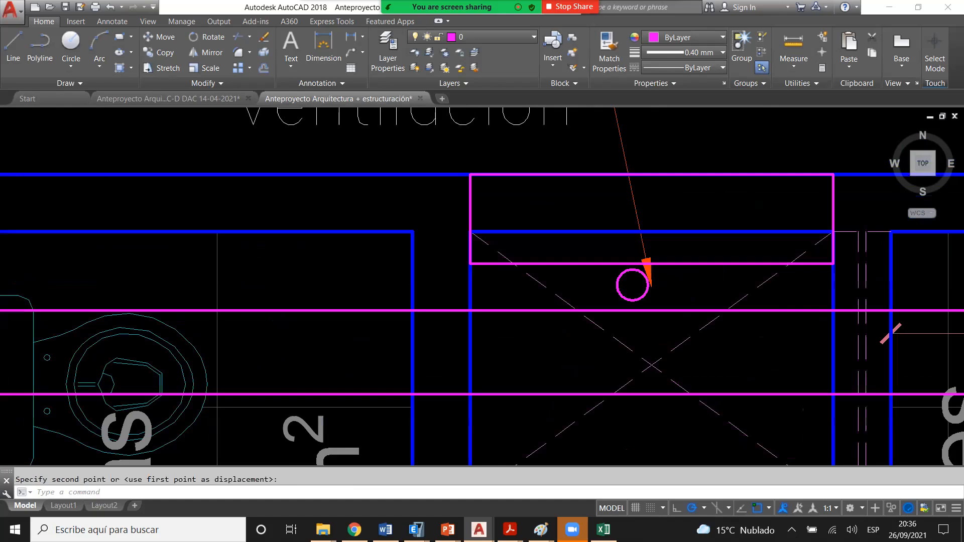
# - Move the rectangle up by its lower edge midpoint so that edge lies on the duct wall's inner line
pyautogui.scroll(-2, 572, 290)
pyautogui.scroll(2, 640, 272)
pyautogui.click(661, 262)
pyautogui.click(651, 282)
pyautogui.write('m')
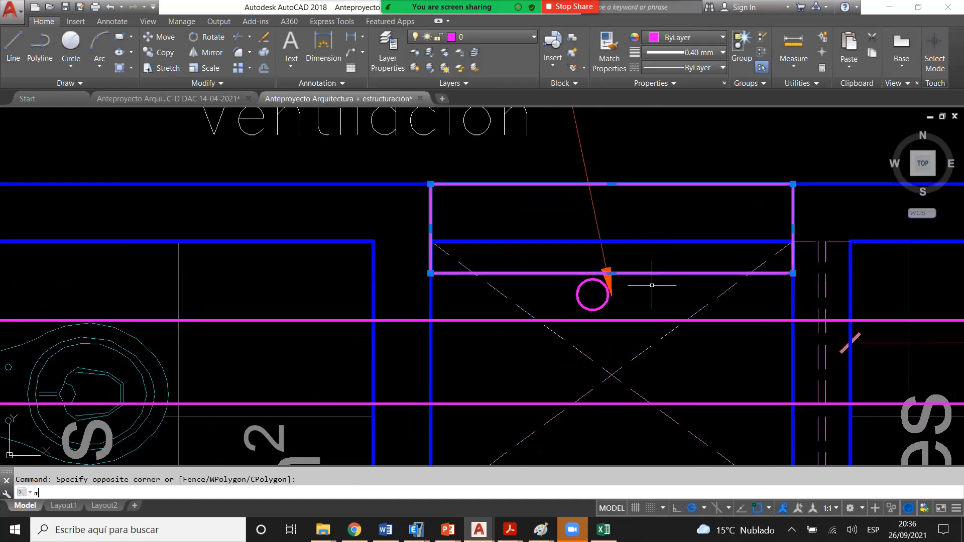
pyautogui.press('Return')
pyautogui.click(611, 274)
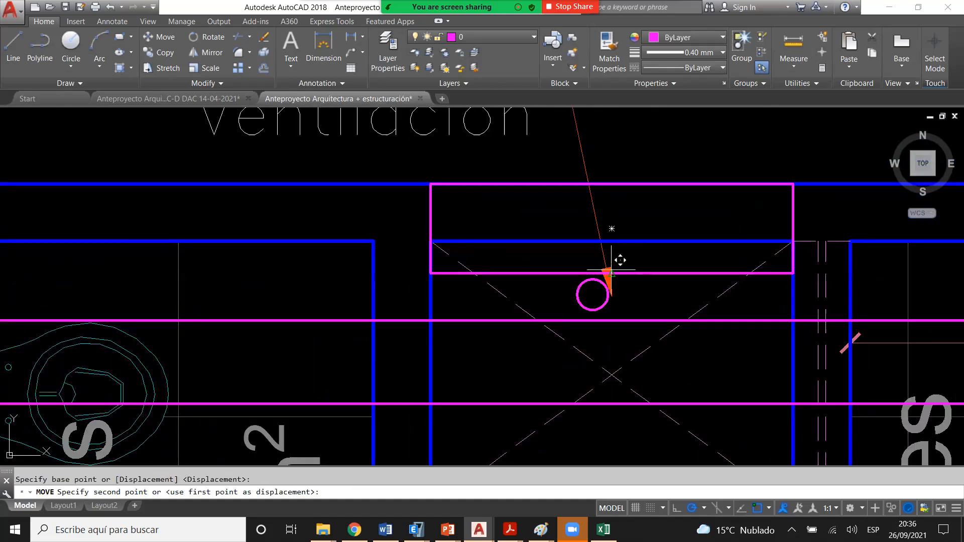
pyautogui.click(615, 235)
pyautogui.press('Escape')
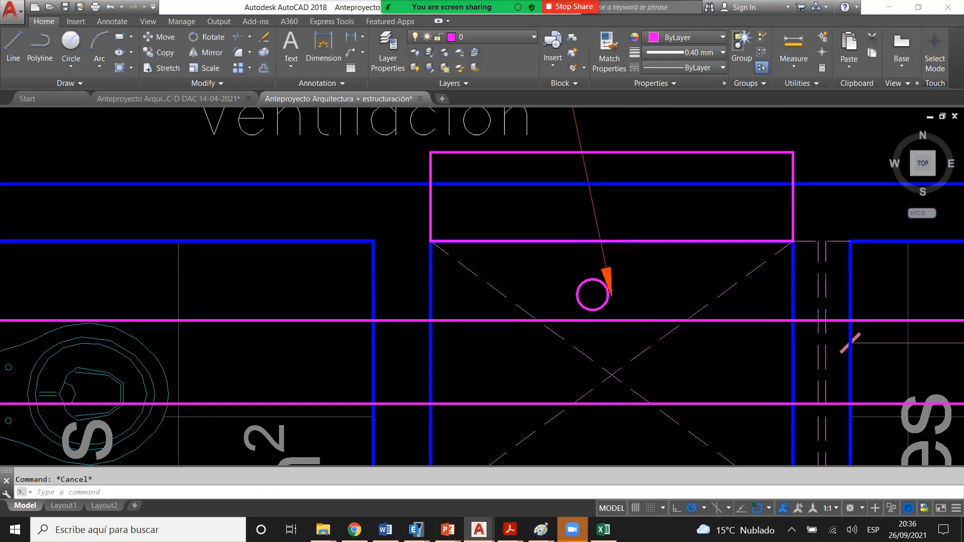
# - Erase the small circle inside the ventilation duct
pyautogui.scroll(-2, 641, 273)
pyautogui.scroll(-2, 641, 273)
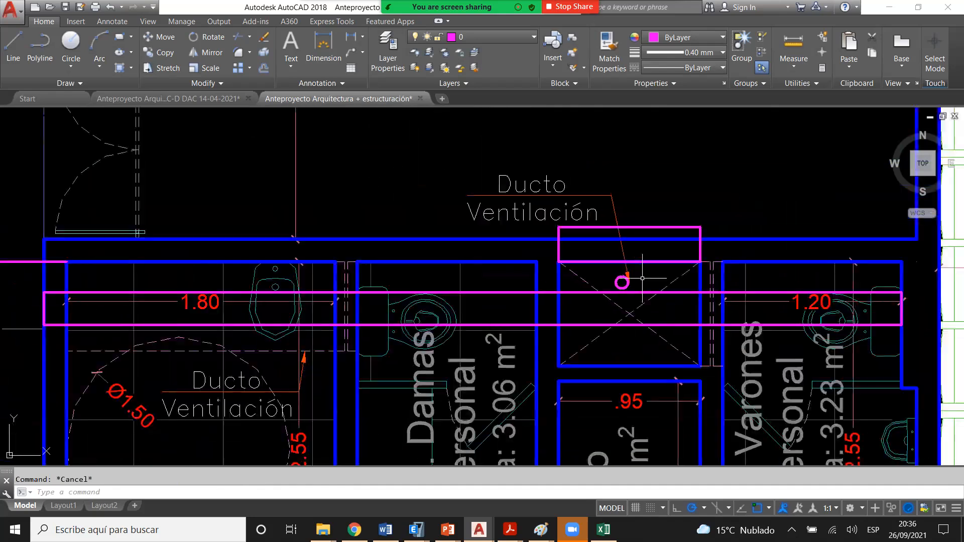
pyautogui.scroll(6, 611, 268)
pyautogui.click(654, 307)
pyautogui.click(622, 331)
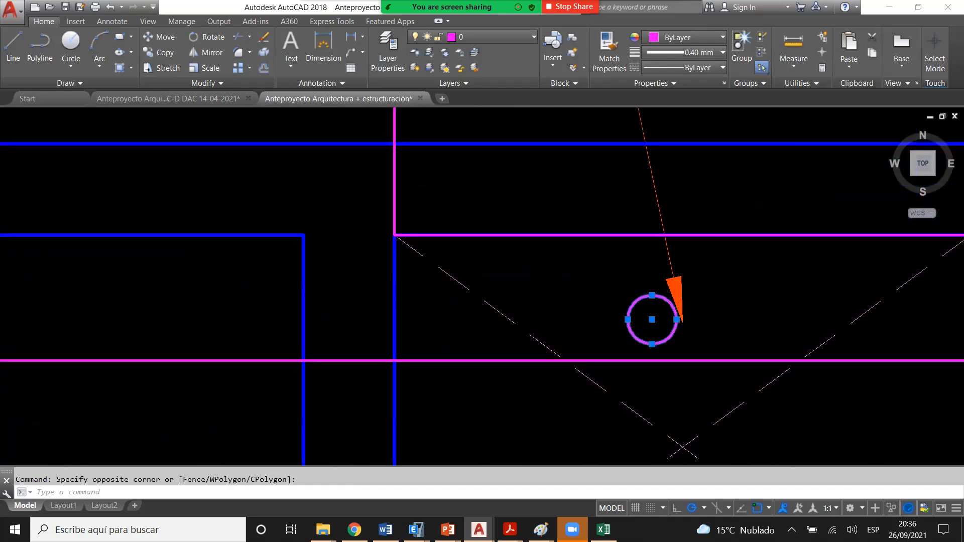
pyautogui.scroll(-2, 681, 321)
pyautogui.press('Delete')
pyautogui.scroll(-2, 623, 296)
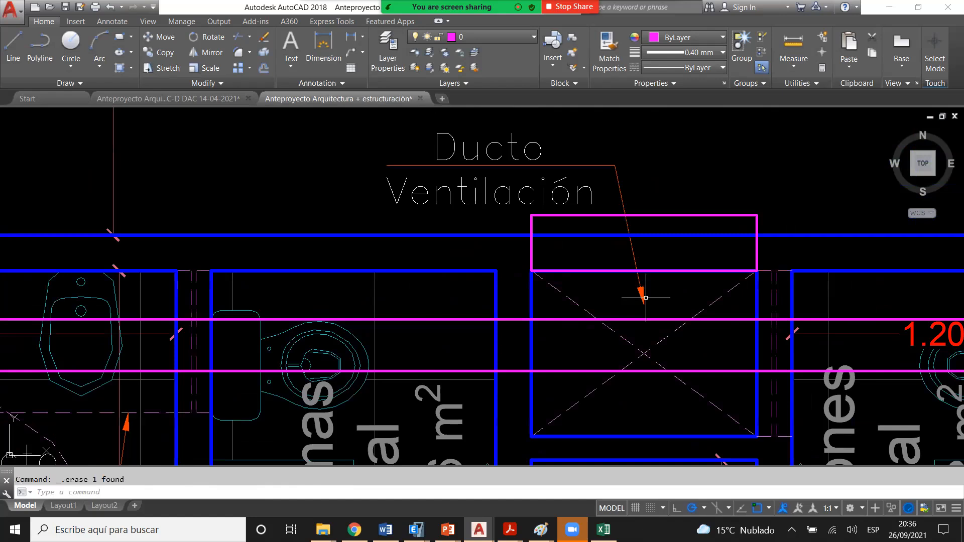
pyautogui.moveTo(645, 298); pyautogui.dragTo(594, 305, button='middle')
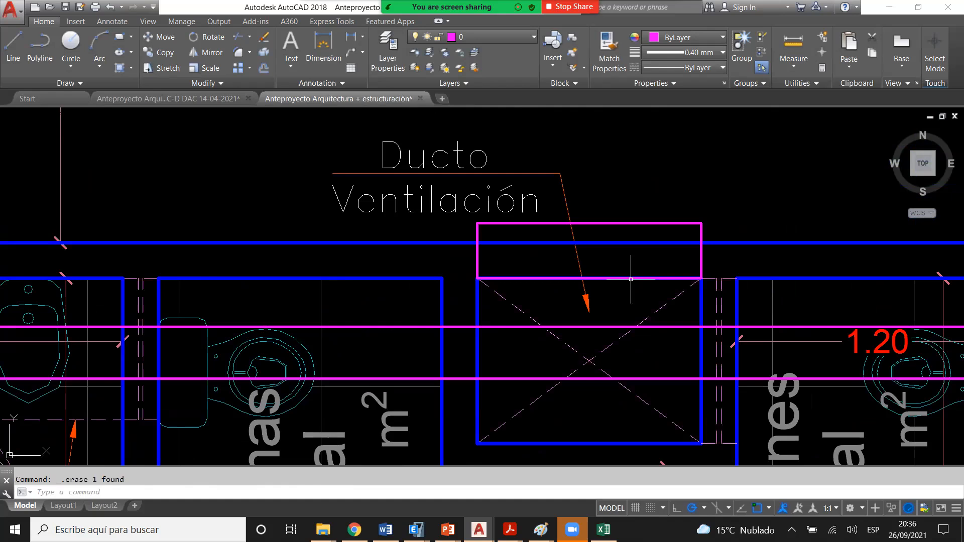
pyautogui.scroll(4, 555, 306)
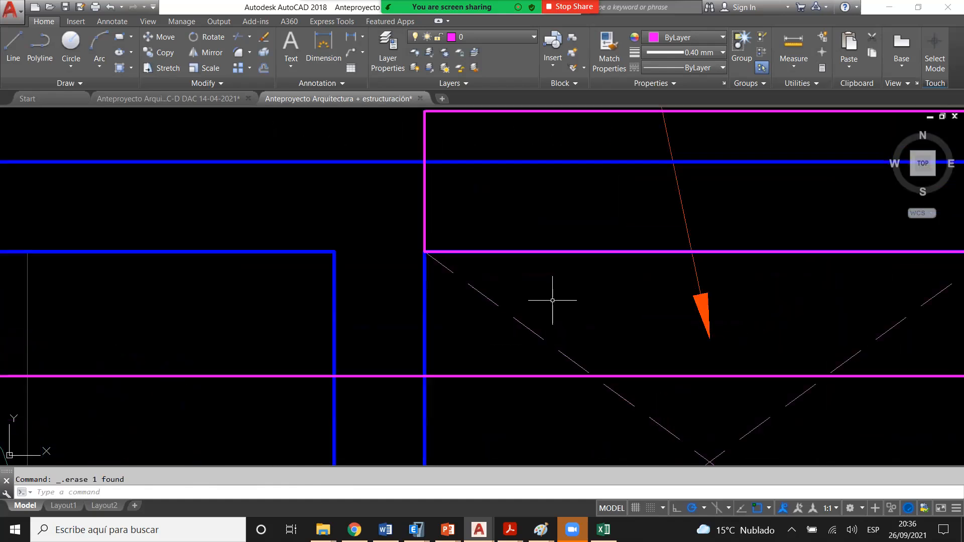
pyautogui.click(490, 217)
pyautogui.click(419, 193)
pyautogui.scroll(-2, 478, 291)
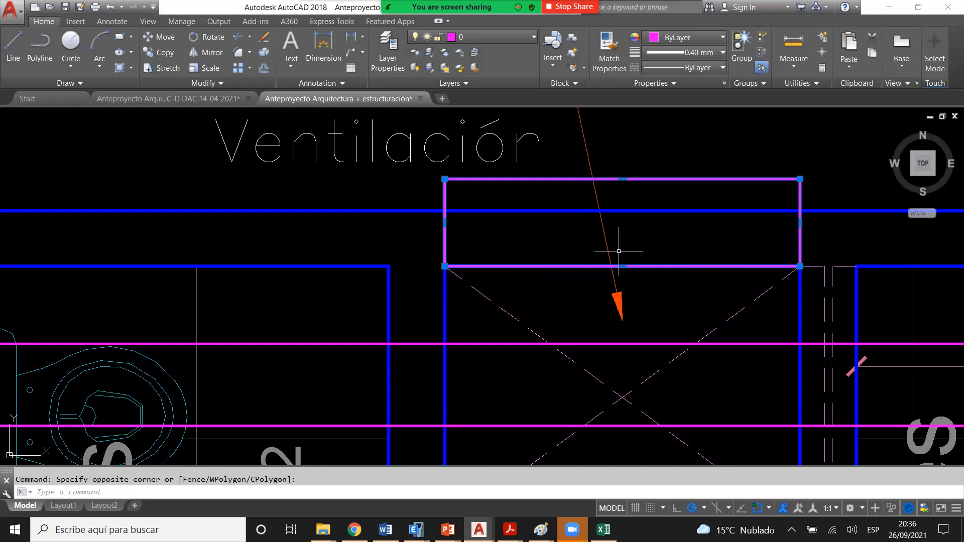
pyautogui.press('Escape')
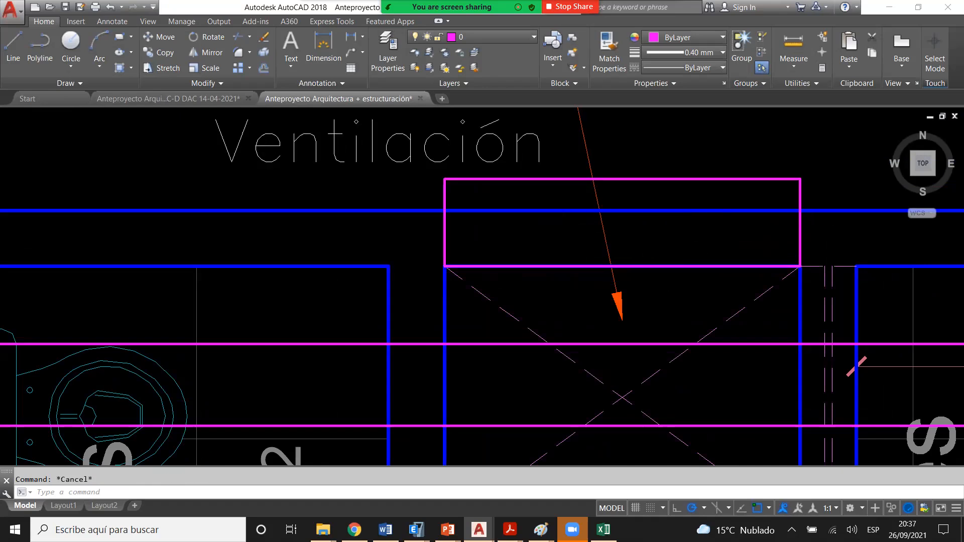
# - Stretch the rectangle's short edge on the axis A side horizontally past the facade, extending the beam toward the axis 03 bubble
pyautogui.scroll(-2, 639, 234)
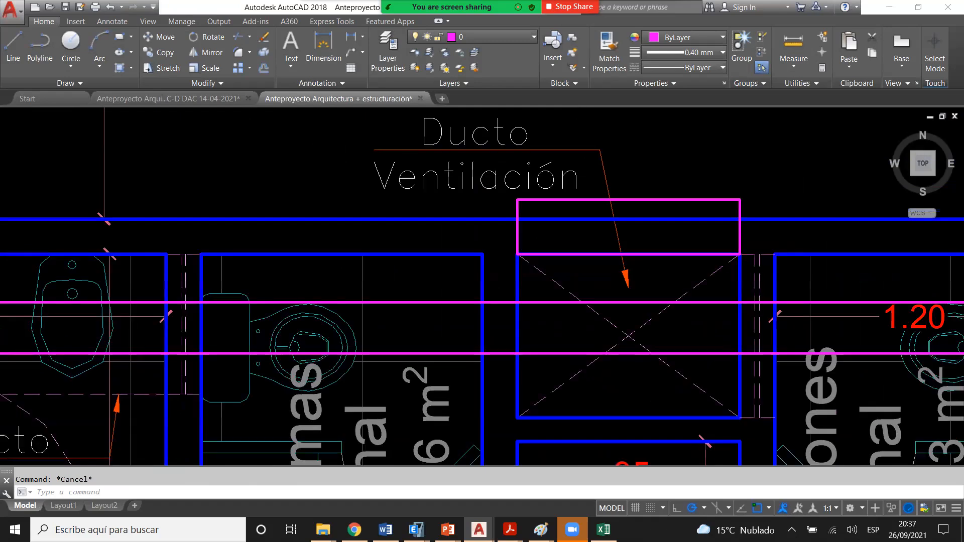
pyautogui.scroll(2, 390, 158)
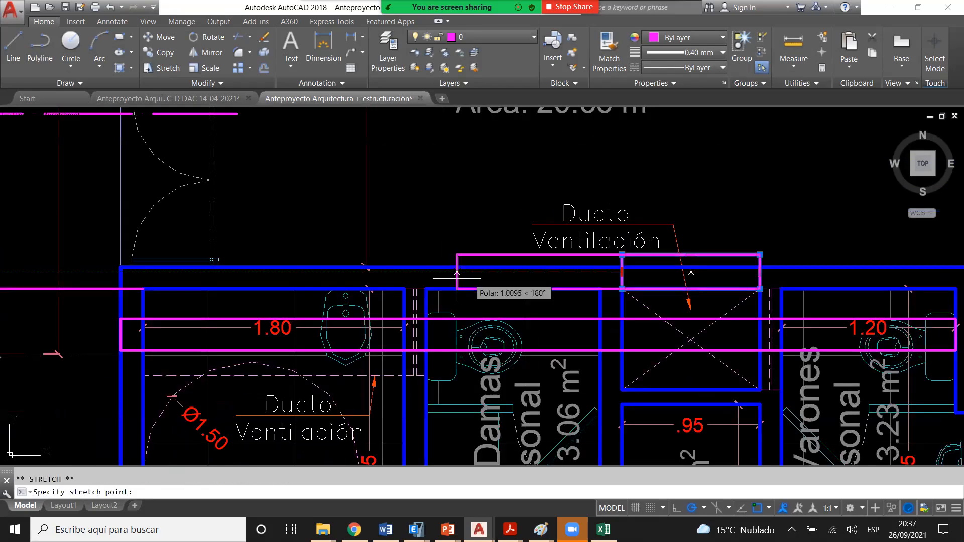
pyautogui.moveTo(130, 279); pyautogui.dragTo(411, 265, button='middle')
pyautogui.click(202, 265)
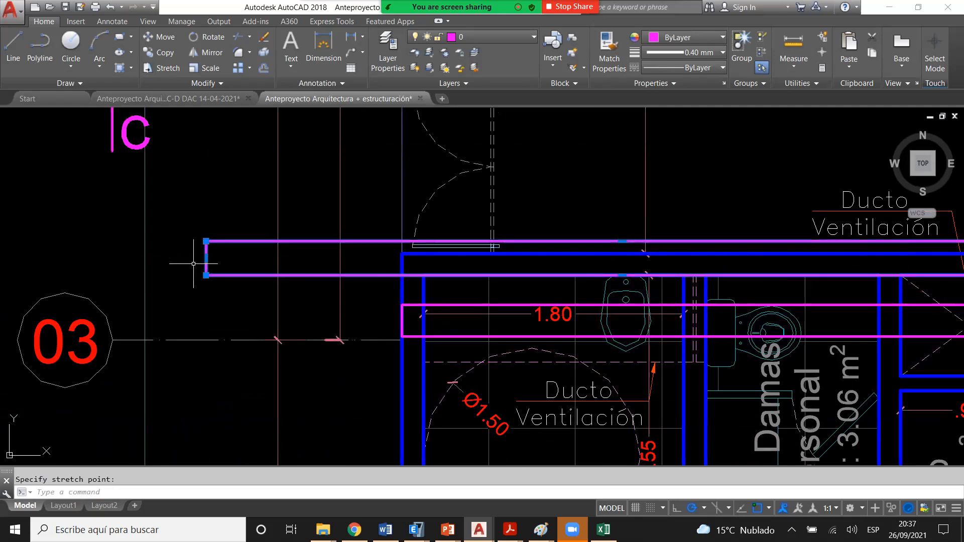
pyautogui.scroll(-4, 193, 266)
pyautogui.scroll(6, 530, 270)
pyautogui.press('Escape')
pyautogui.scroll(3, 513, 242)
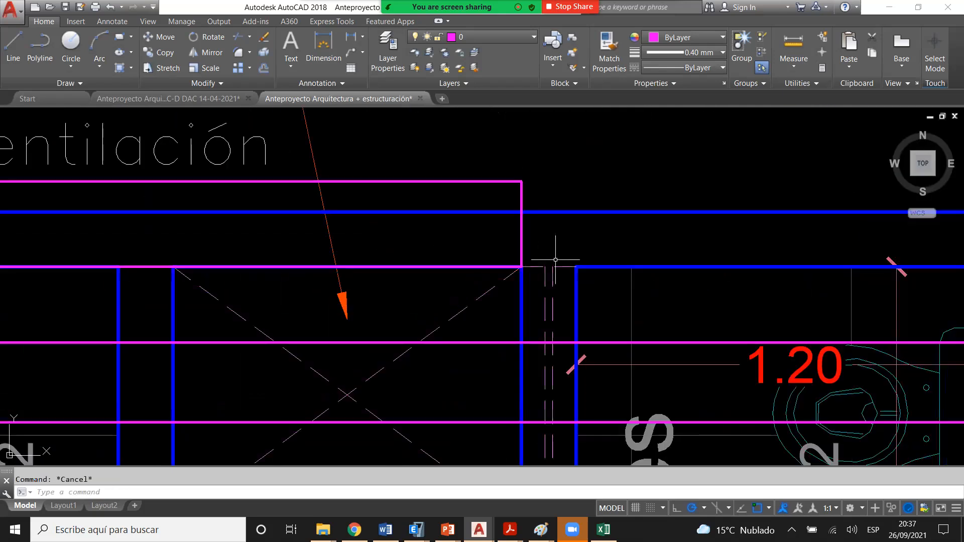
pyautogui.scroll(-2, 552, 264)
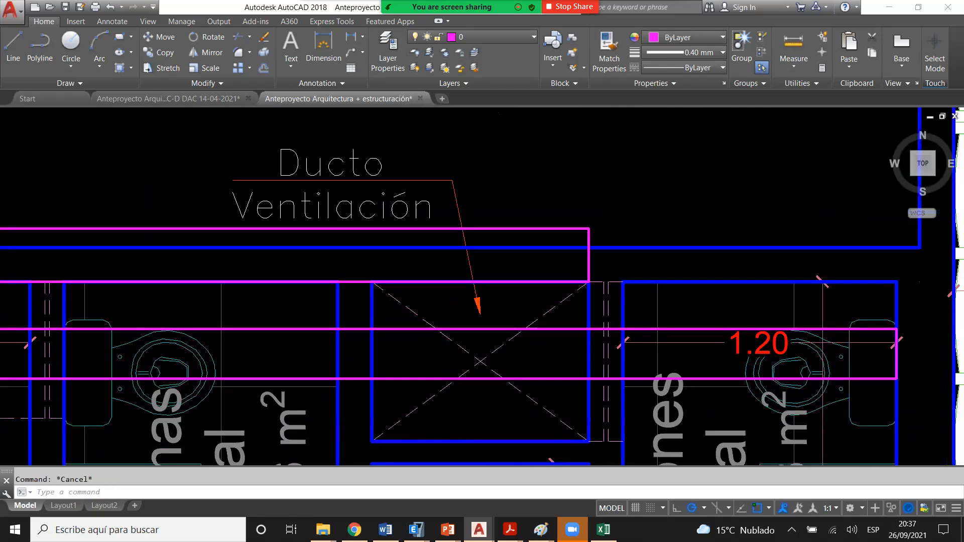
# - Examine the extended beam rectangle between the axis 03 bubble, the facade and the ventilation duct against the bathroom walls
pyautogui.scroll(-2, 559, 266)
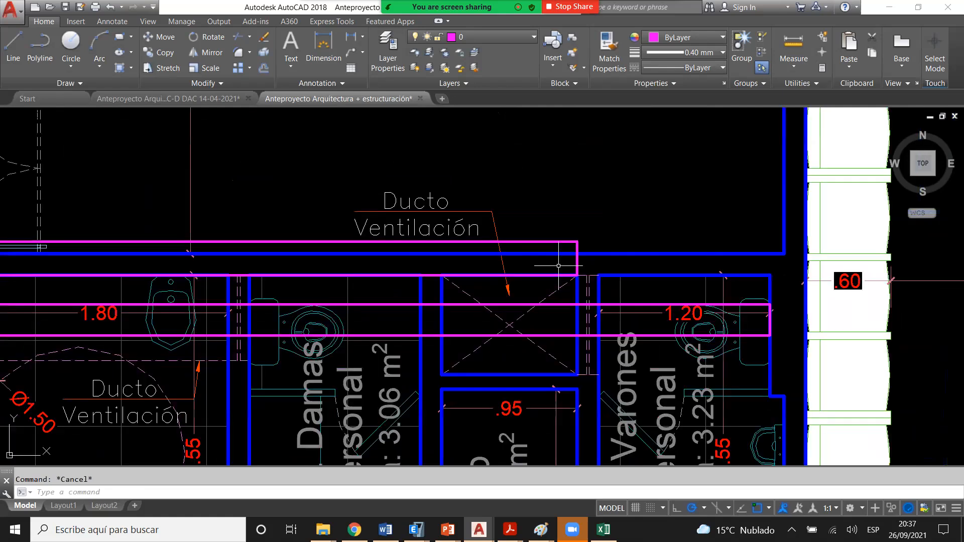
pyautogui.scroll(-4, 559, 266)
pyautogui.scroll(4, 353, 217)
pyautogui.moveTo(347, 143); pyautogui.dragTo(366, 270, button='middle')
pyautogui.scroll(2, 366, 269)
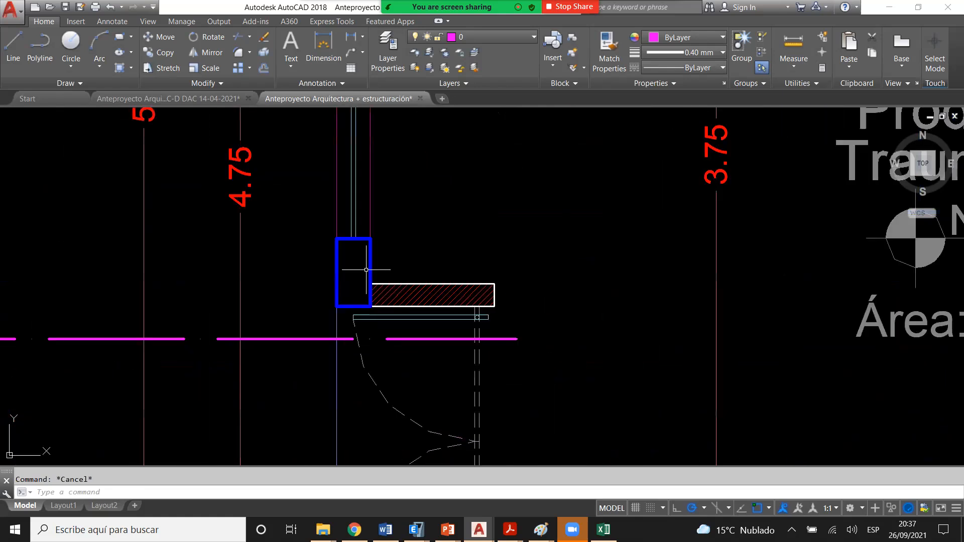
pyautogui.scroll(-3, 363, 251)
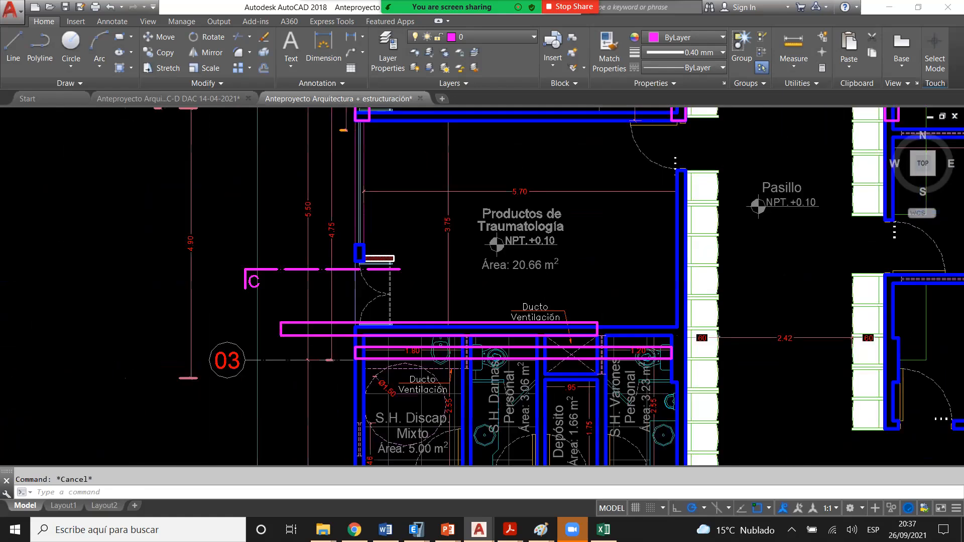
pyautogui.scroll(4, 349, 253)
pyautogui.scroll(-2, 384, 246)
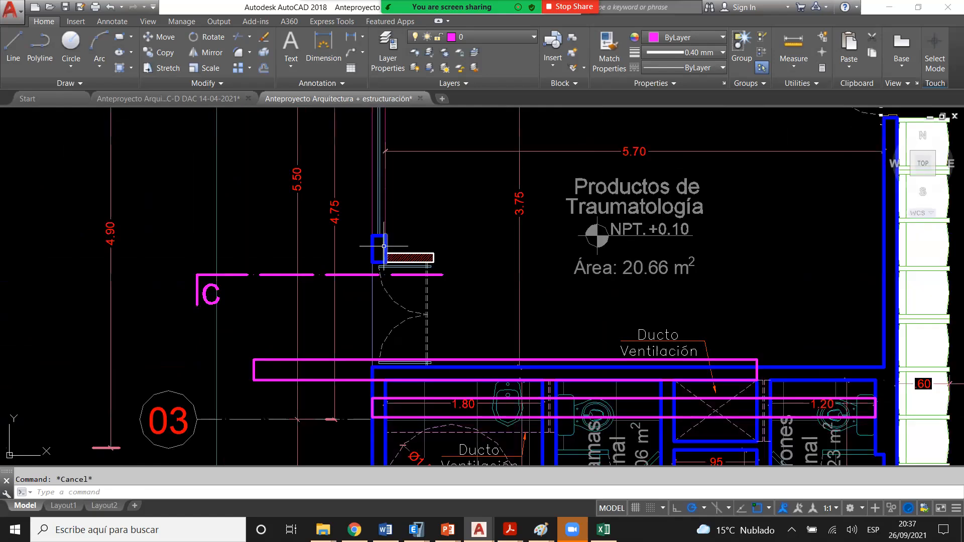
pyautogui.scroll(-2, 383, 246)
pyautogui.scroll(2, 382, 348)
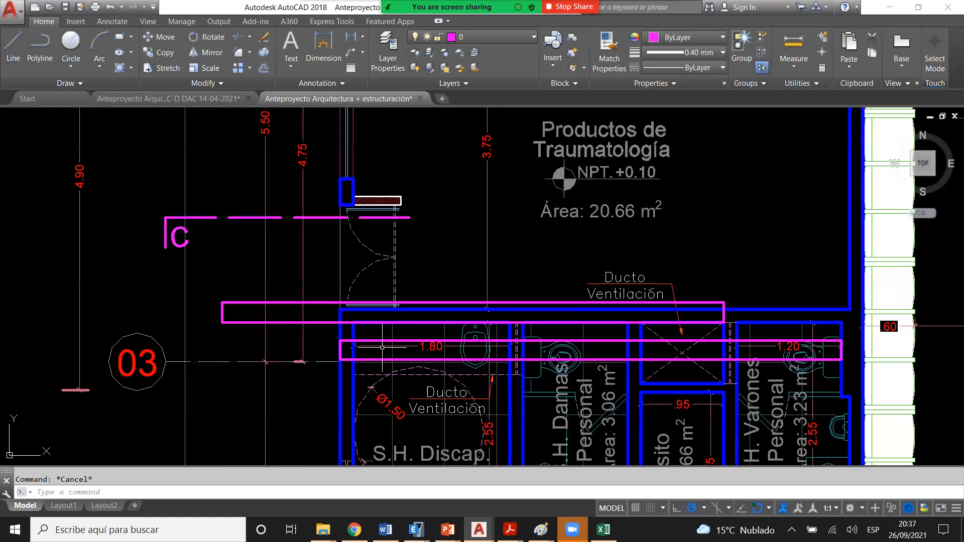
pyautogui.scroll(4, 738, 324)
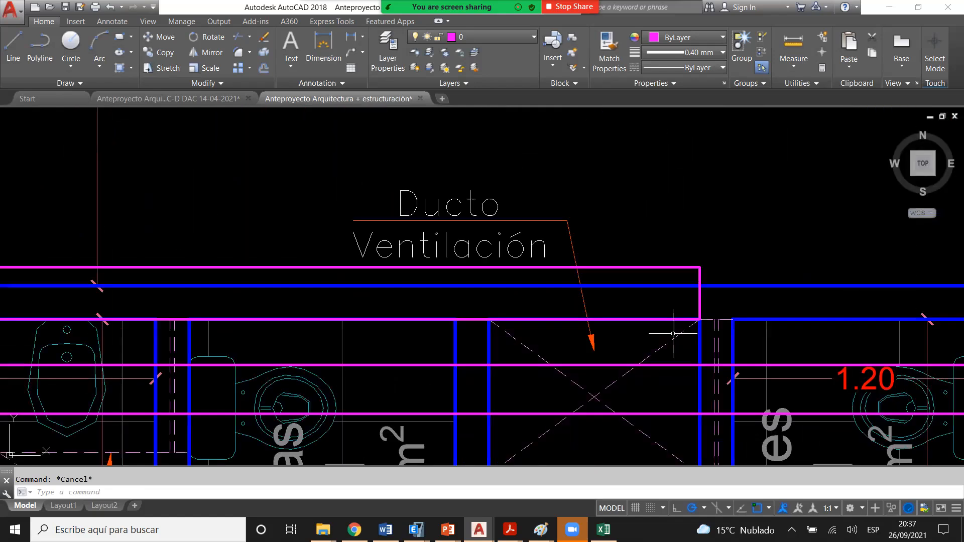
pyautogui.scroll(-3, 658, 304)
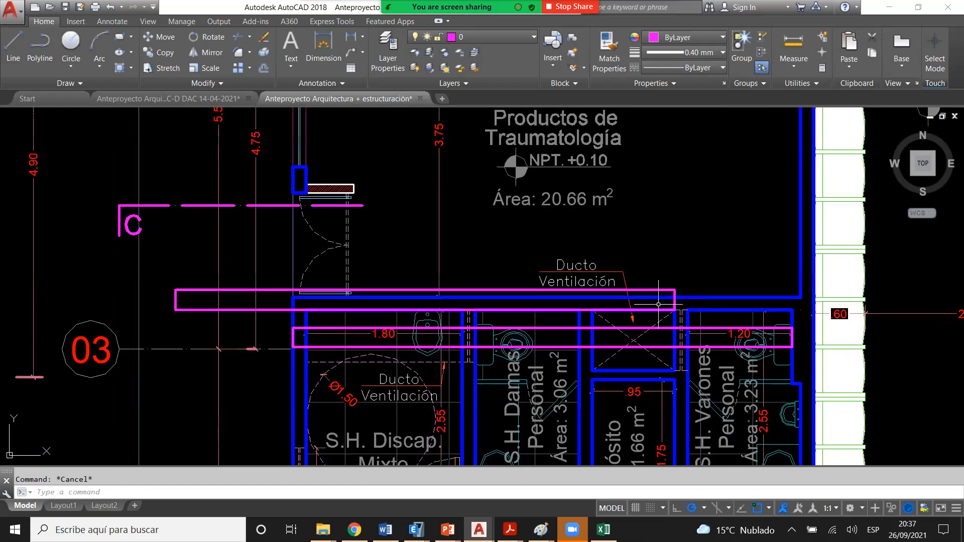
# - Erase the extended magenta beam rectangle that runs along the upper bathroom wall
pyautogui.scroll(1, 658, 305)
pyautogui.scroll(-1, 472, 316)
pyautogui.click(173, 327)
pyautogui.click(134, 297)
pyautogui.press('Delete')
# - Draw a horizontal polyline from the inner upper corner of S.H. Discap. Mixto outward past the facade, above the axis 03 bubble
pyautogui.write('pl')
pyautogui.press('Return')
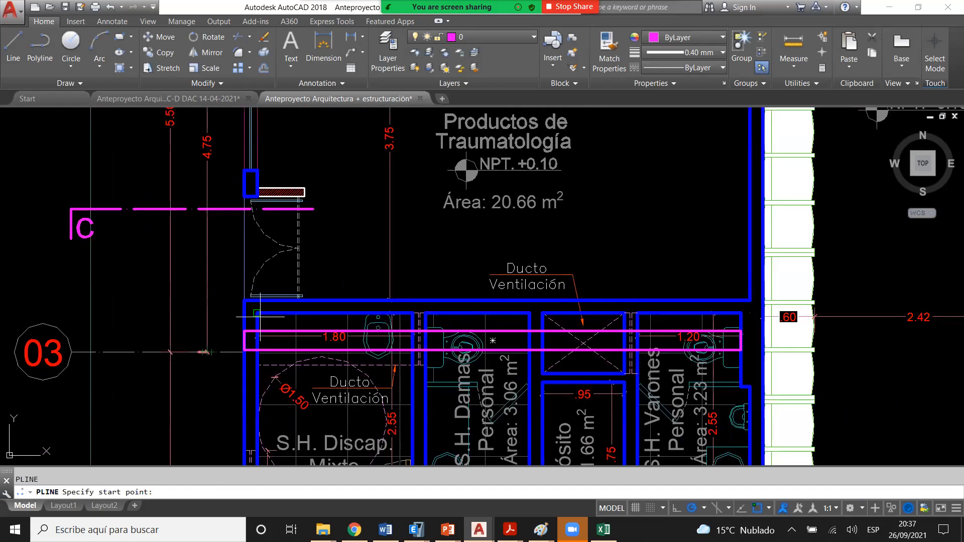
pyautogui.click(257, 313)
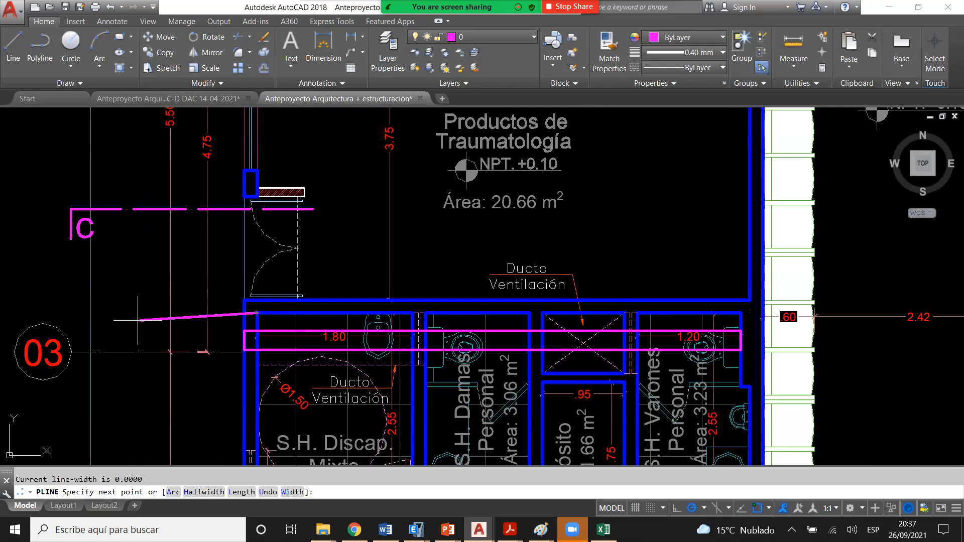
pyautogui.click(49, 313)
pyautogui.press('Escape')
# - Stretch the new line's inner end horizontally across the corridor and Box 2 Quiropraxia, past the building's far wall
pyautogui.click(223, 303)
pyautogui.click(219, 316)
pyautogui.click(256, 313)
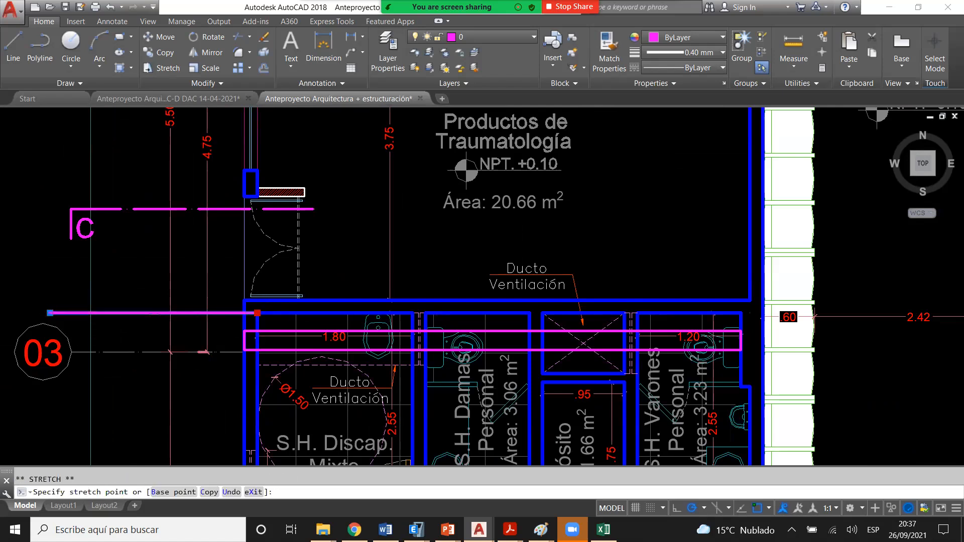
pyautogui.scroll(-4, 251, 312)
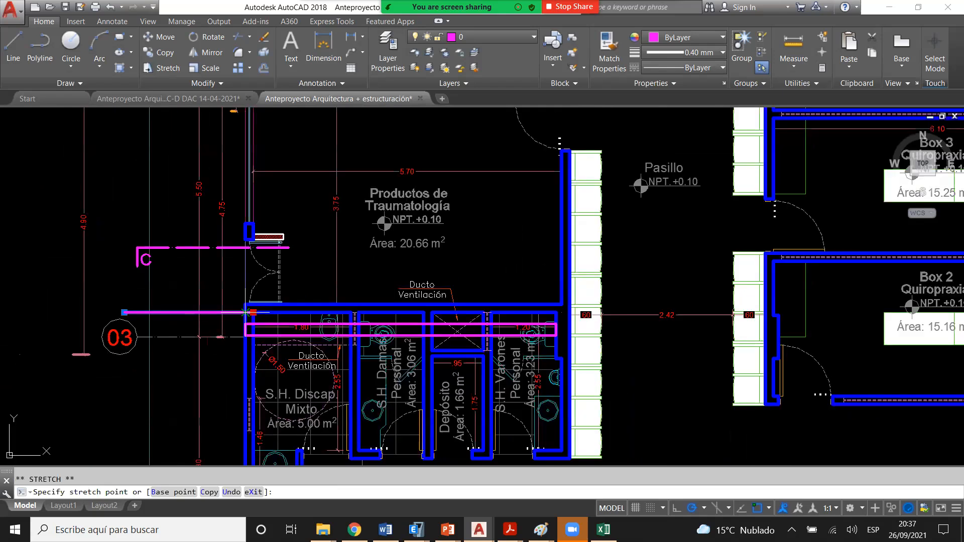
pyautogui.click(822, 313)
pyautogui.press('Escape')
# - Examine where the extended horizontal line crosses the bathrooms, the Pasillo and Box 2 Quiropraxia relative to the surrounding walls and axes
pyautogui.scroll(2, 623, 316)
pyautogui.moveTo(623, 316); pyautogui.dragTo(458, 325, button='middle')
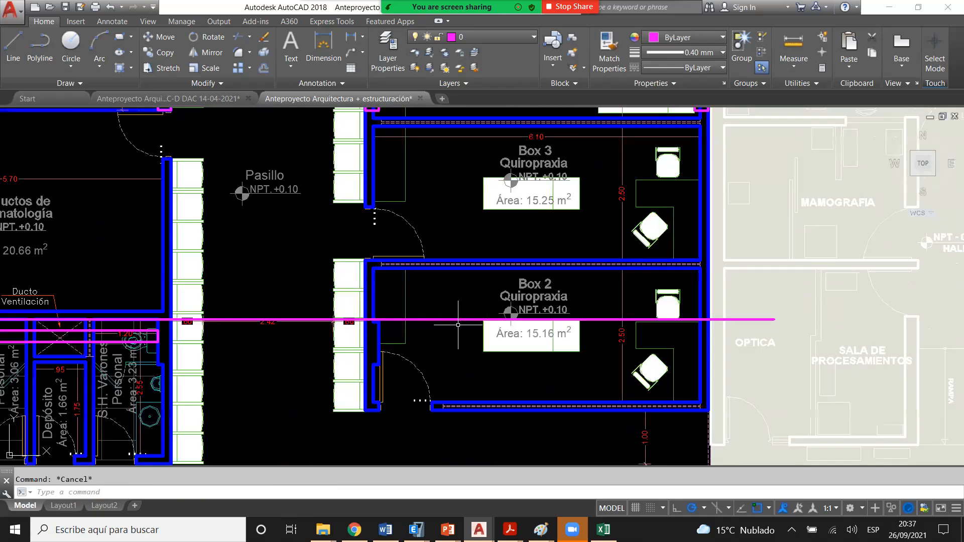
pyautogui.scroll(-2, 499, 323)
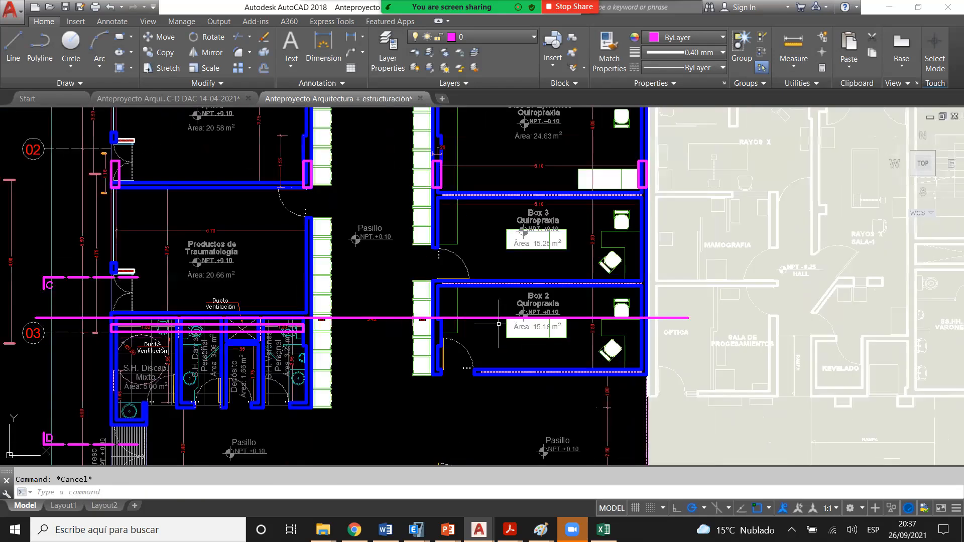
pyautogui.scroll(2, 498, 324)
pyautogui.scroll(-2, 492, 314)
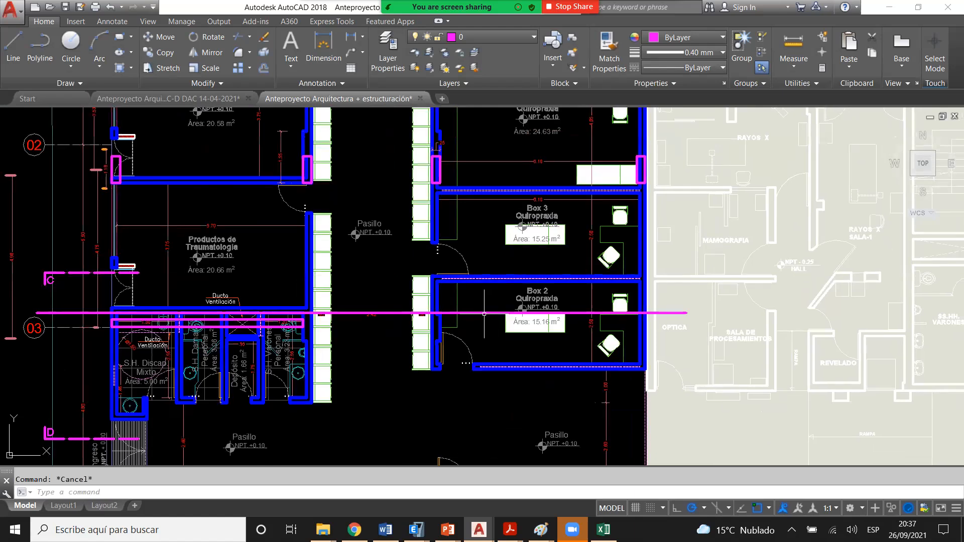
pyautogui.scroll(3, 484, 314)
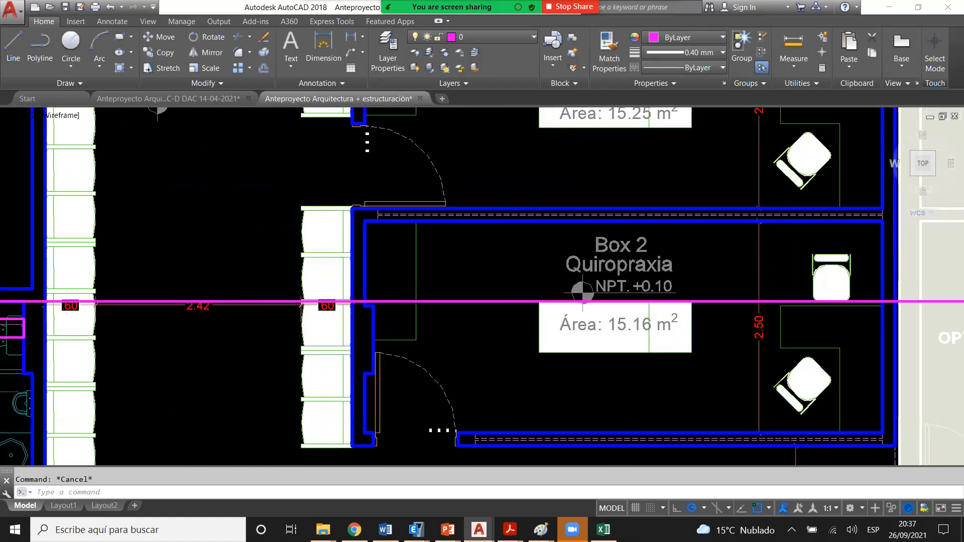
pyautogui.scroll(-2, 505, 301)
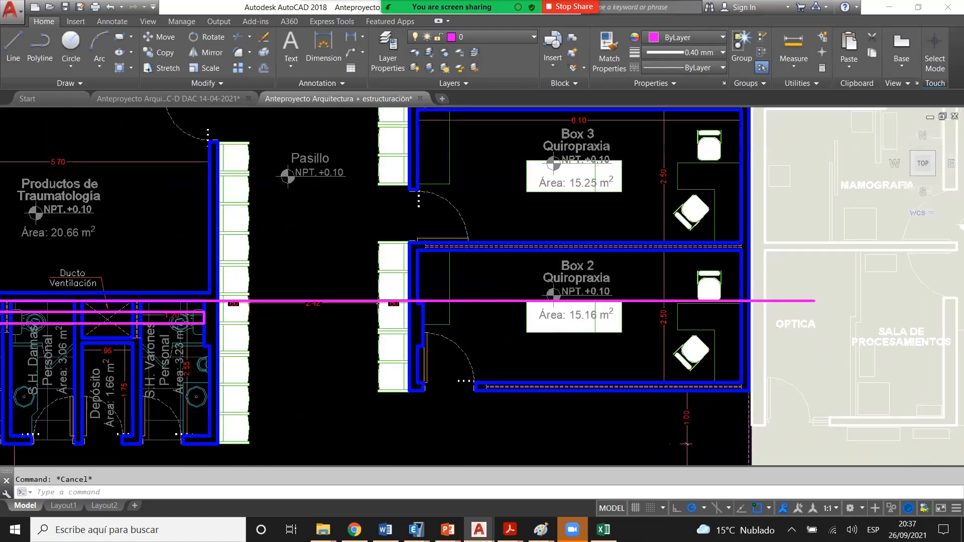
pyautogui.scroll(-2, 505, 299)
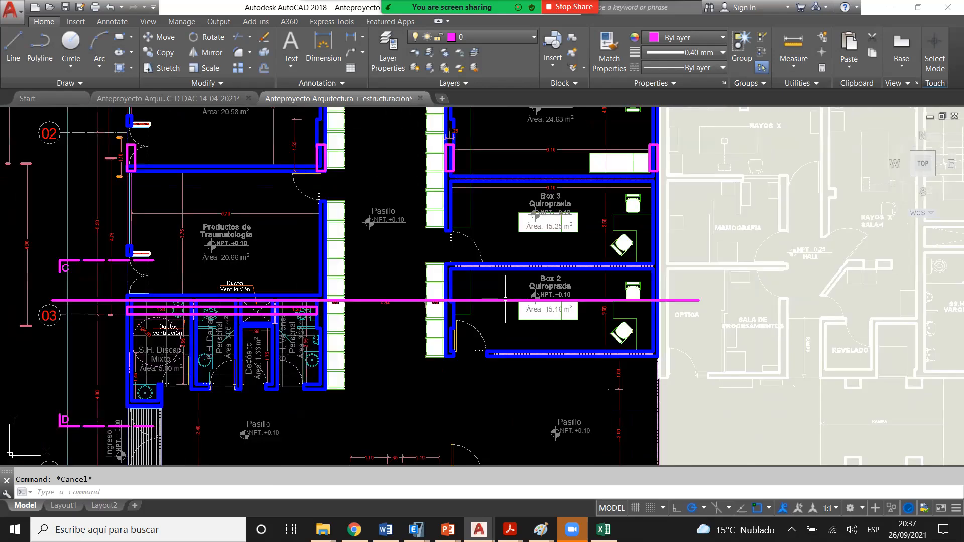
pyautogui.scroll(2, 505, 299)
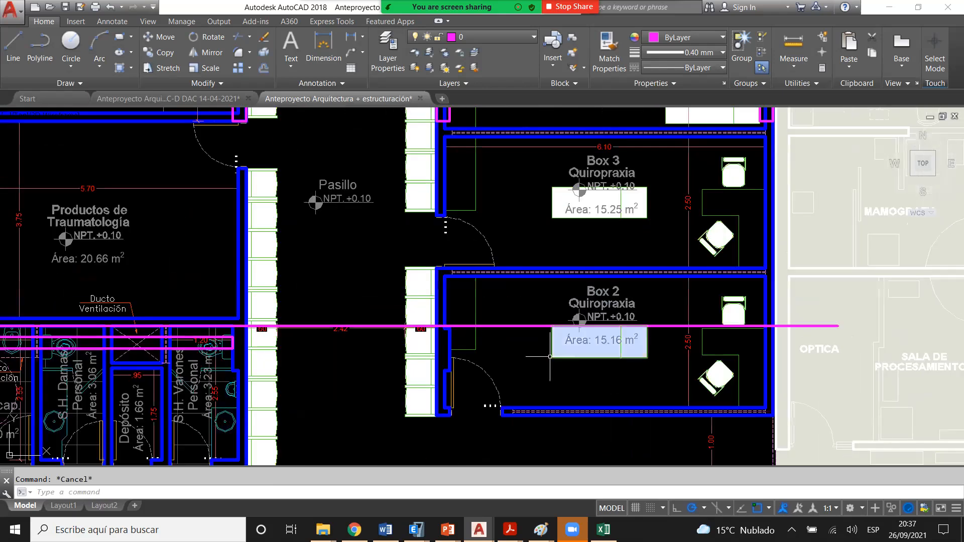
pyautogui.scroll(-4, 457, 331)
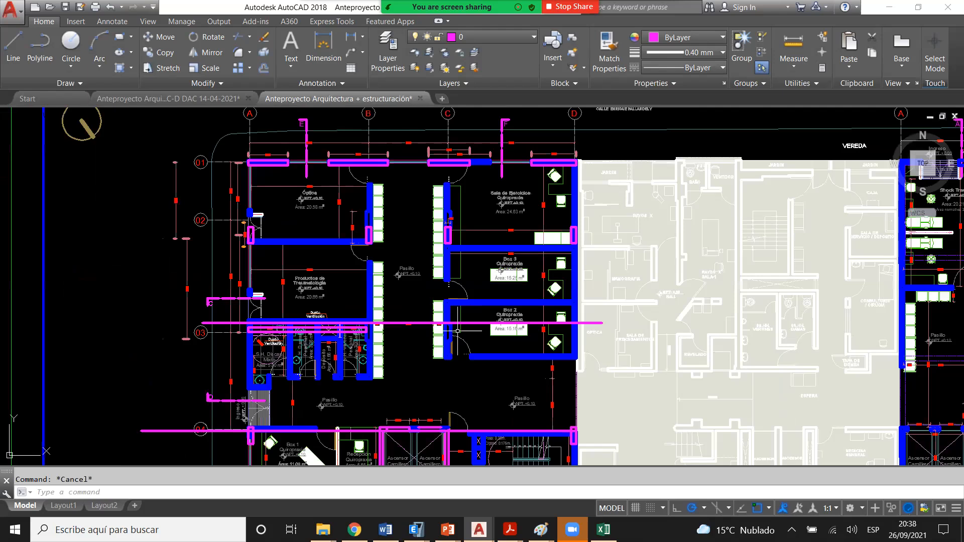
pyautogui.scroll(6, 331, 330)
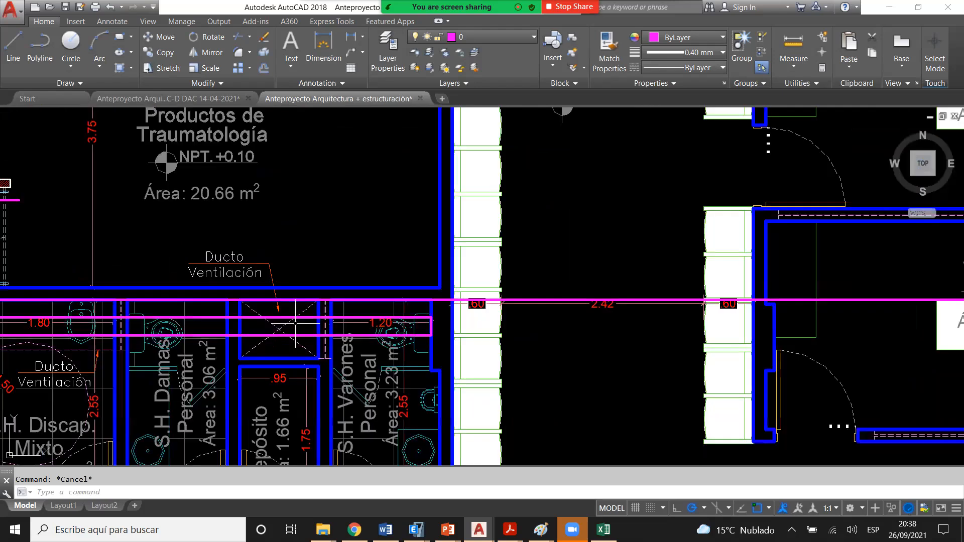
pyautogui.scroll(-2, 295, 323)
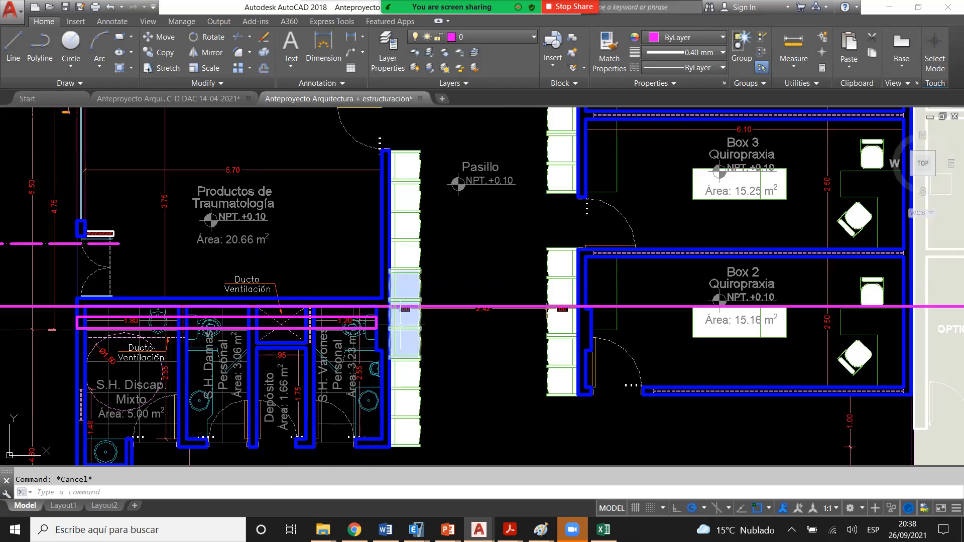
# - Offset the horizontal magenta line above the restrooms 0.15 upward
pyautogui.scroll(2, 424, 325)
pyautogui.scroll(4, 467, 321)
pyautogui.write('o')
pyautogui.press('Return')
pyautogui.write('.15')
pyautogui.press('Return')
pyautogui.click(463, 318)
pyautogui.click(474, 254)
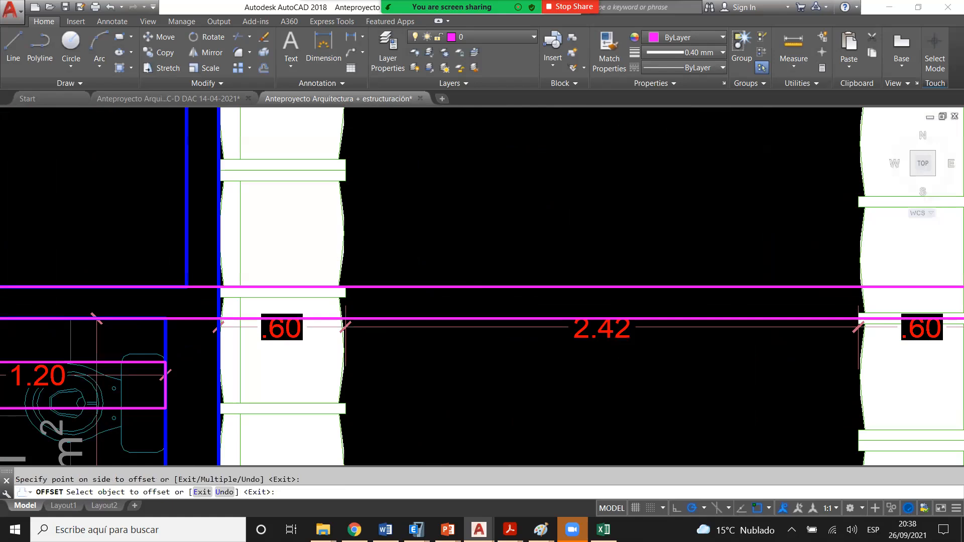
# - Offset the new magenta line upward by another 0.15
pyautogui.scroll(-2, 507, 287)
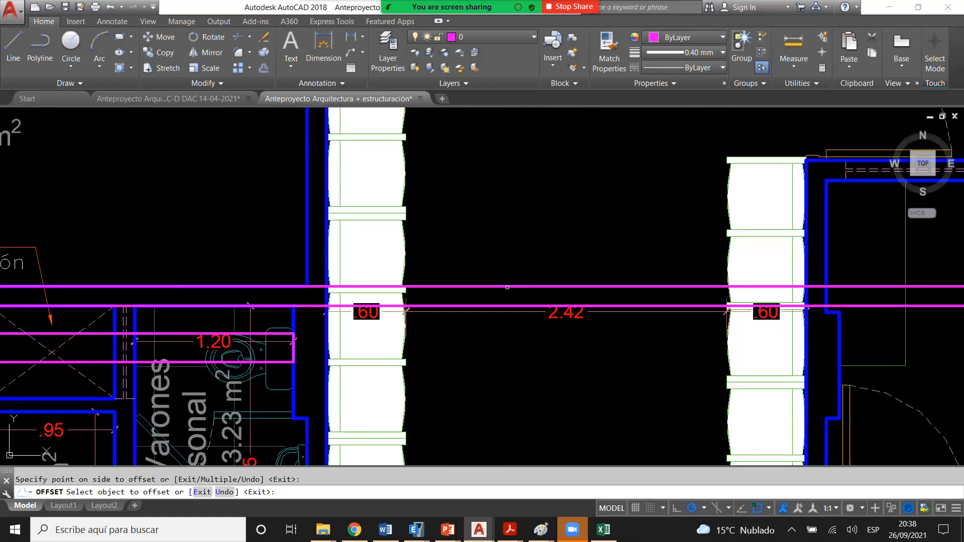
pyautogui.click(507, 288)
pyautogui.click(490, 281)
pyautogui.scroll(-2, 473, 281)
pyautogui.moveTo(474, 280); pyautogui.dragTo(520, 291, button='middle')
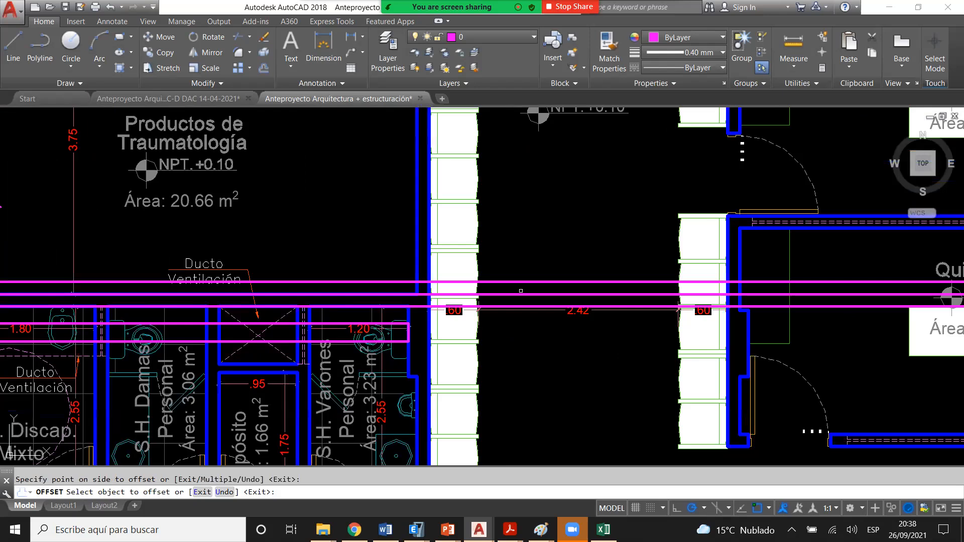
# - Delete the surplus line among the three parallel magenta lines above the restrooms
pyautogui.press('Escape')
pyautogui.click(521, 295)
pyautogui.press('Delete')
pyautogui.scroll(-2, 520, 296)
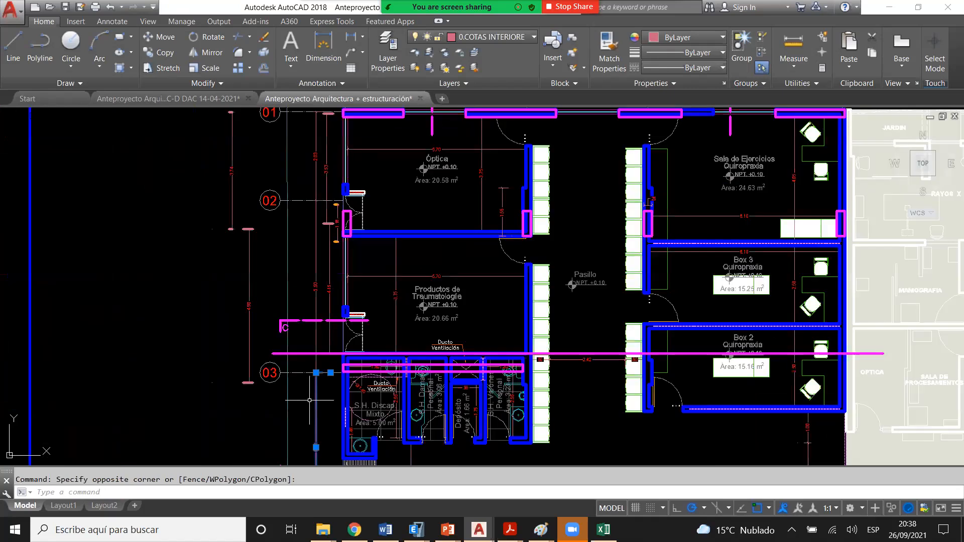
# - Stretch the upper end of the selected vertical dimension from axis 03 up to the magenta line
pyautogui.scroll(4, 309, 400)
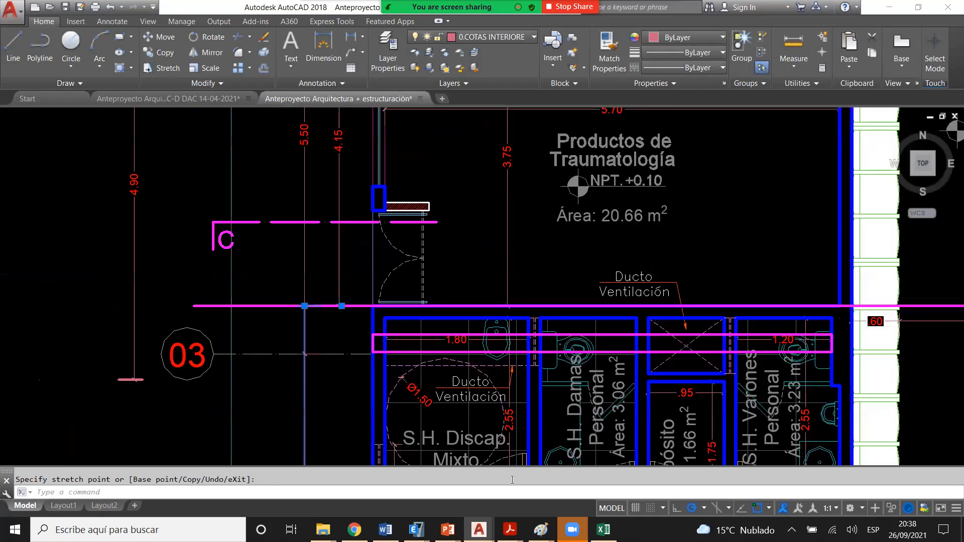
pyautogui.press('Escape')
pyautogui.scroll(-4, 301, 220)
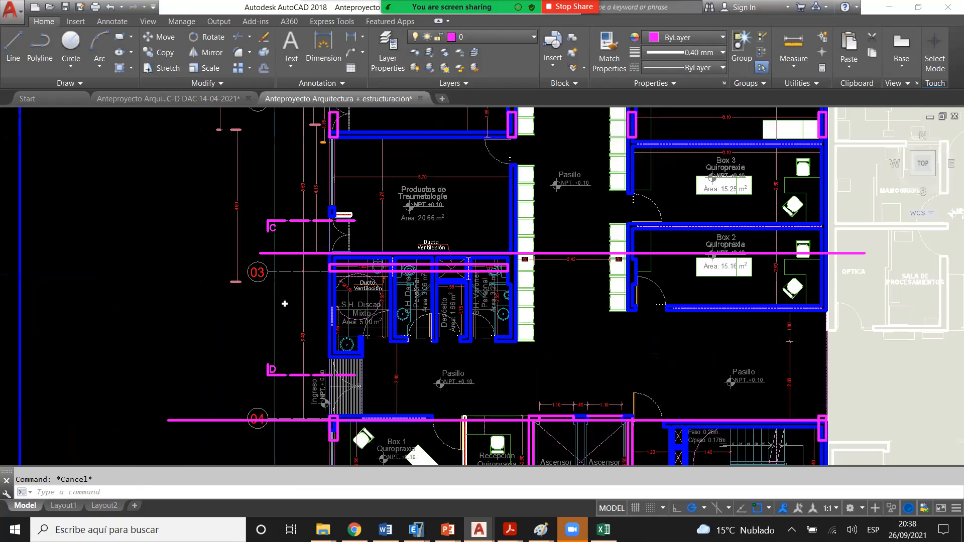
pyautogui.scroll(2, 319, 360)
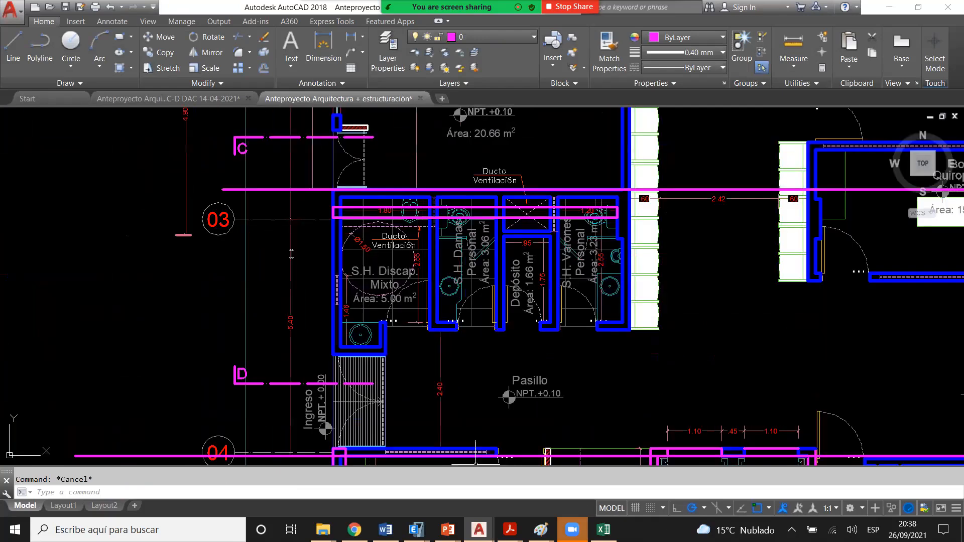
# - Switch to Excel and calculate 5.40/21 in cell B8
pyautogui.hotkey('alt', 'Tab')
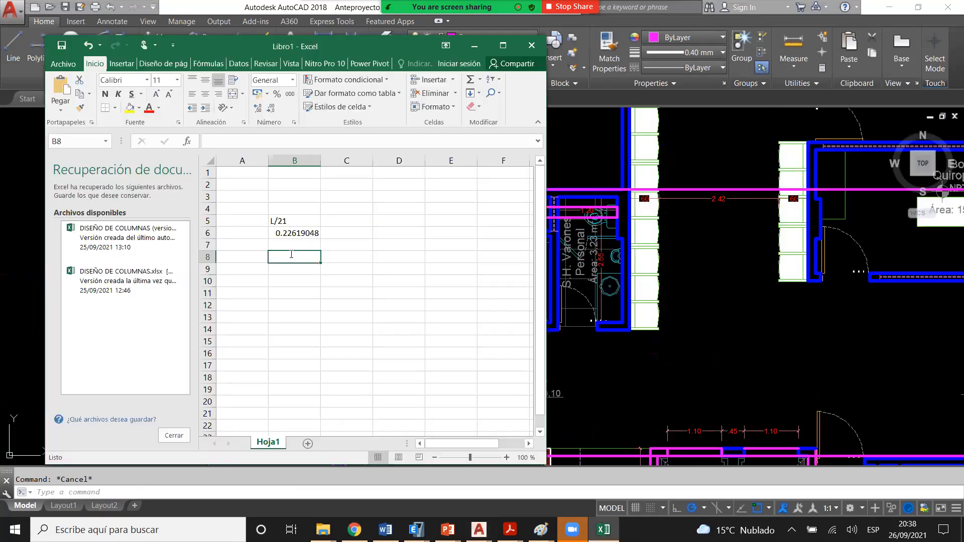
pyautogui.press('BackSpace')
pyautogui.press('BackSpace')
pyautogui.press('BackSpace')
pyautogui.press('BackSpace')
pyautogui.press('BackSpace')
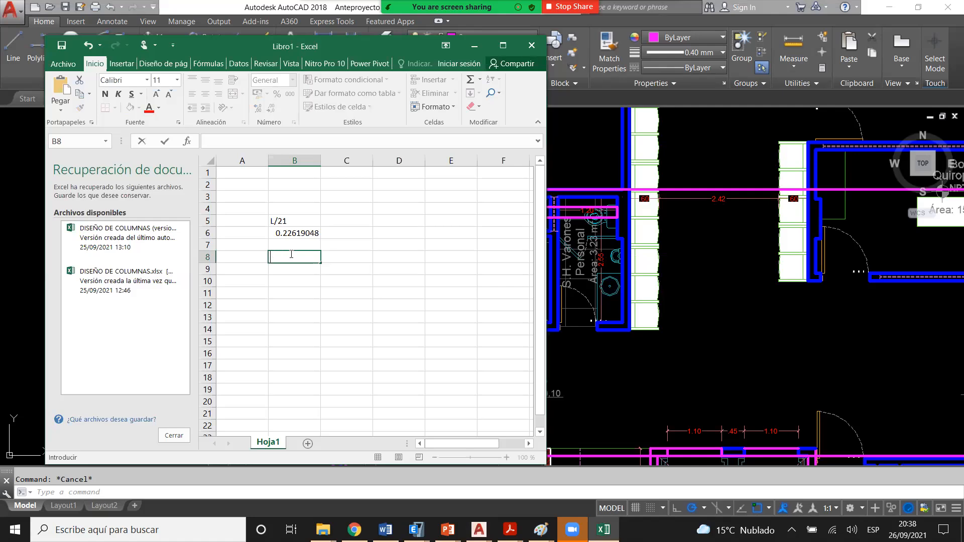
pyautogui.write('+')
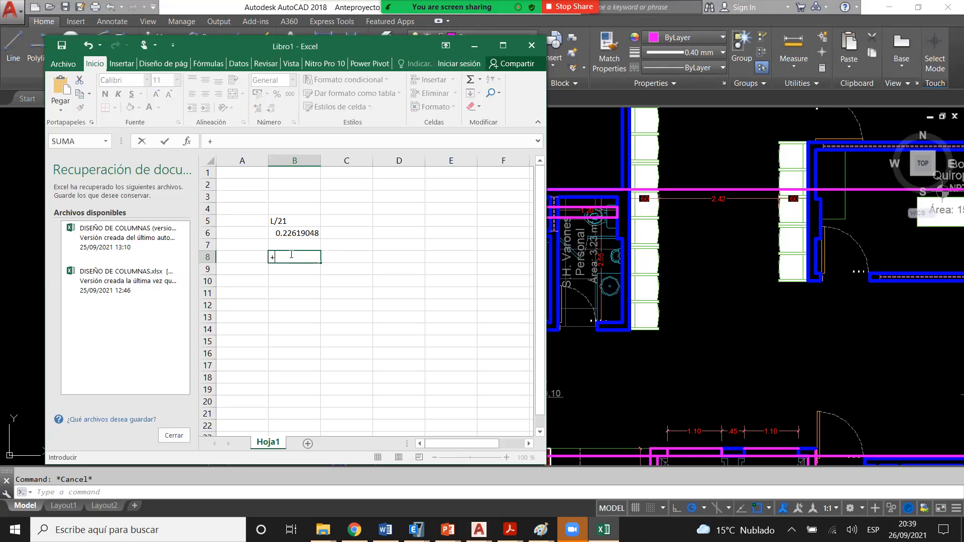
pyautogui.write('25')
pyautogui.press('BackSpace')
pyautogui.press('BackSpace')
pyautogui.write('5.40/21')
pyautogui.press('Return')
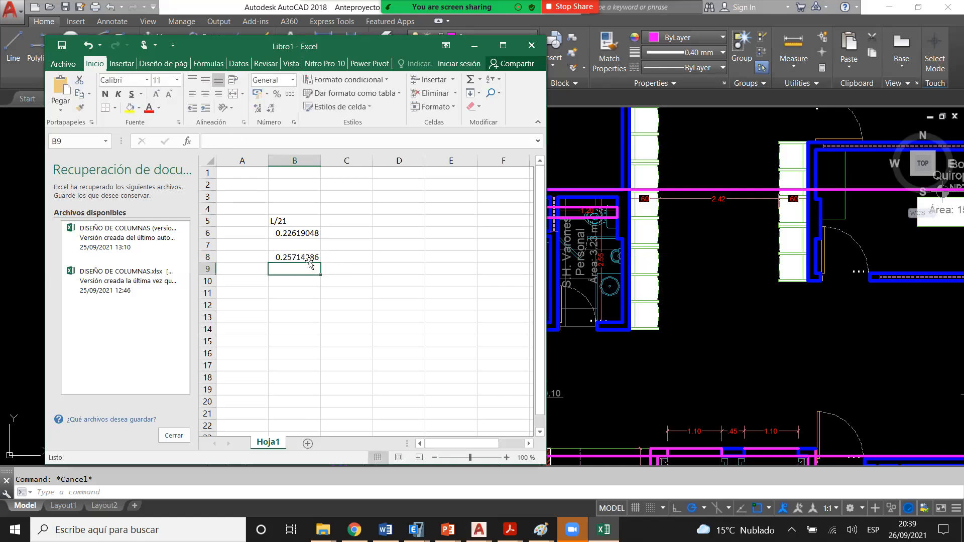
pyautogui.click(294, 257)
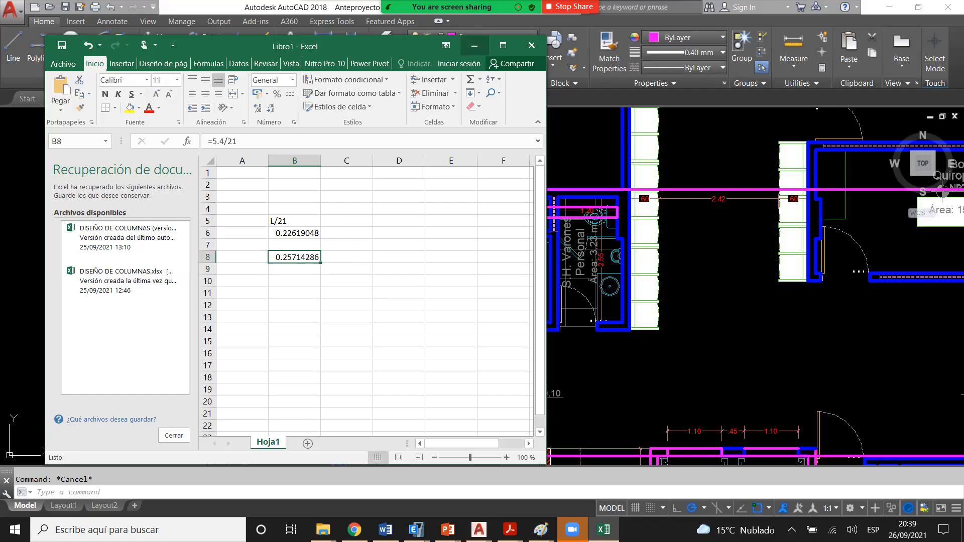
# - Return to AutoCAD, select the horizontal magenta line near axis 03 and examine the span down to axis 04
pyautogui.click(474, 45)
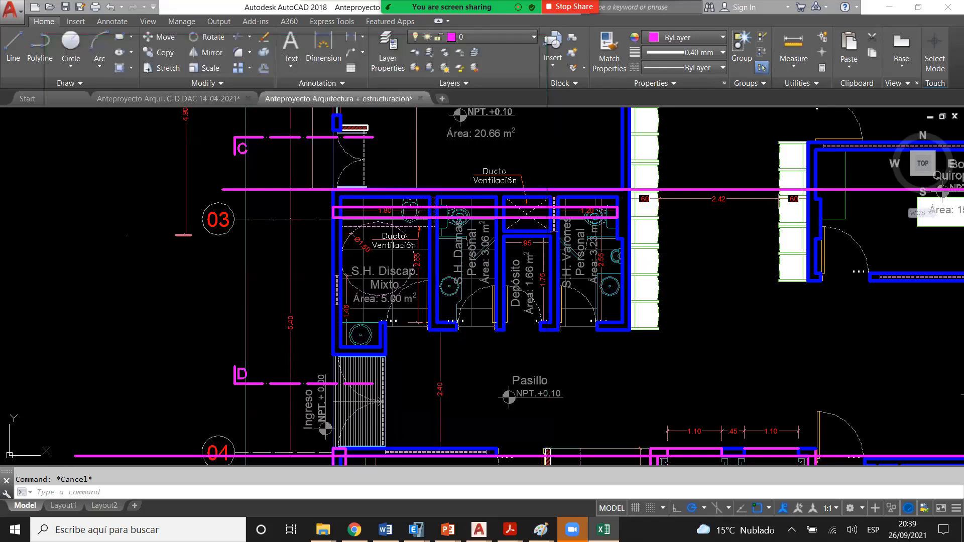
pyautogui.scroll(2, 330, 156)
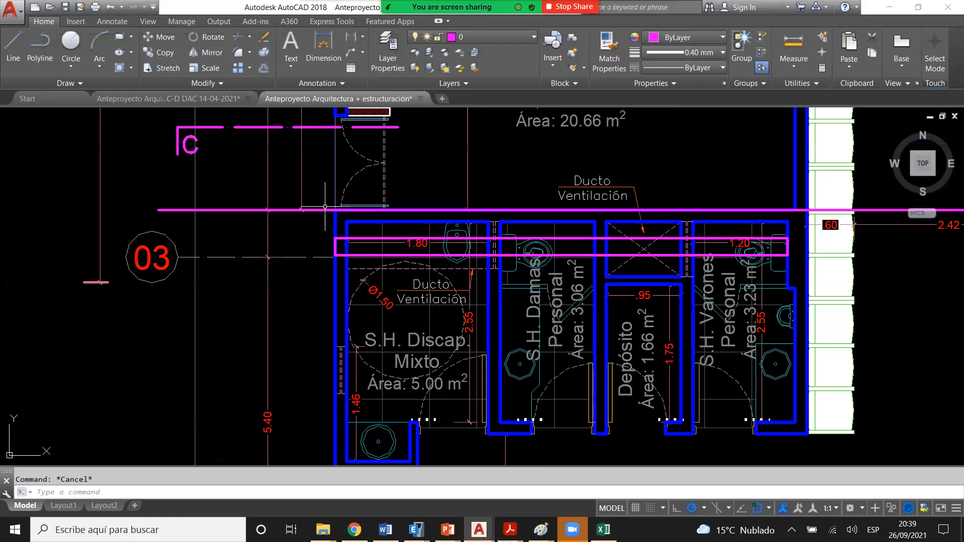
pyautogui.click(325, 203)
pyautogui.click(315, 227)
pyautogui.scroll(-4, 315, 228)
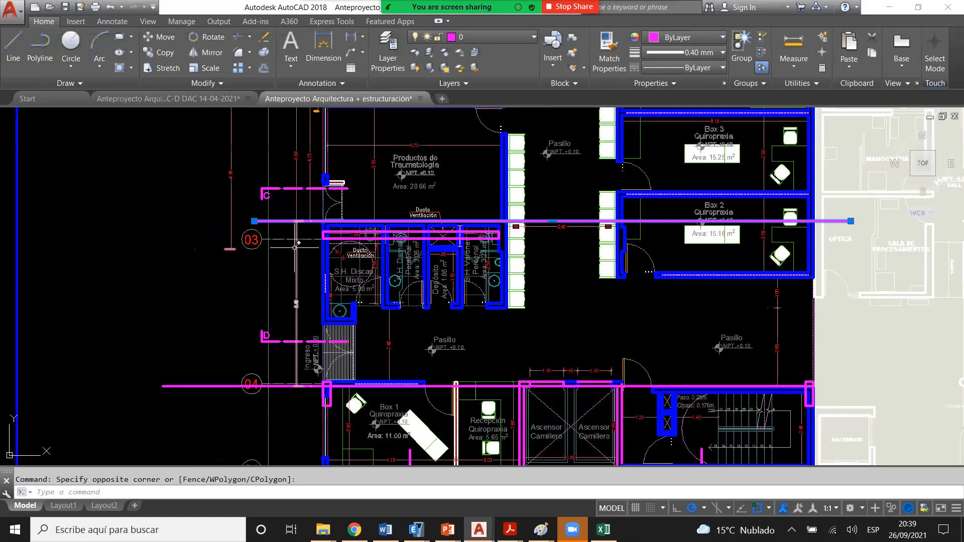
pyautogui.scroll(4, 294, 228)
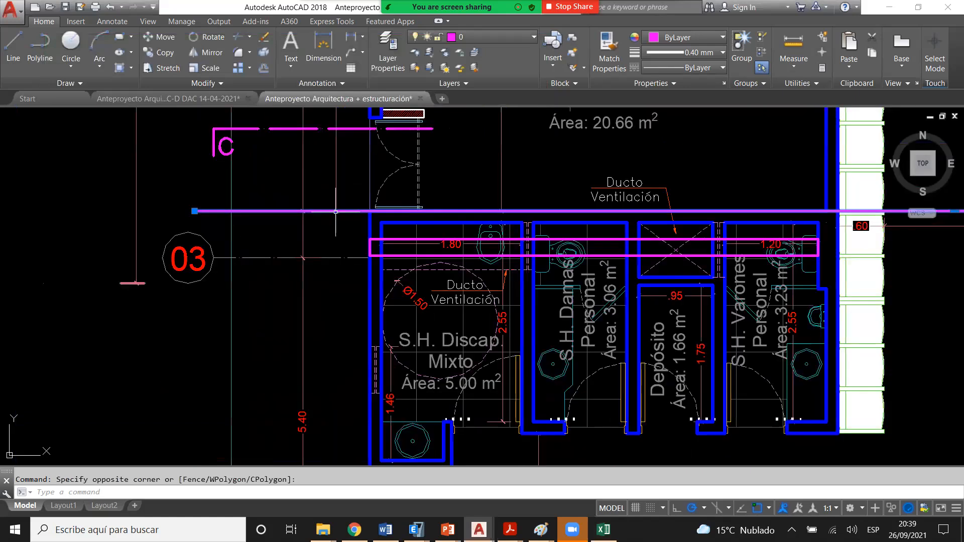
pyautogui.scroll(-4, 309, 188)
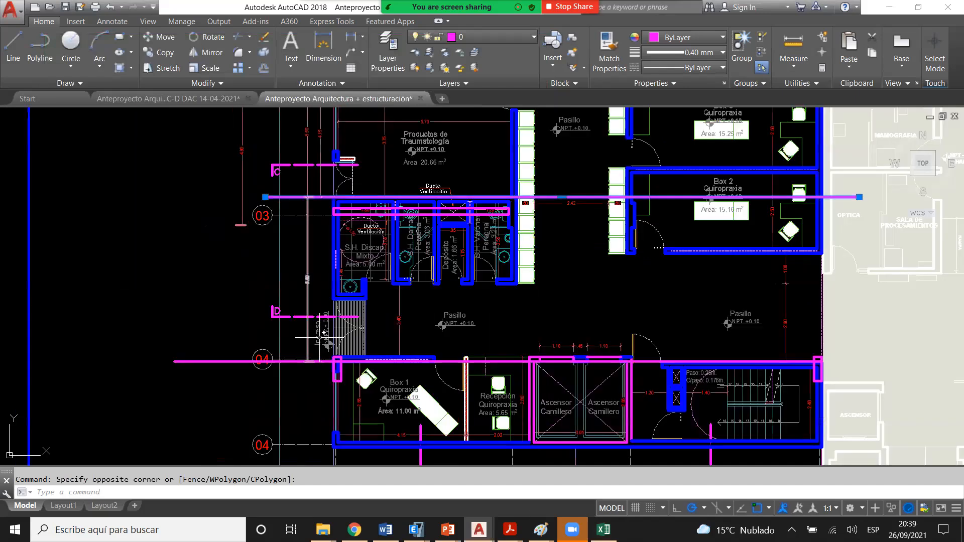
pyautogui.scroll(2, 333, 319)
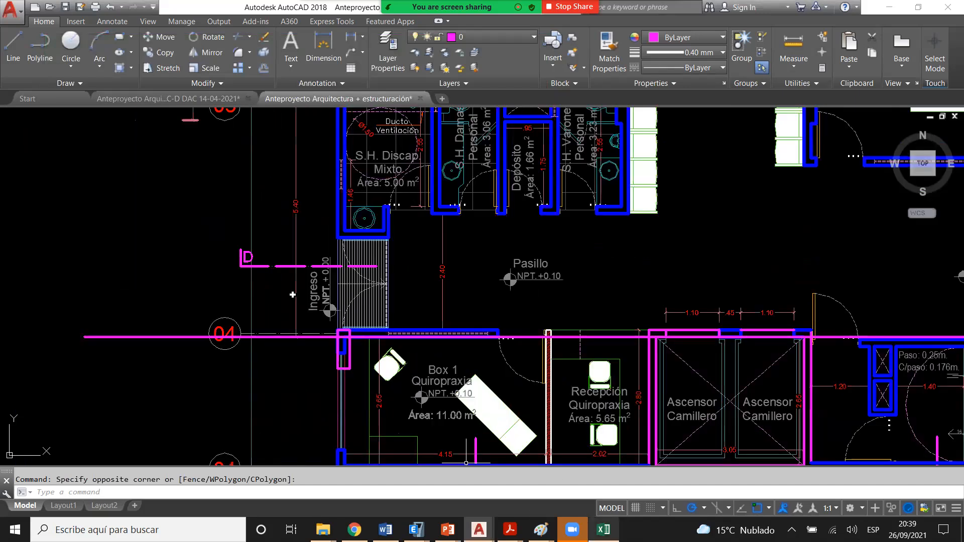
# - Switch to Excel, calculate 5.40-0.15-0.15 in cell B11 and divide B11 by 21 in cell B12
pyautogui.hotkey('alt', 'Tab')
pyautogui.click(294, 295)
pyautogui.write('5.')
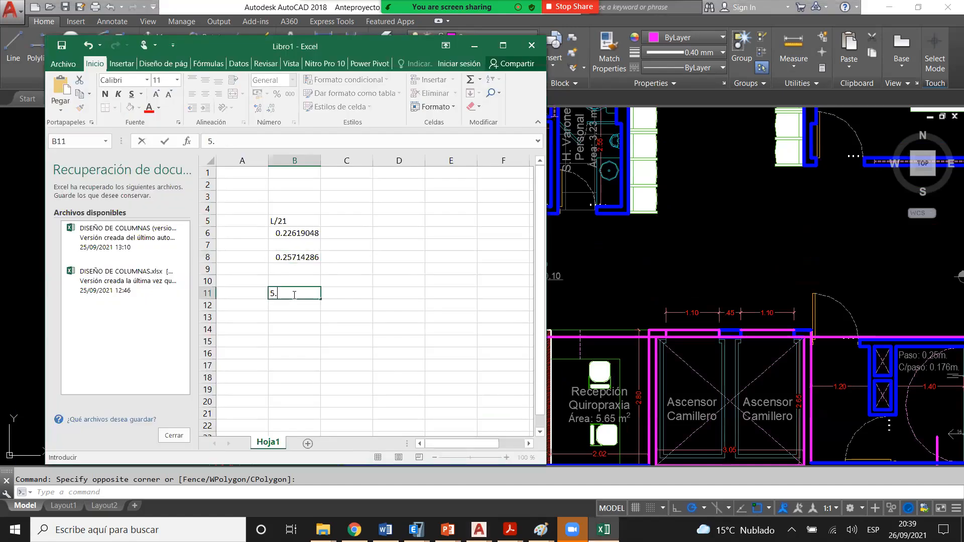
pyautogui.press('BackSpace')
pyautogui.press('BackSpace')
pyautogui.write('+5.4')
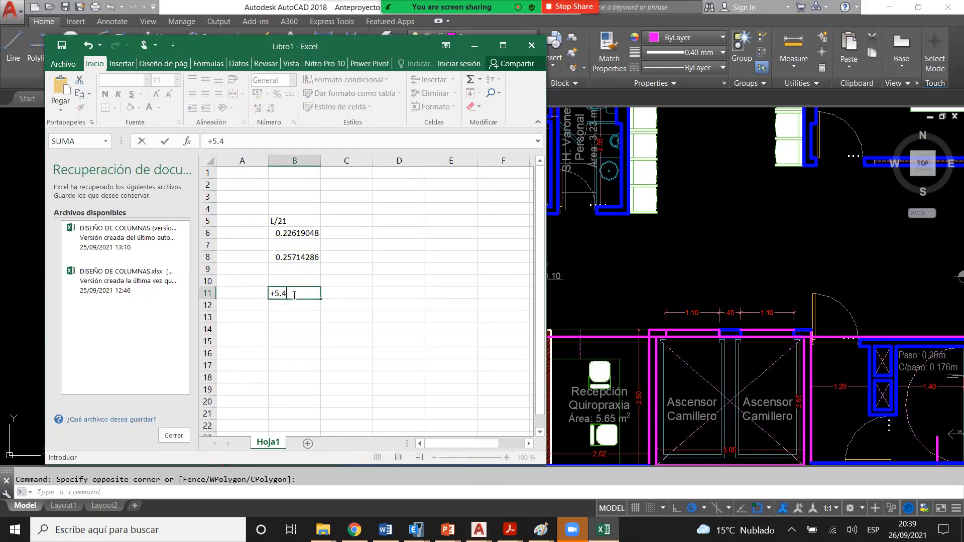
pyautogui.write('0-0.15-0.15')
pyautogui.press('Return')
pyautogui.write('+B11/21')
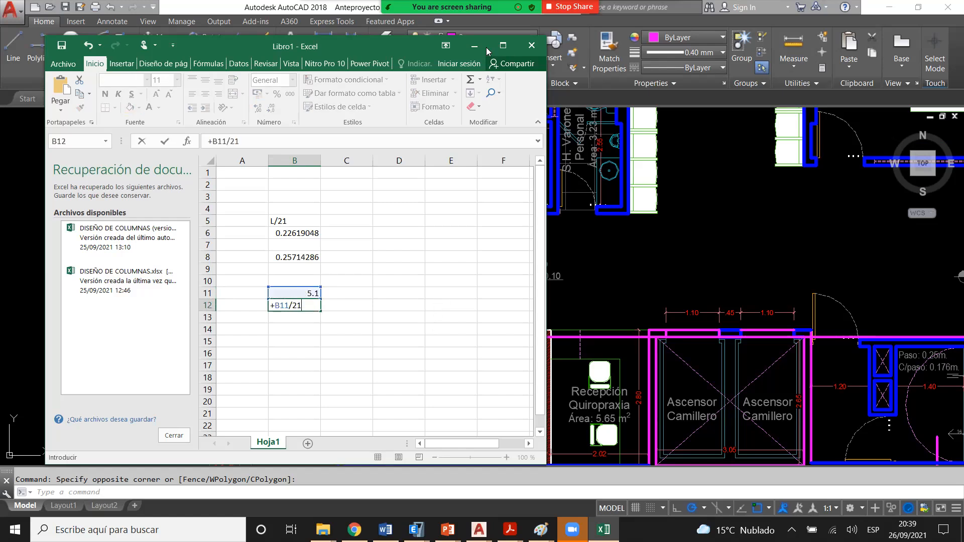
pyautogui.hotkey('ctrl', 'Return')
# - Return to AutoCAD, clear the line selection and review the first-level plan around axes 03 and 04
pyautogui.hotkey('alt', 'Tab')
pyautogui.scroll(-6, 441, 221)
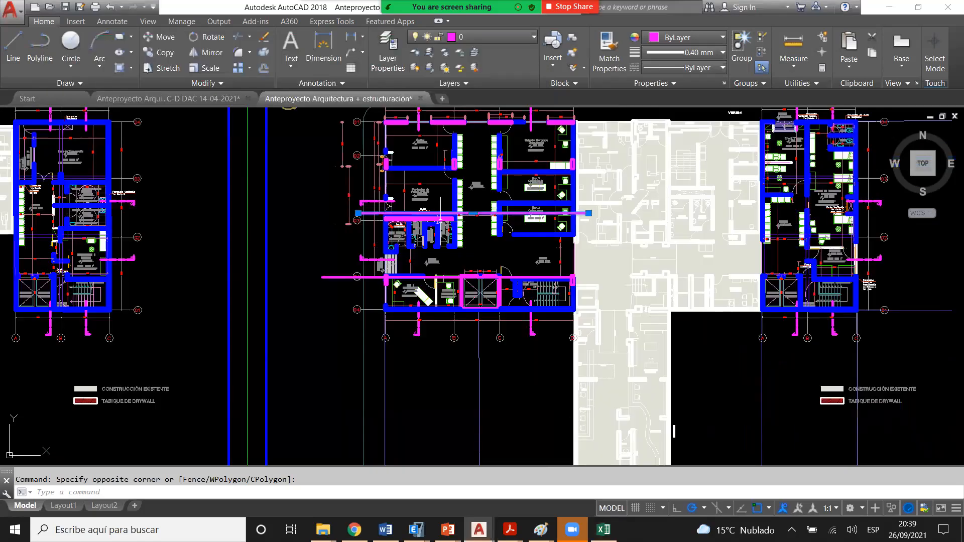
pyautogui.scroll(4, 440, 221)
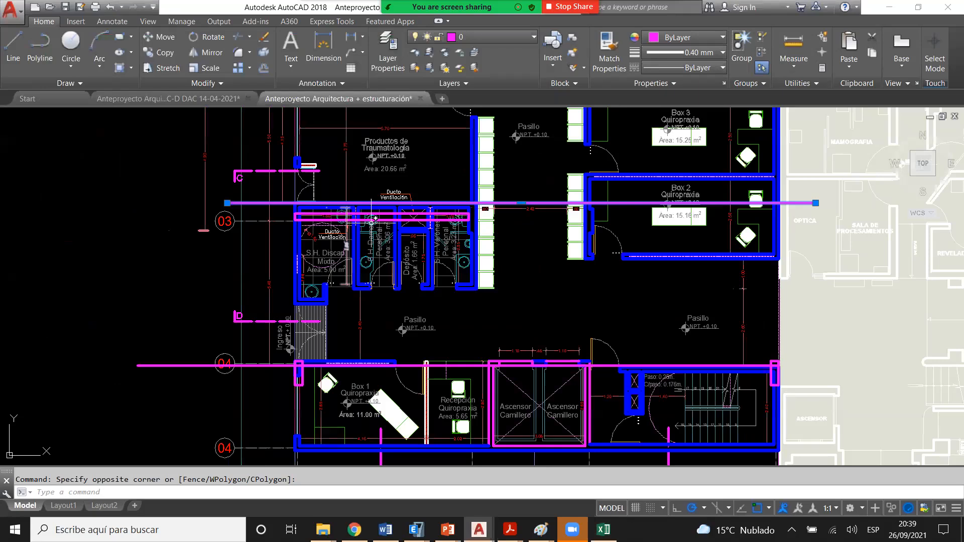
pyautogui.press('Escape')
pyautogui.moveTo(374, 218); pyautogui.dragTo(383, 274, button='middle')
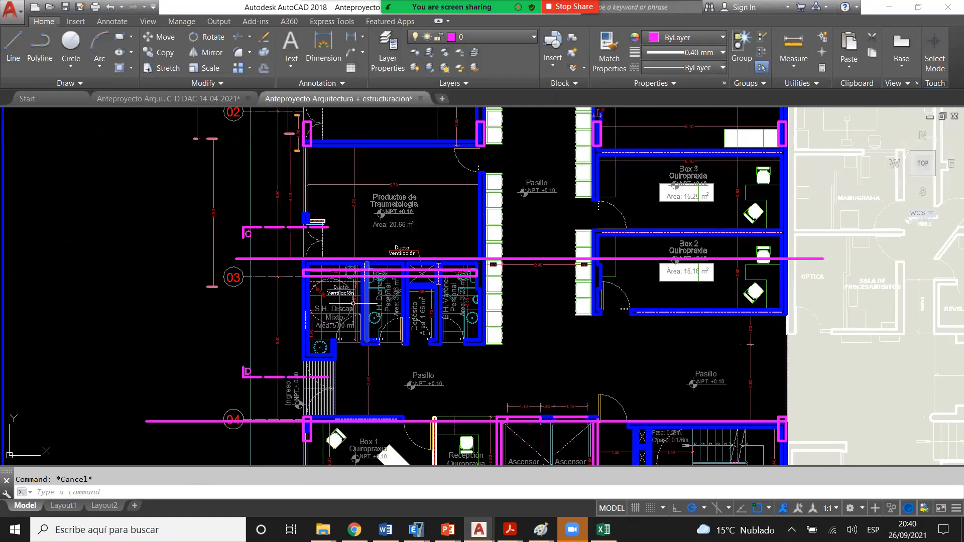
pyautogui.scroll(2, 308, 277)
pyautogui.click(292, 244)
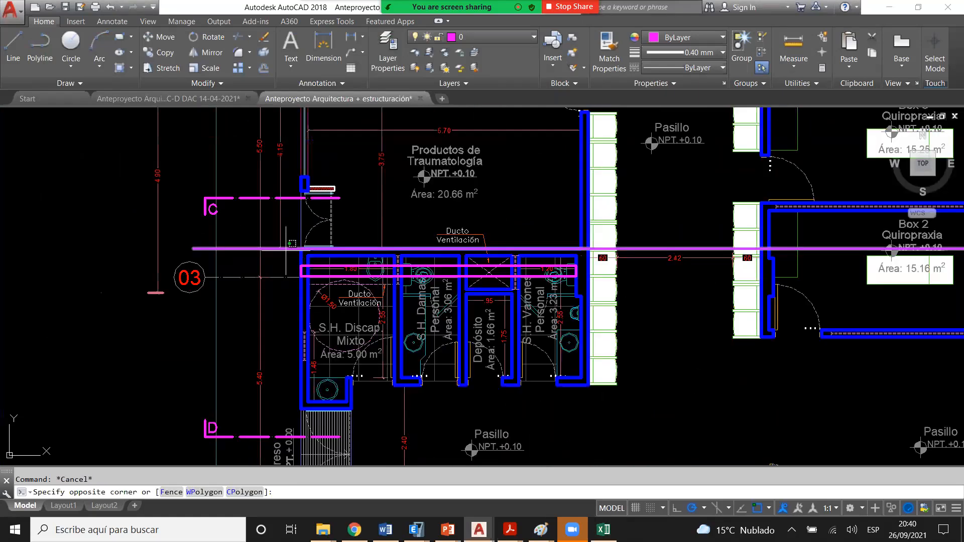
pyautogui.press('Escape')
pyautogui.moveTo(292, 244); pyautogui.dragTo(274, 191, button='middle')
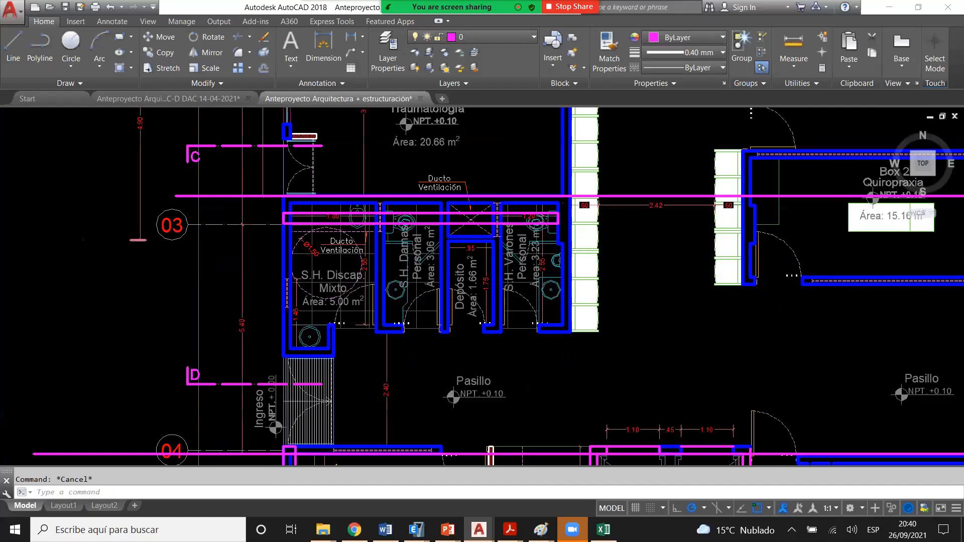
pyautogui.scroll(-2, 294, 339)
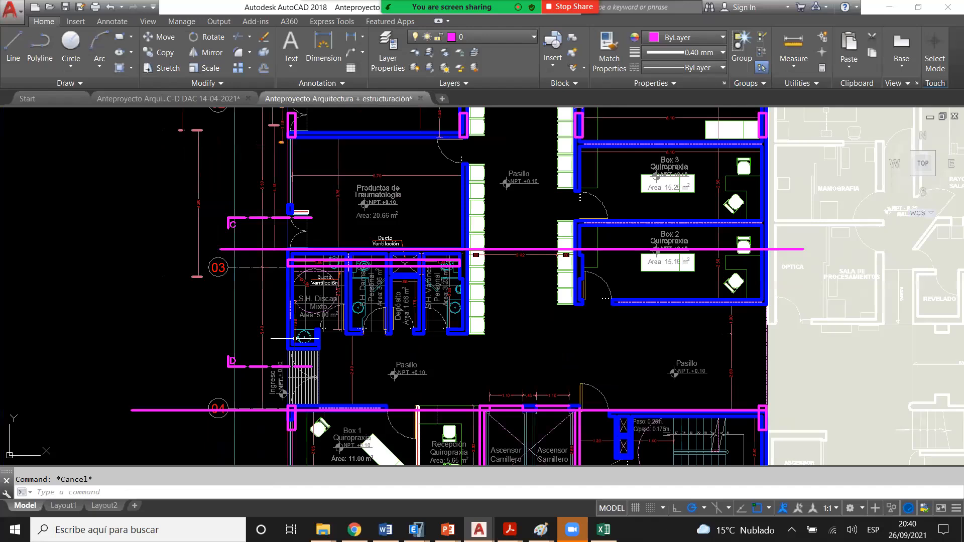
pyautogui.scroll(-2, 295, 338)
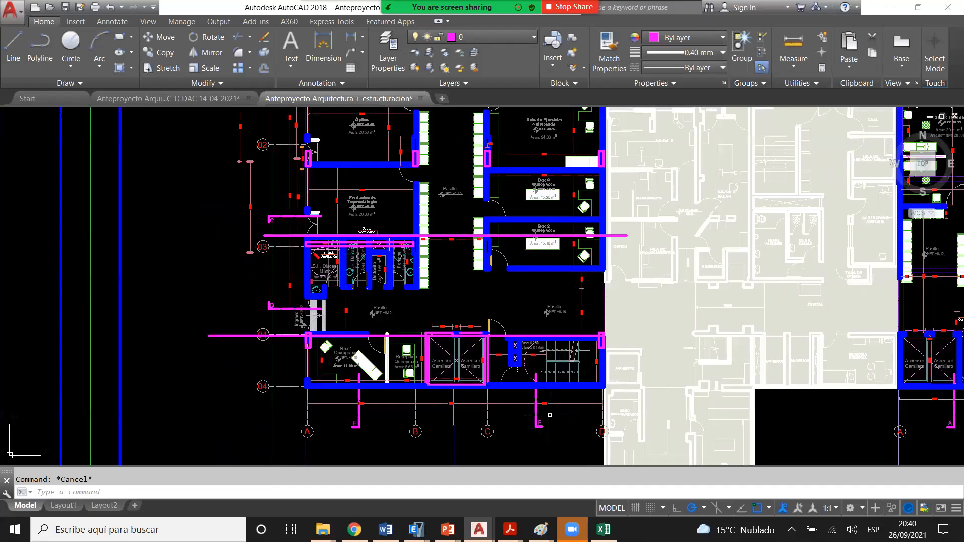
pyautogui.scroll(2, 422, 441)
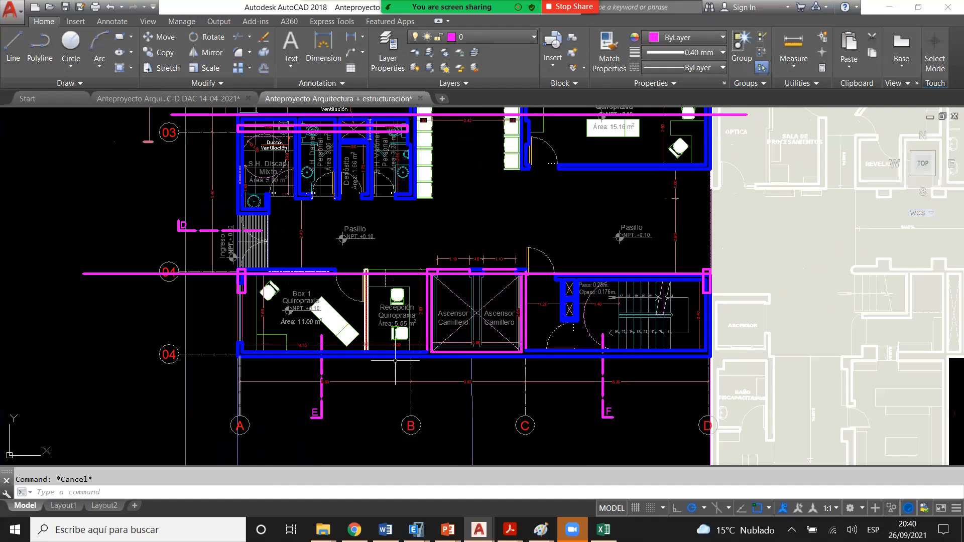
pyautogui.scroll(-6, 395, 360)
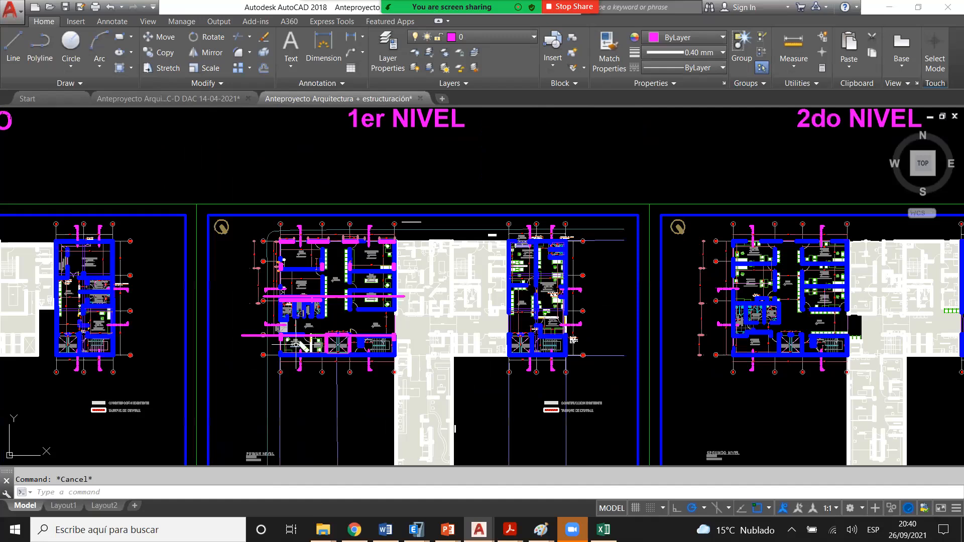
# - Delete the long magenta rectangle running across the restrooms at axis 03
pyautogui.scroll(5, 330, 289)
pyautogui.press('Delete')
pyautogui.scroll(-2, 330, 289)
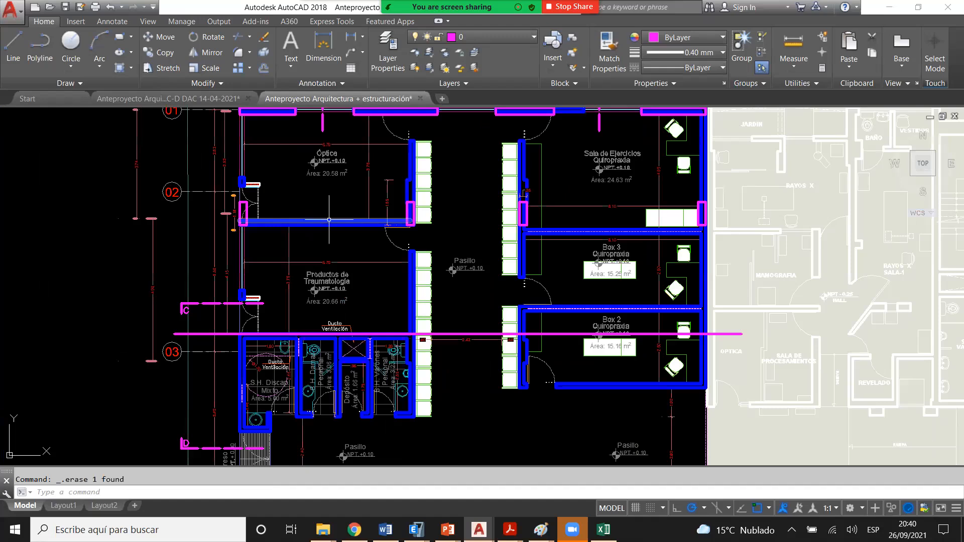
# - Draw a rectangular column over the outer wall of S.H. Discap. Mixto, from the magenta line down to the wall opening
pyautogui.scroll(-2, 329, 220)
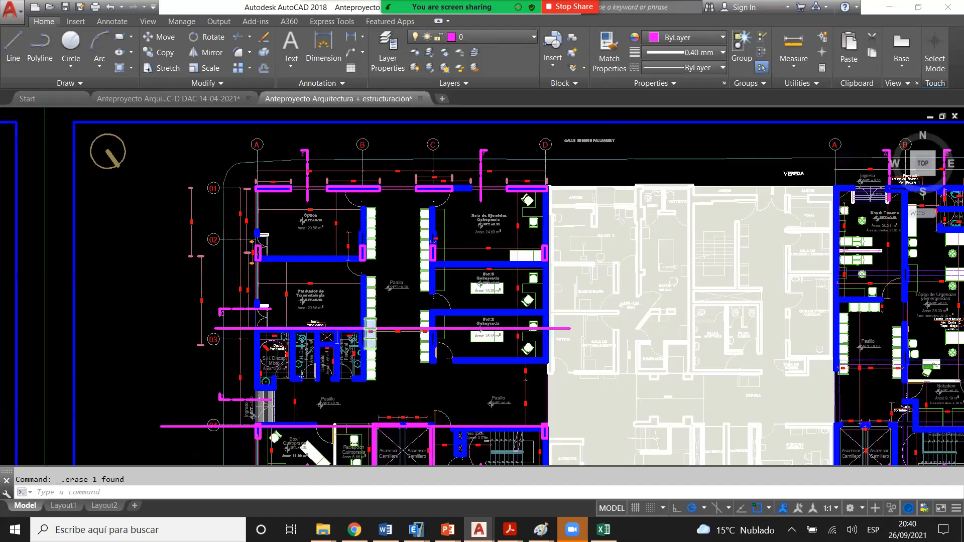
pyautogui.scroll(4, 288, 361)
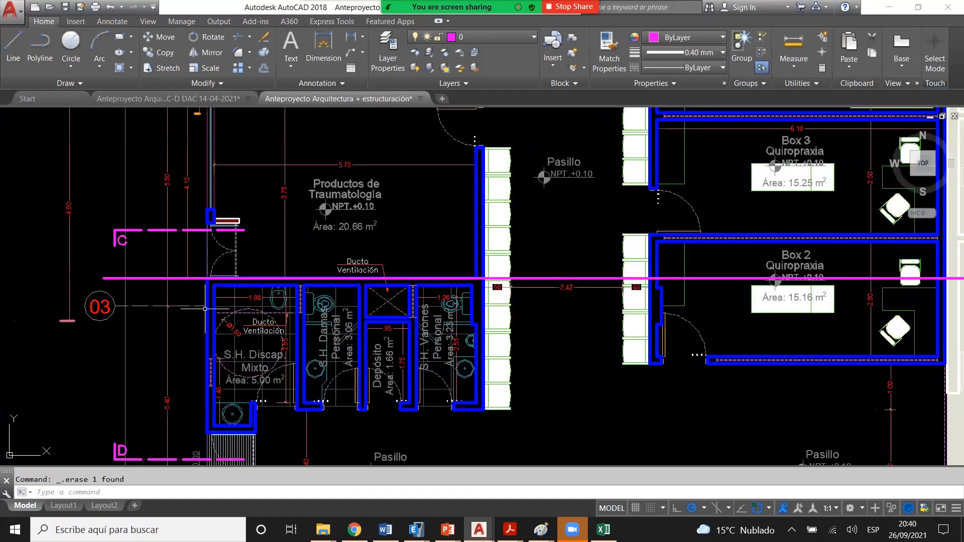
pyautogui.write('rec')
pyautogui.press('Return')
pyautogui.scroll(4, 211, 291)
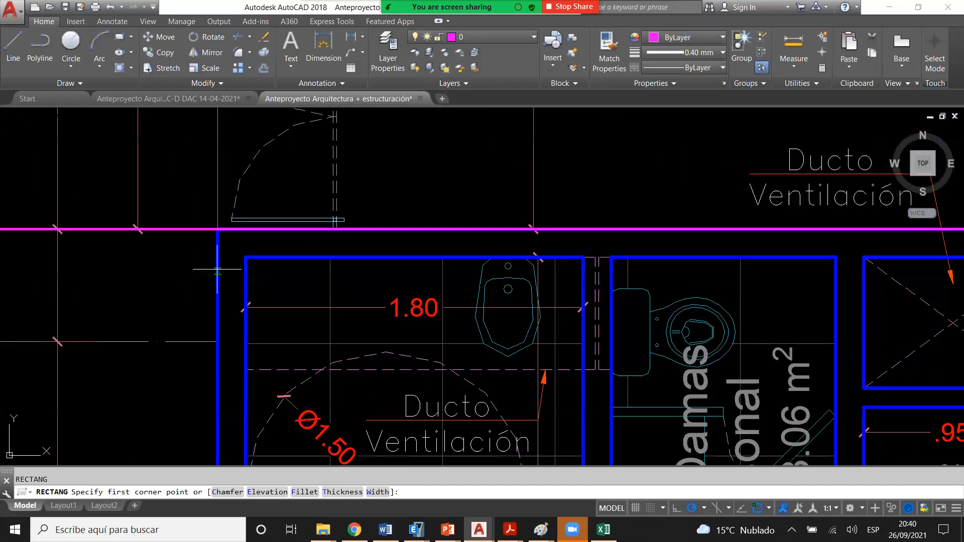
pyautogui.click(218, 230)
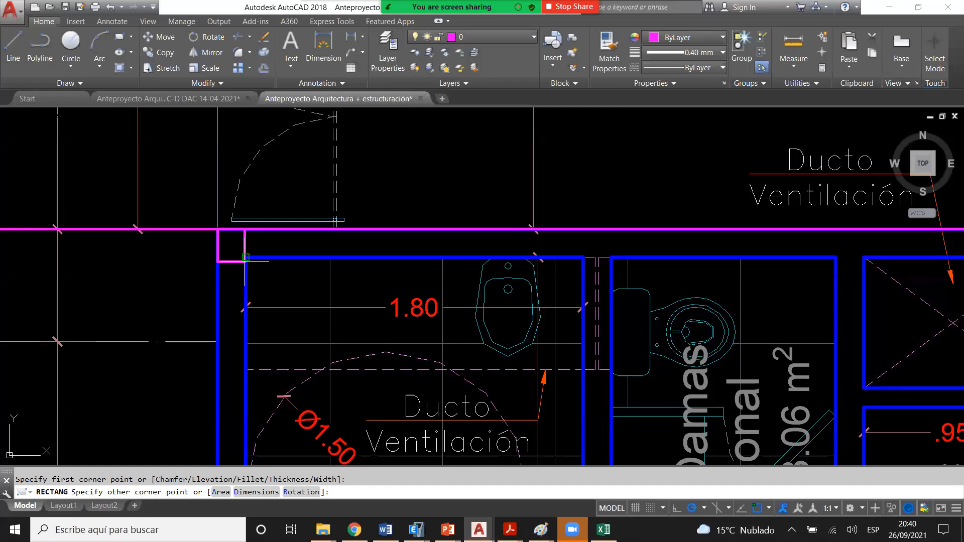
pyautogui.scroll(-4, 245, 261)
pyautogui.click(273, 379)
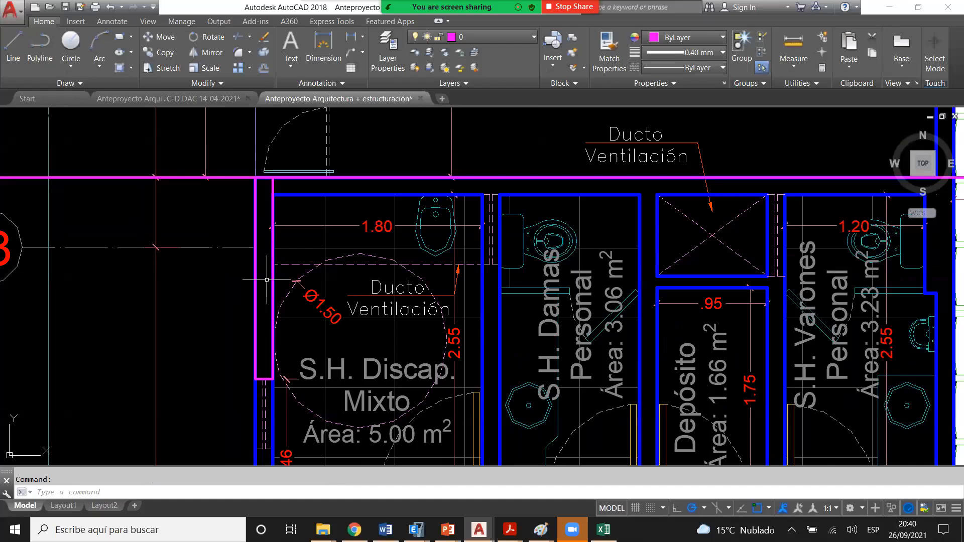
pyautogui.press('Escape')
# - Copy the horizontal magenta line near axis 03 down to the lower edge of the ventilation duct
pyautogui.scroll(-4, 268, 280)
pyautogui.scroll(4, 242, 230)
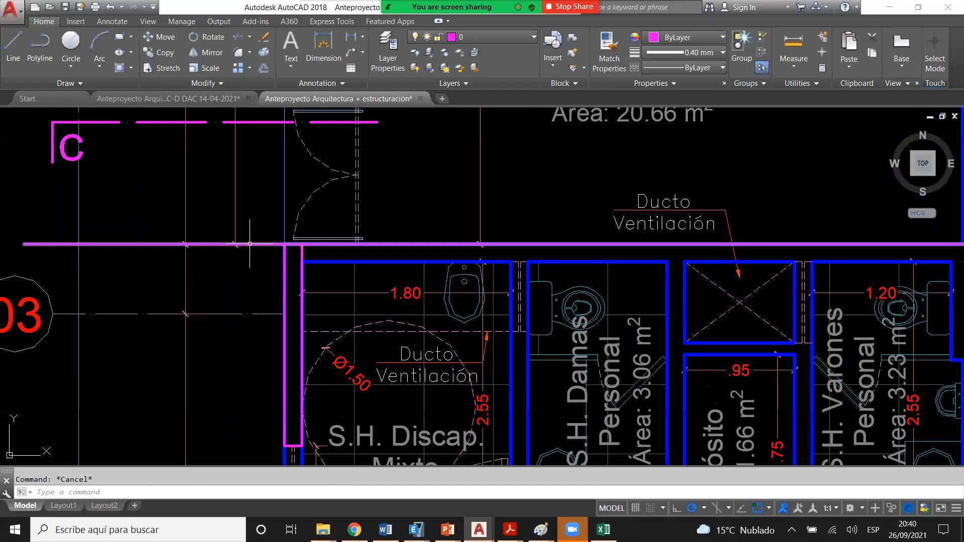
pyautogui.click(249, 244)
pyautogui.scroll(-4, 242, 274)
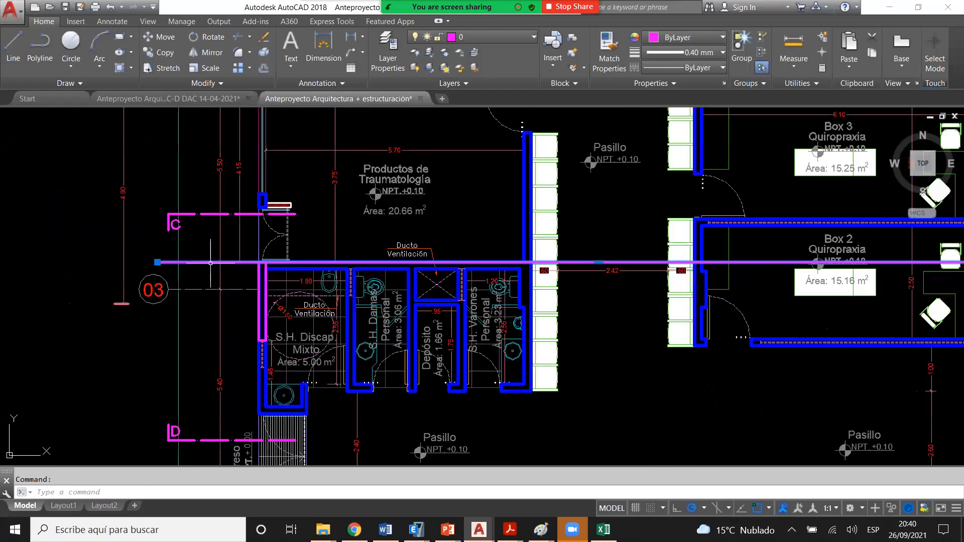
pyautogui.scroll(2, 192, 207)
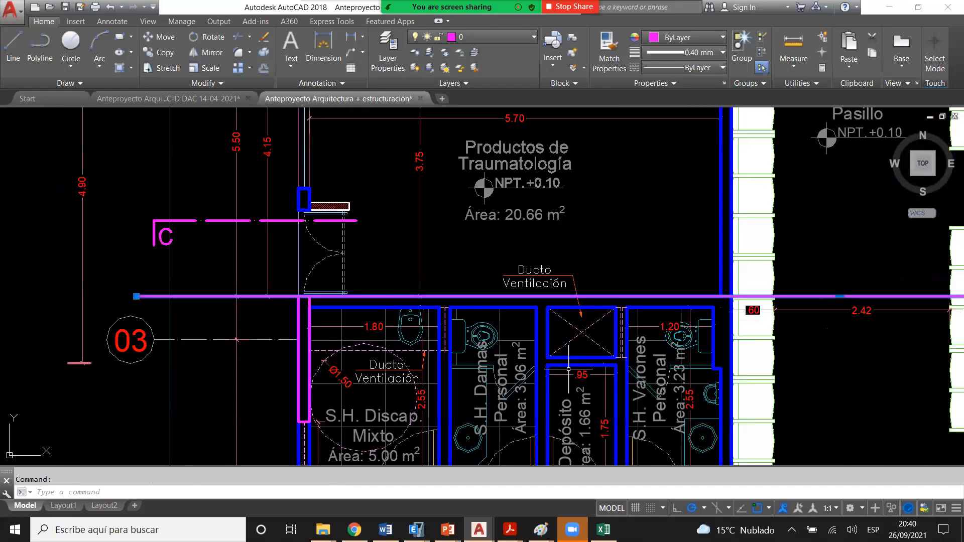
pyautogui.moveTo(568, 369)
pyautogui.mouseDown(button='middle')
pyautogui.moveTo(556, 363)
pyautogui.moveTo(562, 354)
pyautogui.mouseUp(button='middle')
pyautogui.write('co')
pyautogui.press('Return')
pyautogui.scroll(2, 591, 284)
pyautogui.click(588, 294)
pyautogui.click(561, 390)
pyautogui.press('Escape')
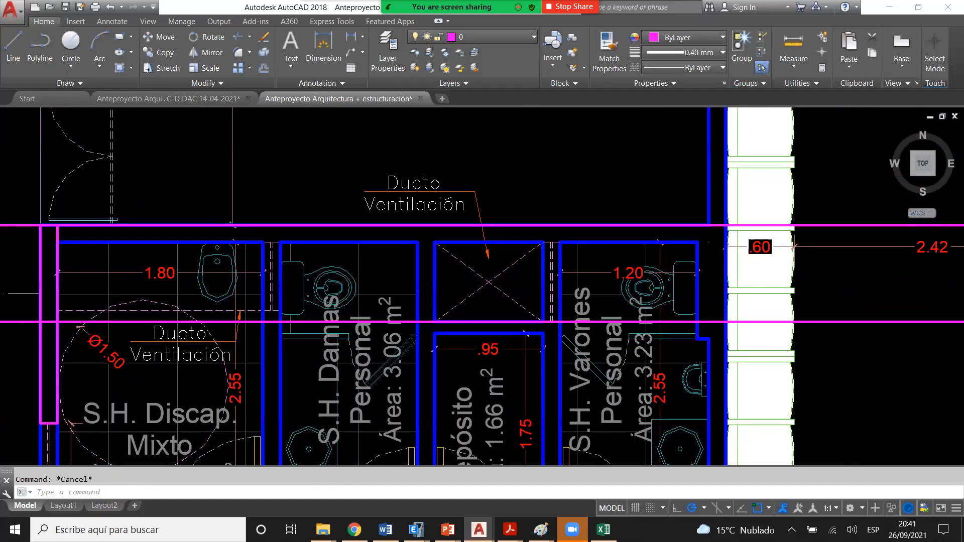
# - Offset the copied magenta line 0.15 downward, toward the Depósito
pyautogui.scroll(-2, 504, 308)
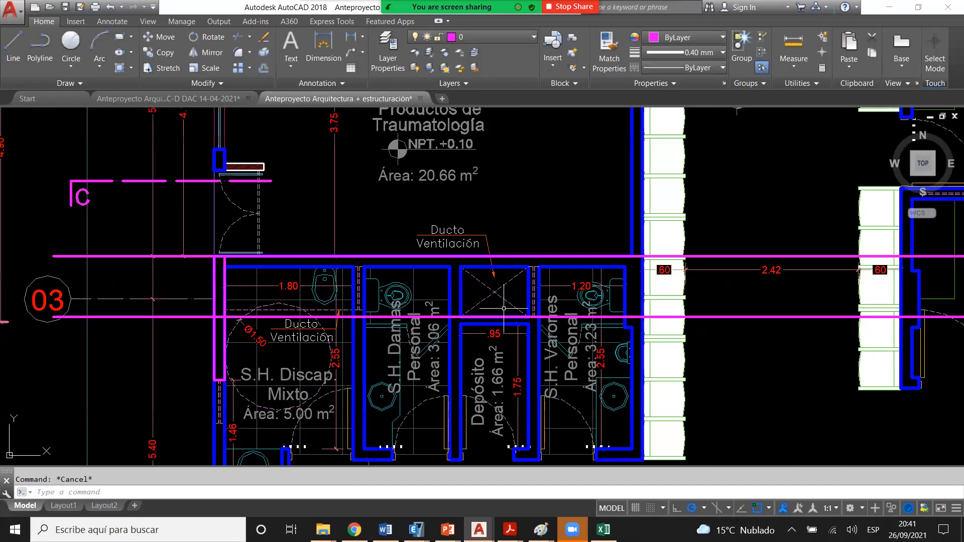
pyautogui.write('o')
pyautogui.press('Return')
pyautogui.write('.15')
pyautogui.press('Return')
pyautogui.scroll(4, 519, 313)
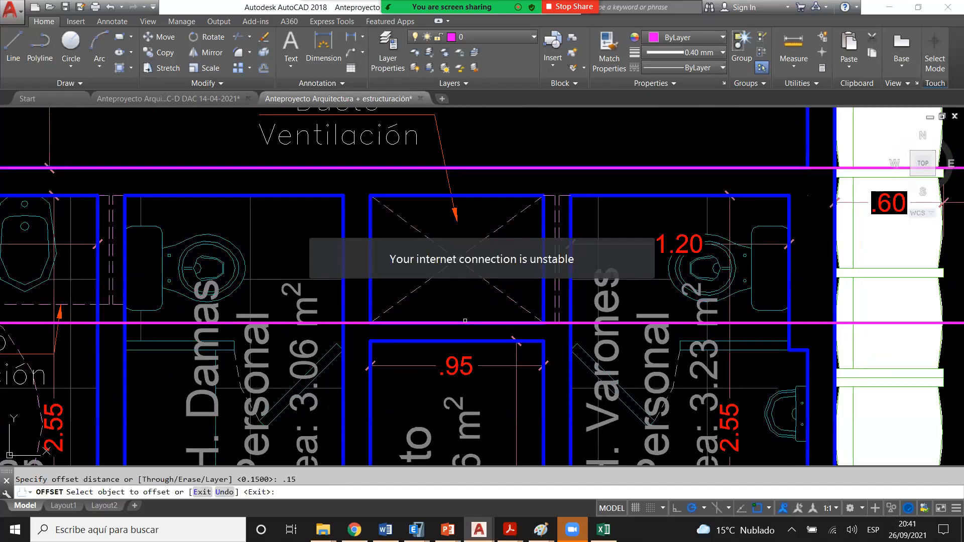
pyautogui.click(464, 322)
pyautogui.click(511, 400)
pyautogui.press('Escape')
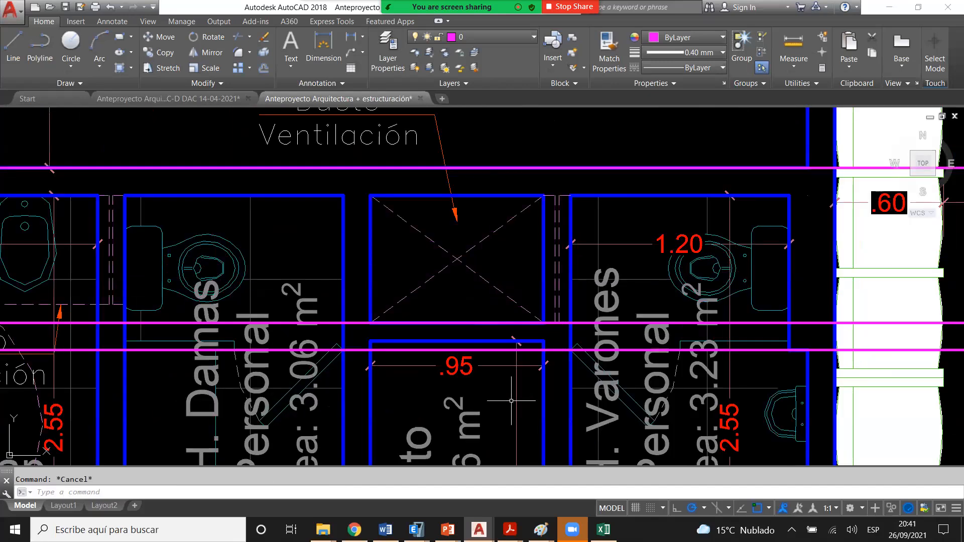
# - Delete the copied magenta line at the duct's lower edge, keeping its 0.15 offset
pyautogui.scroll(-2, 511, 401)
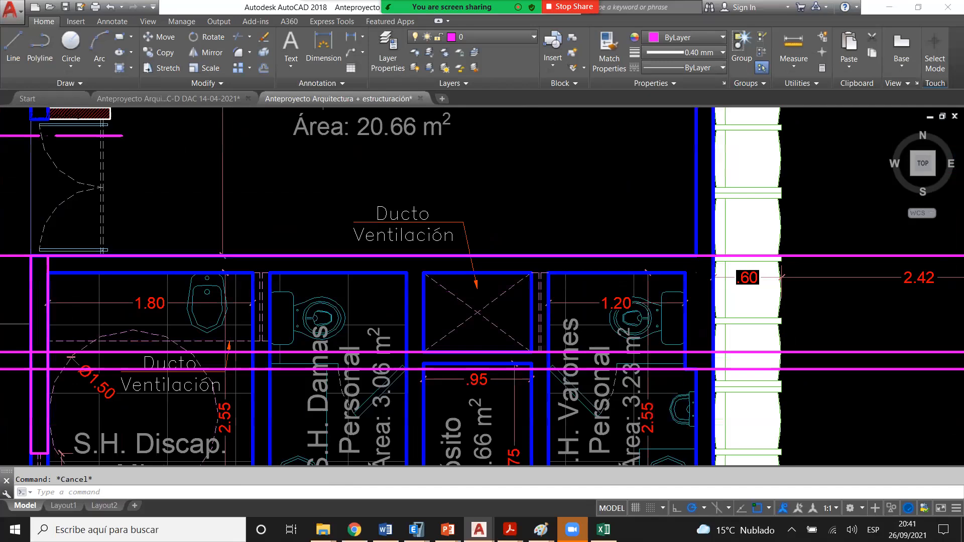
pyautogui.scroll(-2, 508, 380)
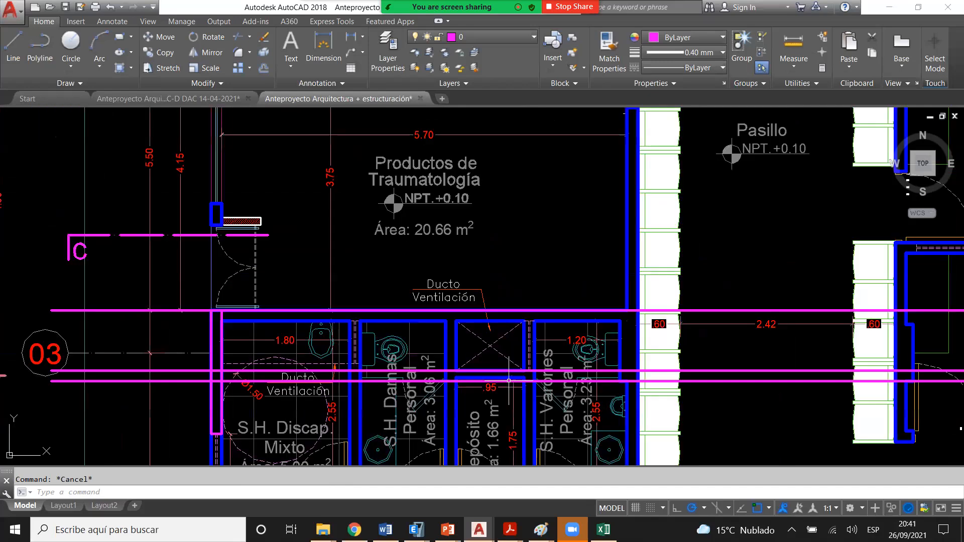
pyautogui.click(472, 370)
pyautogui.press('Delete')
pyautogui.scroll(2, 472, 370)
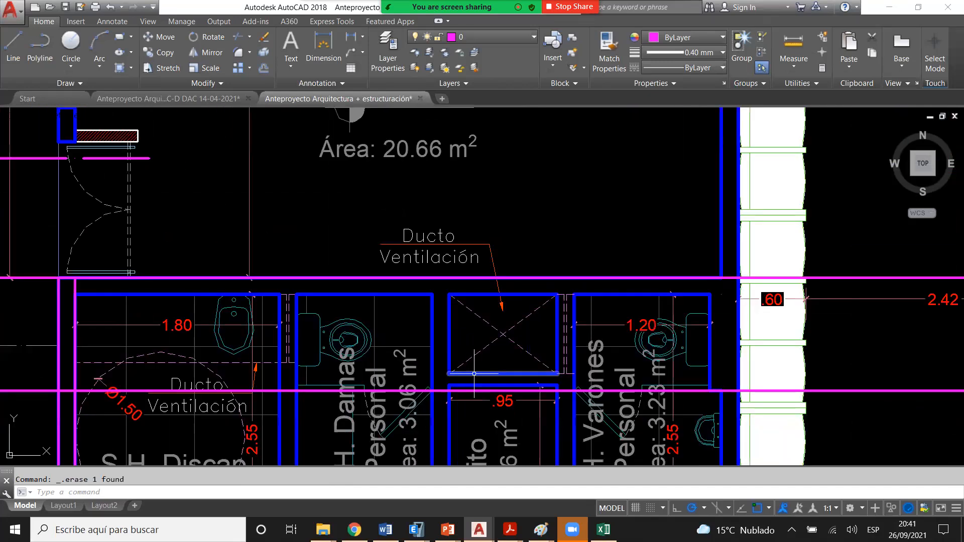
# - Stretch the lower end of the 4.15 dimension beside Productos de Traumatología down to the lower magenta line
pyautogui.scroll(-2, 530, 379)
pyautogui.click(204, 295)
pyautogui.click(208, 315)
pyautogui.click(211, 386)
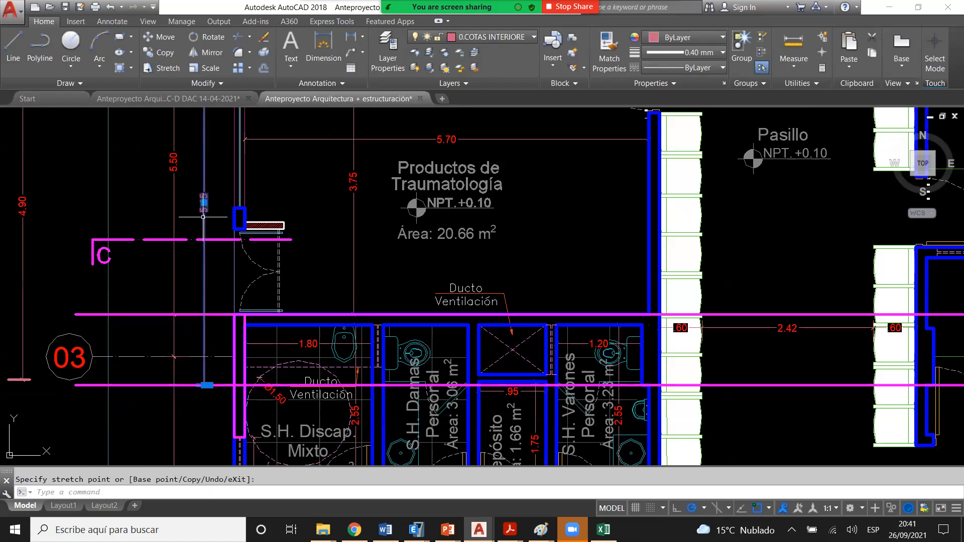
pyautogui.scroll(2, 203, 215)
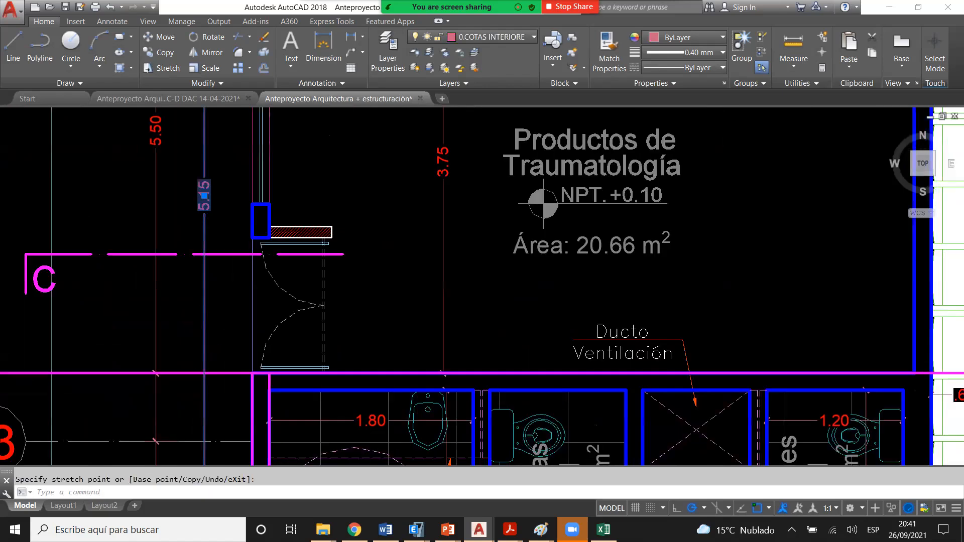
pyautogui.press('Escape')
# - Delete the upper magenta line running along the top of the restrooms
pyautogui.scroll(-4, 223, 222)
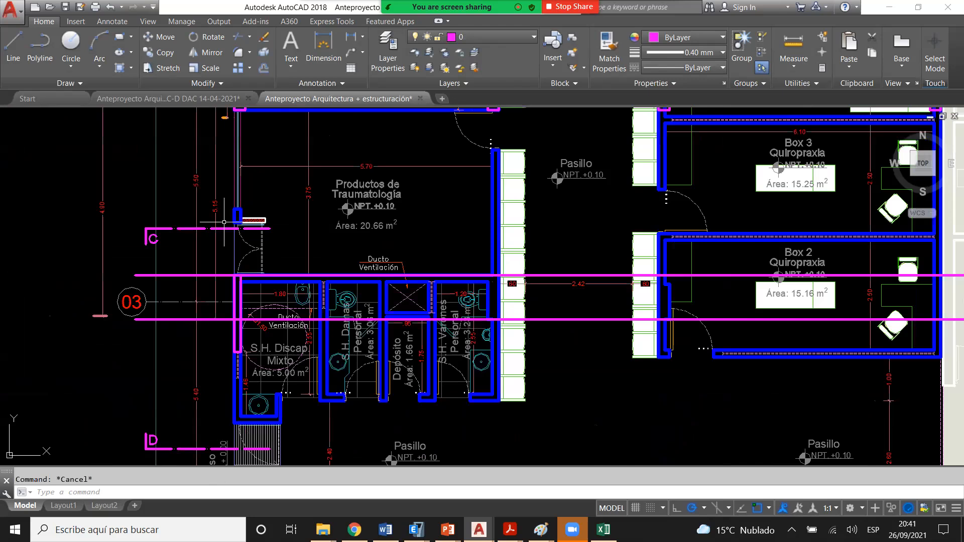
pyautogui.scroll(2, 224, 221)
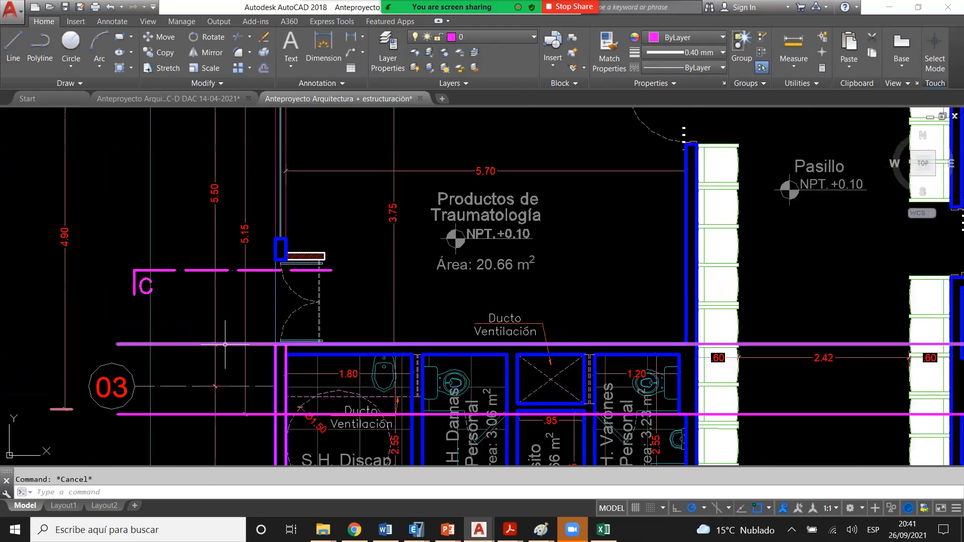
pyautogui.click(225, 345)
pyautogui.press('Delete')
# - Stretch the upper end of the 5.40 dimension between axes 03 and 04 down to the remaining magenta line
pyautogui.scroll(-4, 261, 271)
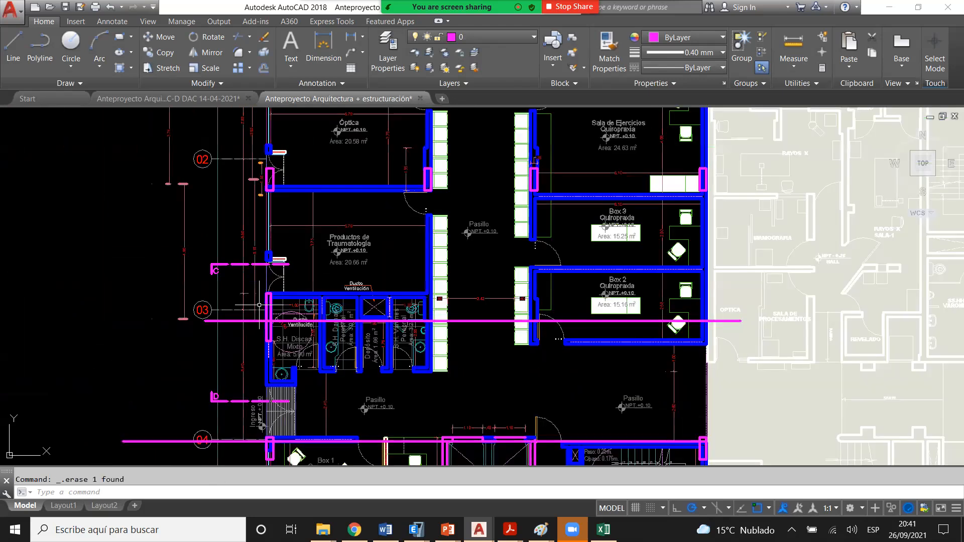
pyautogui.scroll(4, 256, 331)
pyautogui.click(254, 362)
pyautogui.click(236, 346)
pyautogui.scroll(2, 273, 234)
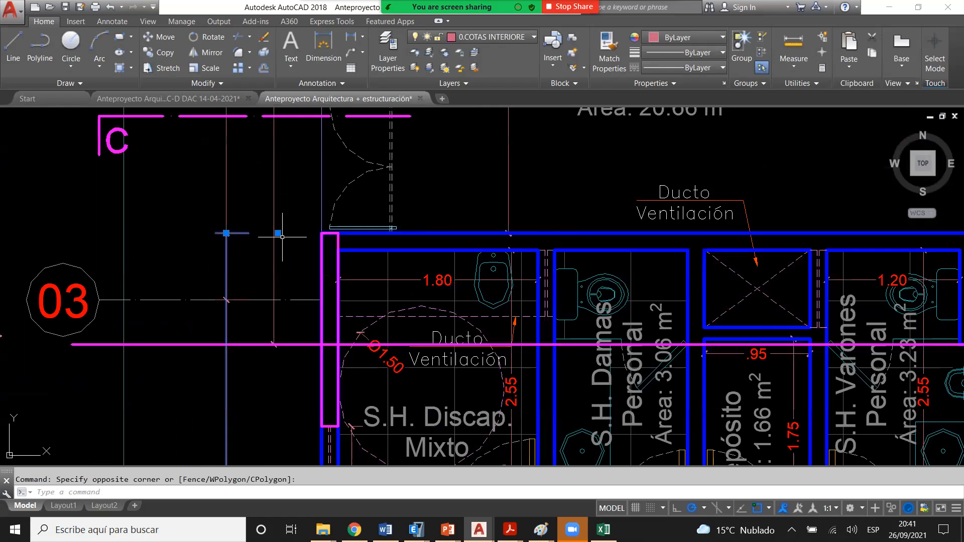
pyautogui.click(278, 233)
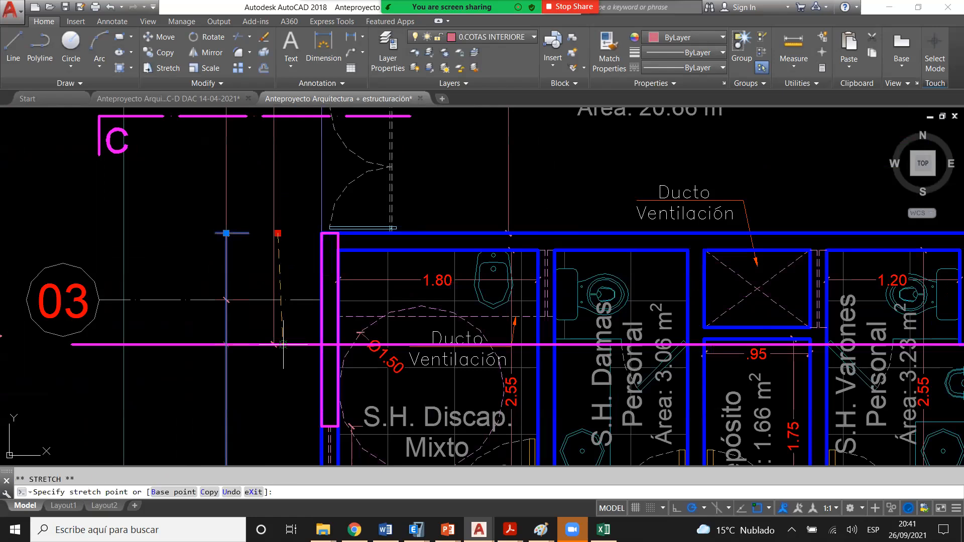
pyautogui.scroll(-6, 283, 344)
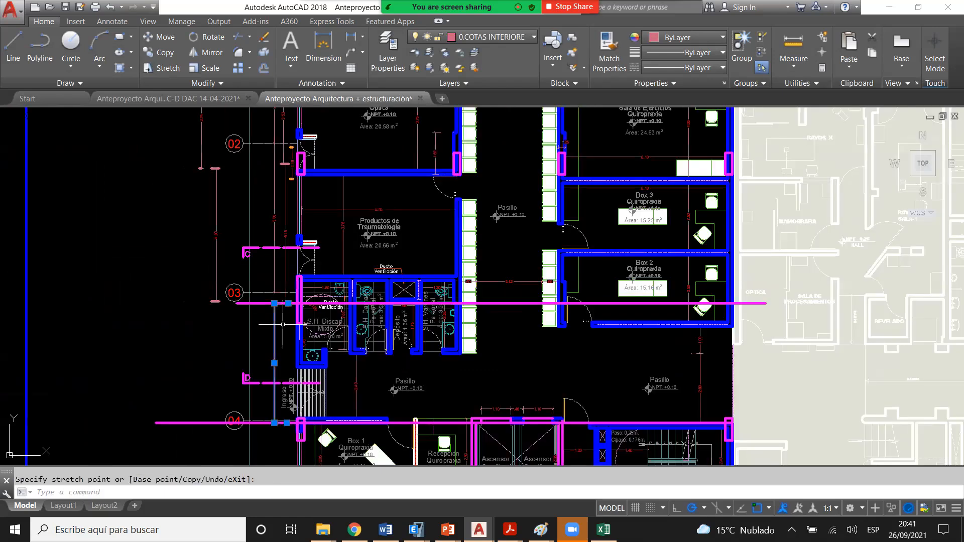
pyautogui.scroll(2, 283, 324)
pyautogui.press('Escape')
# - Examine how the magenta line near axis 03 sits against the new column, the duct and the Depósito wall
pyautogui.scroll(4, 307, 234)
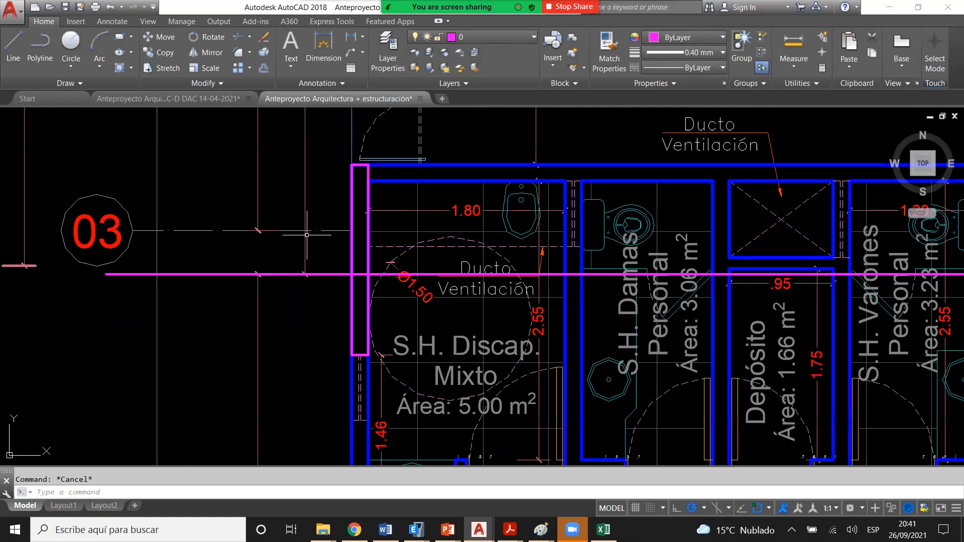
pyautogui.scroll(-2, 332, 288)
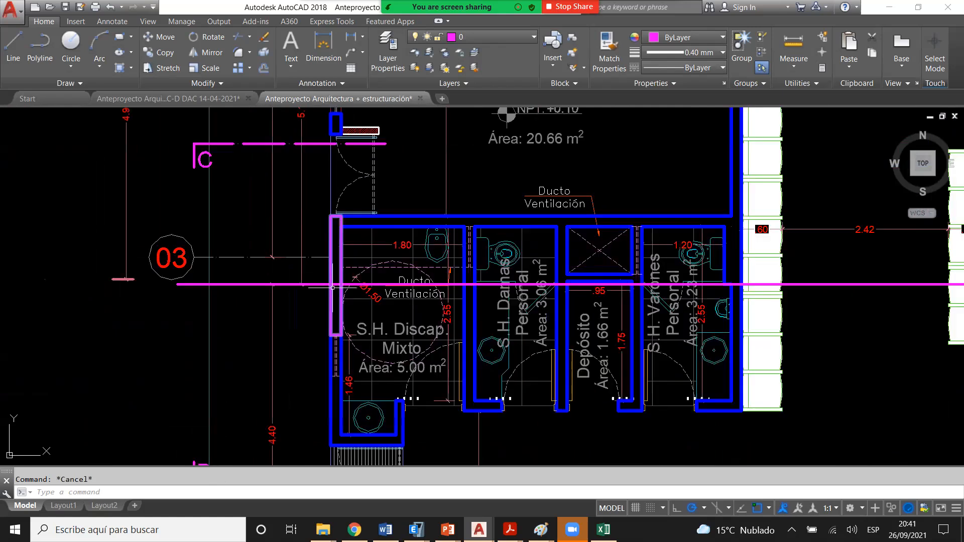
pyautogui.scroll(-2, 332, 288)
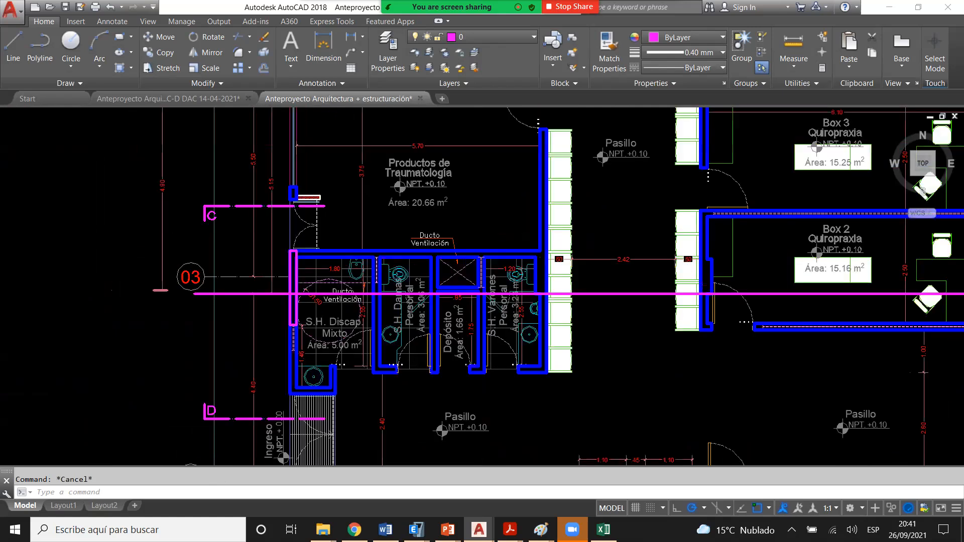
pyautogui.scroll(-2, 284, 297)
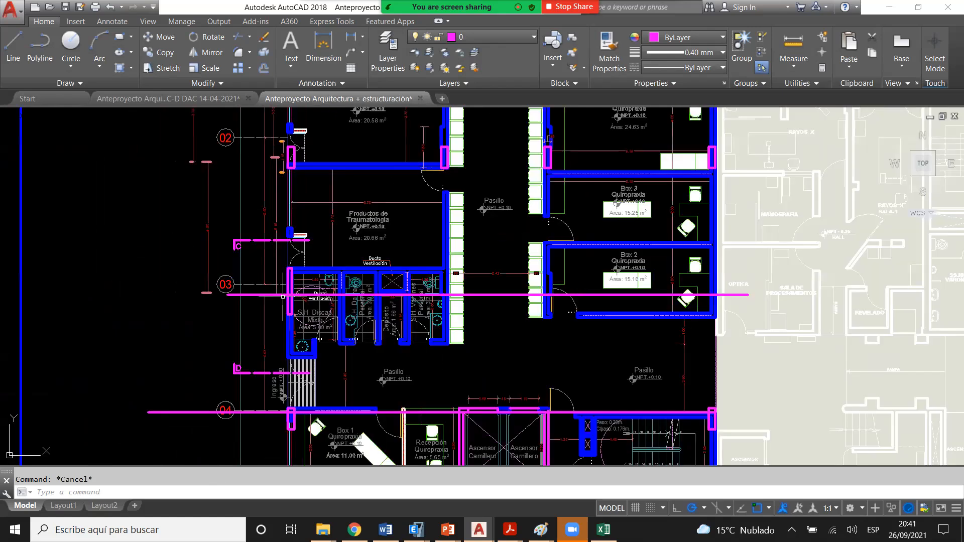
pyautogui.scroll(9, 368, 291)
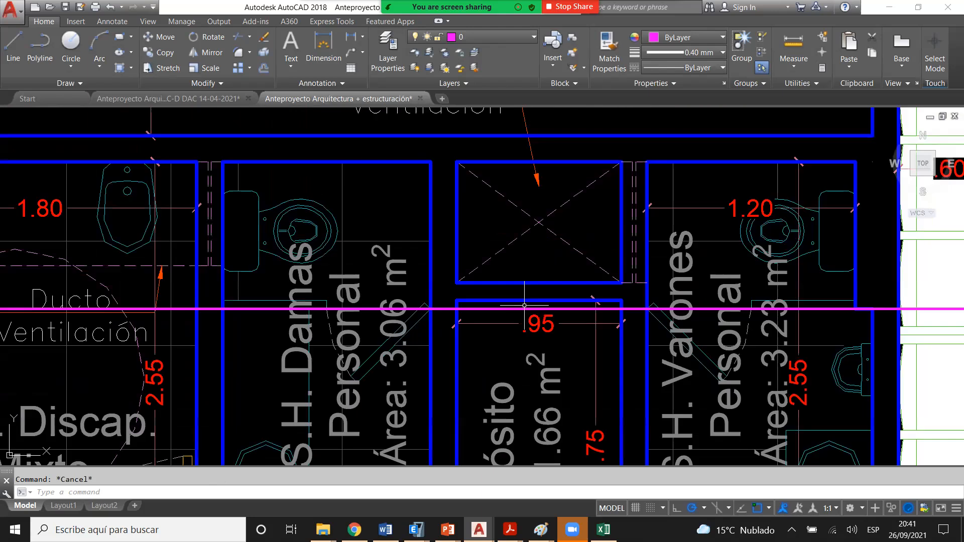
pyautogui.scroll(-4, 495, 319)
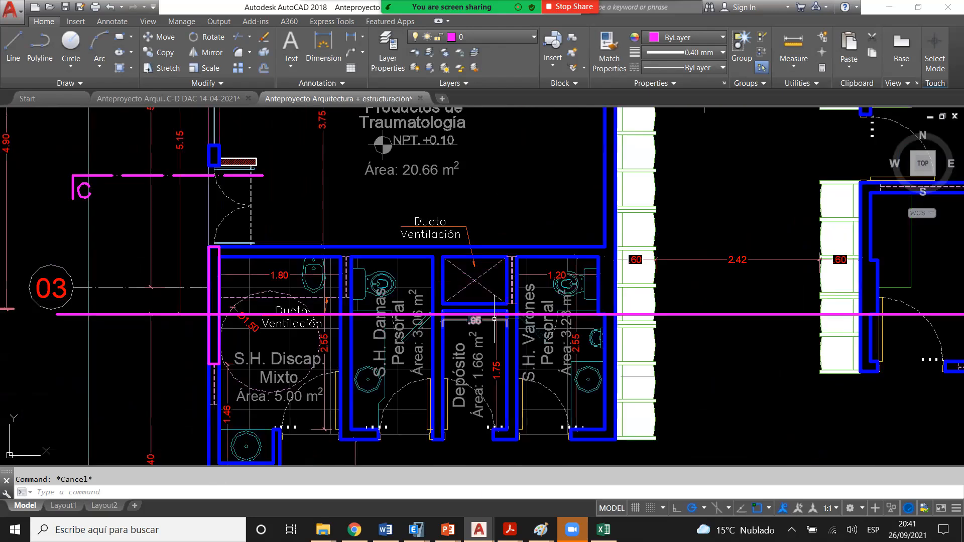
pyautogui.scroll(4, 495, 318)
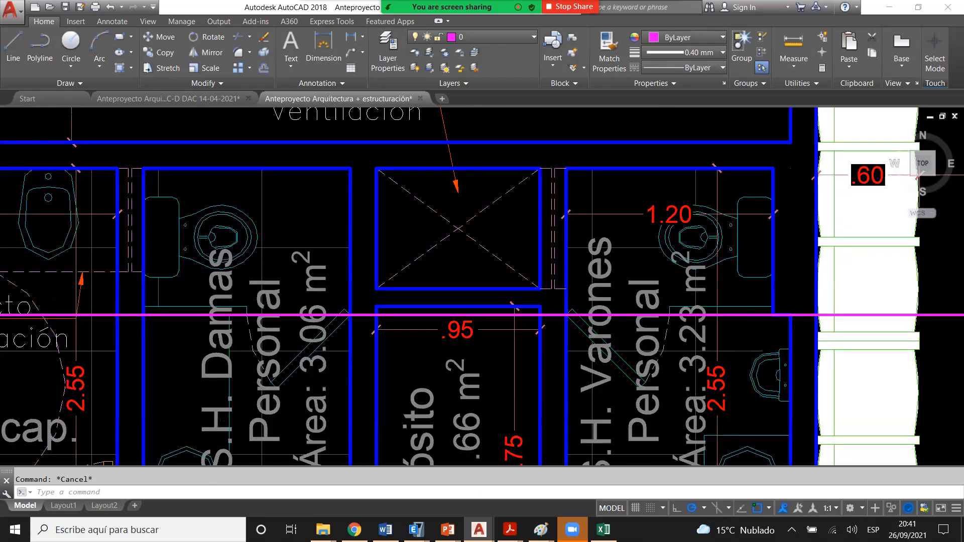
pyautogui.scroll(2, 470, 306)
pyautogui.click(508, 295)
pyautogui.click(493, 323)
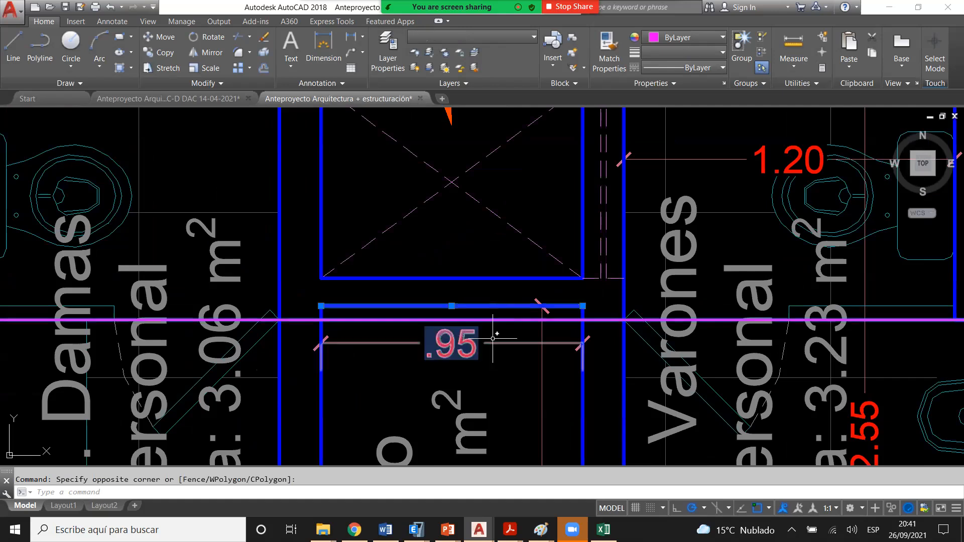
pyautogui.scroll(-4, 475, 319)
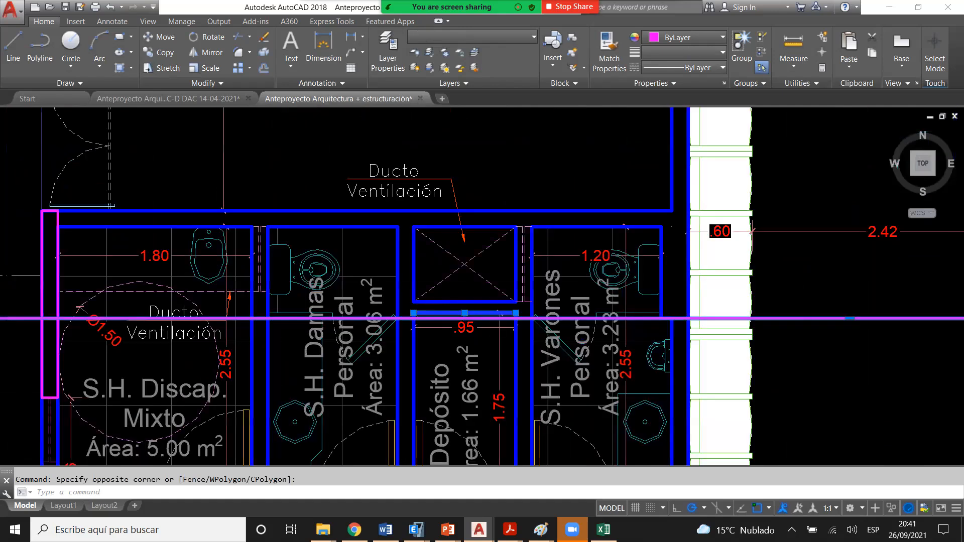
pyautogui.press('Escape')
pyautogui.scroll(-2, 474, 318)
pyautogui.scroll(2, 381, 319)
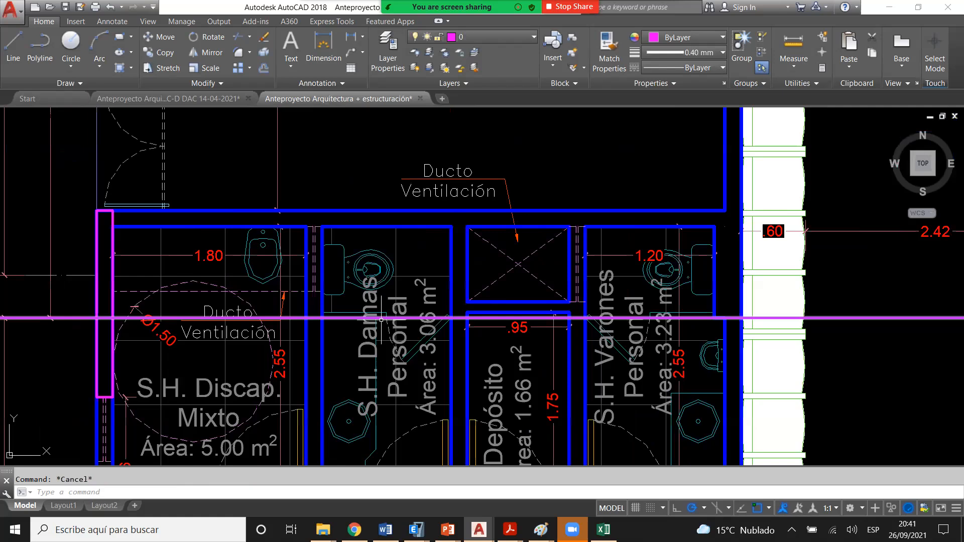
pyautogui.scroll(-2, 381, 320)
pyautogui.click(209, 318)
pyautogui.press('Escape')
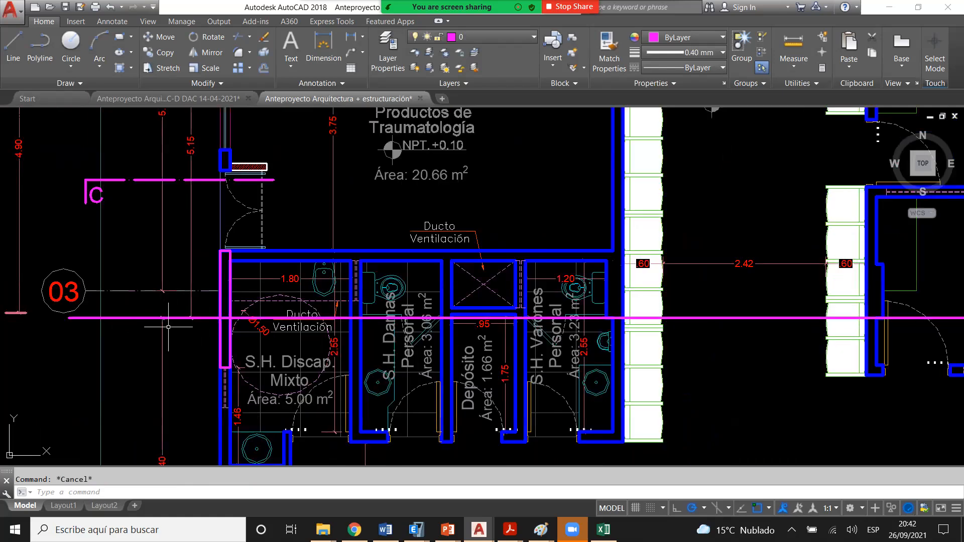
# - Offset the magenta line near axis 03 once to each side across the restrooms
pyautogui.write('o')
pyautogui.press('Return')
pyautogui.press('Return')
pyautogui.click(162, 322)
pyautogui.click(146, 319)
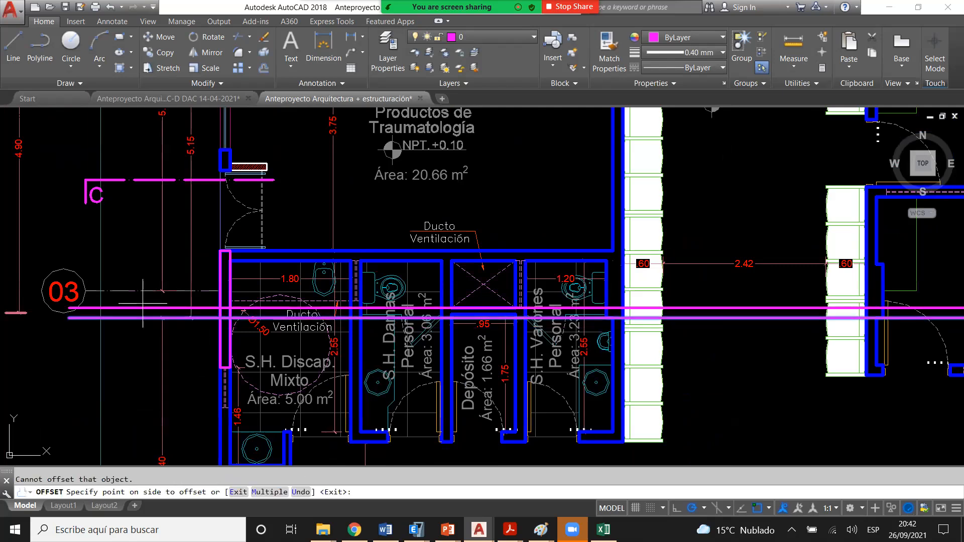
pyautogui.click(144, 318)
pyautogui.click(144, 318)
pyautogui.click(161, 347)
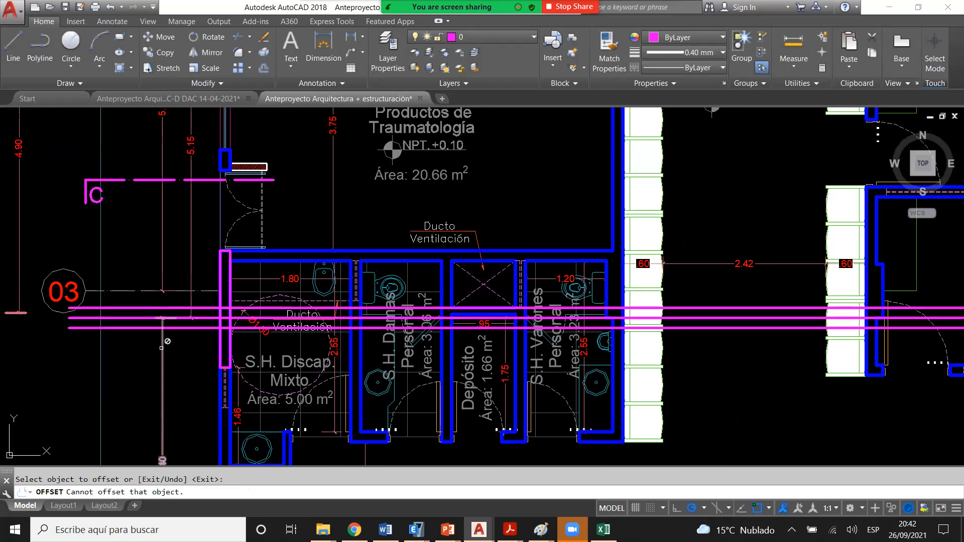
pyautogui.press('Escape')
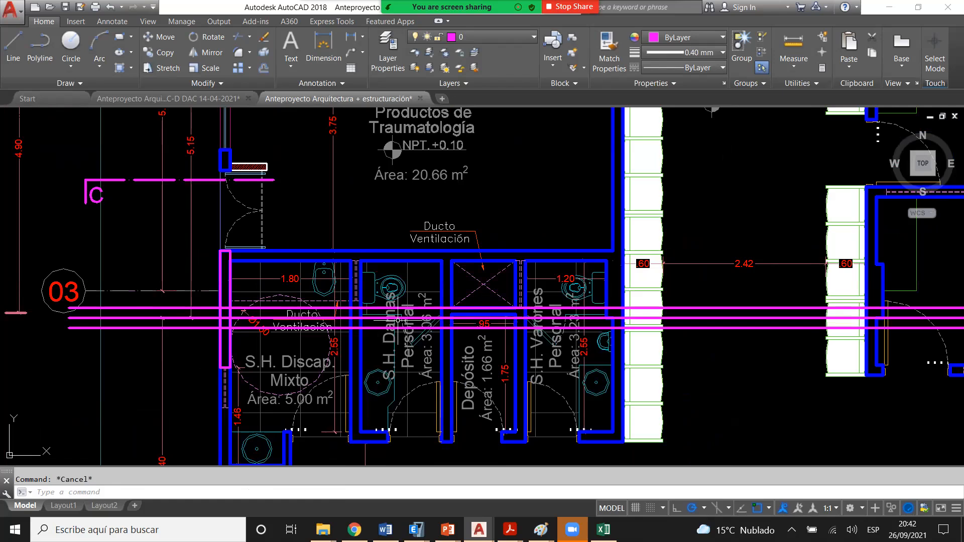
# - Try a circle of radius 0.1 centred on the drain of the S.H. Damas toilet
pyautogui.scroll(2, 397, 320)
pyautogui.scroll(4, 396, 270)
pyautogui.write('c')
pyautogui.press('Return')
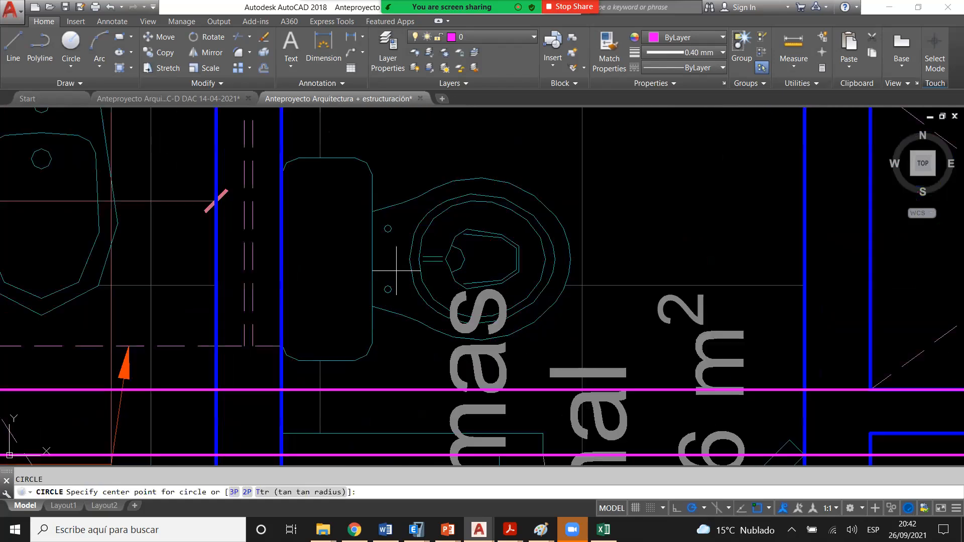
pyautogui.click(447, 259)
pyautogui.write('.')
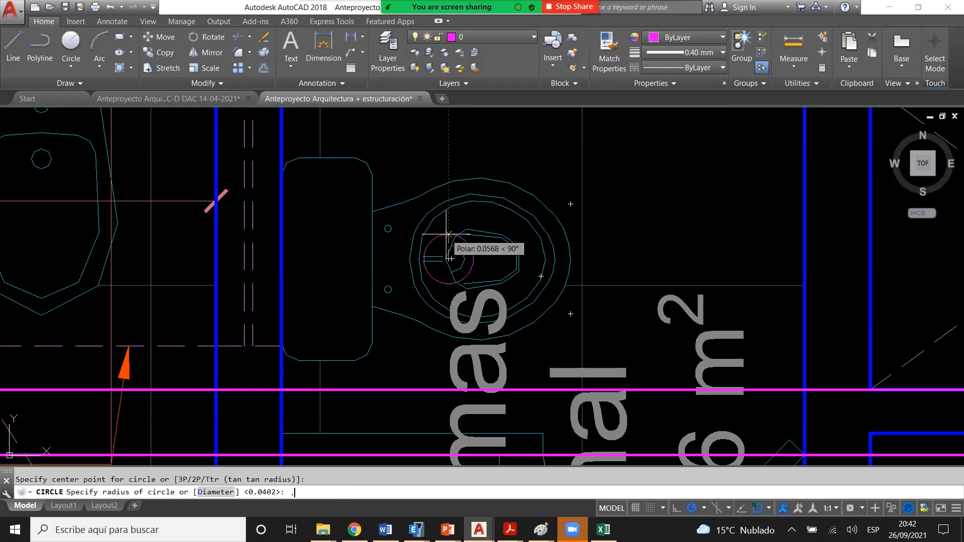
pyautogui.write('1')
pyautogui.press('Return')
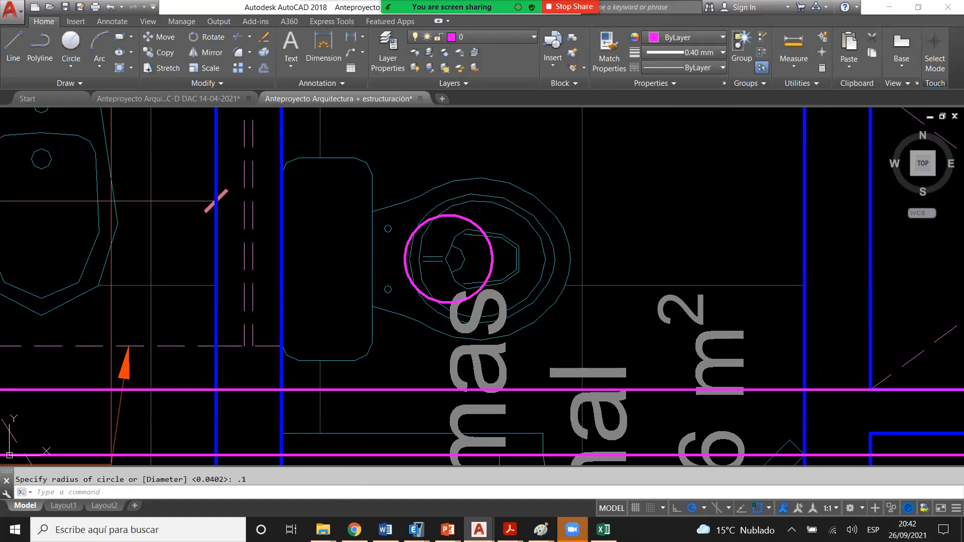
pyautogui.hotkey('ctrl', 'z')
# - Draw a circle of radius 0.05 centred on the drain of the S.H. Damas toilet
pyautogui.scroll(6, 386, 273)
pyautogui.write('c')
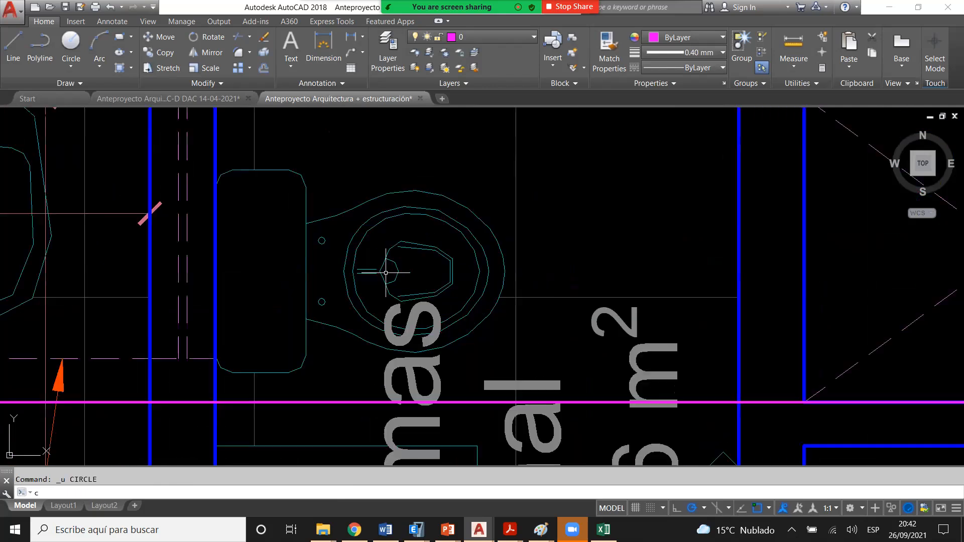
pyautogui.press('Return')
pyautogui.scroll(4, 386, 272)
pyautogui.click(369, 265)
pyautogui.write('.05')
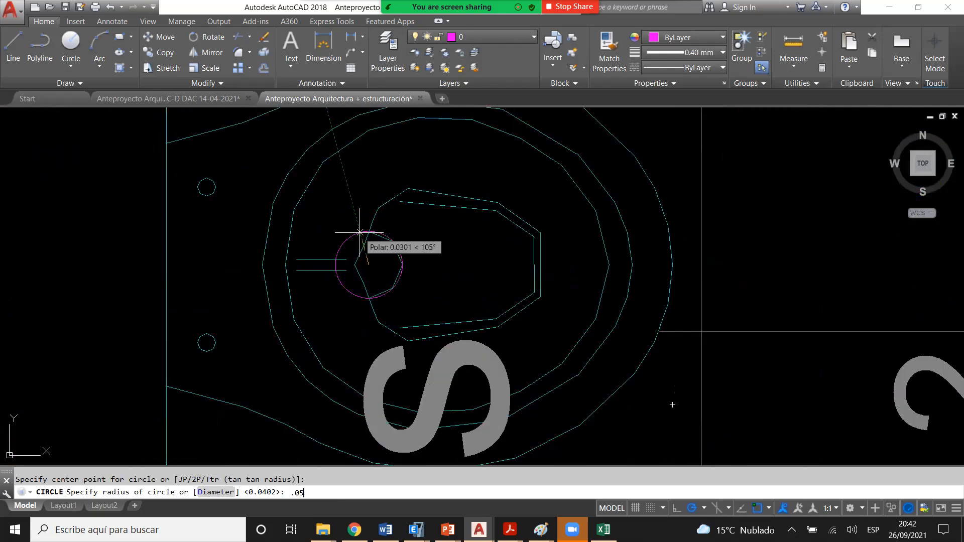
pyautogui.press('Return')
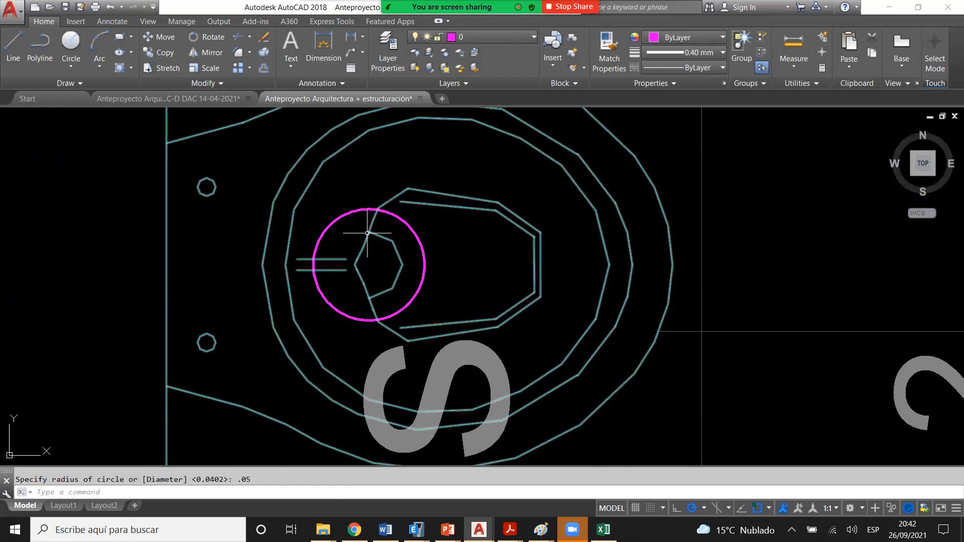
pyautogui.press('Escape')
# - Examine how the S.H. Damas drain circle sits relative to the three magenta lines and the ventilation duct
pyautogui.scroll(-5, 367, 233)
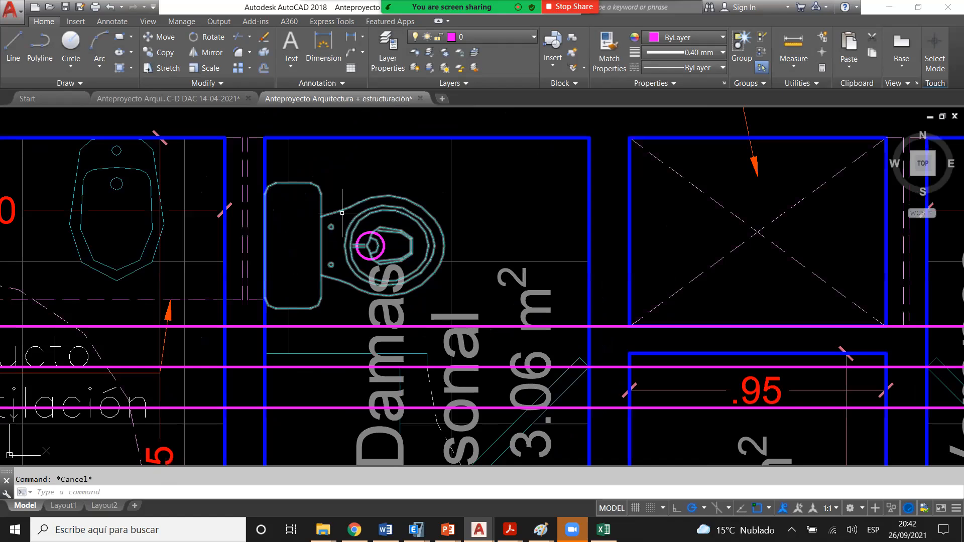
pyautogui.scroll(-2, 361, 222)
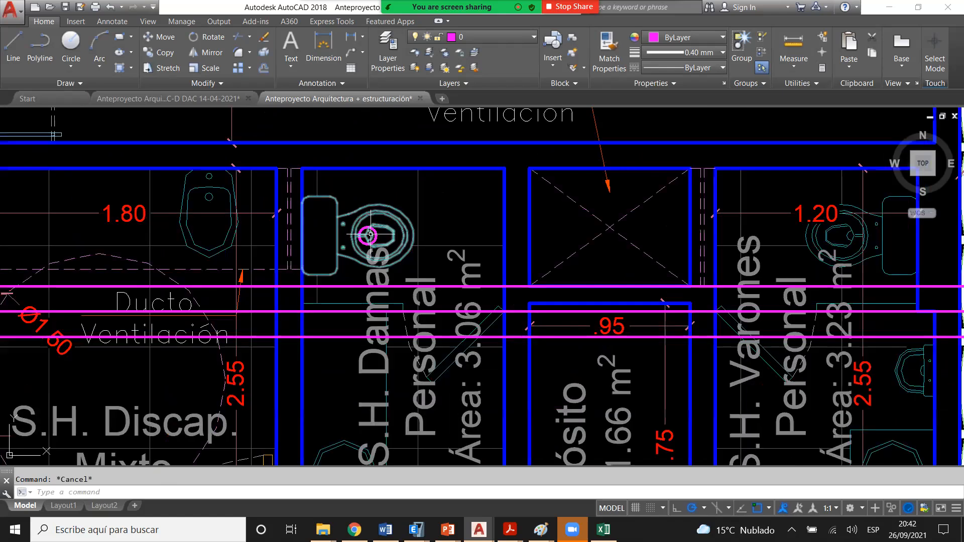
pyautogui.scroll(-2, 370, 235)
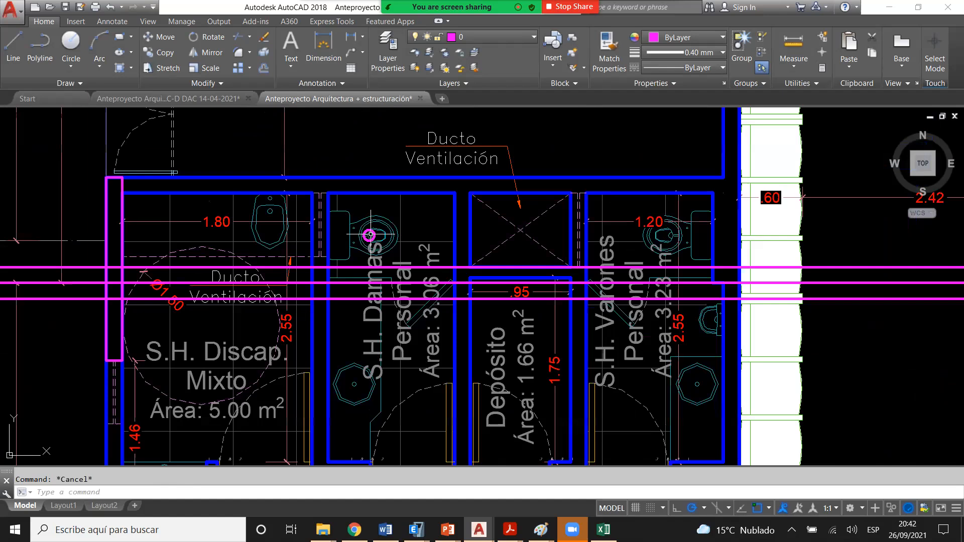
pyautogui.scroll(2, 369, 234)
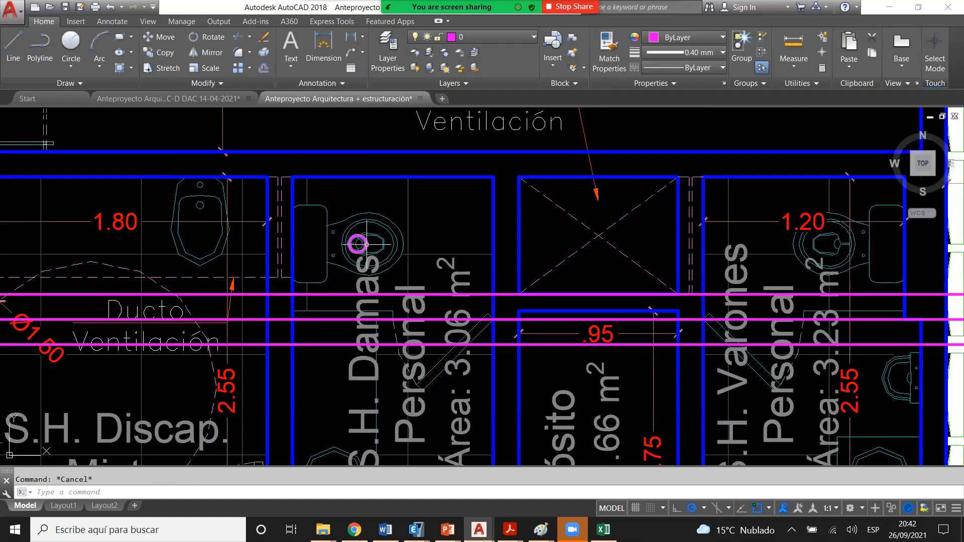
pyautogui.click(367, 244)
pyautogui.press('Escape')
pyautogui.scroll(-2, 378, 246)
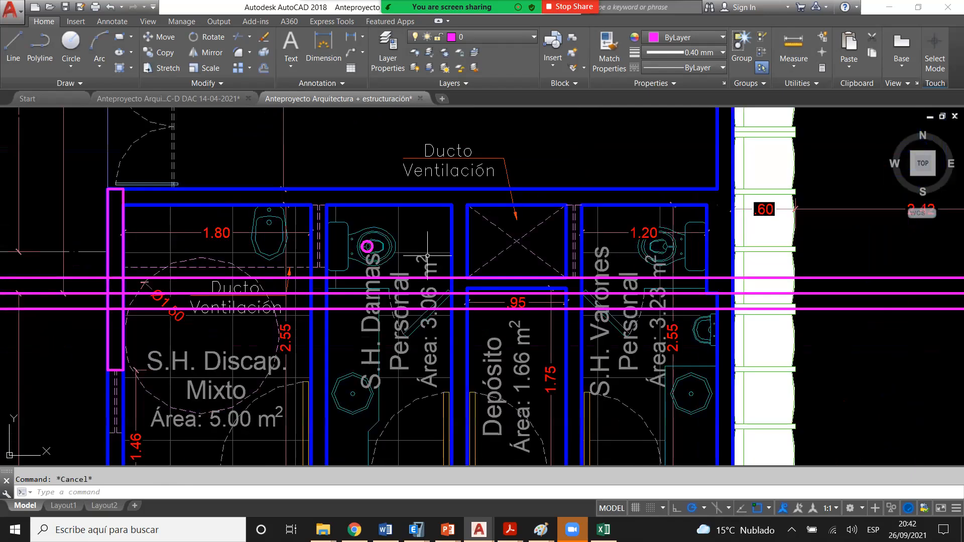
pyautogui.scroll(-2, 428, 322)
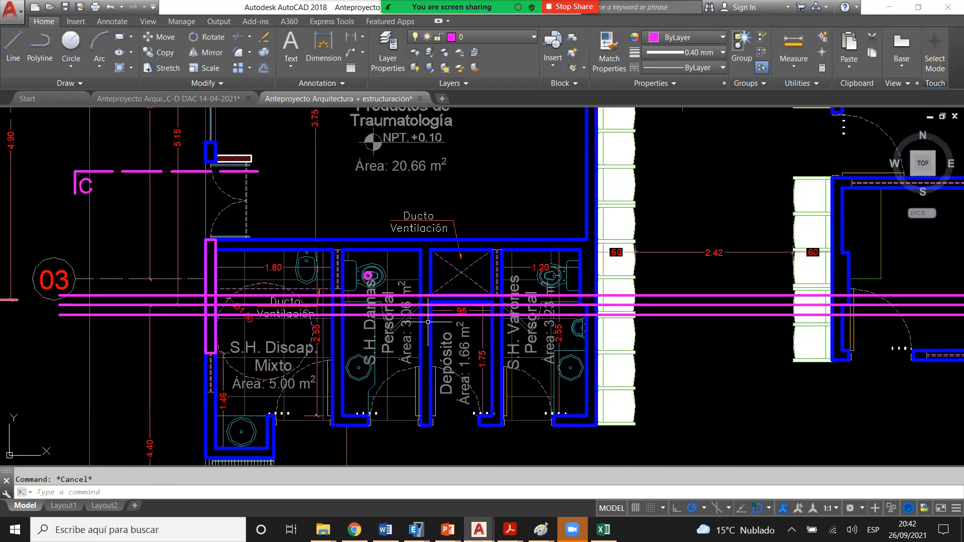
pyautogui.scroll(5, 376, 276)
pyautogui.click(341, 274)
pyautogui.write('c')
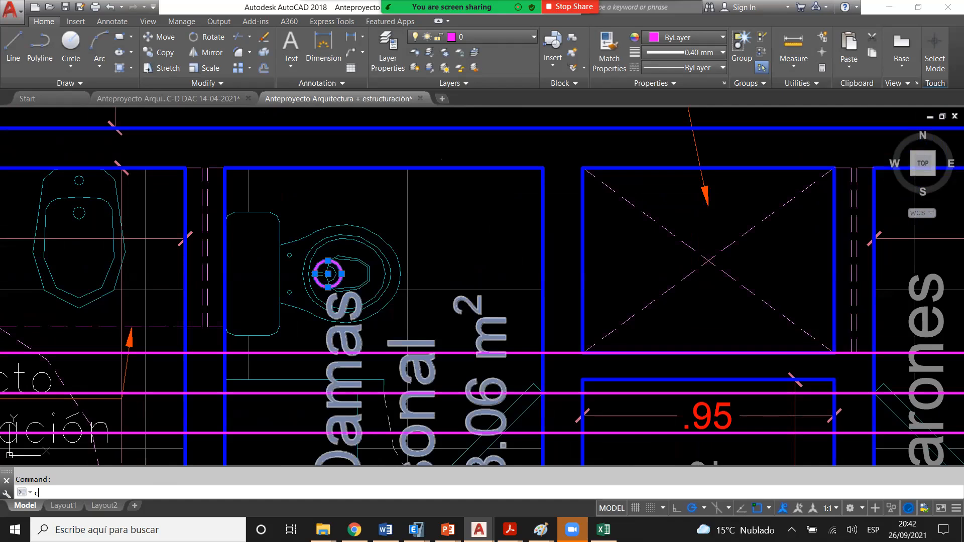
pyautogui.press('space')
pyautogui.click(327, 274)
pyautogui.press('Escape')
pyautogui.press('Escape')
# - Draw a horizontal polyline from the centre of the S.H. Damas drain circle into the ventilation duct
pyautogui.write('pl')
pyautogui.press('space')
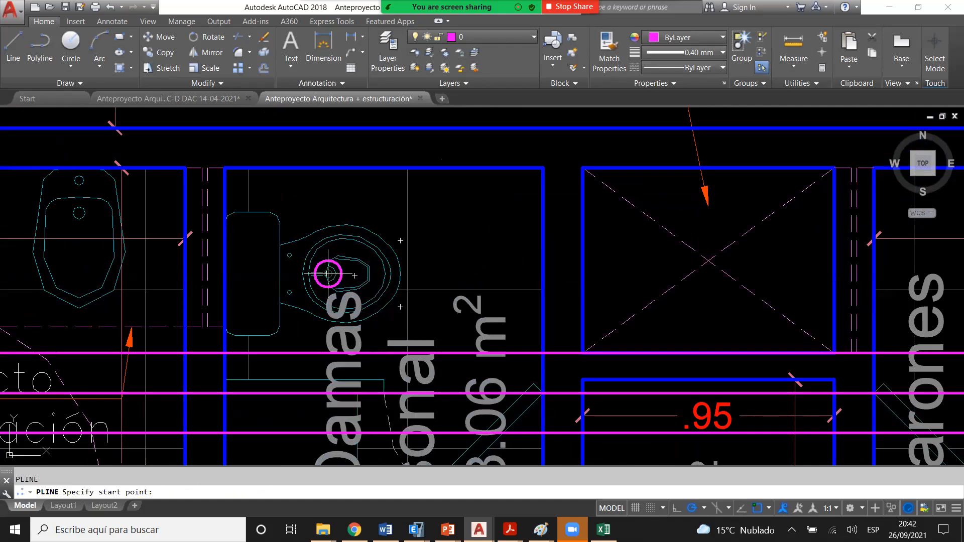
pyautogui.click(328, 274)
pyautogui.click(596, 274)
pyautogui.press('Escape')
# - Delete the horizontal polyline between the S.H. Damas toilet drain and the ventilation duct
pyautogui.scroll(-5, 597, 274)
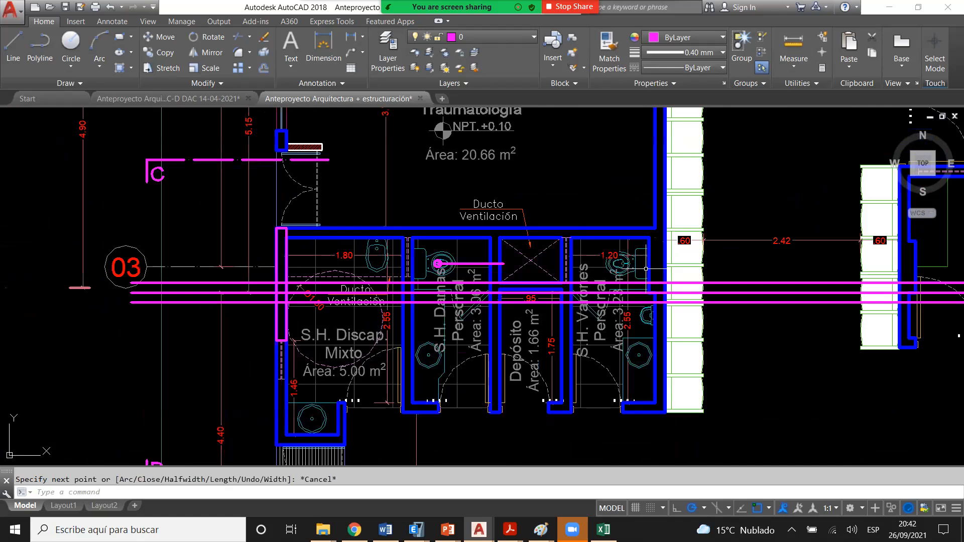
pyautogui.scroll(4, 544, 266)
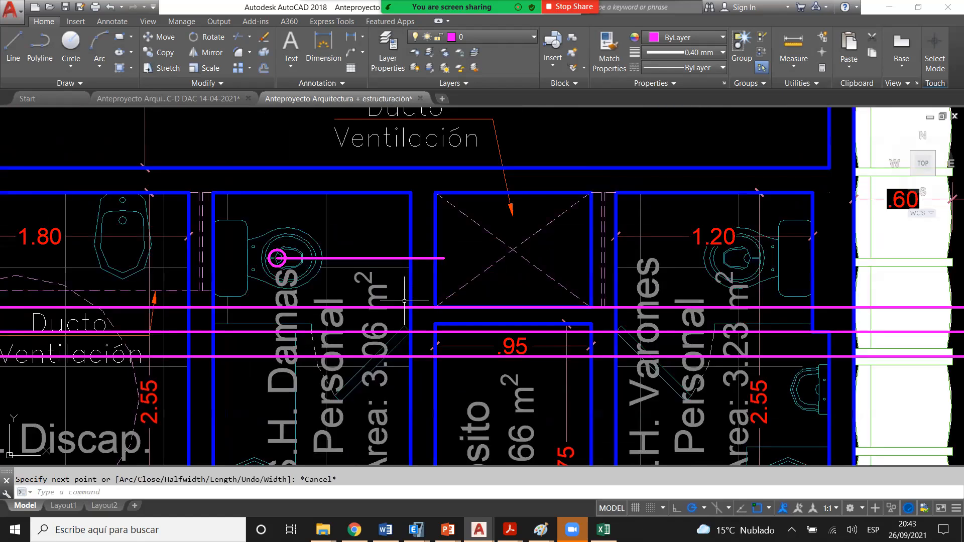
pyautogui.scroll(-3, 404, 301)
pyautogui.scroll(3, 352, 411)
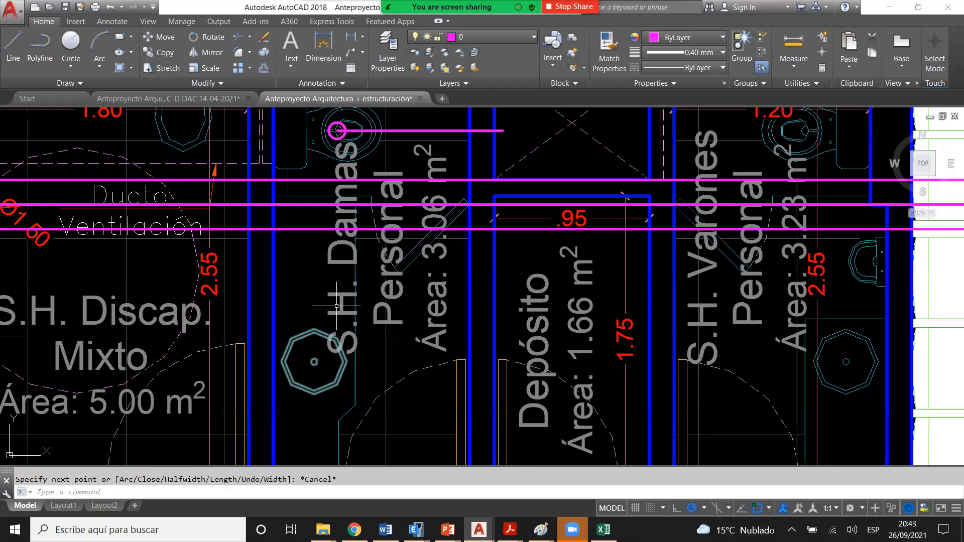
pyautogui.scroll(-3, 337, 305)
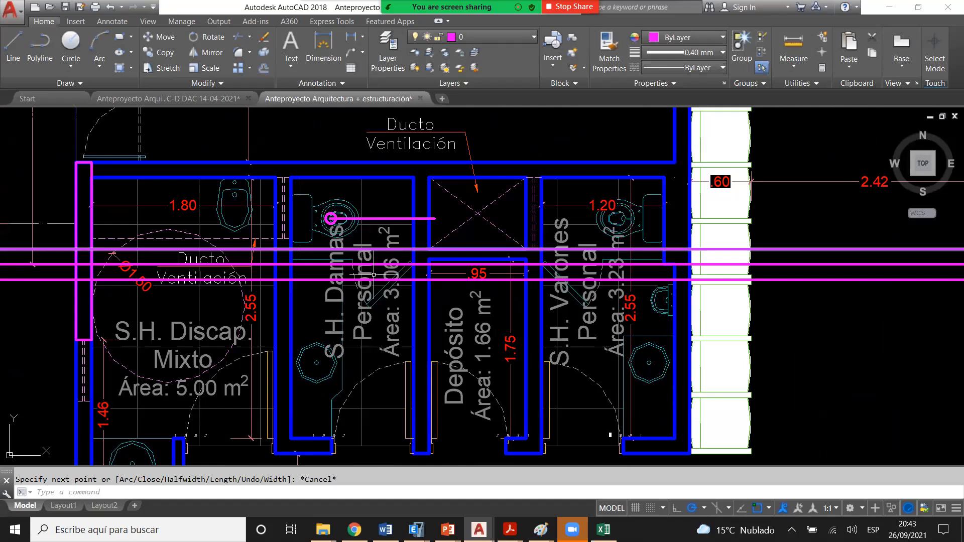
pyautogui.click(388, 218)
pyautogui.press('Delete')
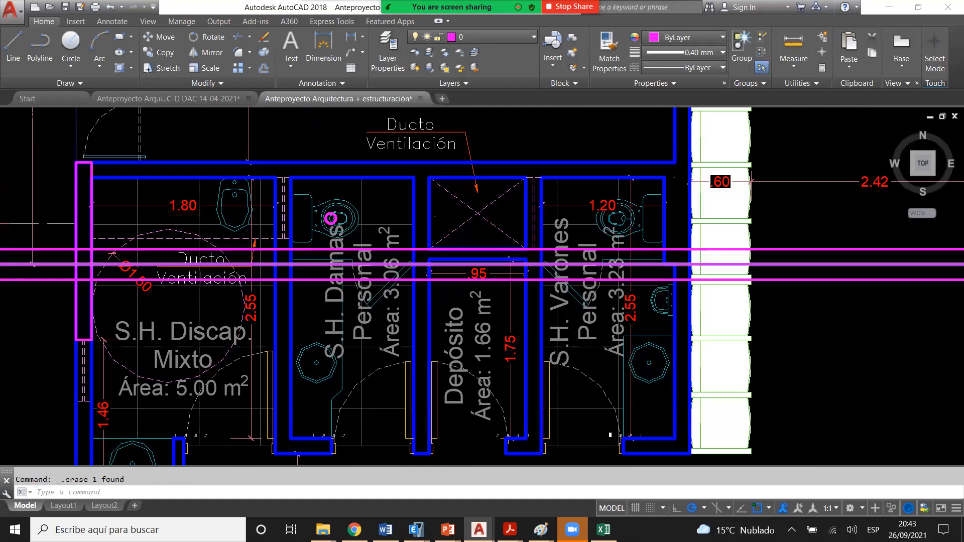
# - Examine how the three parallel magenta lines cross the restrooms, the toilet drain and the duct walls
pyautogui.scroll(-2, 330, 218)
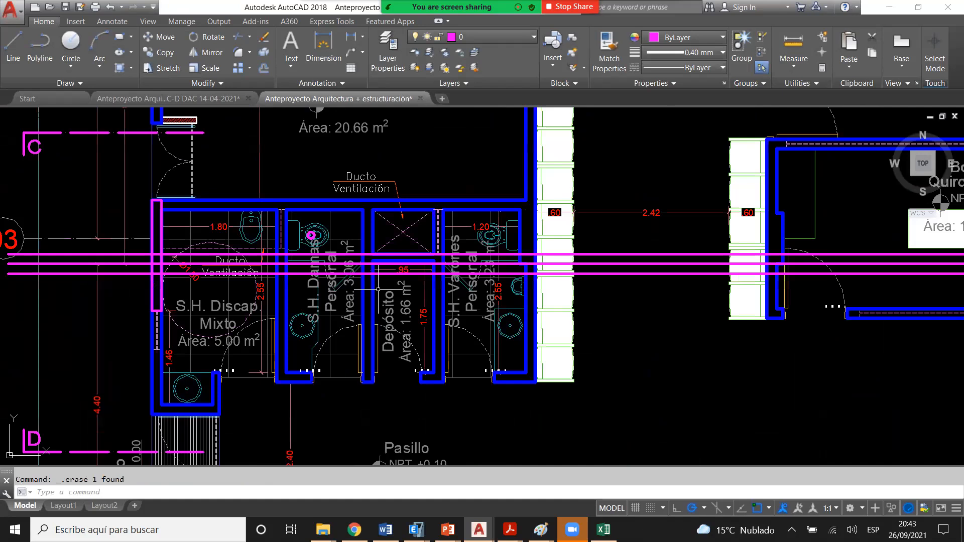
pyautogui.moveTo(330, 268); pyautogui.dragTo(366, 268, button='middle')
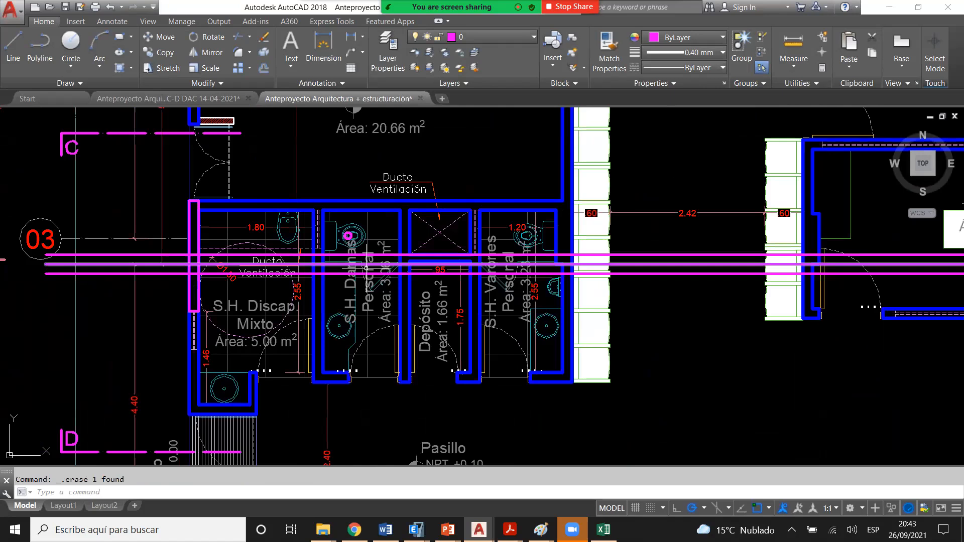
pyautogui.scroll(2, 366, 268)
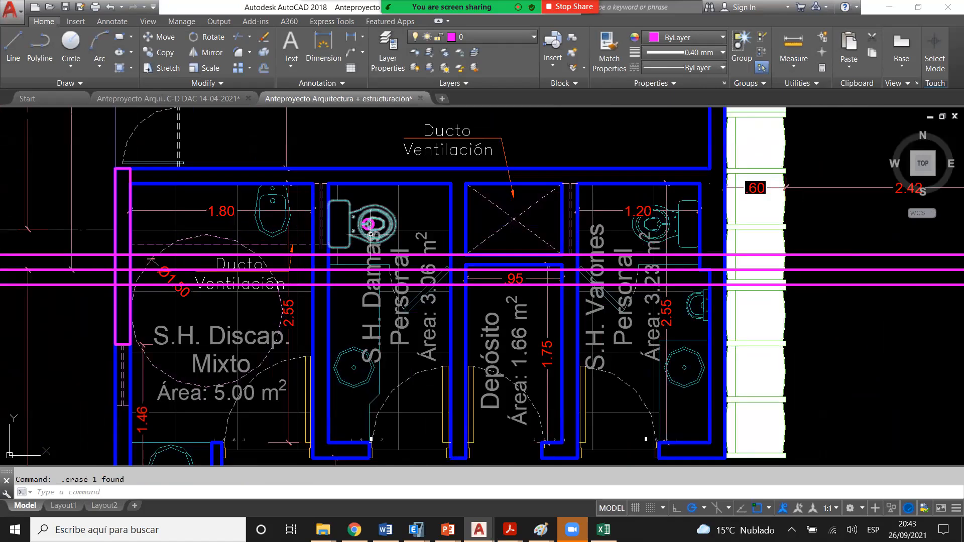
pyautogui.scroll(-2, 392, 271)
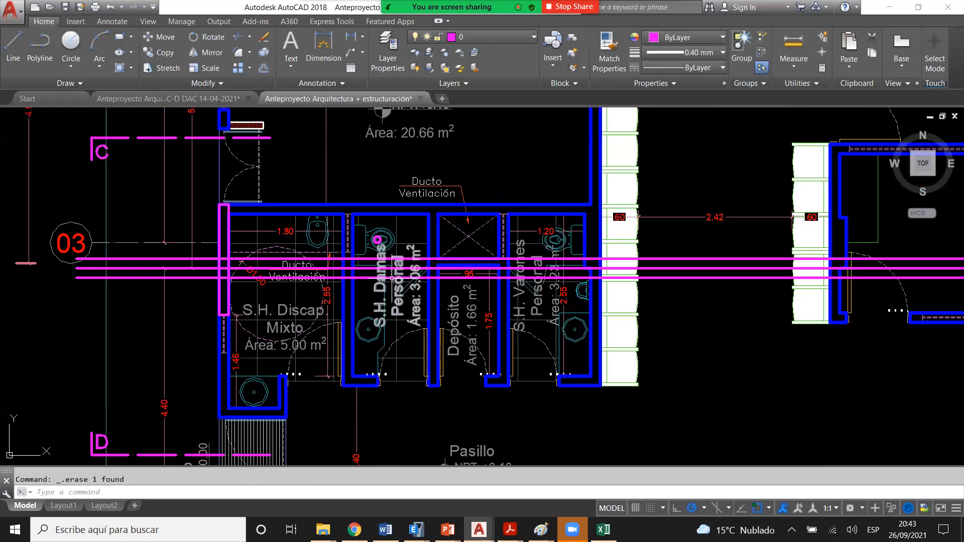
pyautogui.scroll(2, 392, 278)
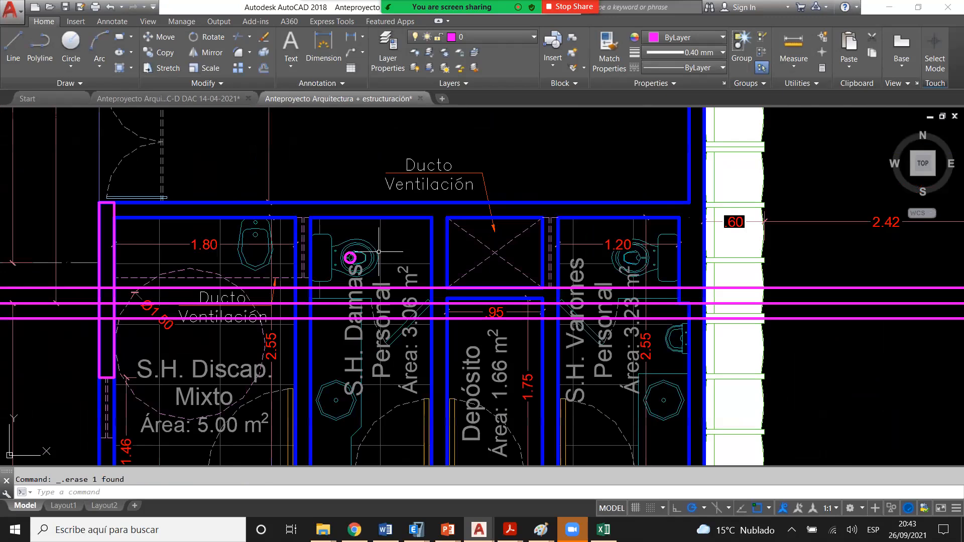
pyautogui.scroll(2, 340, 226)
pyautogui.moveTo(377, 321); pyautogui.dragTo(384, 274, button='middle')
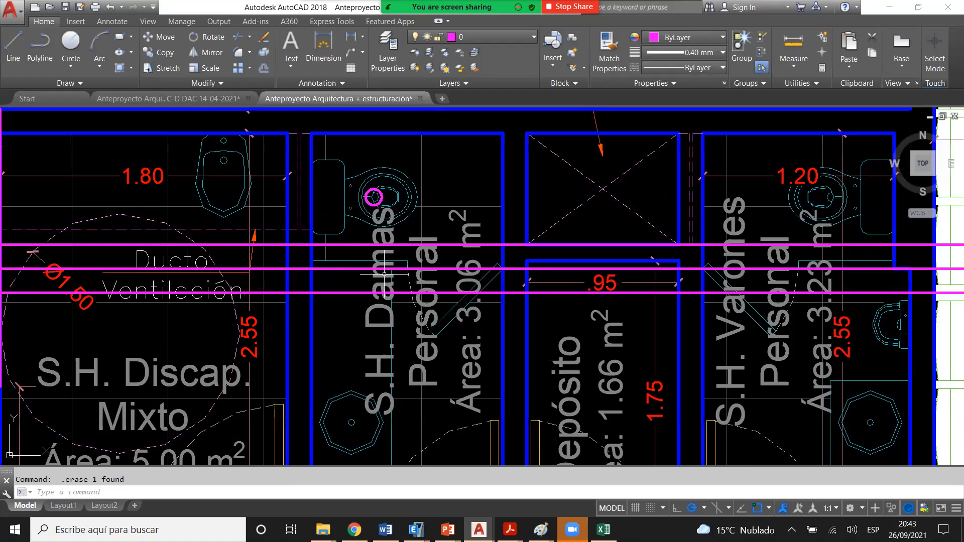
pyautogui.scroll(-2, 728, 238)
# - Delete the two offset magenta lines on either side of the central line near axis 03
pyautogui.click(130, 231)
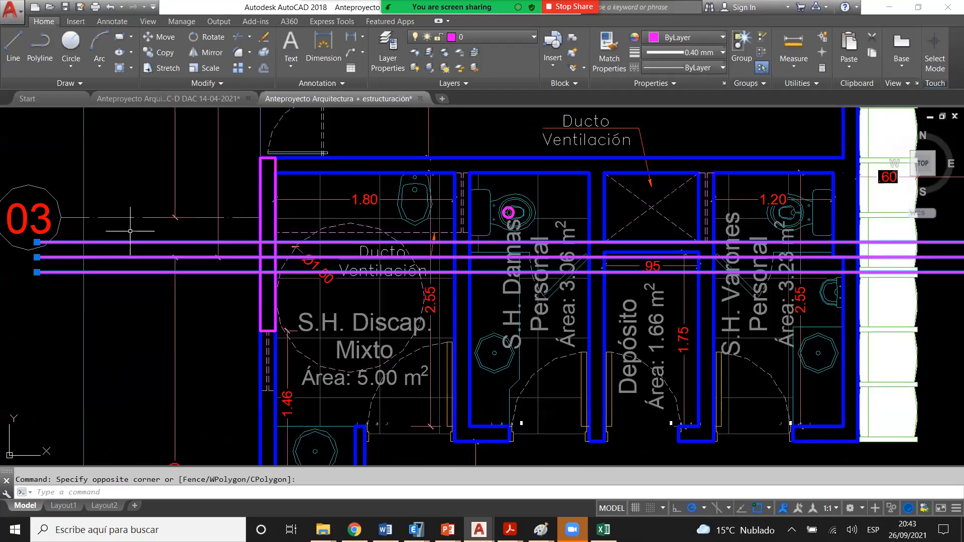
pyautogui.press('Delete')
pyautogui.scroll(-2, 250, 254)
pyautogui.click(175, 243)
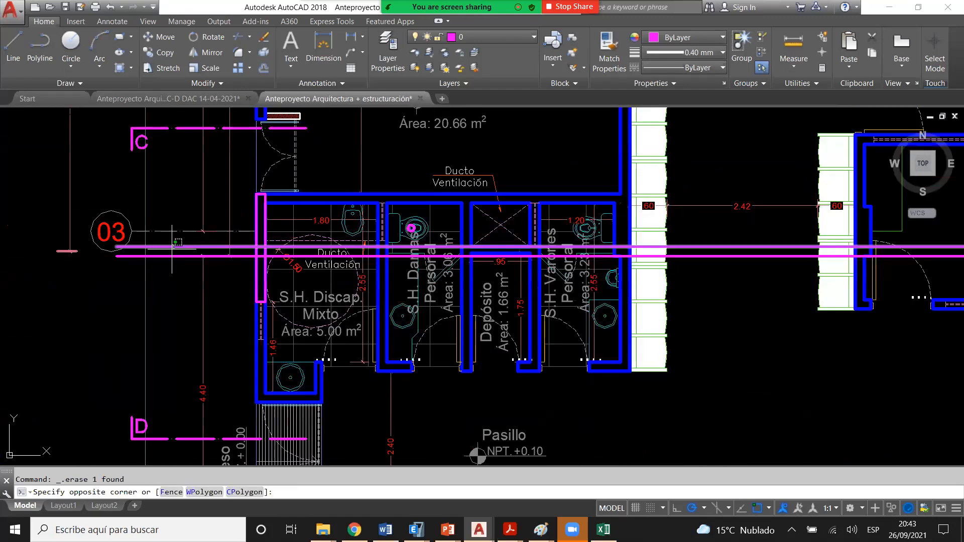
pyautogui.scroll(-2, 236, 275)
pyautogui.press('Escape')
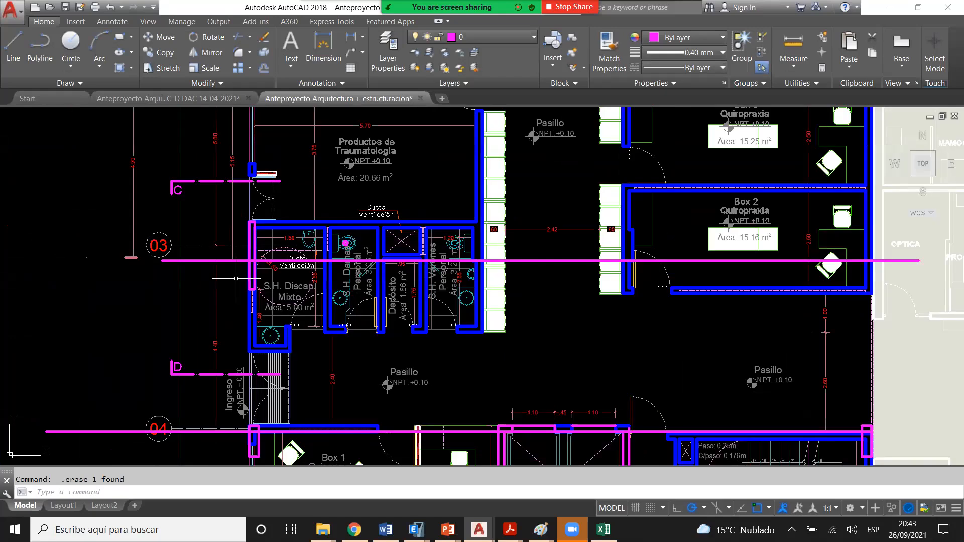
pyautogui.scroll(2, 236, 278)
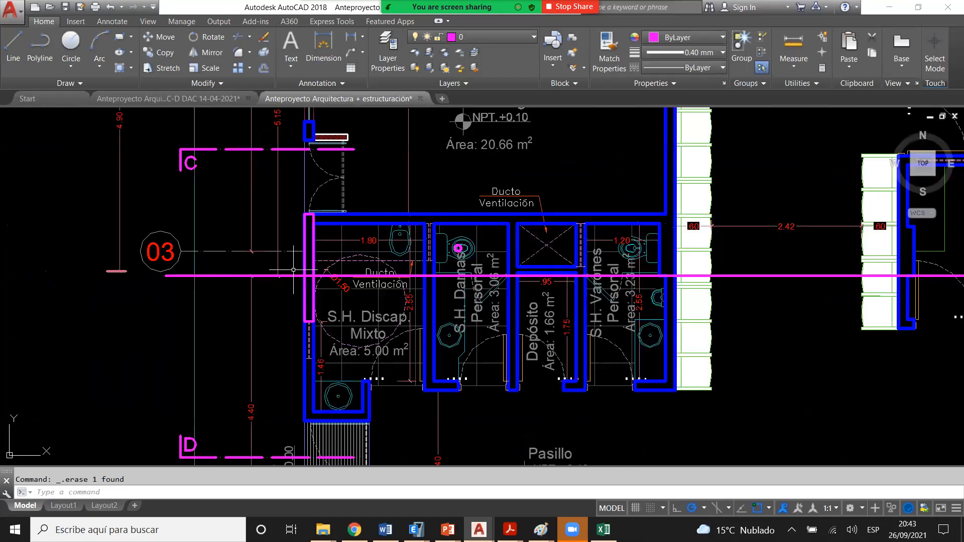
pyautogui.scroll(4, 301, 246)
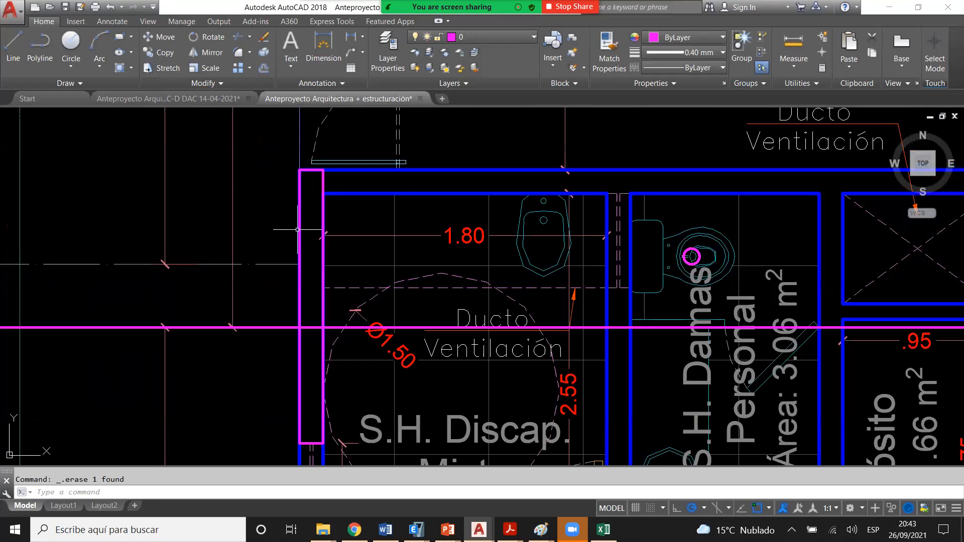
pyautogui.scroll(-8, 298, 230)
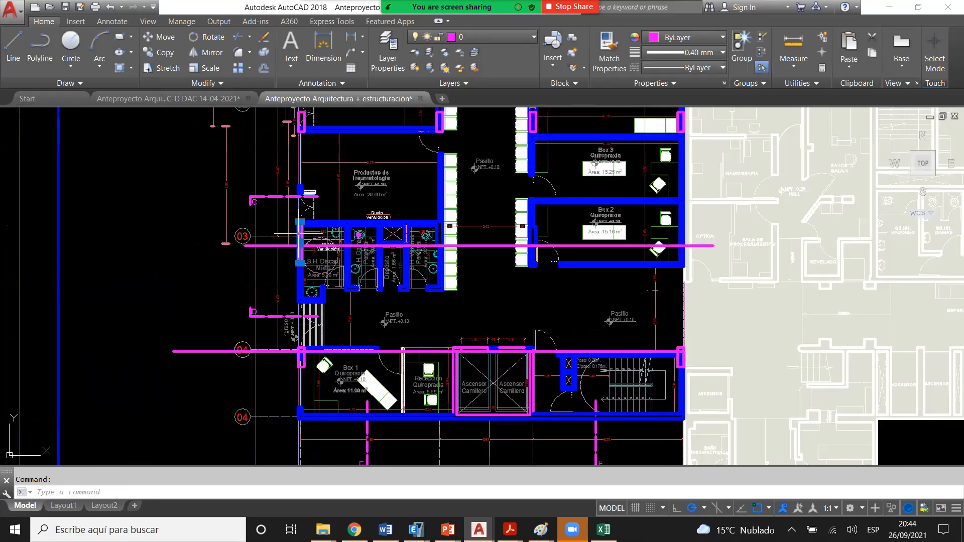
pyautogui.press('Escape')
pyautogui.scroll(6, 453, 237)
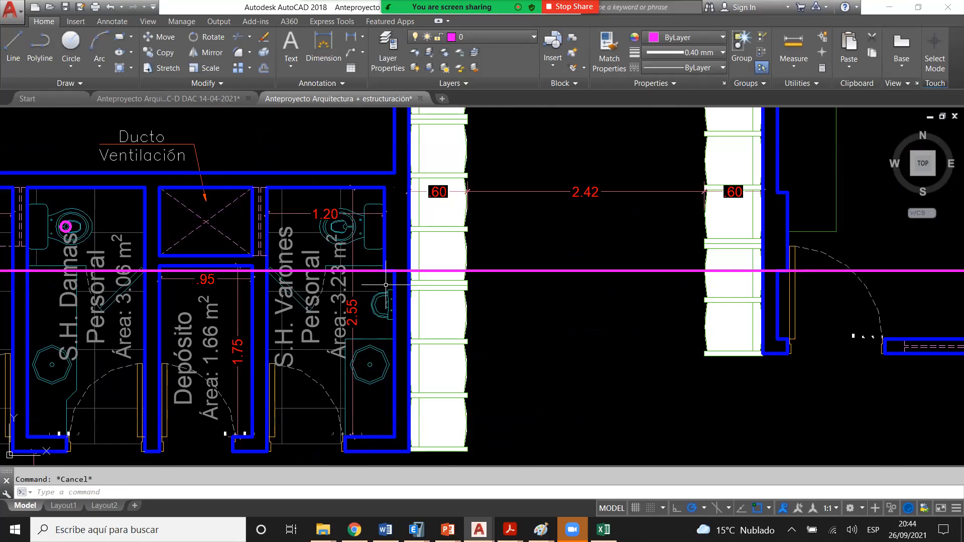
# - Examine where the magenta line near axis 03 crosses the corridor walls of S.H. Varones and Box 2 Quiropraxia
pyautogui.scroll(-5, 386, 285)
pyautogui.scroll(7, 365, 284)
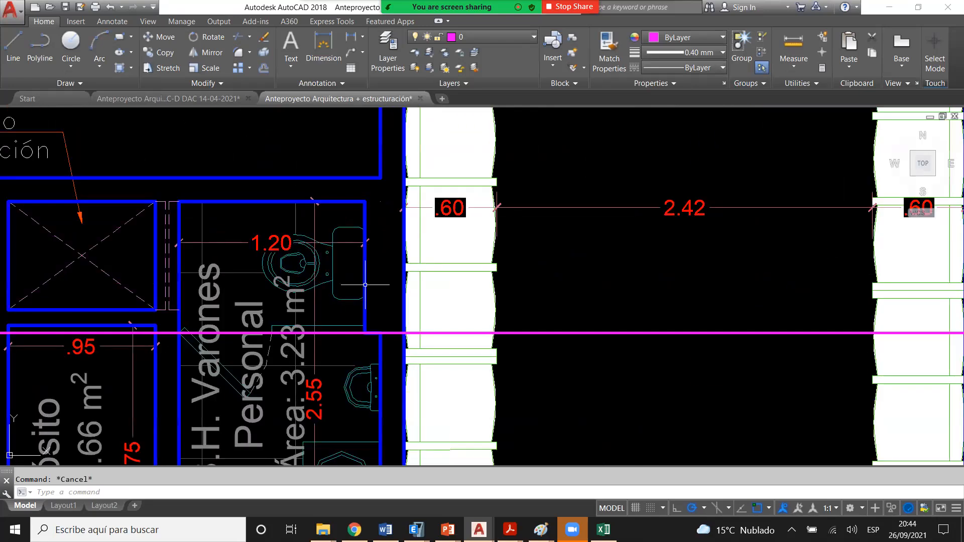
pyautogui.scroll(-2, 365, 285)
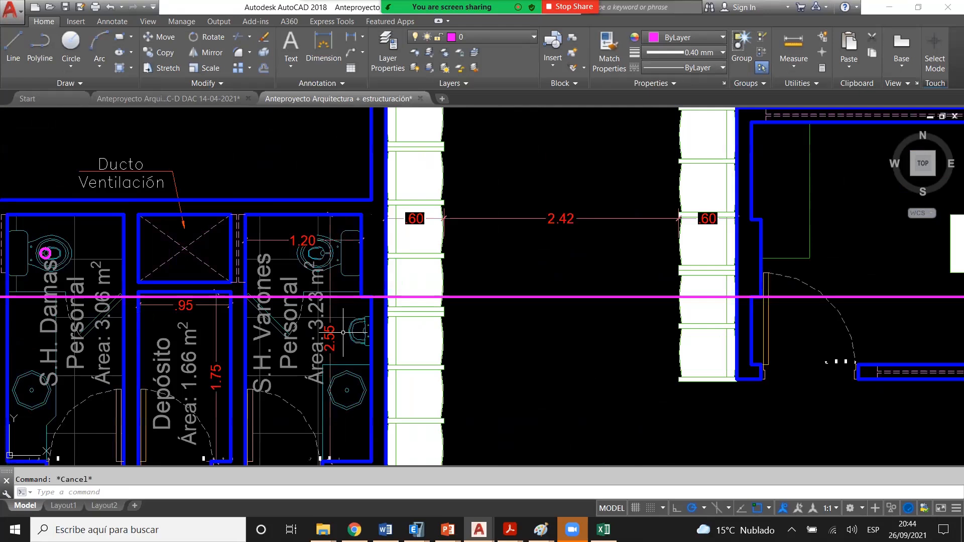
pyautogui.scroll(-4, 343, 332)
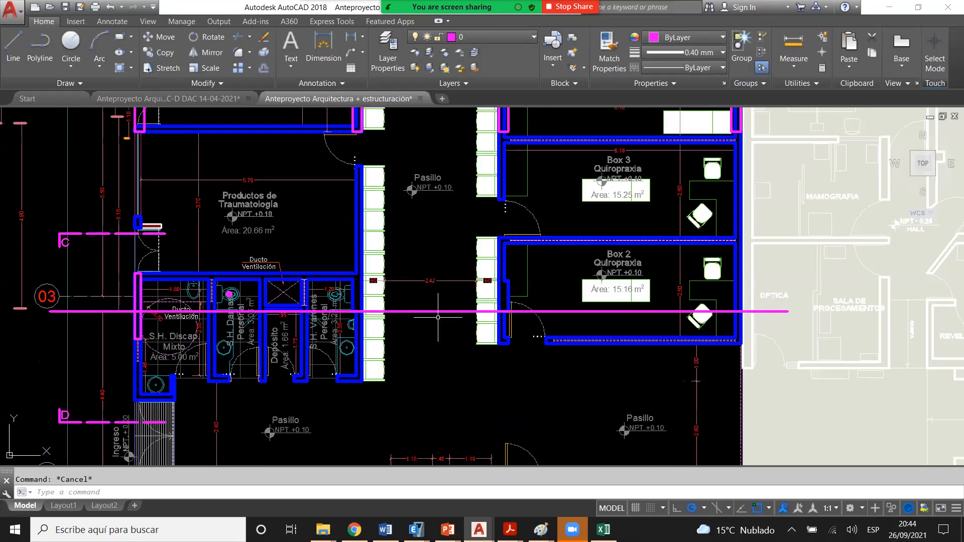
pyautogui.scroll(2, 413, 290)
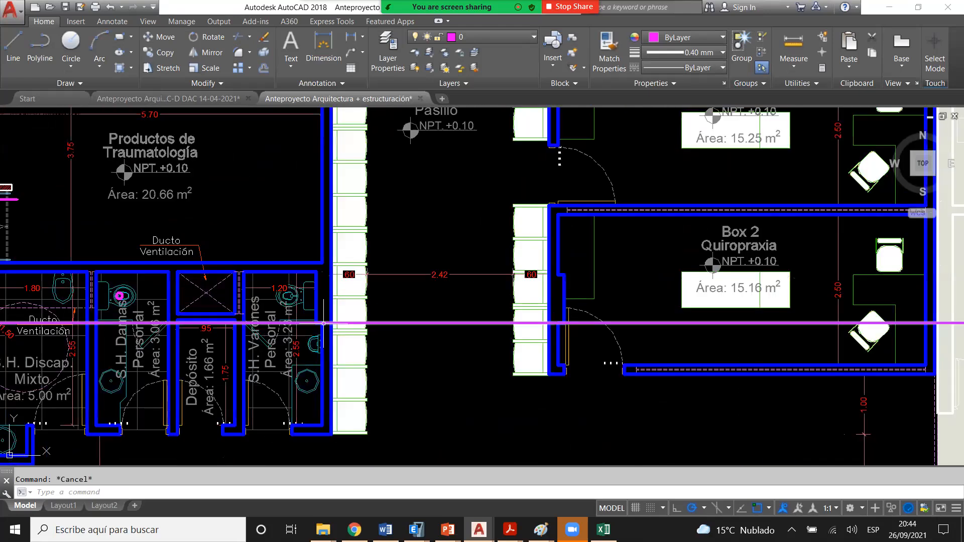
pyautogui.scroll(2, 323, 323)
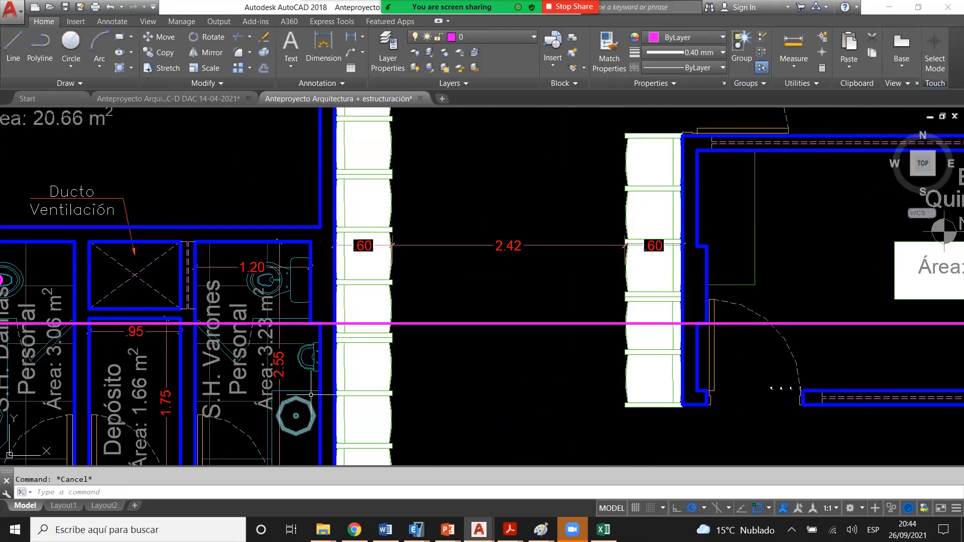
pyautogui.scroll(-2, 308, 283)
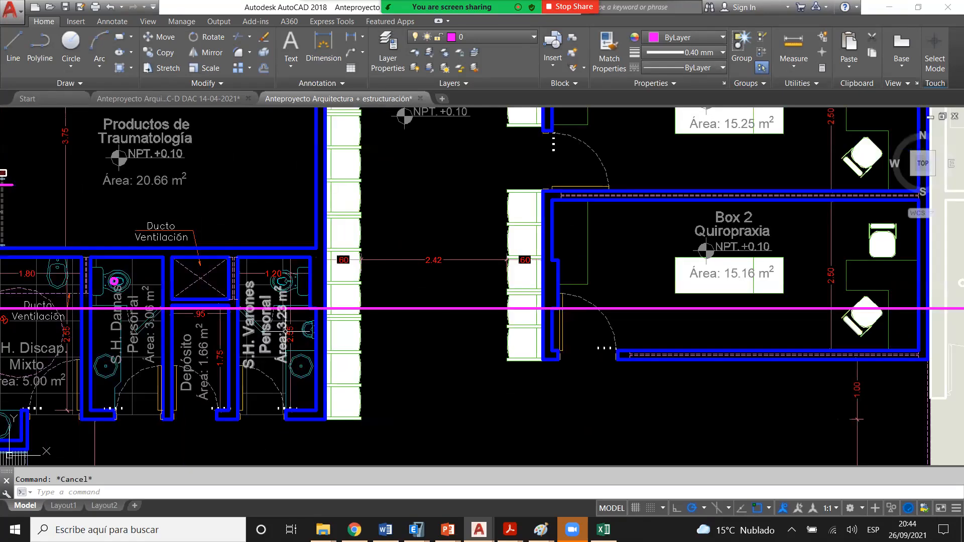
# - Copy the corridor-side column on axis 02 to where the magenta axis 03 line meets the wall beside S.H. Varones
pyautogui.scroll(2, 285, 332)
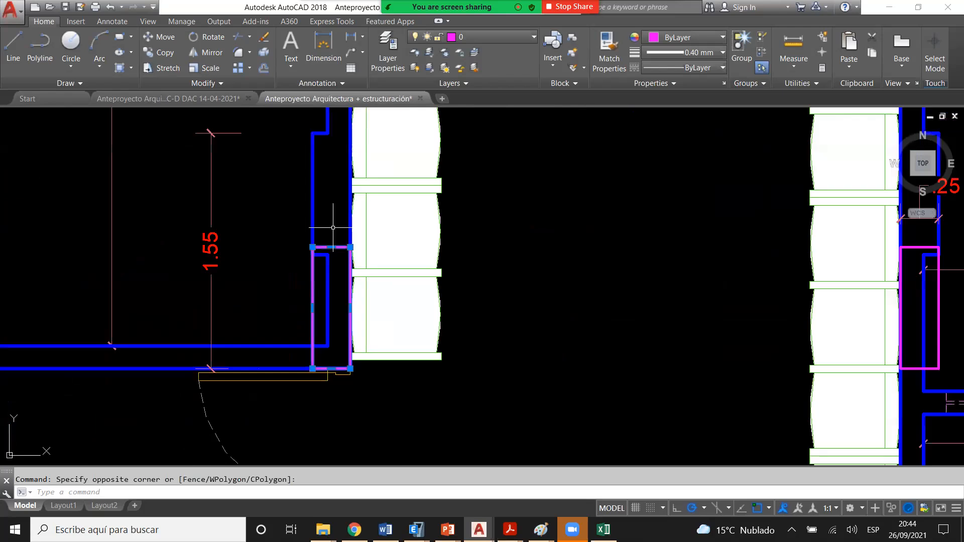
pyautogui.write('co')
pyautogui.press('Return')
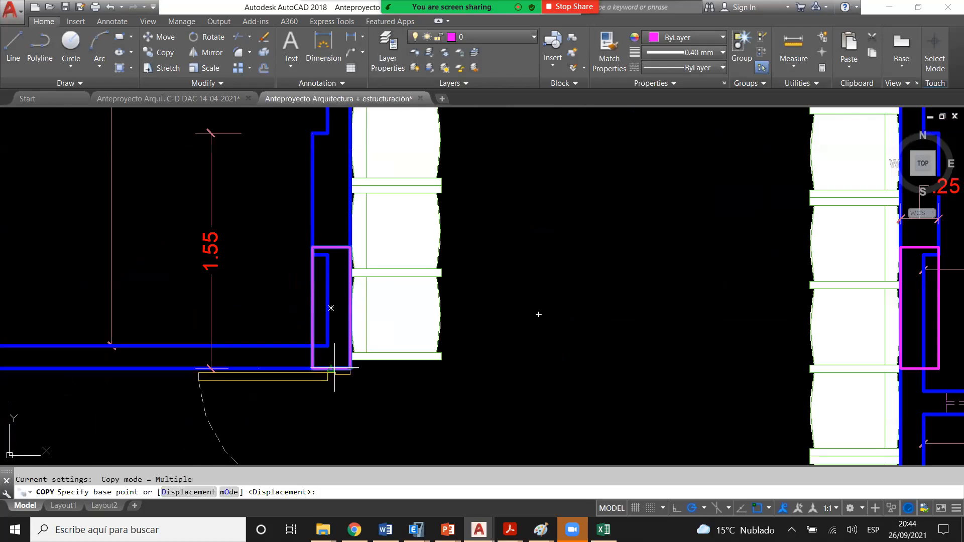
pyautogui.click(334, 369)
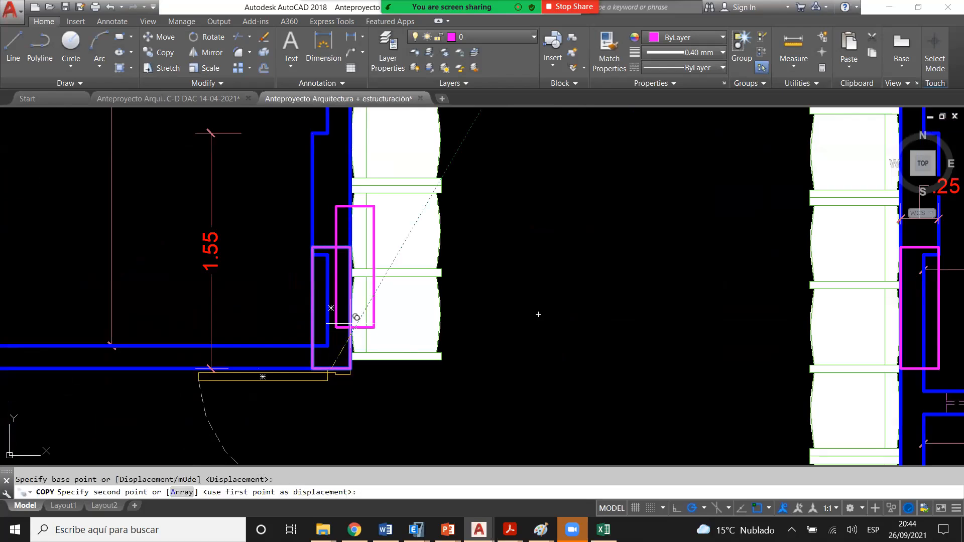
pyautogui.scroll(-7, 538, 314)
pyautogui.scroll(6, 350, 418)
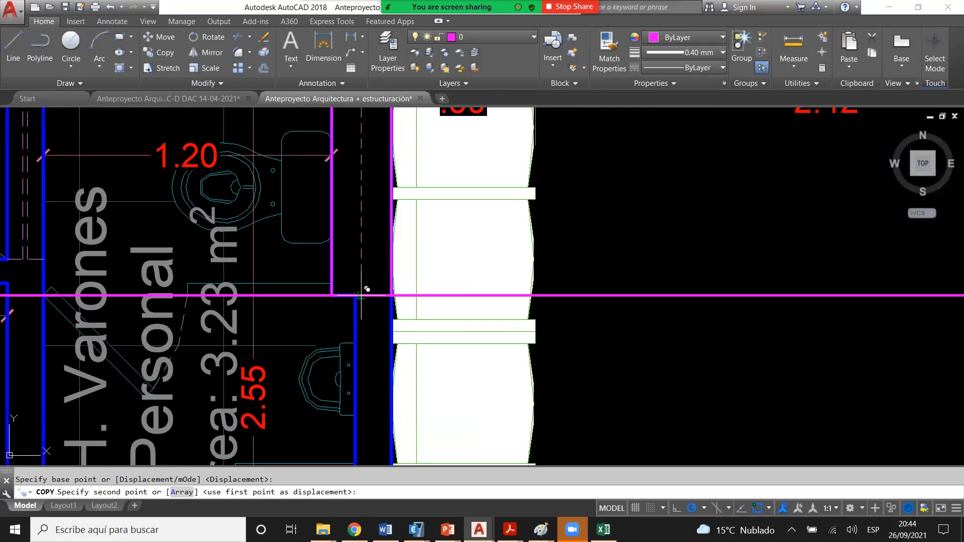
pyautogui.click(361, 296)
pyautogui.scroll(-2, 362, 301)
pyautogui.press('Escape')
# - Move the copied column beside S.H. Varones straight down by .4 to centre it on the magenta line
pyautogui.click(374, 307)
pyautogui.write('m')
pyautogui.press('Return')
pyautogui.click(509, 222)
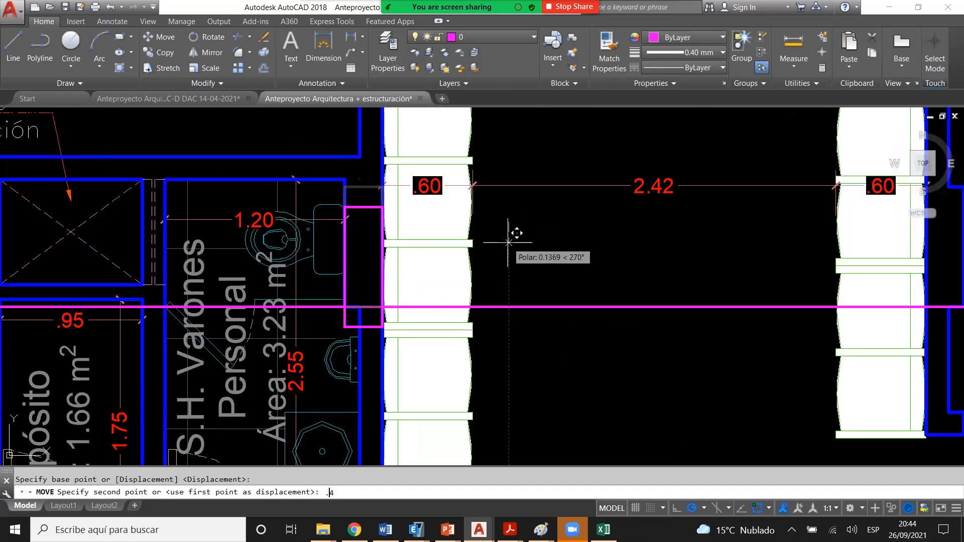
pyautogui.write('.4')
pyautogui.press('Return')
pyautogui.press('Escape')
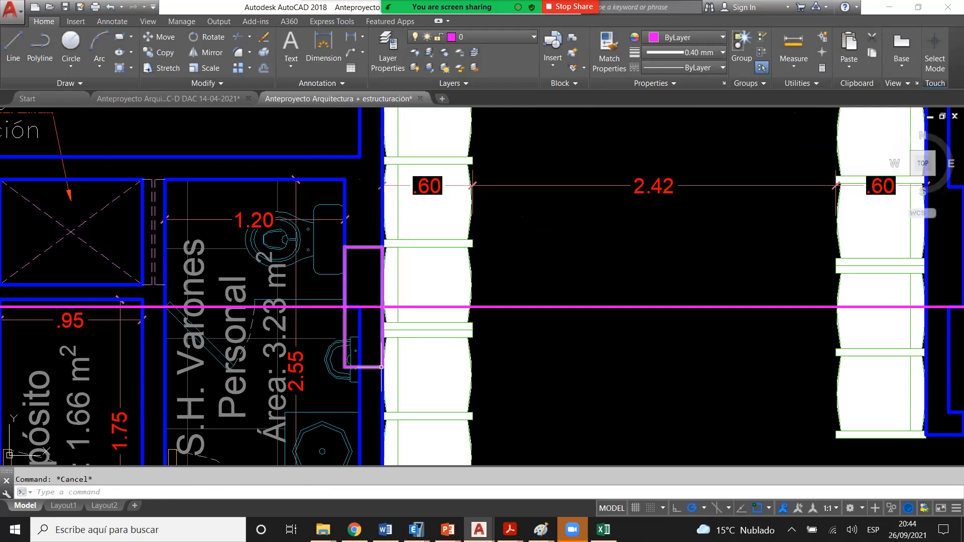
# - Copy the column beside S.H. Varones along the magenta line to the Box 2 Quiropraxia wall across the corridor
pyautogui.click(381, 368)
pyautogui.write('co')
pyautogui.press('Return')
pyautogui.click(345, 307)
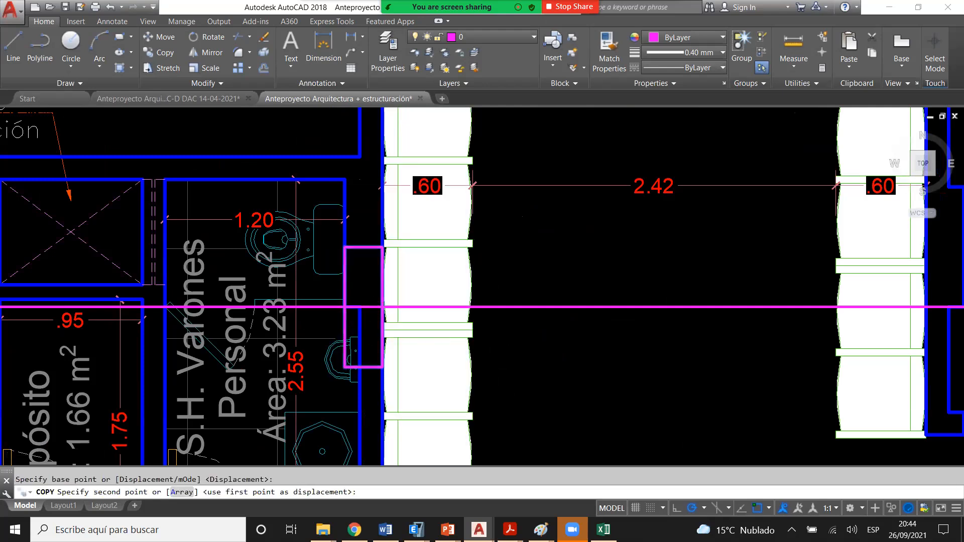
pyautogui.scroll(-2, 347, 305)
pyautogui.scroll(-2, 346, 308)
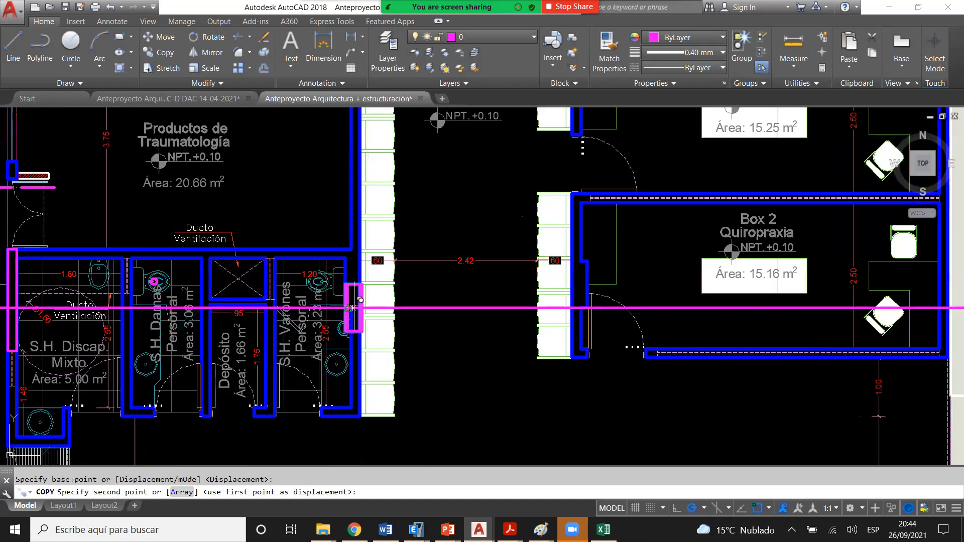
pyautogui.click(580, 308)
pyautogui.press('Escape')
# - Examine the long column on the outer wall of S.H. Discap. Mixto and its position relative to axis 03
pyautogui.scroll(-2, 580, 307)
pyautogui.scroll(2, 318, 308)
pyautogui.scroll(3, 292, 295)
pyautogui.click(310, 310)
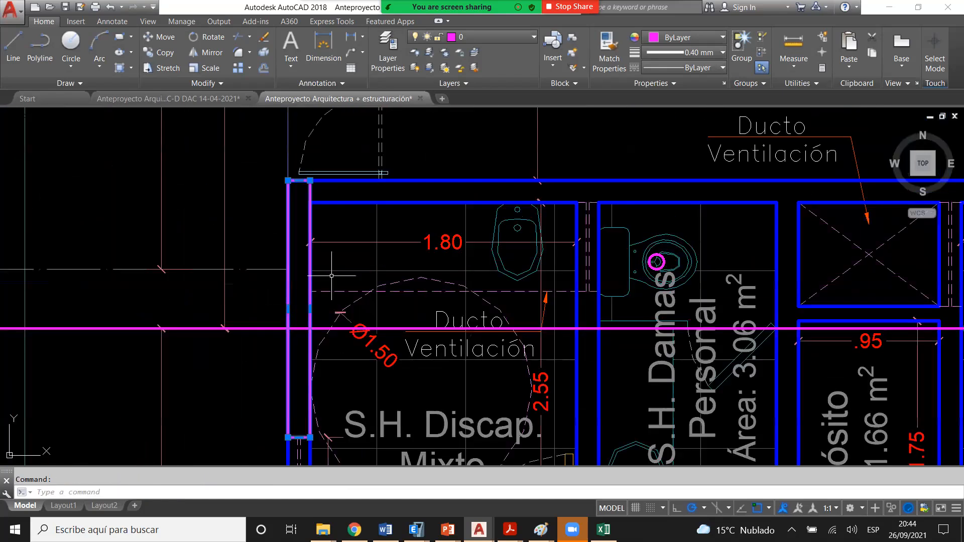
pyautogui.scroll(1, 331, 276)
pyautogui.scroll(-1, 301, 274)
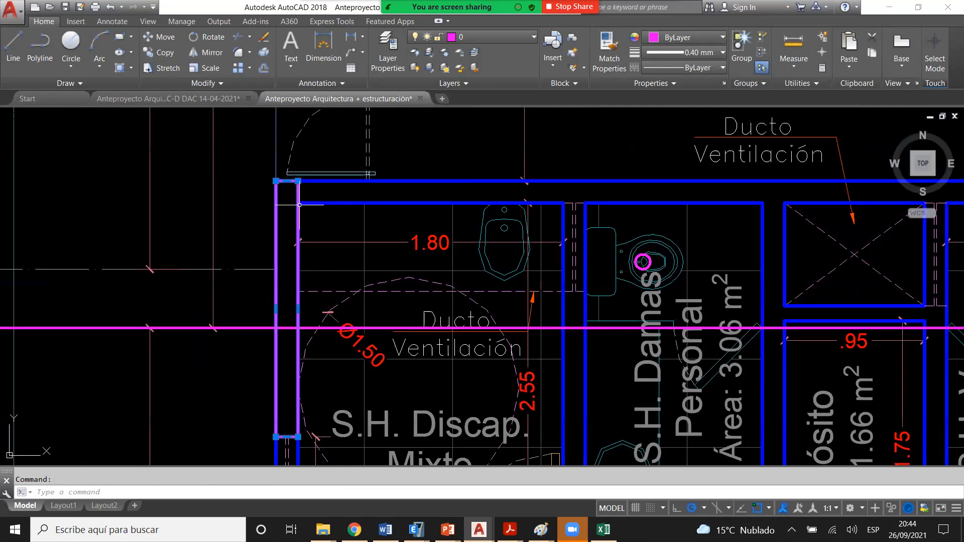
pyautogui.scroll(-2, 300, 205)
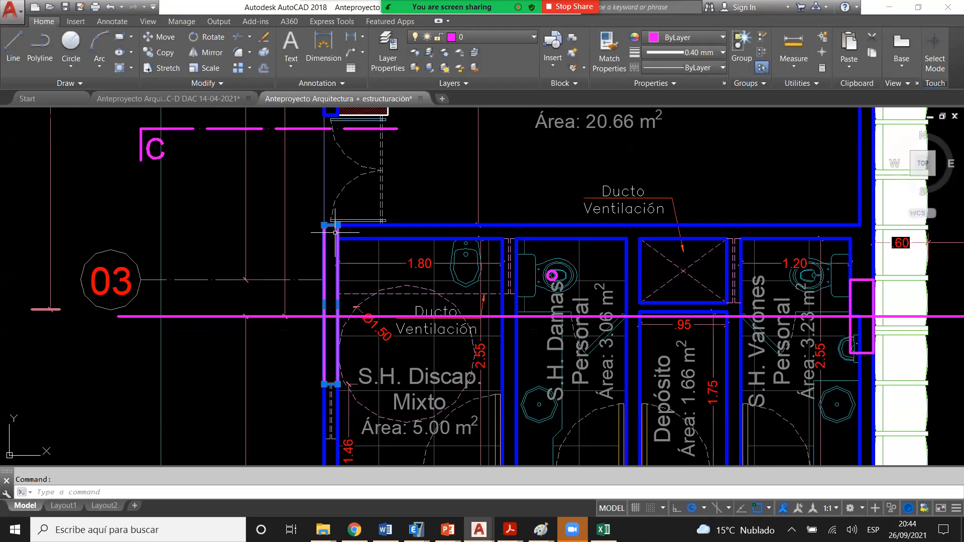
pyautogui.scroll(2, 335, 232)
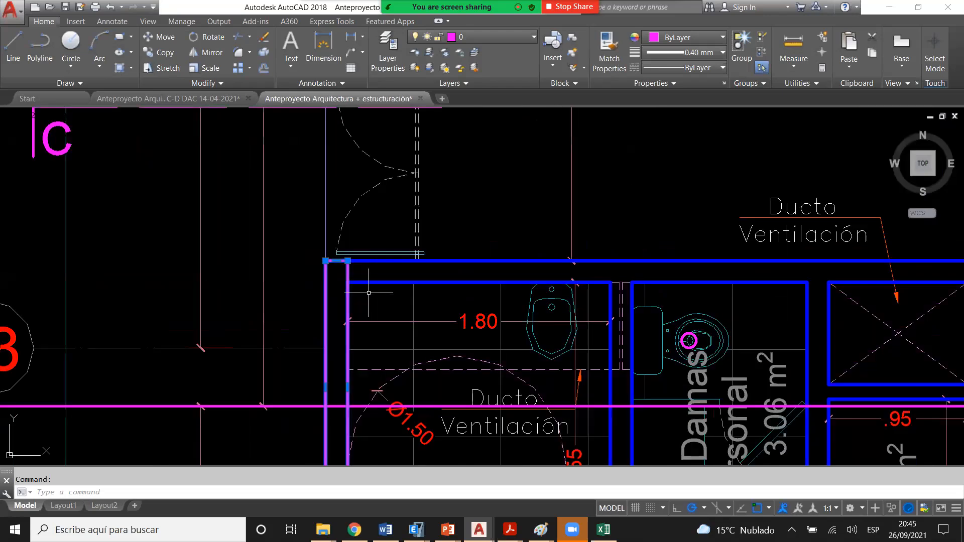
pyautogui.scroll(-2, 313, 261)
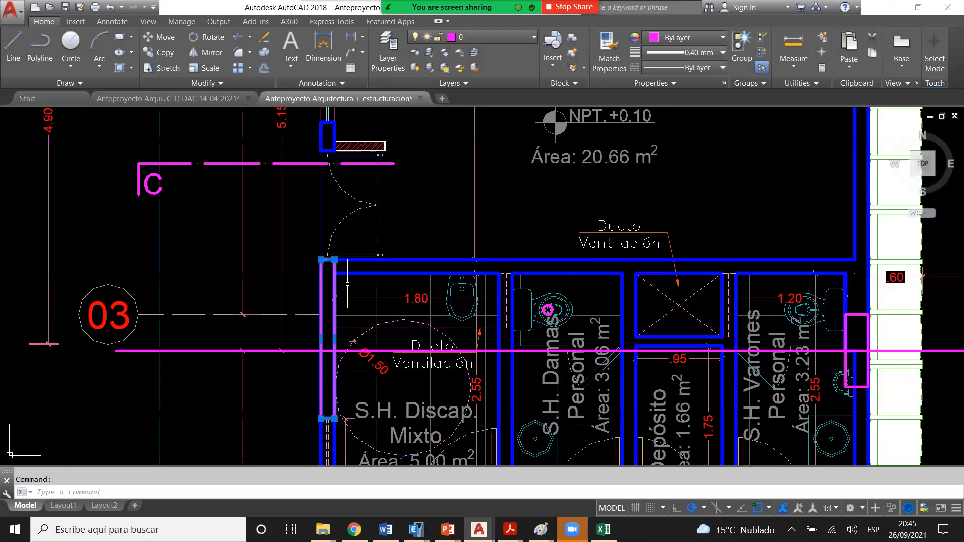
pyautogui.scroll(3, 348, 283)
pyautogui.press('Escape')
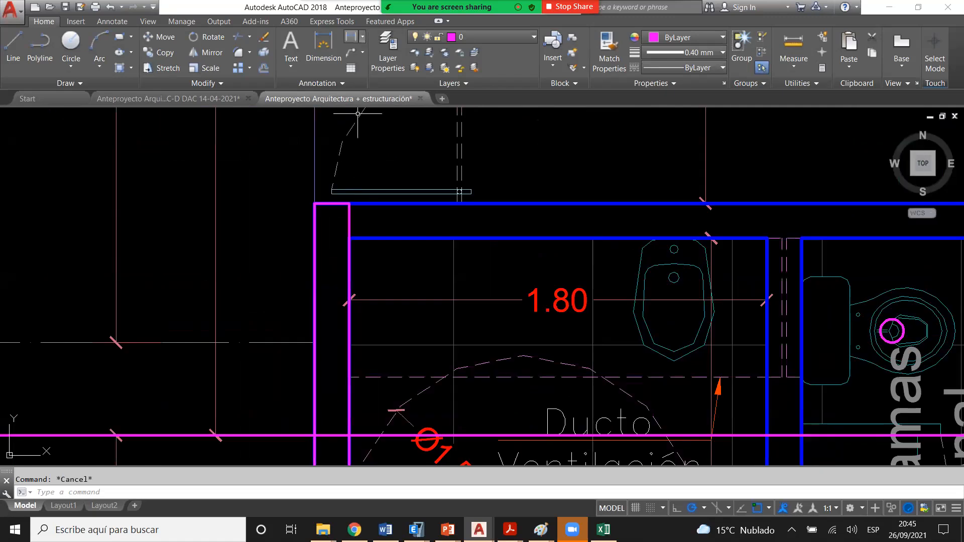
# - Add a vertical linear dimension along the outer side of the S.H. Discap. Mixto column's full length
pyautogui.click(351, 37)
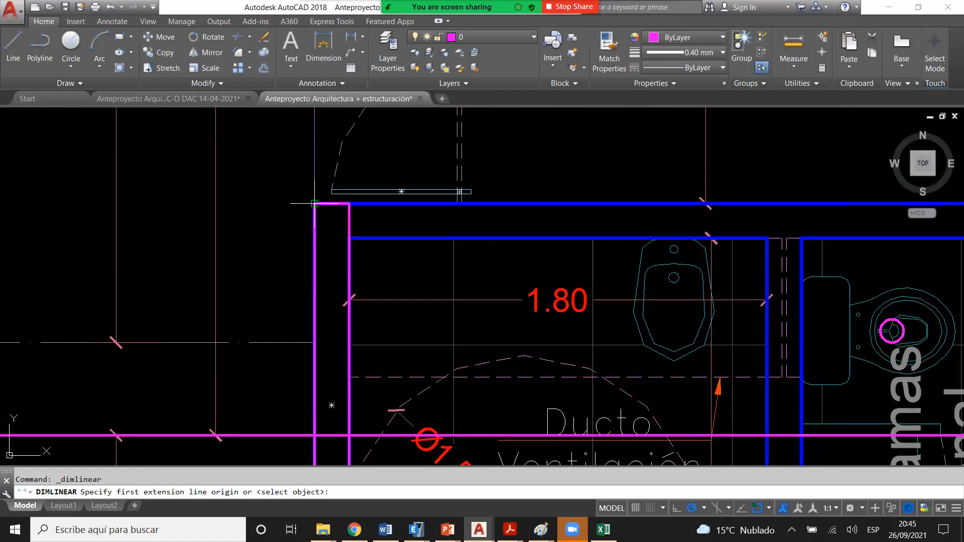
pyautogui.click(324, 191)
pyautogui.scroll(-1, 324, 191)
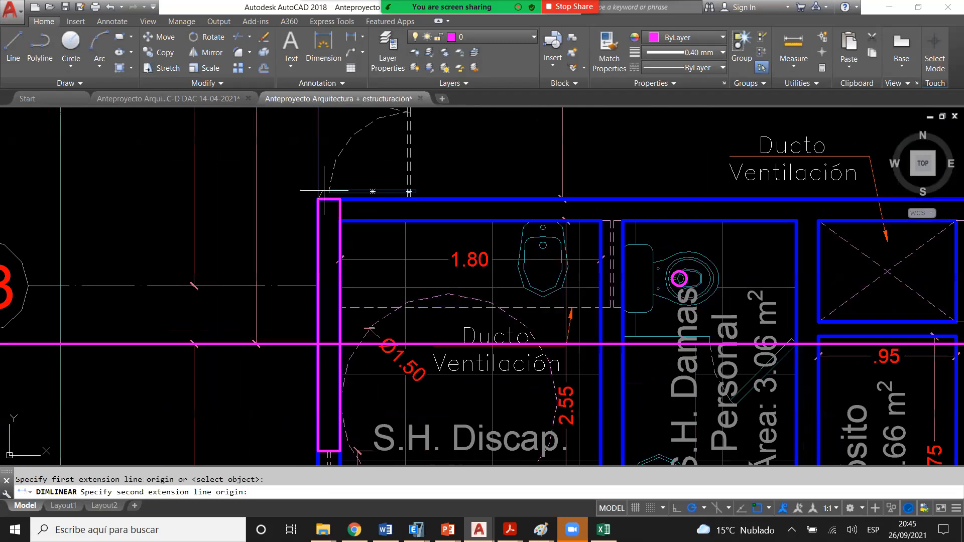
pyautogui.scroll(-1, 323, 190)
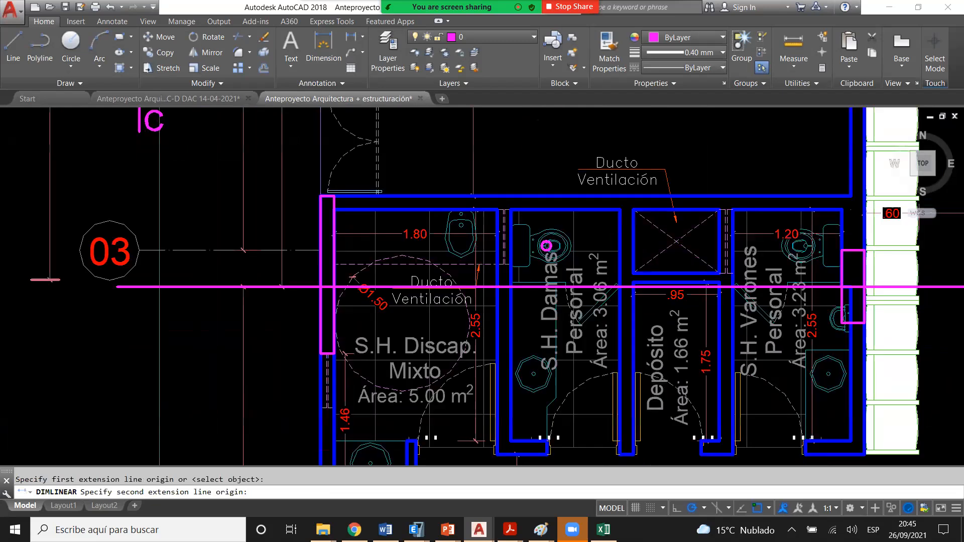
pyautogui.scroll(2, 318, 391)
pyautogui.click(322, 331)
pyautogui.click(275, 301)
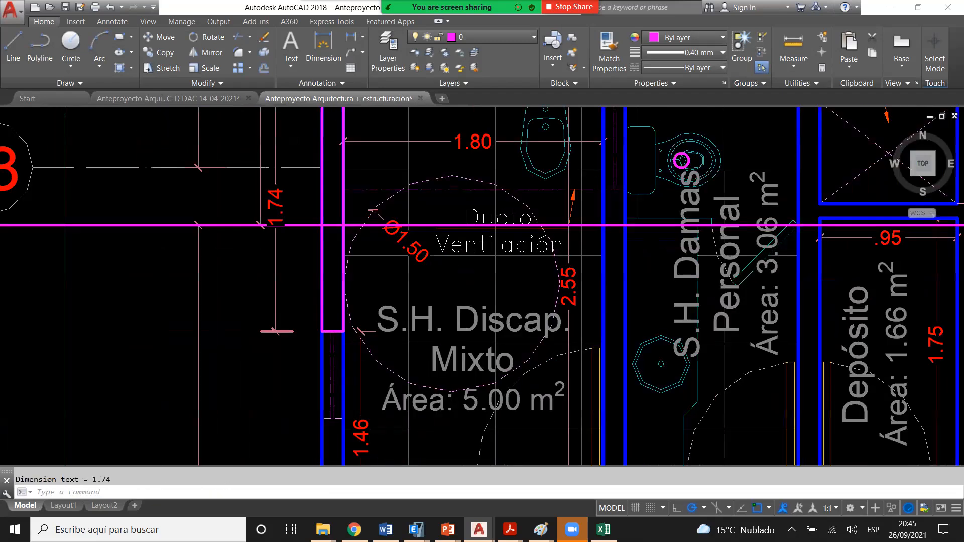
# - Stretch the lower edge of the S.H. Discap. Mixto column downward by .06
pyautogui.scroll(-4, 322, 279)
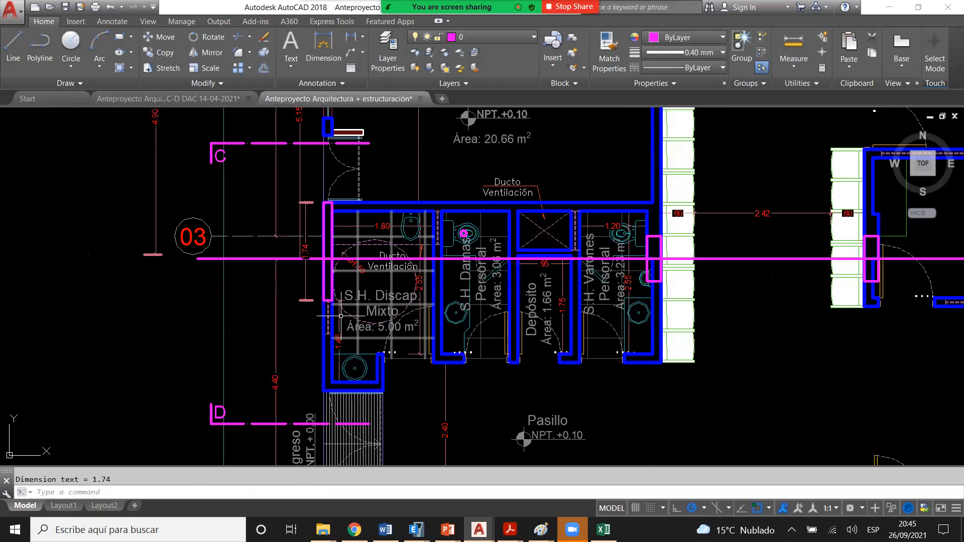
pyautogui.scroll(4, 342, 339)
pyautogui.scroll(-2, 283, 238)
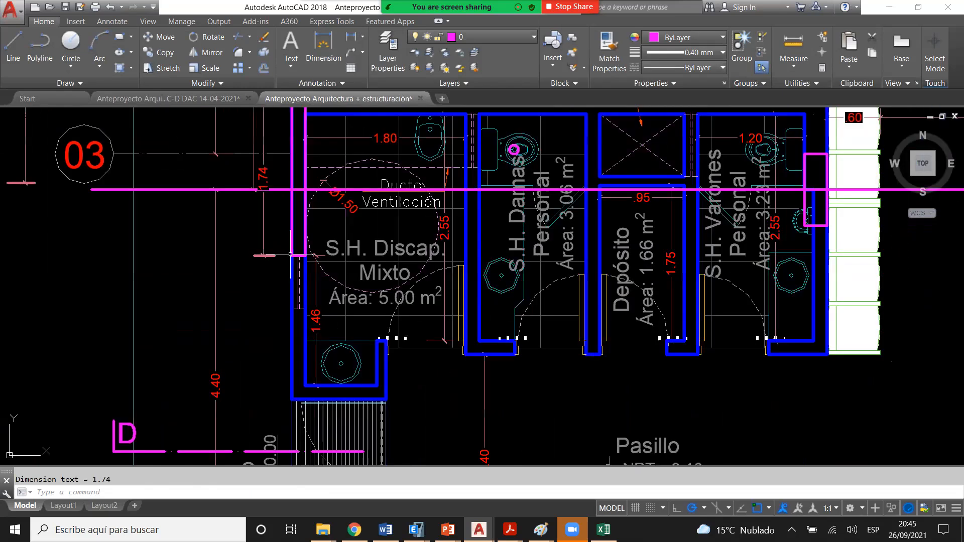
pyautogui.scroll(6, 294, 256)
pyautogui.click(296, 248)
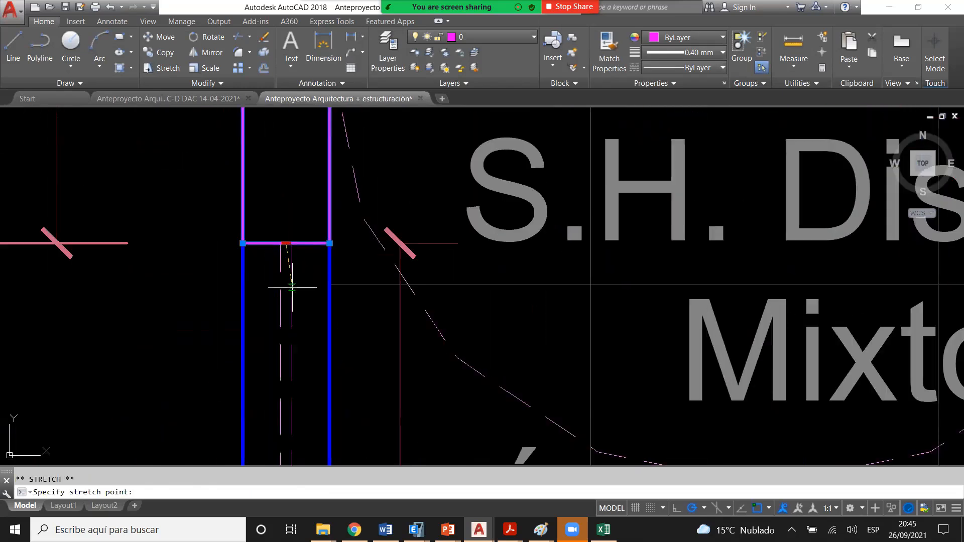
pyautogui.scroll(6, 291, 269)
pyautogui.write('.06')
pyautogui.press('Return')
pyautogui.scroll(-2, 280, 286)
pyautogui.scroll(-6, 281, 271)
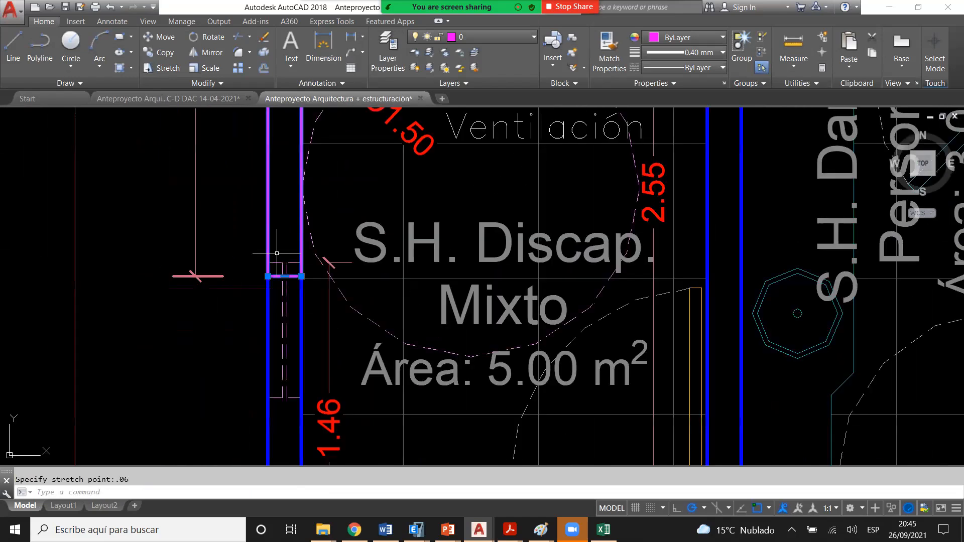
# - Move the dashed projection element in the S.H. Discap. Mixto outer wall down to start at the column's lower edge
pyautogui.moveTo(277, 253); pyautogui.dragTo(242, 294, button='middle')
pyautogui.click(221, 459)
pyautogui.click(300, 285)
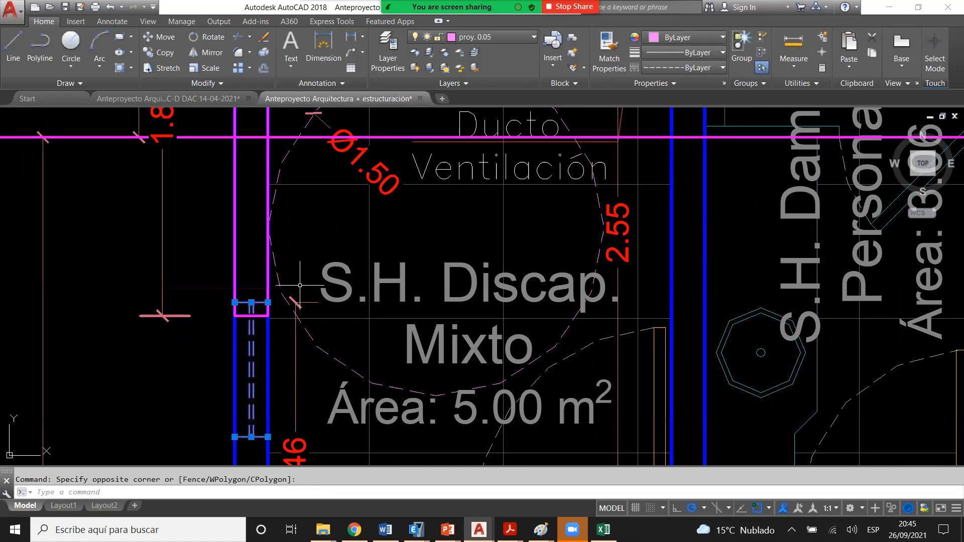
pyautogui.scroll(-2, 300, 285)
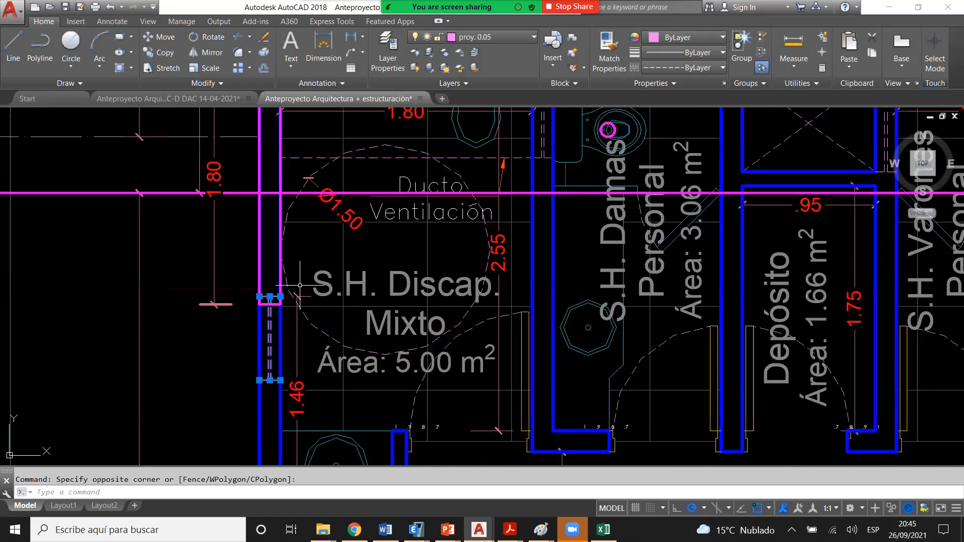
pyautogui.scroll(2, 260, 296)
pyautogui.write('m')
pyautogui.press('Return')
pyautogui.scroll(2, 258, 295)
pyautogui.click(315, 296)
pyautogui.click(315, 317)
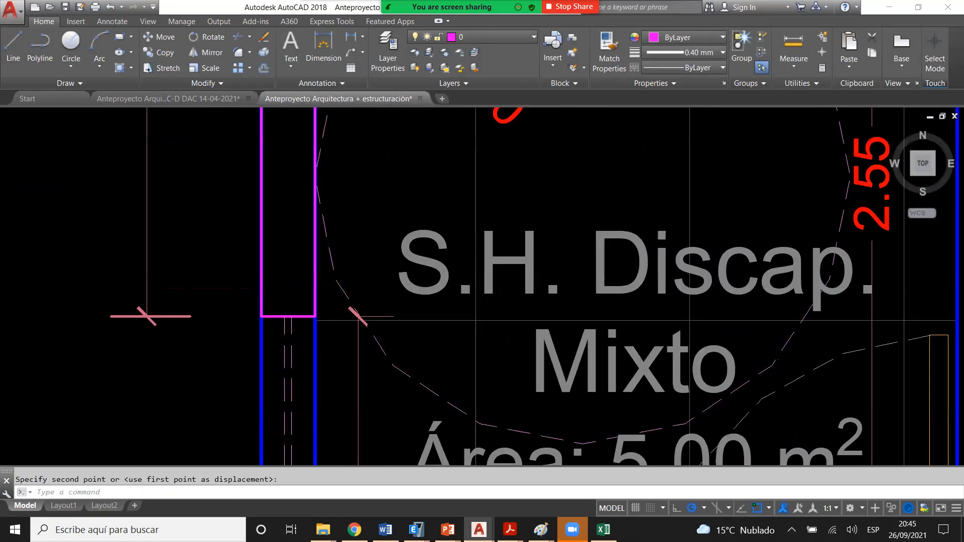
# - Try to copy the long S.H. Discap. Mixto column onto the corridor-side wall of S.H. Varones Personal, and undo that placement
pyautogui.scroll(-4, 315, 318)
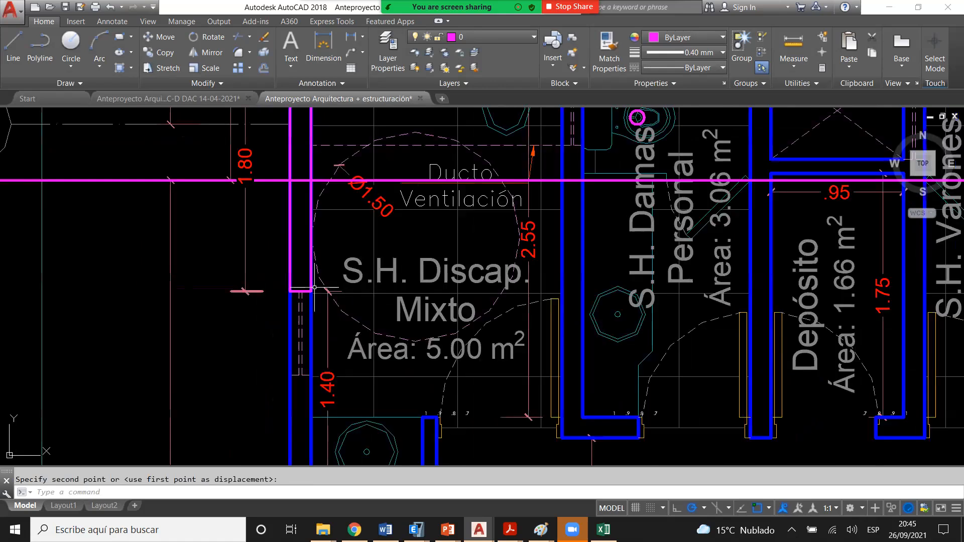
pyautogui.scroll(-4, 314, 288)
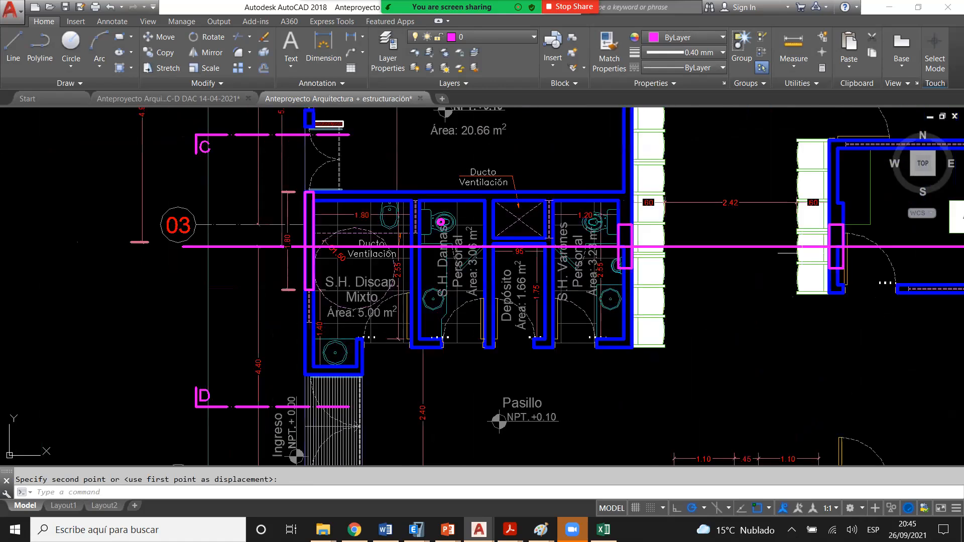
pyautogui.scroll(-4, 281, 266)
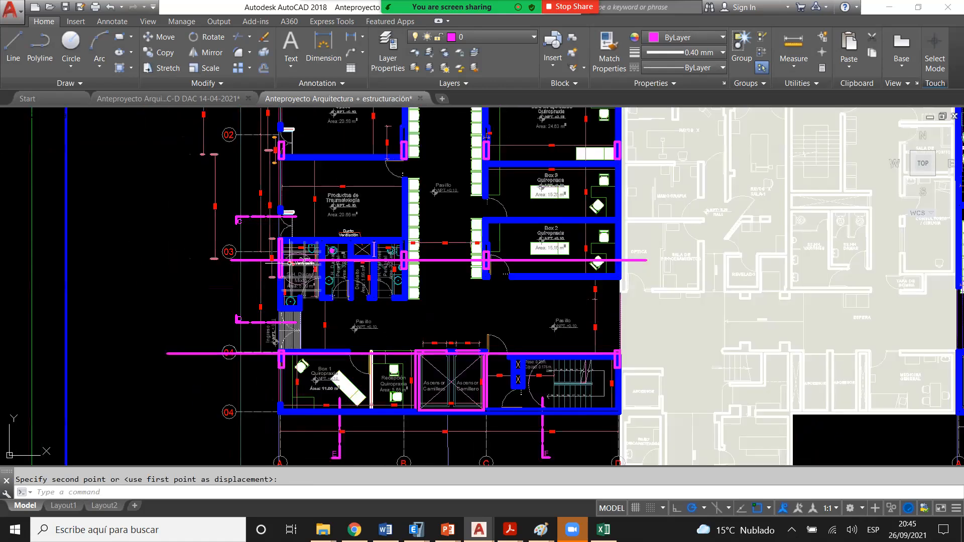
pyautogui.scroll(10, 279, 267)
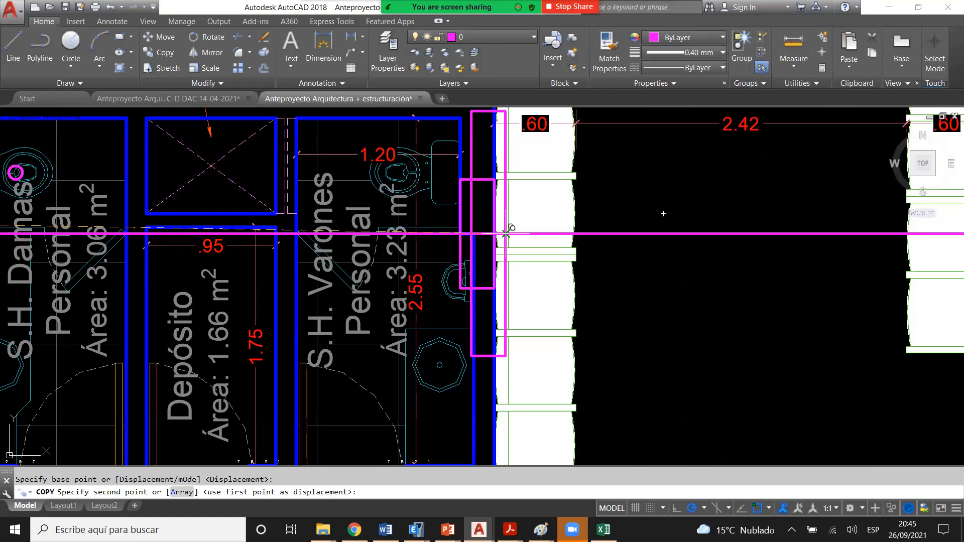
pyautogui.click(505, 231)
pyautogui.scroll(-5, 492, 251)
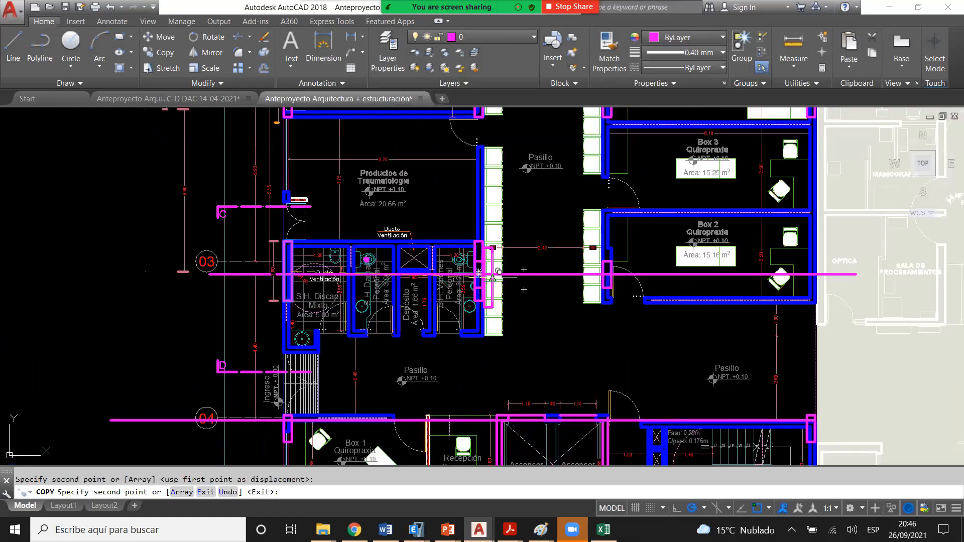
pyautogui.write('u')
pyautogui.press('Return')
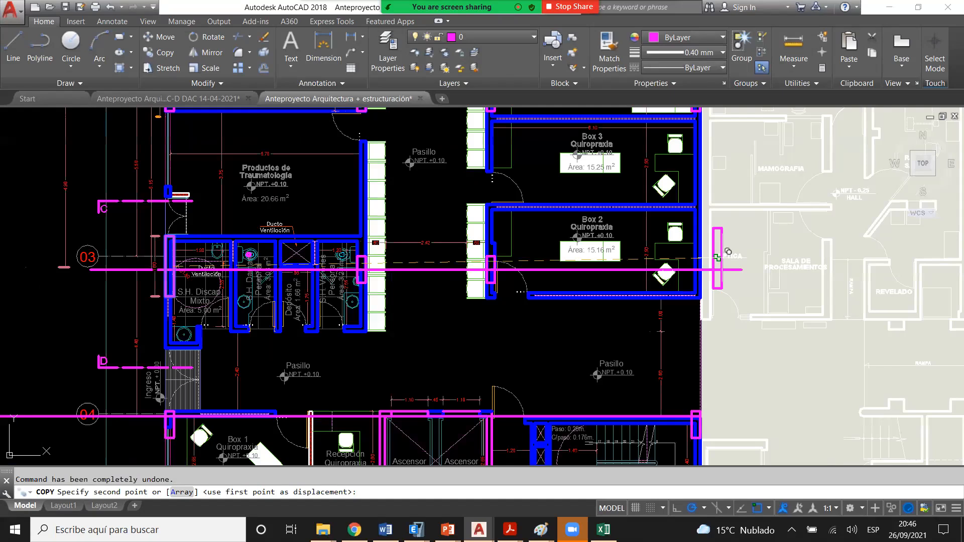
# - Copy the long S.H. Discap. Mixto column onto the outer wall of Box 2 Quiropraxia, where axis 03 meets axis D
pyautogui.scroll(8, 723, 251)
pyautogui.scroll(-5, 586, 244)
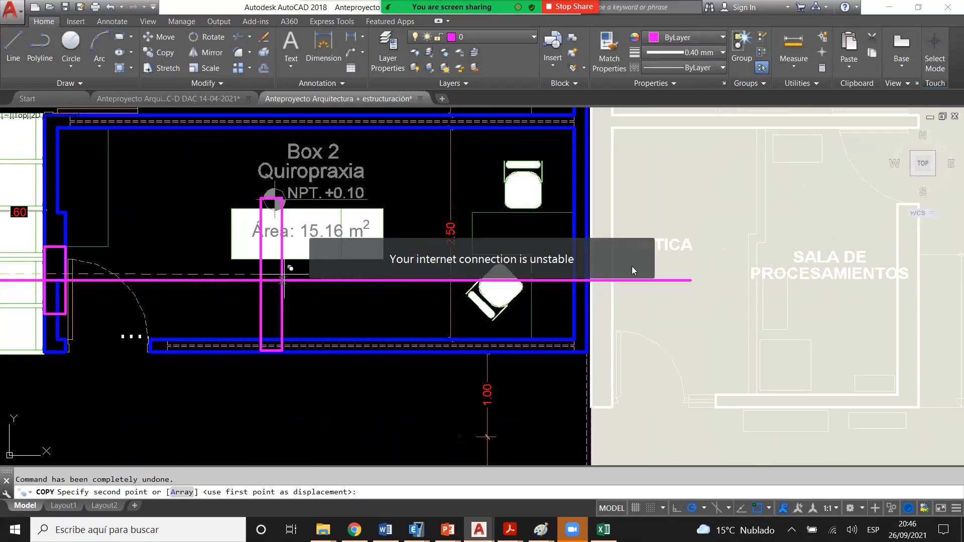
pyautogui.scroll(4, 572, 291)
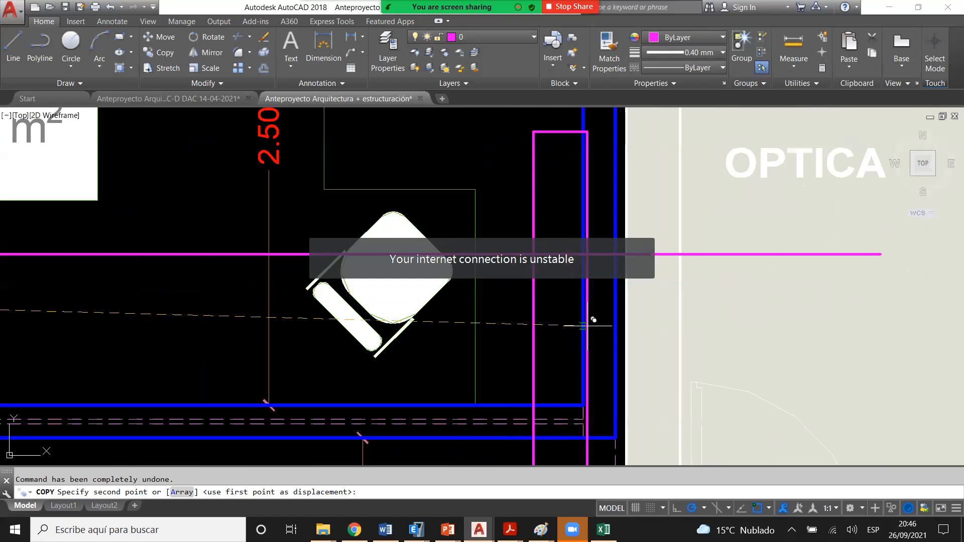
pyautogui.click(616, 232)
pyautogui.scroll(-3, 554, 265)
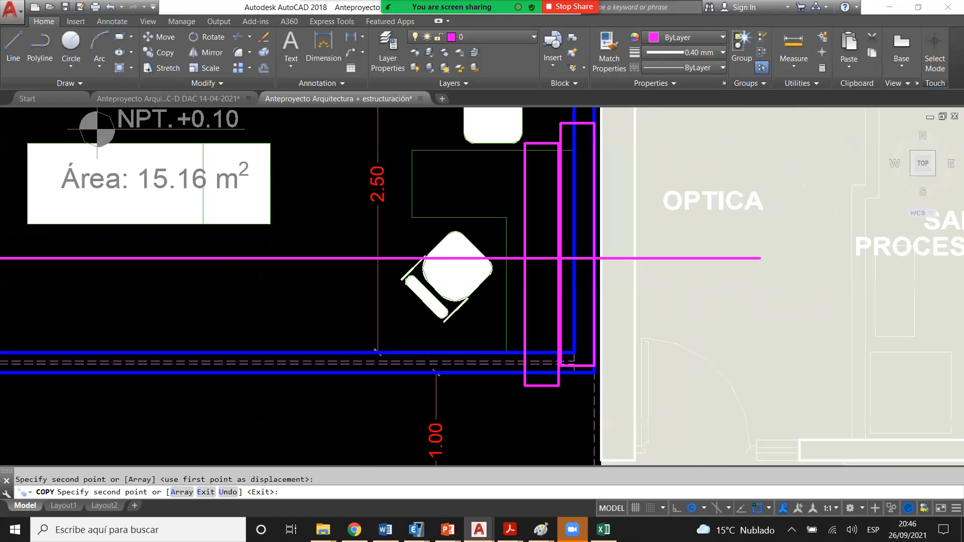
pyautogui.scroll(-2, 562, 250)
pyautogui.scroll(2, 561, 249)
pyautogui.press('Escape')
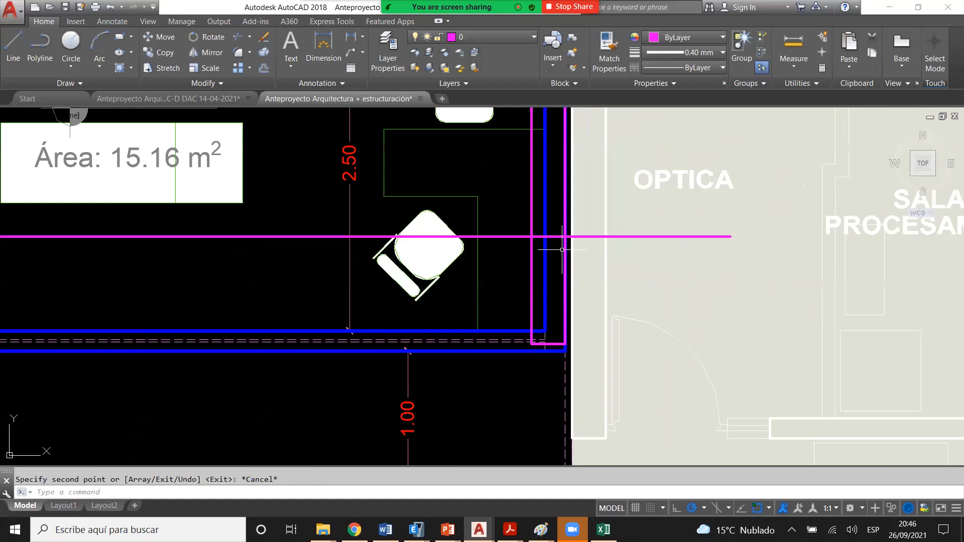
# - Examine the column distribution across the first-level plan, from the front facade on axis 01 back to axis 04
pyautogui.scroll(-3, 561, 249)
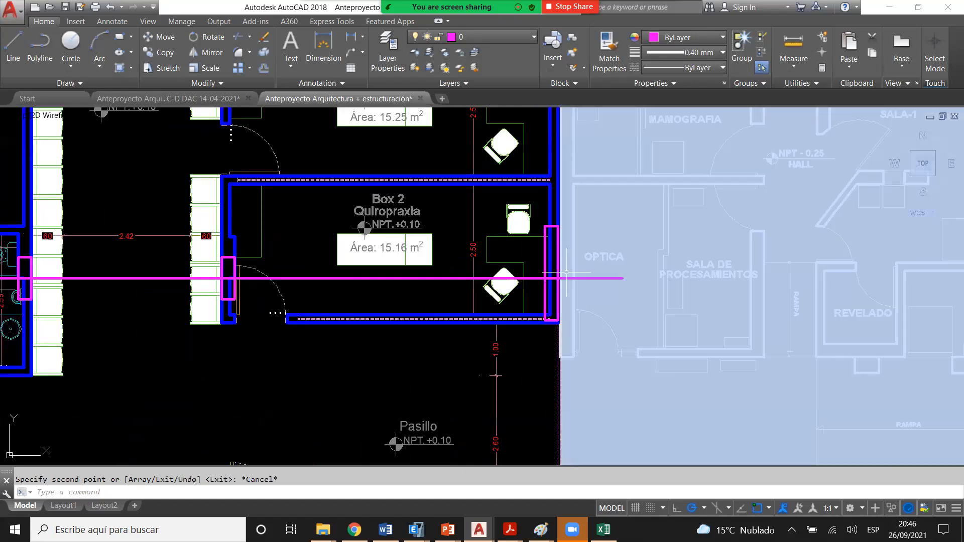
pyautogui.scroll(-5, 566, 273)
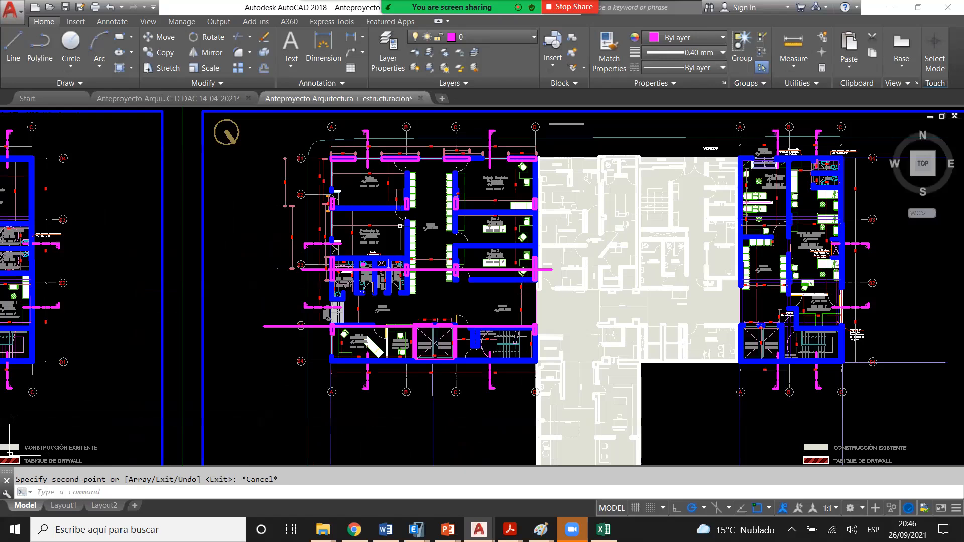
pyautogui.scroll(1, 400, 226)
pyautogui.scroll(-1, 374, 221)
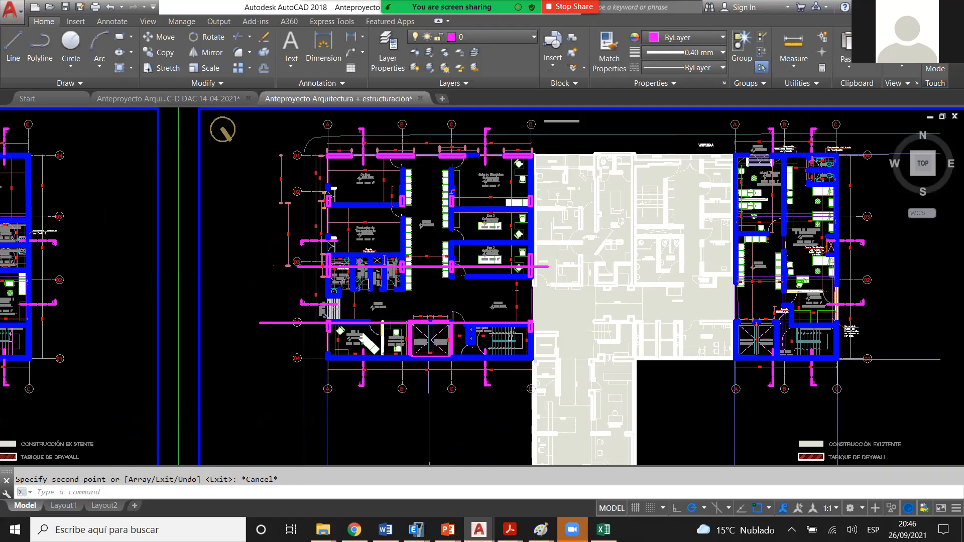
pyautogui.scroll(2, 488, 167)
pyautogui.scroll(-2, 376, 191)
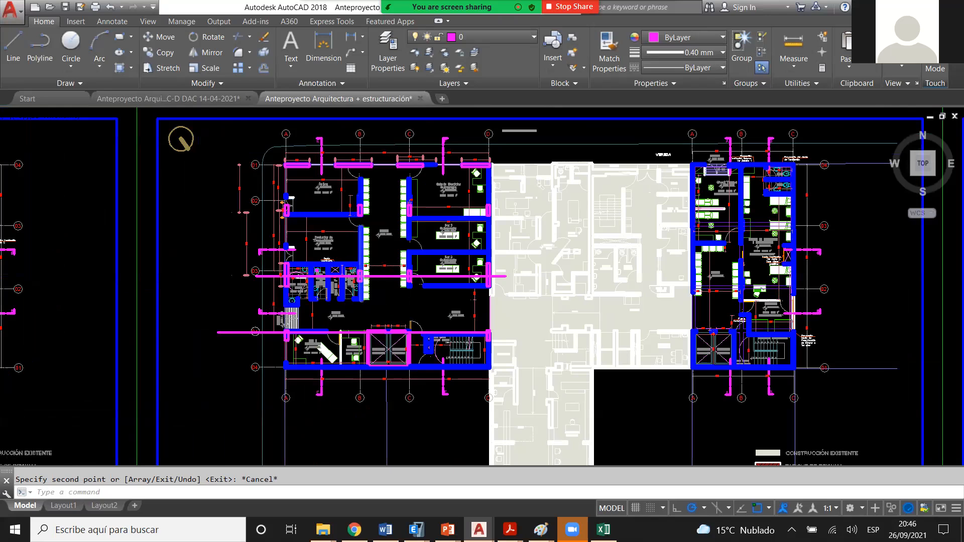
pyautogui.scroll(2, 360, 266)
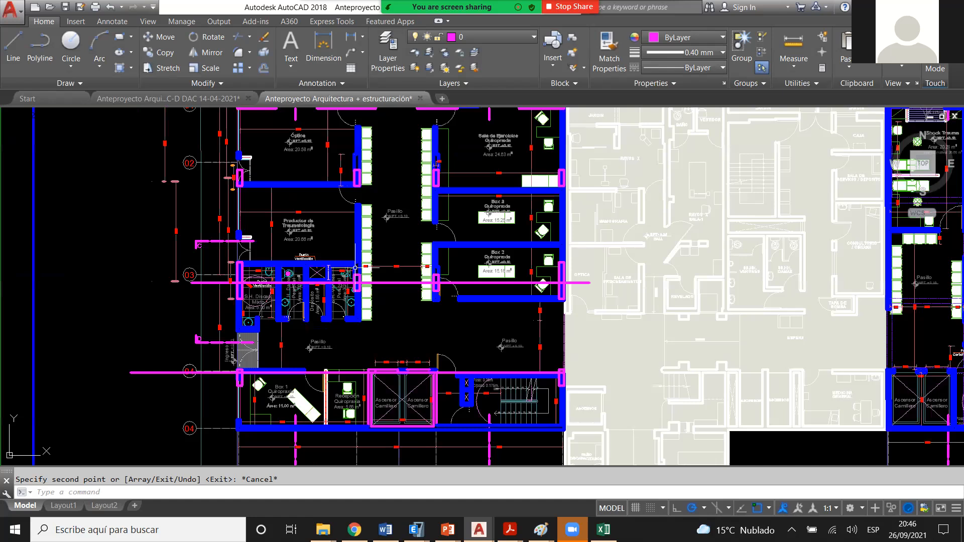
pyautogui.scroll(-1, 354, 268)
pyautogui.scroll(1, 349, 201)
# - Check the outer-wall columns of Óptica, S.H. Discap. Mixto and Box 2 Quiropraxia along axes 02 and 03
pyautogui.click(242, 324)
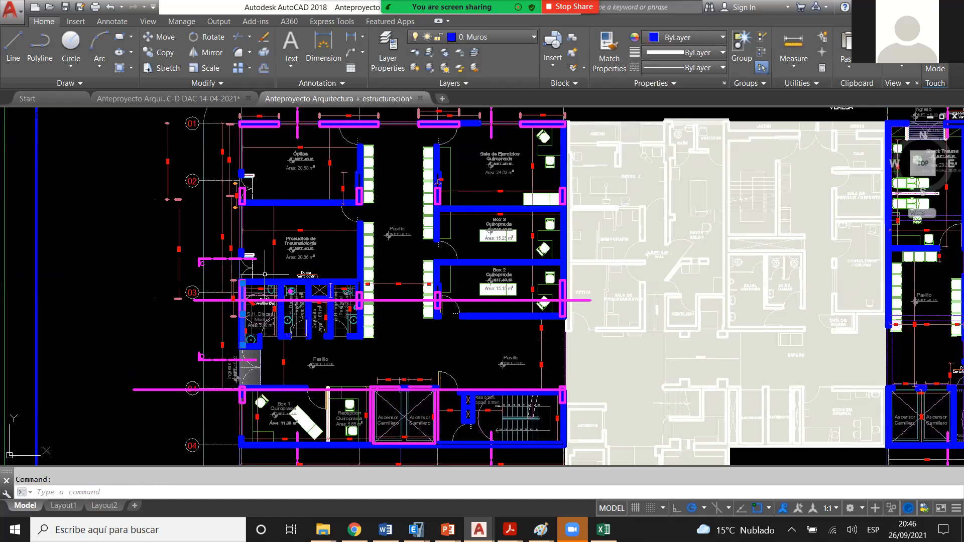
pyautogui.press('Escape')
pyautogui.scroll(4, 246, 137)
pyautogui.click(232, 288)
pyautogui.scroll(2, 229, 291)
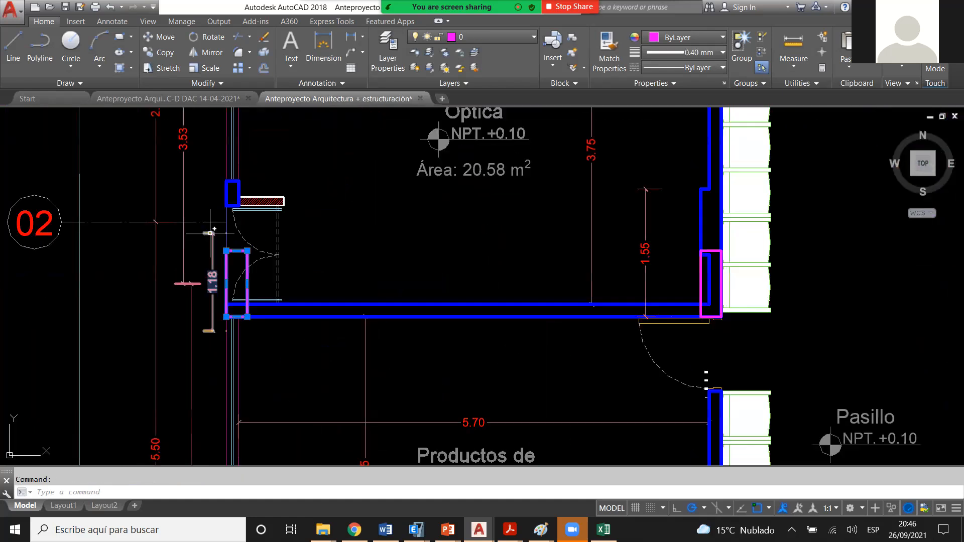
pyautogui.press('Escape')
pyautogui.scroll(-9, 211, 232)
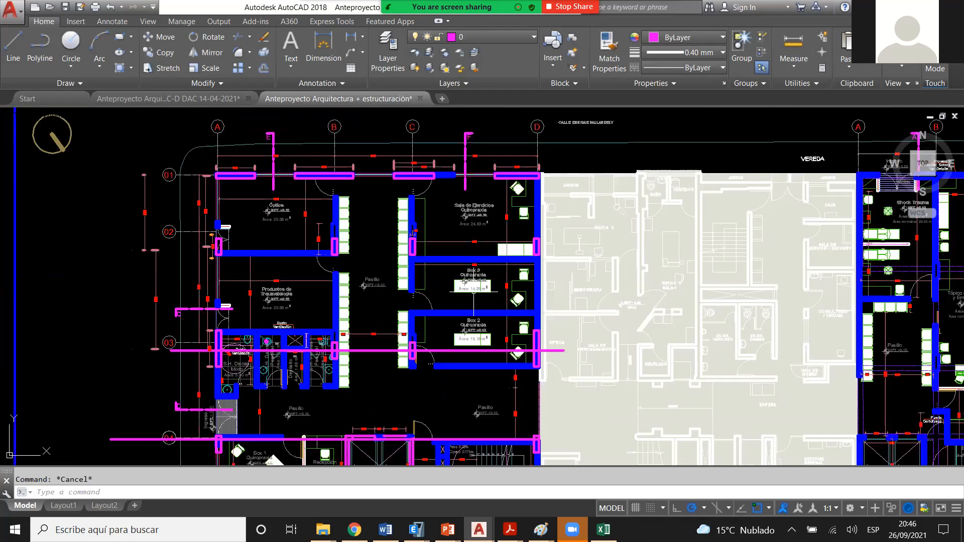
pyautogui.scroll(2, 477, 419)
pyautogui.click(535, 349)
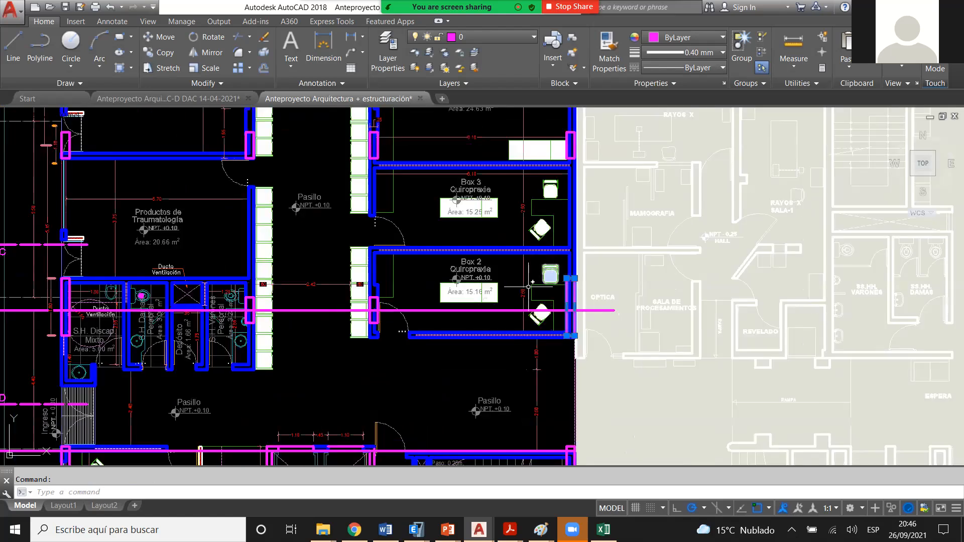
pyautogui.press('Escape')
pyautogui.scroll(2, 528, 286)
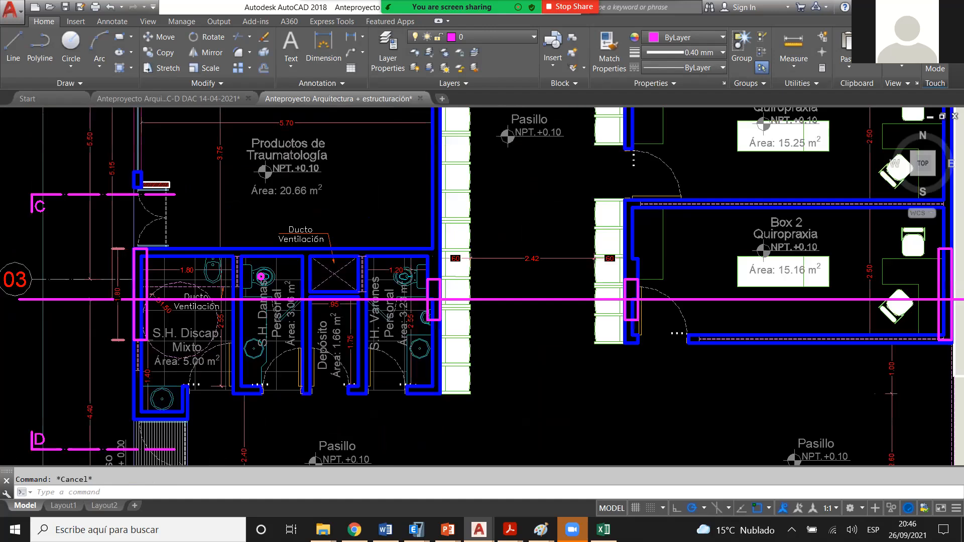
pyautogui.scroll(-2, 188, 227)
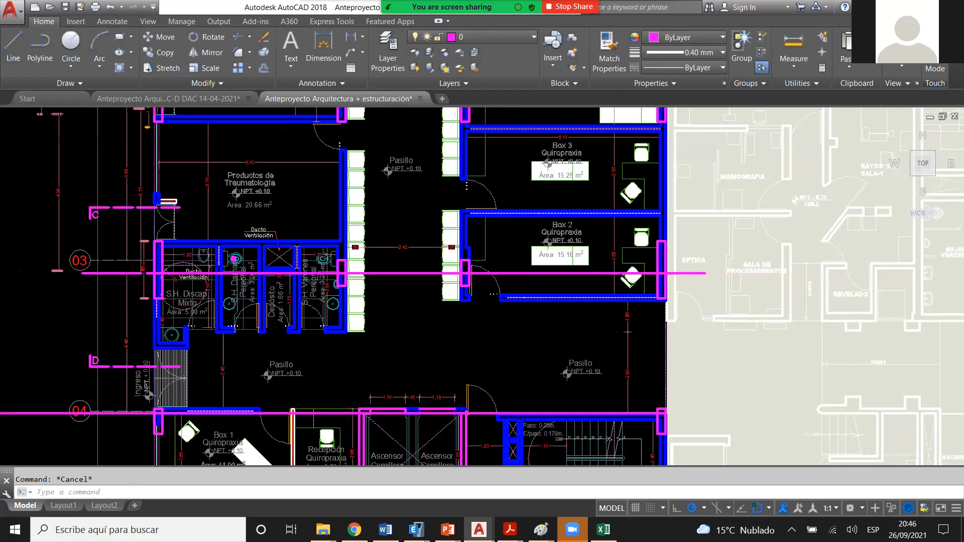
# - Inspect the structural side walls of the Ascensor Camillero shaft by highlighting their inner and outer lines
pyautogui.scroll(4, 412, 436)
pyautogui.click(261, 279)
pyautogui.click(272, 280)
pyautogui.scroll(-4, 279, 281)
pyautogui.scroll(4, 374, 288)
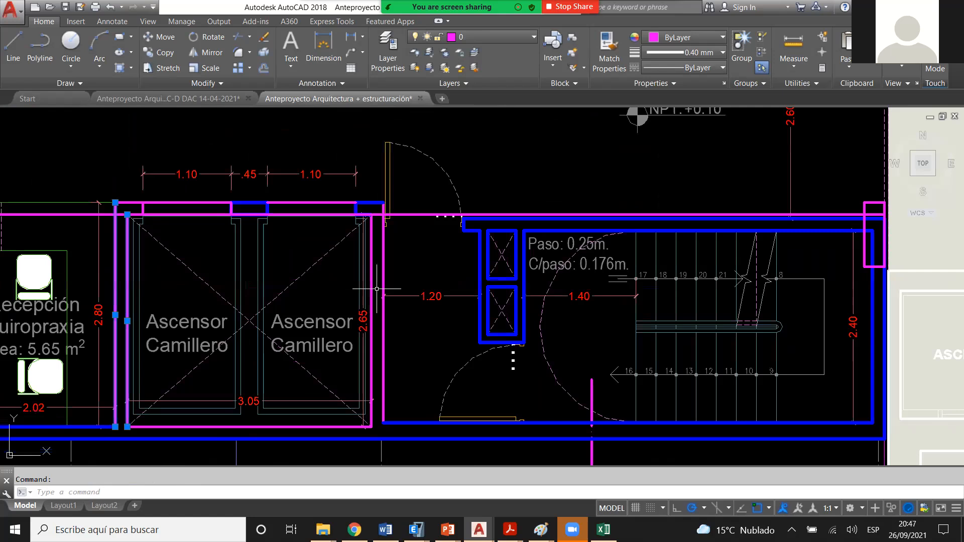
pyautogui.click(372, 288)
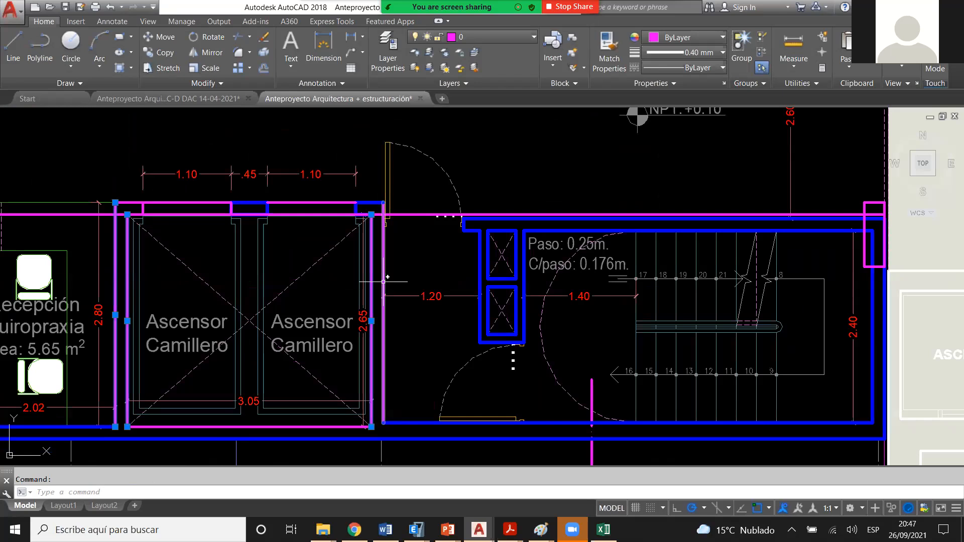
pyautogui.press('Escape')
pyautogui.scroll(-5, 477, 203)
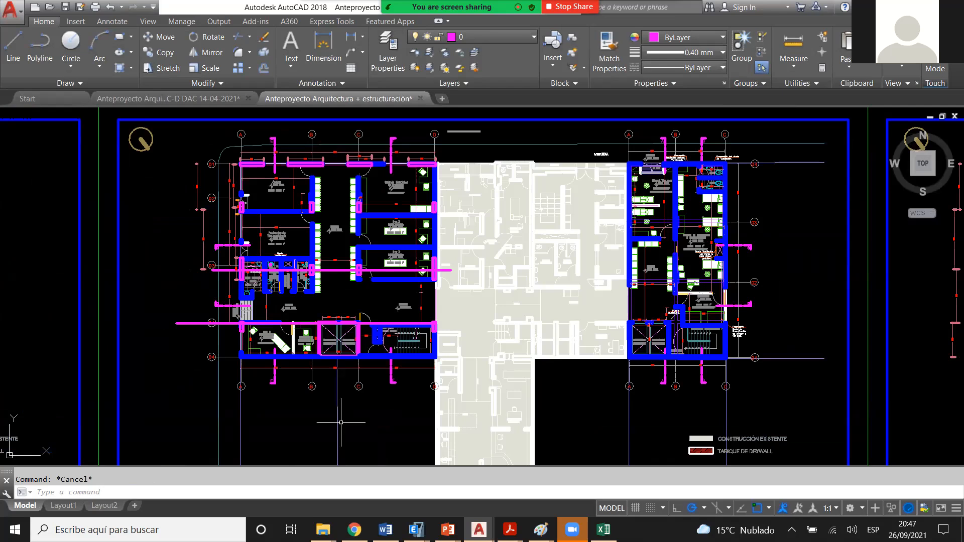
# - Review the overall structural layout, comparing the axis 04 area and elevator core with the columns on axes 01 to 03
pyautogui.scroll(4, 243, 332)
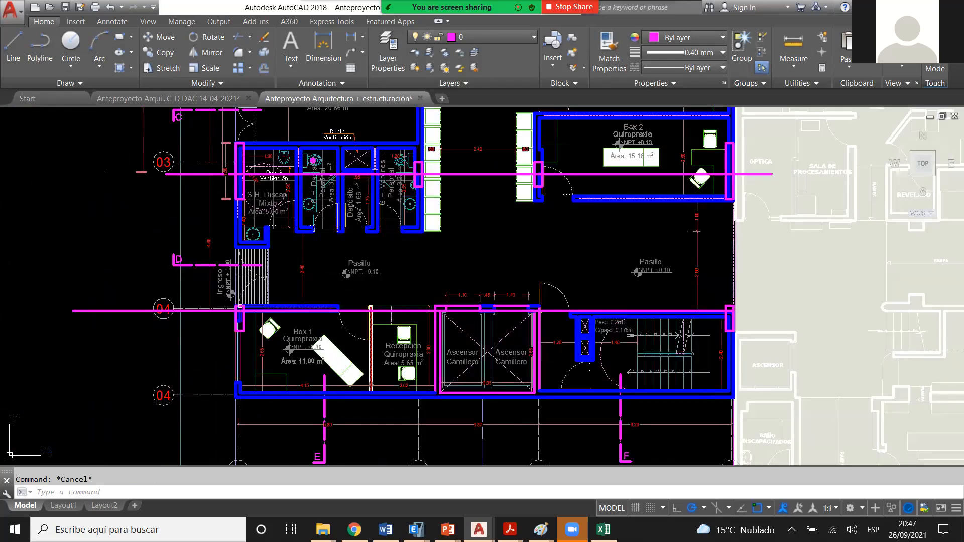
pyautogui.scroll(-4, 319, 356)
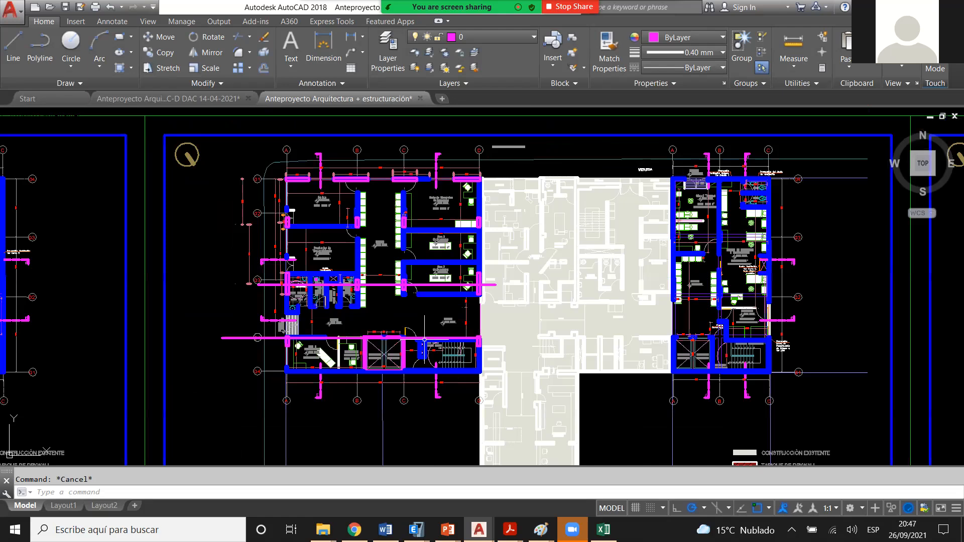
pyautogui.scroll(2, 331, 310)
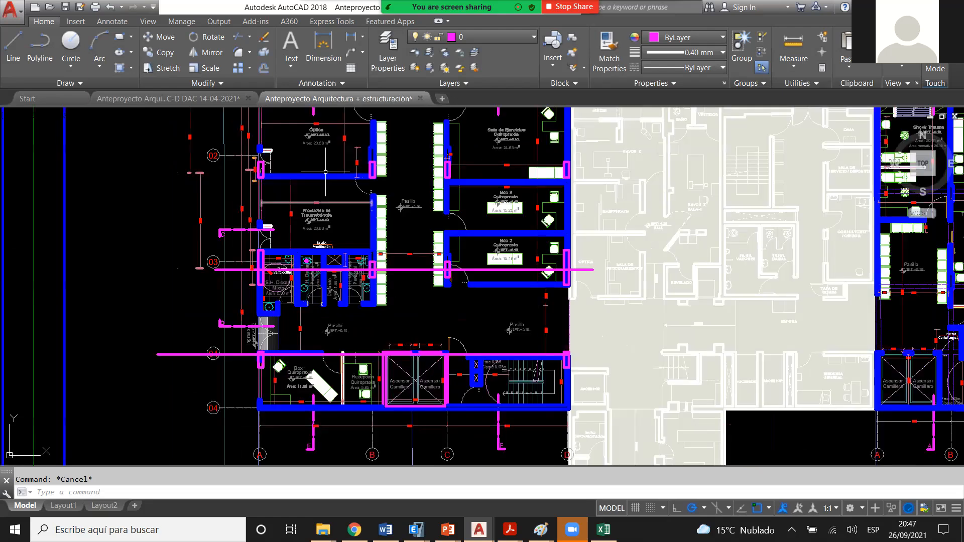
pyautogui.scroll(-2, 325, 172)
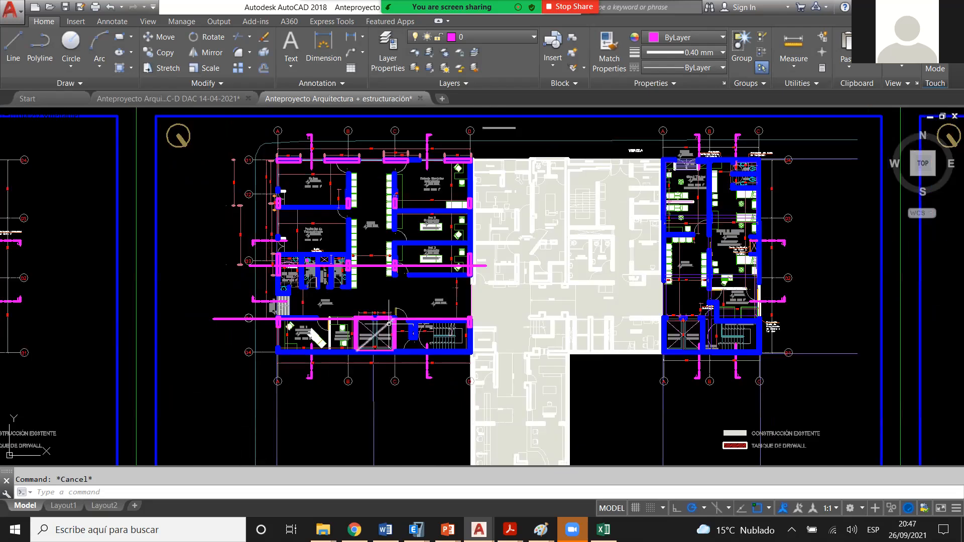
pyautogui.scroll(2, 374, 336)
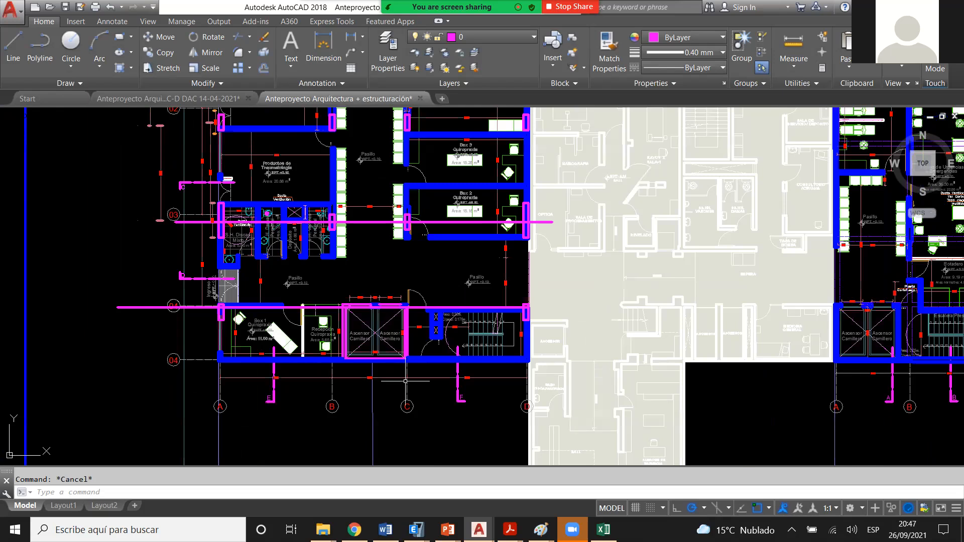
pyautogui.scroll(-2, 405, 381)
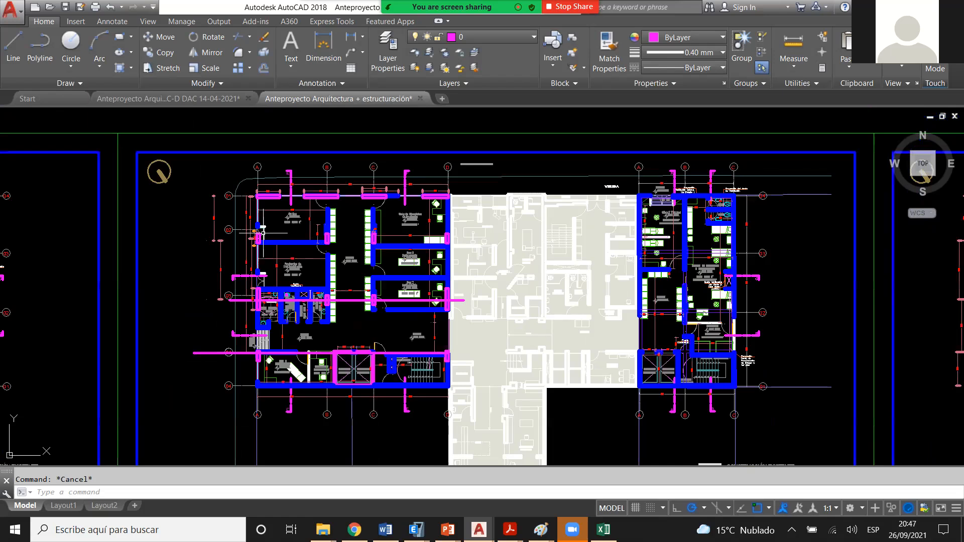
pyautogui.scroll(2, 261, 232)
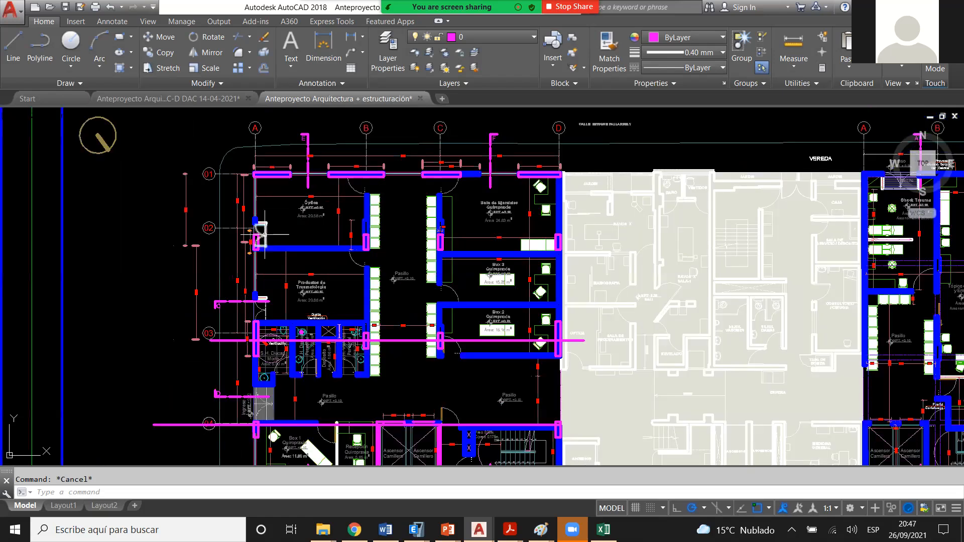
pyautogui.scroll(-2, 303, 265)
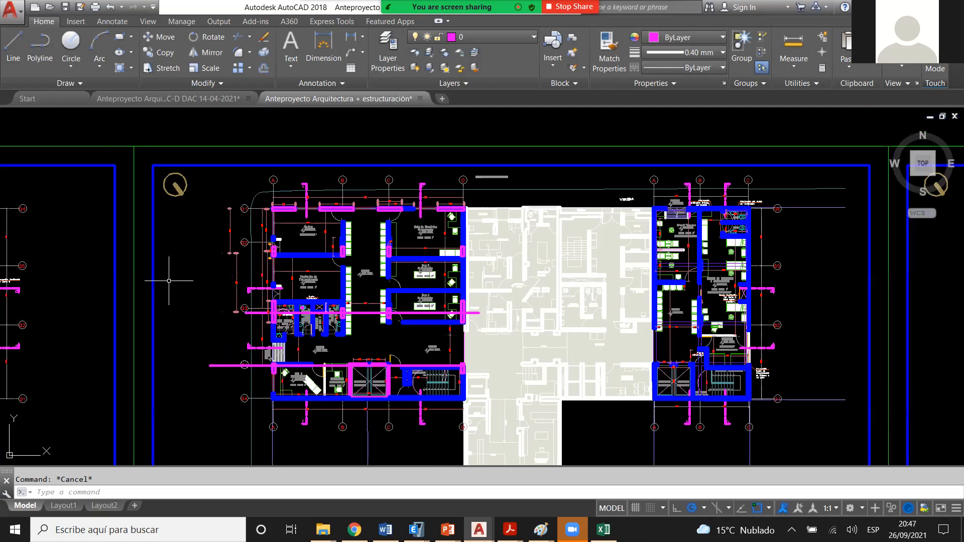
pyautogui.scroll(4, 309, 433)
pyautogui.scroll(6, 224, 339)
pyautogui.press('space')
pyautogui.click(186, 300)
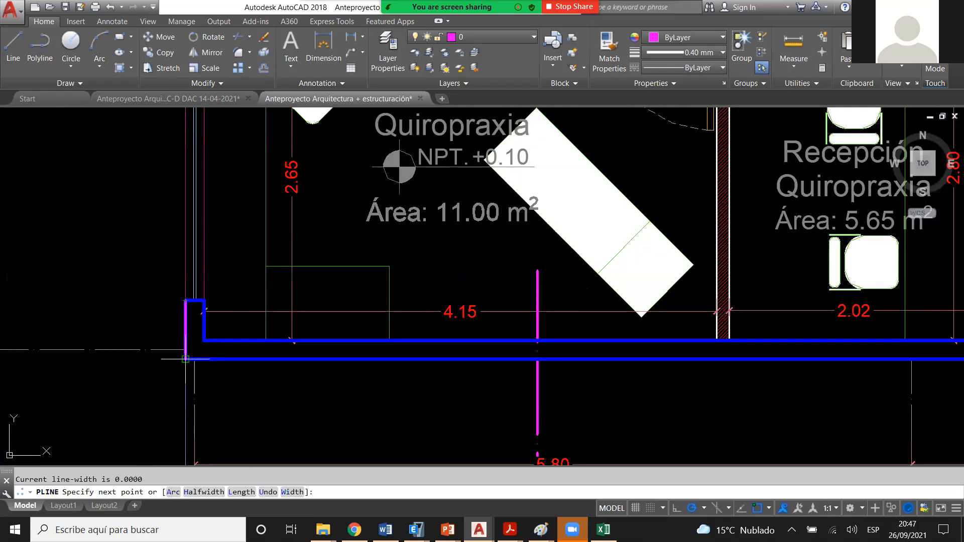
pyautogui.click(186, 359)
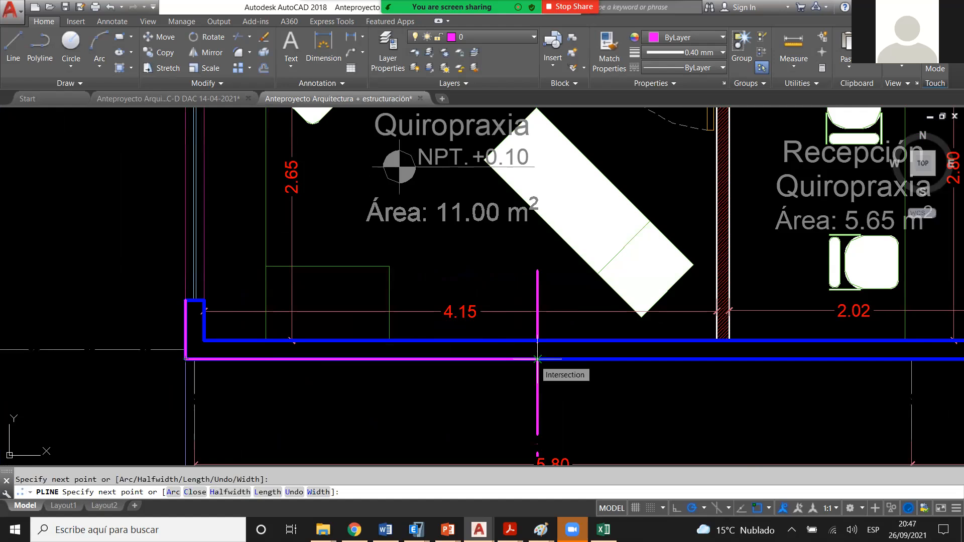
pyautogui.click(537, 359)
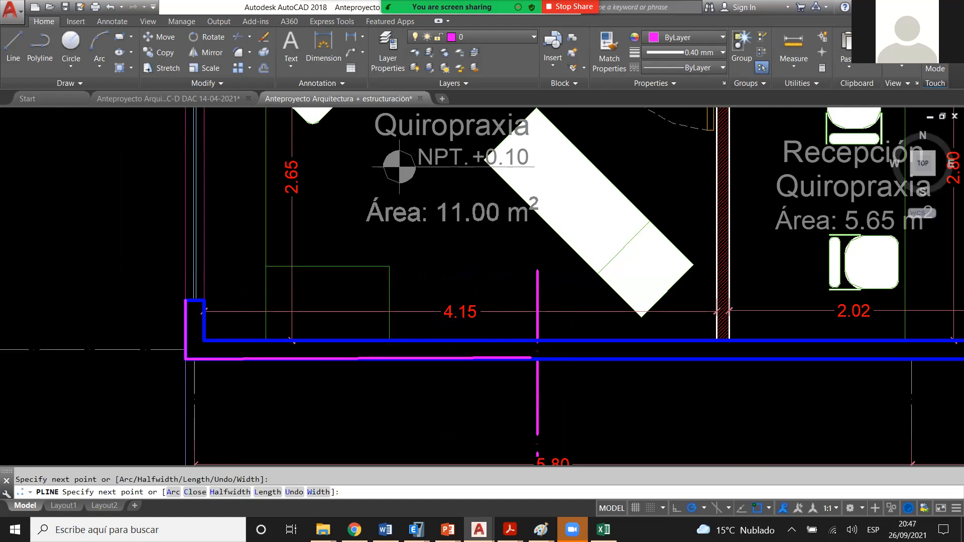
pyautogui.scroll(-2, 536, 358)
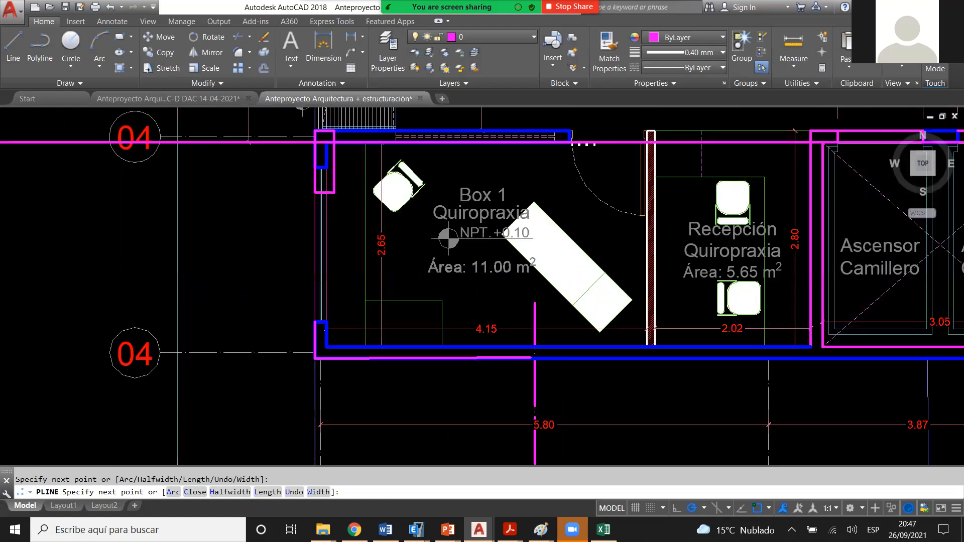
# - Examine how the axis 01 facade columns relate to the elevator core and the rear wall along axis 04
pyautogui.scroll(-5, 441, 353)
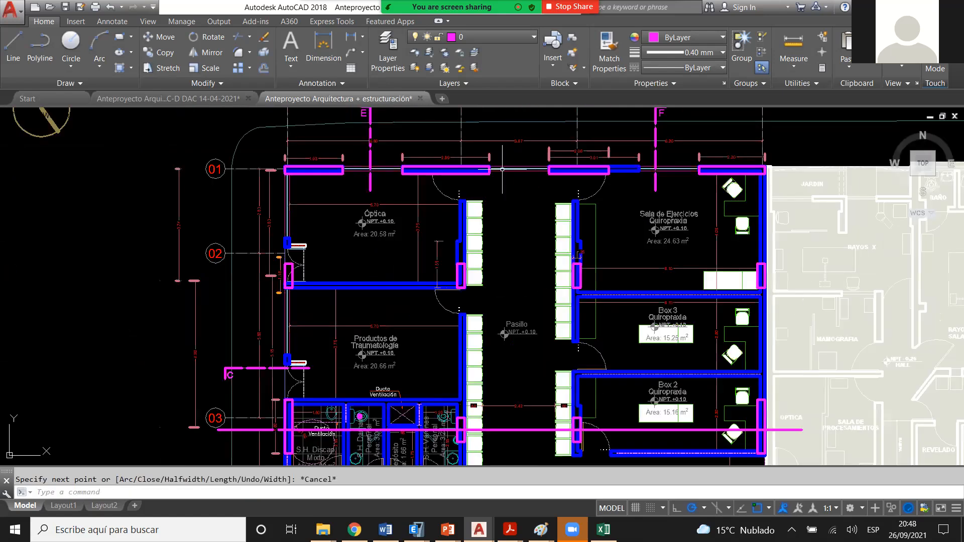
pyautogui.scroll(2, 502, 169)
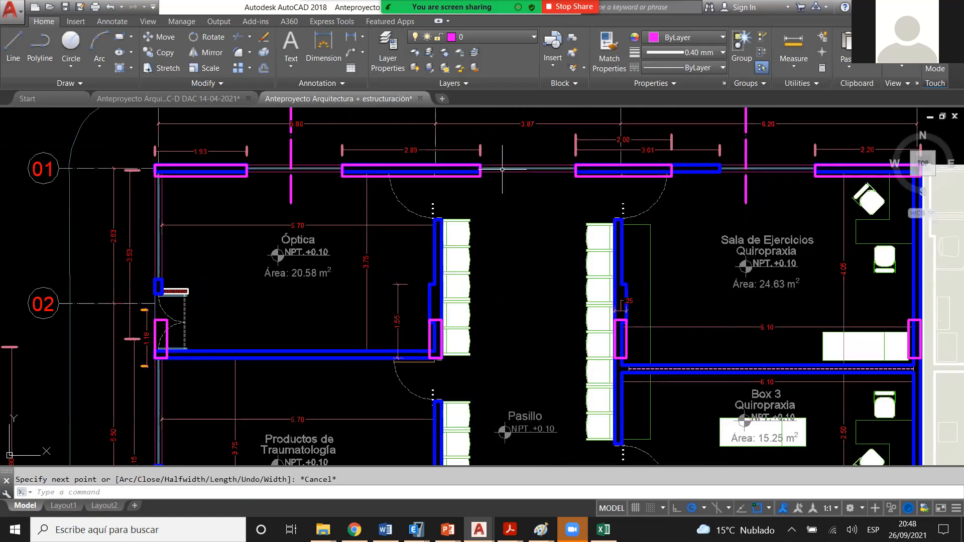
pyautogui.scroll(-6, 482, 232)
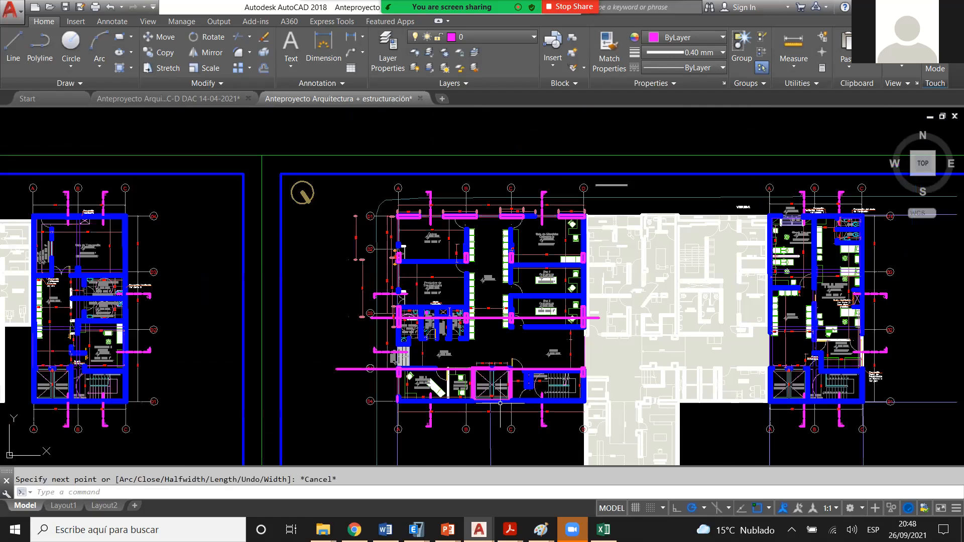
pyautogui.scroll(7, 500, 402)
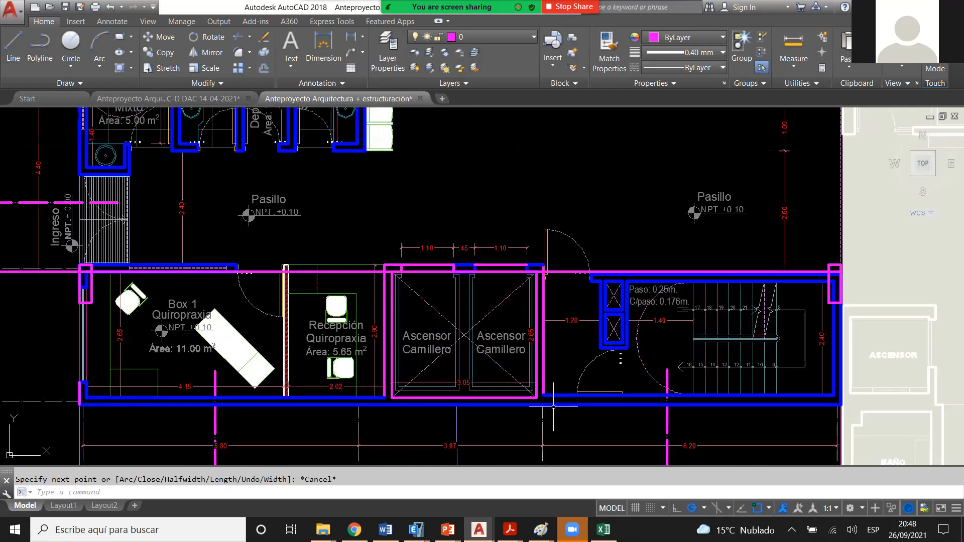
pyautogui.scroll(-3, 553, 405)
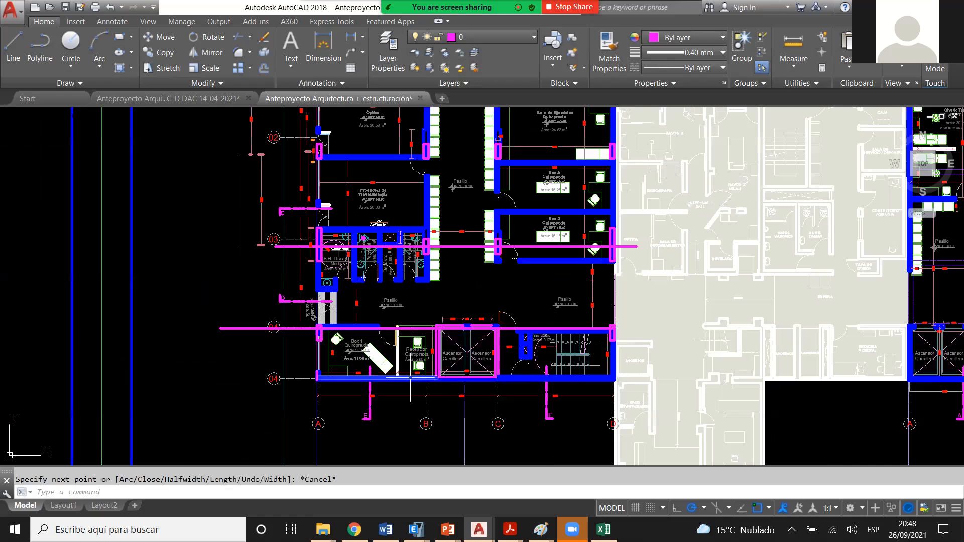
pyautogui.scroll(2, 410, 377)
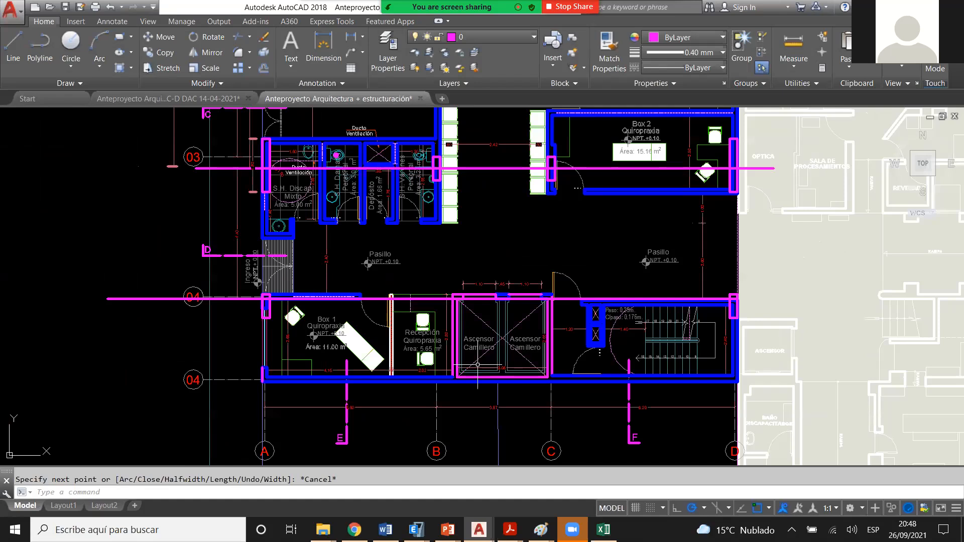
pyautogui.scroll(4, 477, 364)
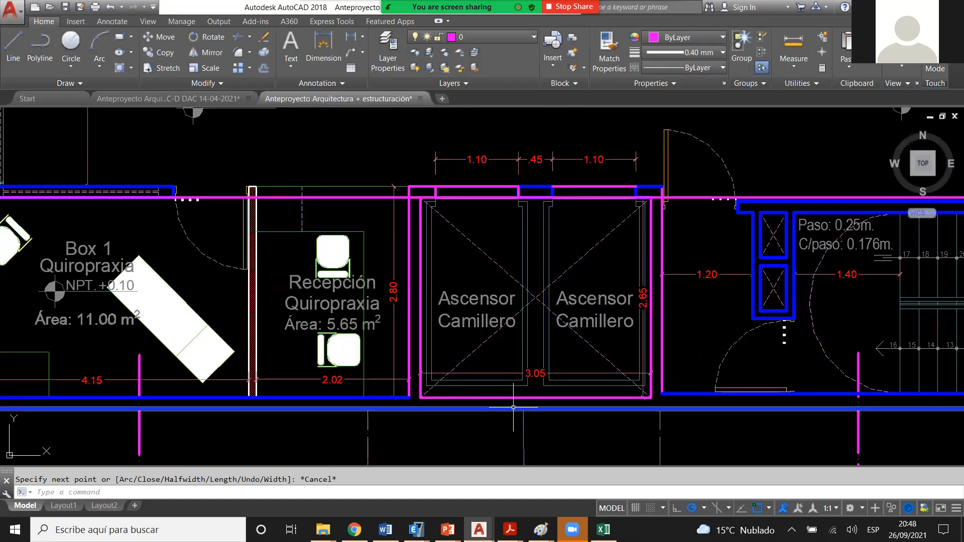
pyautogui.scroll(-2, 513, 407)
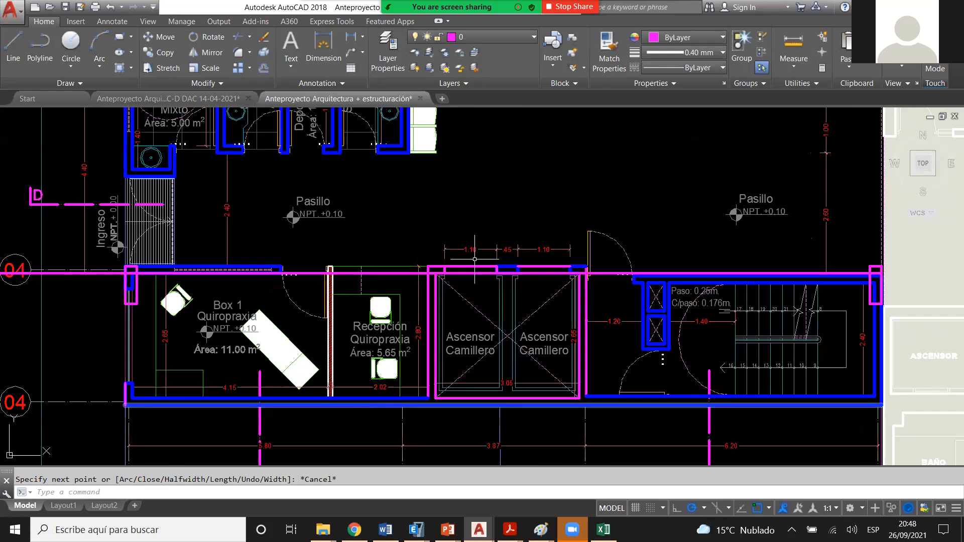
pyautogui.scroll(2, 516, 370)
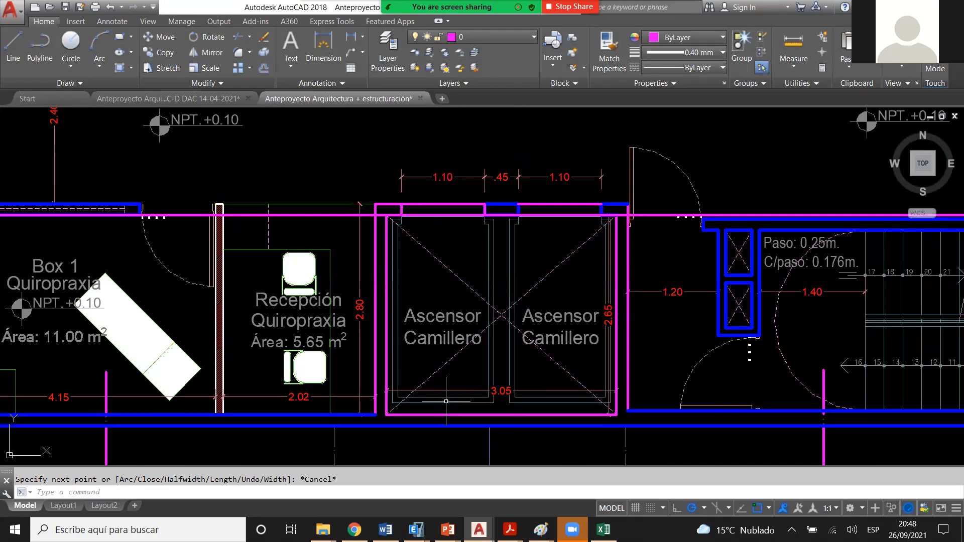
pyautogui.scroll(-6, 553, 390)
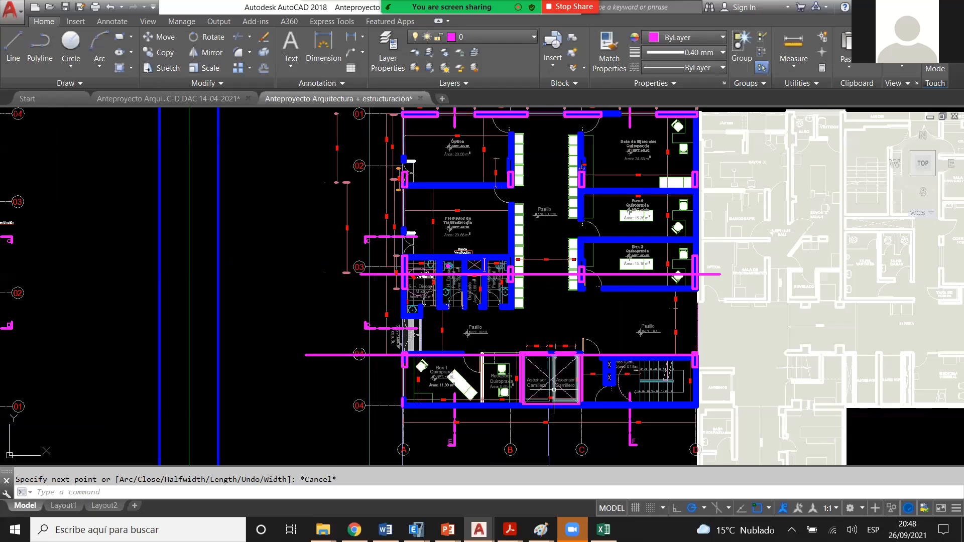
pyautogui.scroll(4, 554, 389)
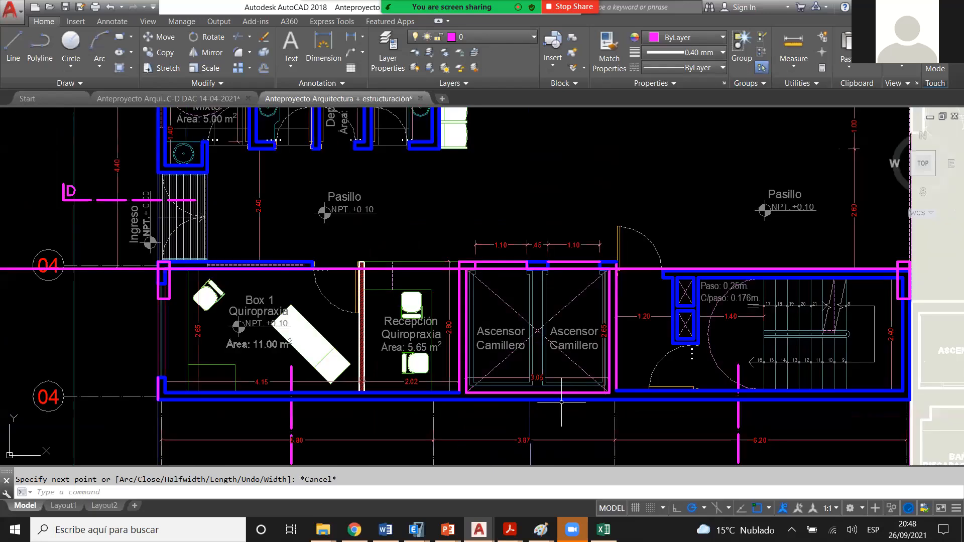
pyautogui.moveTo(562, 403); pyautogui.dragTo(622, 387, button='middle')
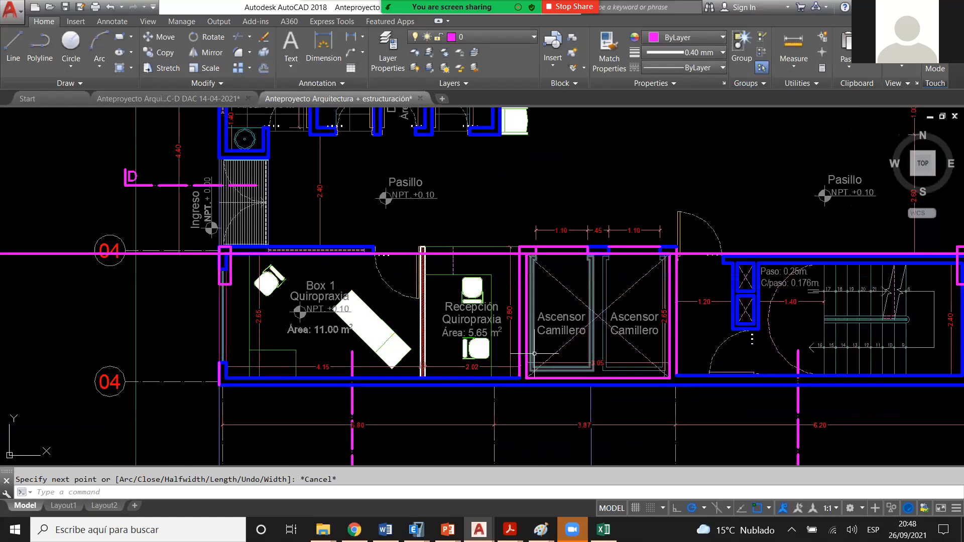
# - Remove the leftover vertical polyline segment on the outer face of the axis 04 and A wall corner
pyautogui.scroll(4, 236, 374)
pyautogui.write('pl')
pyautogui.press('Escape')
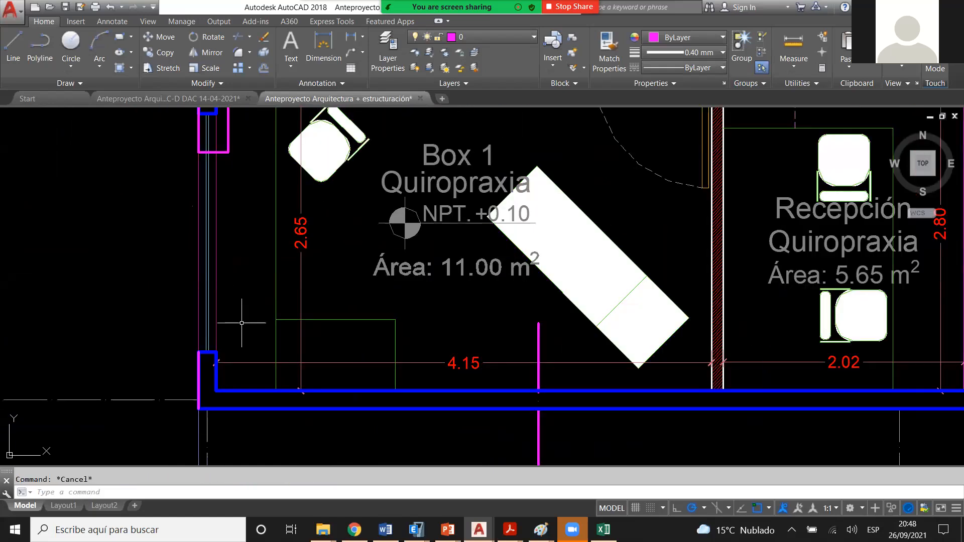
pyautogui.hotkey('ctrl', 'z')
pyautogui.scroll(4, 341, 338)
pyautogui.click(338, 340)
pyautogui.moveTo(339, 340)
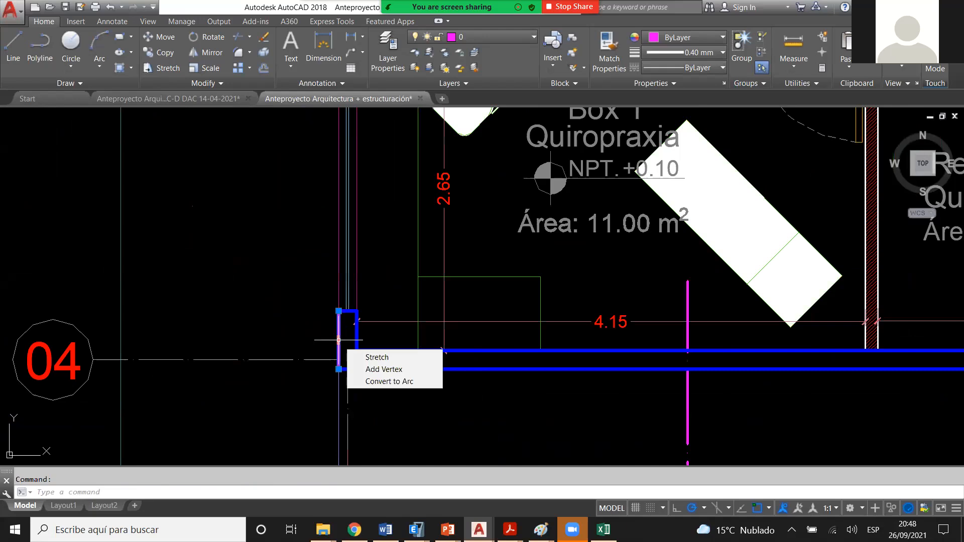
# - Start the corner column outline at axes 04 and A with a polyline down the outer face and 1.2 along the rear wall
pyautogui.write('pl')
pyautogui.press('Return')
pyautogui.scroll(4, 351, 322)
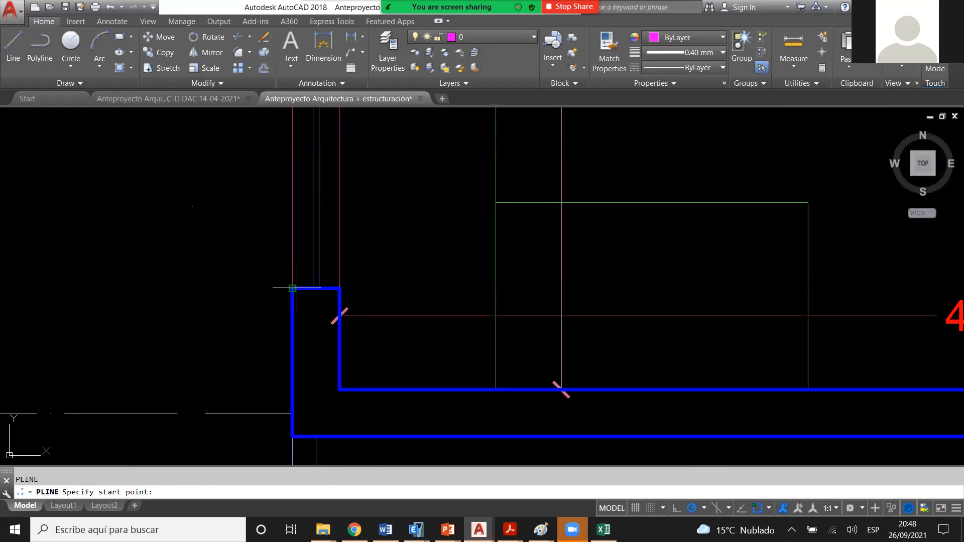
pyautogui.click(293, 288)
pyautogui.click(291, 435)
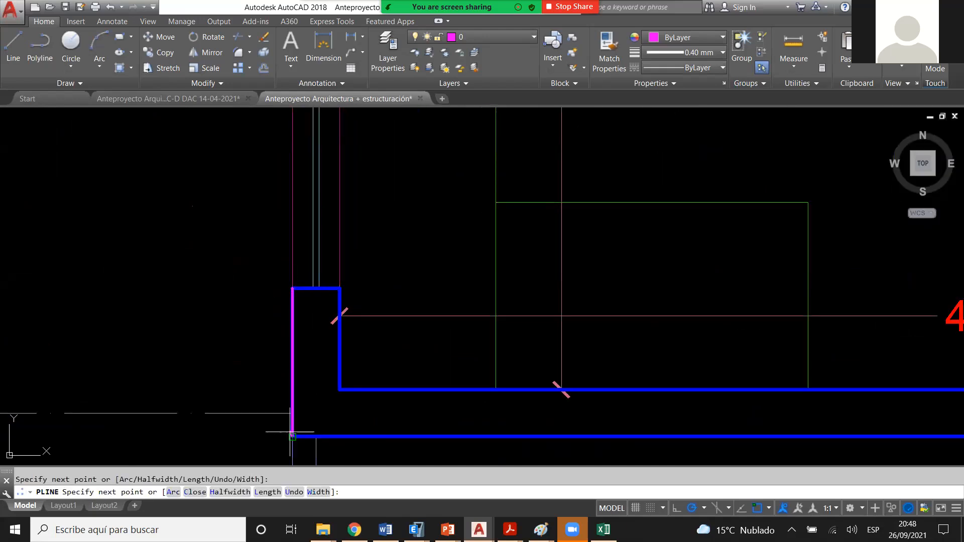
pyautogui.scroll(-2, 291, 435)
pyautogui.scroll(-2, 291, 435)
pyautogui.scroll(2, 486, 434)
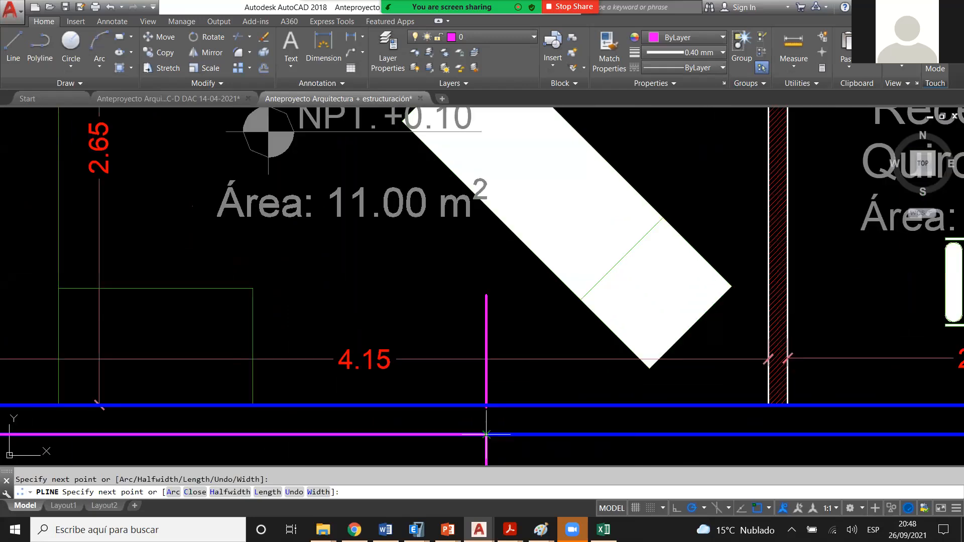
pyautogui.scroll(-2, 486, 434)
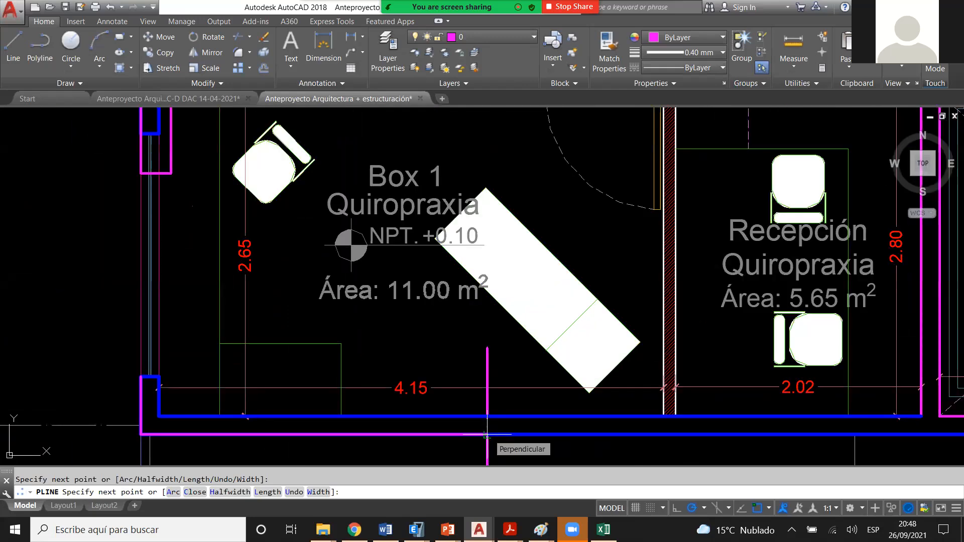
pyautogui.write('1.2')
pyautogui.press('Return')
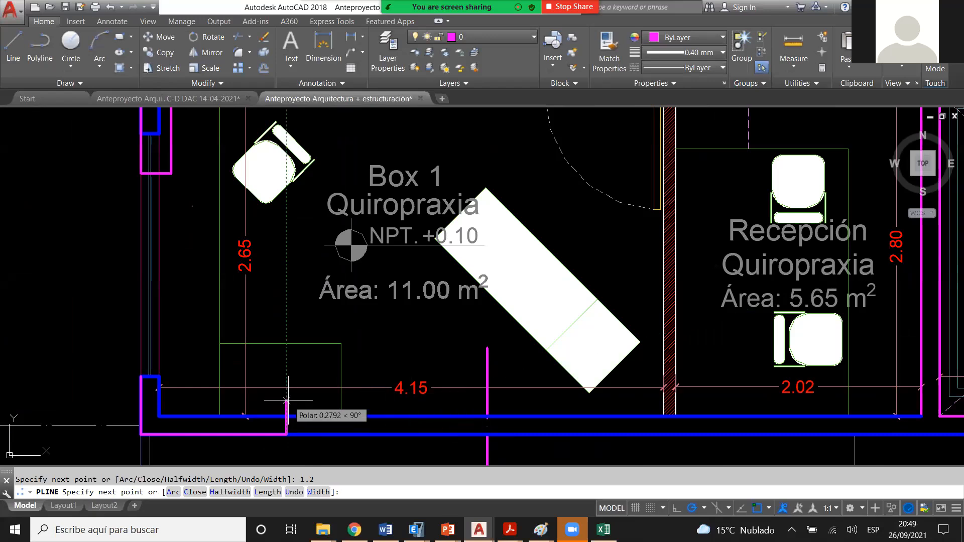
# - Give the column's horizontal leg a thickness of 0.25 and run its upper edge back to the outer face
pyautogui.scroll(-1, 286, 400)
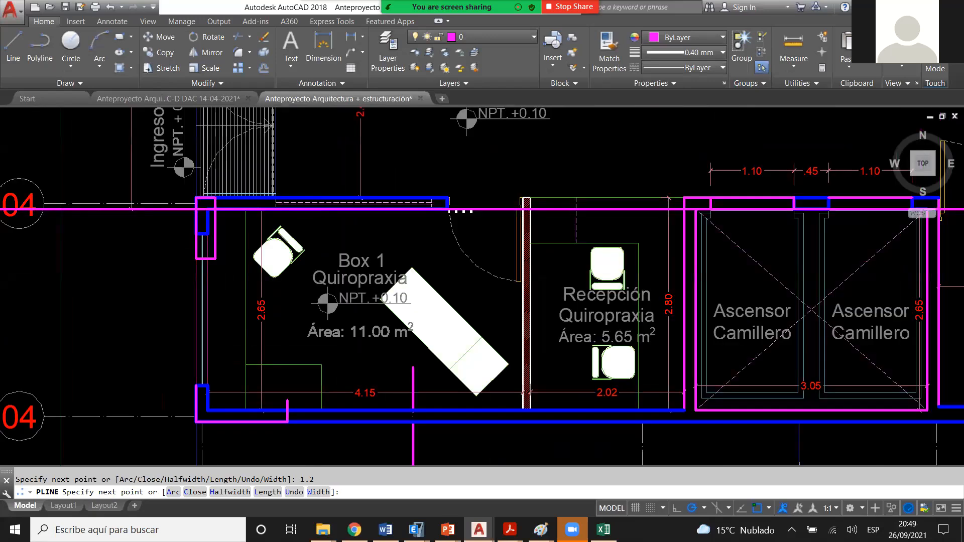
pyautogui.scroll(2, 287, 401)
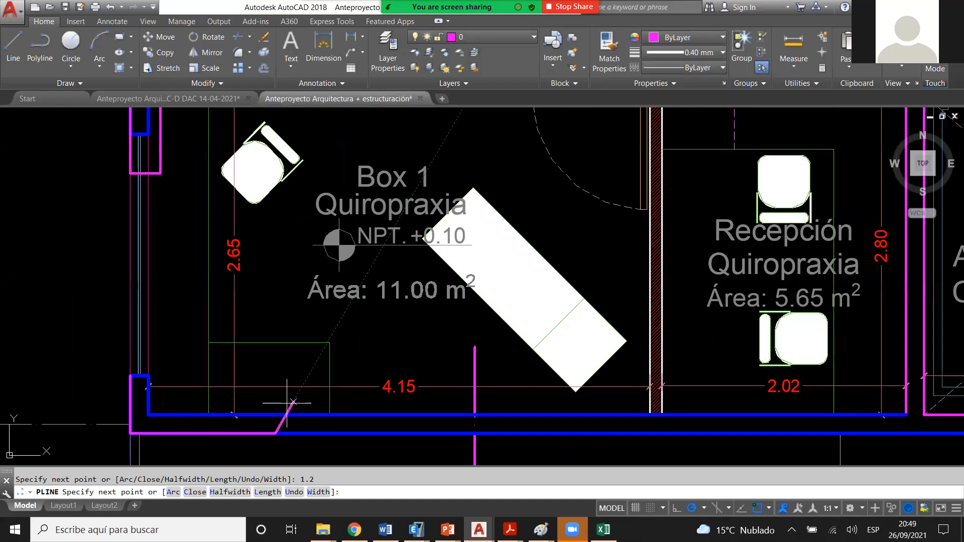
pyautogui.scroll(2, 287, 403)
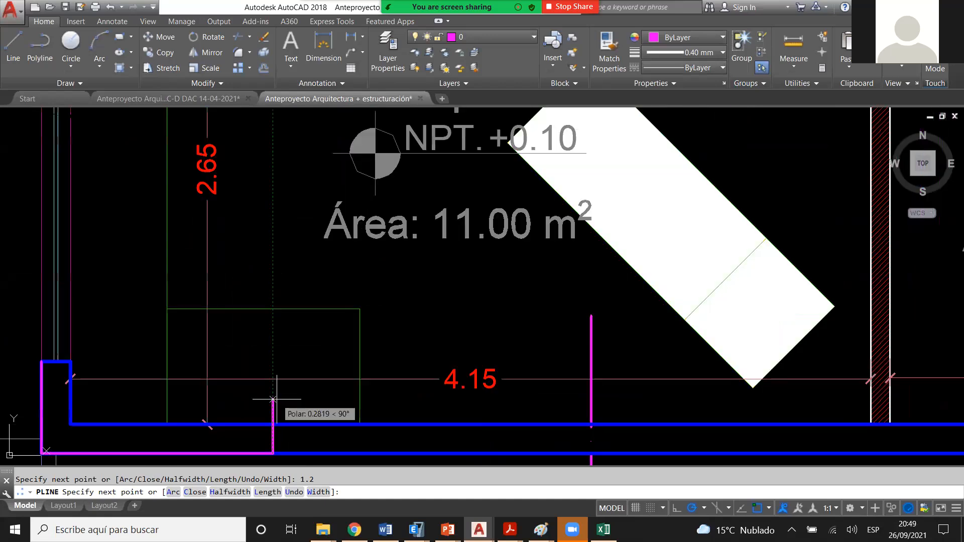
pyautogui.write('.25')
pyautogui.press('Return')
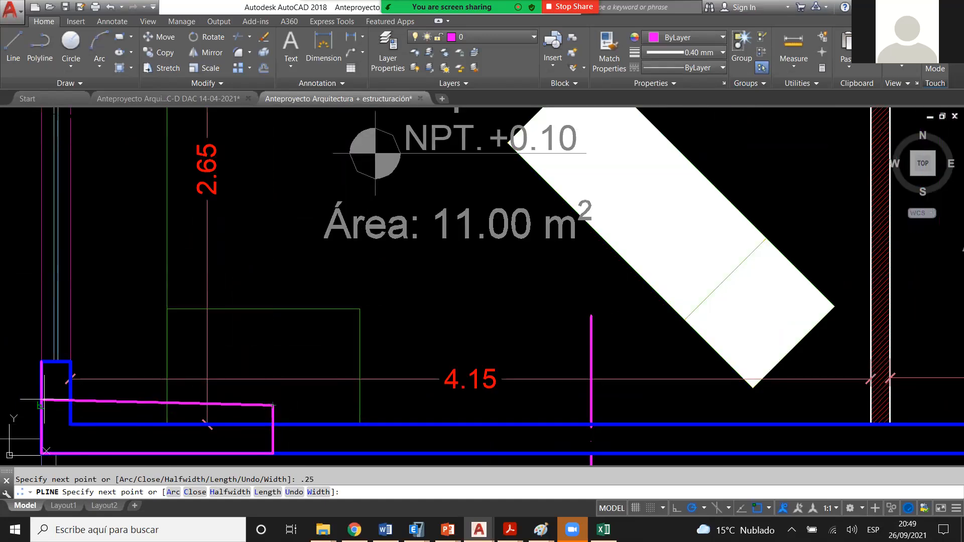
pyautogui.scroll(6, 44, 400)
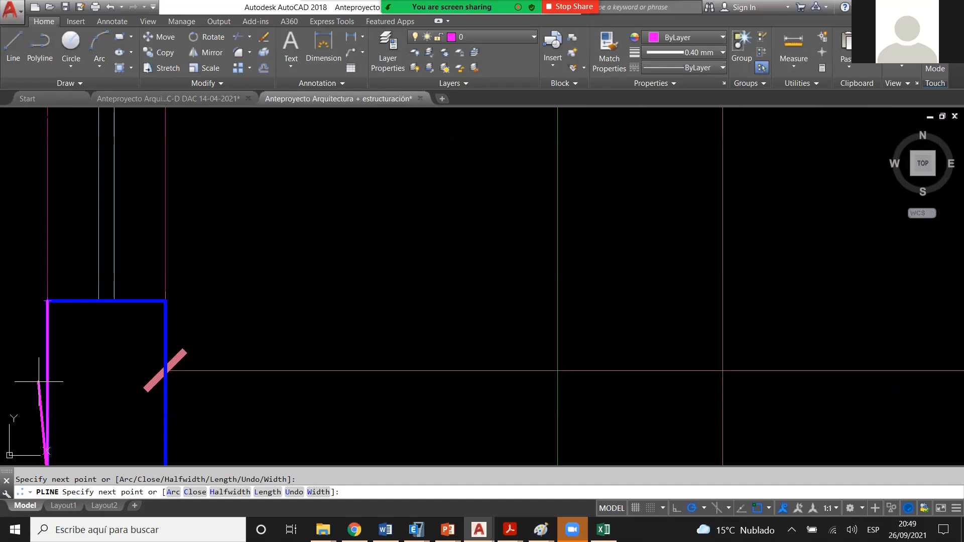
pyautogui.scroll(-4, 163, 362)
pyautogui.press('Escape')
# - Draw the column's short vertical leg with a 0.25 wide top edge and an inner side down to the horizontal leg
pyautogui.press('Return')
pyautogui.click(138, 332)
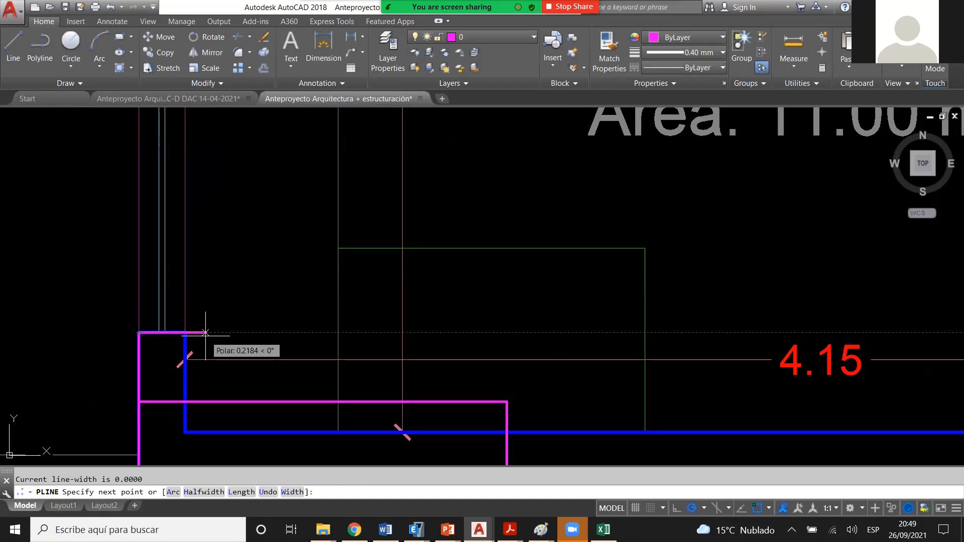
pyautogui.write('.25')
pyautogui.press('Return')
pyautogui.click(216, 402)
pyautogui.press('Escape')
# - Trim the horizontal leg's upper edge at the vertical leg and erase the leftover piece to form an L-shaped column
pyautogui.write('tr')
pyautogui.press('Return')
pyautogui.press('Return')
pyautogui.click(204, 402)
pyautogui.press('Escape')
pyautogui.click(168, 403)
pyautogui.press('Delete')
pyautogui.scroll(-2, 196, 358)
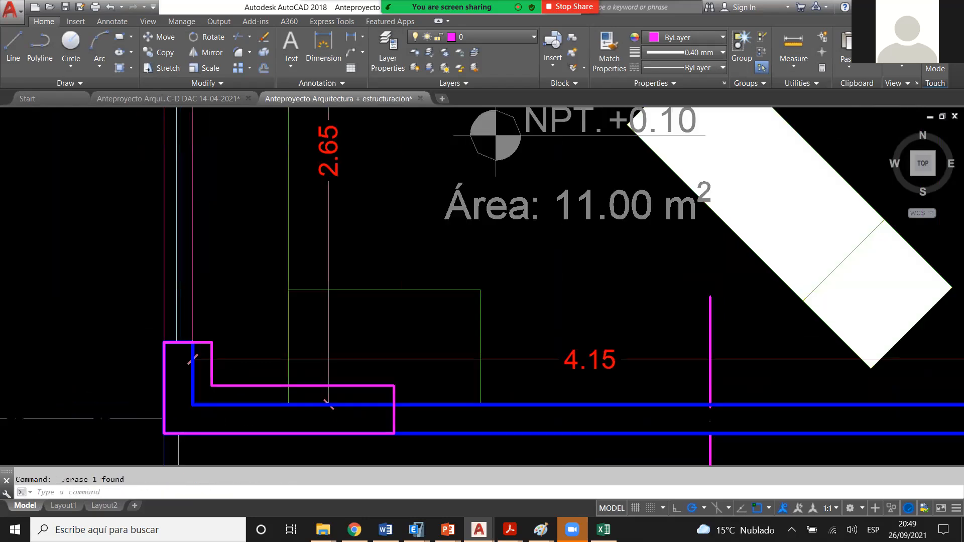
# - Draw a polyline down from the L-shaped column's outer corner and along the outside of the rear wall
pyautogui.moveTo(203, 378); pyautogui.dragTo(211, 364, button='middle')
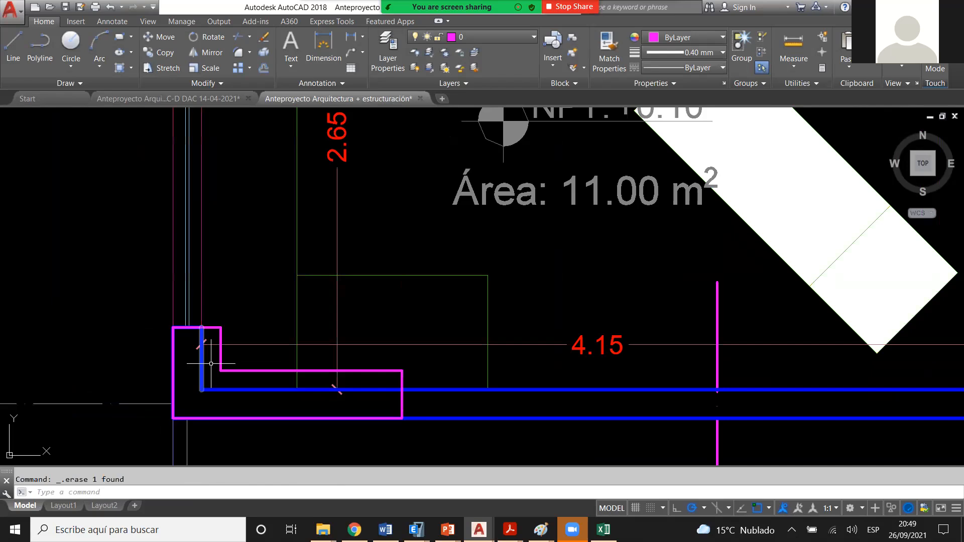
pyautogui.scroll(-6, 211, 363)
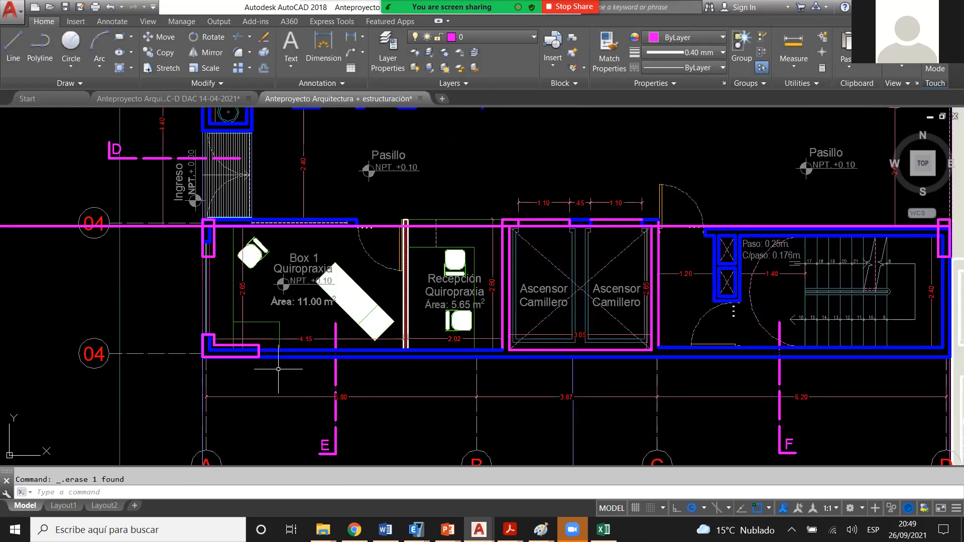
pyautogui.scroll(-1, 279, 369)
pyautogui.scroll(1, 291, 367)
pyautogui.write('pl')
pyautogui.press('Return')
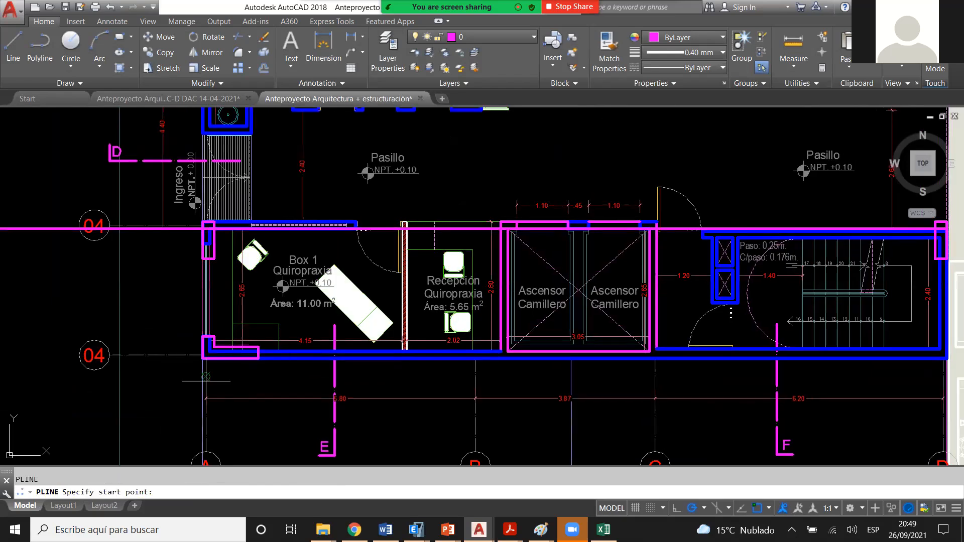
pyautogui.scroll(4, 206, 379)
pyautogui.click(201, 359)
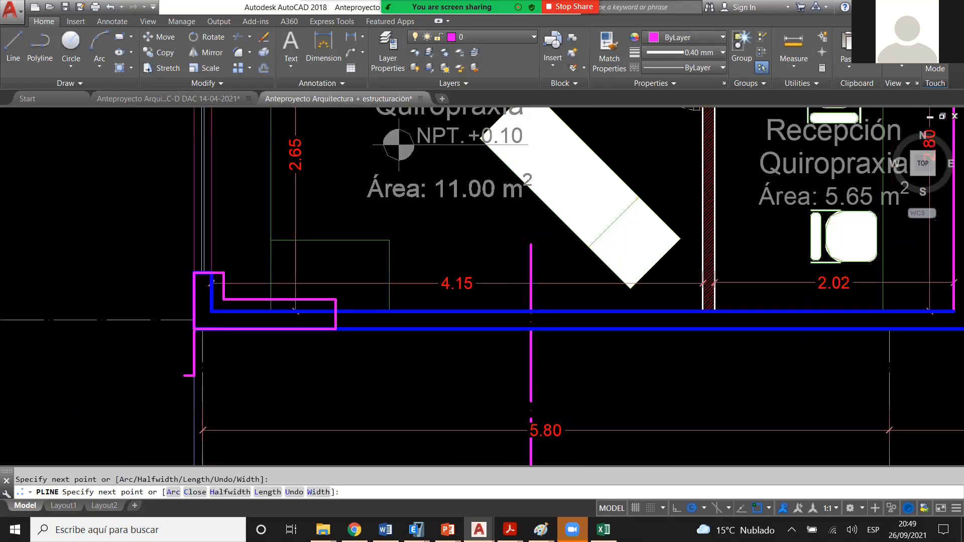
pyautogui.scroll(-5, 183, 374)
pyautogui.scroll(8, 700, 375)
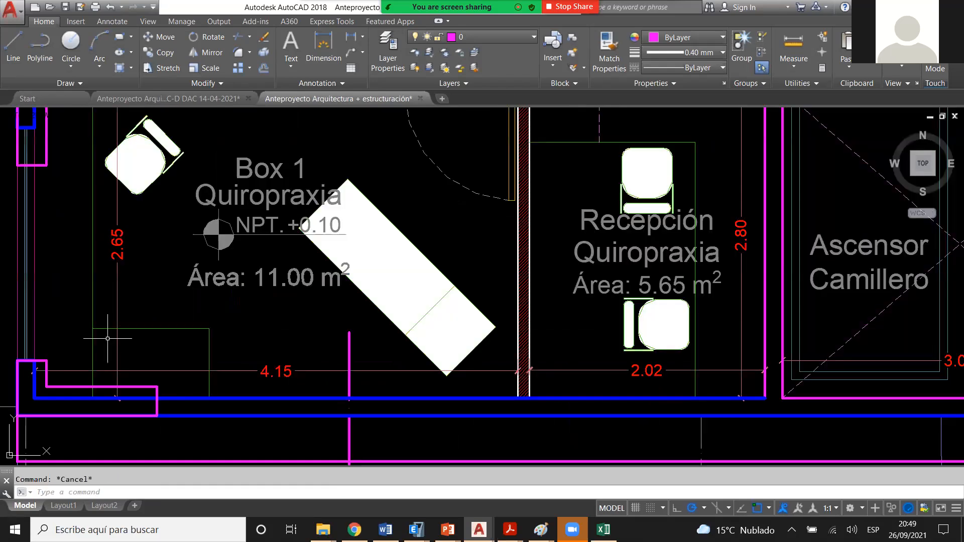
# - Mirror the L-shaped corner column to the opposite rear corner about the midpoint of the outer guide line, keeping the original
pyautogui.click(43, 367)
pyautogui.scroll(4, 43, 367)
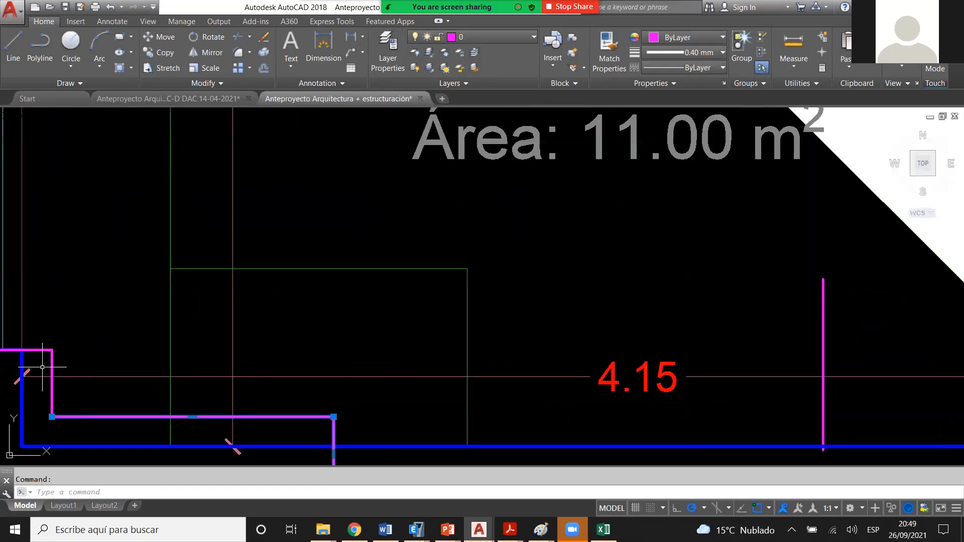
pyautogui.scroll(-3, 43, 367)
pyautogui.click(154, 340)
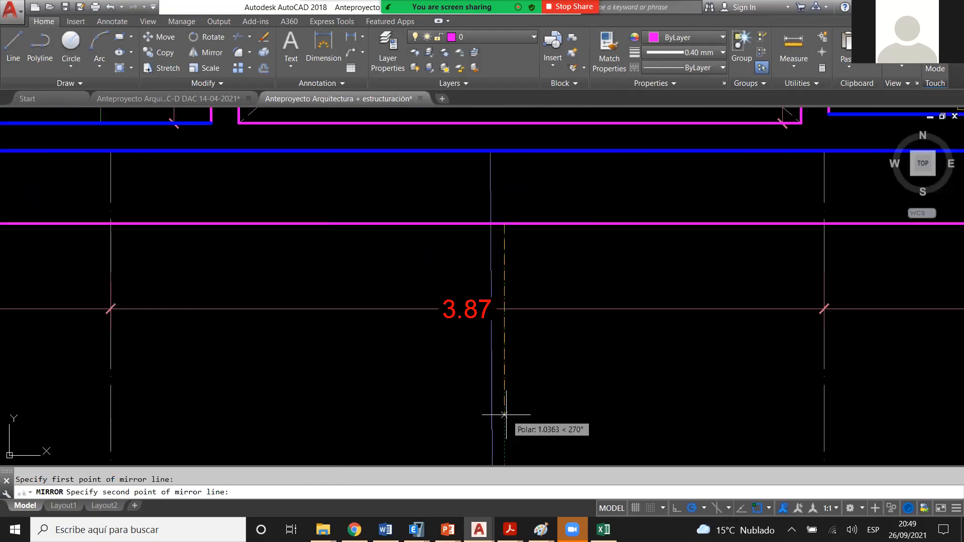
pyautogui.click(505, 409)
pyautogui.scroll(-2, 374, 389)
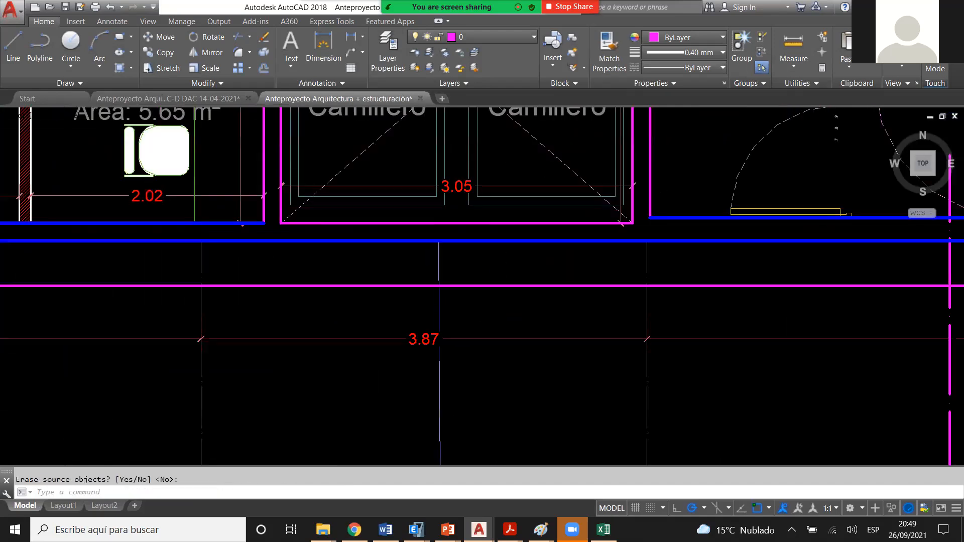
pyautogui.press('Escape')
pyautogui.scroll(-4, 547, 345)
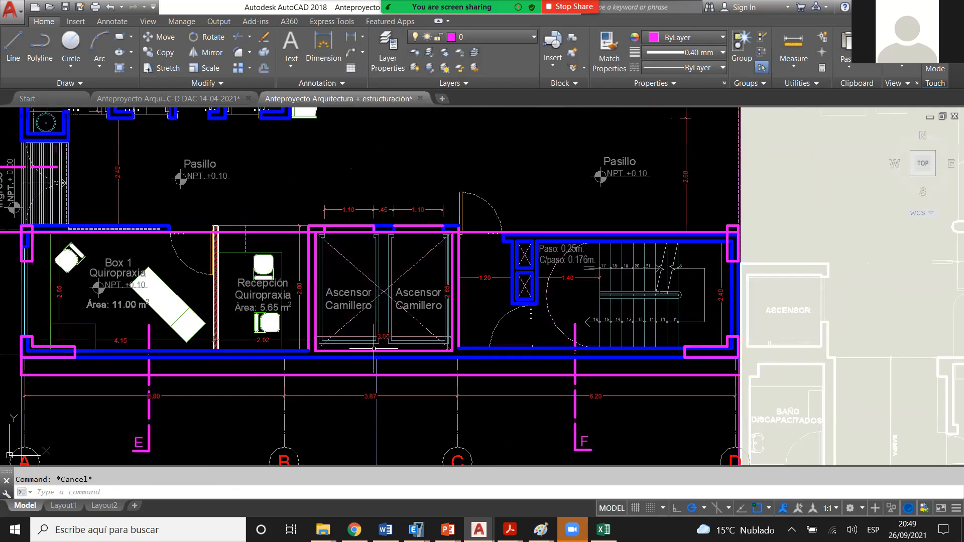
# - Erase the guide polyline running along the outside of the rear wall
pyautogui.scroll(-2, 381, 357)
pyautogui.click(391, 366)
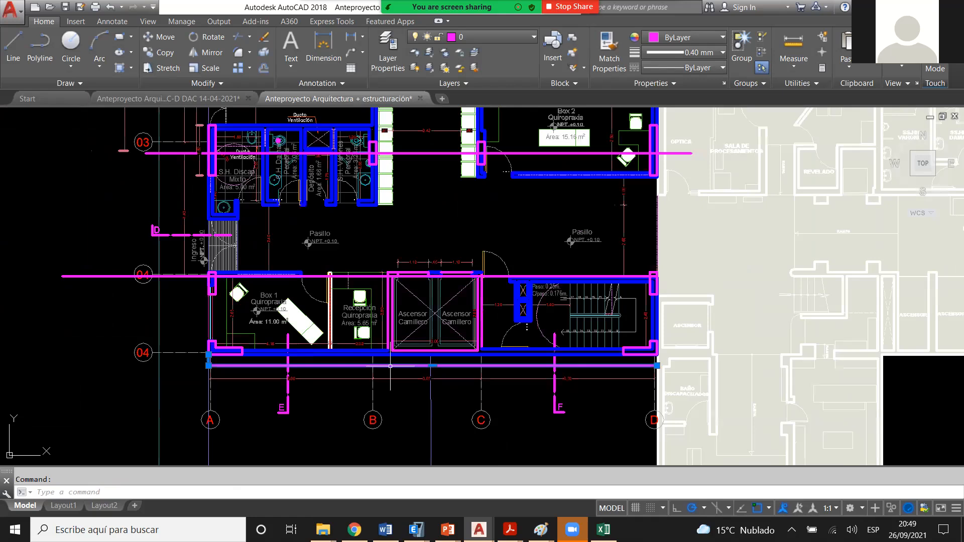
pyautogui.press('Delete')
# - Draw a roughly square column, about 0.35 by 0.34, at the elevator shaft's front corner nearest the reception, down to the wall's outer face
pyautogui.scroll(-3, 521, 325)
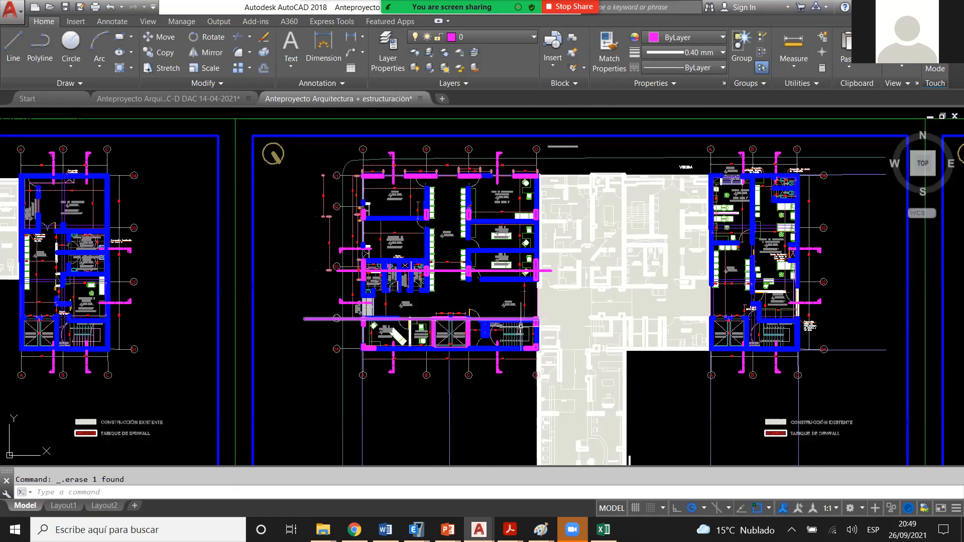
pyautogui.moveTo(446, 293); pyautogui.dragTo(414, 308, button='middle')
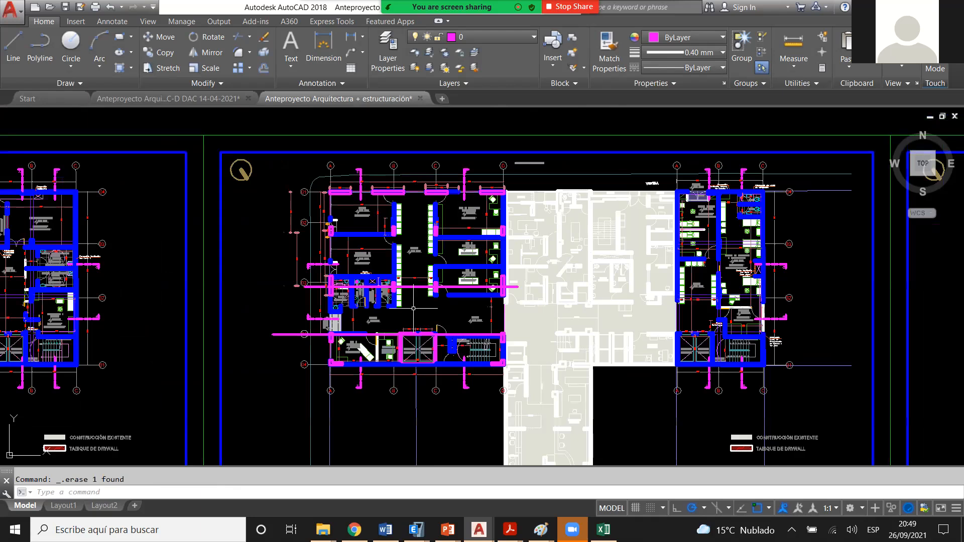
pyautogui.scroll(2, 446, 229)
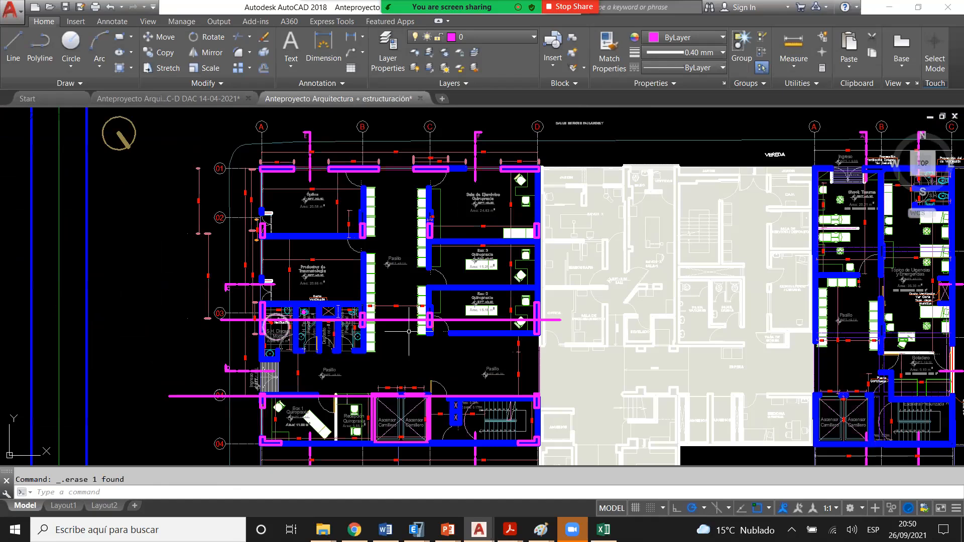
pyautogui.scroll(8, 380, 405)
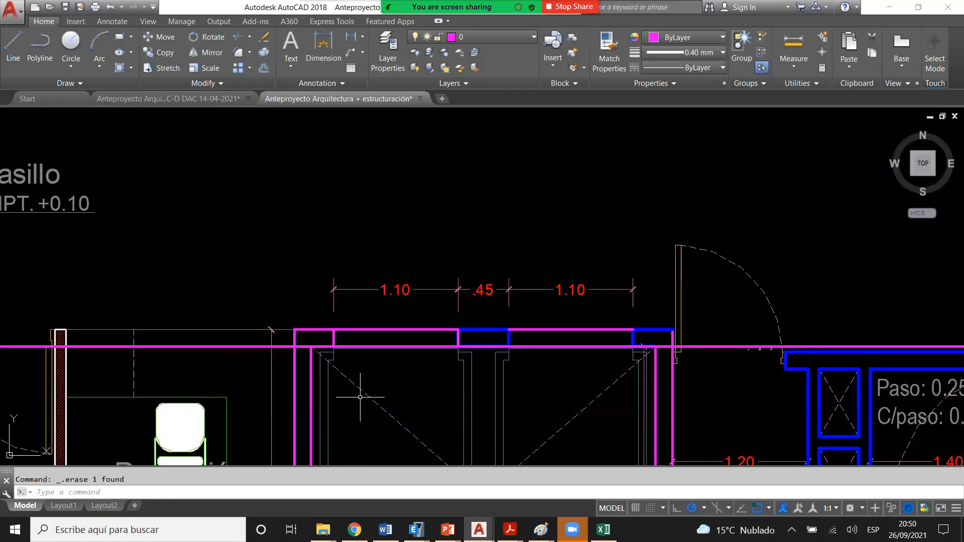
pyautogui.press('Escape')
pyautogui.scroll(-3, 357, 326)
pyautogui.scroll(3, 337, 329)
pyautogui.scroll(2, 347, 312)
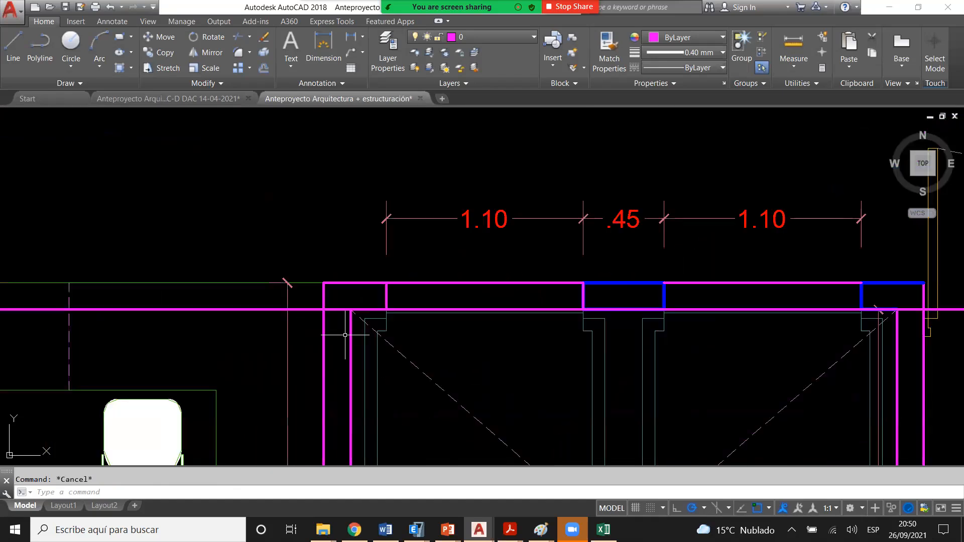
pyautogui.write('rec')
pyautogui.press('Return')
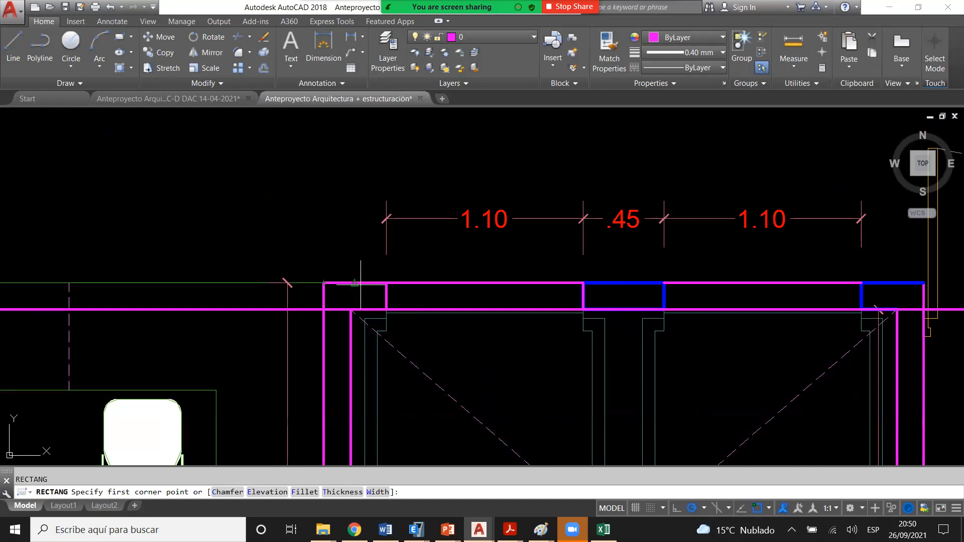
pyautogui.click(386, 283)
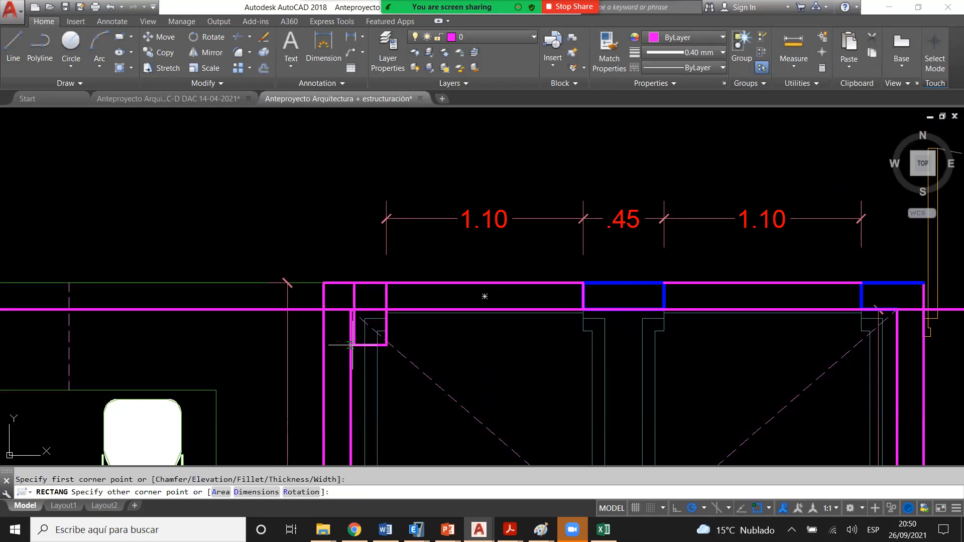
pyautogui.click(324, 345)
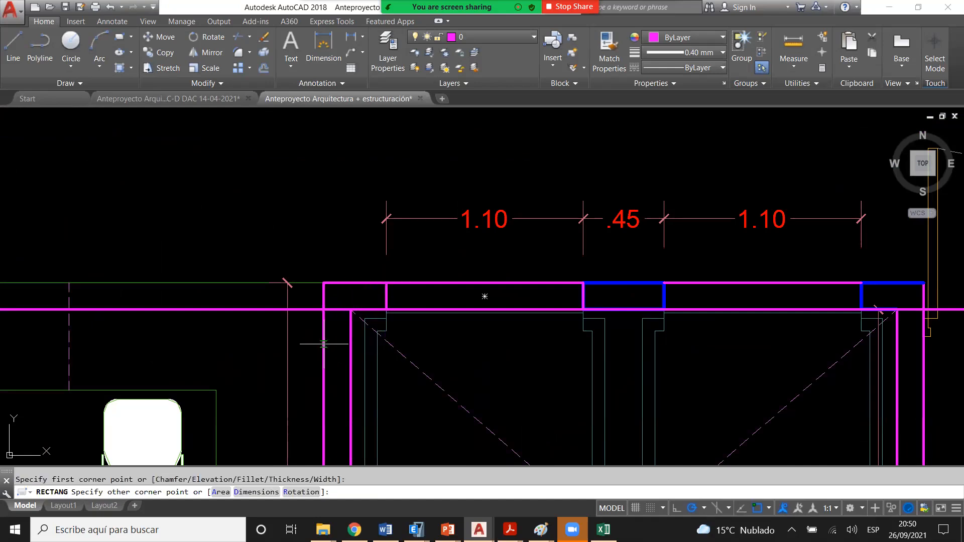
pyautogui.press('Escape')
# - Add linear dimensions for the width and depth of the new elevator corner column
pyautogui.scroll(-2, 272, 294)
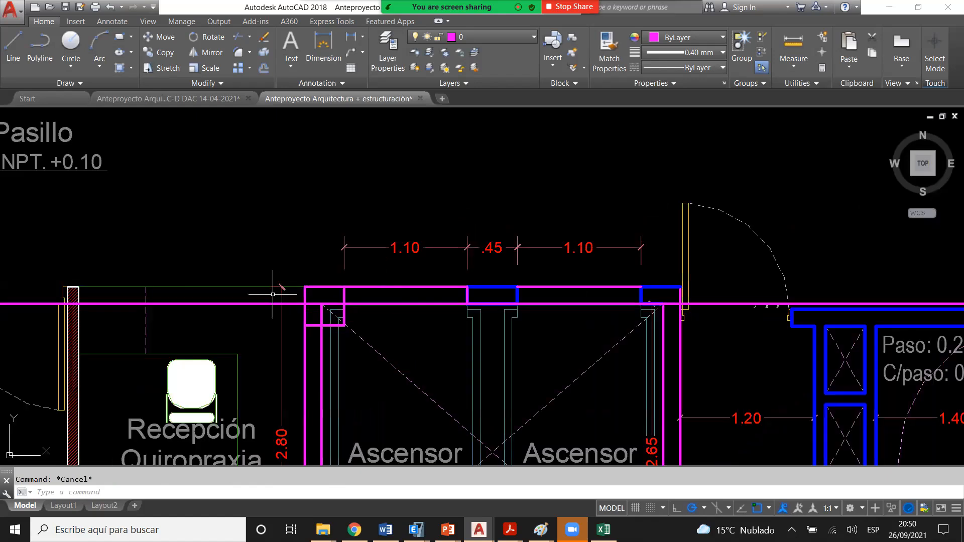
pyautogui.moveTo(273, 294); pyautogui.dragTo(111, 288, button='middle')
pyautogui.scroll(4, 176, 288)
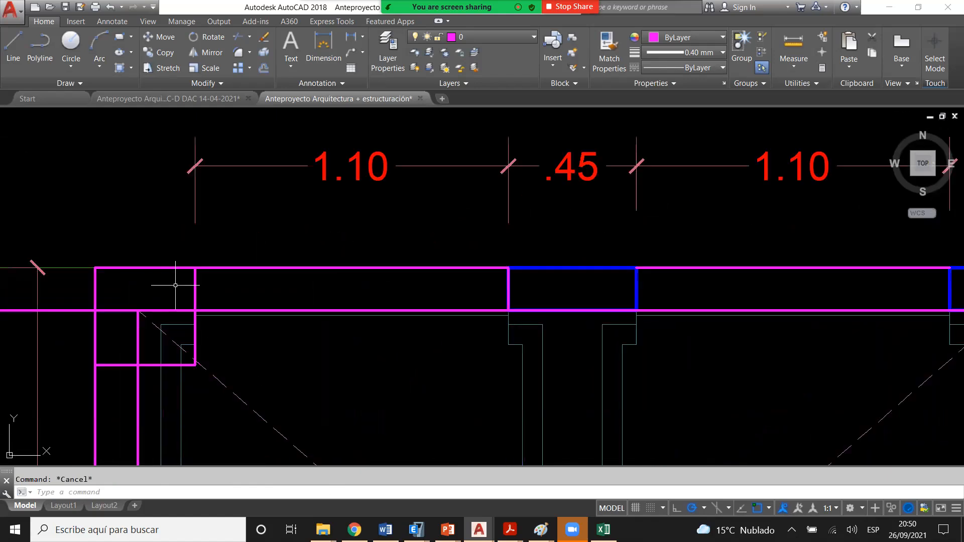
pyautogui.click(351, 36)
pyautogui.click(195, 268)
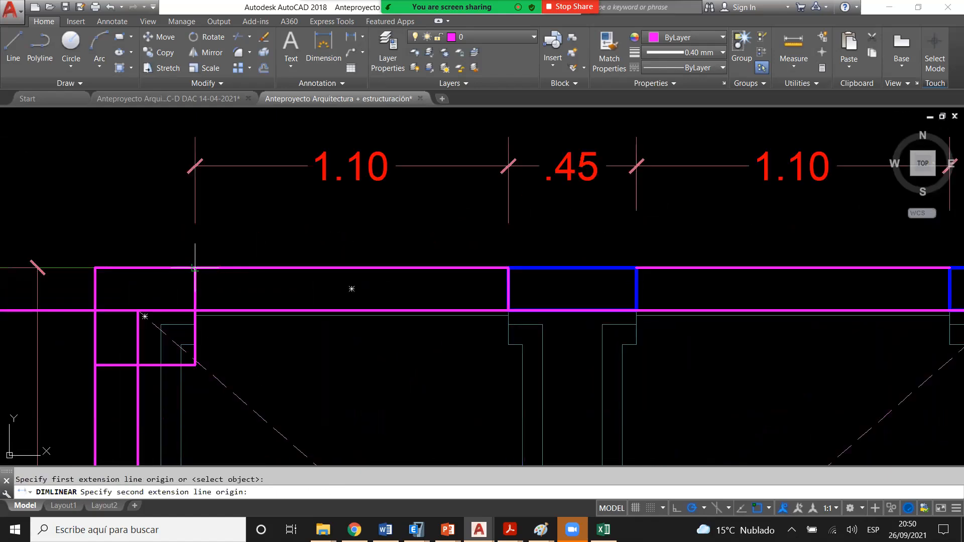
pyautogui.click(94, 269)
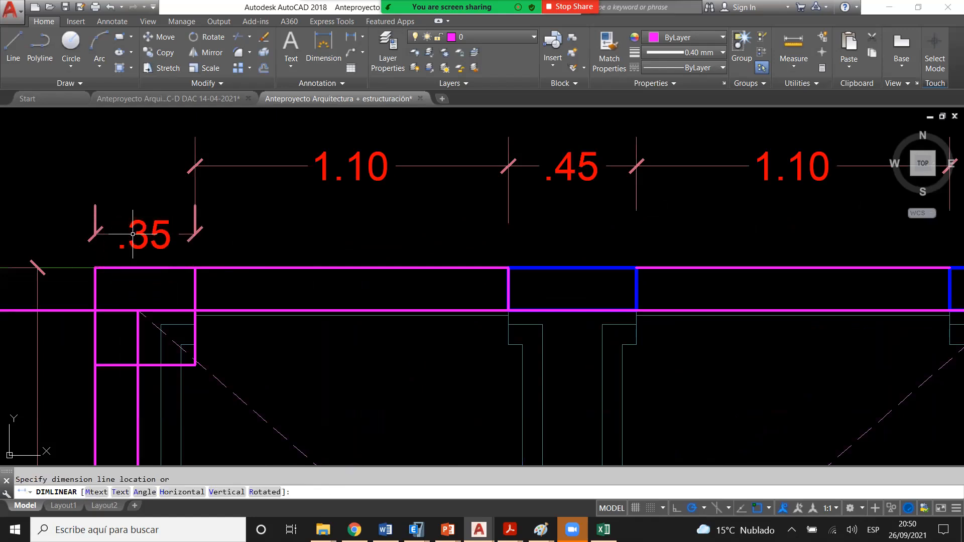
pyautogui.click(133, 234)
pyautogui.scroll(-4, 271, 252)
pyautogui.press('Escape')
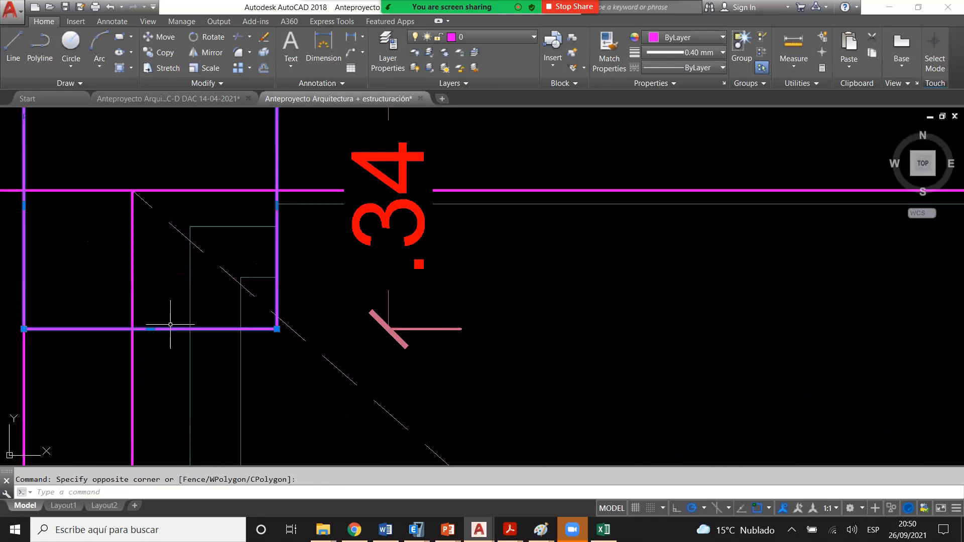
# - Stretch the column's lower edge 0.01 downward
pyautogui.click(150, 329)
pyautogui.write('.01')
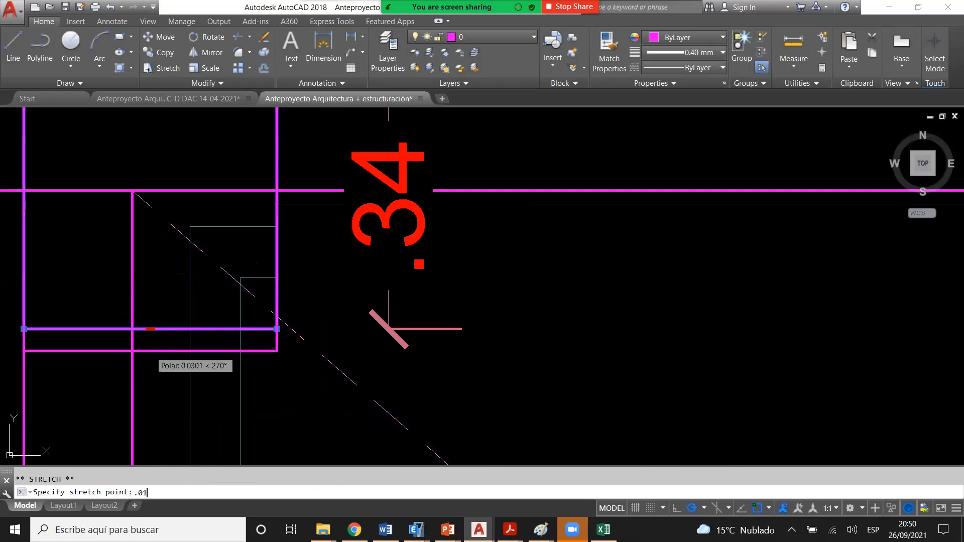
pyautogui.press('Return')
pyautogui.scroll(-4, 301, 341)
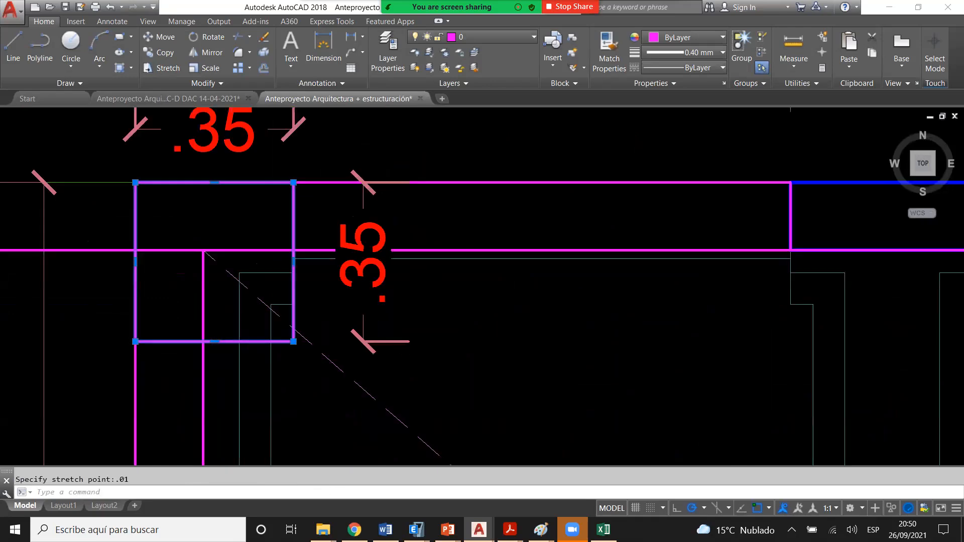
pyautogui.scroll(-2, 321, 348)
# - Copy the square column to the opposite front corner of the elevator shaft, using its lower outer corners for alignment
pyautogui.click(321, 348)
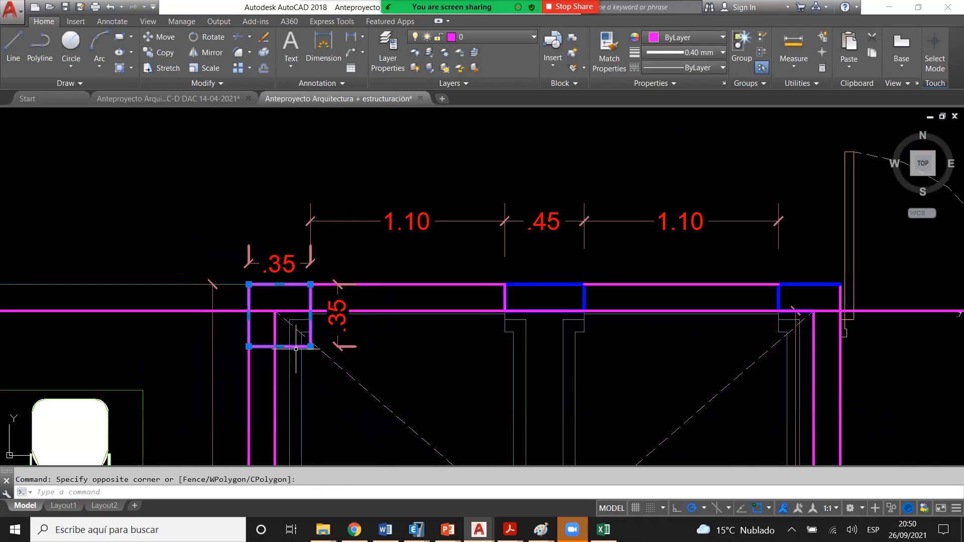
pyautogui.press('Escape')
pyautogui.click(264, 345)
pyautogui.write('co')
pyautogui.press('Return')
pyautogui.click(310, 346)
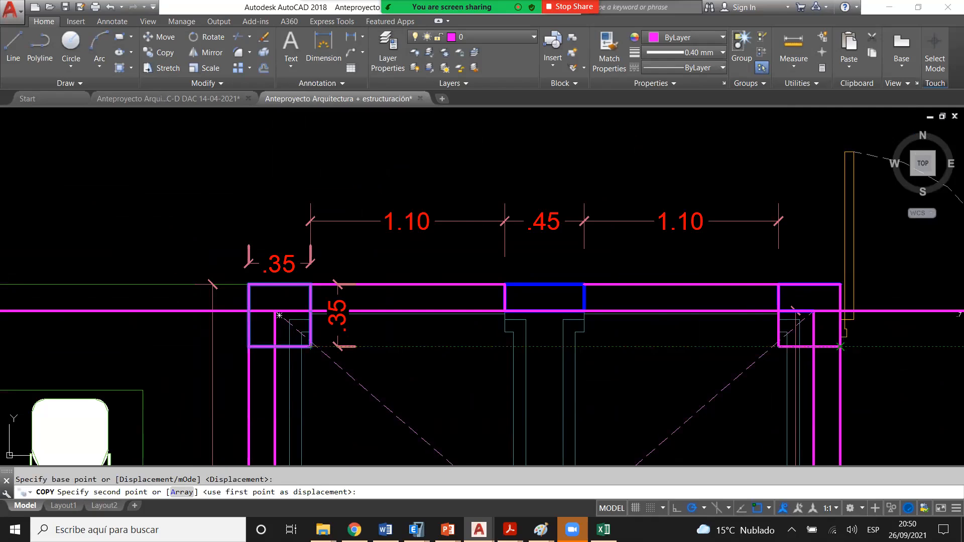
pyautogui.click(550, 326)
pyautogui.scroll(-2, 551, 326)
pyautogui.scroll(-2, 552, 326)
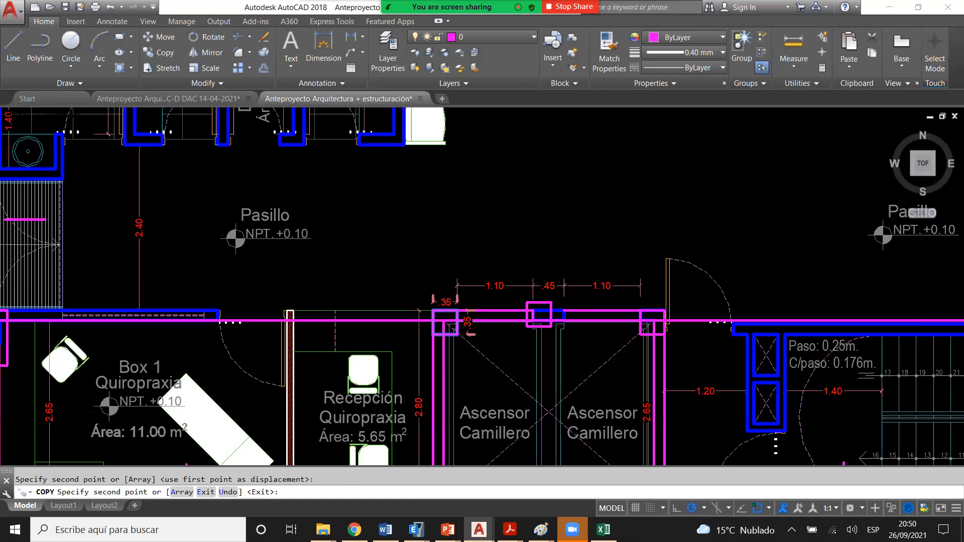
pyautogui.scroll(-3, 552, 325)
pyautogui.press('Escape')
# - Draw a horizontal polyline from the end midpoint of the first column on axis 01 outward past the axis bubble
pyautogui.scroll(5, 426, 256)
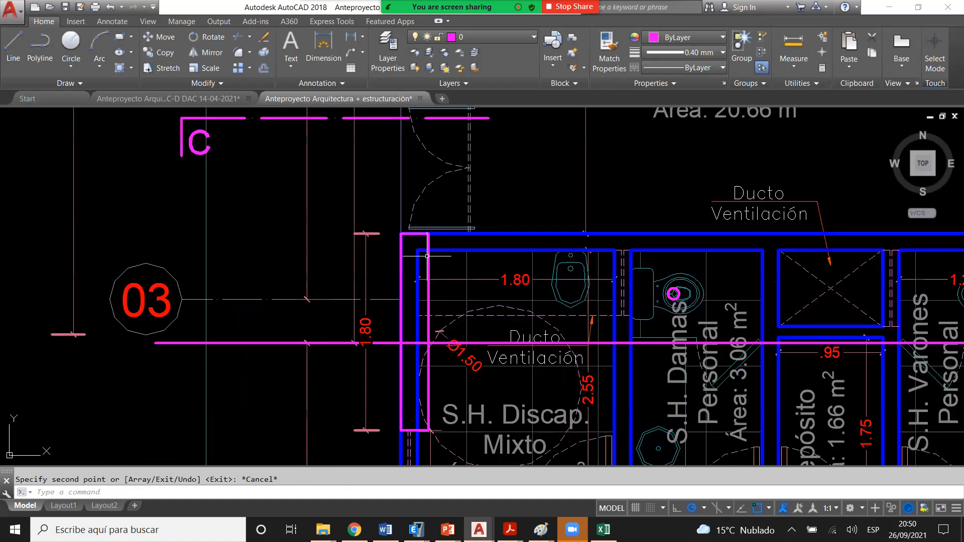
pyautogui.scroll(-6, 427, 256)
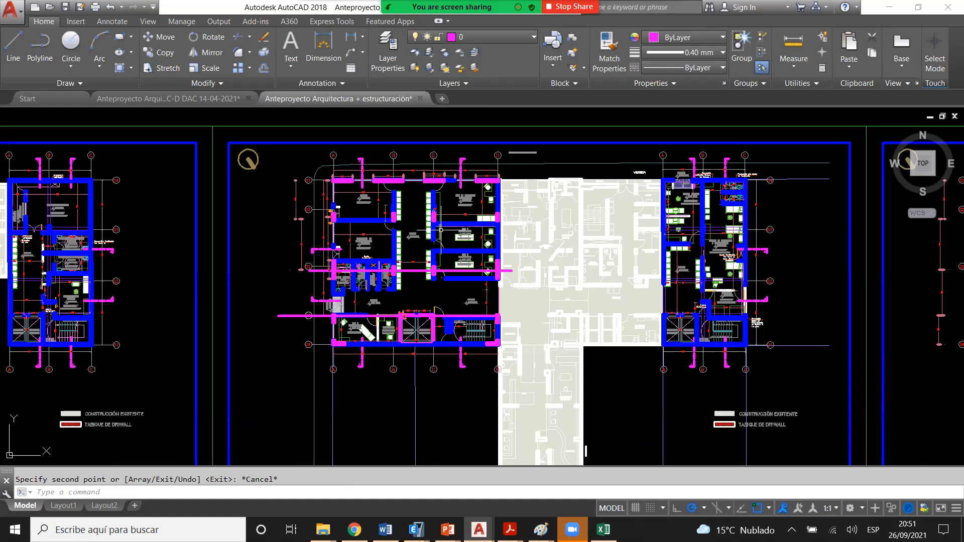
pyautogui.scroll(2, 441, 230)
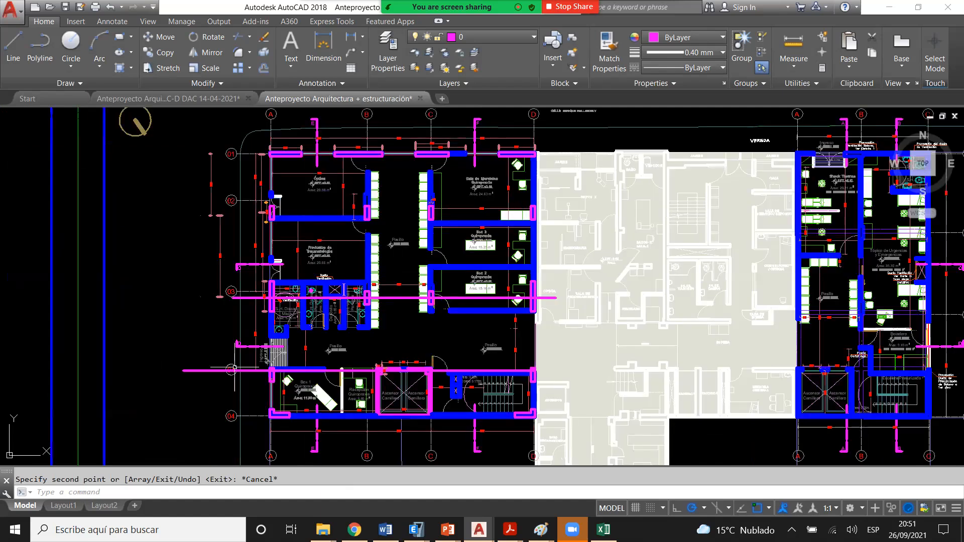
pyautogui.scroll(2, 220, 376)
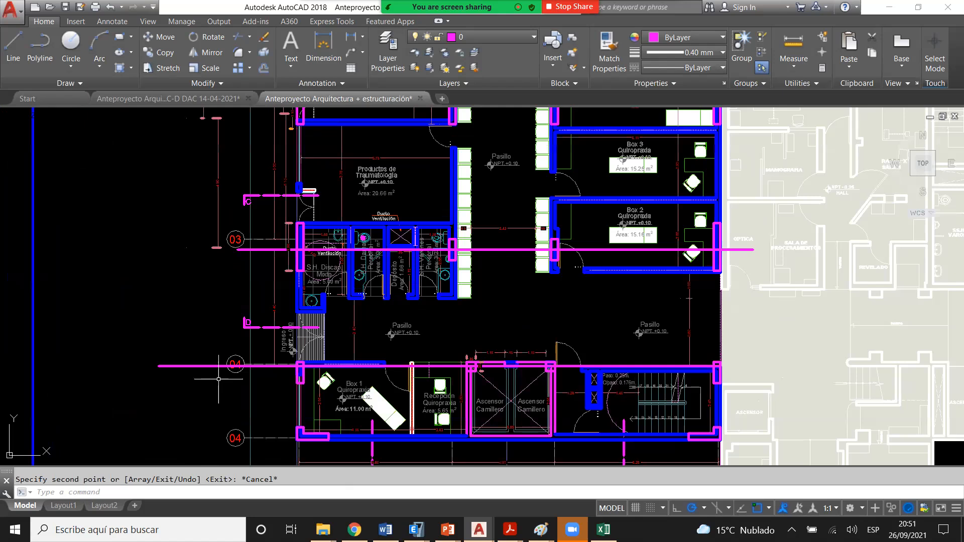
pyautogui.press('Escape')
pyautogui.scroll(-2, 218, 379)
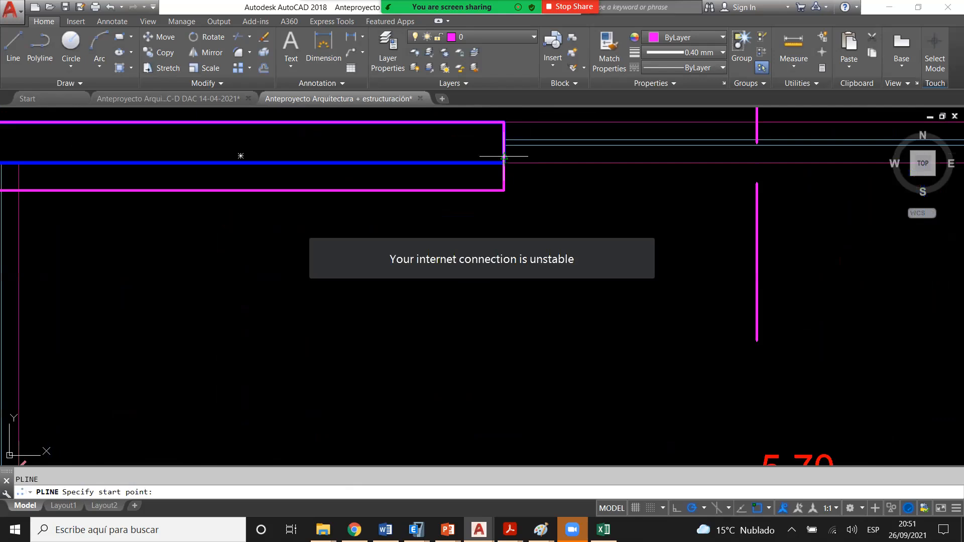
pyautogui.click(504, 157)
pyautogui.scroll(-8, 503, 156)
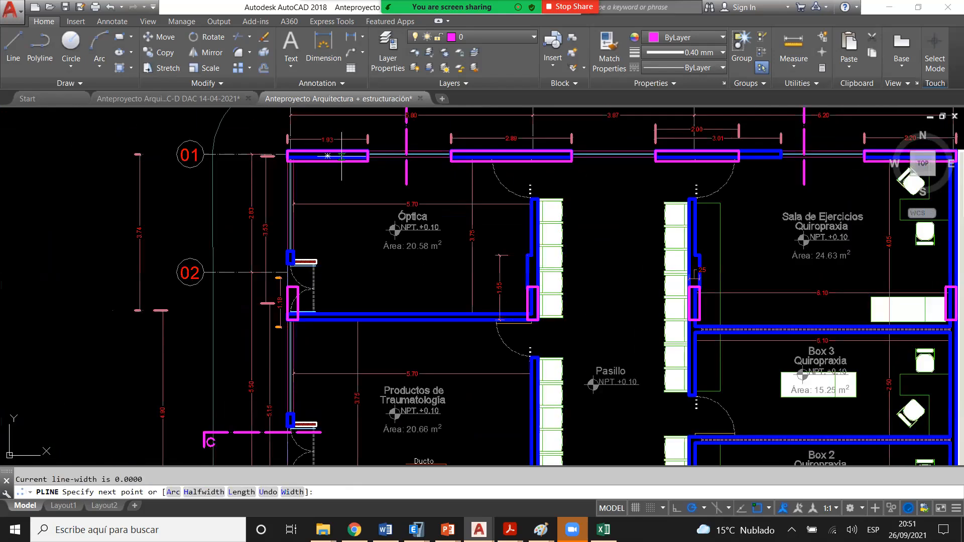
pyautogui.click(368, 156)
pyautogui.press('Return')
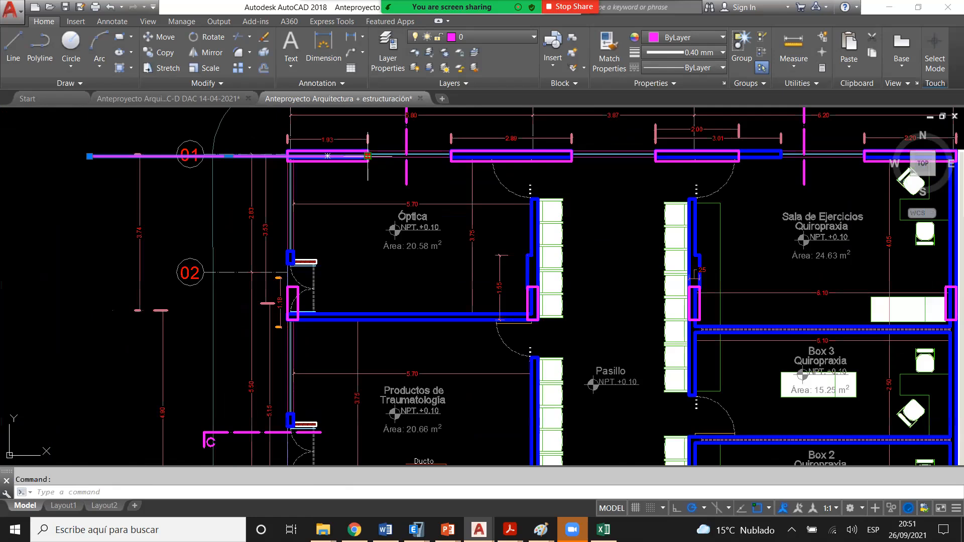
# - Stretch the inner end of the axis 01 line horizontally across all level plans to beyond the 7mo NIVEL sheet
pyautogui.click(368, 156)
pyautogui.scroll(-10, 238, 167)
pyautogui.scroll(-4, 221, 168)
pyautogui.click(809, 168)
pyautogui.press('Escape')
# - Assign the horizontal axis 01 line to the A. EJES layer
pyautogui.click(755, 194)
pyautogui.click(728, 156)
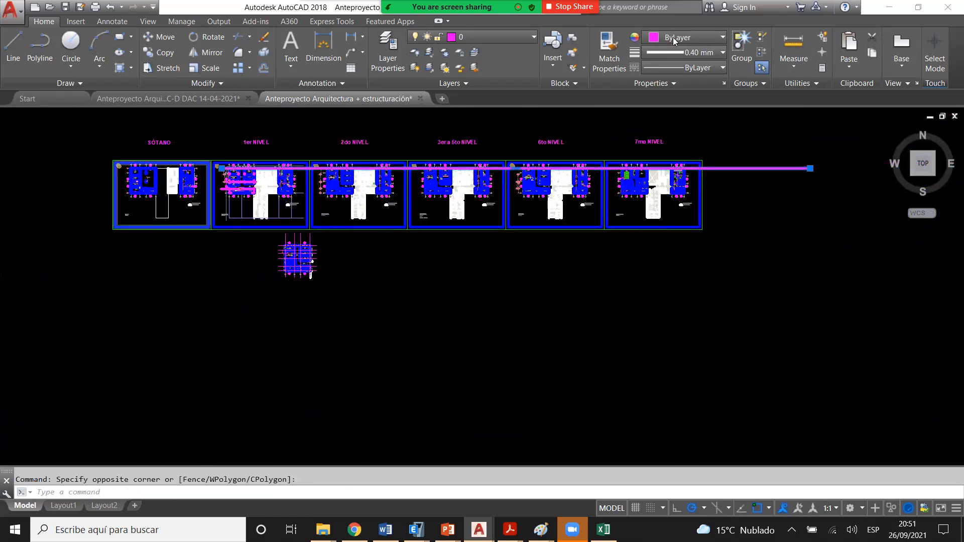
pyautogui.scroll(2, 509, 36)
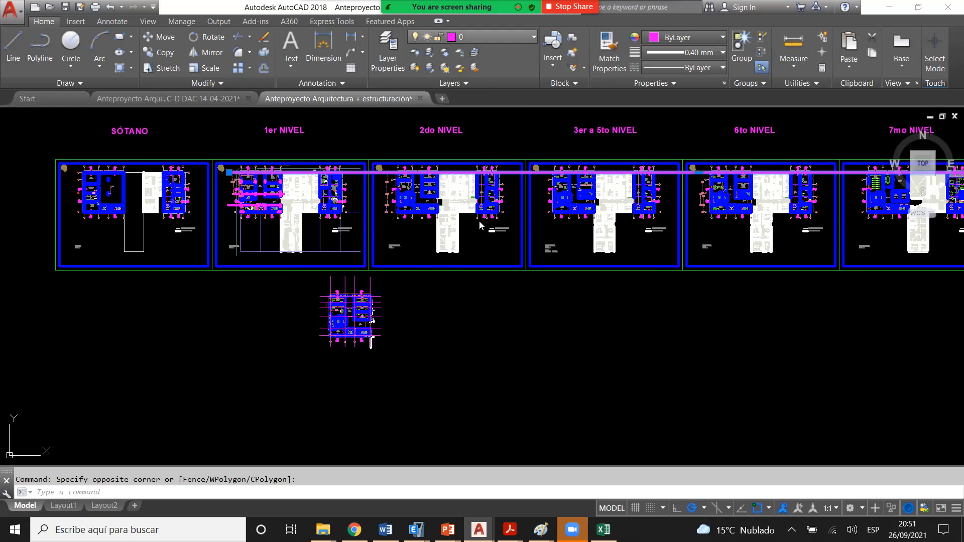
pyautogui.click(512, 37)
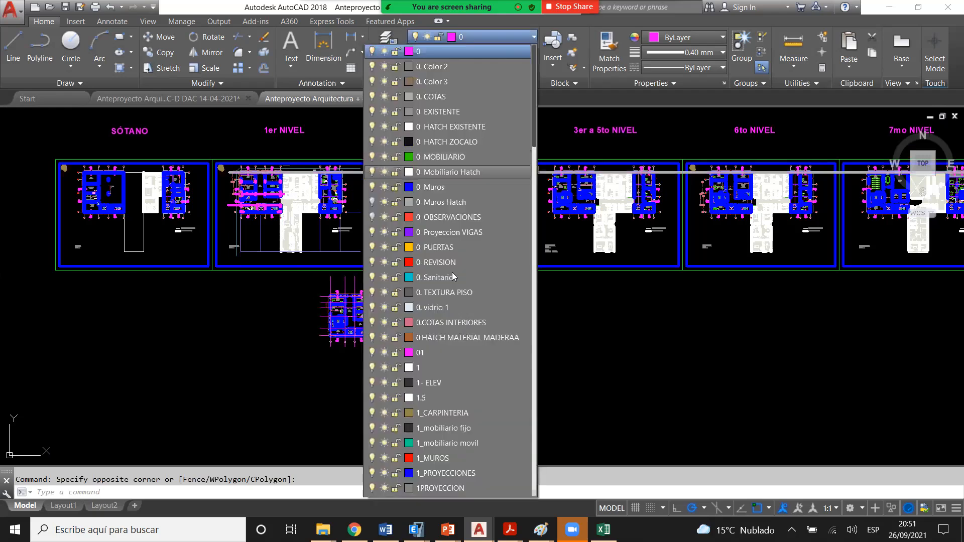
pyautogui.scroll(-1, 512, 43)
pyautogui.click(510, 41)
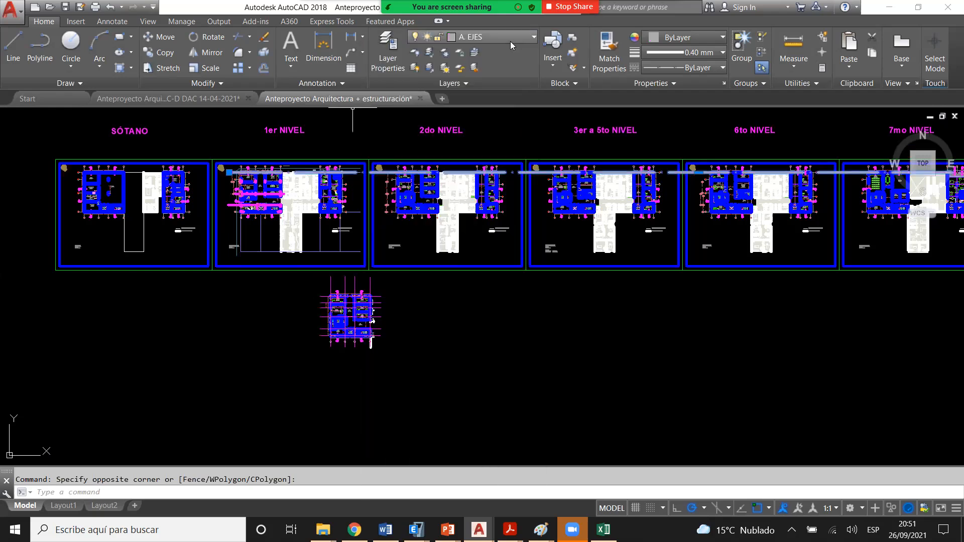
# - Set the axis 01 line's color to Green and its lineweight to 0.30 mm
pyautogui.click(510, 41)
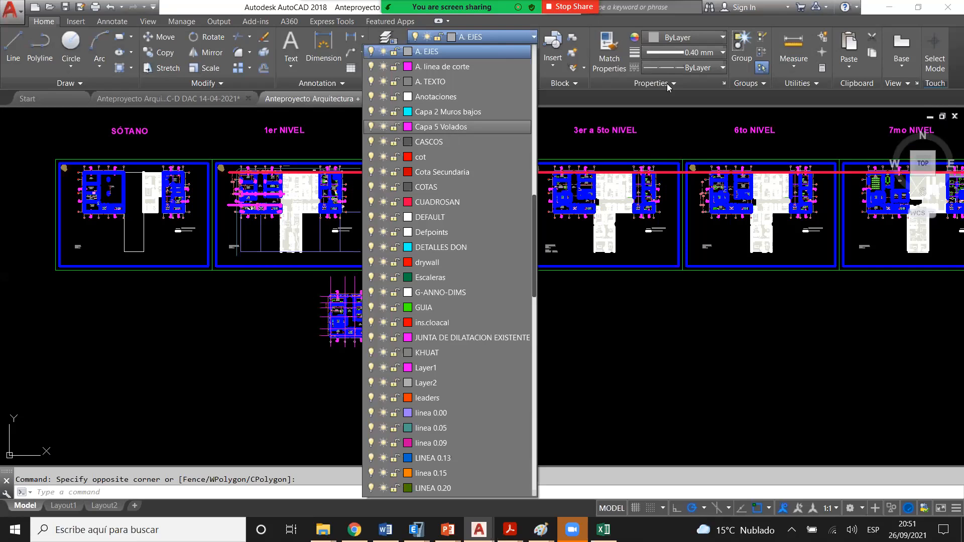
pyautogui.scroll(1, 666, 120)
pyautogui.click(665, 119)
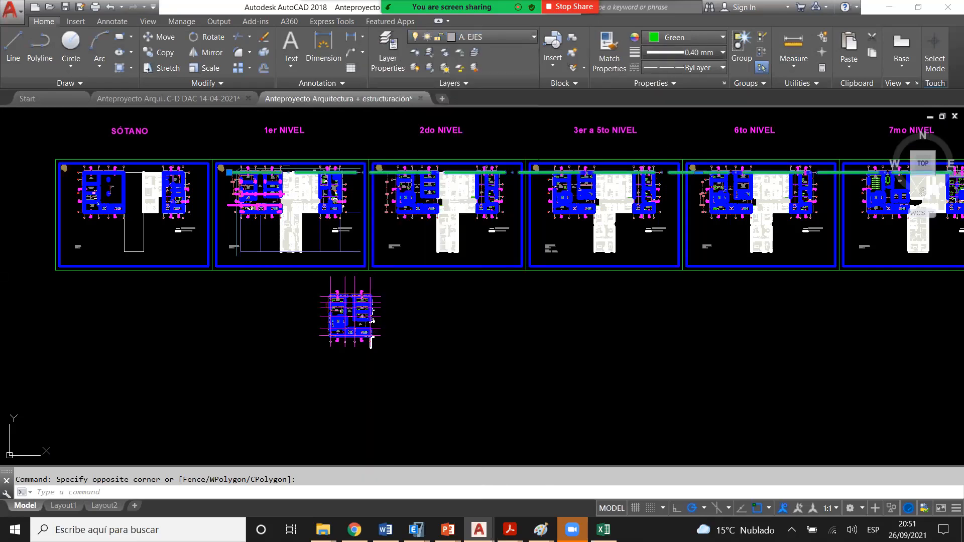
pyautogui.click(695, 53)
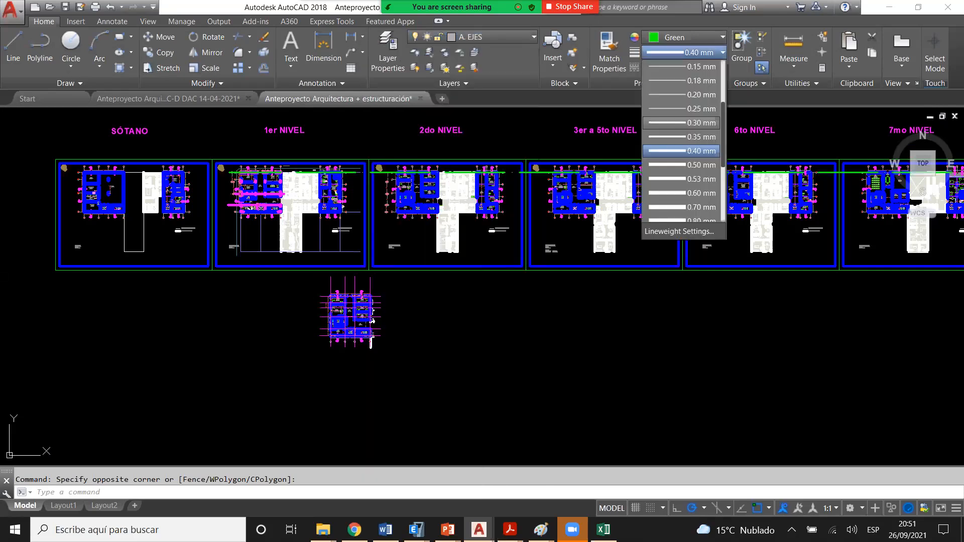
pyautogui.click(681, 123)
pyautogui.press('Escape')
# - Copy the green axis 01 line from the center of its first column to the center of the column below axis 02
pyautogui.scroll(10, 234, 169)
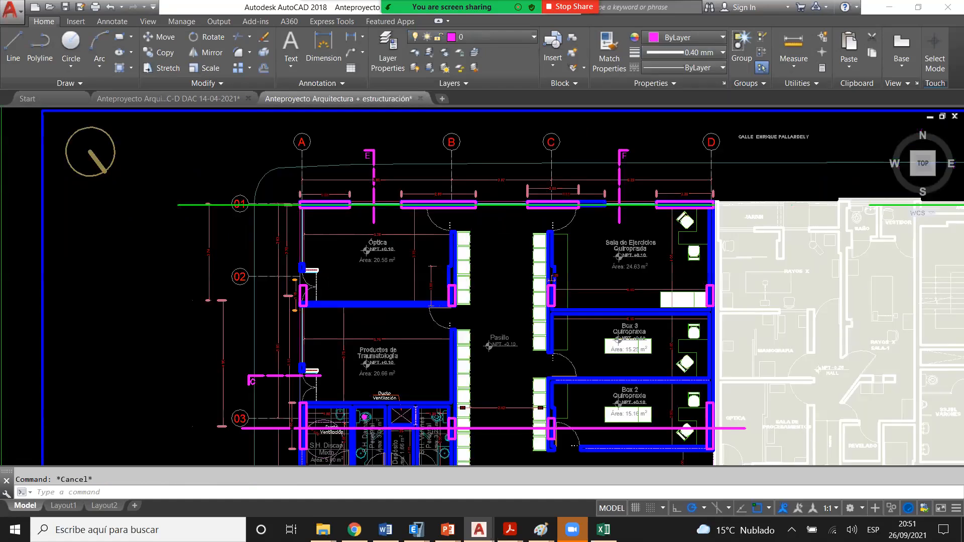
pyautogui.scroll(-2, 185, 206)
pyautogui.scroll(2, 255, 205)
pyautogui.click(255, 205)
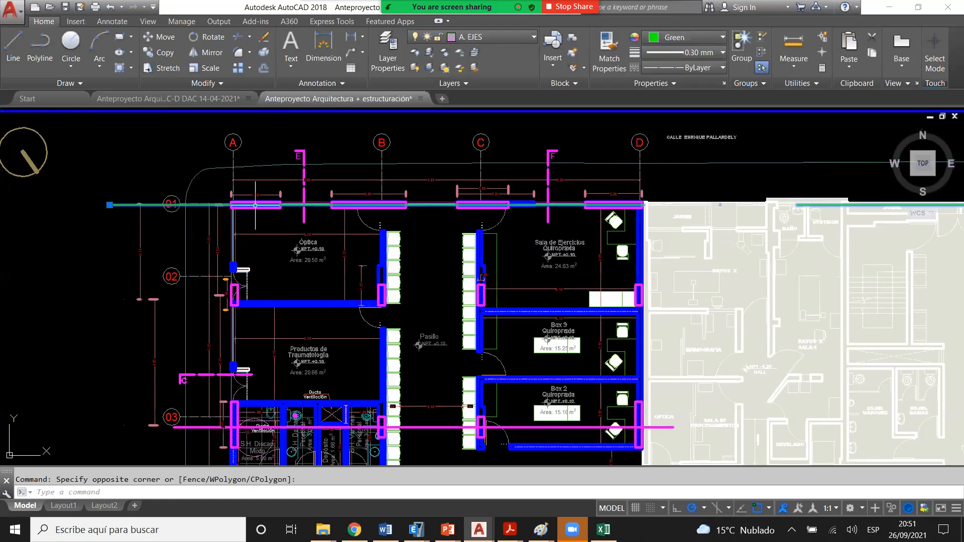
pyautogui.scroll(-4, 236, 205)
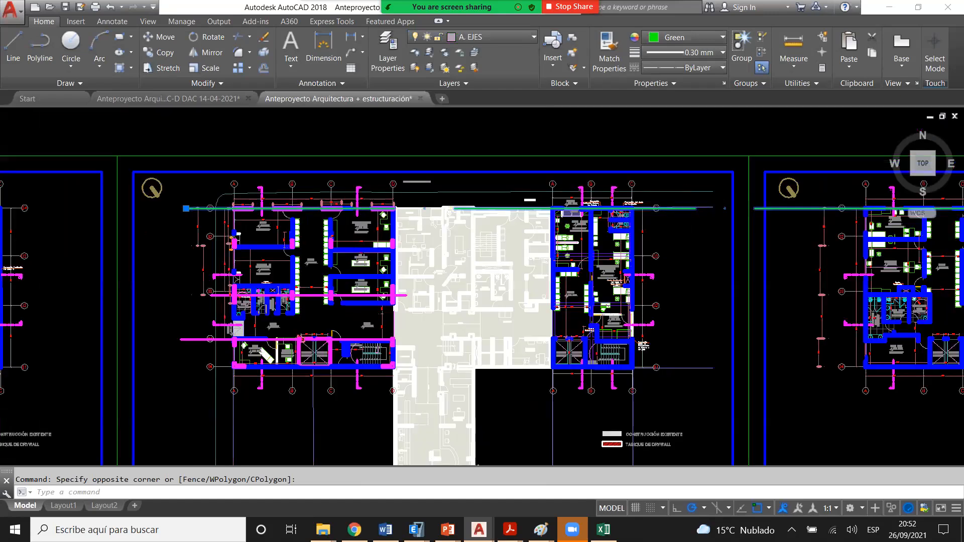
pyautogui.scroll(4, 171, 213)
pyautogui.write('co')
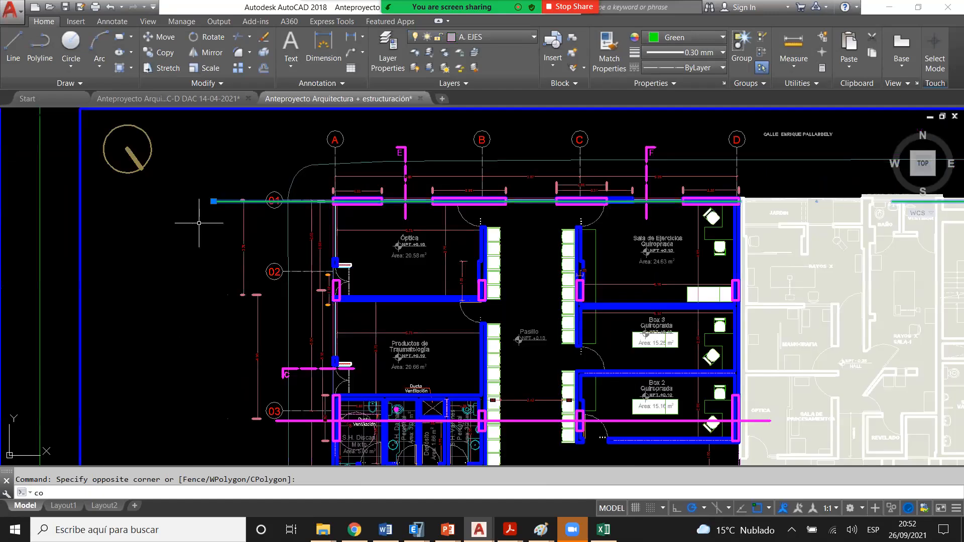
pyautogui.press('Return')
pyautogui.scroll(8, 341, 201)
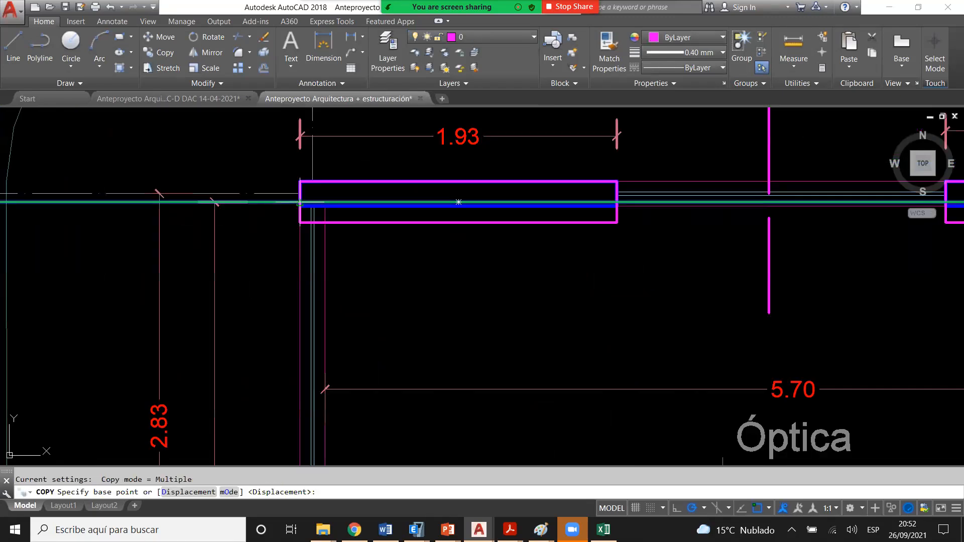
pyautogui.click(458, 202)
pyautogui.scroll(-8, 301, 201)
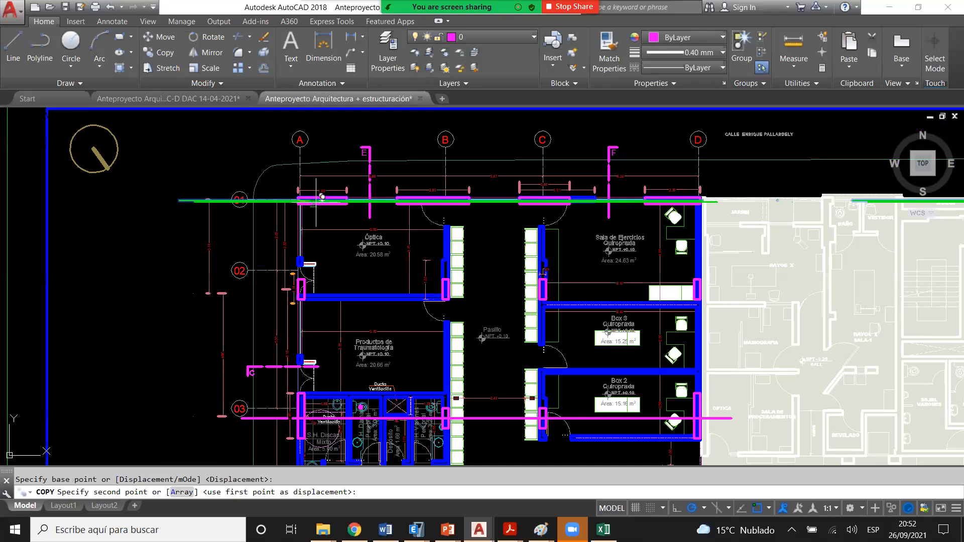
pyautogui.scroll(4, 316, 281)
pyautogui.scroll(4, 274, 309)
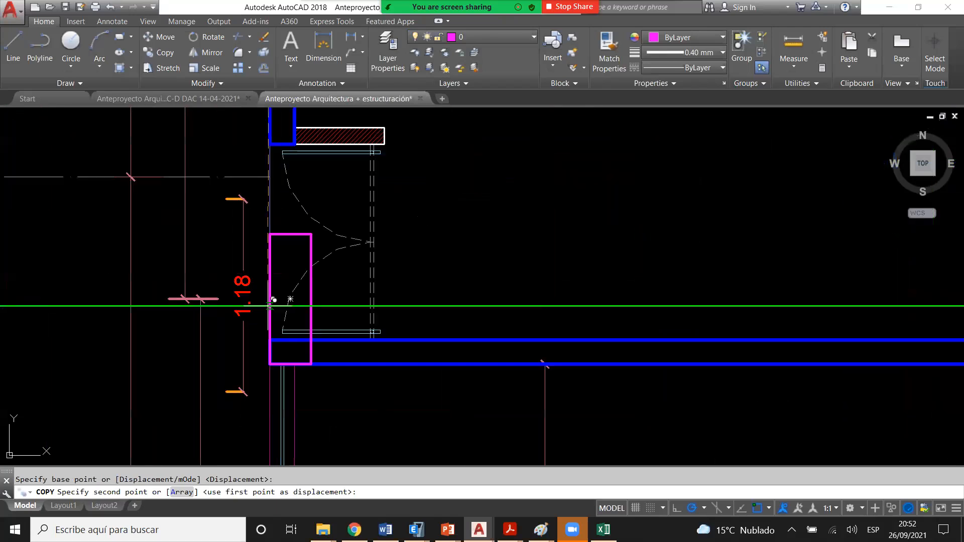
pyautogui.click(274, 300)
pyautogui.scroll(-3, 281, 296)
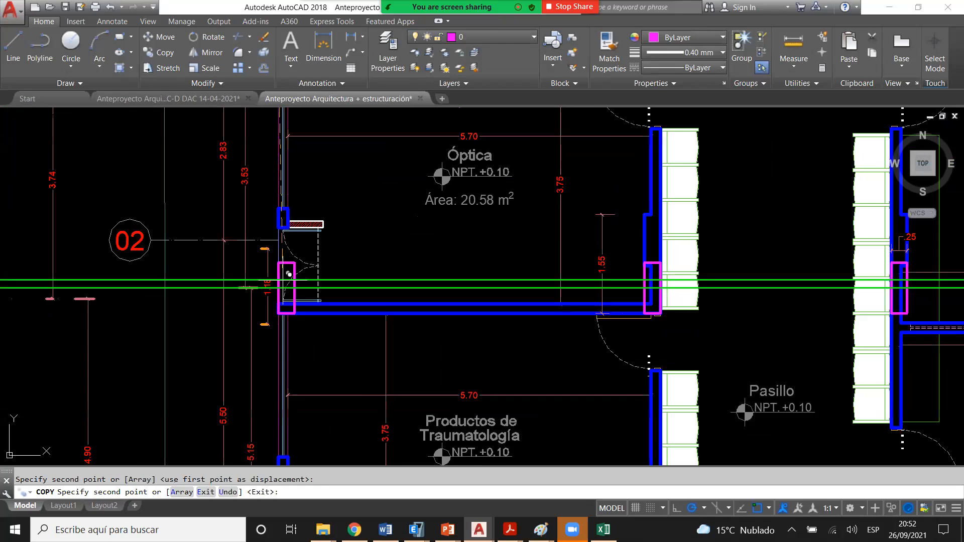
pyautogui.scroll(-2, 300, 196)
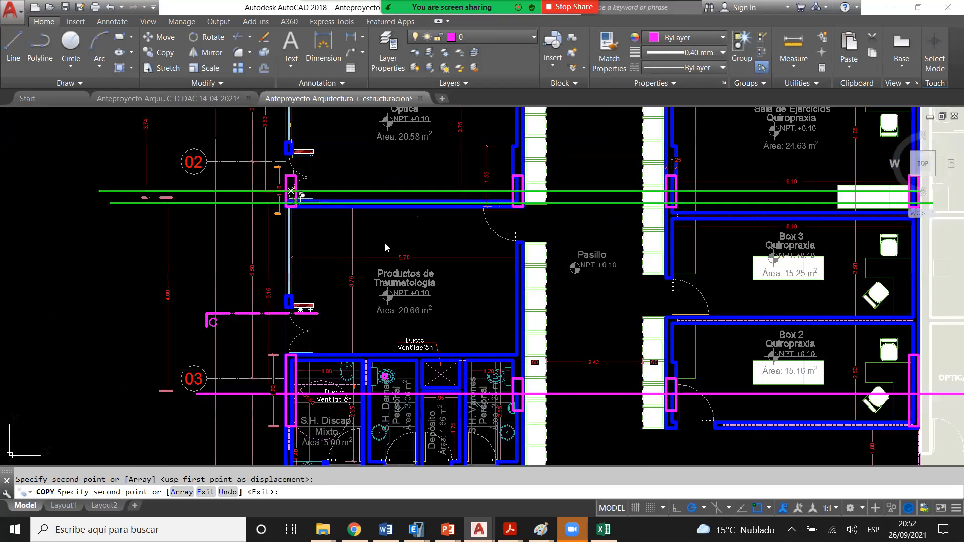
pyautogui.press('Escape')
# - Draw a beam rectangle over the wall below Óptica, starting at the first column's lower outer corner and ending at the wall's far end
pyautogui.scroll(4, 296, 198)
pyautogui.write('rec')
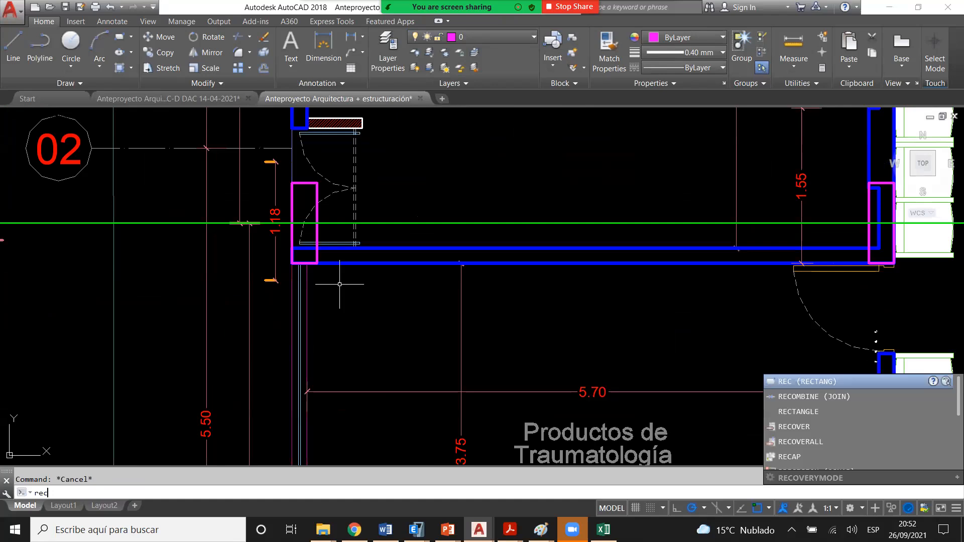
pyautogui.press('Escape')
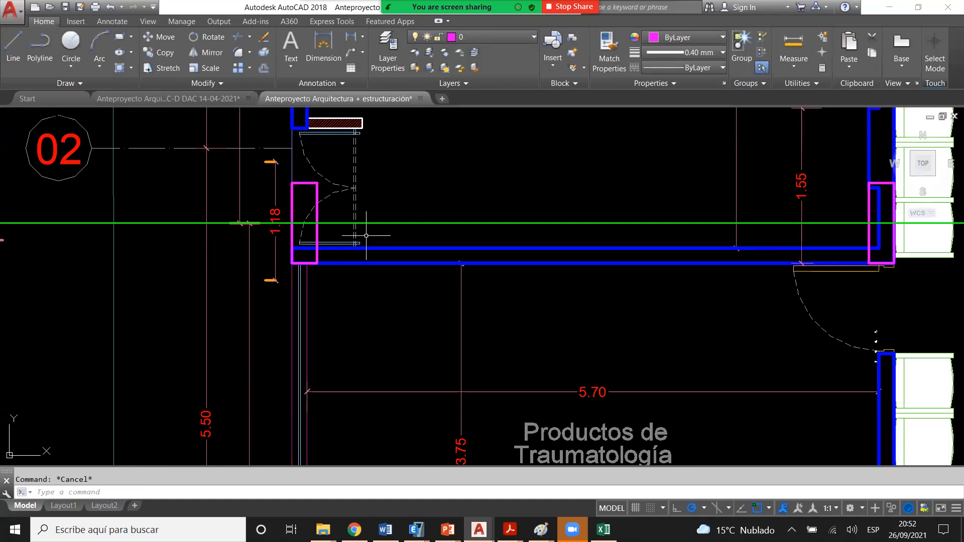
pyautogui.write('rec')
pyautogui.press('Return')
pyautogui.click(292, 263)
pyautogui.scroll(-2, 282, 289)
pyautogui.press('Escape')
# - Stretch the beam rectangle's corridor end horizontally to the outer face of the second column
pyautogui.scroll(5, 652, 251)
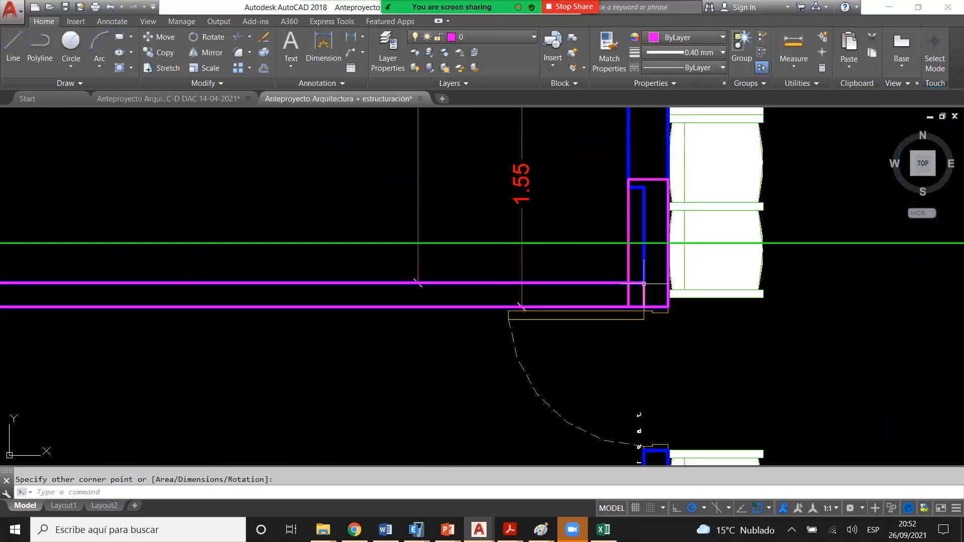
pyautogui.click(649, 294)
pyautogui.click(616, 303)
pyautogui.click(623, 300)
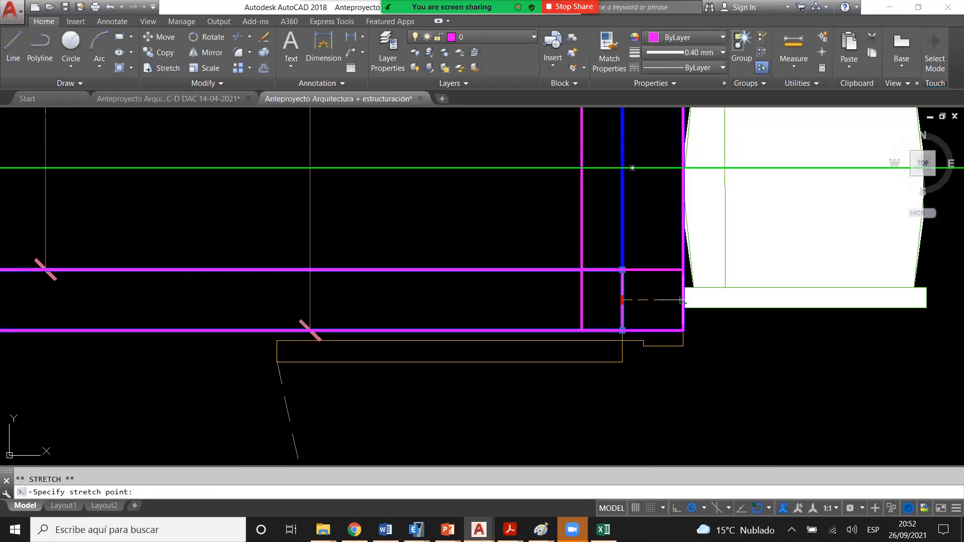
pyautogui.click(683, 299)
pyautogui.scroll(-4, 656, 301)
pyautogui.press('Escape')
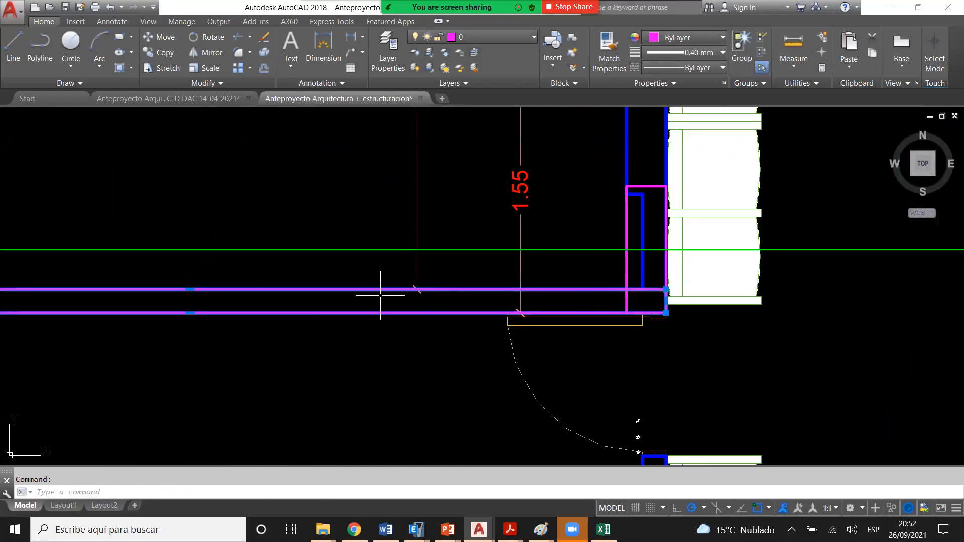
pyautogui.scroll(-2, 537, 306)
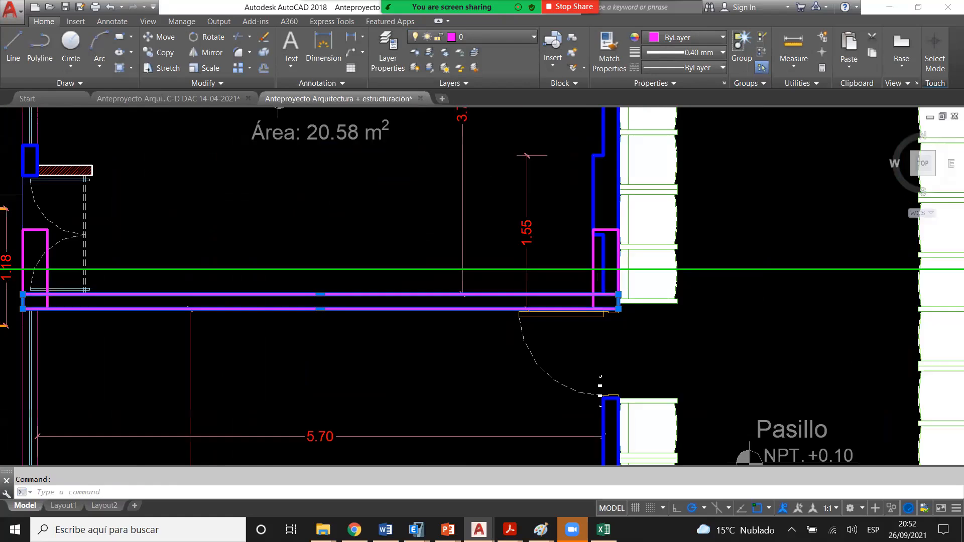
# - Try to stretch the beam rectangle's upper edge 0.3 upward
pyautogui.scroll(2, 119, 265)
pyautogui.click(441, 312)
pyautogui.write('.3')
pyautogui.press('Return')
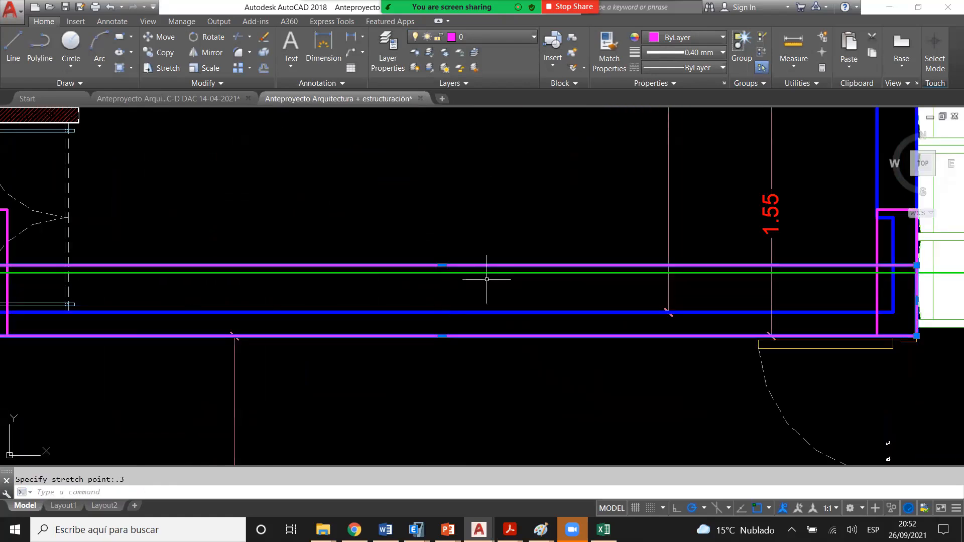
pyautogui.scroll(-2, 490, 277)
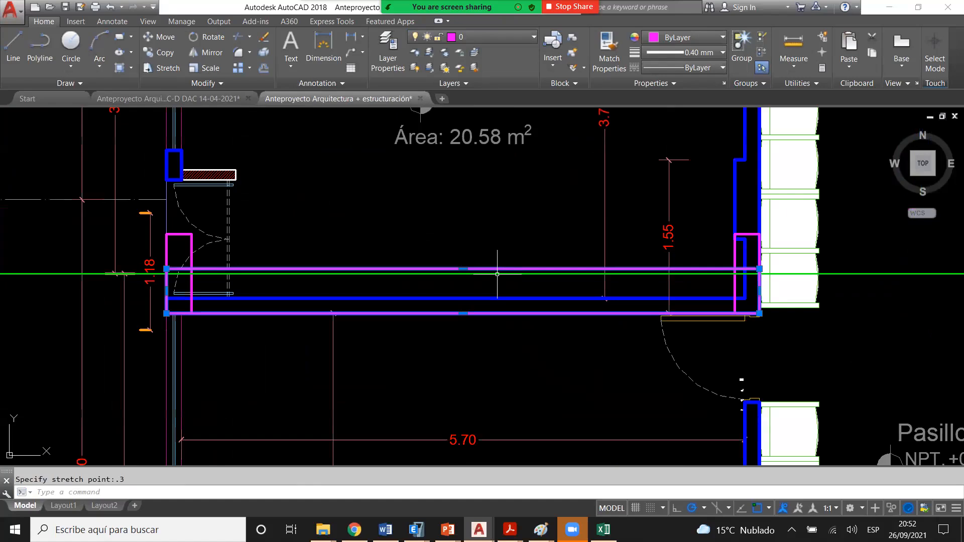
pyautogui.press('Escape')
pyautogui.scroll(4, 497, 274)
pyautogui.click(462, 283)
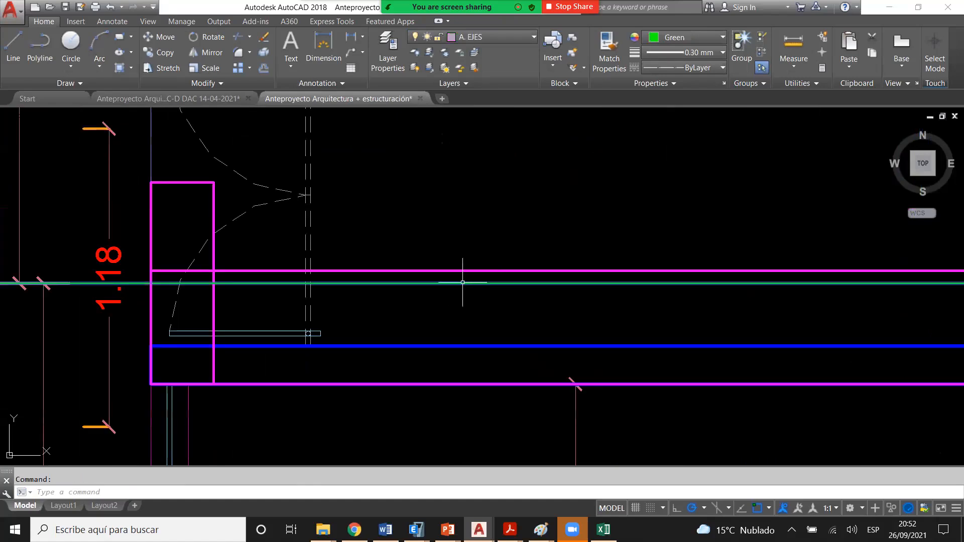
pyautogui.hotkey('ctrl', 'z')
pyautogui.press('Escape')
# - Stretch the beam rectangle's upper edge upward until the beam is about twice as thick as the wall
pyautogui.click(519, 313)
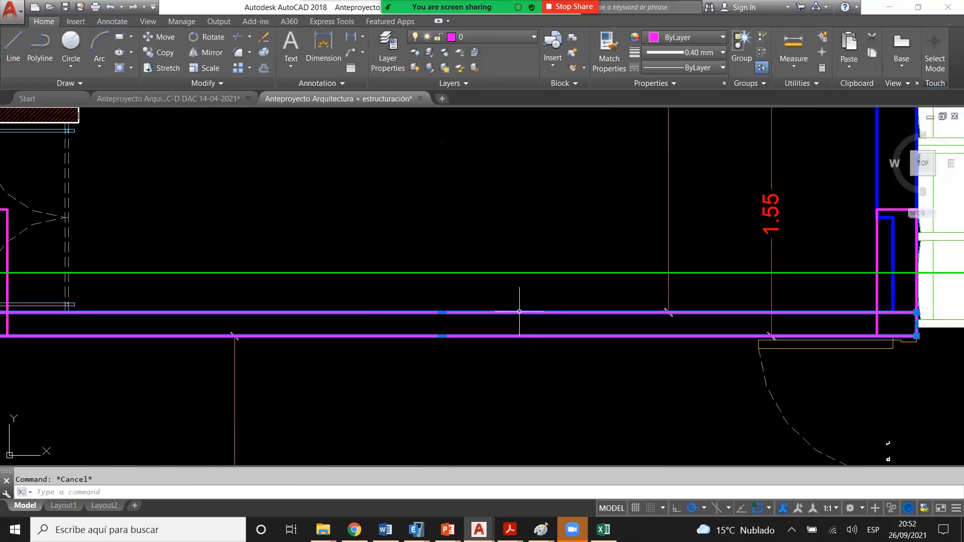
pyautogui.click(441, 312)
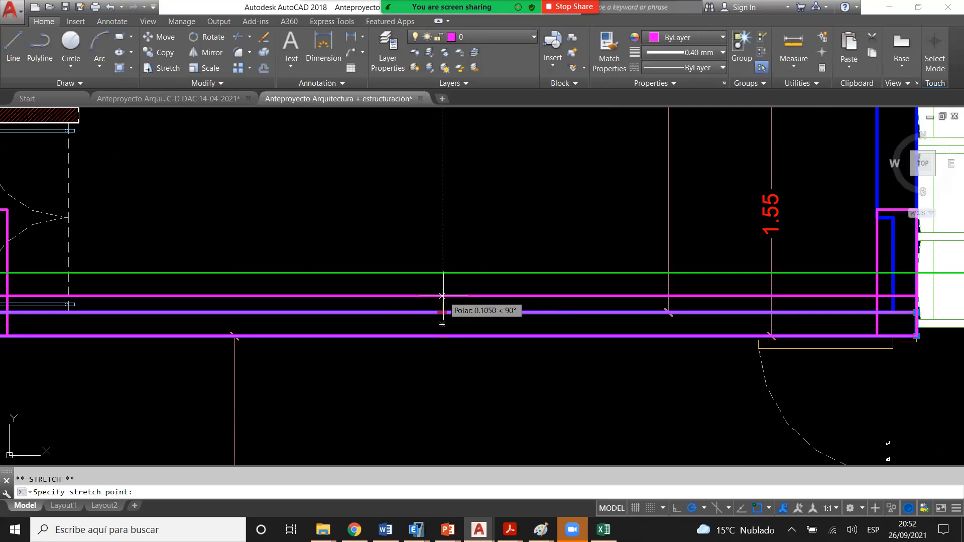
pyautogui.click(443, 289)
pyautogui.press('Escape')
# - Move the copied green axis line down onto the centerline of the beam rectangle below Óptica
pyautogui.click(456, 263)
pyautogui.click(456, 264)
pyautogui.scroll(-3, 456, 264)
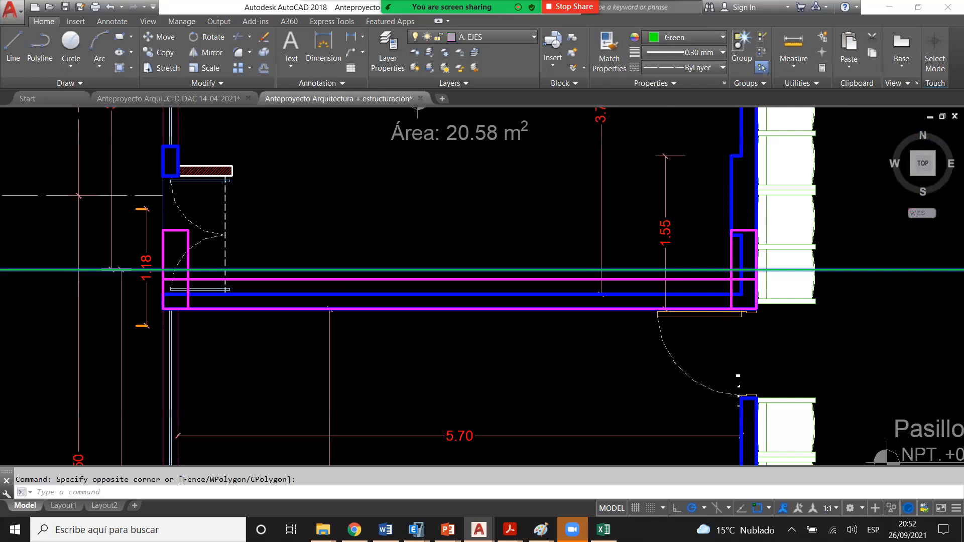
pyautogui.scroll(-2, 474, 264)
pyautogui.scroll(2, 401, 266)
pyautogui.write('m')
pyautogui.press('Return')
pyautogui.click(400, 266)
pyautogui.click(422, 291)
pyautogui.press('Escape')
# - Try to stretch the lower end of the exterior dimension beside Óptica down to the moved green axis line
pyautogui.scroll(-2, 416, 288)
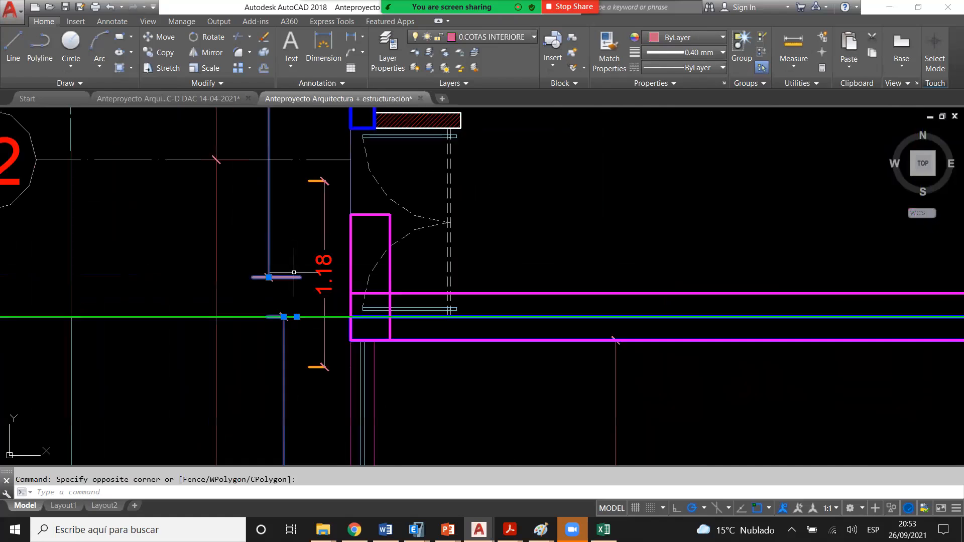
pyautogui.click(268, 277)
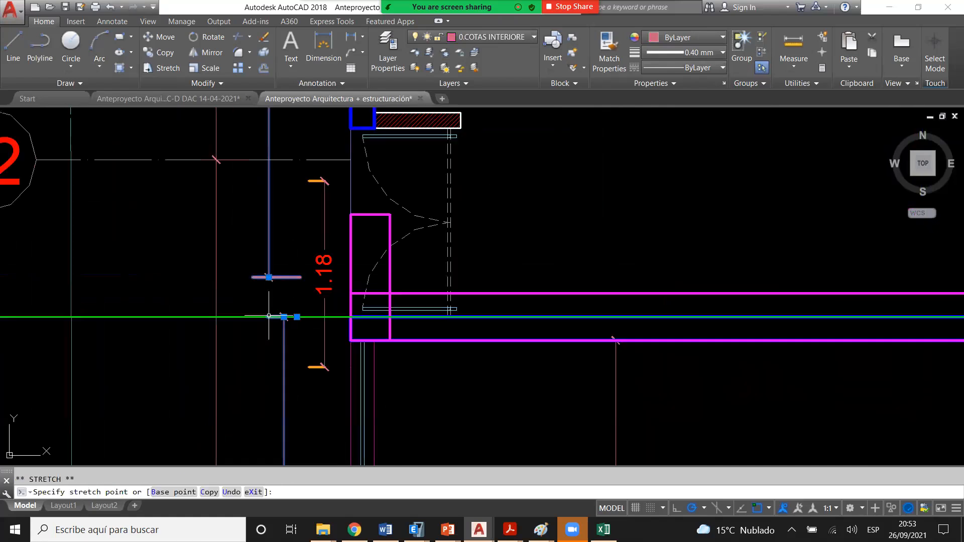
pyautogui.click(269, 315)
pyautogui.scroll(-5, 289, 315)
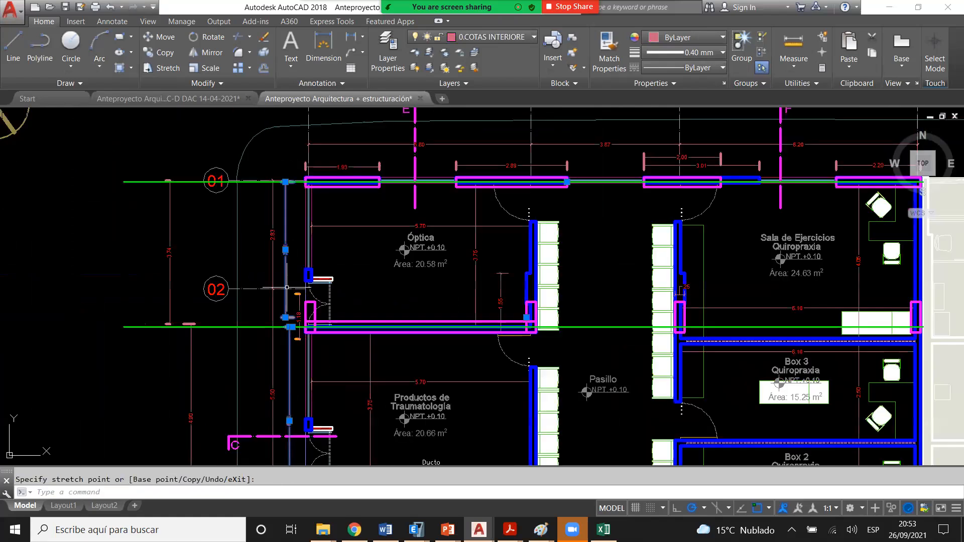
pyautogui.scroll(4, 287, 287)
pyautogui.click(288, 297)
pyautogui.click(273, 306)
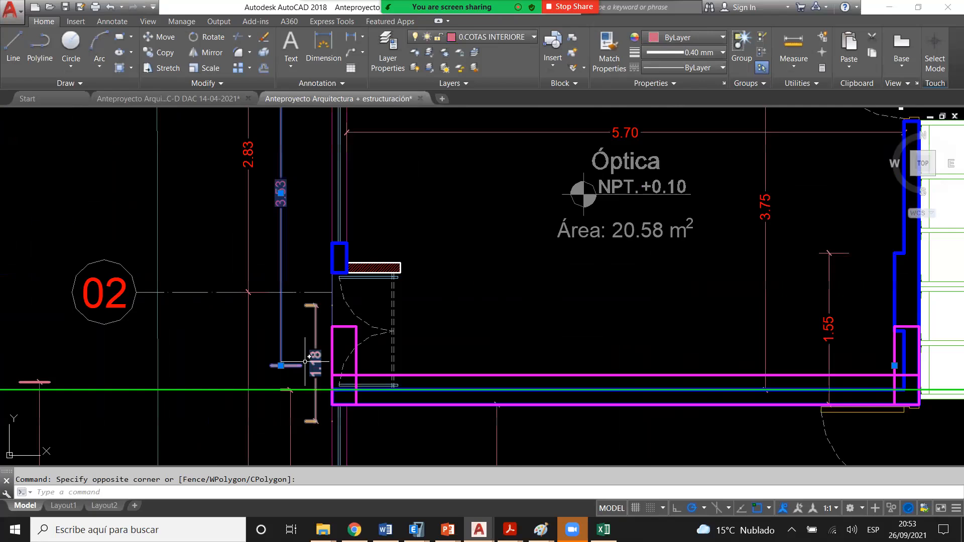
pyautogui.press('Escape')
pyautogui.scroll(4, 285, 147)
pyautogui.scroll(-6, 294, 256)
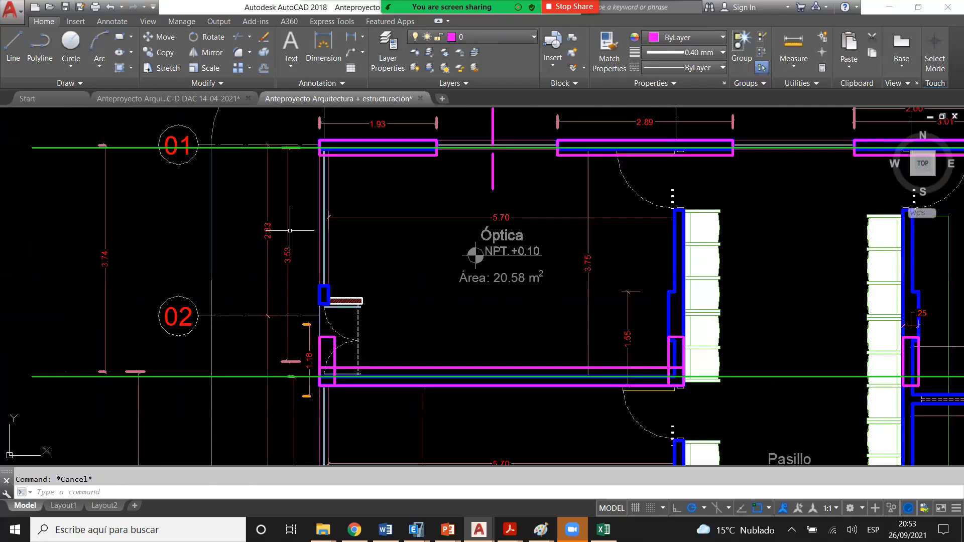
# - Examine the exterior dimension beside Productos de Traumatología, from the green axis line below Óptica to the axis 03 line
pyautogui.click(302, 408)
pyautogui.click(285, 394)
pyautogui.scroll(2, 302, 356)
pyautogui.moveTo(302, 355); pyautogui.dragTo(291, 235, button='middle')
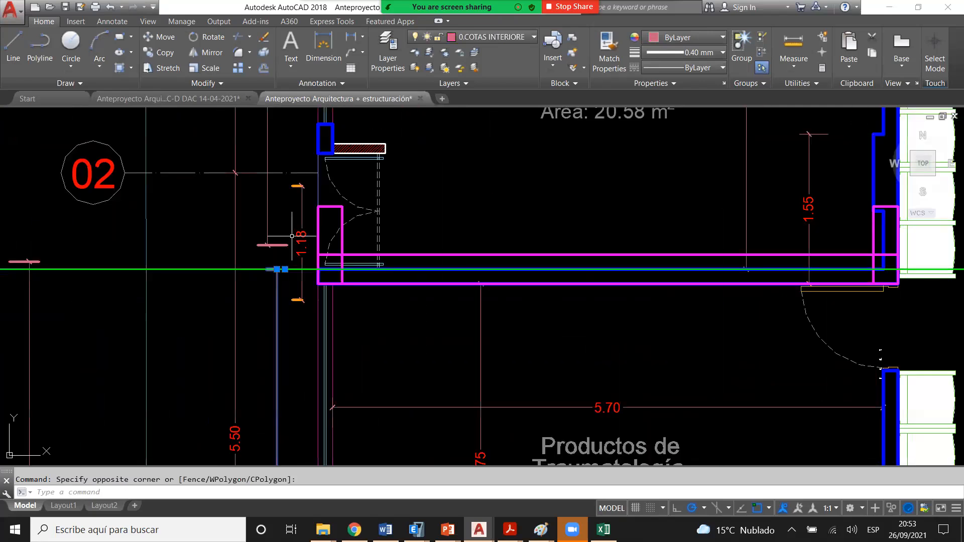
pyautogui.scroll(-2, 291, 236)
pyautogui.moveTo(290, 401); pyautogui.dragTo(297, 274, button='middle')
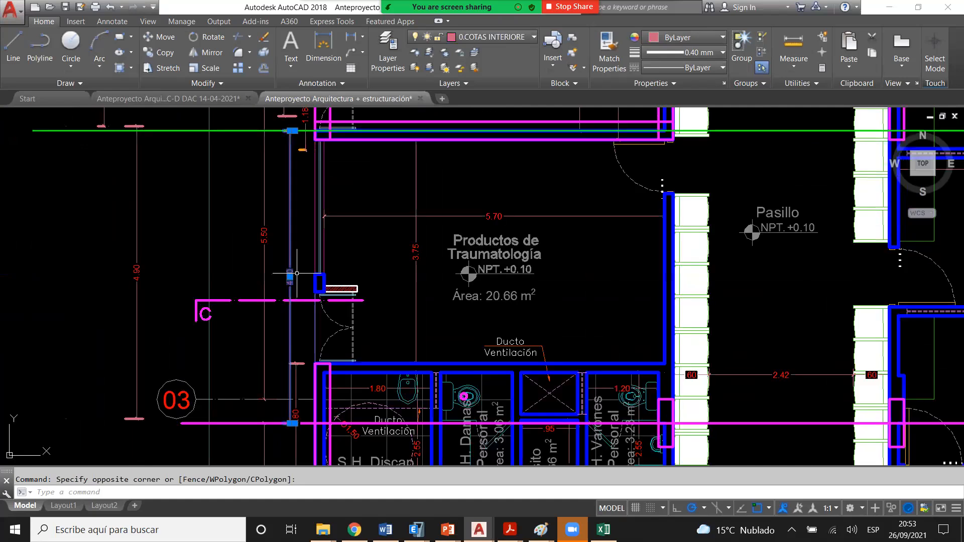
pyautogui.press('Escape')
pyautogui.scroll(2, 294, 266)
pyautogui.scroll(-3, 290, 259)
pyautogui.scroll(3, 258, 177)
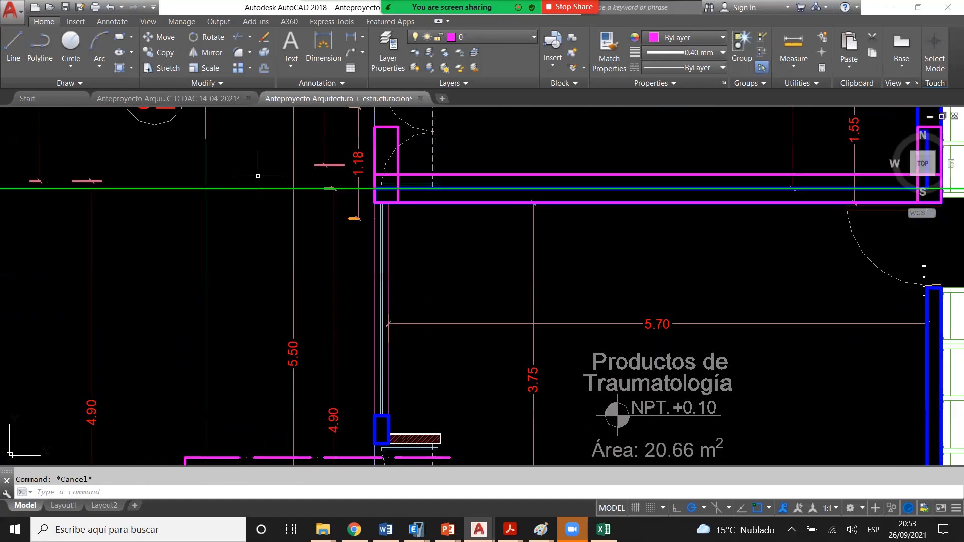
# - Copy the green axis line below Óptica onto axis 03, using its intersection with the structure as base point
pyautogui.click(257, 177)
pyautogui.click(241, 211)
pyautogui.scroll(-2, 273, 264)
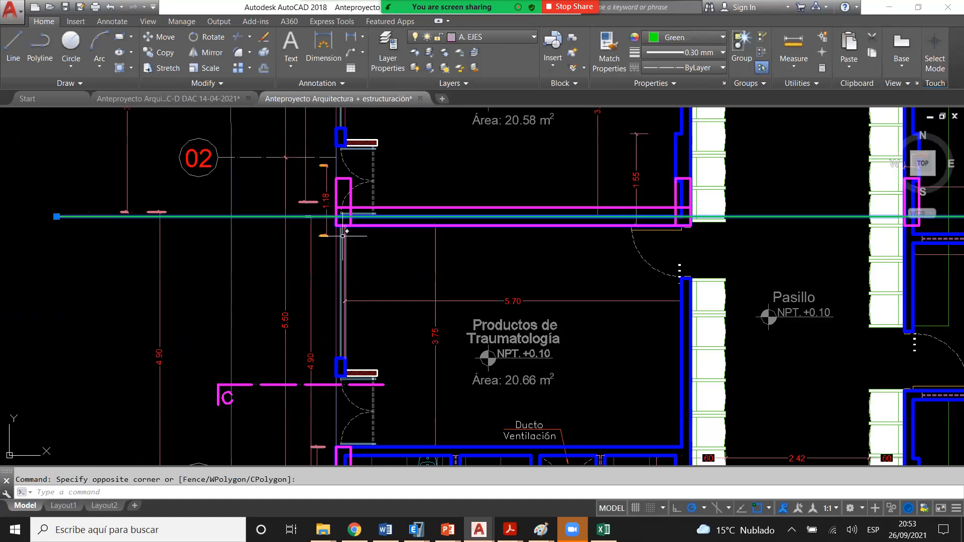
pyautogui.scroll(-2, 345, 232)
pyautogui.press('Escape')
pyautogui.click(285, 221)
pyautogui.click(281, 234)
pyautogui.write('co')
pyautogui.press('Return')
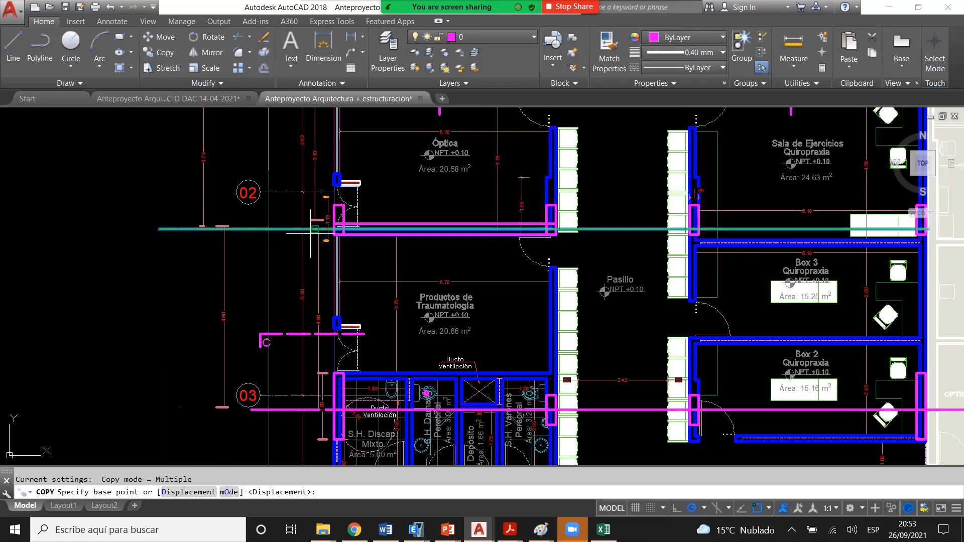
pyautogui.scroll(2, 310, 234)
pyautogui.click(368, 222)
pyautogui.scroll(-3, 366, 222)
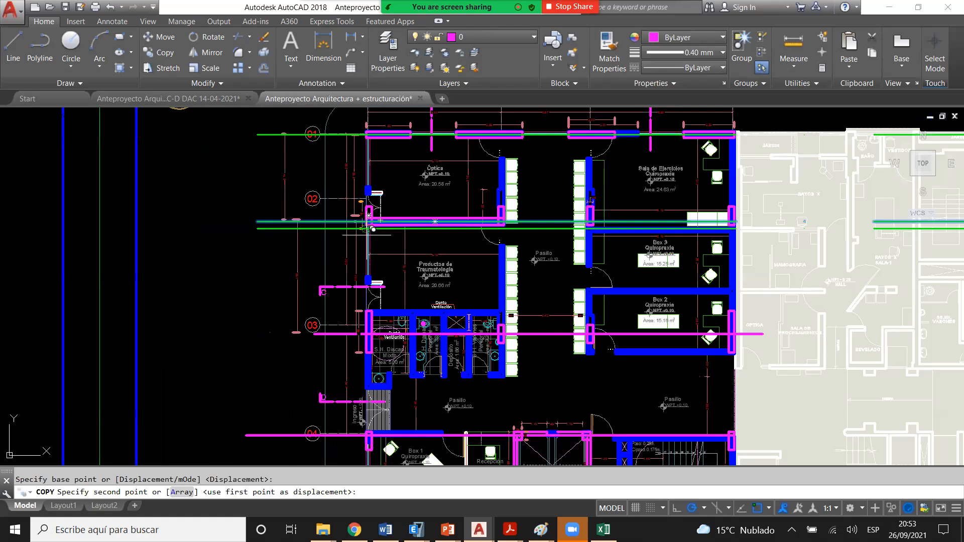
pyautogui.scroll(3, 373, 347)
pyautogui.click(345, 270)
pyautogui.scroll(-3, 346, 269)
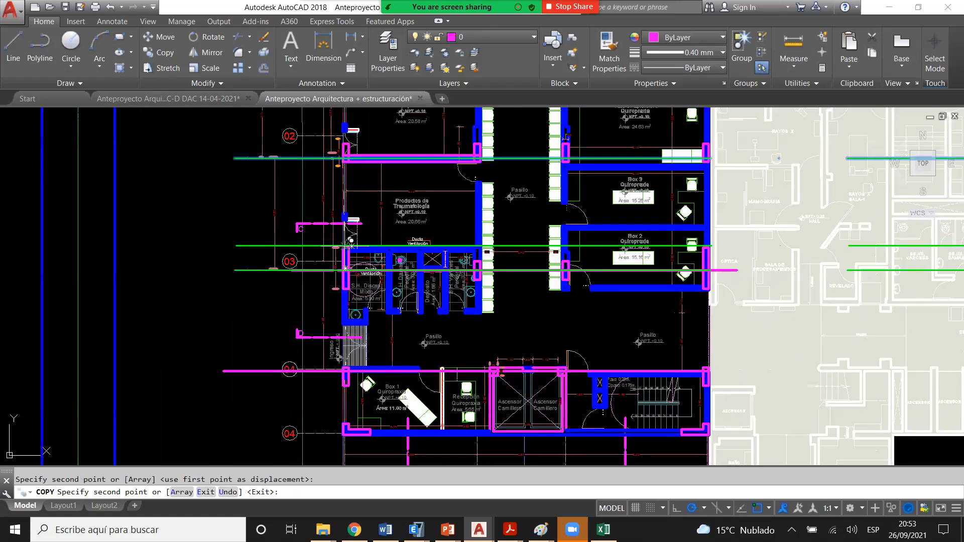
# - Place further copies of the green axis line along the two axes marked 04 and finish copying
pyautogui.scroll(5, 346, 377)
pyautogui.click(347, 289)
pyautogui.scroll(-3, 347, 289)
pyautogui.scroll(7, 385, 382)
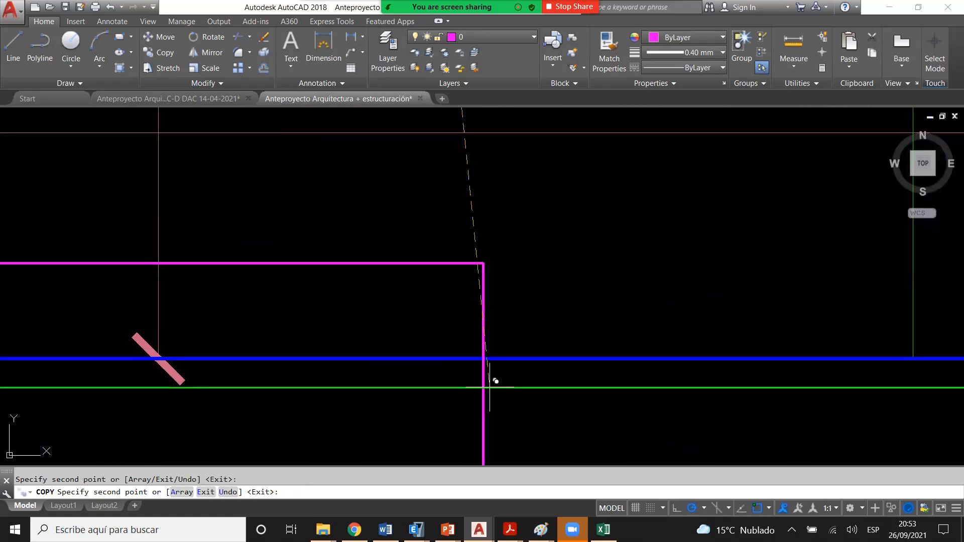
pyautogui.click(483, 382)
pyautogui.scroll(-3, 357, 343)
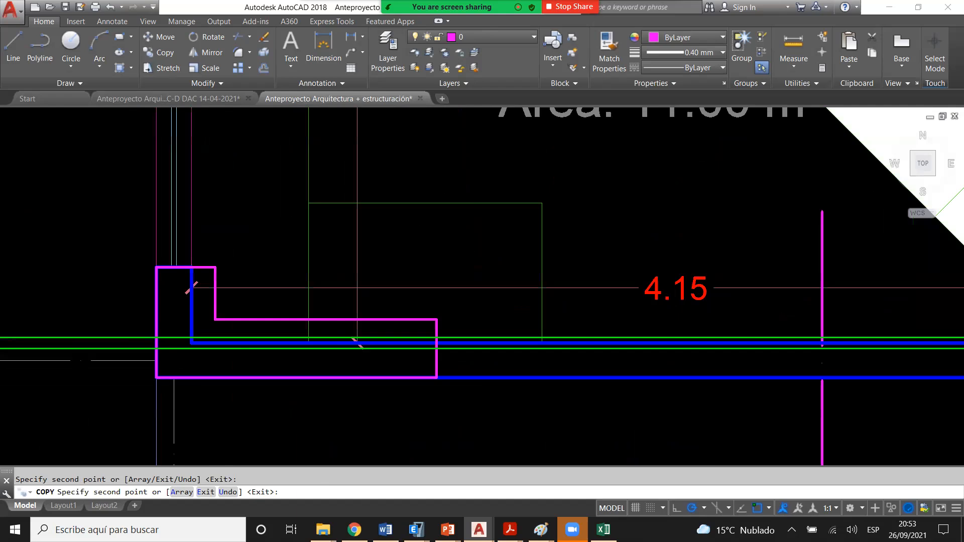
pyautogui.scroll(-2, 424, 333)
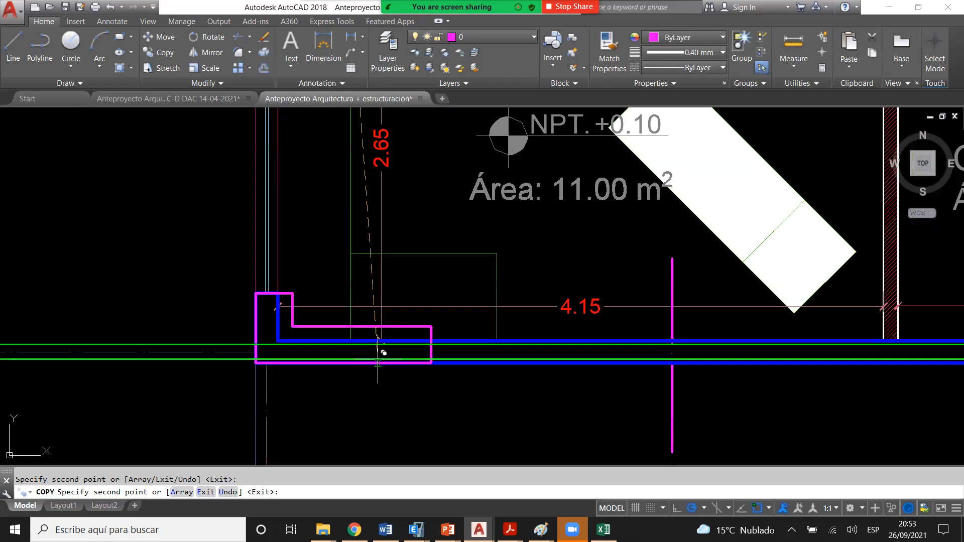
pyautogui.scroll(-5, 377, 358)
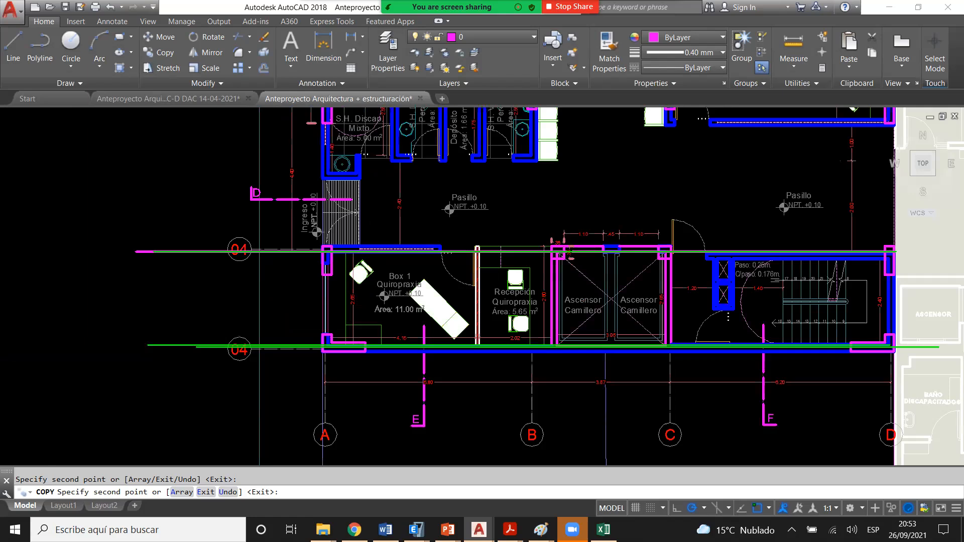
pyautogui.scroll(-2, 317, 345)
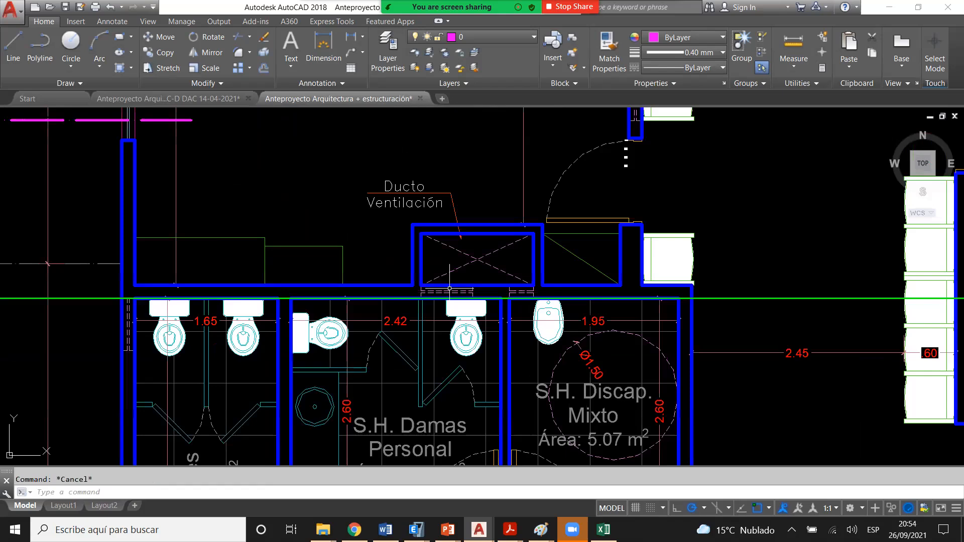
# - Examine how the green axis line near axis 03 meets the restroom walls on the +5.55 level plan
pyautogui.scroll(2, 449, 289)
pyautogui.scroll(-5, 445, 285)
pyautogui.scroll(5, 298, 291)
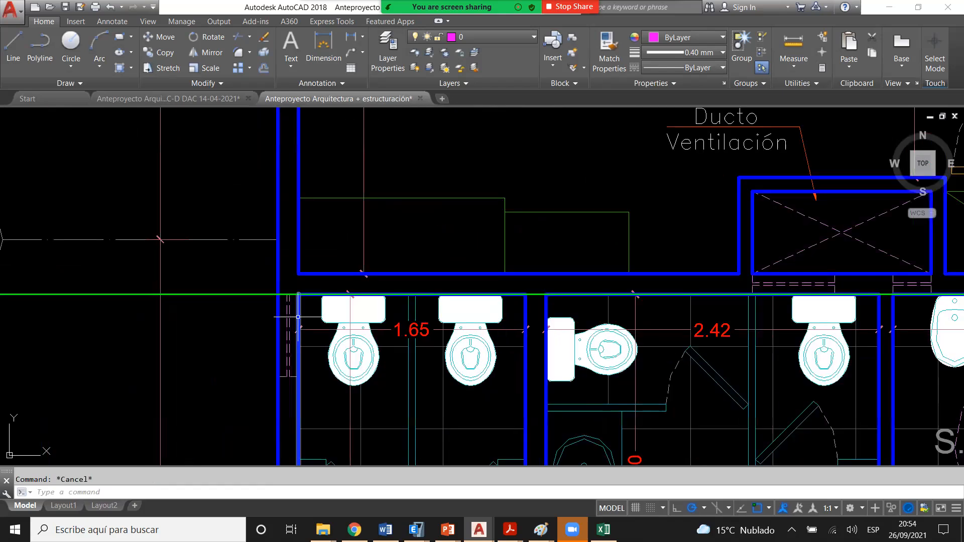
pyautogui.click(292, 366)
pyautogui.click(284, 354)
pyautogui.scroll(-10, 303, 245)
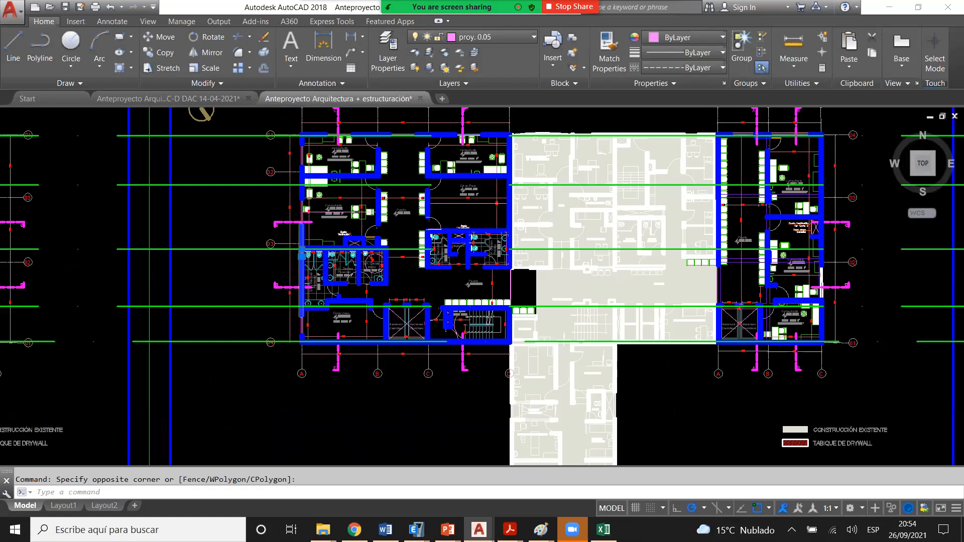
pyautogui.scroll(4, 301, 255)
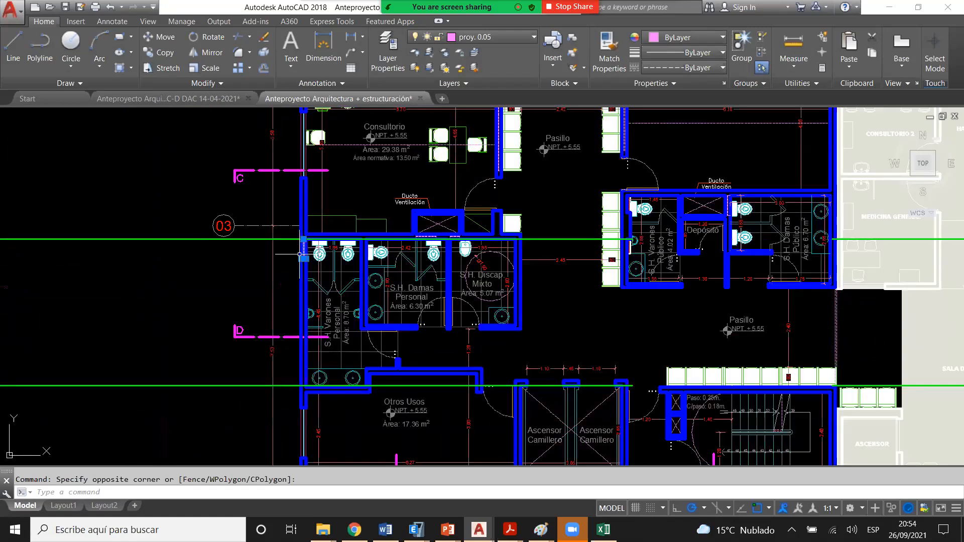
pyautogui.scroll(2, 300, 255)
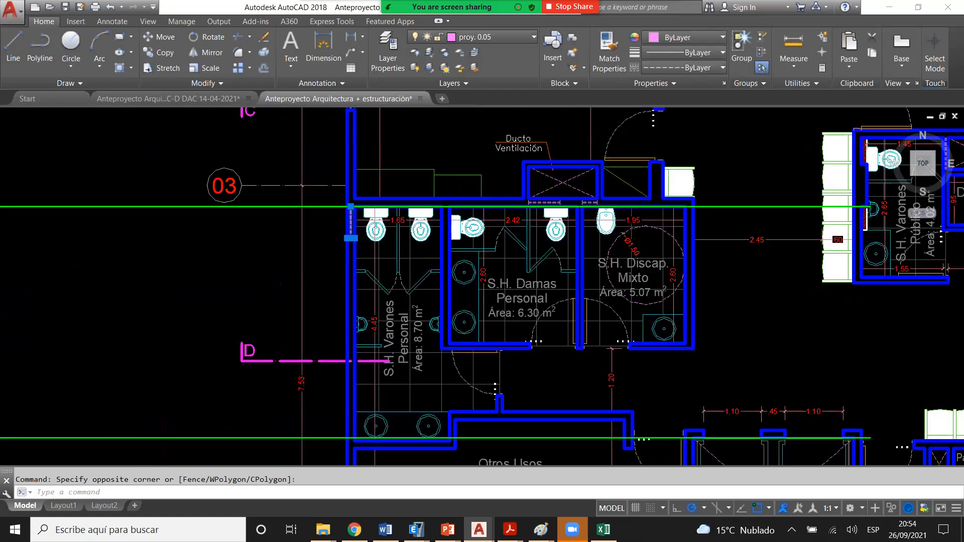
pyautogui.scroll(-4, 326, 284)
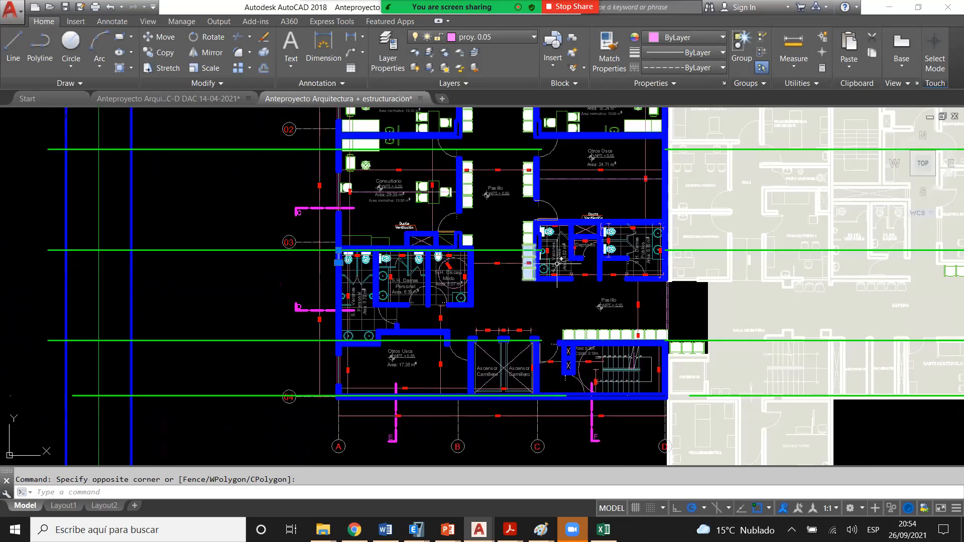
# - Examine where the green axis line below axis 02 crosses the consulting room doors and corridor on the +5.55 level plan
pyautogui.moveTo(557, 262); pyautogui.dragTo(427, 273, button='middle')
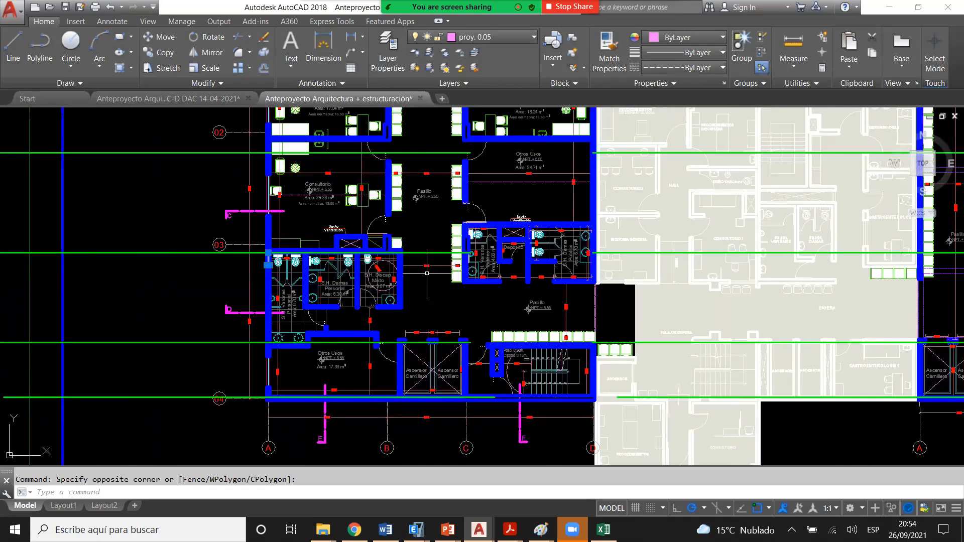
pyautogui.scroll(2, 427, 273)
pyautogui.scroll(5, 502, 245)
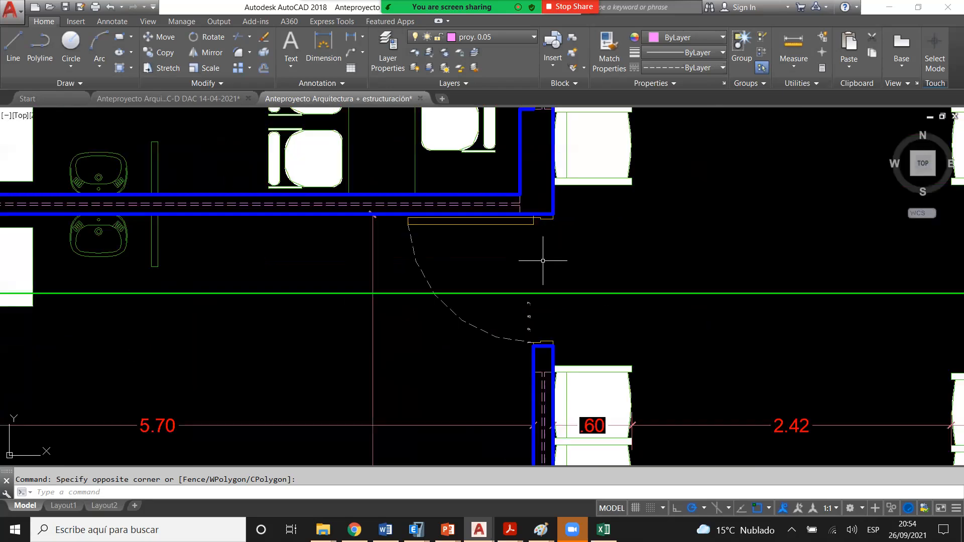
pyautogui.scroll(-2, 507, 267)
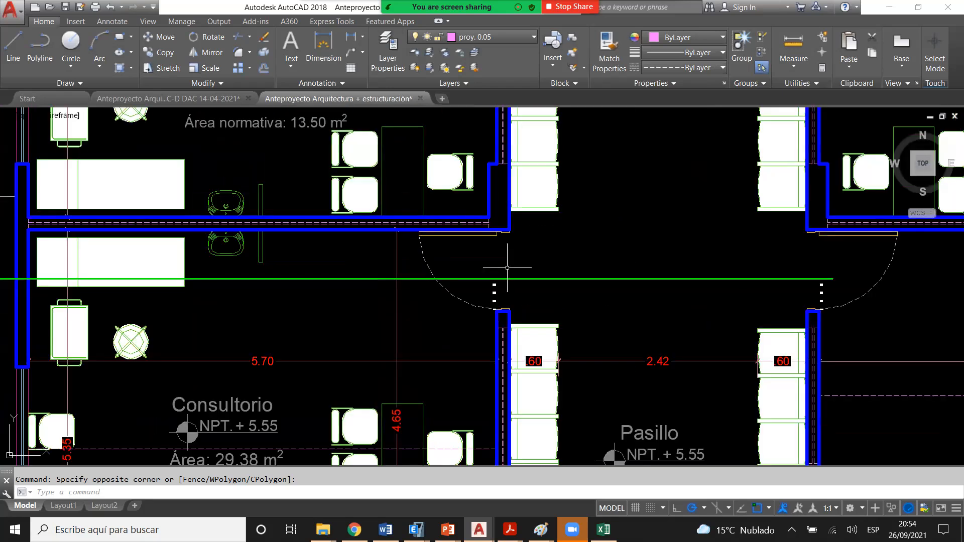
pyautogui.scroll(-2, 507, 267)
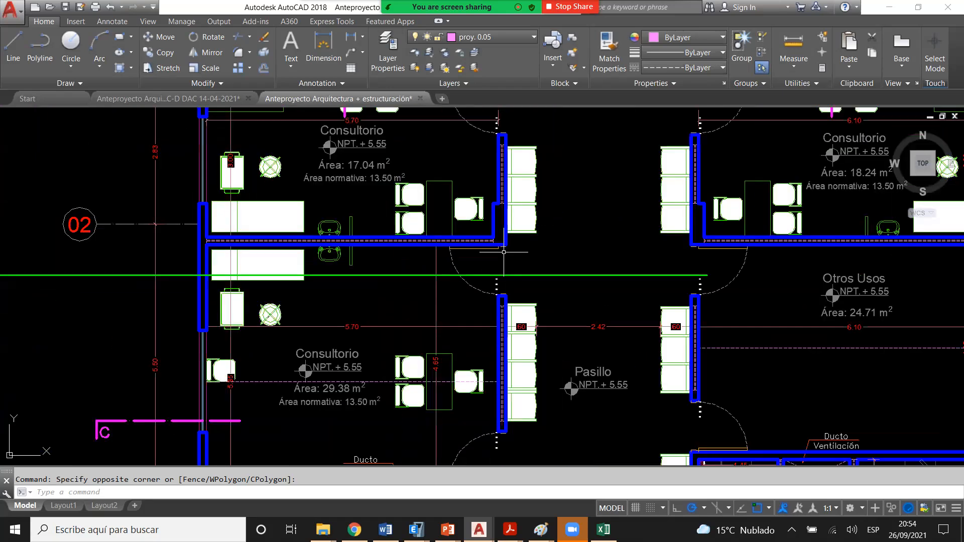
pyautogui.scroll(2, 503, 252)
pyautogui.scroll(-2, 511, 287)
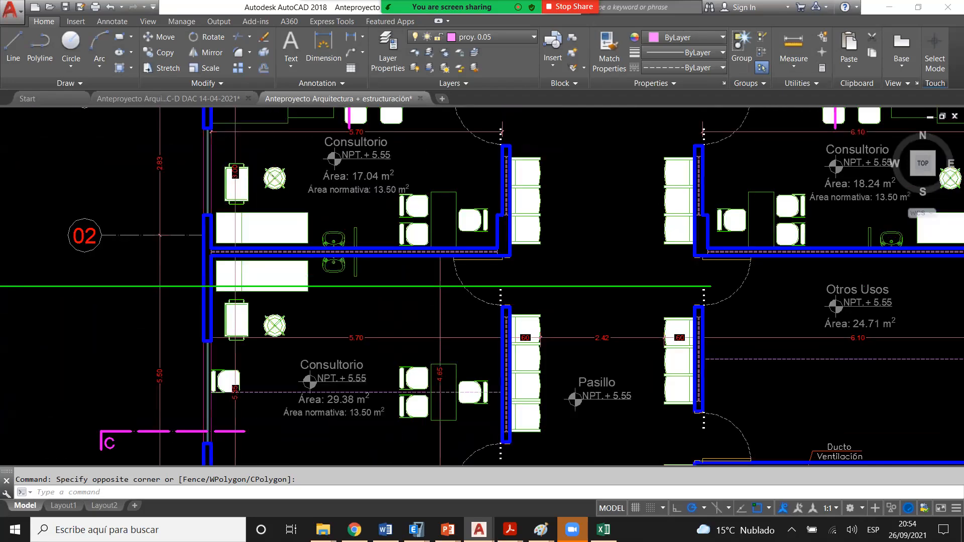
# - Copy the column at the corridor end of the Óptica beam to the matching green axis line on the +2.75 level plan
pyautogui.scroll(-8, 511, 287)
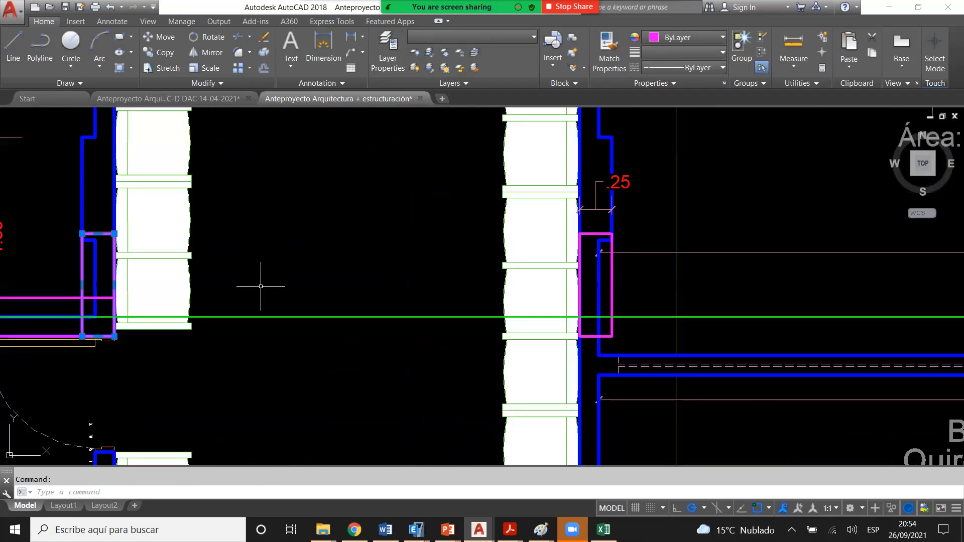
pyautogui.write('co')
pyautogui.press('Return')
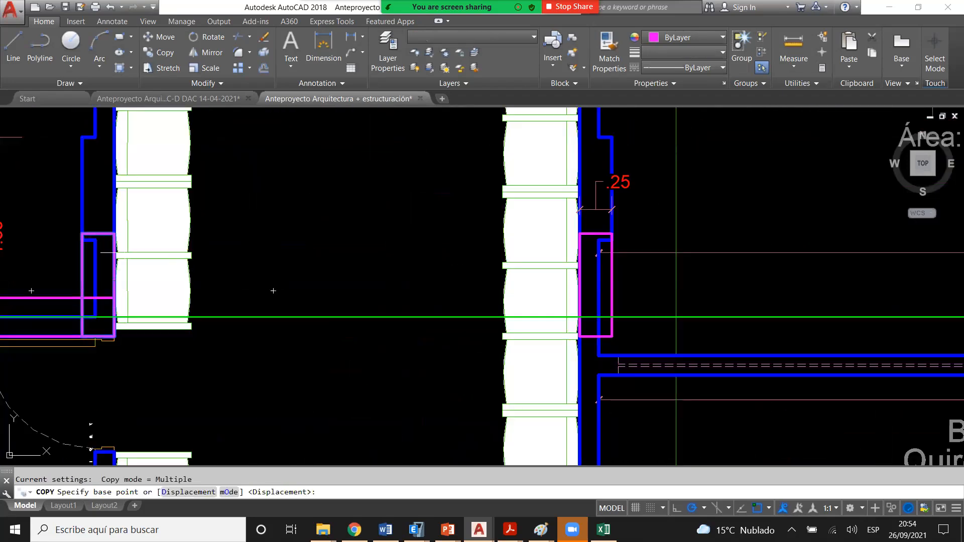
pyautogui.scroll(2, 95, 240)
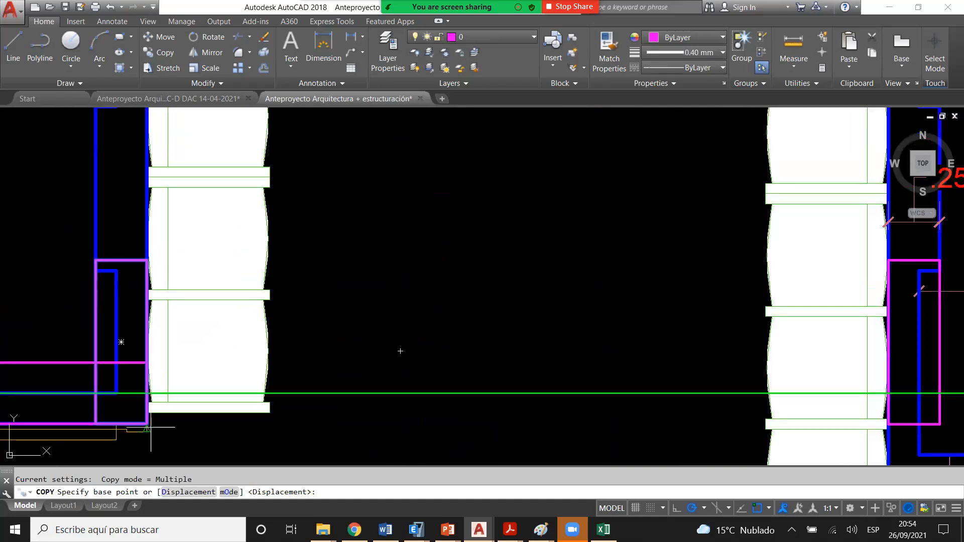
pyautogui.scroll(4, 138, 340)
pyautogui.click(139, 340)
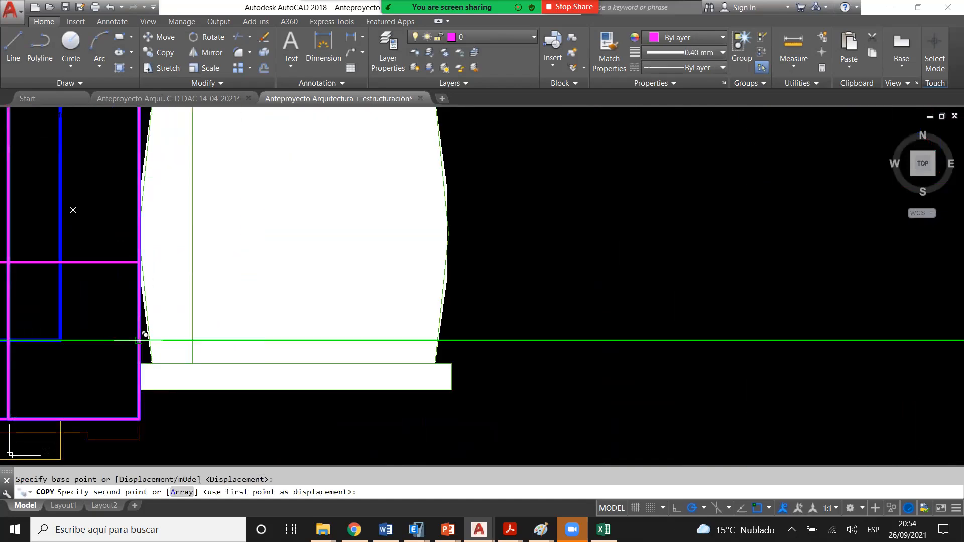
pyautogui.scroll(-3, 139, 340)
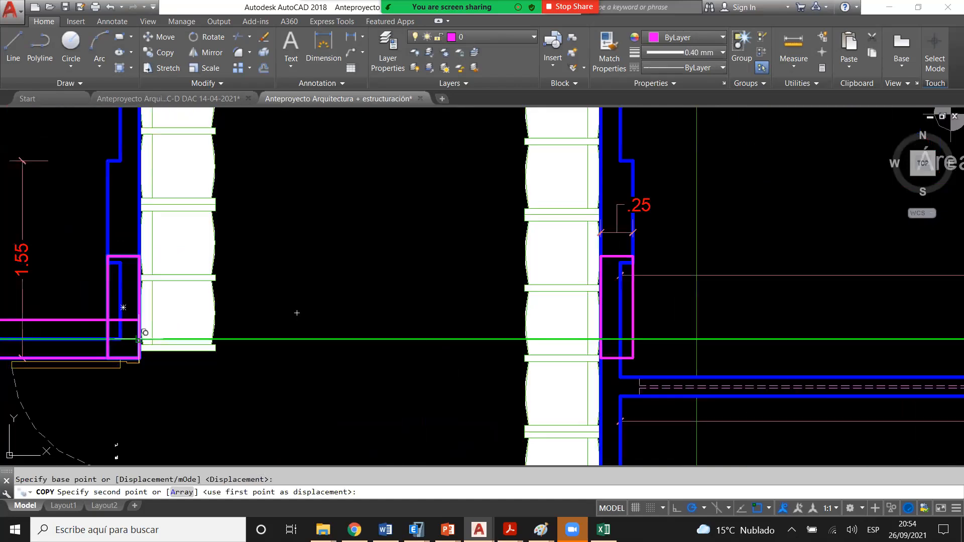
pyautogui.scroll(-2, 140, 340)
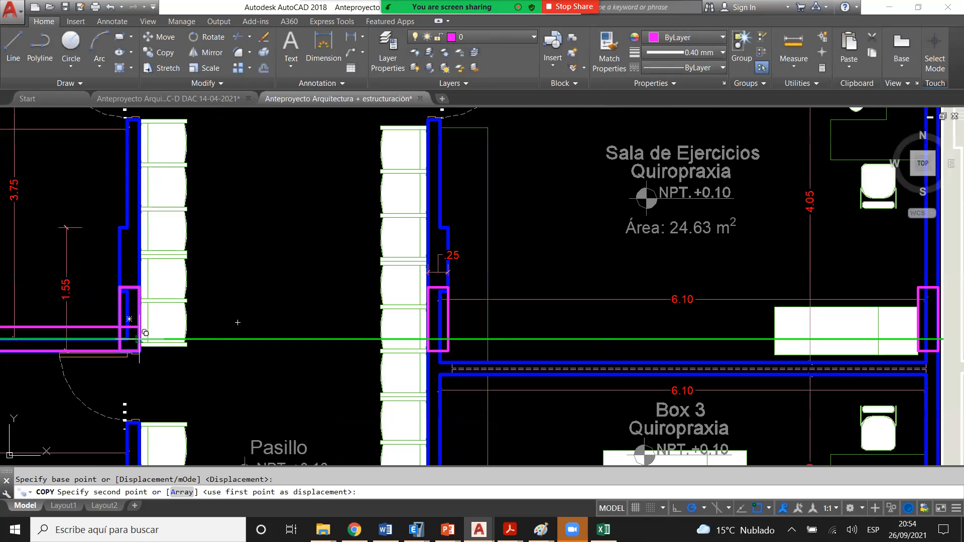
pyautogui.scroll(-5, 363, 331)
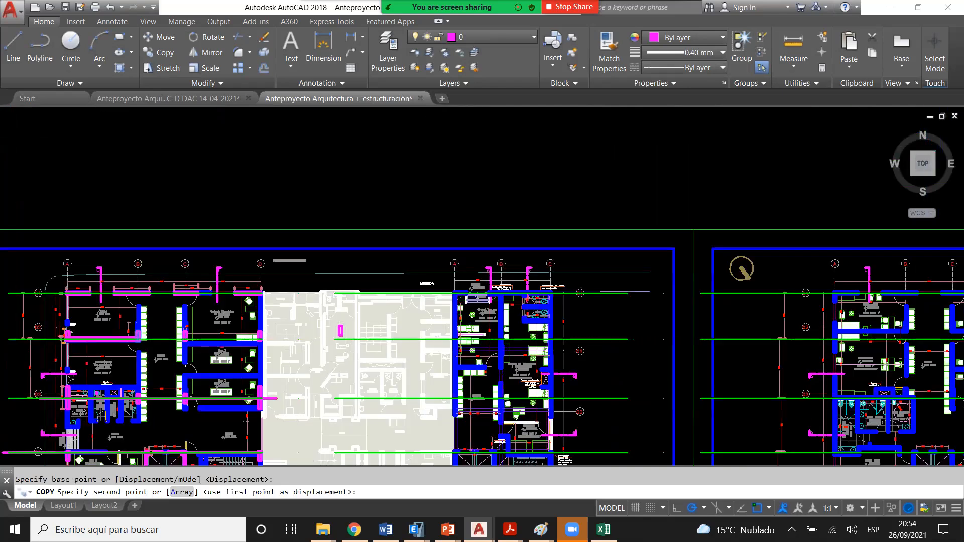
pyautogui.scroll(6, 342, 336)
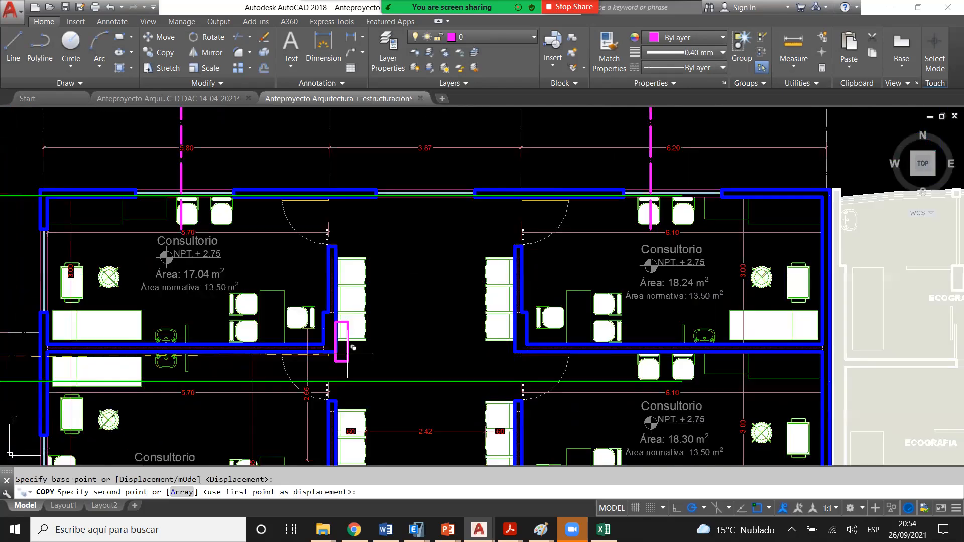
pyautogui.scroll(4, 351, 346)
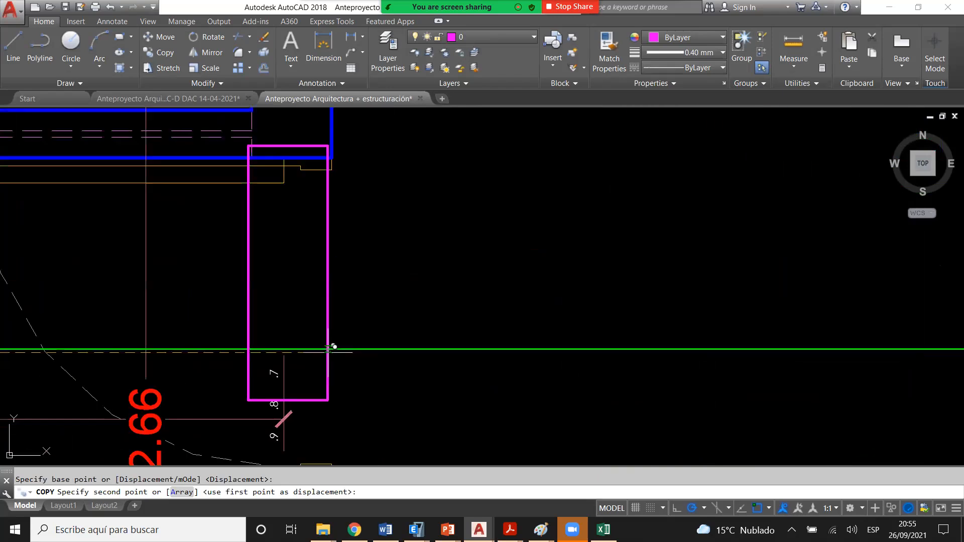
pyautogui.click(326, 341)
pyautogui.press('Escape')
pyautogui.press('Escape')
# - Move the copied column horizontally on the +2.75 level plan so its edge aligns with the corridor face of the wall
pyautogui.click(349, 280)
pyautogui.click(304, 251)
pyautogui.write('m')
pyautogui.press('Return')
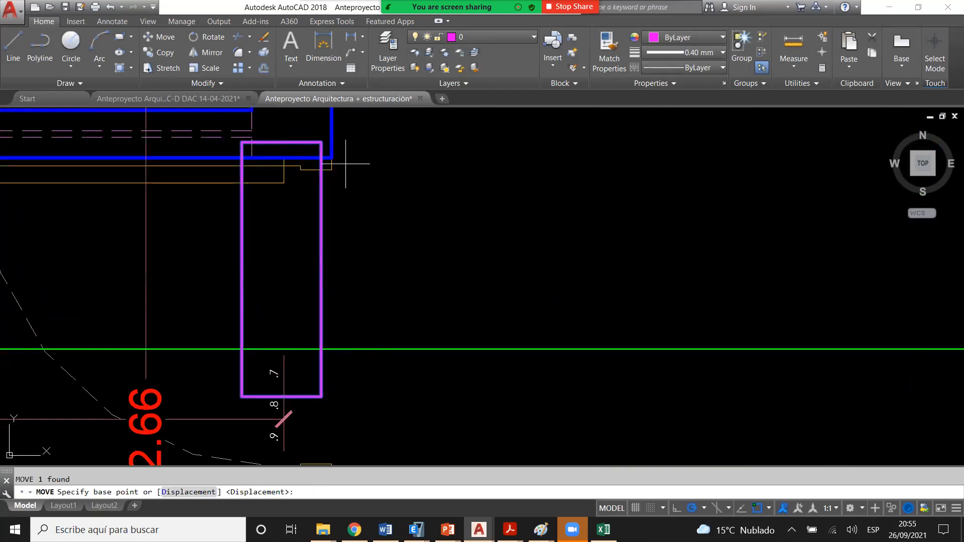
pyautogui.click(321, 157)
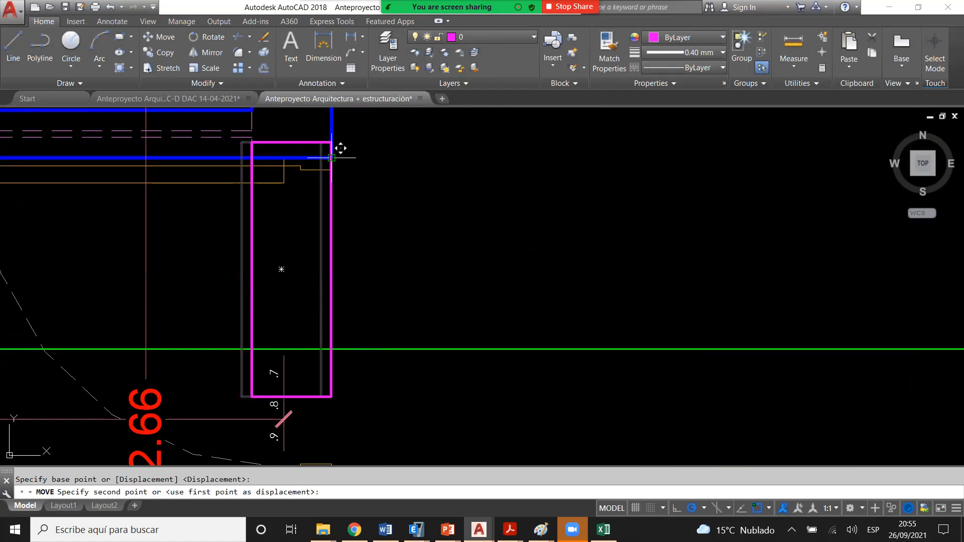
pyautogui.press('Escape')
pyautogui.scroll(-2, 356, 210)
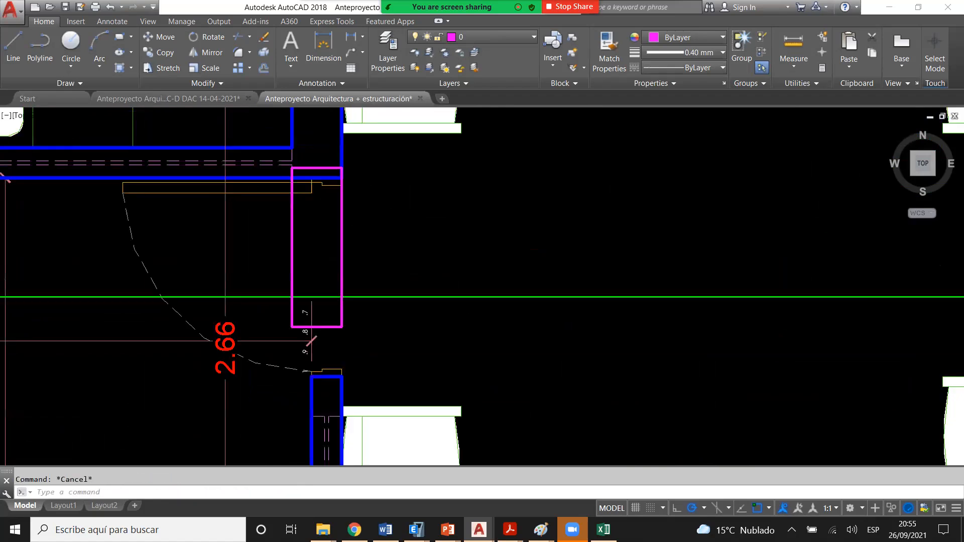
pyautogui.scroll(-1, 358, 211)
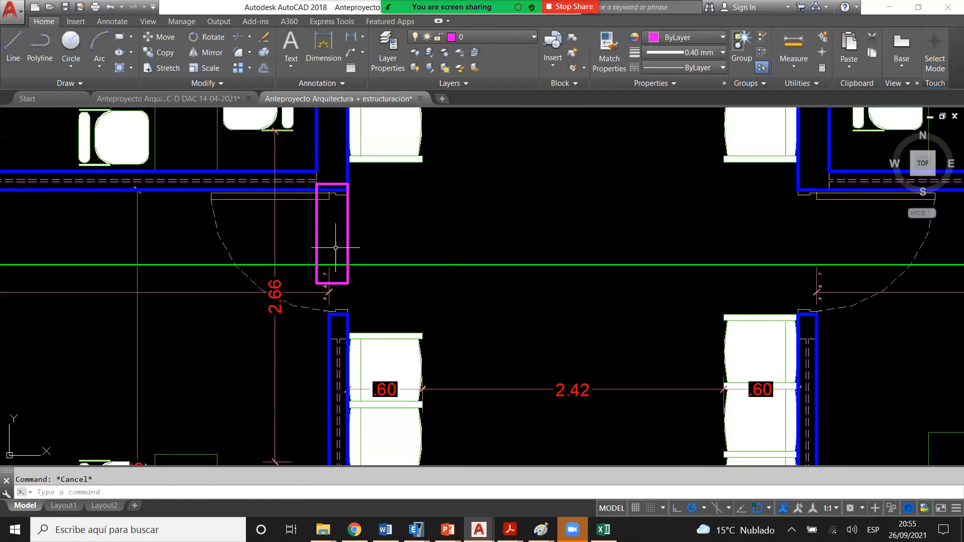
# - Examine how the copied column meets the door of the 29.38 m² consulting room on the +2.75 level plan
pyautogui.scroll(-4, 335, 247)
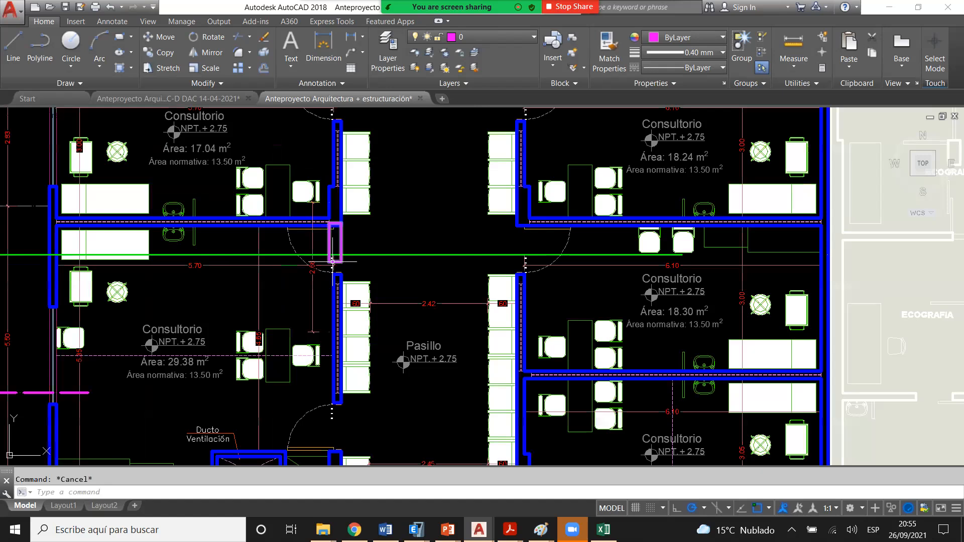
pyautogui.scroll(-2, 333, 261)
pyautogui.scroll(2, 331, 265)
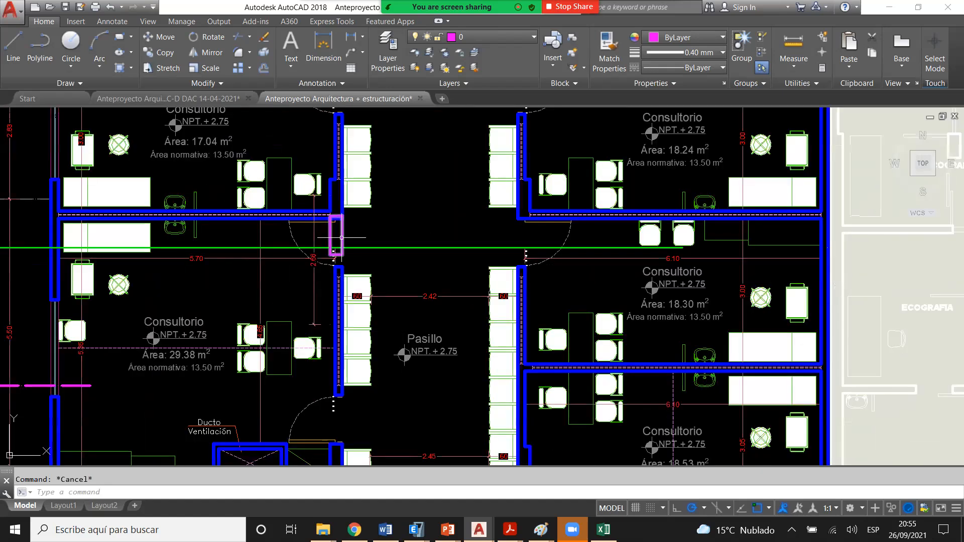
pyautogui.scroll(2, 334, 249)
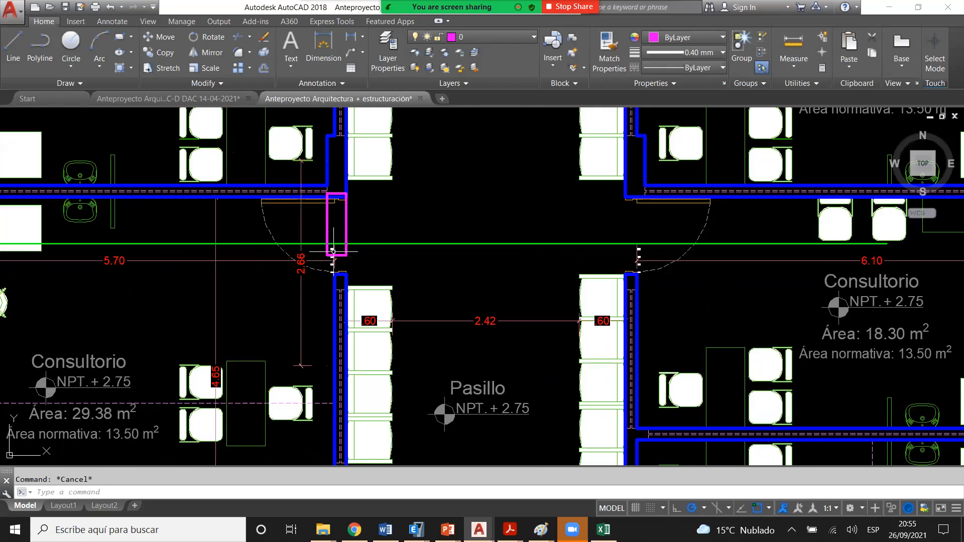
pyautogui.scroll(-2, 333, 251)
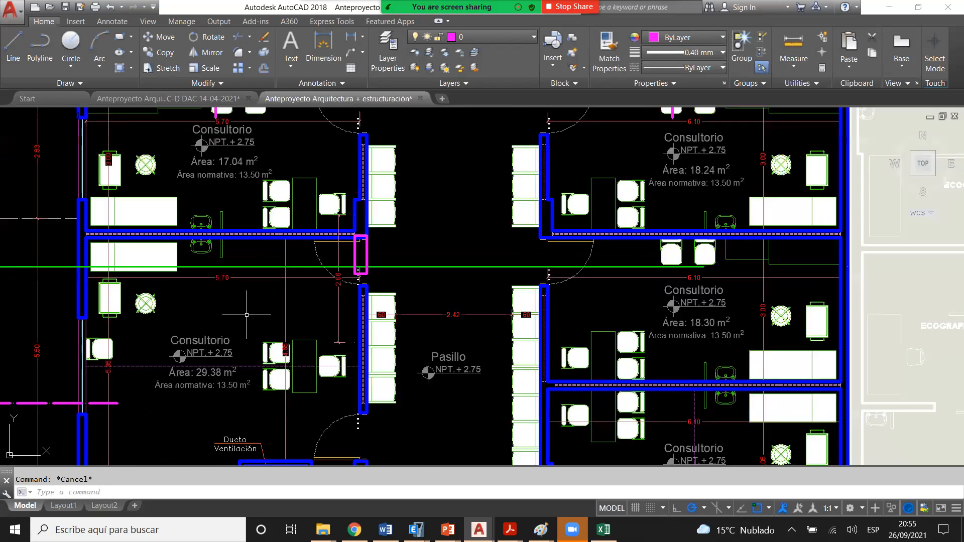
pyautogui.scroll(2, 365, 298)
pyautogui.click(304, 231)
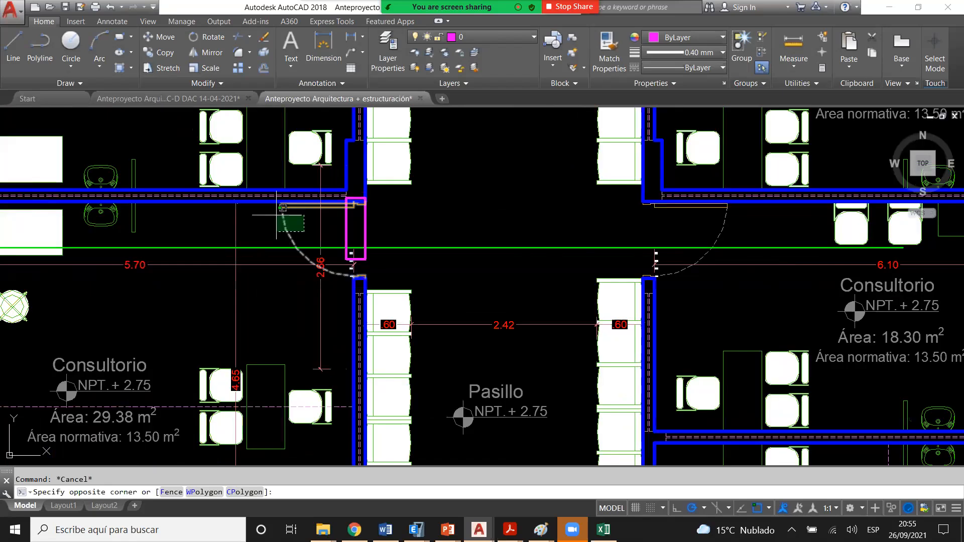
pyautogui.click(277, 215)
pyautogui.click(394, 294)
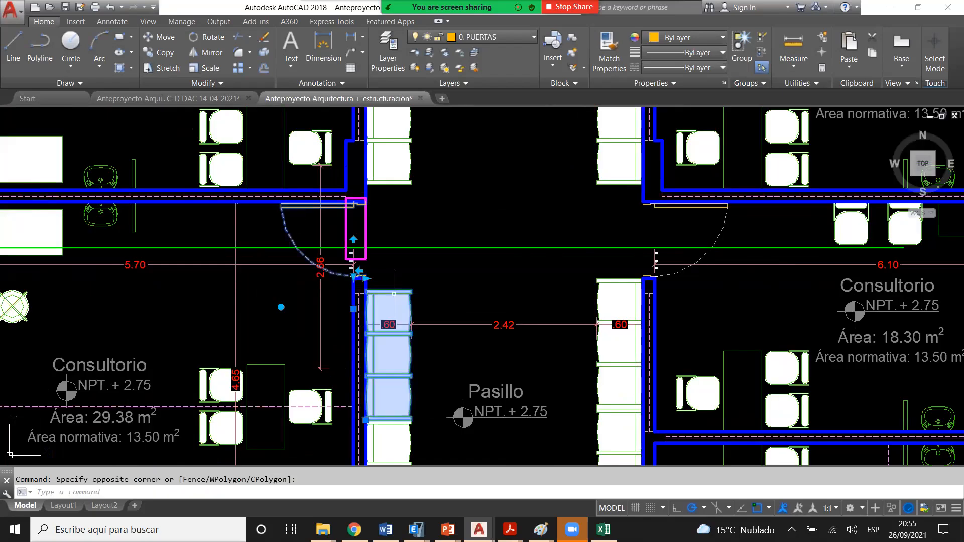
pyautogui.write('m')
pyautogui.press('Return')
pyautogui.click(449, 293)
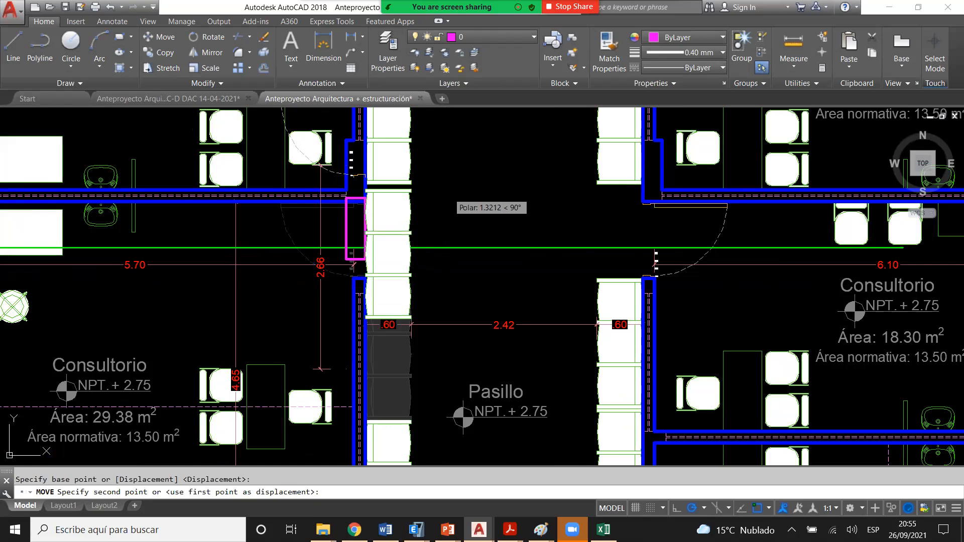
pyautogui.press('Escape')
pyautogui.click(438, 295)
pyautogui.click(400, 284)
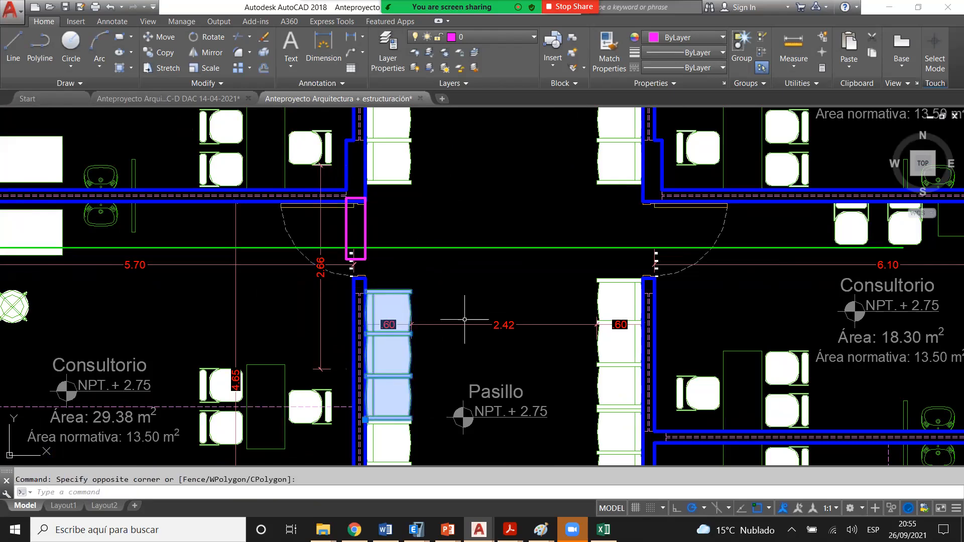
pyautogui.scroll(-2, 465, 319)
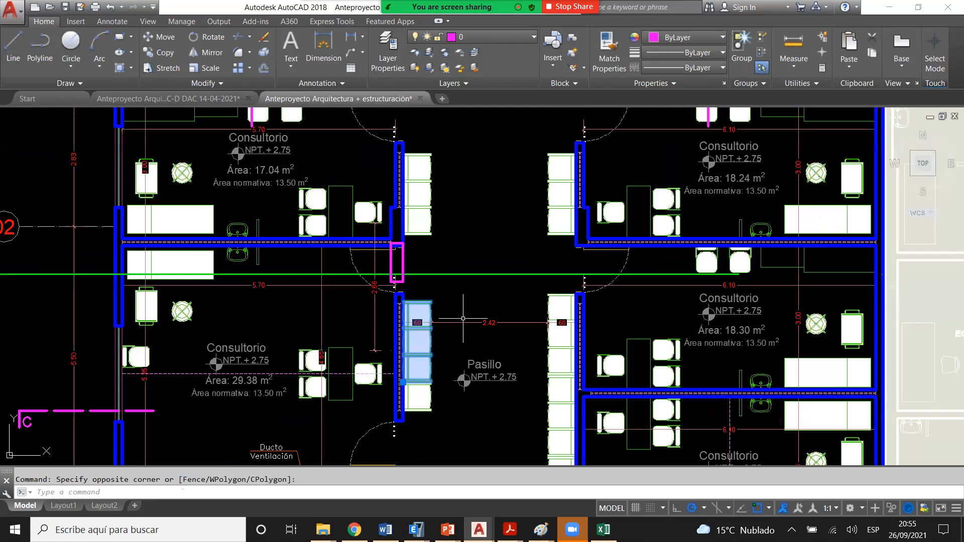
pyautogui.press('Escape')
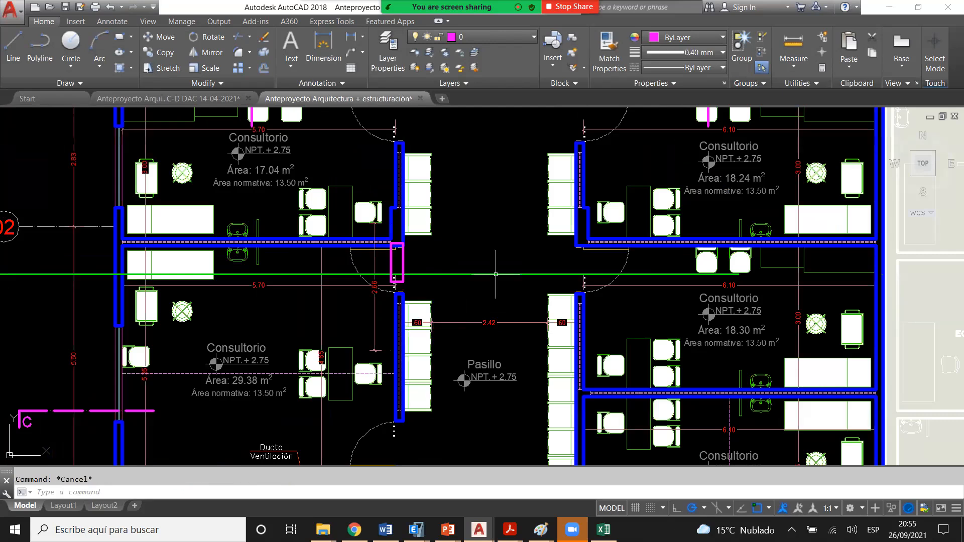
# - Examine the corridor and the 18.30 m² consulting room across from the copied column along the green axis line
pyautogui.scroll(1, 496, 274)
pyautogui.scroll(-1, 371, 267)
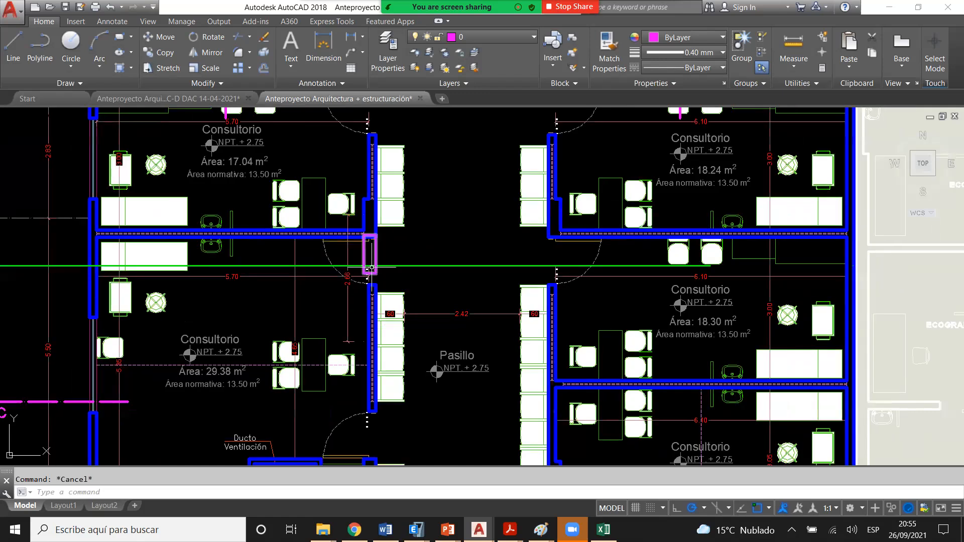
pyautogui.scroll(2, 377, 261)
pyautogui.scroll(-2, 517, 260)
pyautogui.scroll(2, 707, 315)
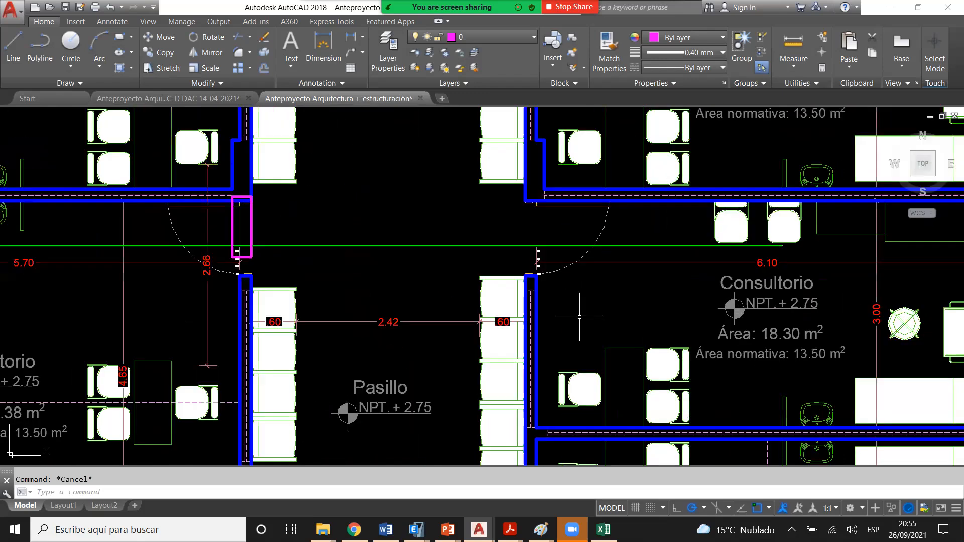
pyautogui.scroll(-2, 525, 231)
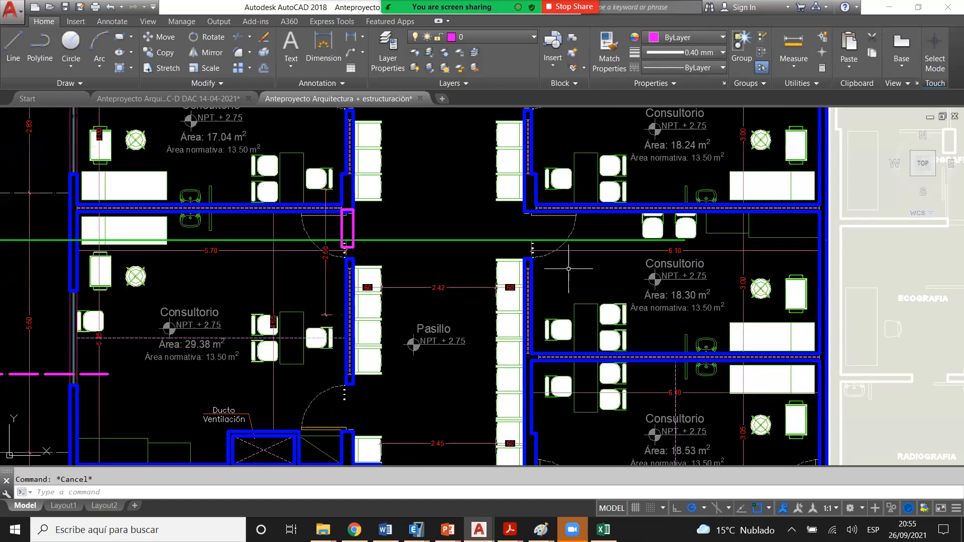
pyautogui.scroll(2, 568, 268)
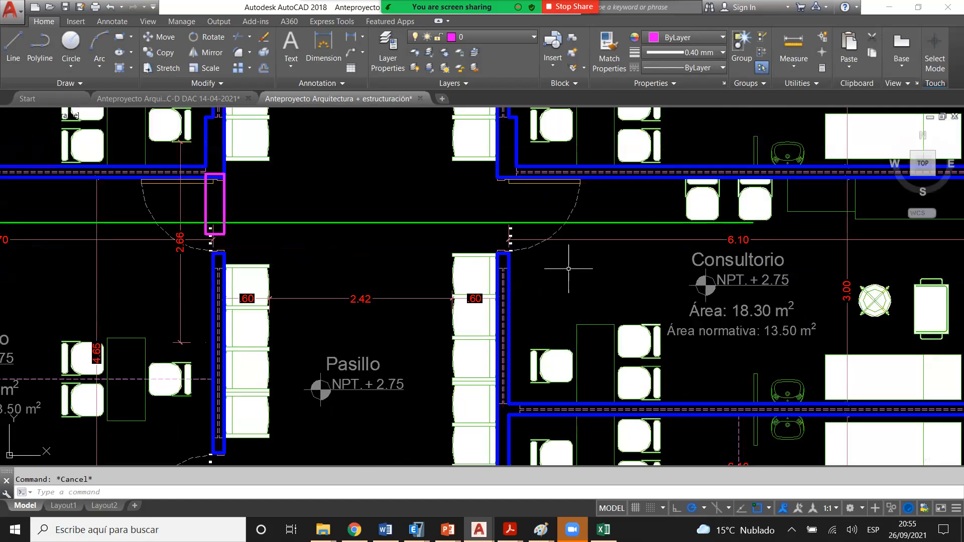
pyautogui.scroll(-2, 543, 304)
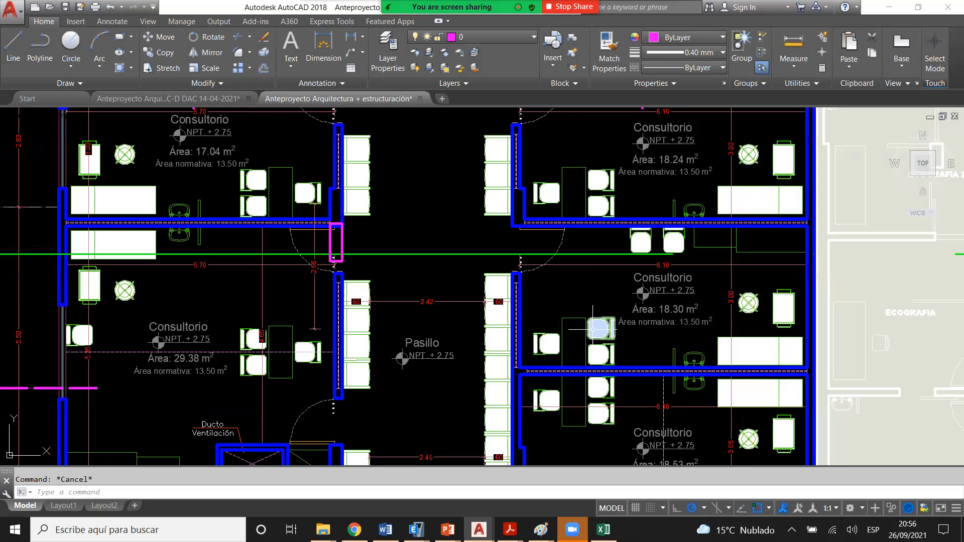
pyautogui.scroll(2, 582, 346)
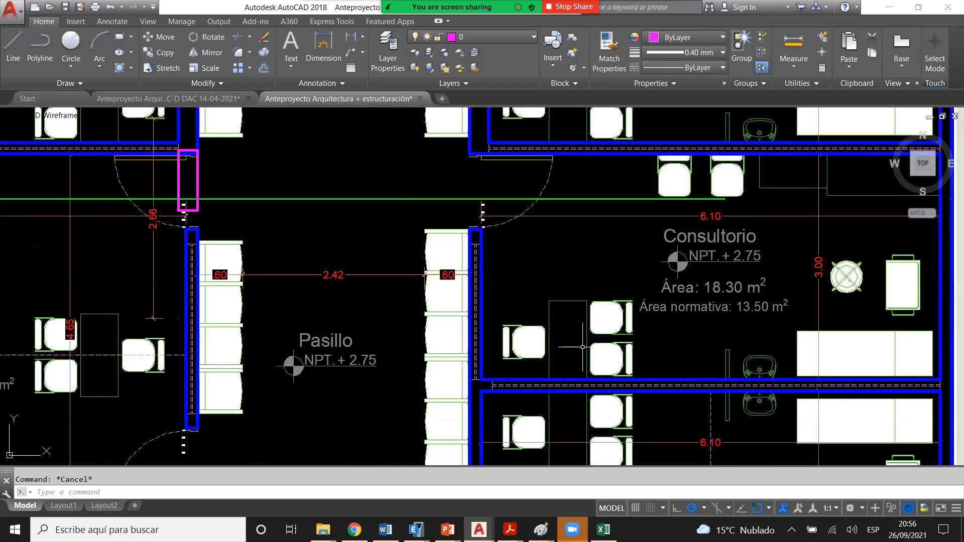
pyautogui.scroll(2, 582, 346)
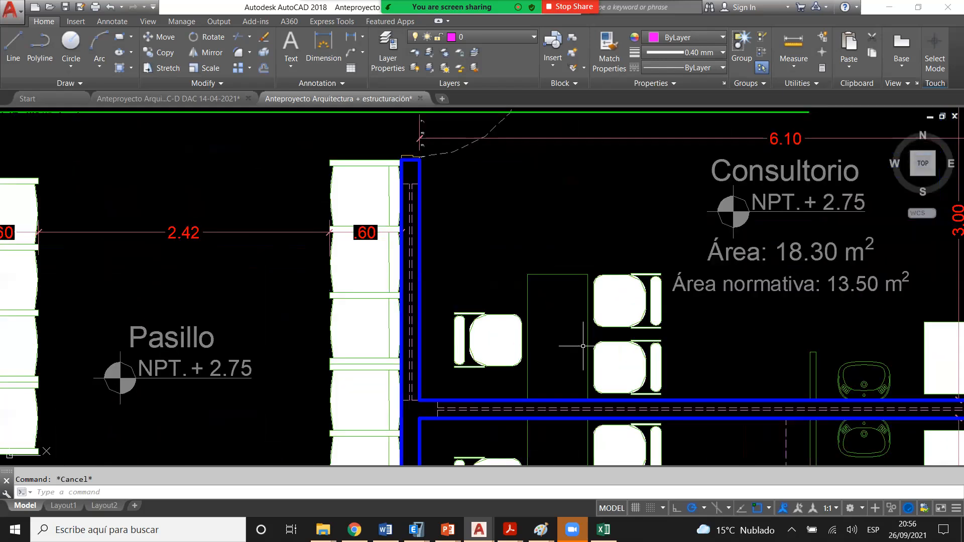
pyautogui.scroll(-4, 532, 330)
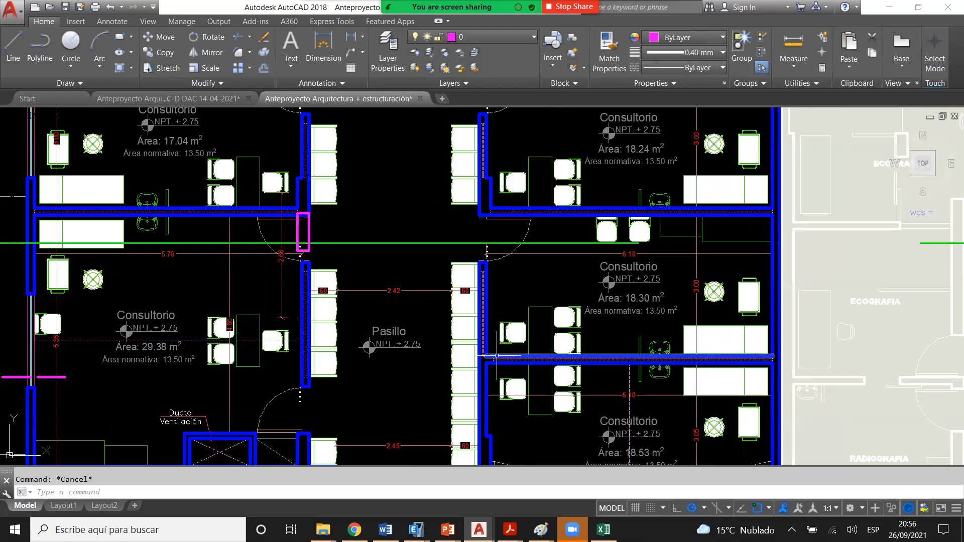
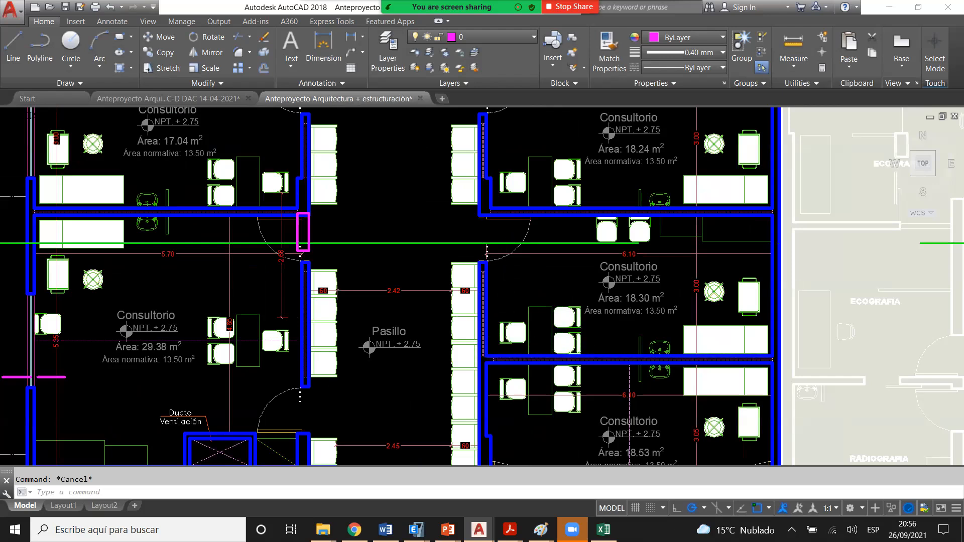
pyautogui.scroll(2, 587, 339)
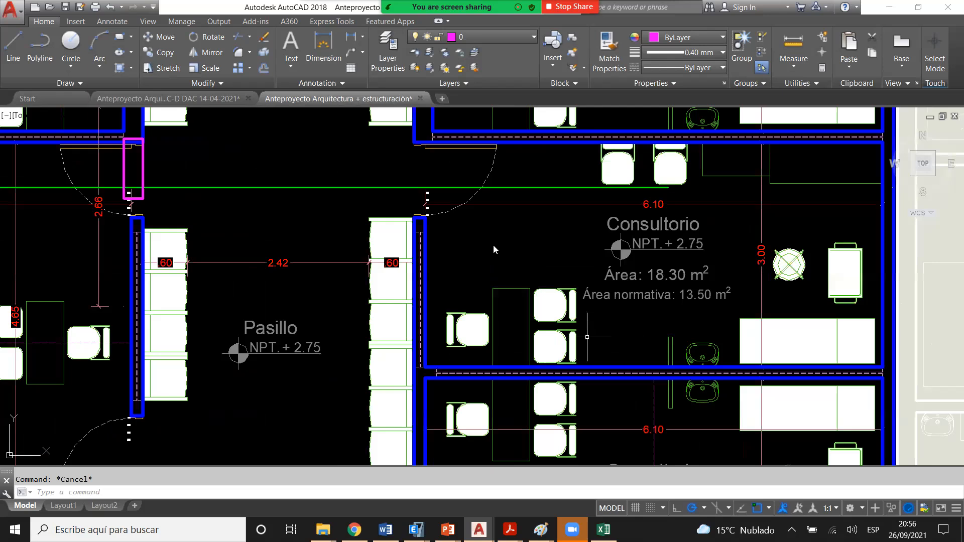
pyautogui.scroll(-2, 413, 329)
pyautogui.click(428, 357)
pyautogui.click(536, 260)
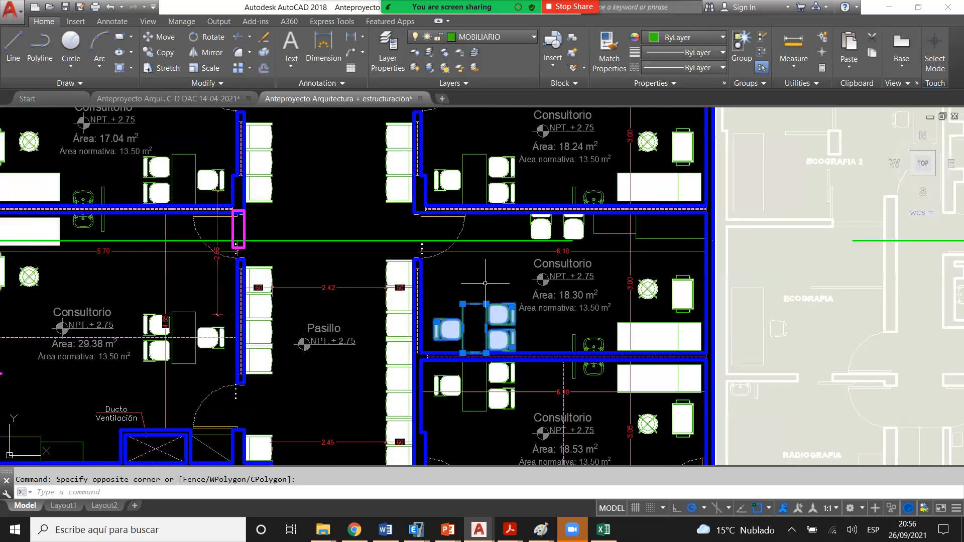
pyautogui.press('Escape')
# - Check the copied column against the door and green axis line between axes 02 and 03, and return to the first-level plan
pyautogui.scroll(-2, 583, 254)
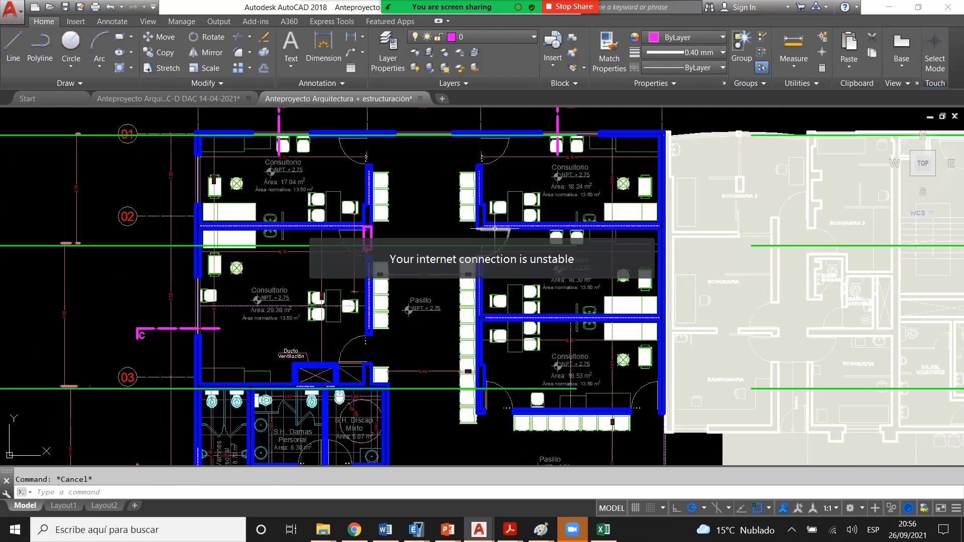
pyautogui.scroll(2, 495, 227)
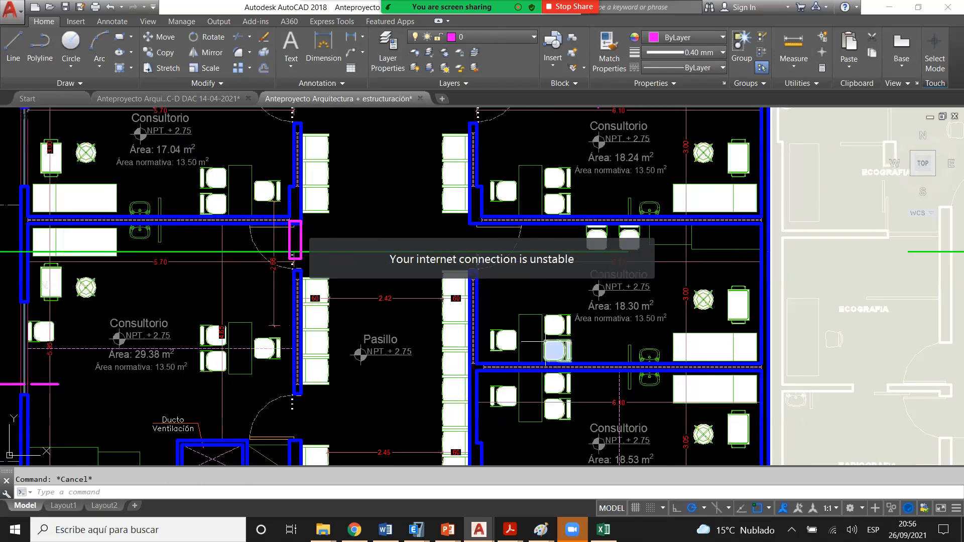
pyautogui.moveTo(290, 222); pyautogui.dragTo(397, 211, button='middle')
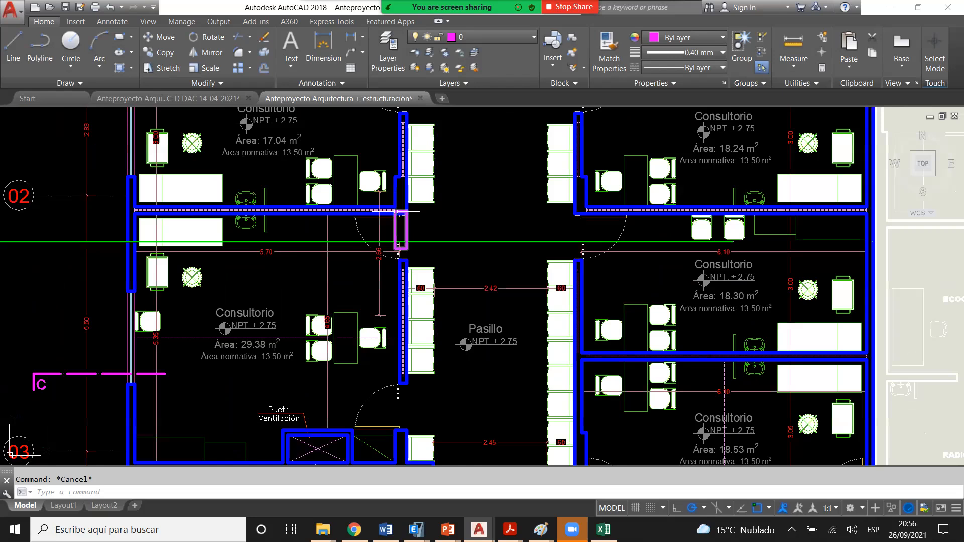
pyautogui.click(396, 211)
pyautogui.scroll(1, 427, 258)
pyautogui.scroll(-1, 428, 304)
pyautogui.press('Escape')
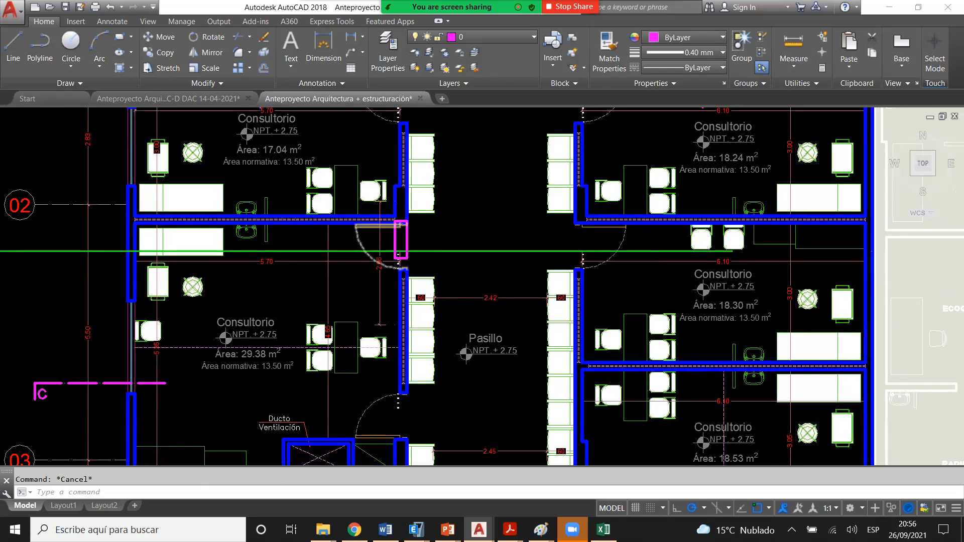
pyautogui.scroll(-2, 380, 230)
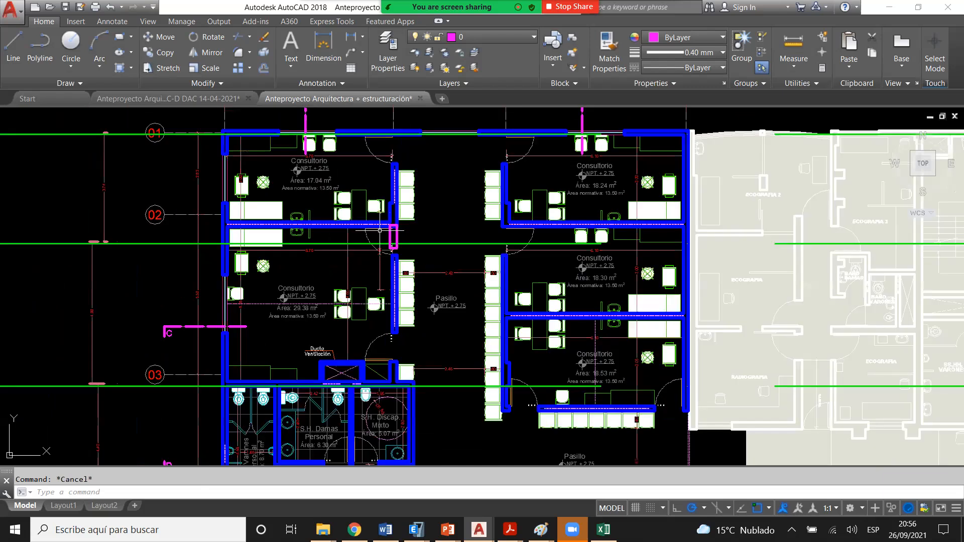
pyautogui.scroll(2, 380, 230)
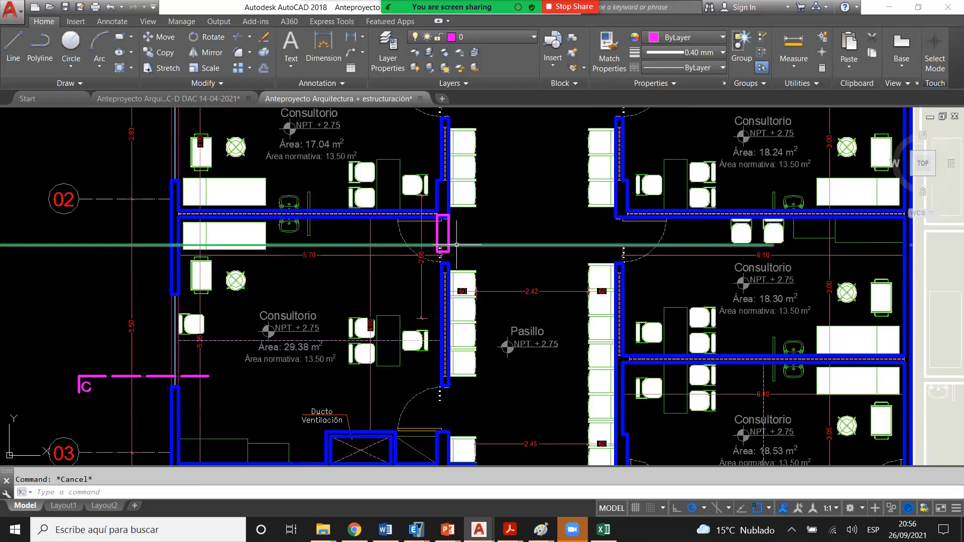
pyautogui.scroll(-2, 456, 245)
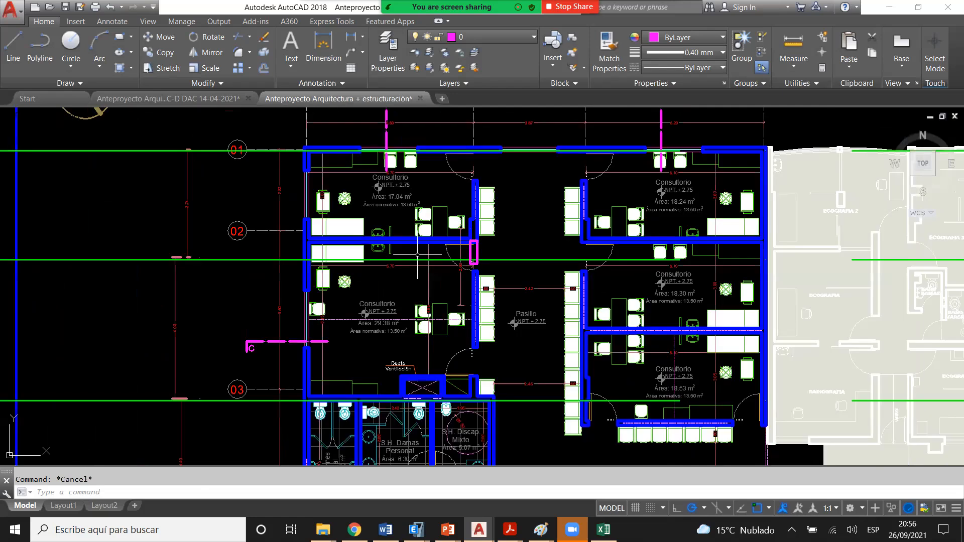
pyautogui.scroll(-6, 417, 255)
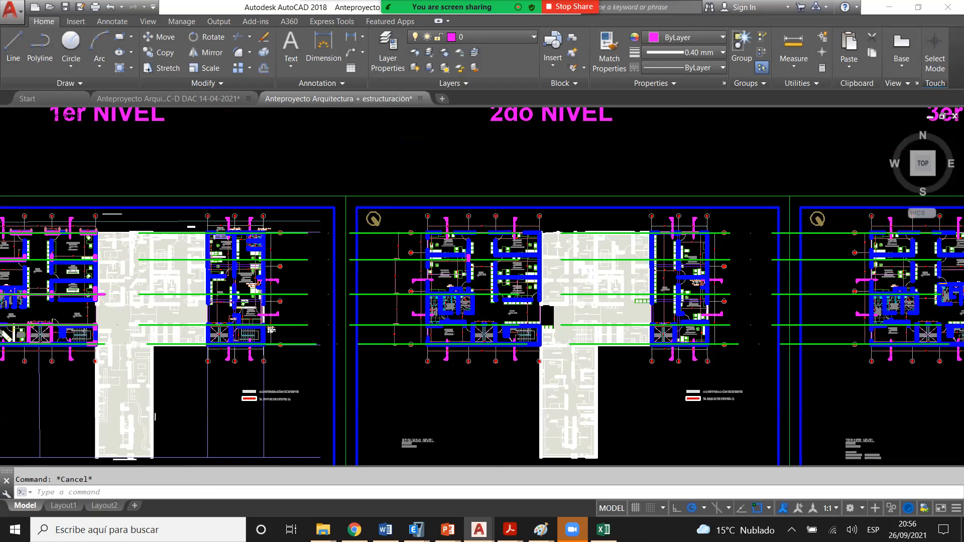
pyautogui.scroll(2, 833, 253)
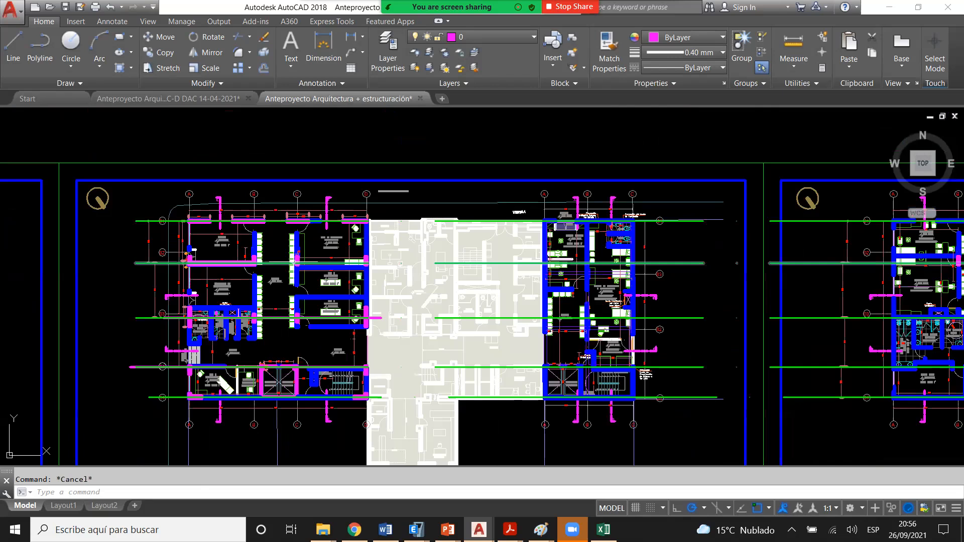
# - Examine how the green guide lines cross the consulting rooms and corridors on the 3er a 5to NIVEL and 6to NIVEL plans
pyautogui.scroll(-8, 294, 261)
pyautogui.scroll(10, 494, 250)
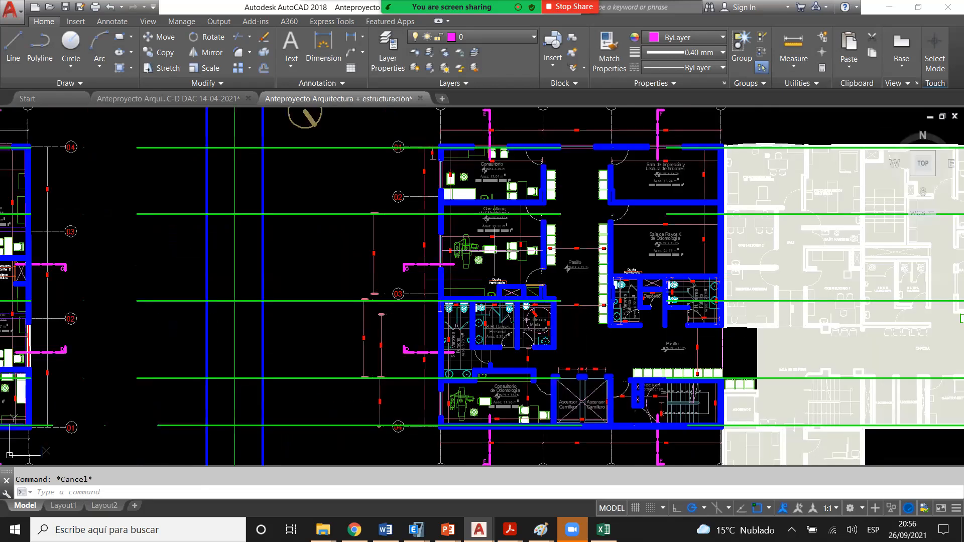
pyautogui.scroll(-2, 342, 269)
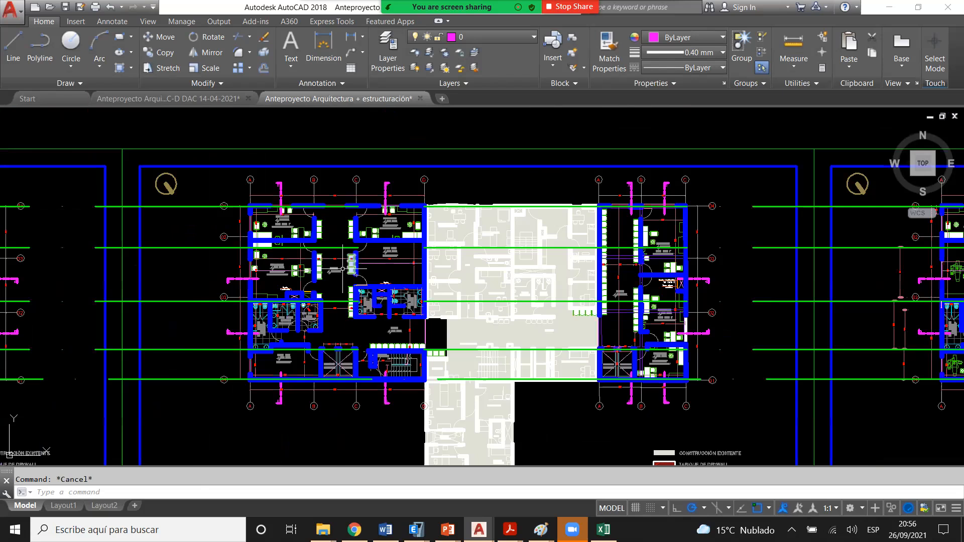
pyautogui.moveTo(343, 269); pyautogui.dragTo(439, 270, button='middle')
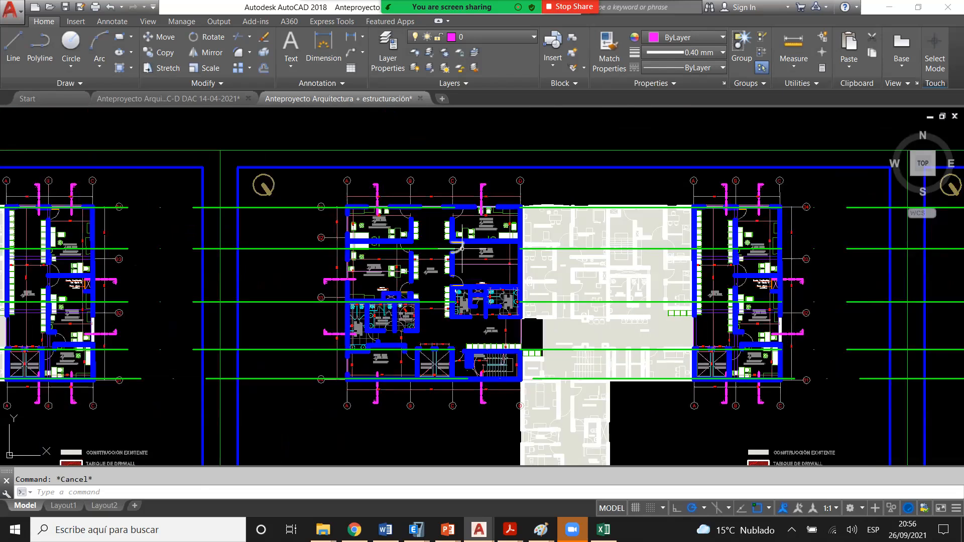
pyautogui.scroll(5, 461, 248)
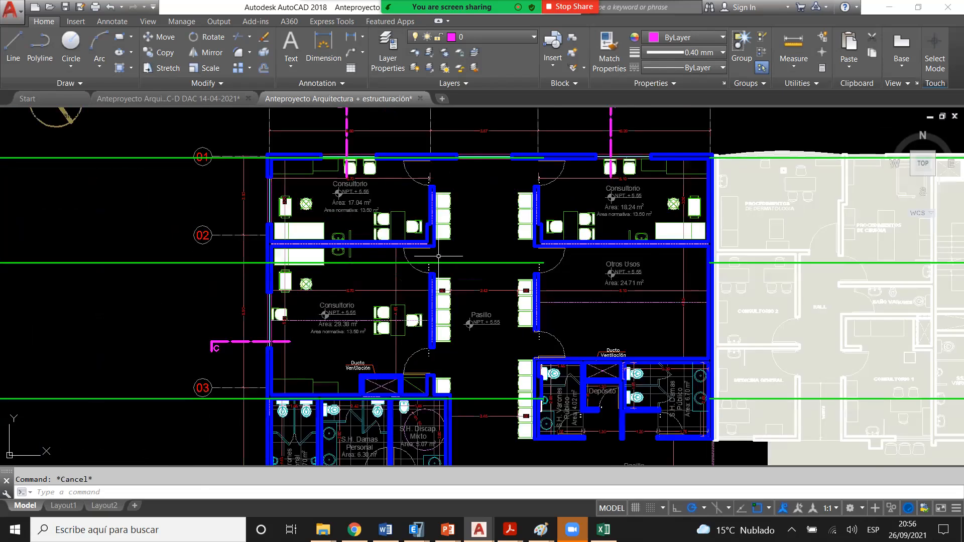
pyautogui.click(500, 269)
pyautogui.press('Escape')
pyautogui.scroll(-2, 359, 267)
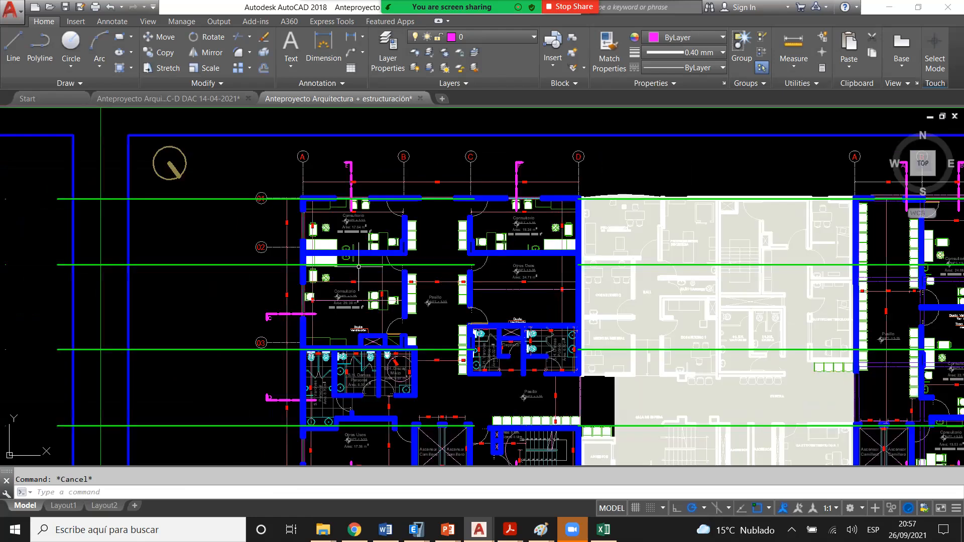
pyautogui.scroll(-6, 359, 267)
pyautogui.scroll(8, 714, 267)
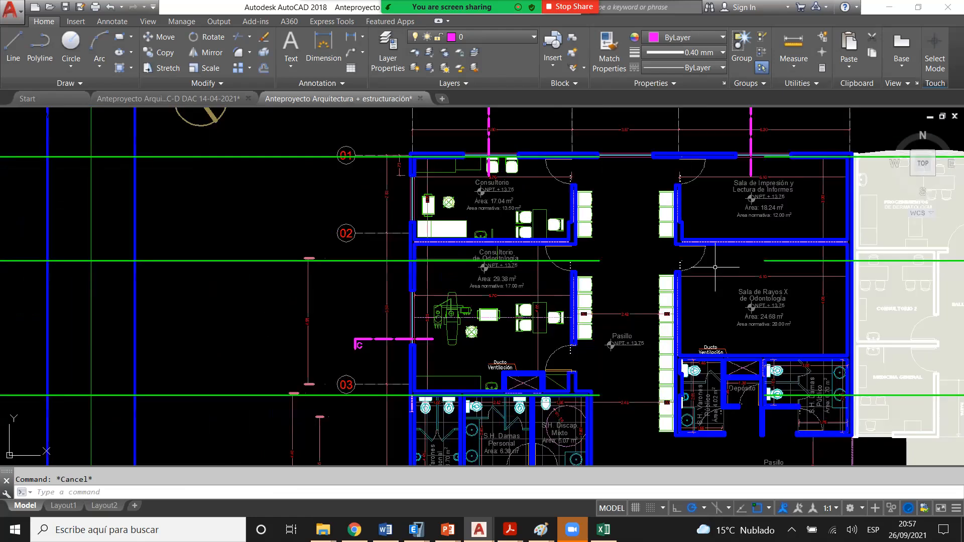
# - Examine the restrooms, Otros Usos room and stair-side corridor against the green guide lines on the 3er a 5to NIVEL plan
pyautogui.scroll(-8, 715, 267)
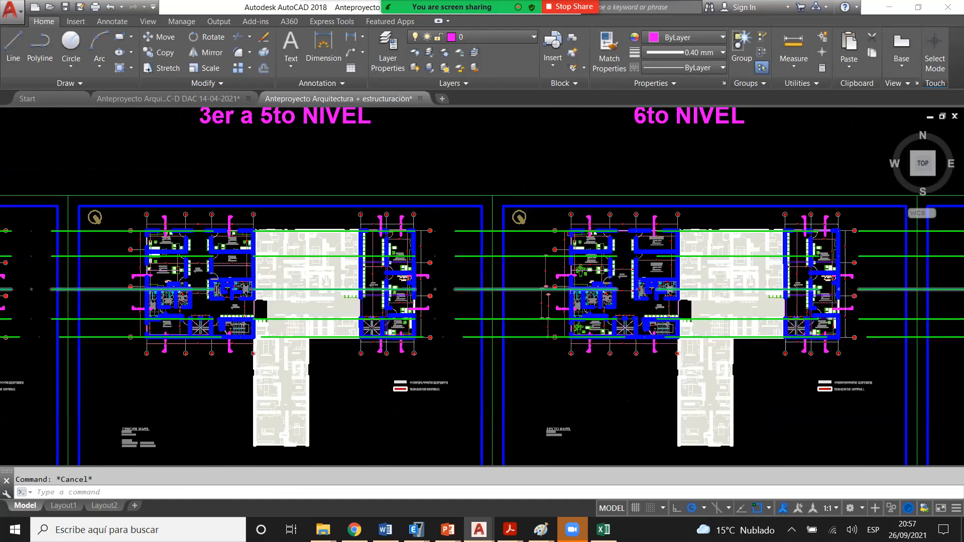
pyautogui.scroll(9, 196, 290)
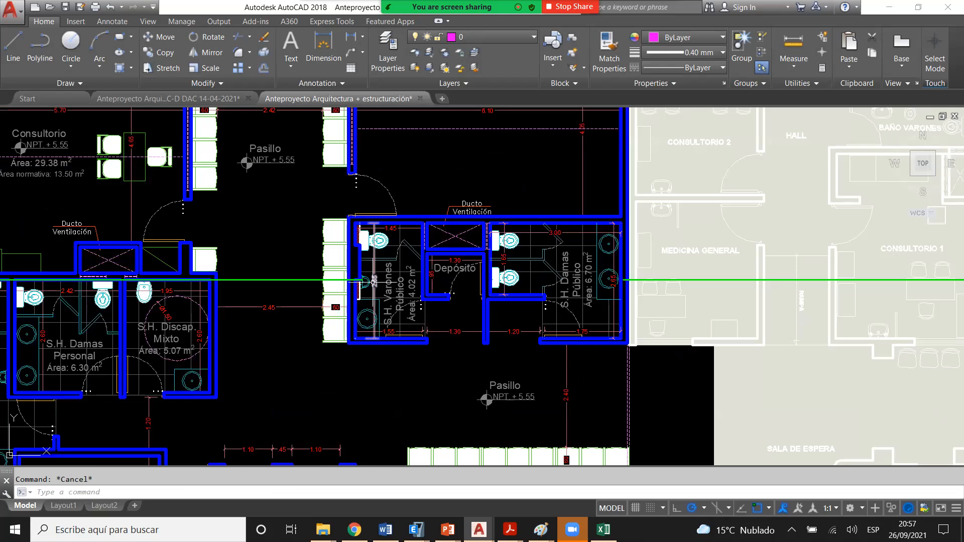
pyautogui.scroll(-2, 404, 264)
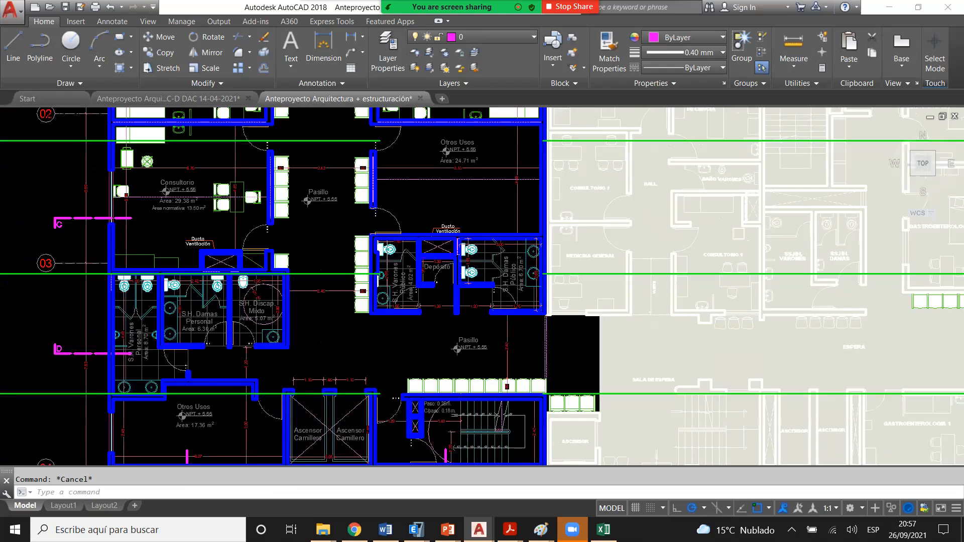
pyautogui.scroll(-2, 407, 263)
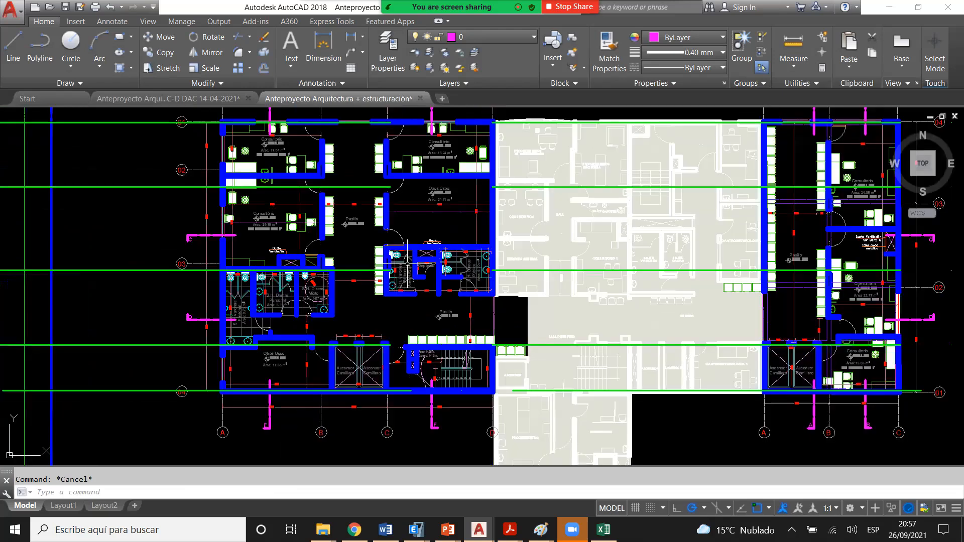
pyautogui.scroll(8, 240, 351)
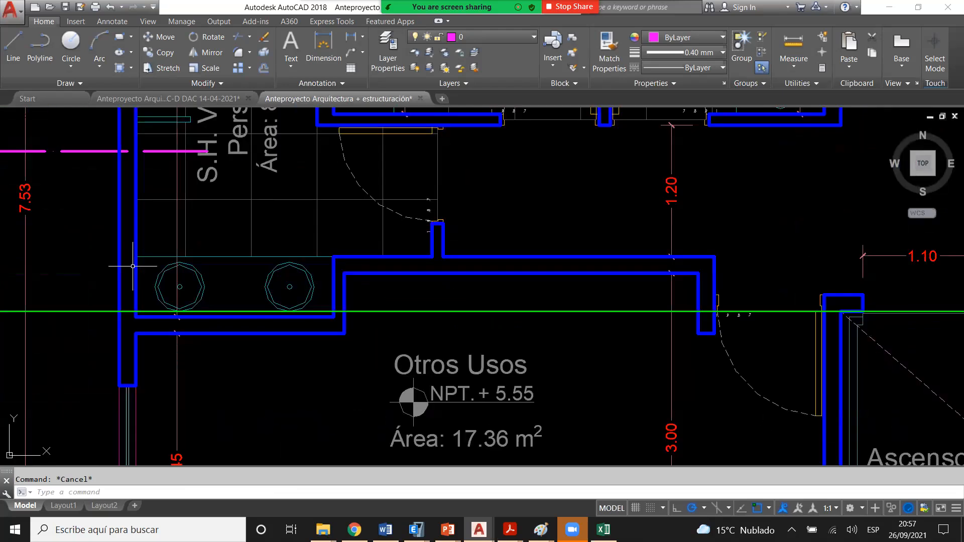
pyautogui.scroll(-7, 133, 266)
pyautogui.scroll(5, 483, 257)
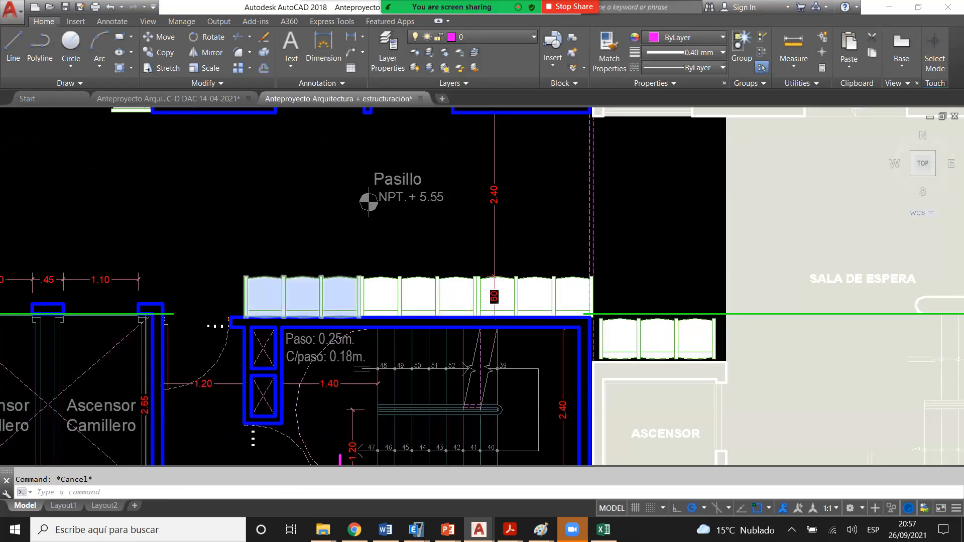
pyautogui.scroll(-10, 368, 202)
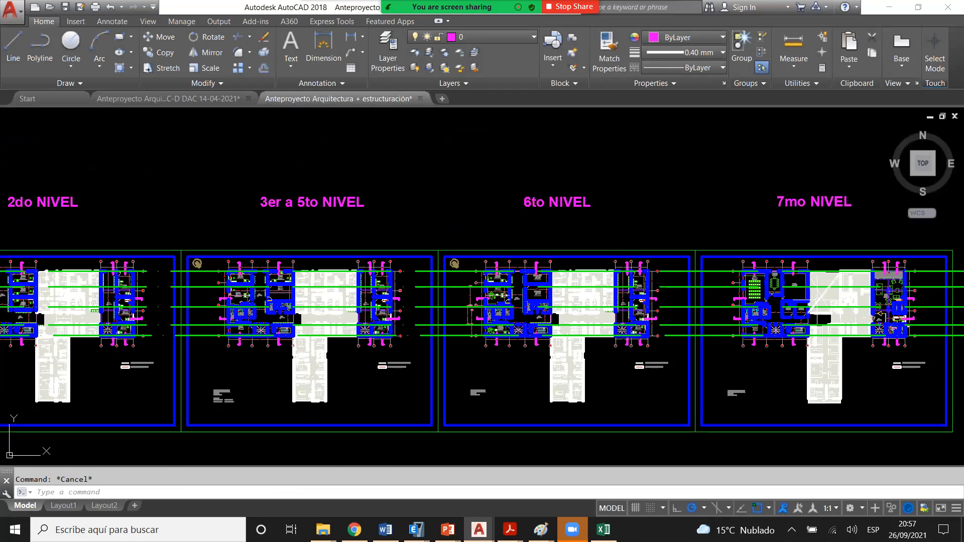
# - Examine the green guide lines against the dental rooms on the 6to NIVEL plan and the Auditorio, Sala de Reuniones and Almacén on the 7mo NIVEL
pyautogui.scroll(6, 566, 301)
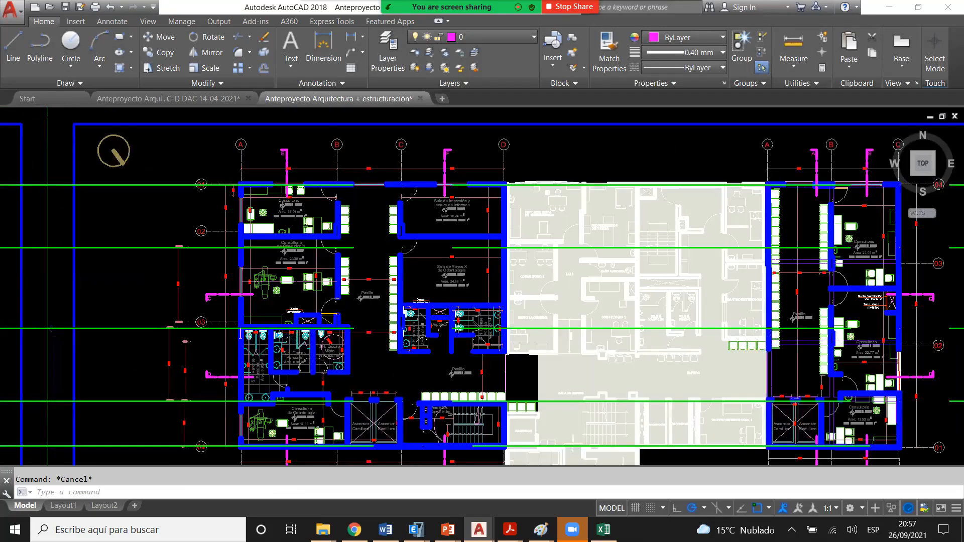
pyautogui.scroll(-5, 379, 291)
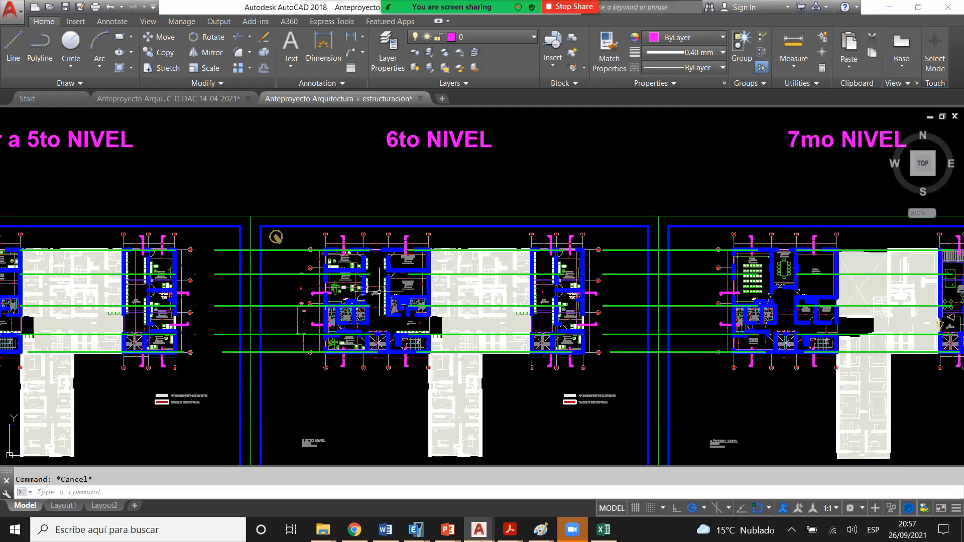
pyautogui.scroll(8, 379, 291)
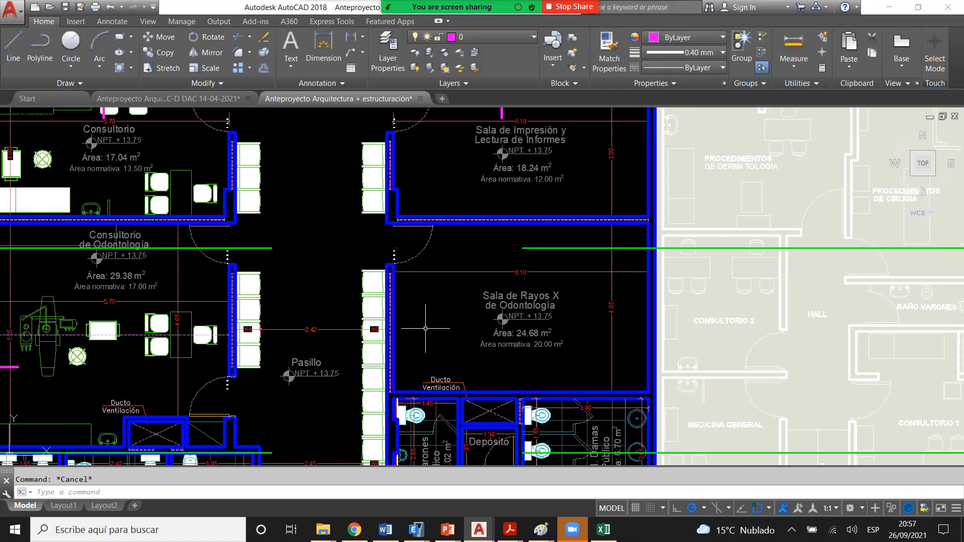
pyautogui.scroll(-2, 425, 329)
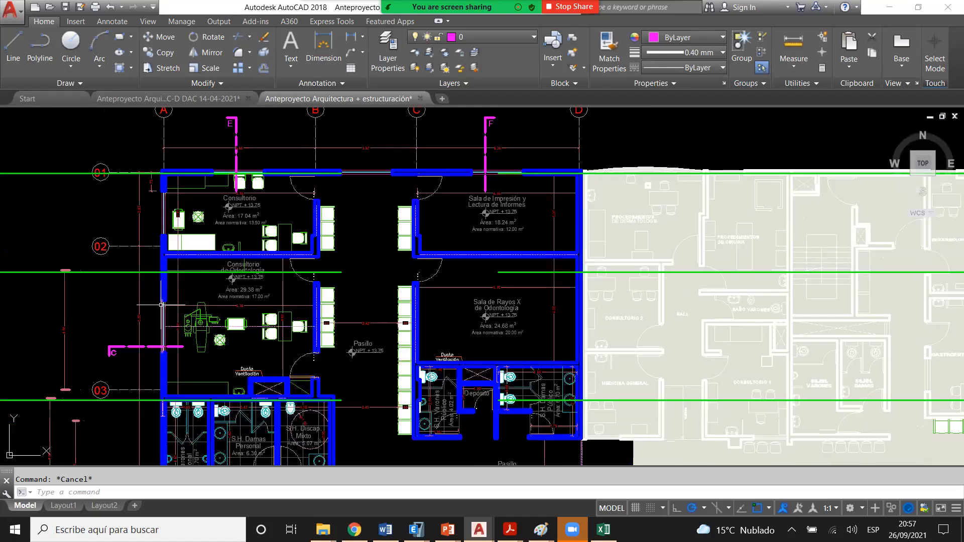
pyautogui.scroll(-4, 292, 325)
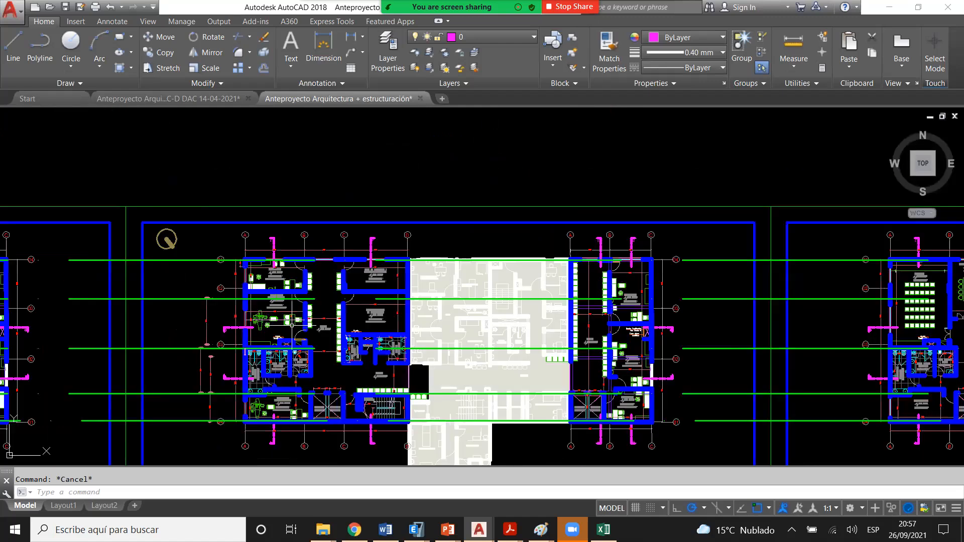
pyautogui.scroll(4, 236, 346)
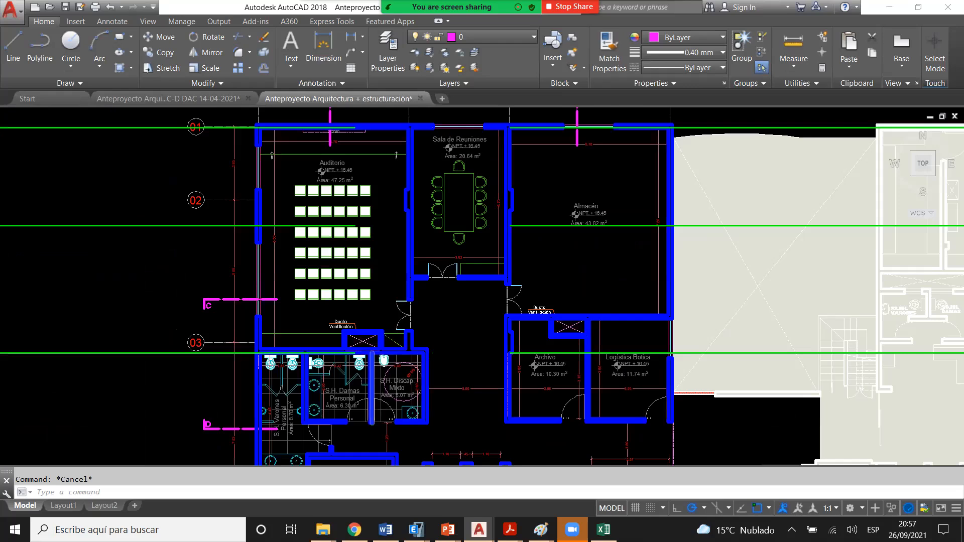
pyautogui.scroll(4, 371, 364)
pyautogui.scroll(-2, 371, 364)
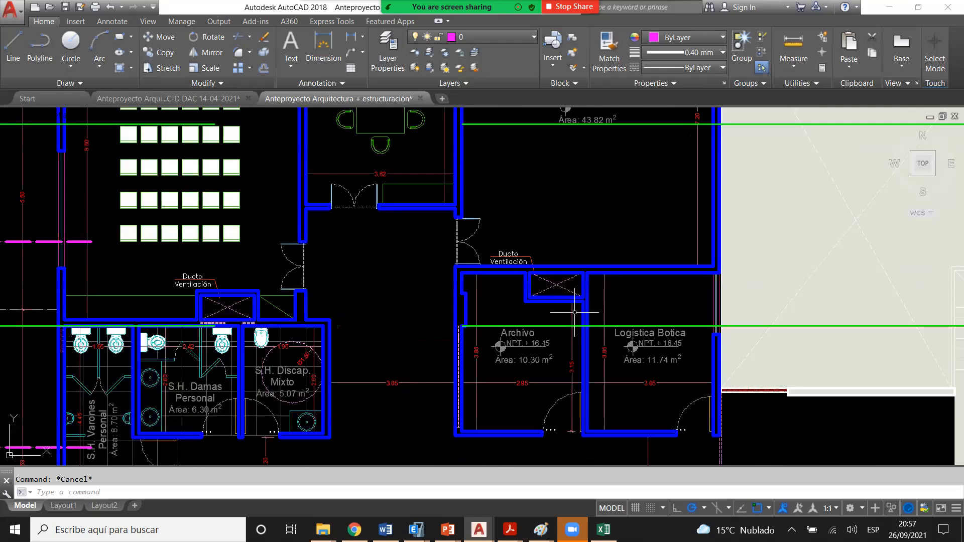
pyautogui.scroll(-2, 574, 313)
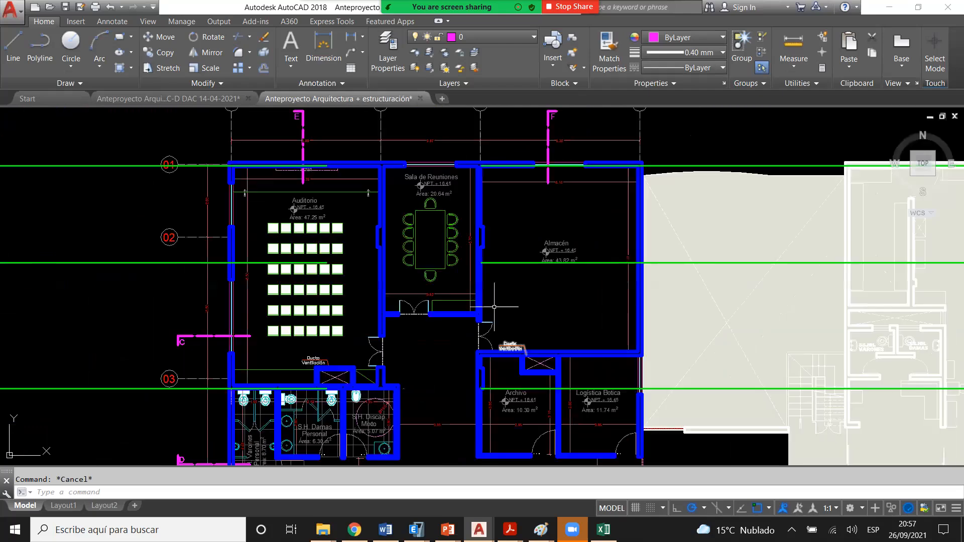
pyautogui.scroll(2, 280, 264)
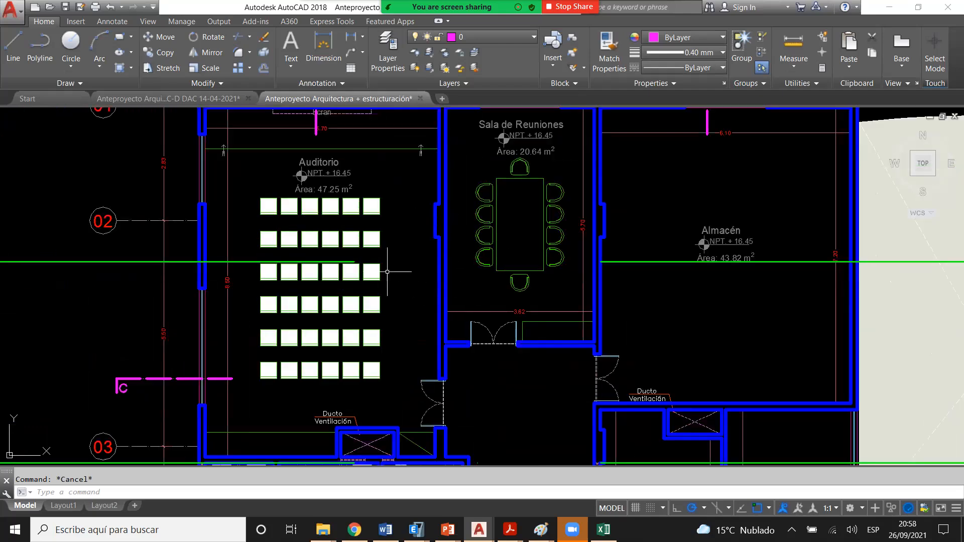
pyautogui.scroll(-2, 387, 272)
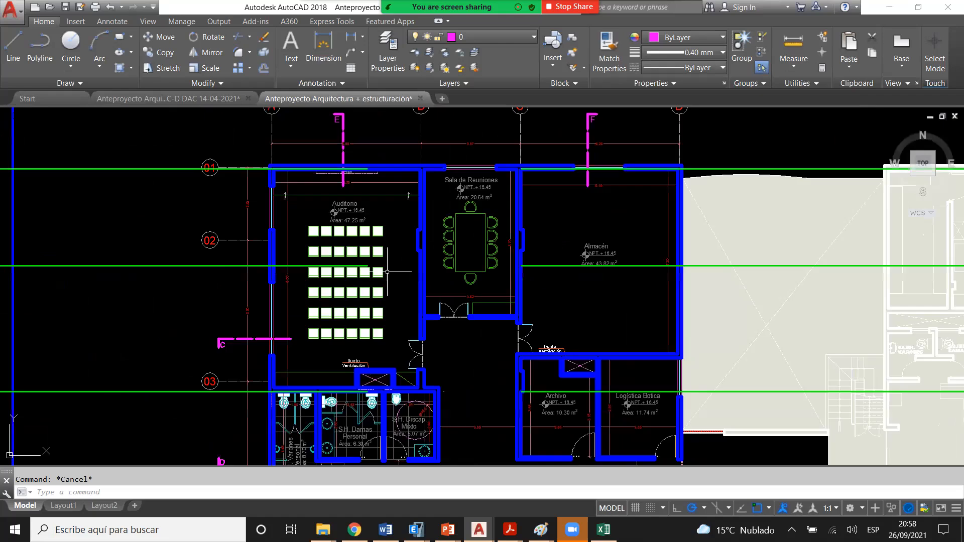
pyautogui.scroll(2, 286, 280)
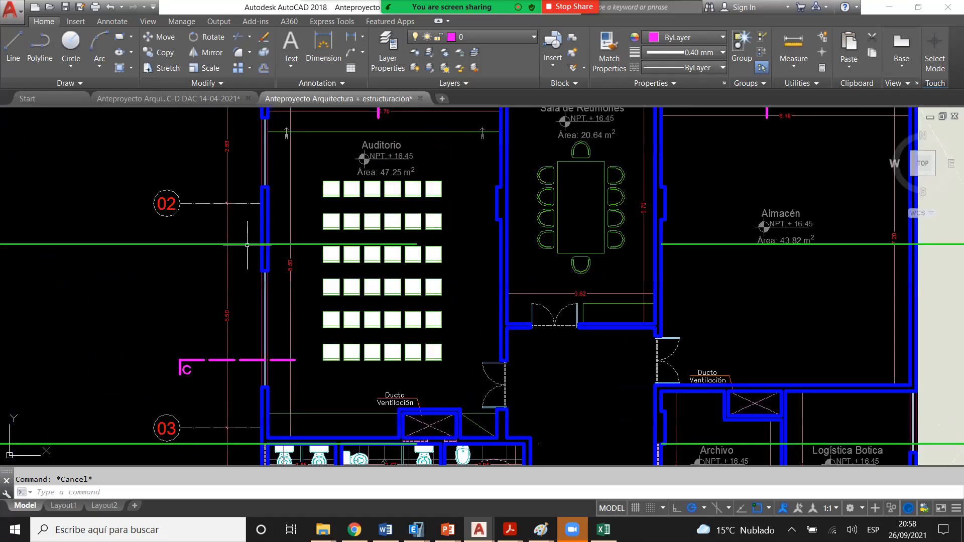
# - Inspect the dashed projection lines in the exterior wall beside S.H. Varones Personal on the 7mo NIVEL plan by selecting them, leaving nothing selected
pyautogui.moveTo(266, 433); pyautogui.dragTo(280, 288, button='middle')
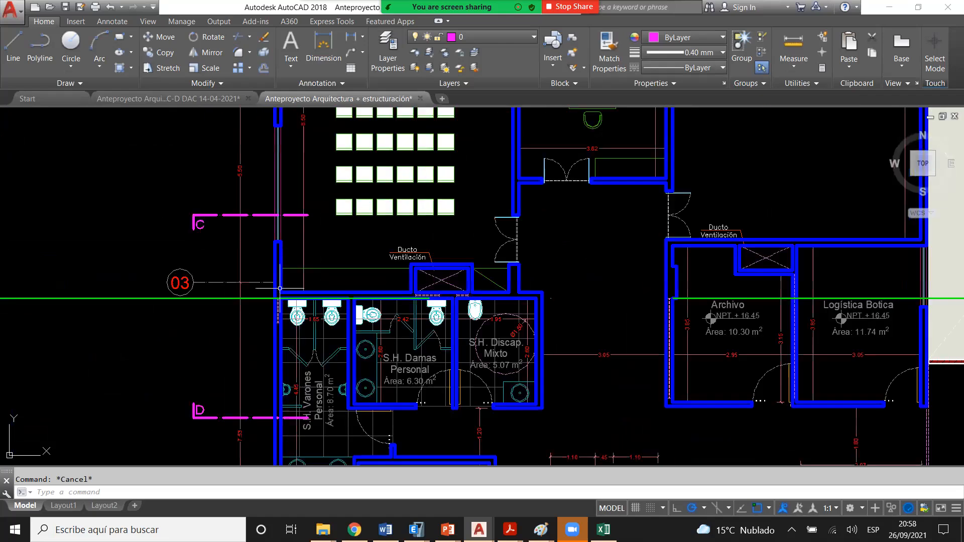
pyautogui.scroll(4, 279, 288)
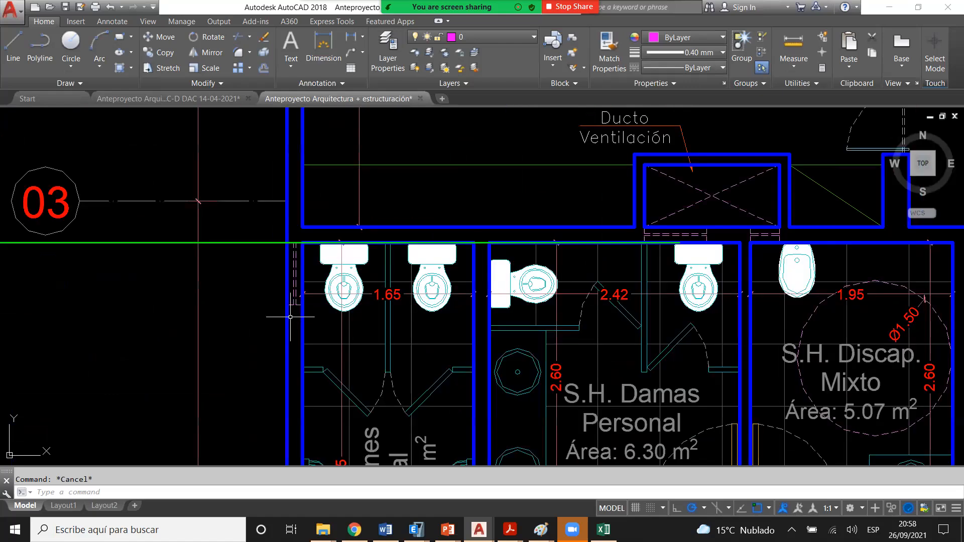
pyautogui.click(290, 317)
pyautogui.click(329, 207)
pyautogui.scroll(-2, 329, 207)
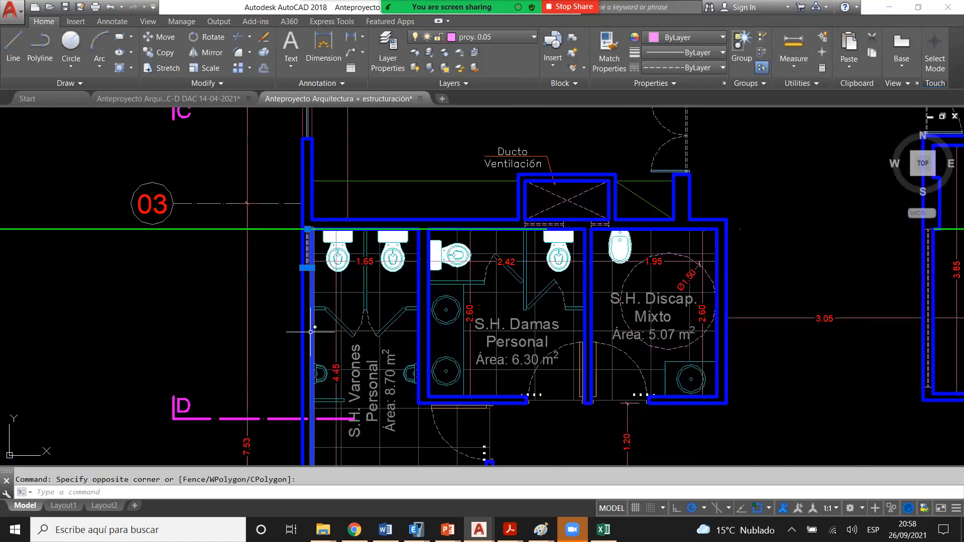
pyautogui.scroll(-6, 291, 260)
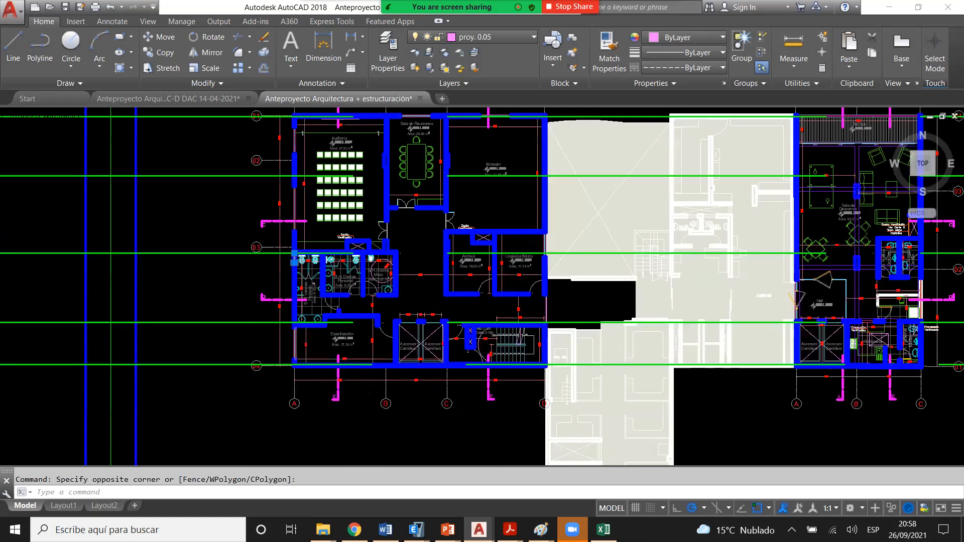
pyautogui.press('Escape')
# - Erase the five horizontal green guide lines that run across the level plans
pyautogui.scroll(-6, 531, 269)
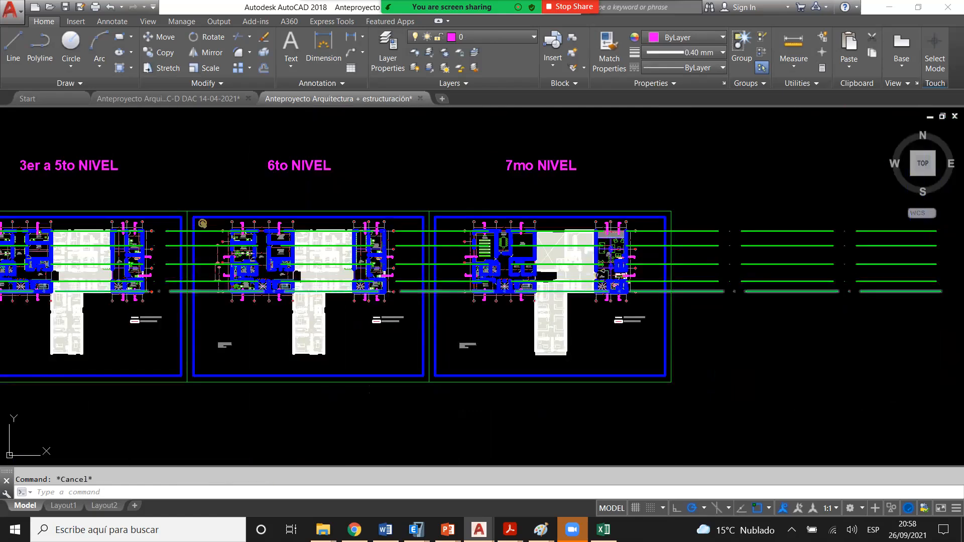
pyautogui.scroll(-2, 542, 344)
pyautogui.click(612, 337)
pyautogui.click(557, 299)
pyautogui.press('Delete')
pyautogui.scroll(-1, 643, 339)
# - Erase the magenta beam outline along the wall between Óptica and Productos de Traumatología on the 1er NIVEL plan
pyautogui.scroll(4, 309, 333)
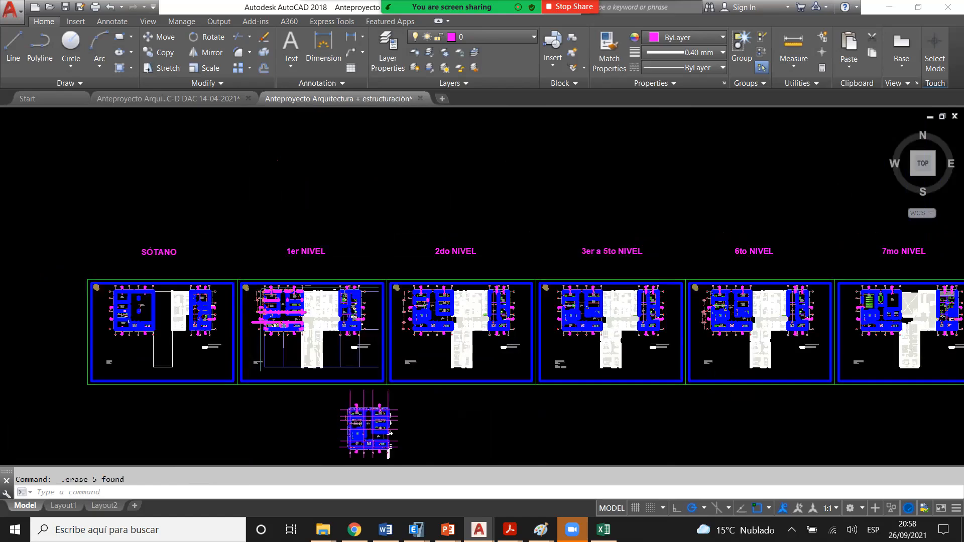
pyautogui.scroll(6, 252, 318)
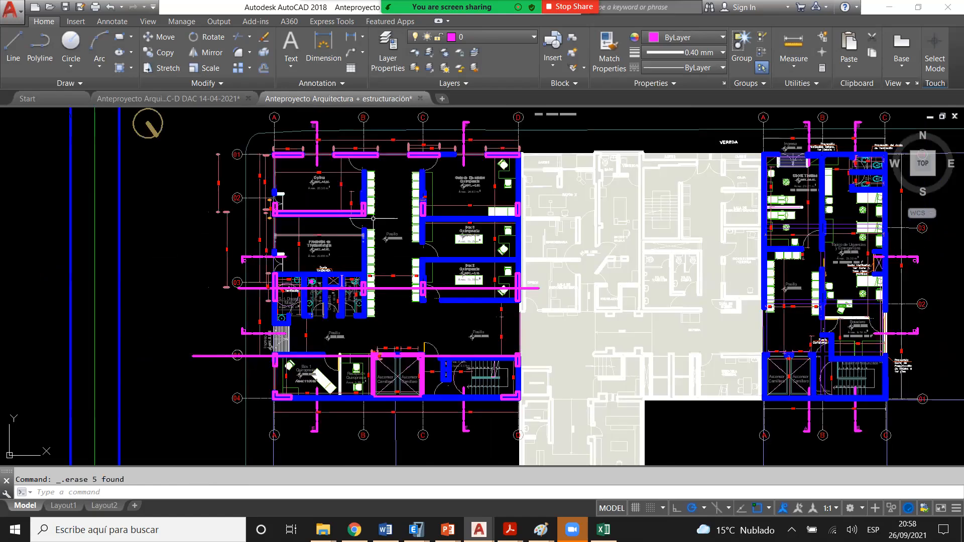
pyautogui.scroll(4, 314, 205)
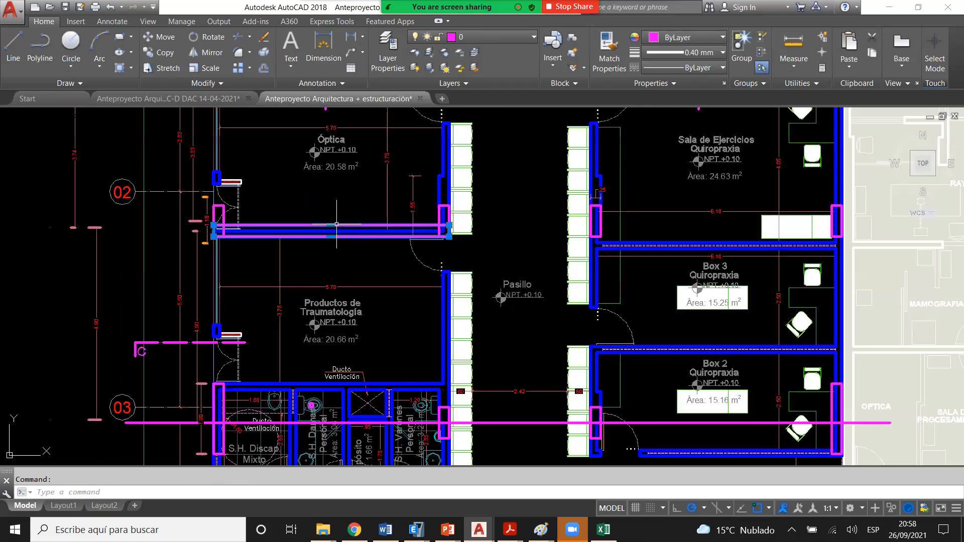
pyautogui.press('Delete')
pyautogui.scroll(-4, 347, 202)
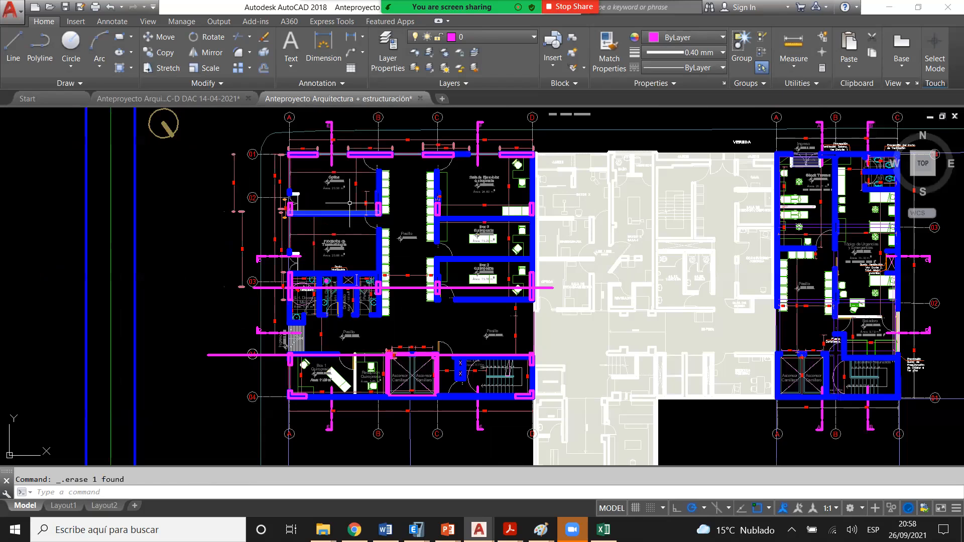
# - Stretch the free end of the L-shaped magenta column at axes A and 04 by 0.3 along the lower wall of Box 1
pyautogui.moveTo(311, 360); pyautogui.dragTo(290, 355, button='middle')
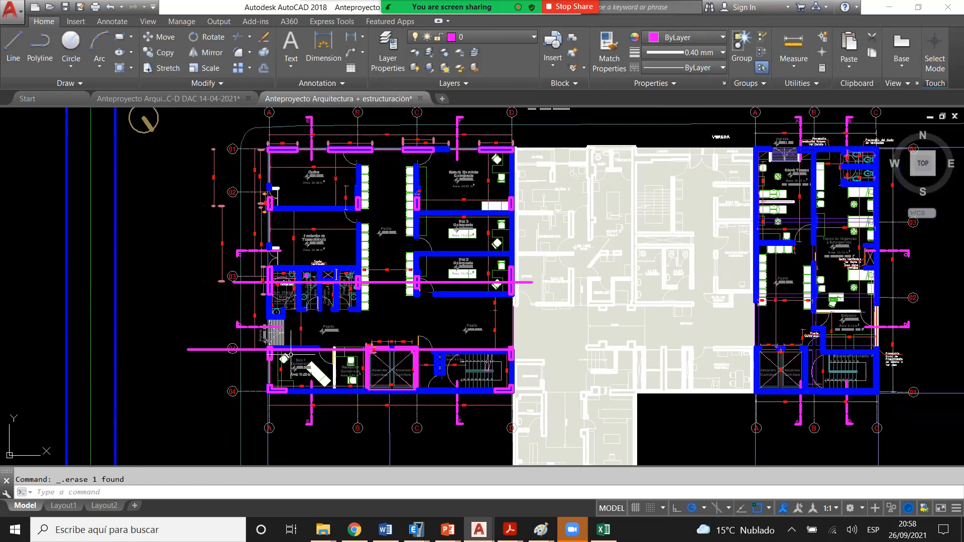
pyautogui.scroll(2, 335, 362)
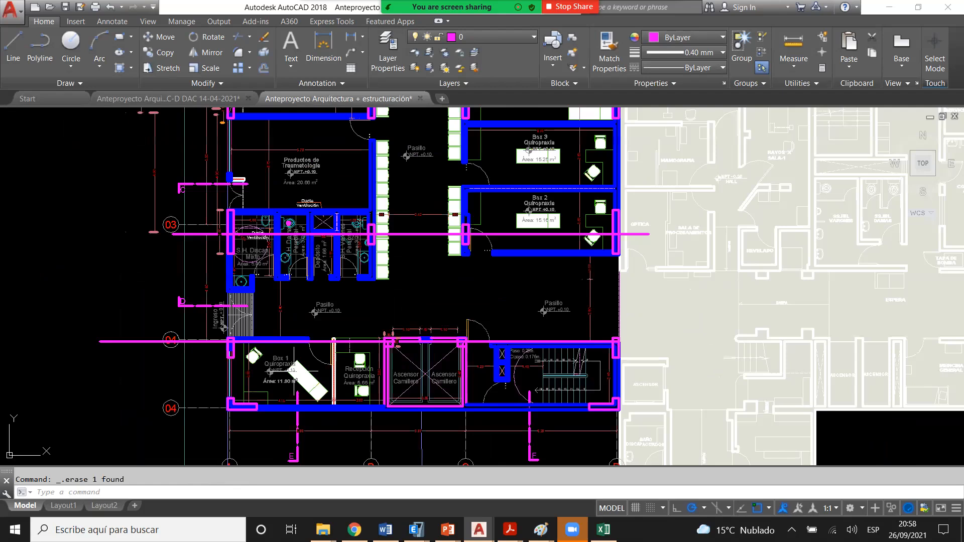
pyautogui.scroll(-2, 277, 367)
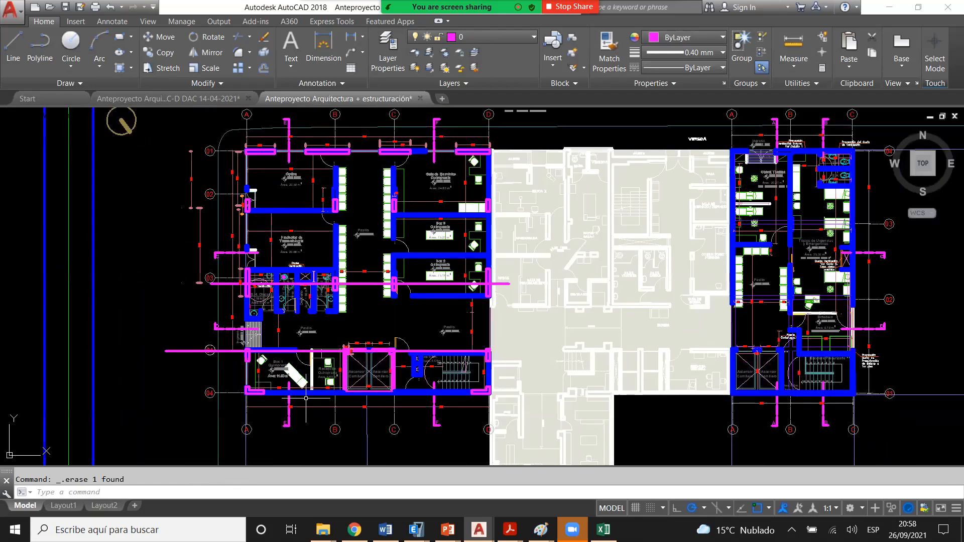
pyautogui.scroll(2, 274, 379)
pyautogui.scroll(4, 260, 420)
pyautogui.click(192, 371)
pyautogui.click(192, 364)
pyautogui.scroll(4, 201, 368)
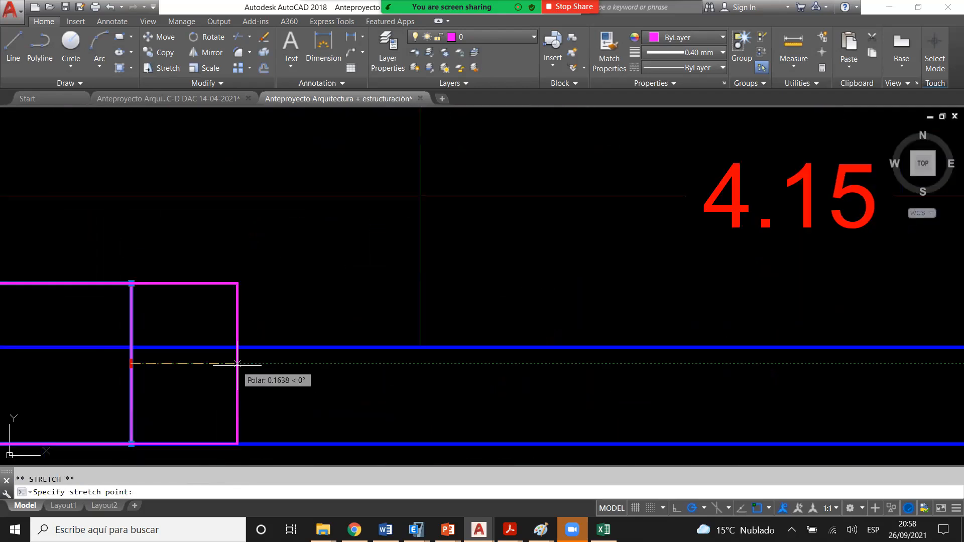
pyautogui.write('.3')
pyautogui.press('Return')
pyautogui.scroll(-4, 274, 361)
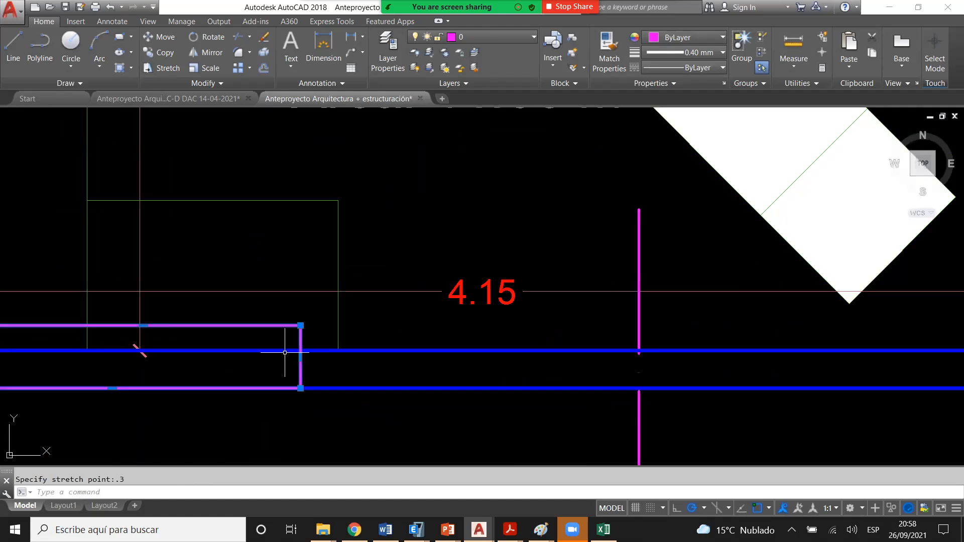
pyautogui.scroll(-2, 285, 352)
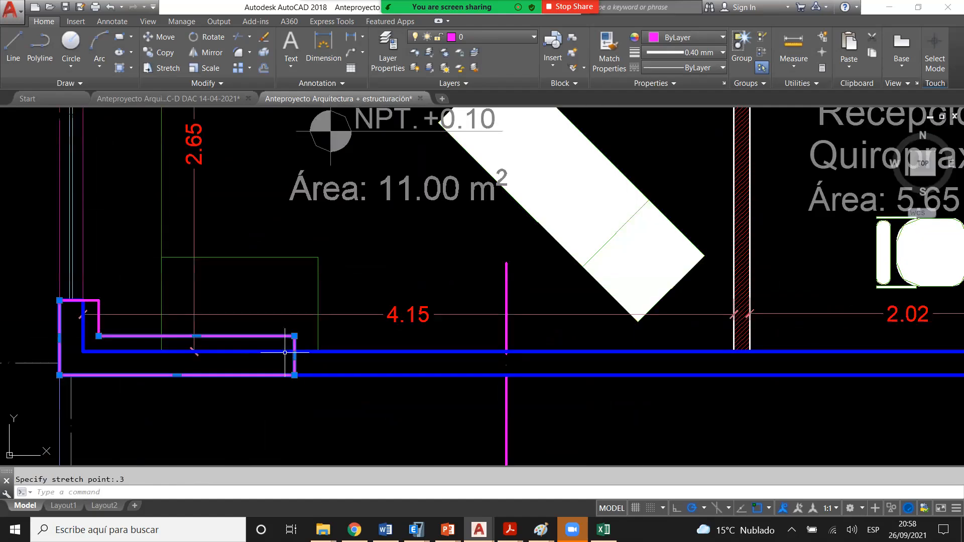
pyautogui.scroll(-6, 285, 353)
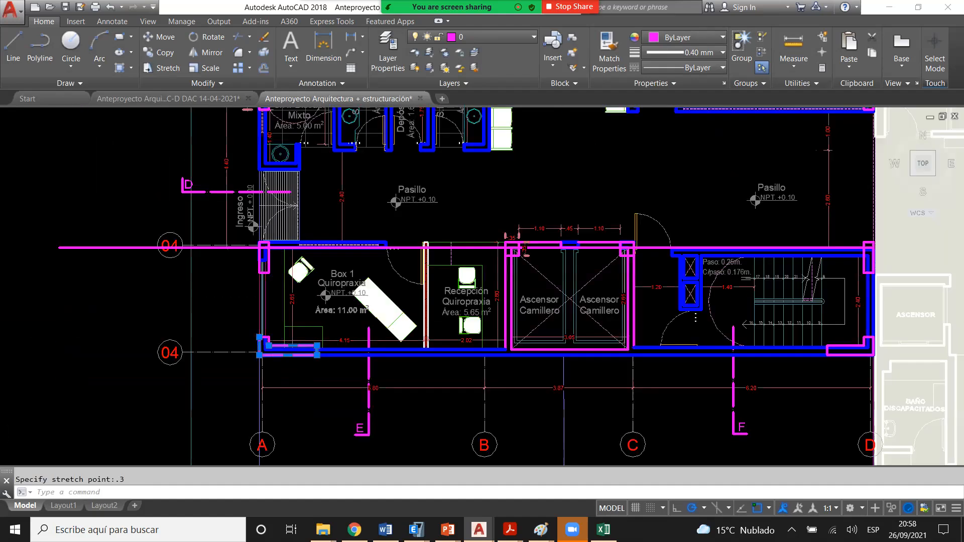
# - Stretch the free end of the L-shaped magenta column at axes D and 04, beside the stairs, by 0.3 along the wall
pyautogui.scroll(-2, 383, 363)
pyautogui.scroll(10, 644, 351)
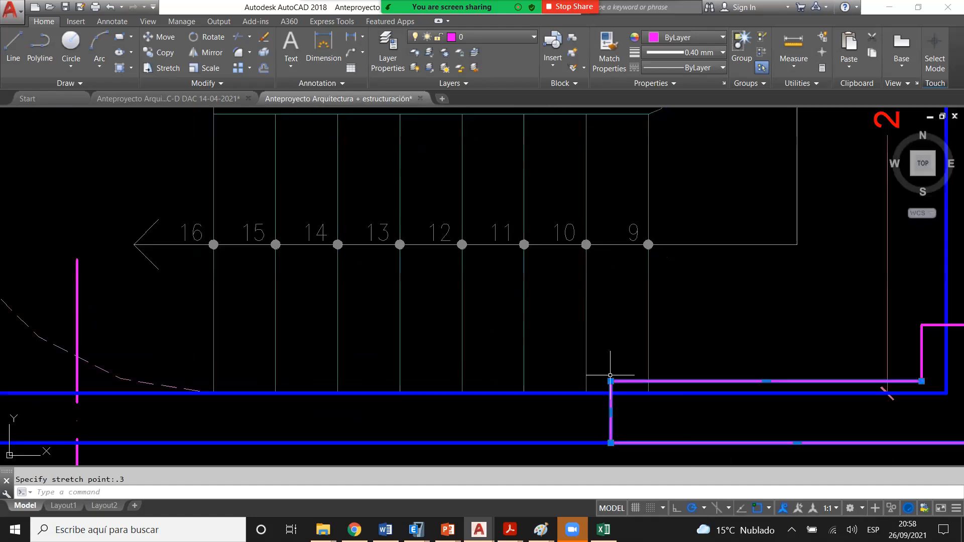
pyautogui.scroll(-6, 574, 333)
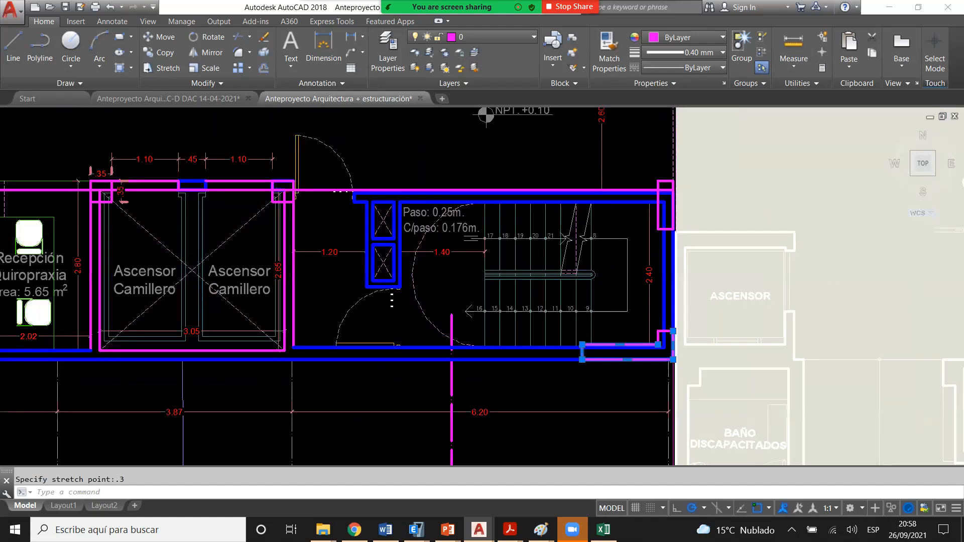
pyautogui.press('Escape')
pyautogui.scroll(-2, 943, 371)
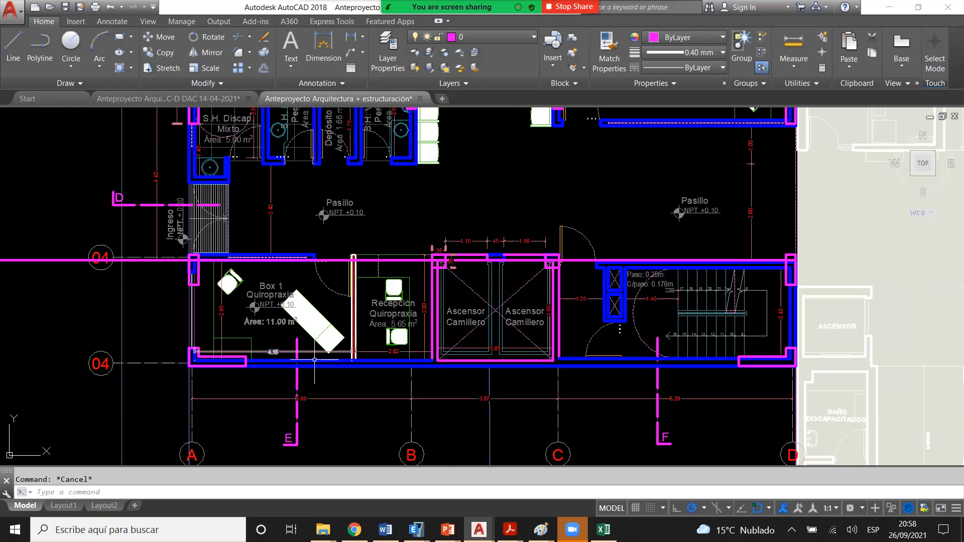
# - Erase the long horizontal magenta line crossing the 1er NIVEL plan near axis 03
pyautogui.scroll(-2, 314, 360)
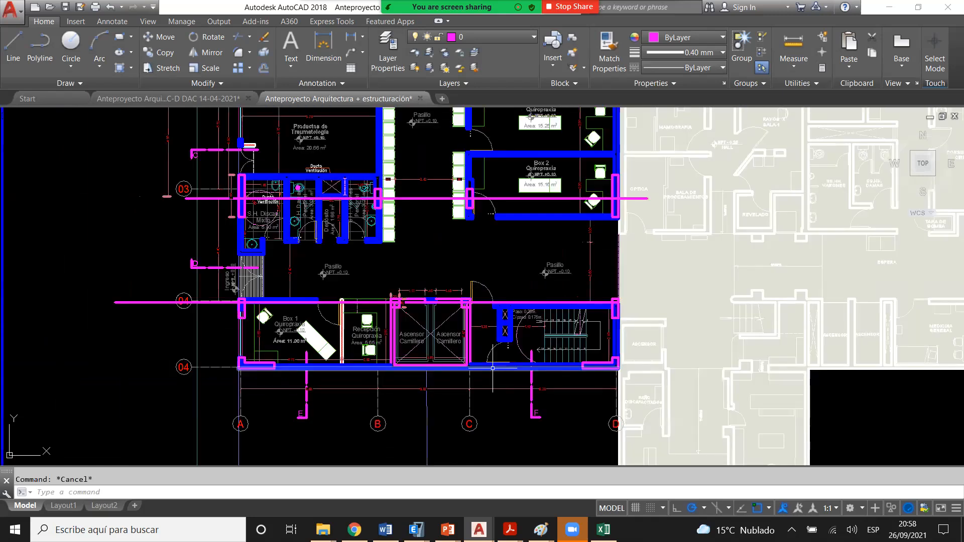
pyautogui.scroll(-2, 331, 388)
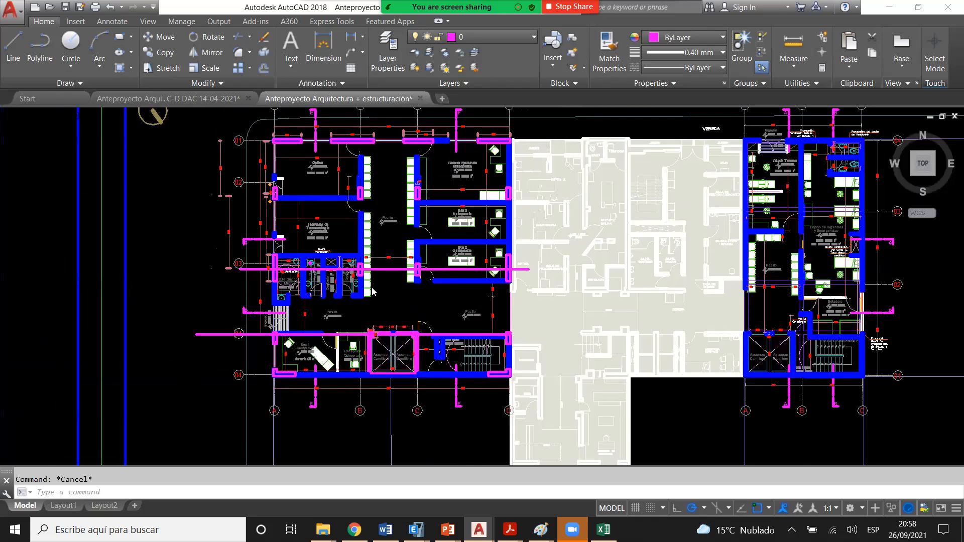
pyautogui.scroll(2, 404, 241)
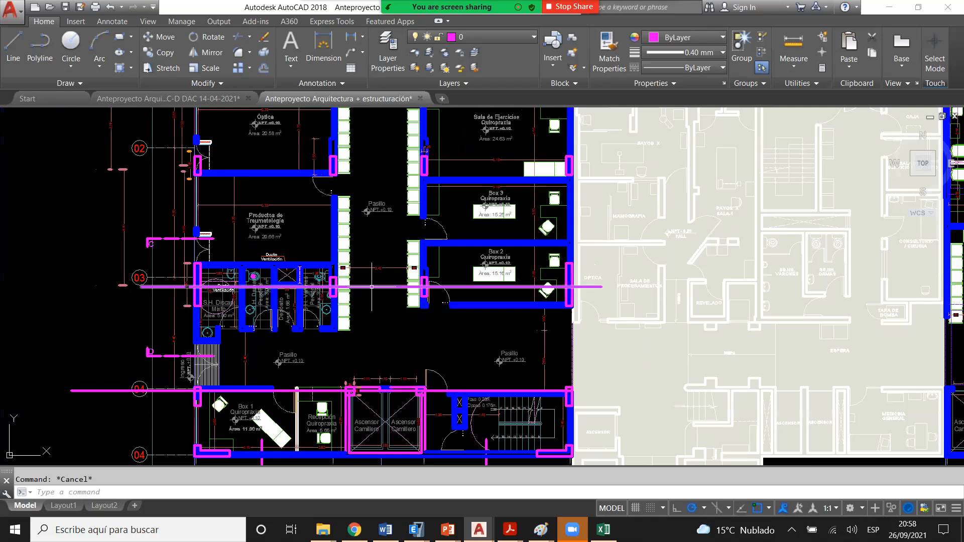
pyautogui.press('Delete')
pyautogui.scroll(-2, 351, 286)
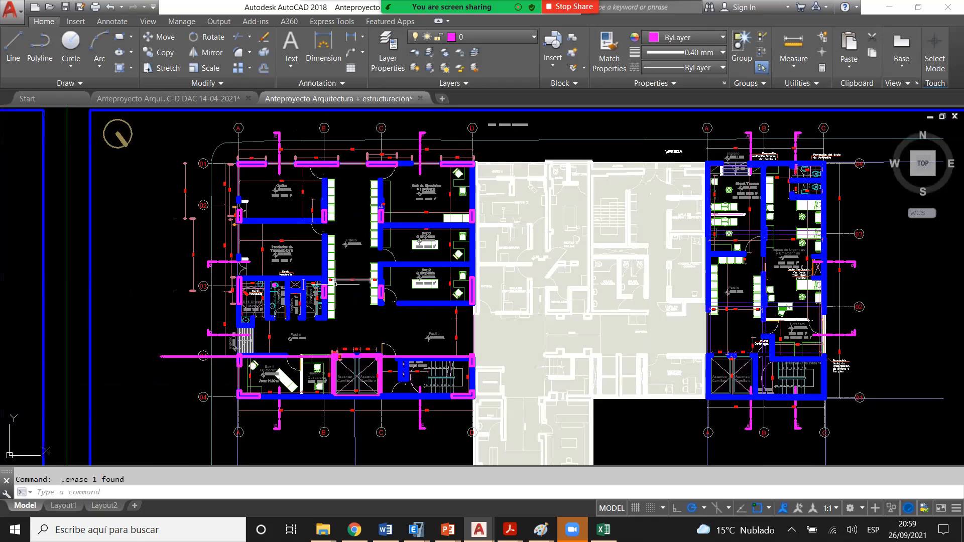
pyautogui.scroll(-1, 266, 250)
pyautogui.scroll(1, 253, 237)
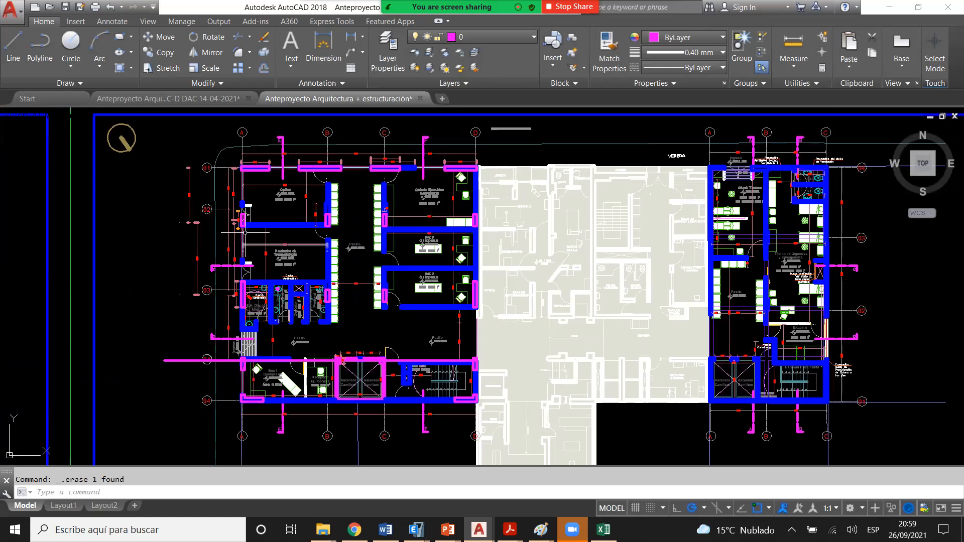
pyautogui.scroll(4, 243, 181)
pyautogui.click(169, 267)
pyautogui.click(141, 241)
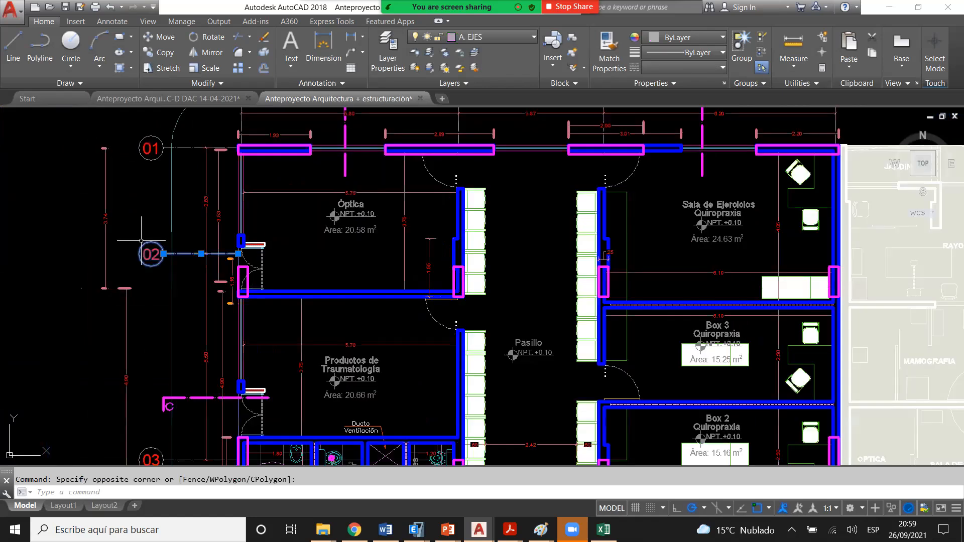
pyautogui.write('m')
pyautogui.press('space')
pyautogui.scroll(2, 230, 266)
pyautogui.scroll(2, 245, 290)
pyautogui.click(253, 296)
pyautogui.press('Escape')
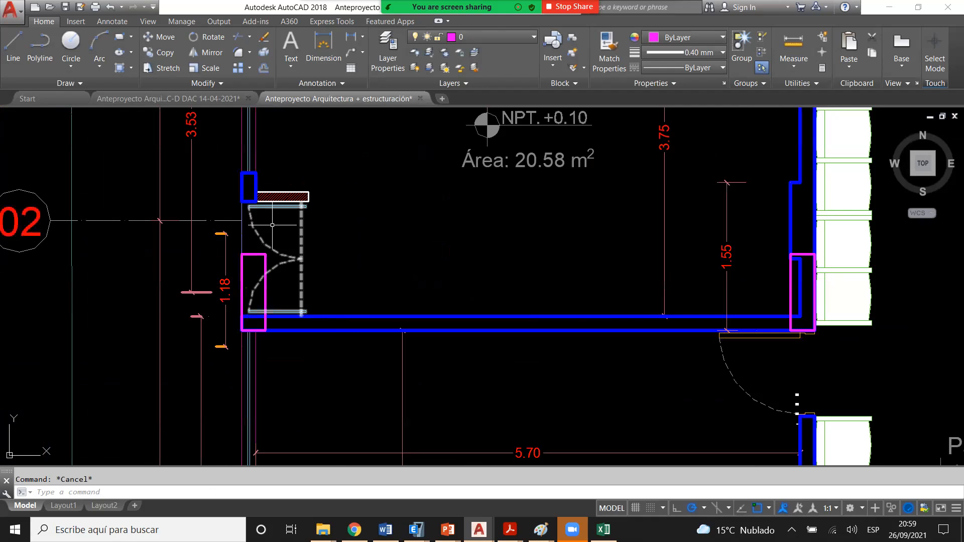
pyautogui.scroll(-4, 272, 224)
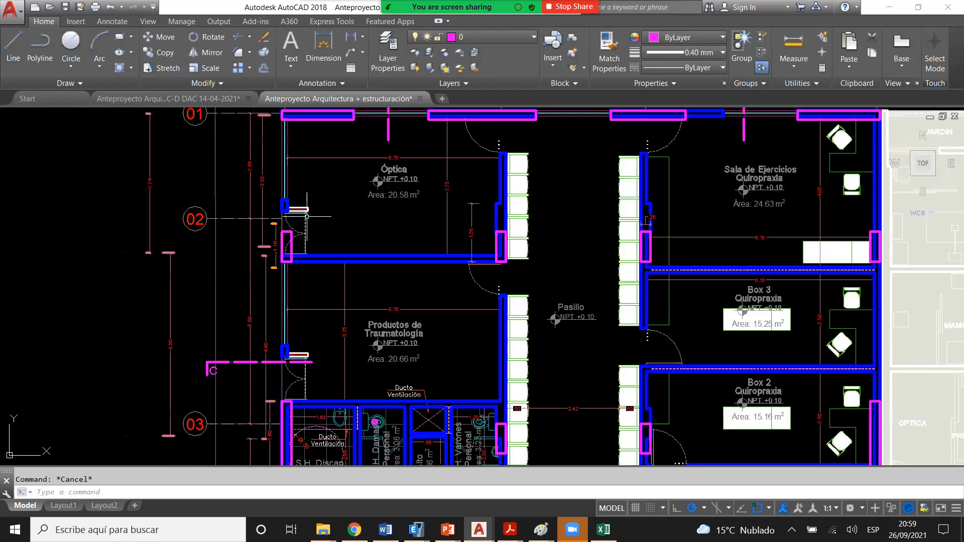
# - Undo the column stretches and the erasures of the magenta beam outline, the axis 03 line and the green guide lines
pyautogui.hotkey('ctrl', 'z')
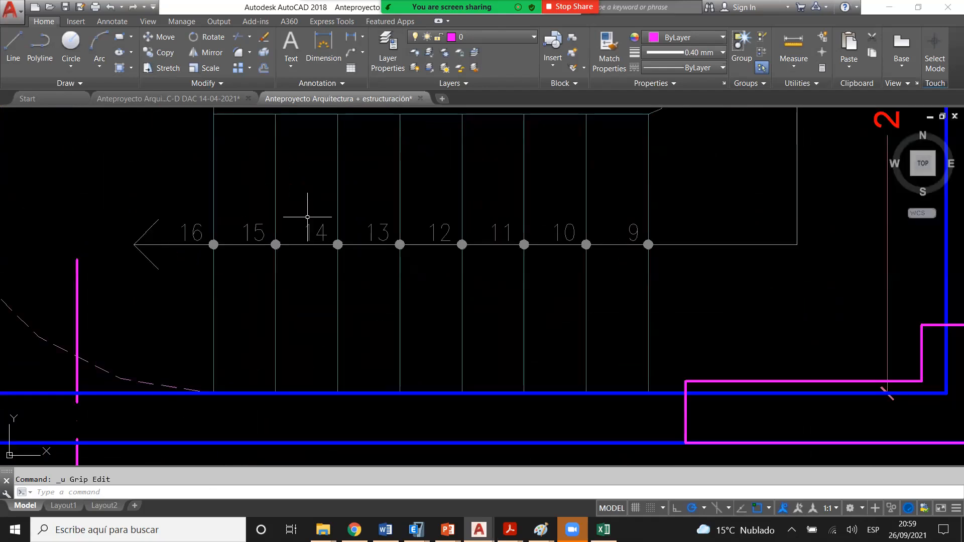
pyautogui.hotkey('ctrl', 'z')
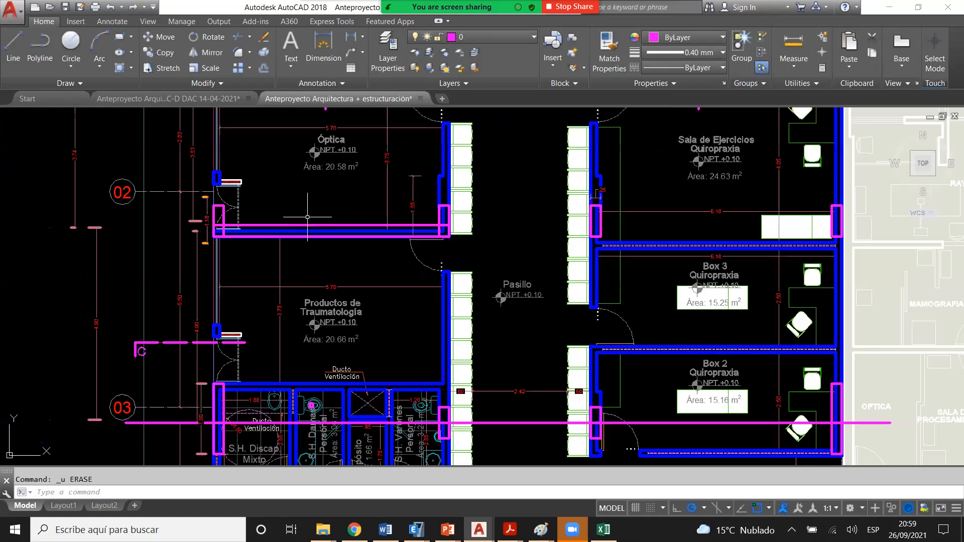
pyautogui.hotkey('ctrl', 'z')
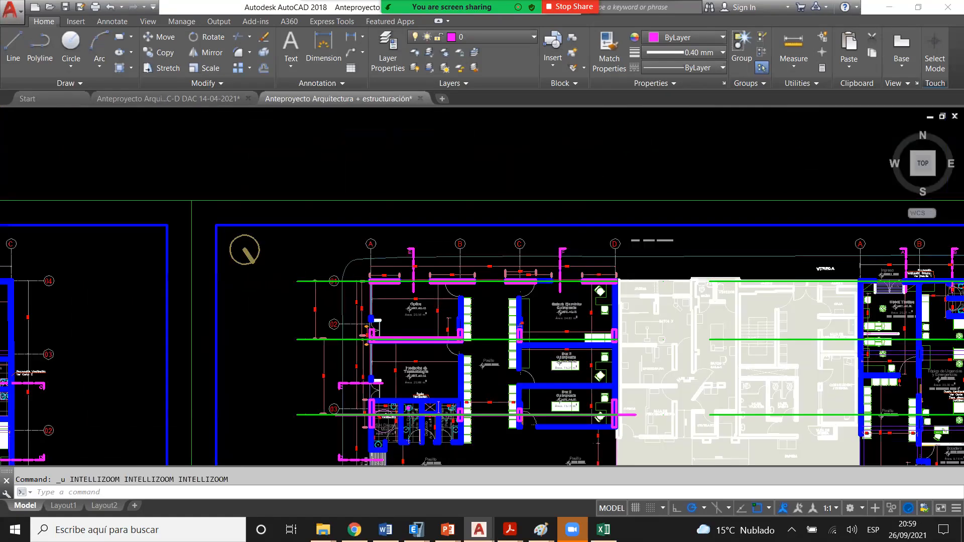
# - Move the axis 02 bubble and its line down onto the green guide line along the wall below Óptica
pyautogui.scroll(2, 323, 331)
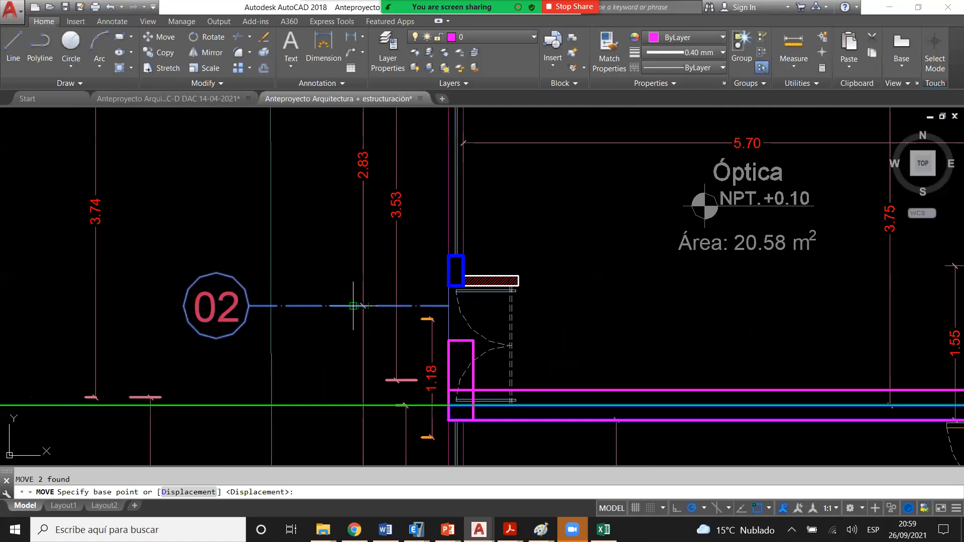
pyautogui.click(353, 306)
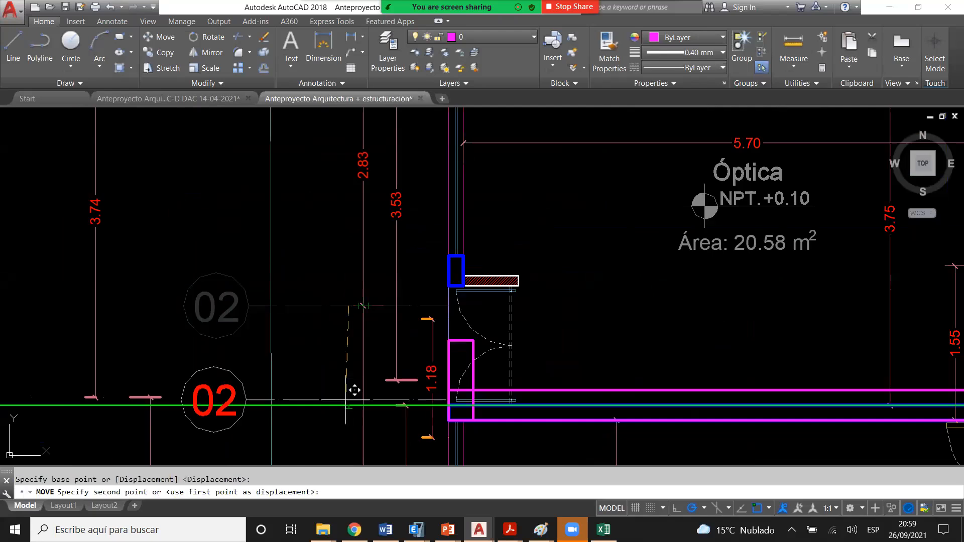
pyautogui.click(354, 390)
pyautogui.scroll(-2, 325, 273)
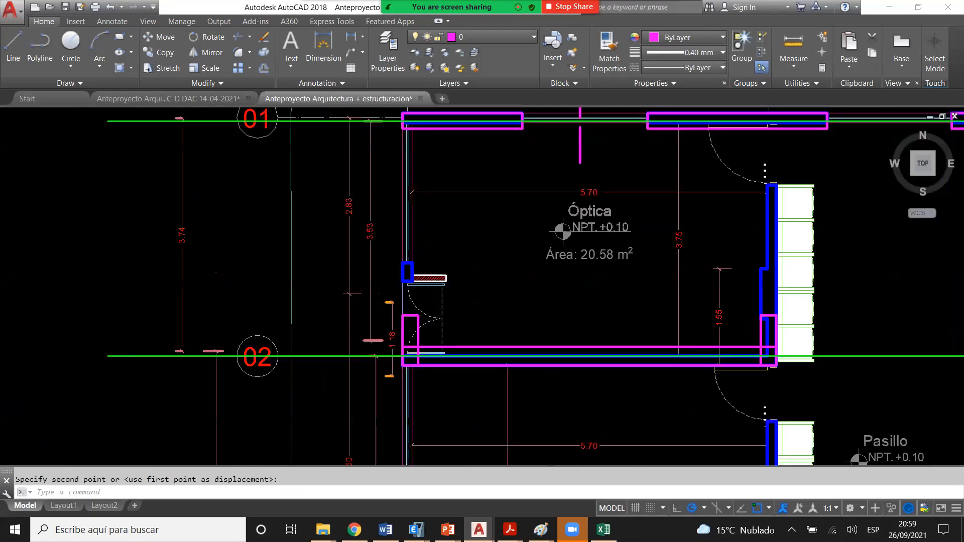
# - Copy the axis 03 bubble and its line down onto the green guide line through S.H. Discap. Mixto
pyautogui.scroll(-6, 322, 255)
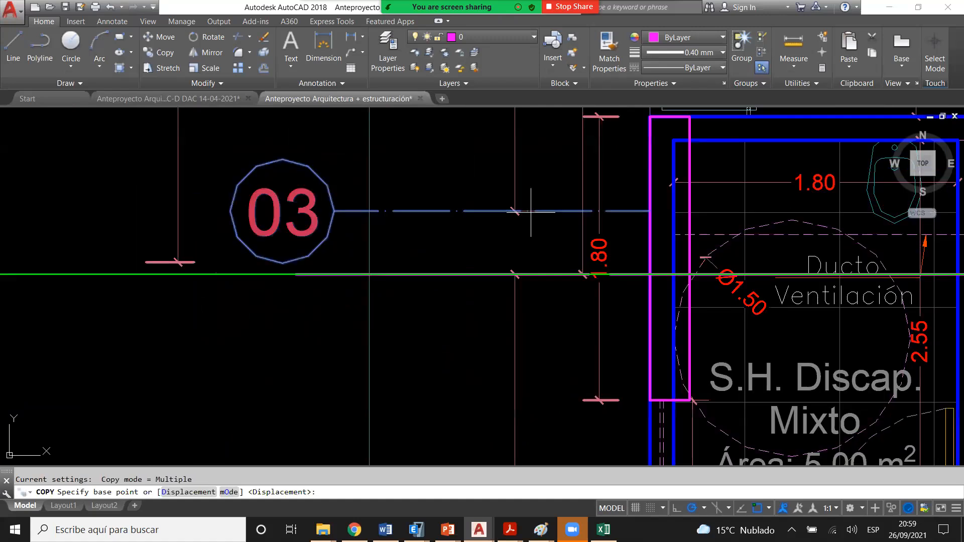
pyautogui.click(530, 210)
pyautogui.scroll(4, 500, 280)
pyautogui.press('Escape')
pyautogui.scroll(-7, 474, 261)
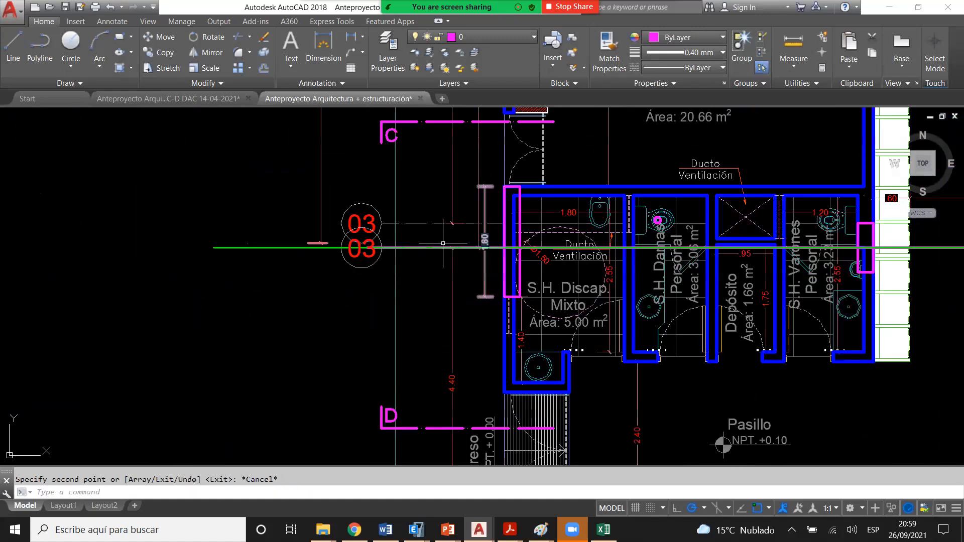
pyautogui.press('Escape')
pyautogui.scroll(-2, 343, 365)
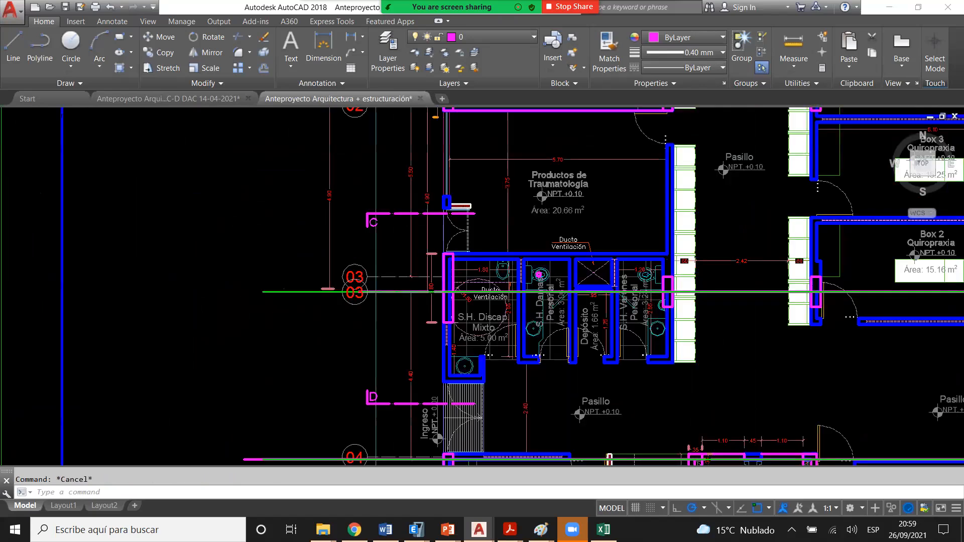
# - Erase the original axis 03 bubble and line above the copy on the green guide line
pyautogui.scroll(4, 382, 207)
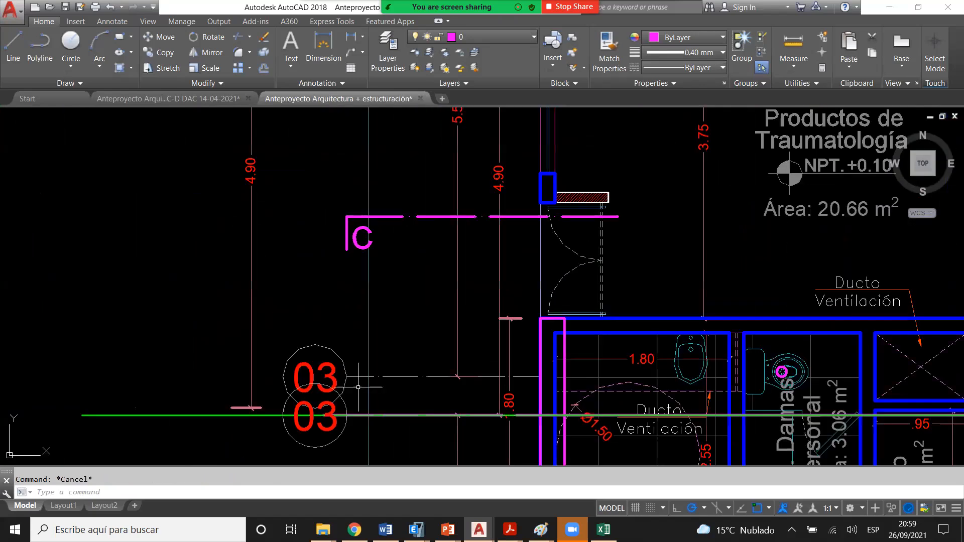
pyautogui.click(358, 387)
pyautogui.click(329, 323)
pyautogui.press('Delete')
pyautogui.scroll(-4, 329, 322)
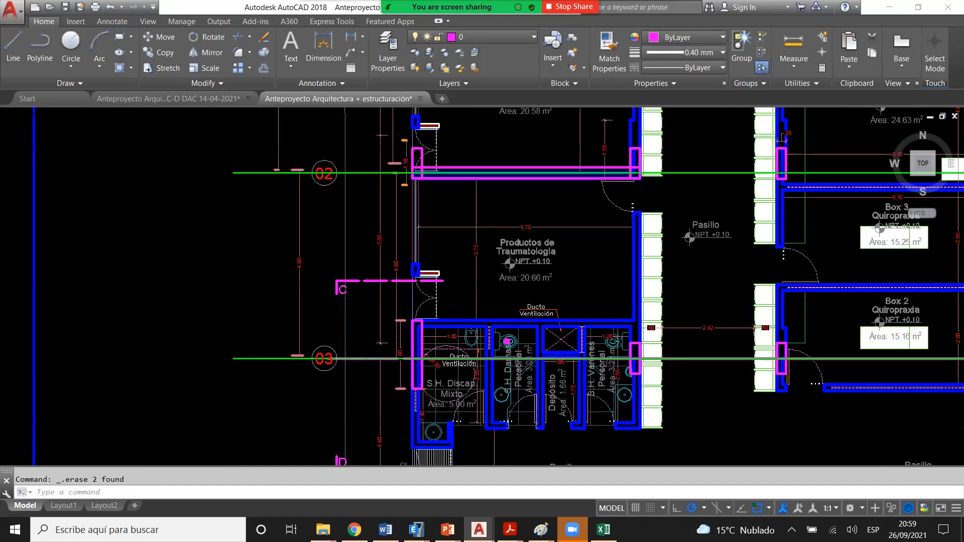
# - Try to copy the upper axis 04 bubble and its line onto the green guide line beside the Ingreso
pyautogui.scroll(-2, 366, 331)
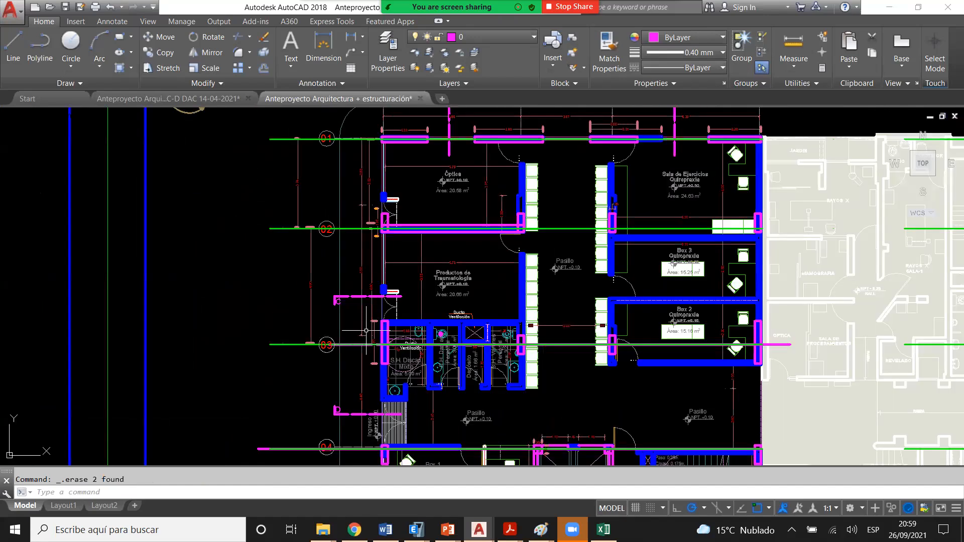
pyautogui.write('co')
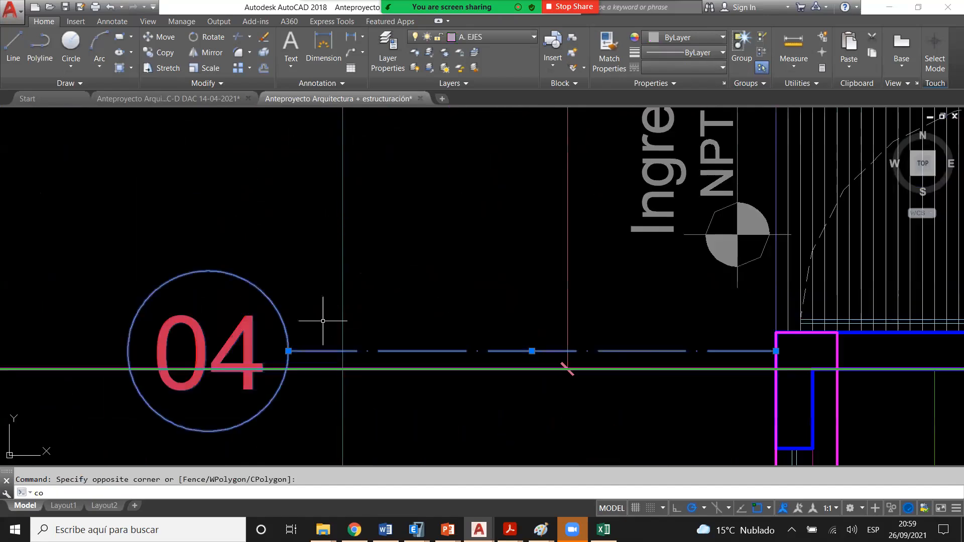
pyautogui.press('space')
pyautogui.click(650, 351)
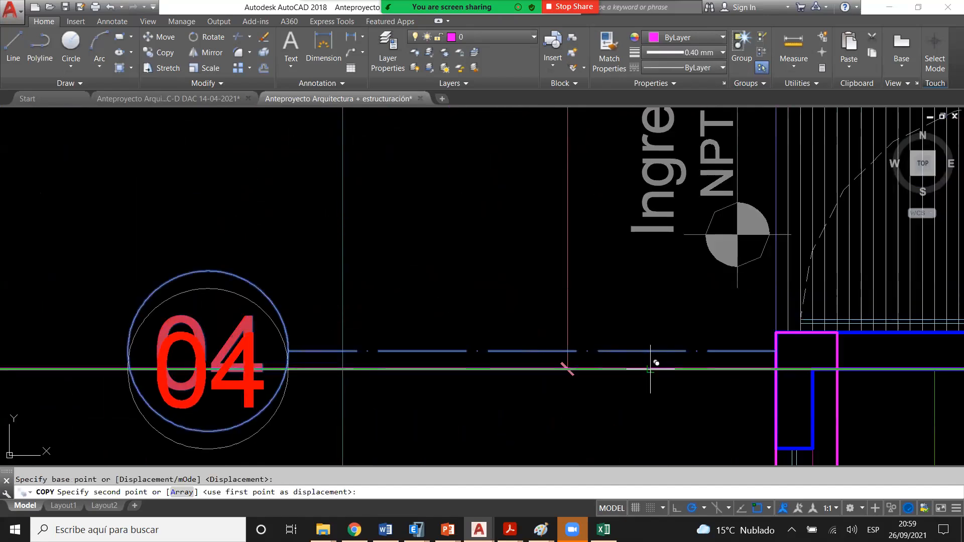
pyautogui.click(426, 324)
pyautogui.scroll(-2, 416, 324)
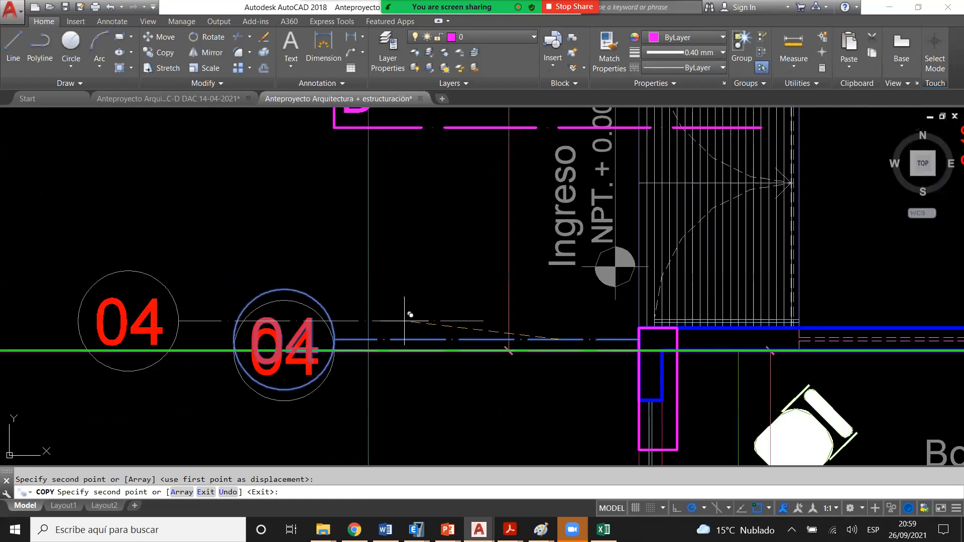
pyautogui.hotkey('ctrl', 'z')
pyautogui.press('Escape')
# - Move the upper axis 04 bubble and its line onto the green guide line beside the Ingreso
pyautogui.click(319, 356)
pyautogui.click(220, 304)
pyautogui.write('m')
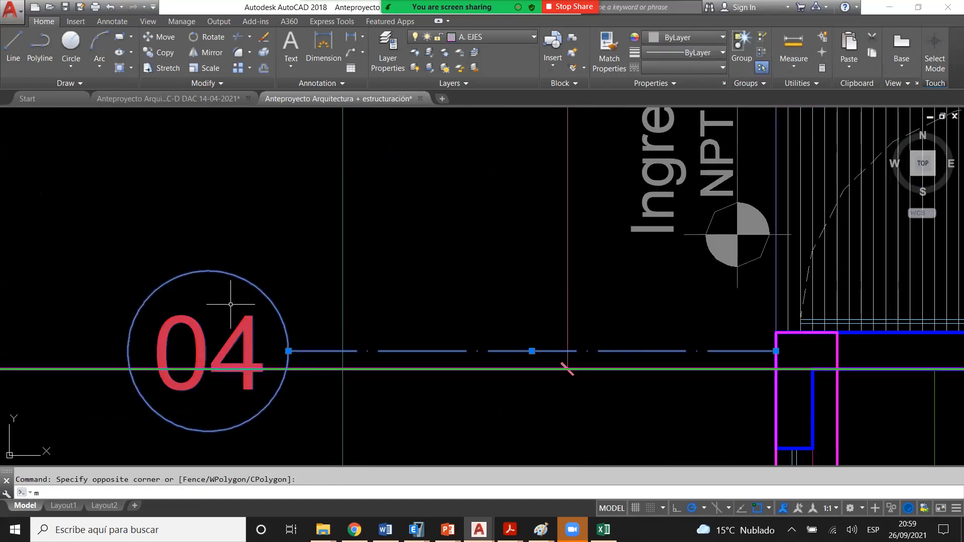
pyautogui.press('space')
pyautogui.click(646, 351)
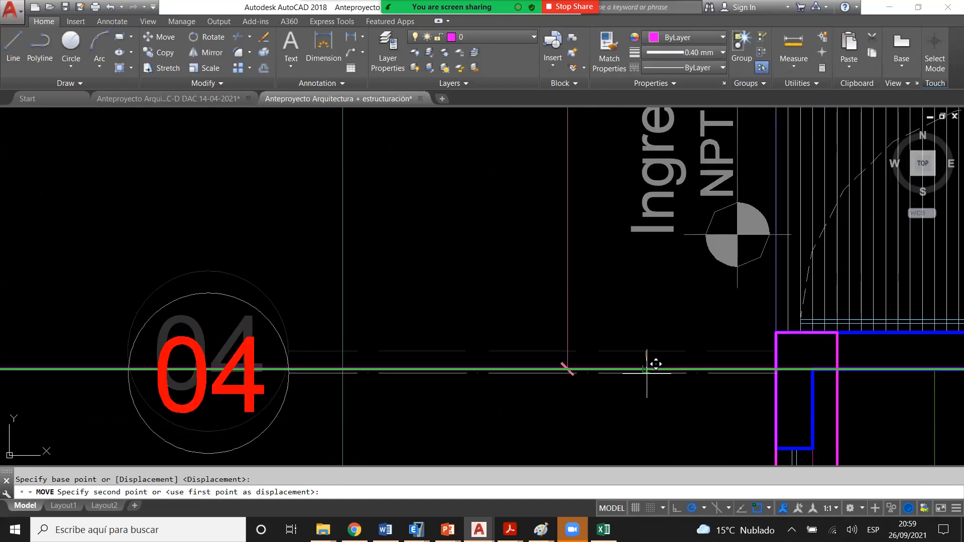
pyautogui.click(646, 369)
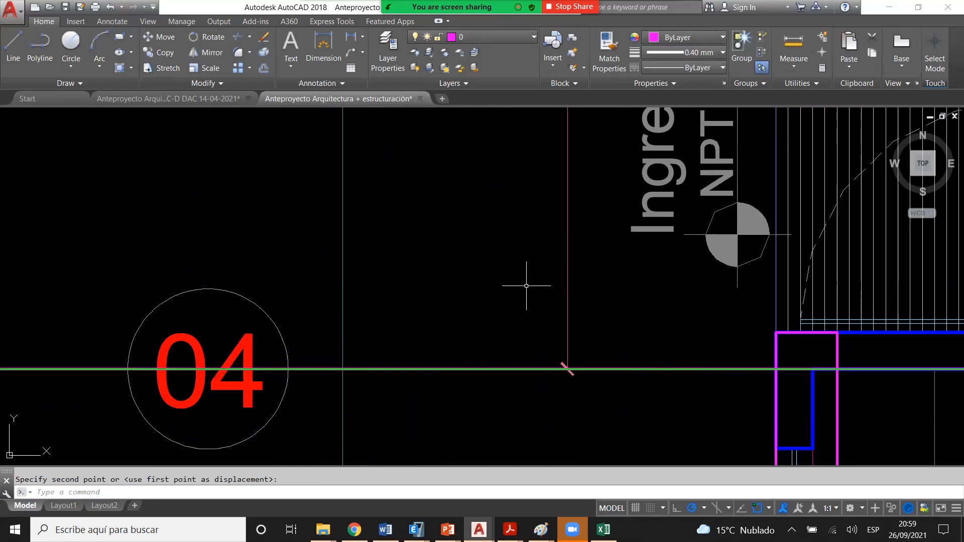
# - Renumber the lower axis 04 bubble, beside the bottom wall of Box 1 Quiropraxia, as 05
pyautogui.scroll(-2, 526, 286)
pyautogui.scroll(-2, 645, 416)
pyautogui.scroll(2, 502, 420)
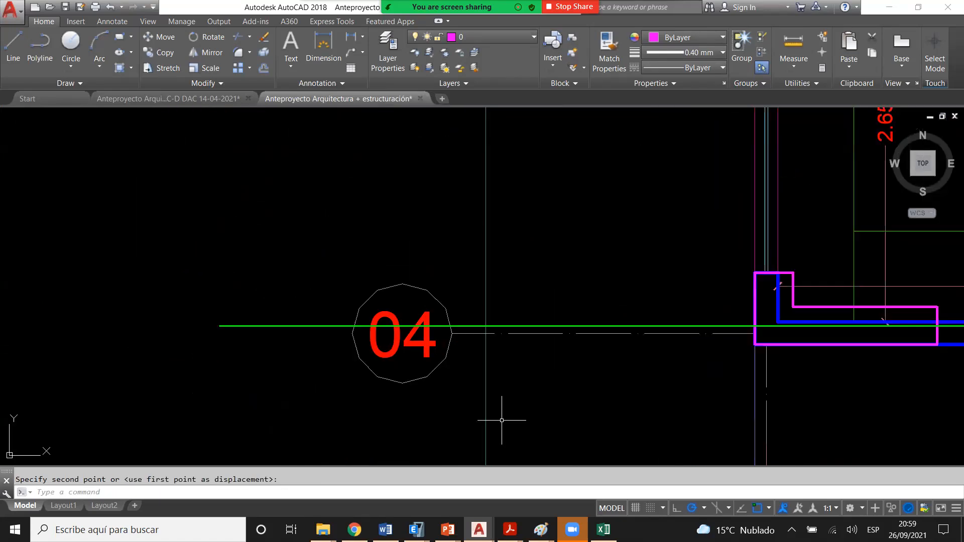
pyautogui.scroll(-3, 450, 333)
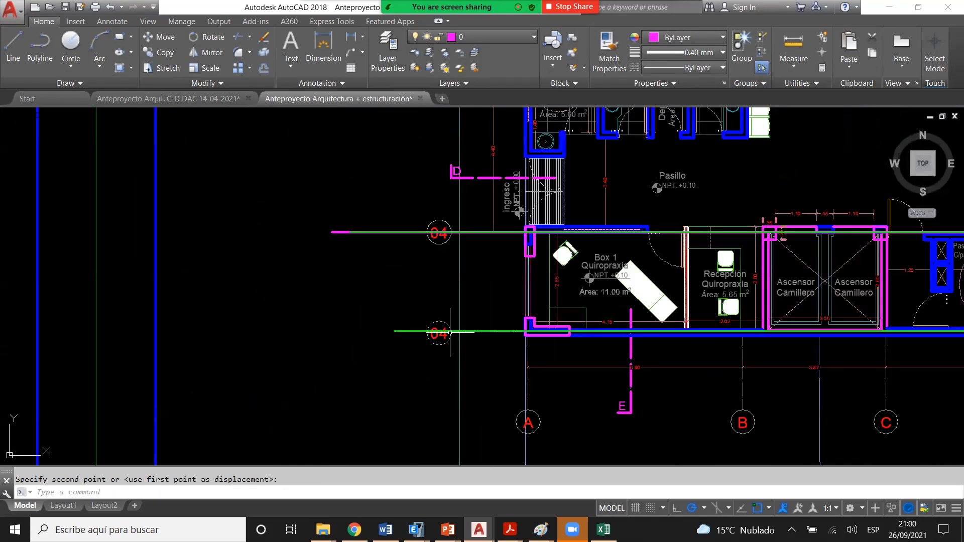
pyautogui.scroll(5, 450, 333)
pyautogui.doubleClick(448, 353)
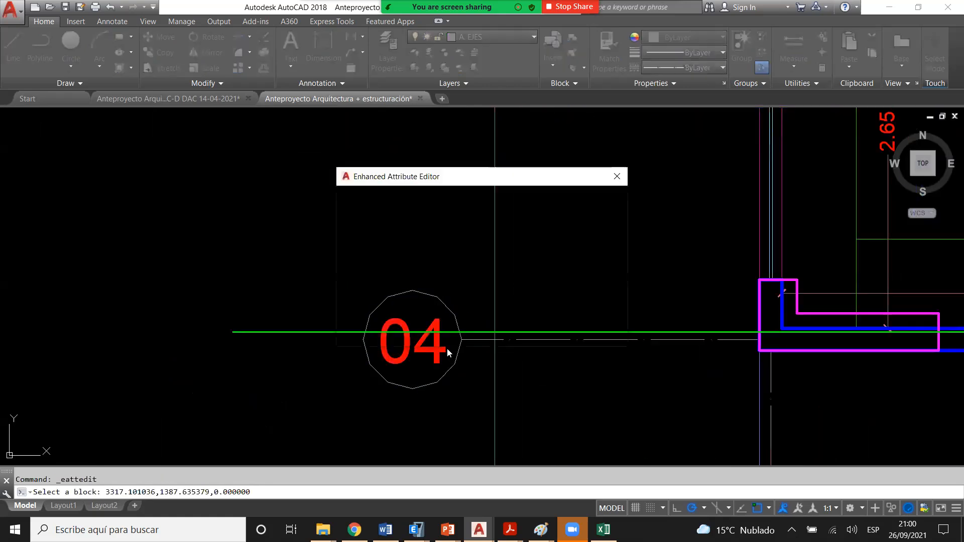
pyautogui.write('05')
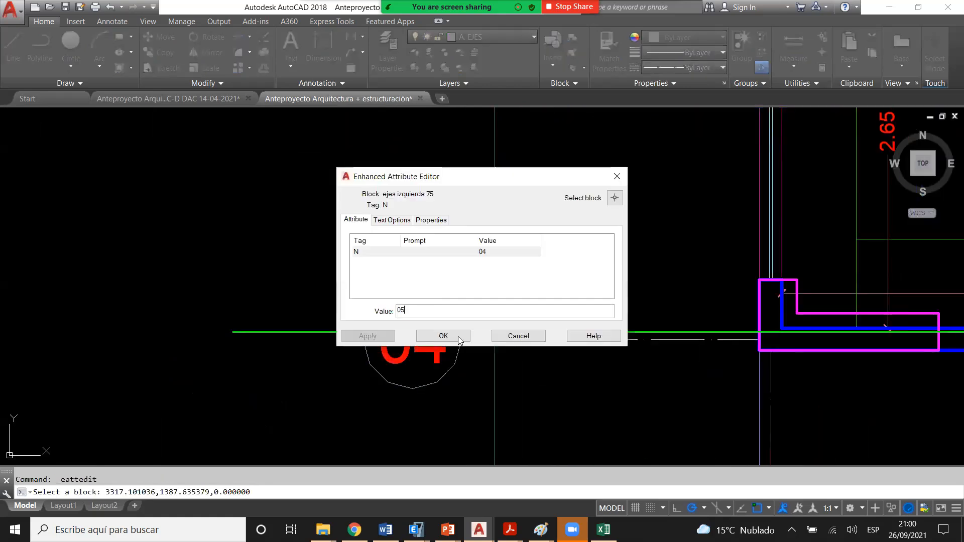
pyautogui.click(443, 335)
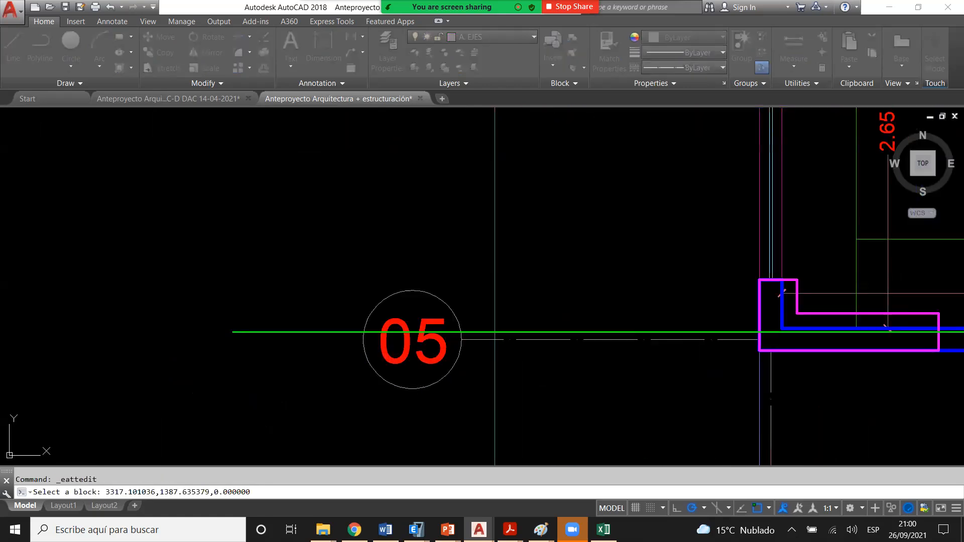
pyautogui.press('Escape')
# - Move the axis 05 bubble and its line up onto the green guide line along the bottom wall
pyautogui.scroll(-4, 404, 327)
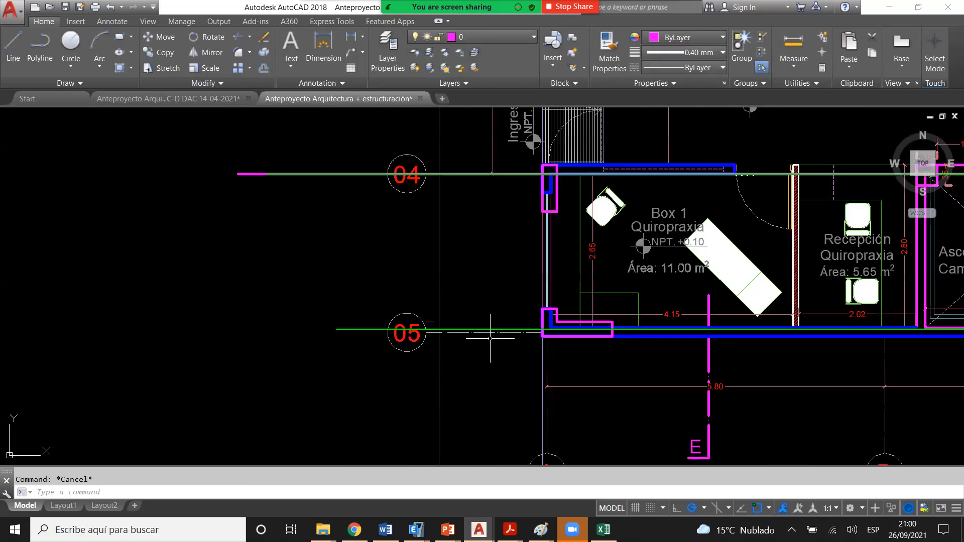
pyautogui.moveTo(489, 338); pyautogui.dragTo(423, 337, button='middle')
pyautogui.scroll(-3, 453, 332)
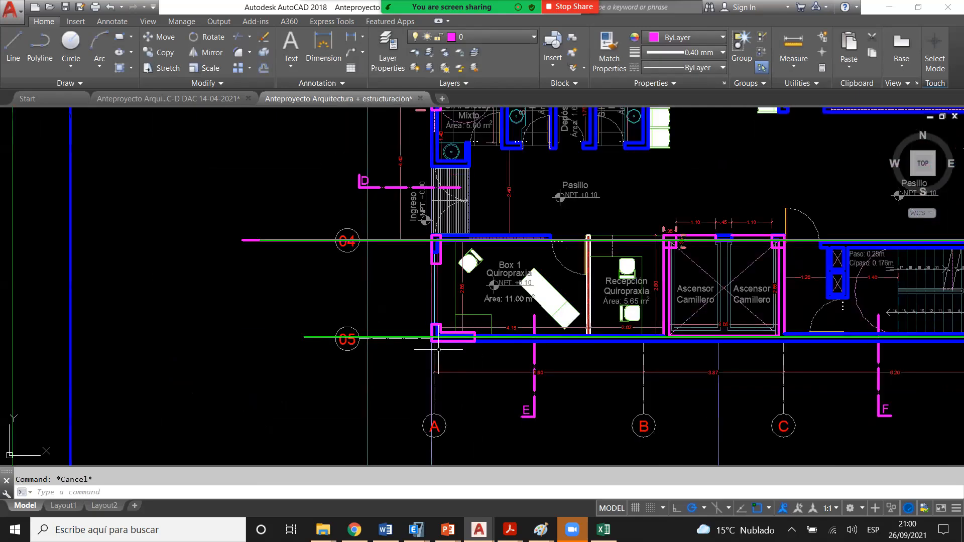
pyautogui.scroll(6, 396, 341)
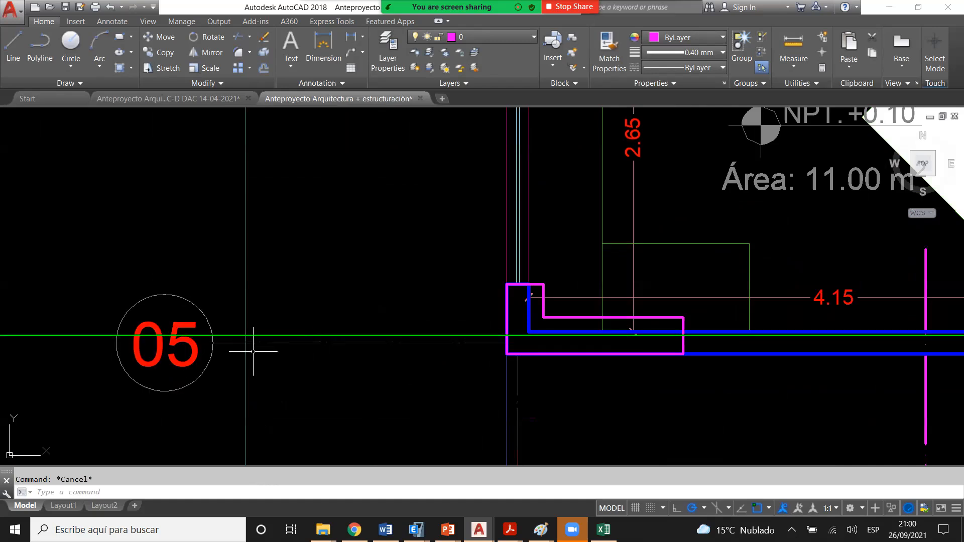
pyautogui.scroll(4, 219, 344)
pyautogui.write('m')
pyautogui.press('Return')
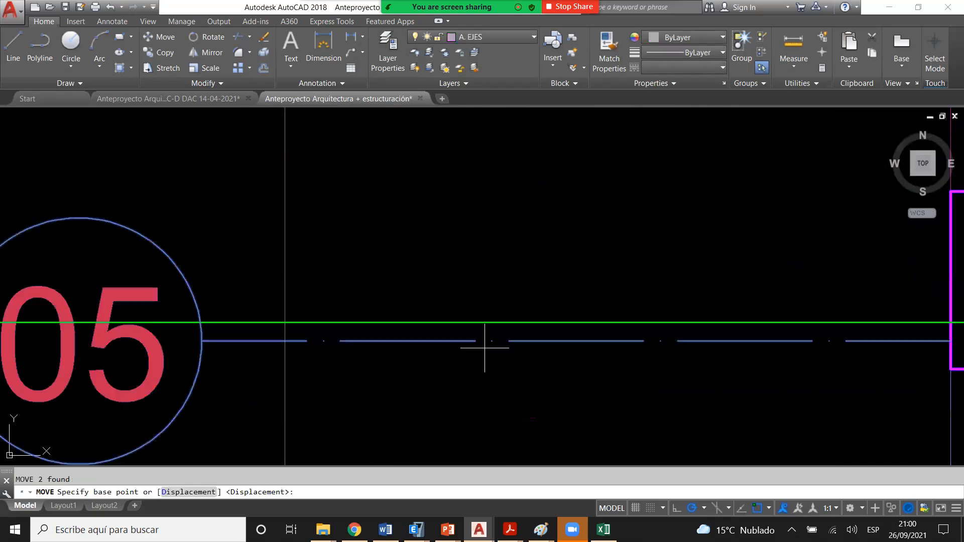
pyautogui.click(455, 320)
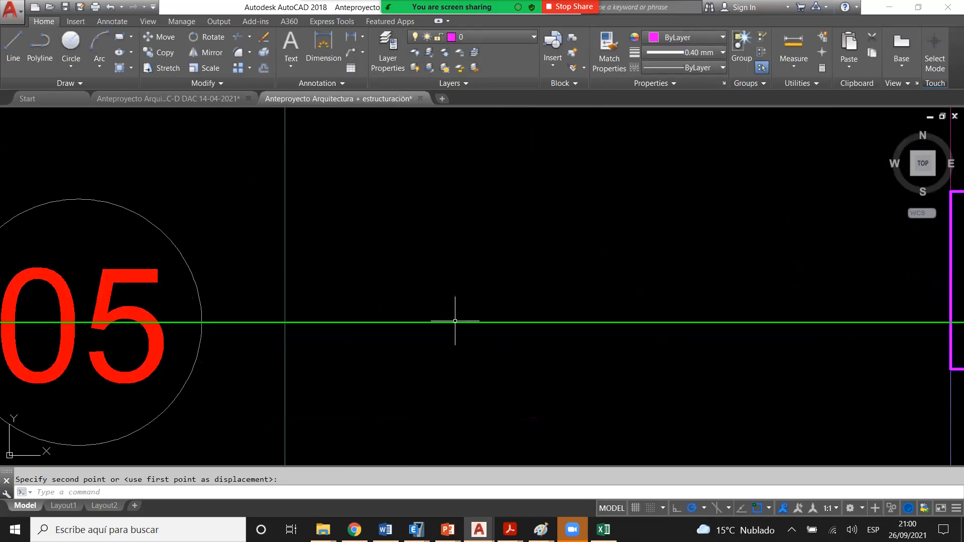
pyautogui.press('Escape')
# - Erase the five long green guide lines that run across the floor plans
pyautogui.scroll(-8, 394, 338)
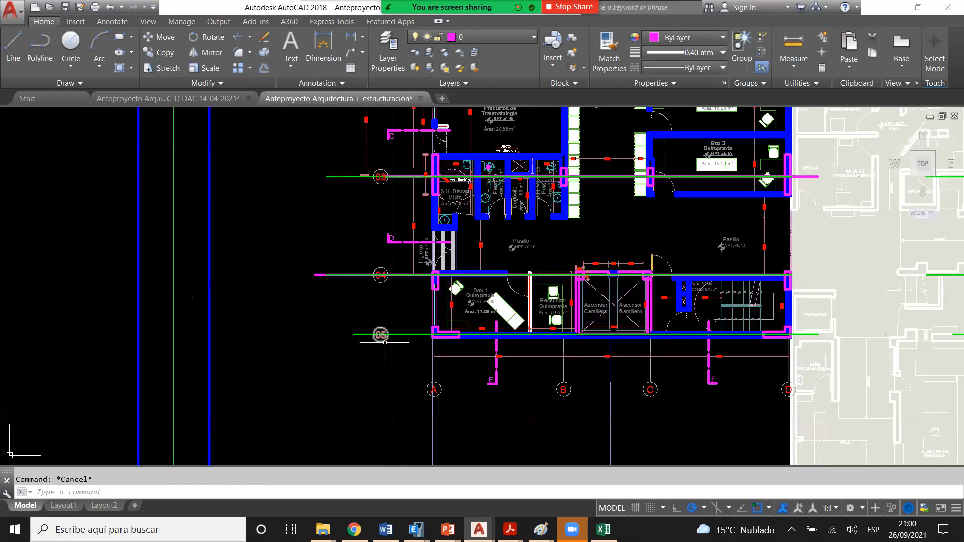
pyautogui.scroll(-2, 384, 342)
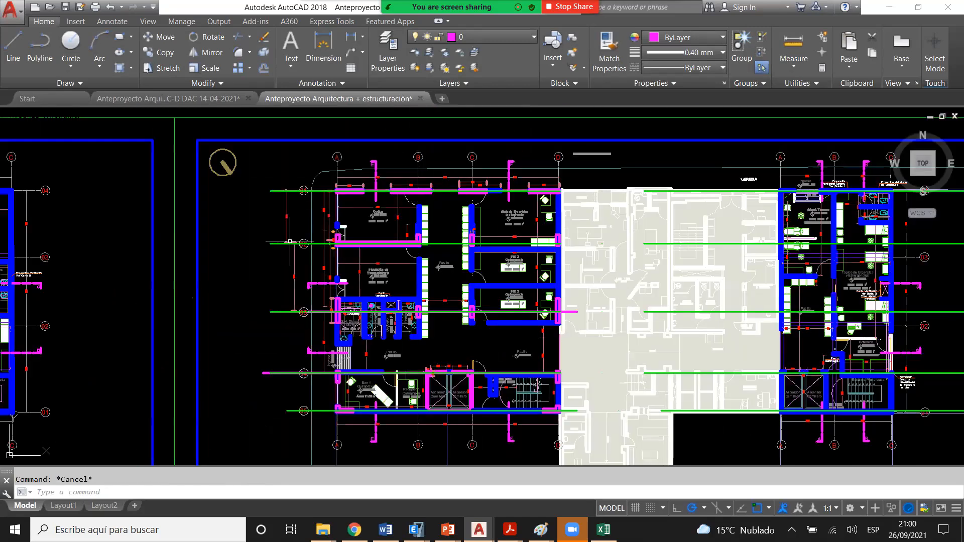
pyautogui.scroll(-6, 289, 241)
pyautogui.click(651, 276)
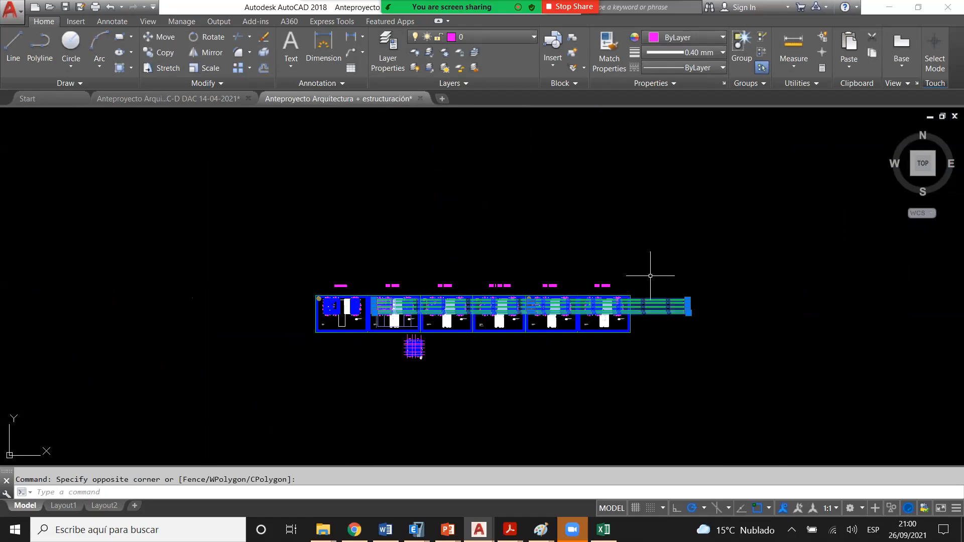
pyautogui.click(356, 318)
pyautogui.press('Delete')
# - Stretch the end of the L-shaped column at axes A and 05 by 0.3 along the wall below Box 1 Quiropraxia
pyautogui.scroll(6, 356, 319)
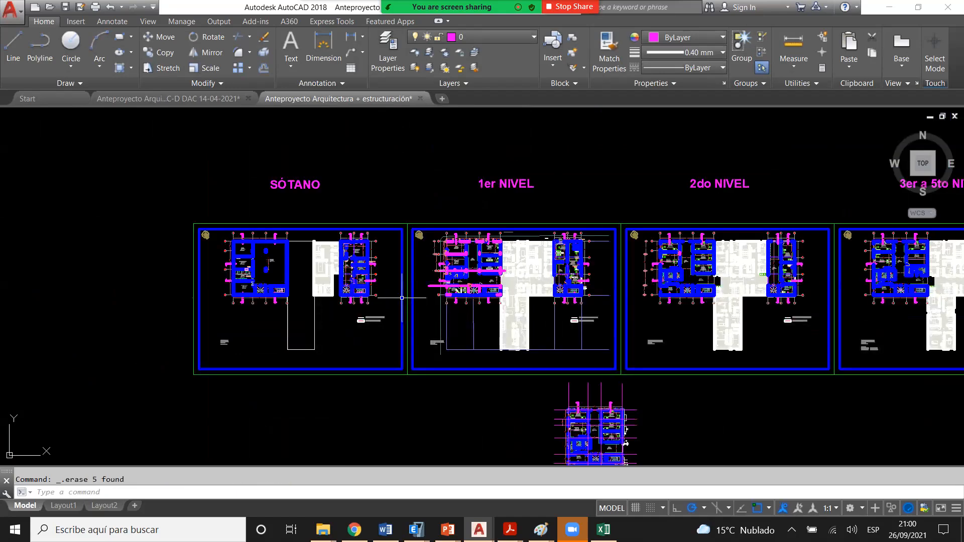
pyautogui.scroll(10, 402, 298)
pyautogui.click(196, 370)
pyautogui.click(195, 361)
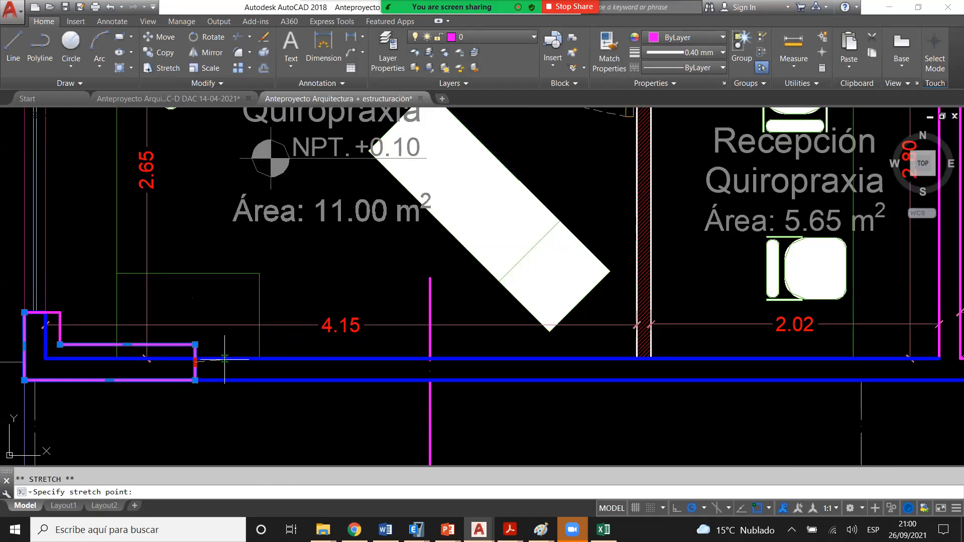
pyautogui.scroll(3, 224, 360)
pyautogui.write('.3')
pyautogui.press('Return')
pyautogui.scroll(-2, 161, 366)
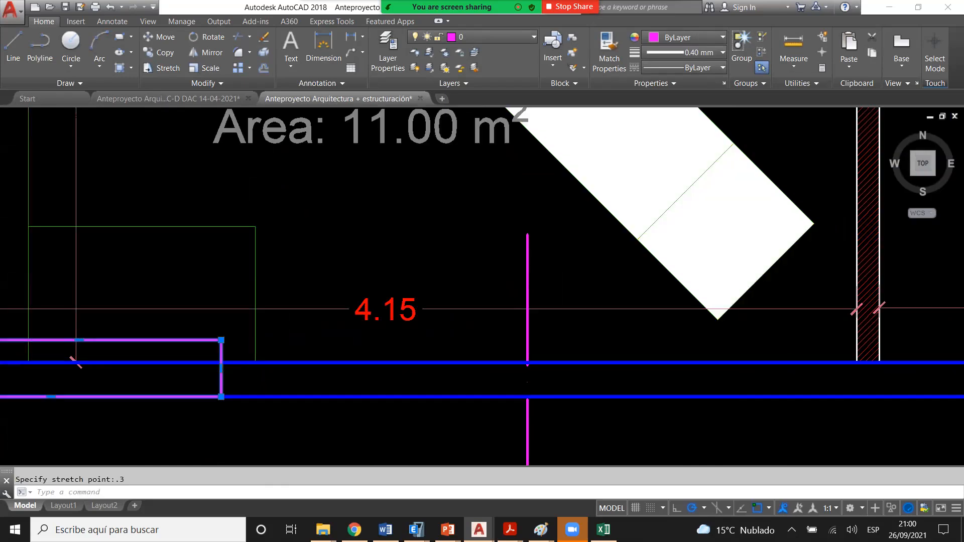
pyautogui.scroll(-7, 178, 362)
pyautogui.press('Escape')
# - Stretch the end of the L-shaped column at axes D and 05 by 0.3 along the wall below the stairs
pyautogui.scroll(8, 705, 374)
pyautogui.click(664, 387)
pyautogui.click(656, 381)
pyautogui.click(658, 387)
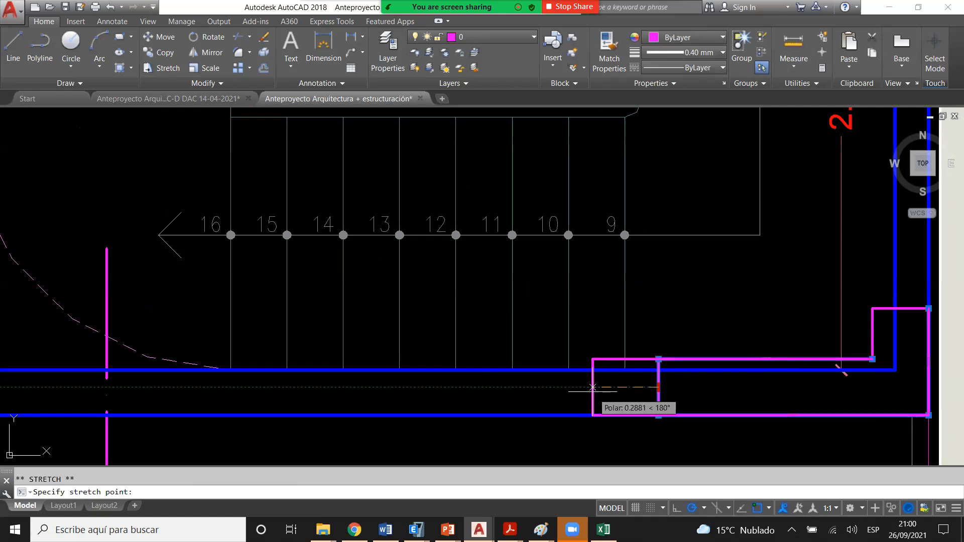
pyautogui.write('.3')
pyautogui.press('Return')
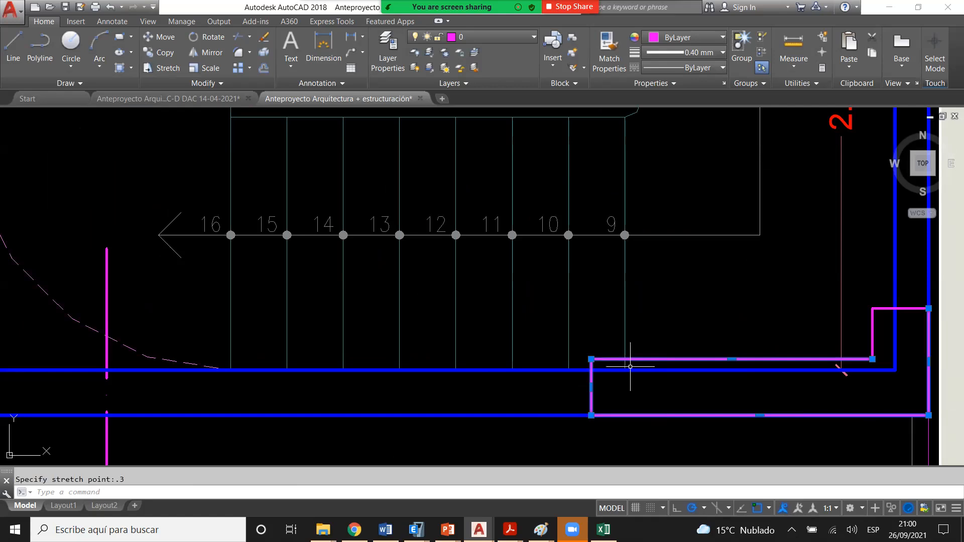
# - Draw a rectangle over the bottom wall beneath the two Ascensor Camillero shafts
pyautogui.scroll(-2, 630, 367)
pyautogui.scroll(-3, 630, 366)
pyautogui.scroll(5, 404, 370)
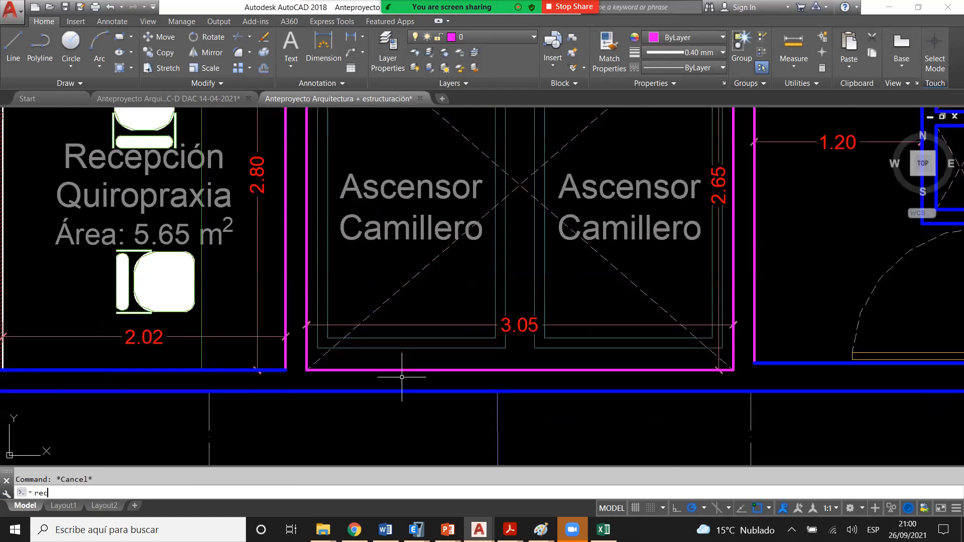
pyautogui.write('rec')
pyautogui.press('Return')
pyautogui.press('Escape')
pyautogui.scroll(3, 771, 389)
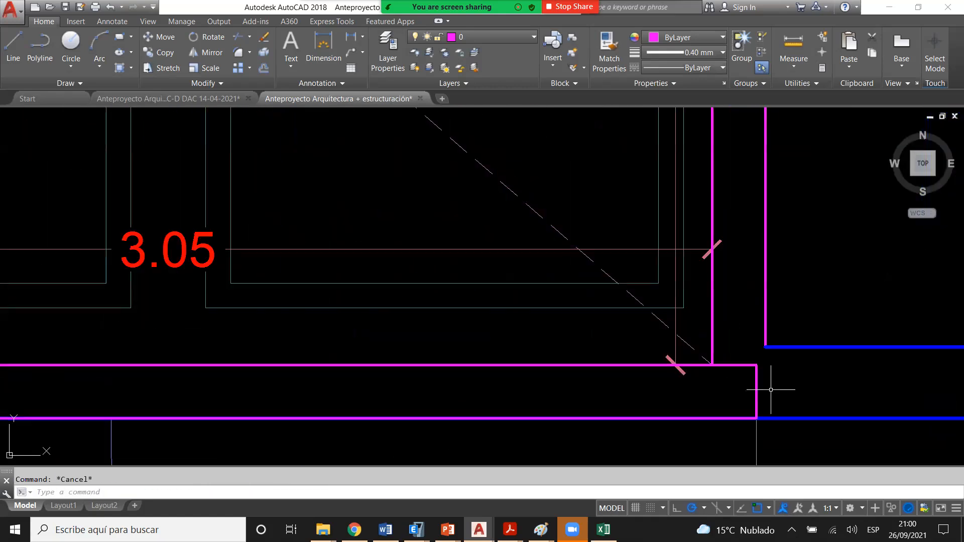
# - Stretch the end of the new wall rectangle beneath the elevators to the outer face of the shaft wall near axis C
pyautogui.click(771, 389)
pyautogui.click(749, 337)
pyautogui.scroll(2, 775, 374)
pyautogui.click(750, 305)
pyautogui.scroll(-2, 750, 305)
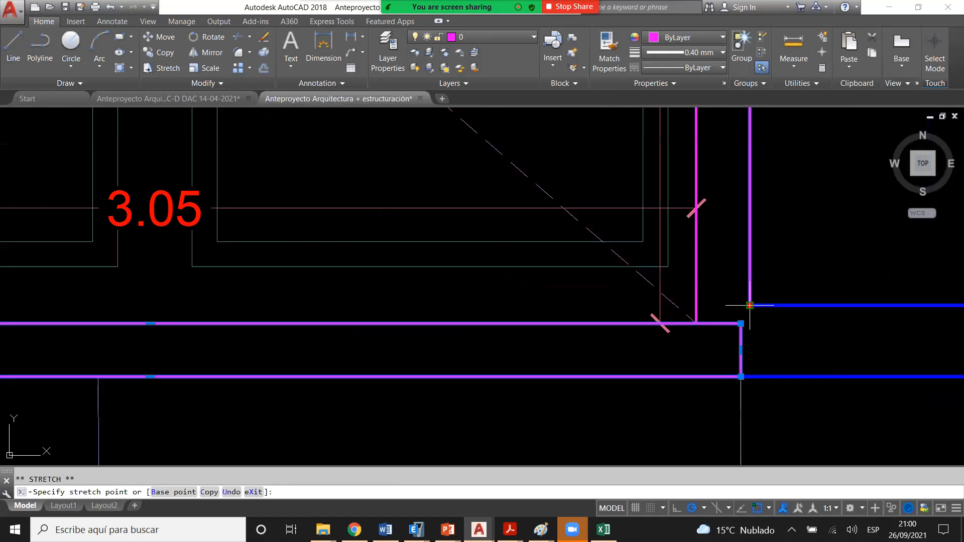
pyautogui.click(742, 377)
pyautogui.click(740, 350)
pyautogui.click(750, 346)
pyautogui.press('Escape')
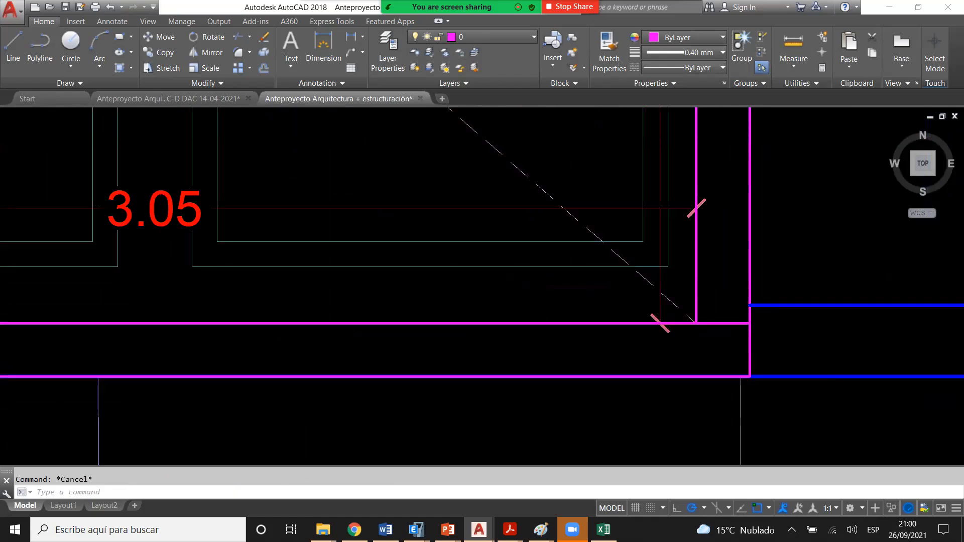
# - Erase the long magenta horizontal lines running through axes 04 and 03 of the first-level plan
pyautogui.scroll(-3, 753, 339)
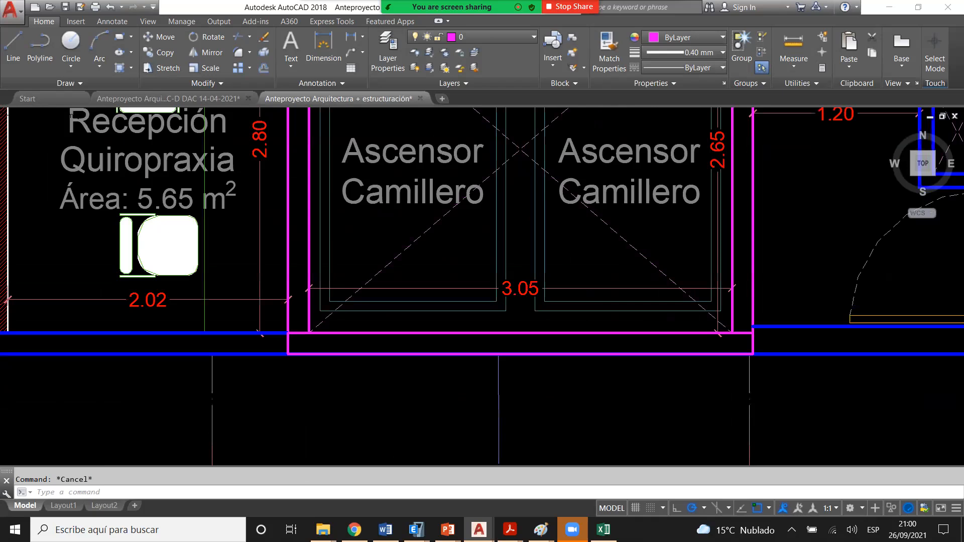
pyautogui.scroll(-2, 753, 340)
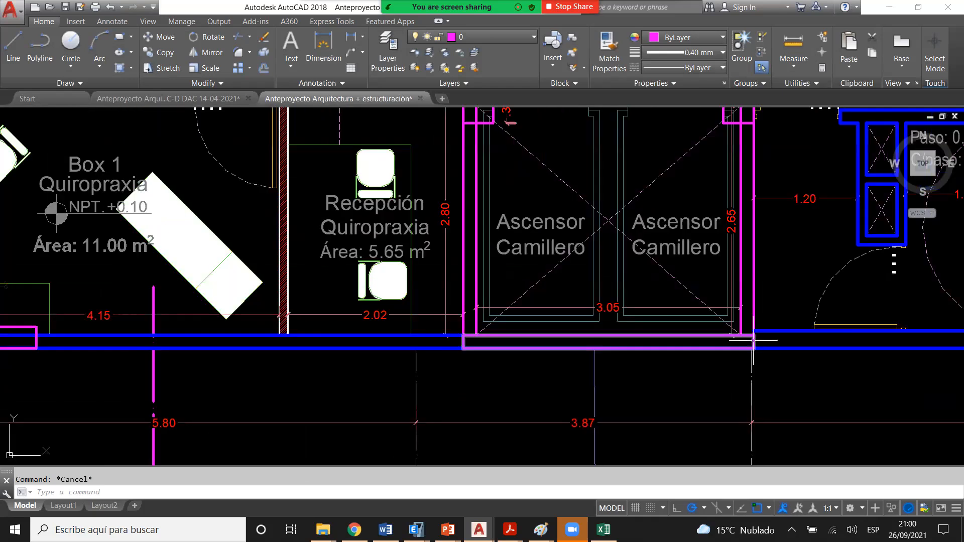
pyautogui.scroll(-3, 358, 411)
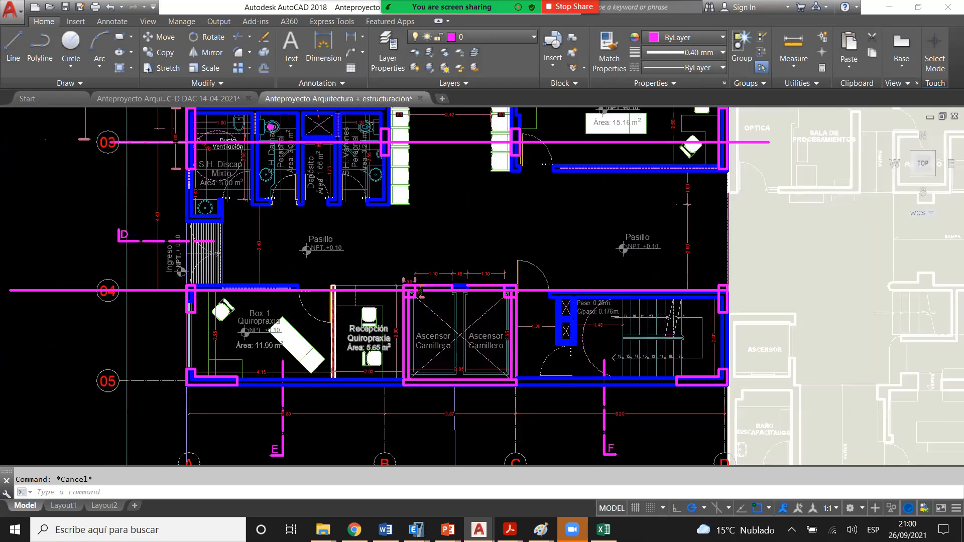
pyautogui.click(567, 291)
pyautogui.press('Delete')
pyautogui.scroll(-3, 566, 301)
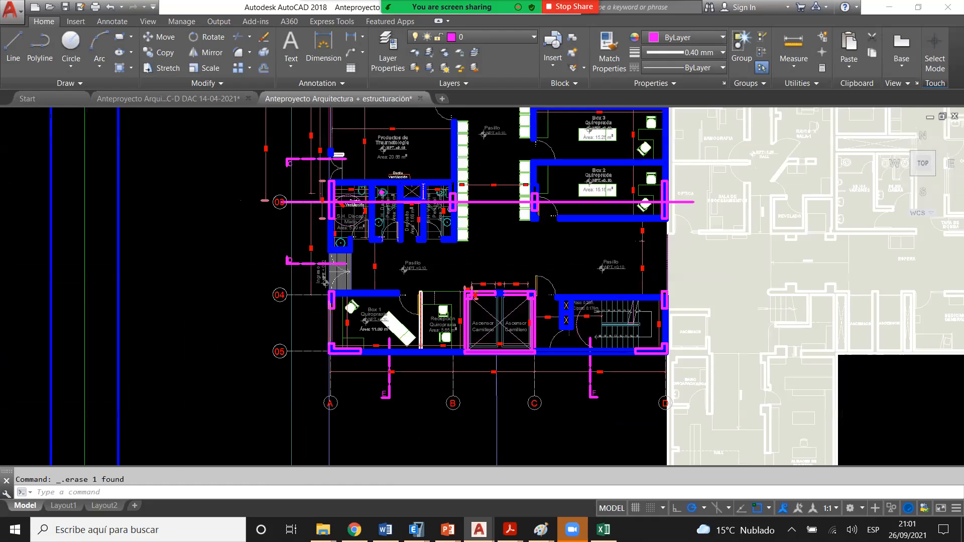
pyautogui.scroll(-2, 388, 406)
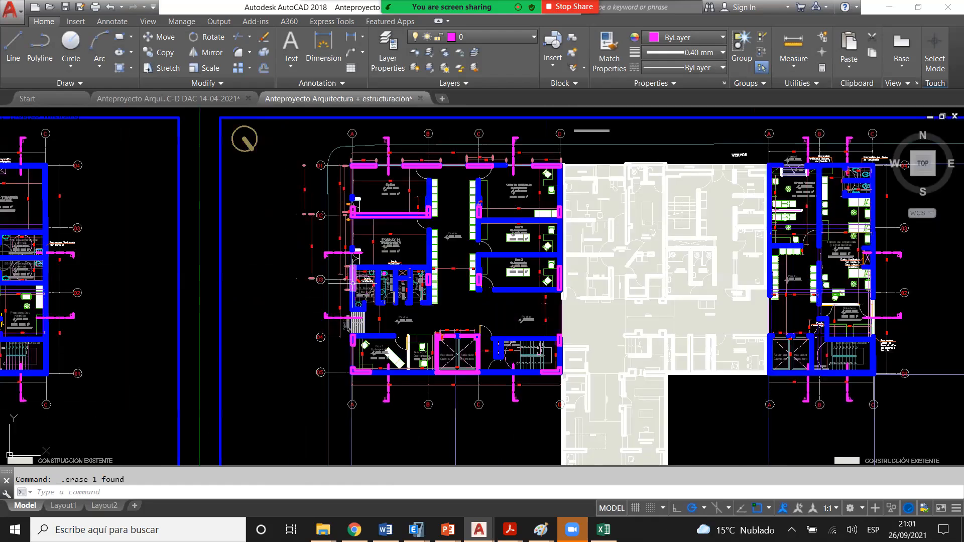
# - Select every magenta structural outline similar to the column at axes D and 04
pyautogui.scroll(8, 469, 353)
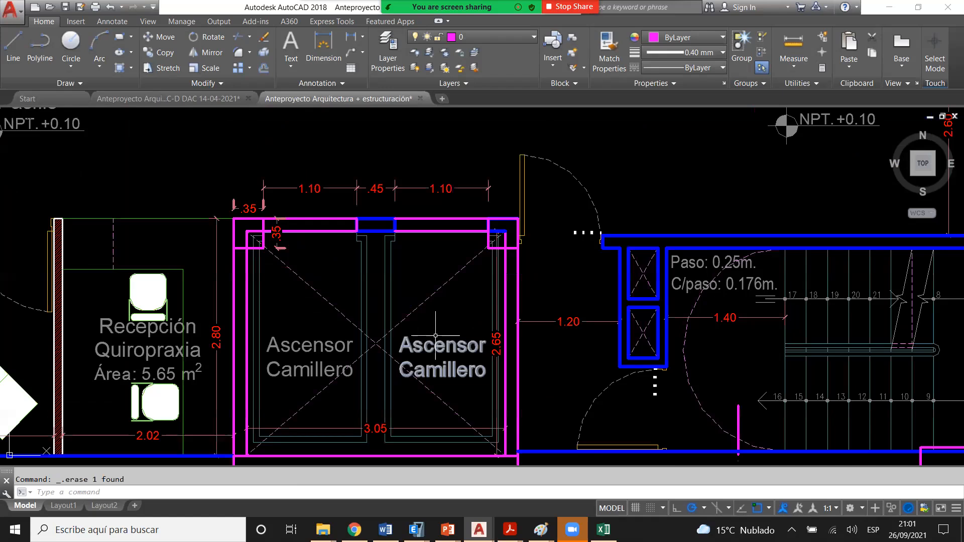
pyautogui.scroll(-10, 435, 336)
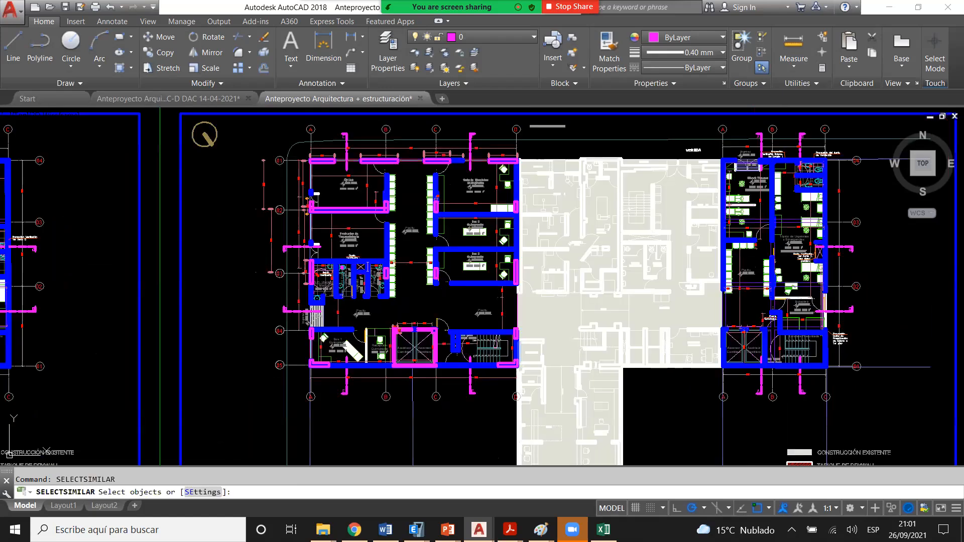
pyautogui.scroll(6, 476, 312)
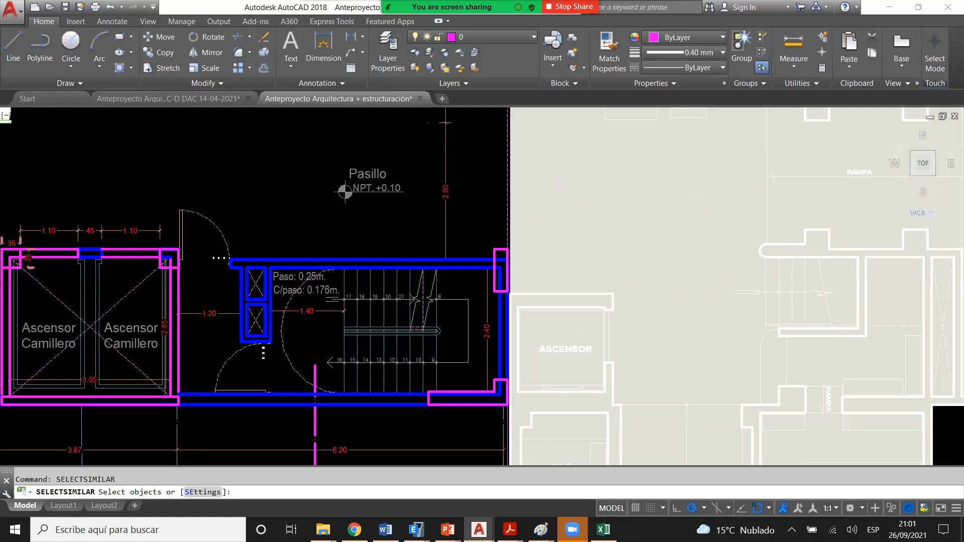
pyautogui.click(494, 255)
pyautogui.scroll(-5, 463, 228)
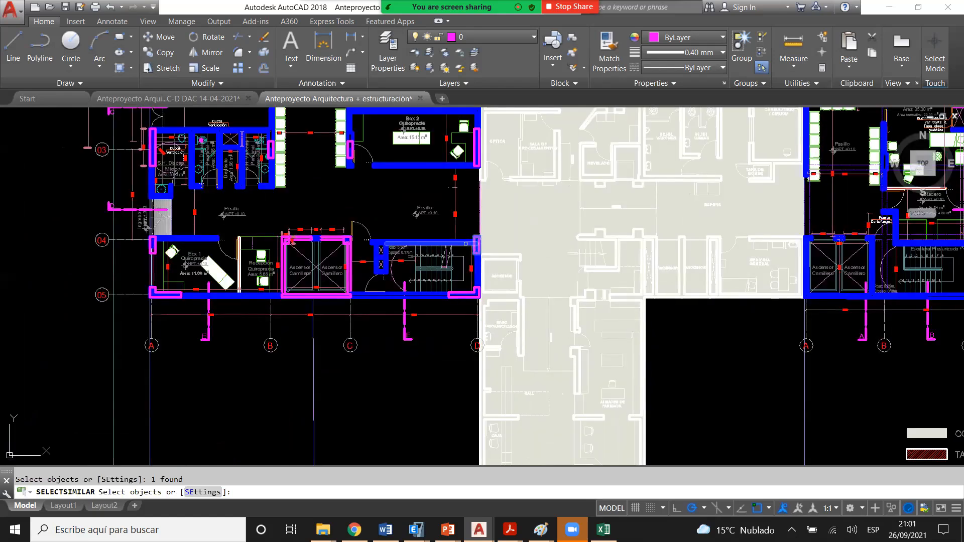
pyautogui.press('Return')
pyautogui.scroll(-2, 441, 402)
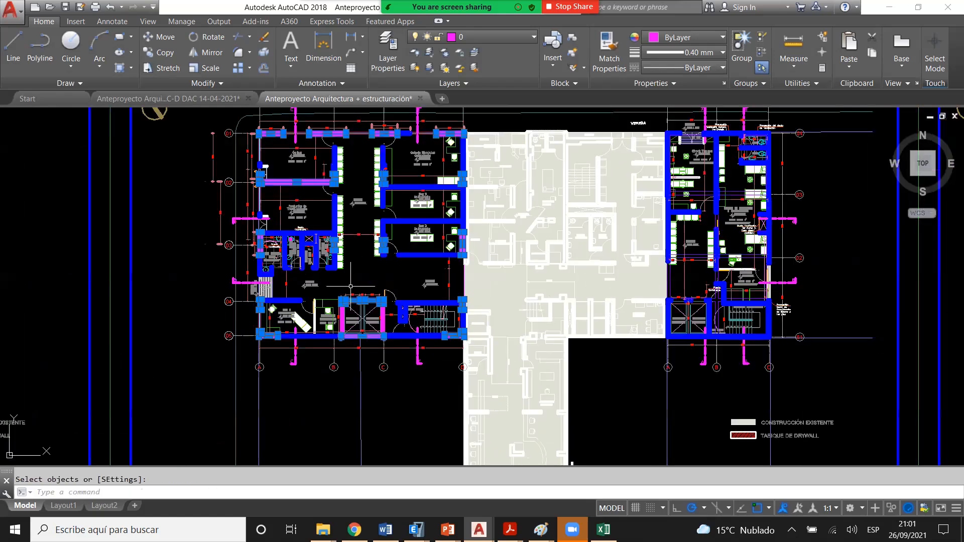
# - Erase the leftover magenta rectangle along the axis 02 wall between Óptica and Productos de Traumatología
pyautogui.scroll(8, 350, 286)
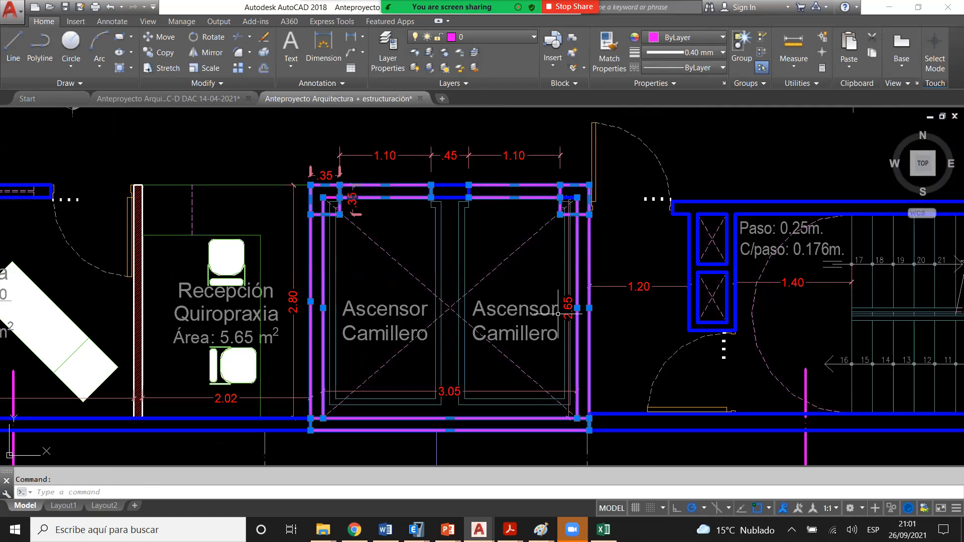
pyautogui.scroll(-2, 491, 315)
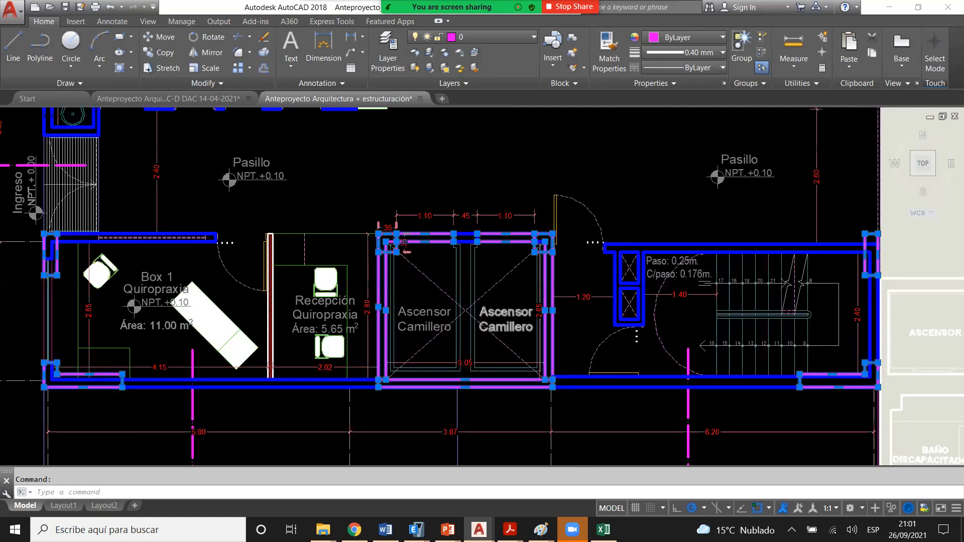
pyautogui.scroll(-5, 444, 342)
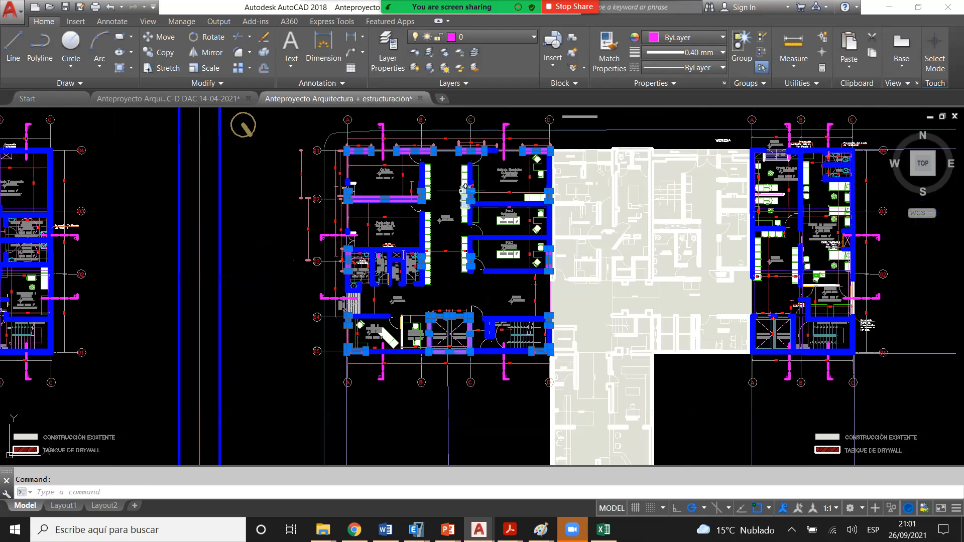
pyautogui.scroll(2, 464, 187)
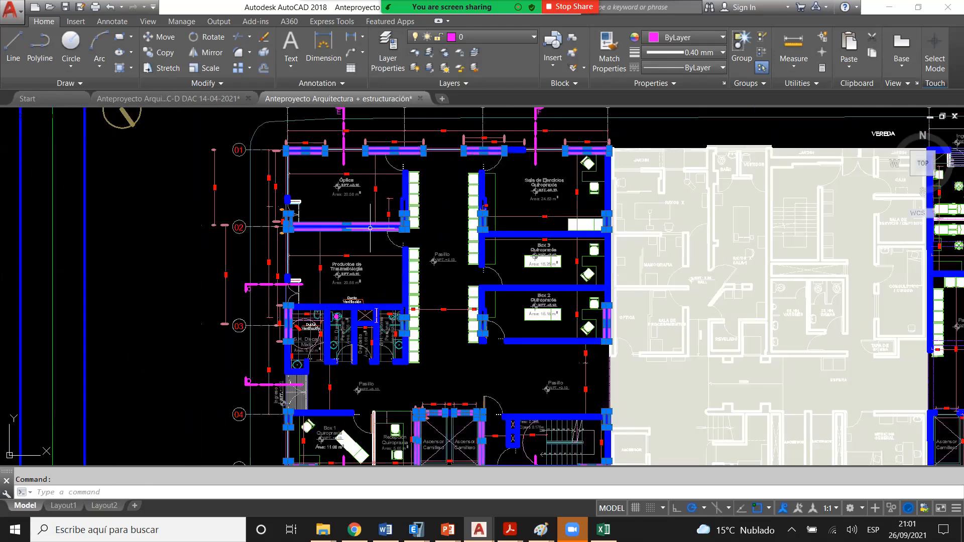
pyautogui.press('Delete')
pyautogui.scroll(4, 368, 221)
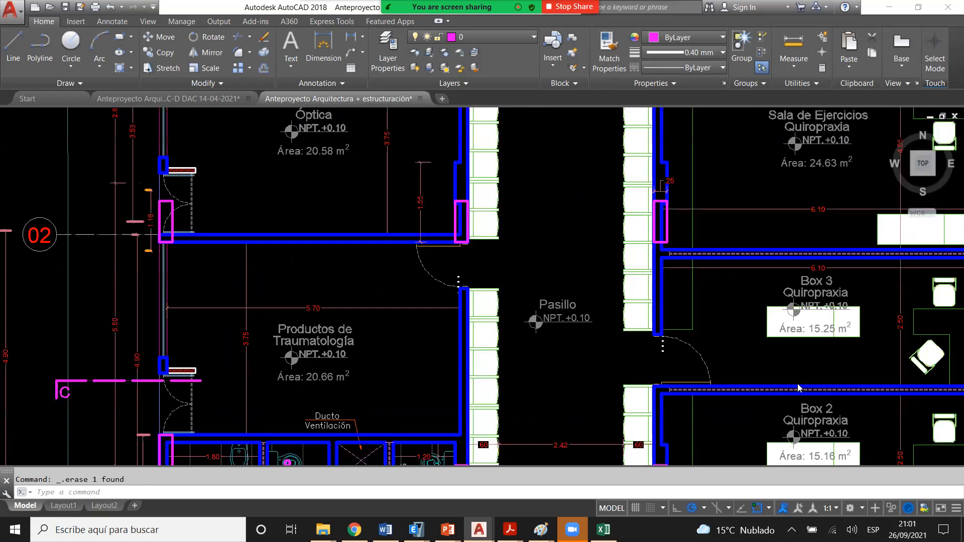
pyautogui.scroll(-2, 352, 225)
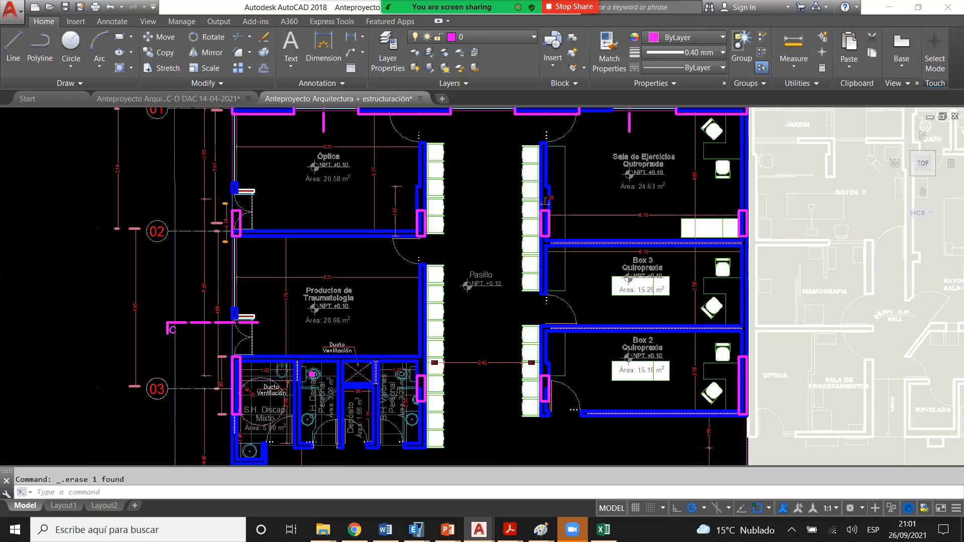
pyautogui.scroll(-2, 352, 225)
pyautogui.write('sel')
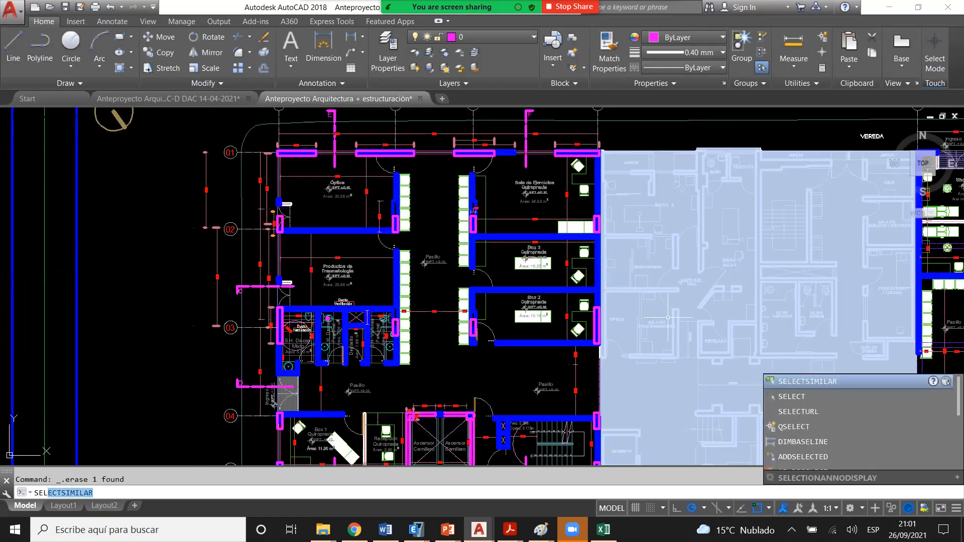
pyautogui.press('Return')
pyautogui.scroll(4, 464, 338)
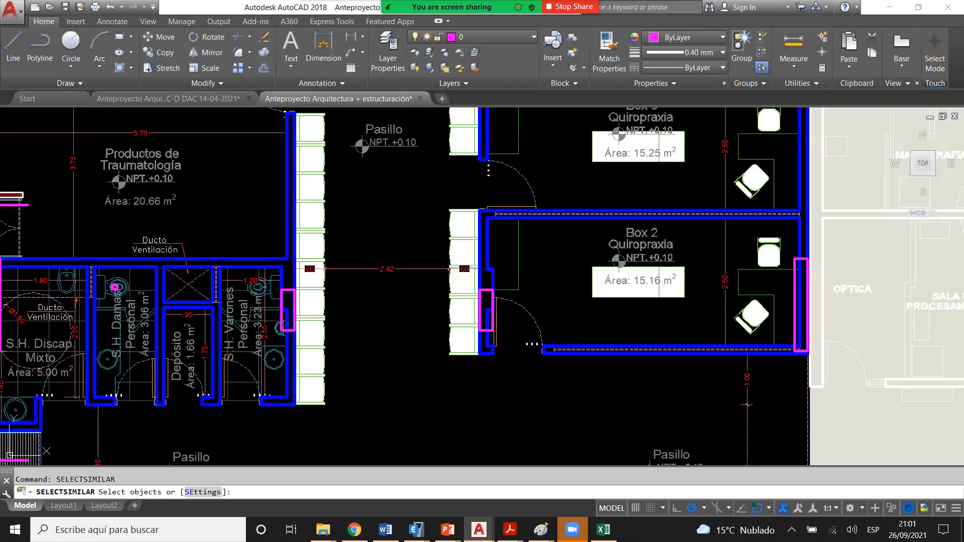
pyautogui.scroll(-5, 271, 266)
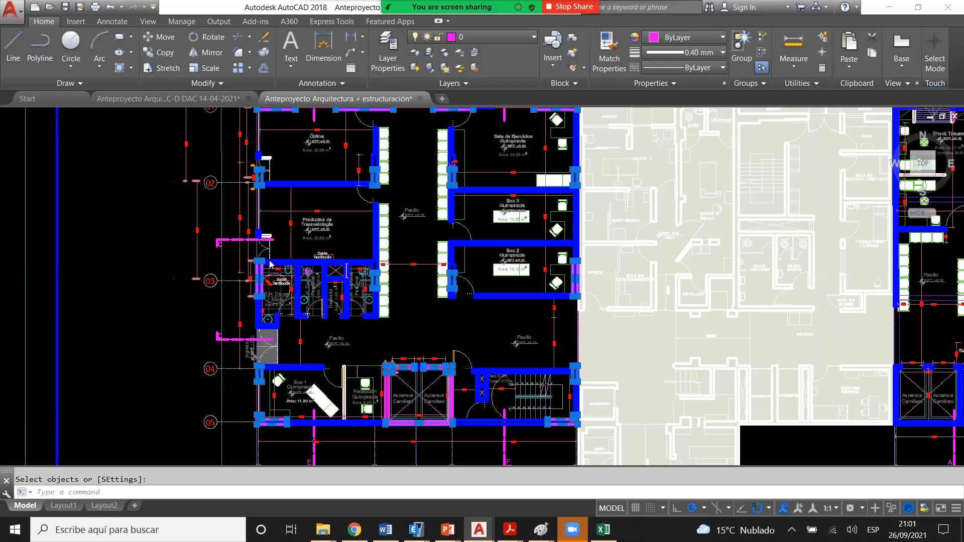
pyautogui.scroll(5, 679, 336)
pyautogui.press('Escape')
# - Use SELECTSIMILAR on the column at axes D and 04 and the elevator front wall to gather all magenta structural outlines, including the elevator side walls
pyautogui.write('sel')
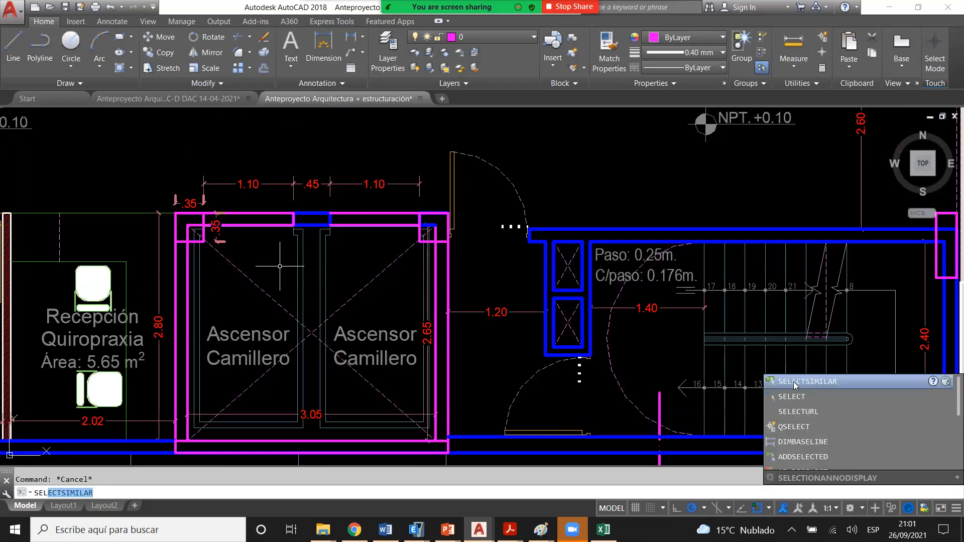
pyautogui.press('Return')
pyautogui.click(263, 226)
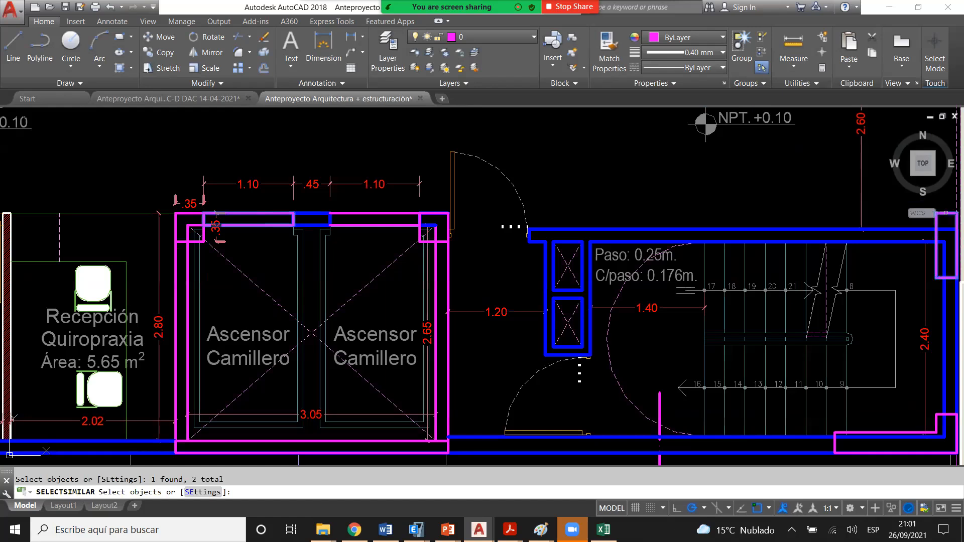
pyautogui.press('Return')
pyautogui.click(187, 310)
pyautogui.click(174, 310)
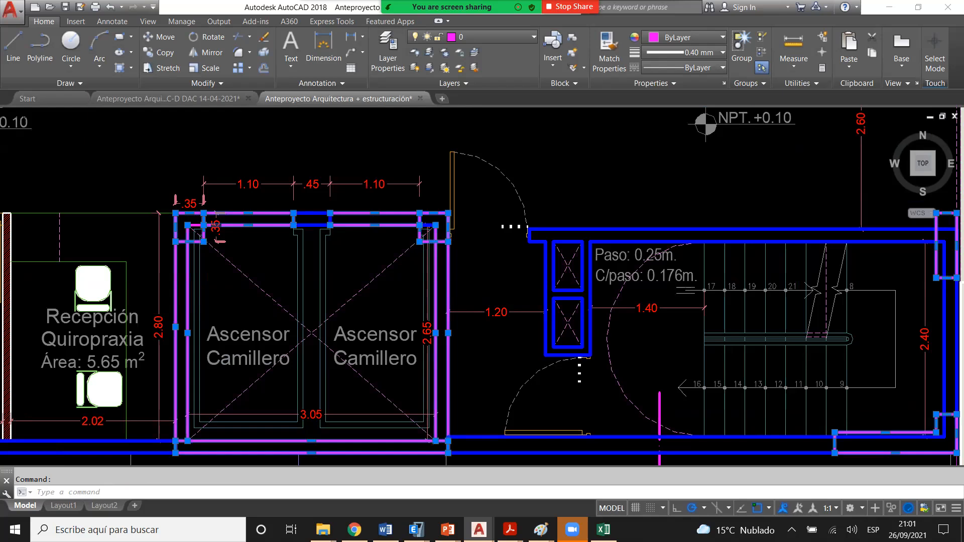
# - Convert the selected structural outlines of the first-level plan into a block named ESTRUCTURACIÓN
pyautogui.scroll(-3, 390, 249)
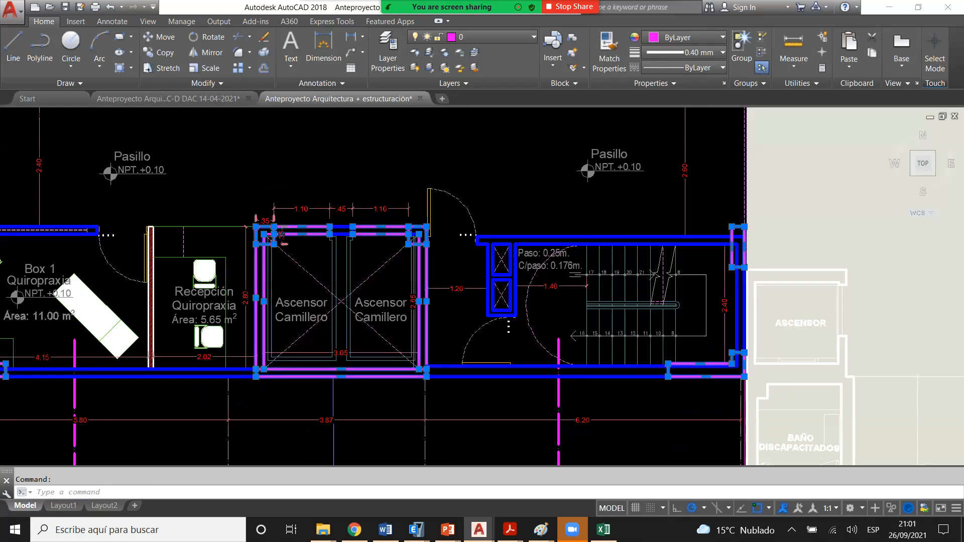
pyautogui.scroll(-2, 393, 255)
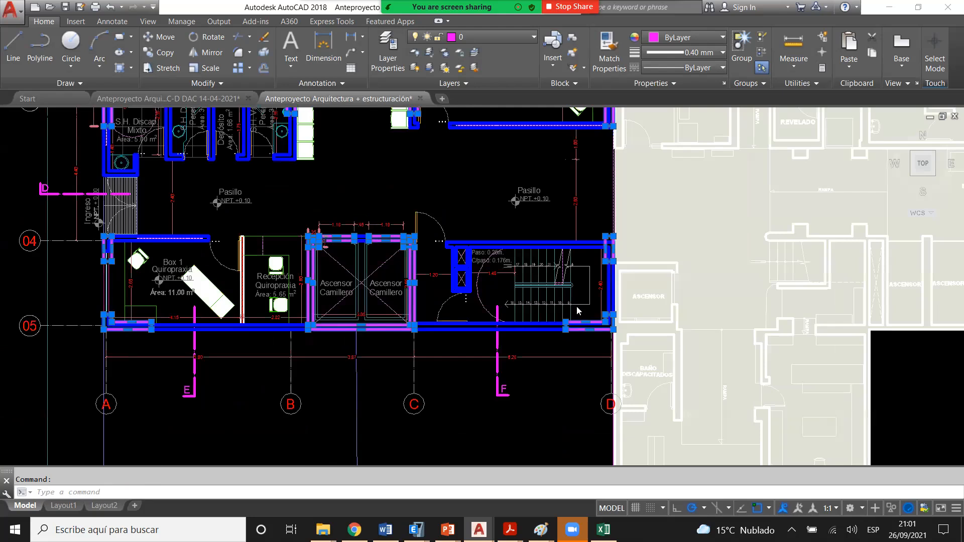
pyautogui.scroll(-5, 462, 367)
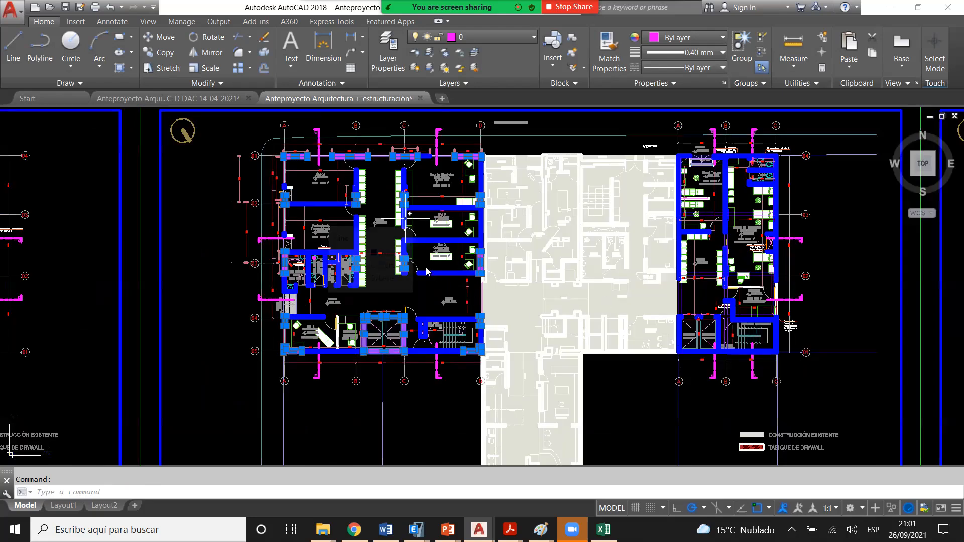
pyautogui.write('CR')
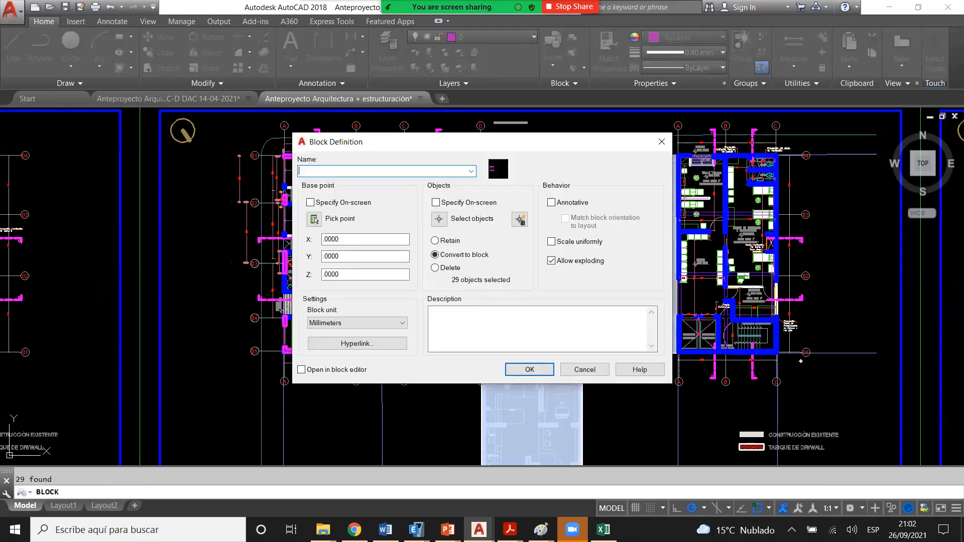
pyautogui.write('ESTRUCT')
pyautogui.write('URACI')
pyautogui.write('ON')
pyautogui.press('Return')
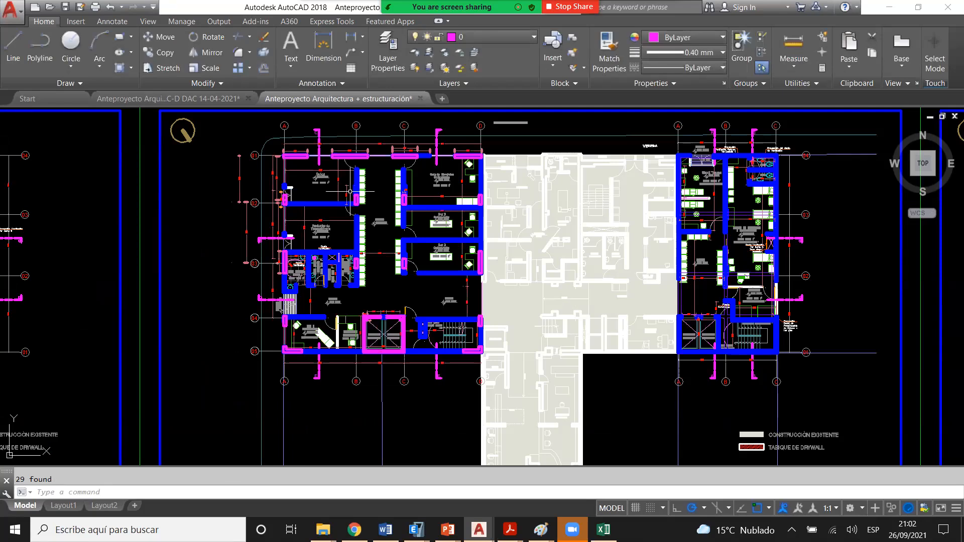
# - Copy the structural block from the first-level plan to the empty area above the floor titles, using a base point near axes A and 05
pyautogui.scroll(2, 469, 271)
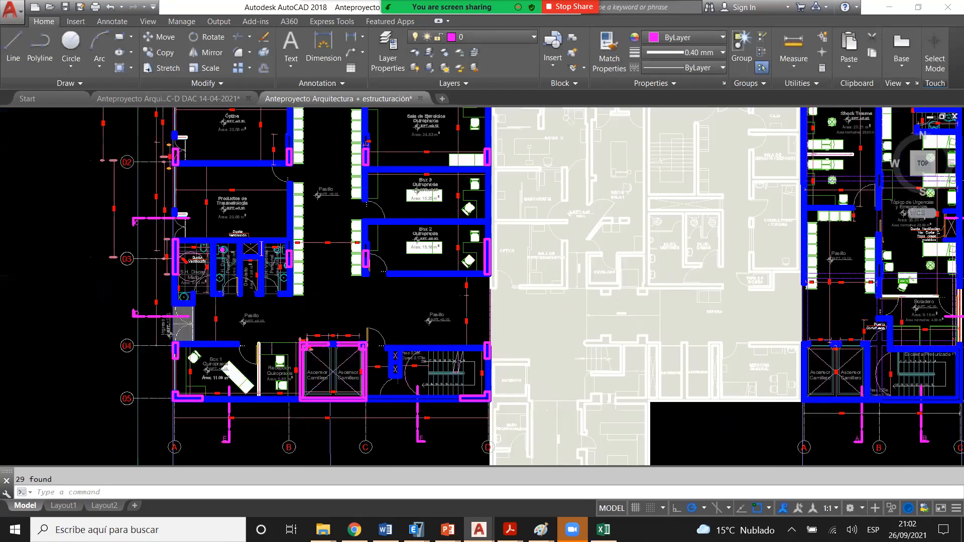
pyautogui.scroll(2, 466, 271)
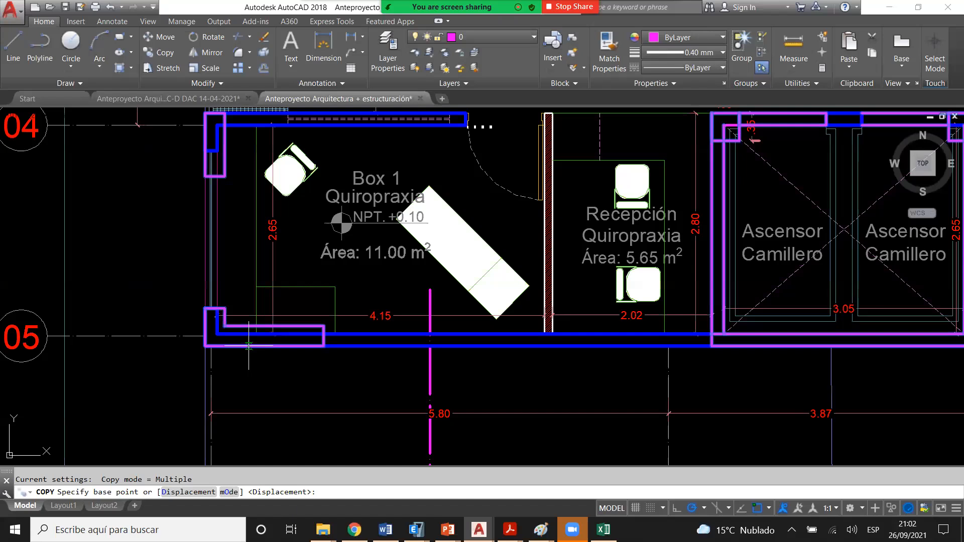
pyautogui.click(248, 345)
pyautogui.scroll(-7, 248, 345)
pyautogui.scroll(-9, 352, 289)
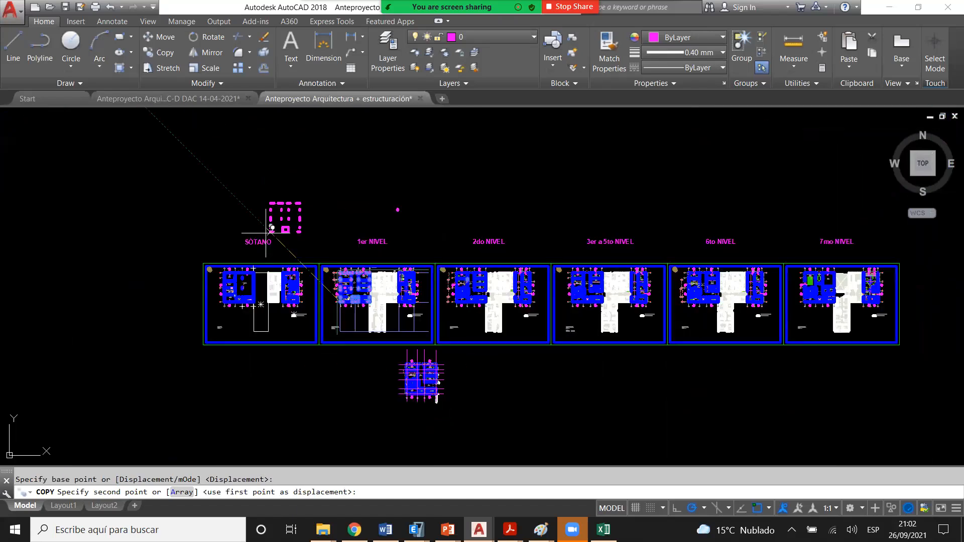
pyautogui.click(437, 397)
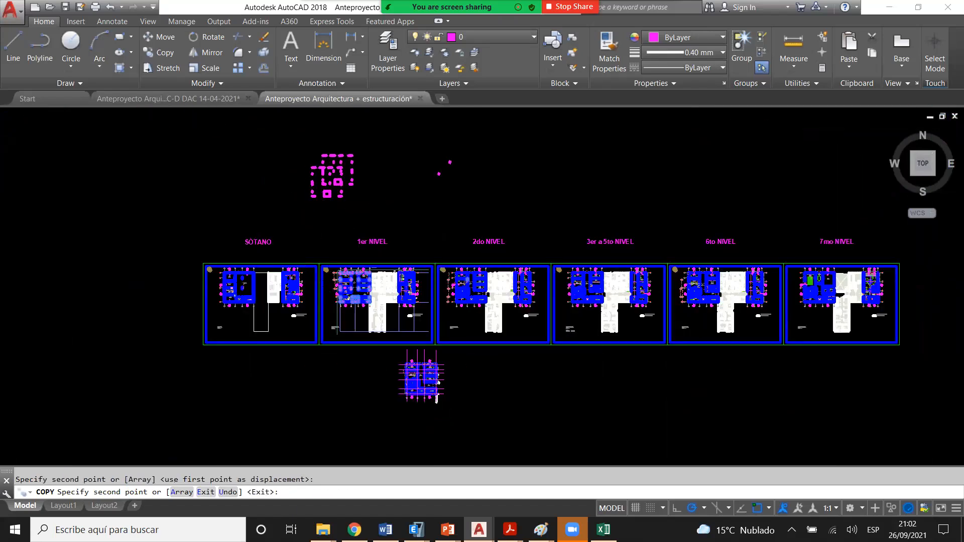
pyautogui.press('Escape')
# - Edit the ESTRUCTURACIÓN block to erase the stray column piece far from the layout, and save the block changes
pyautogui.scroll(2, 322, 183)
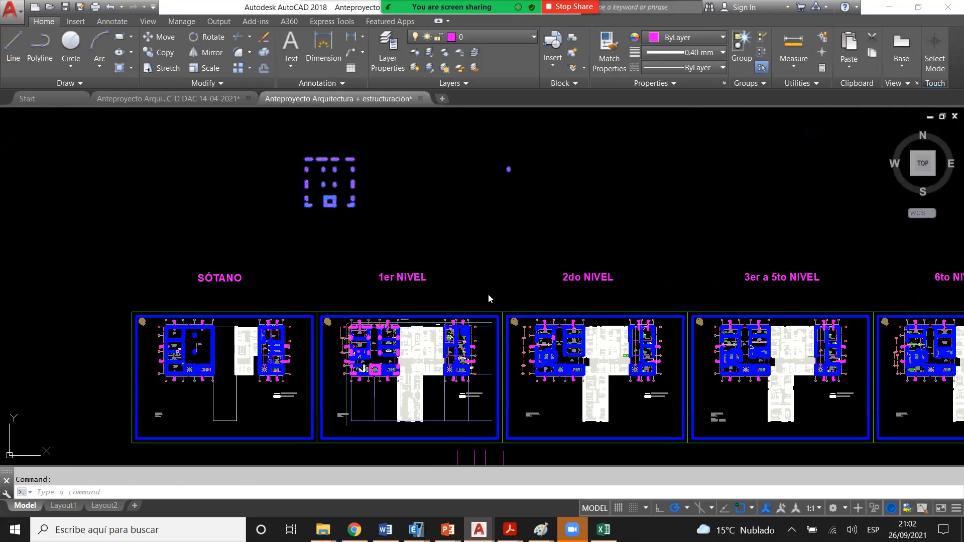
pyautogui.click(589, 202)
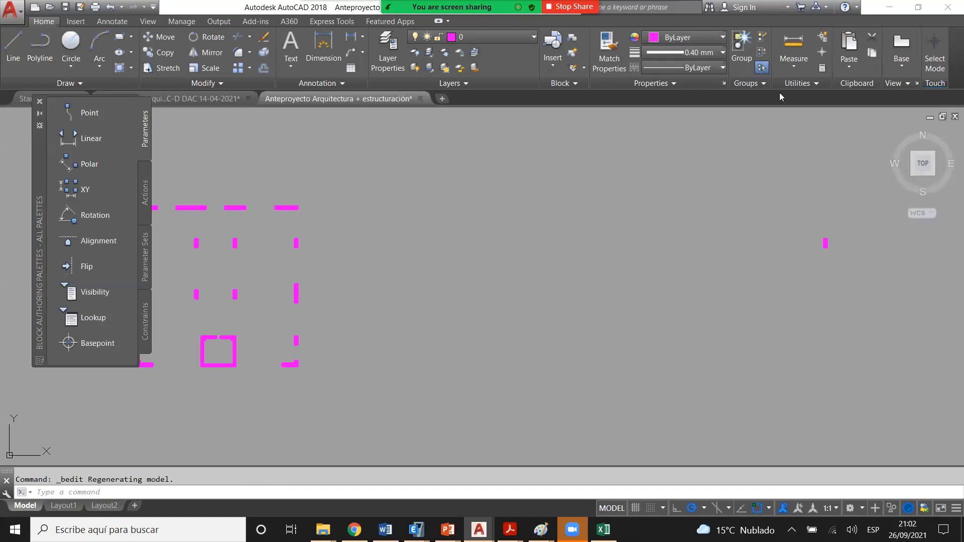
pyautogui.click(830, 50)
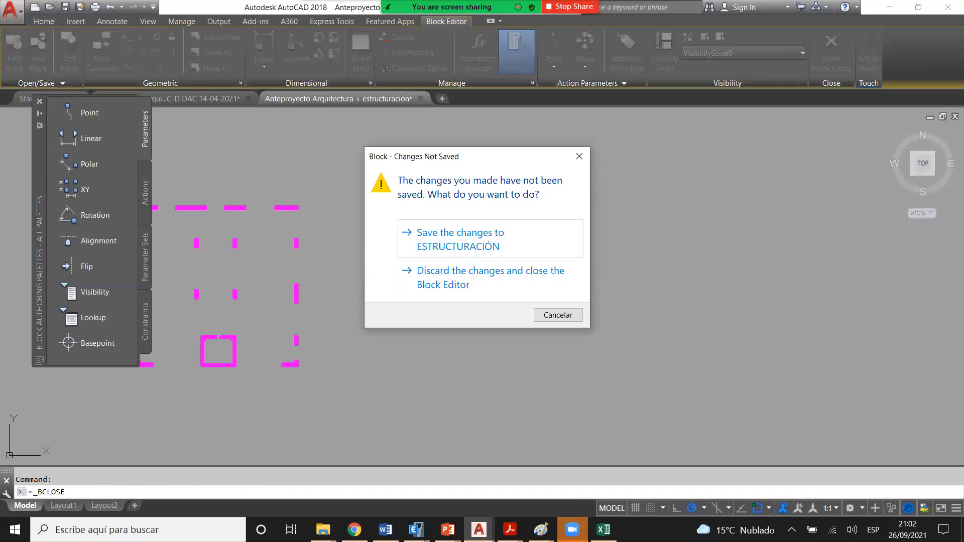
pyautogui.press('Return')
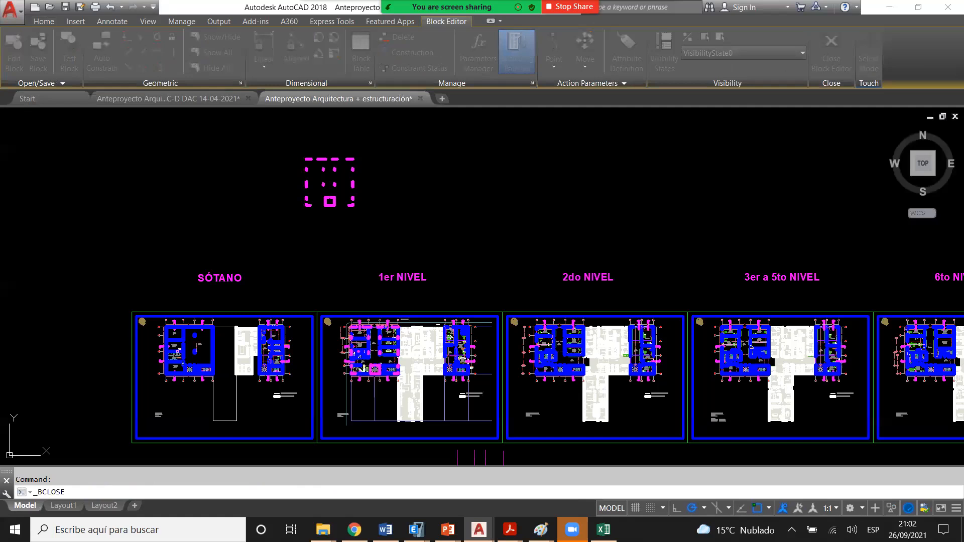
pyautogui.click(289, 144)
pyautogui.click(371, 226)
pyautogui.scroll(-2, 371, 226)
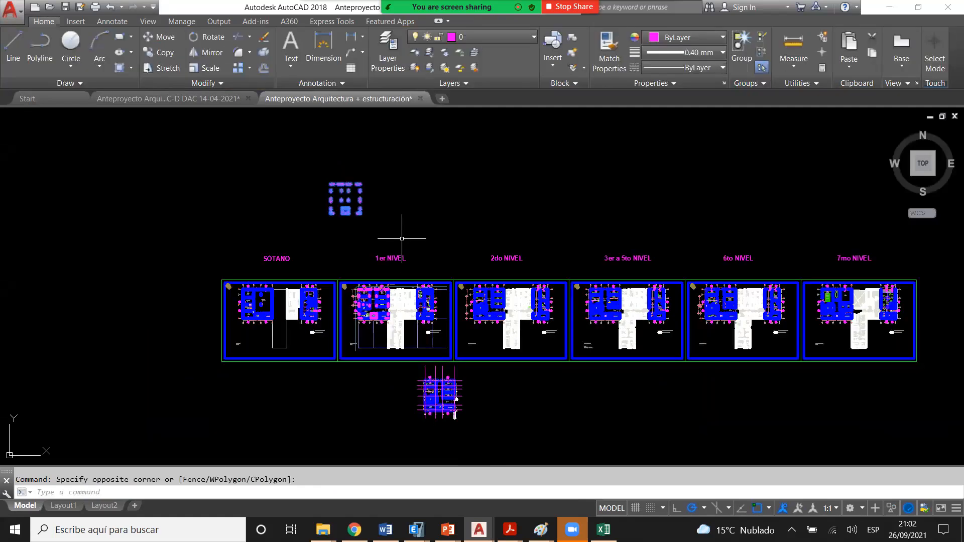
pyautogui.scroll(4, 347, 202)
pyautogui.write('co')
pyautogui.press('Return')
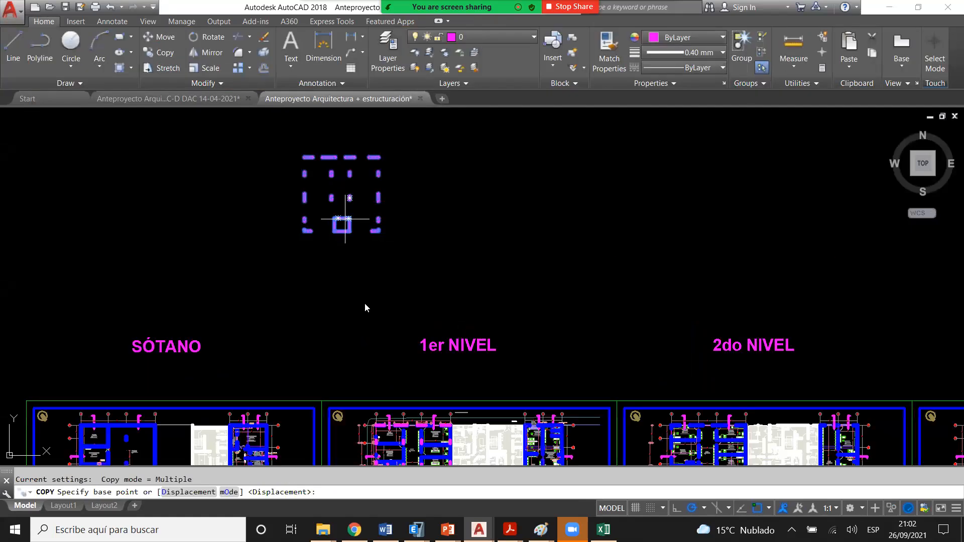
pyautogui.press('Escape')
# - Copy the ESTRUCTURACIÓN block onto the SÓTANO and 2do NIVEL plans, using the block's outer corner at axis A as base point
pyautogui.write('c')
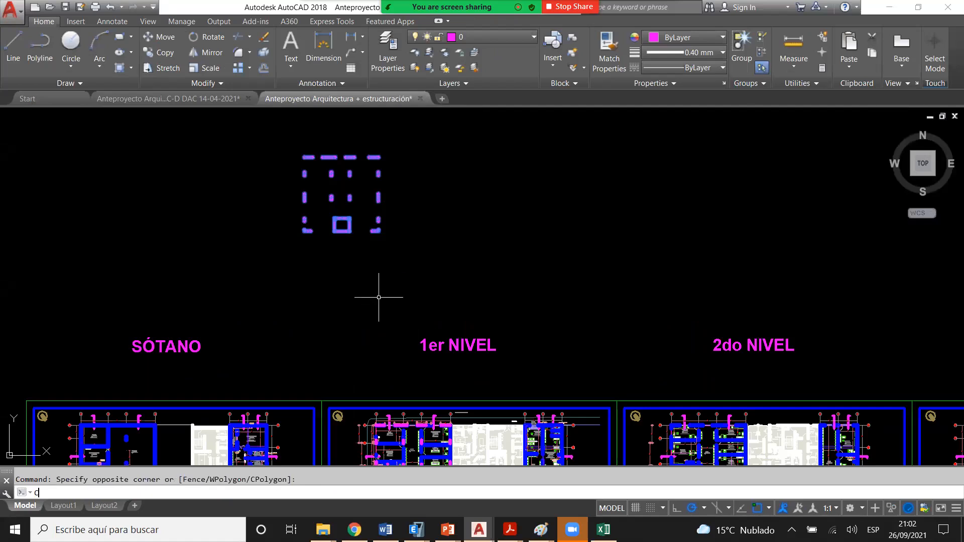
pyautogui.write('o')
pyautogui.press('Return')
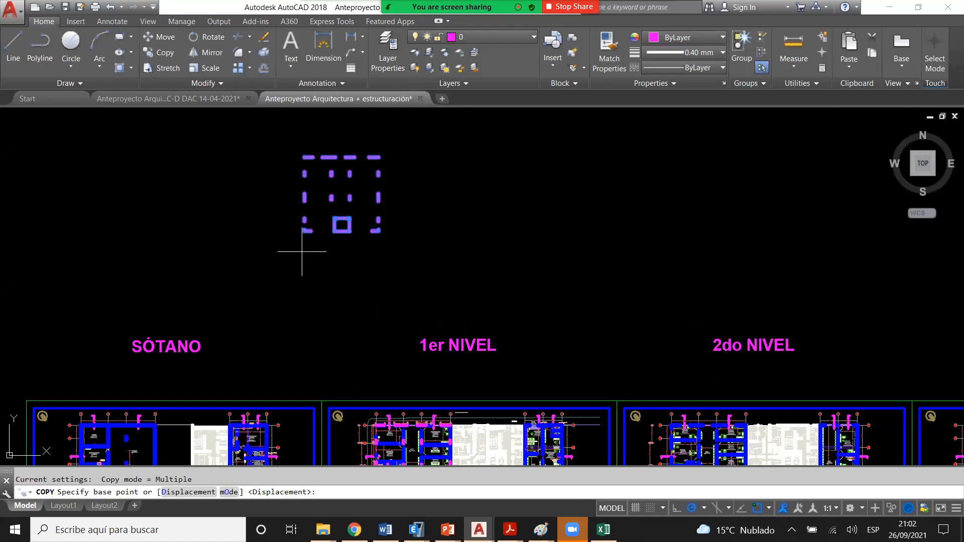
pyautogui.click(302, 252)
pyautogui.scroll(-4, 375, 242)
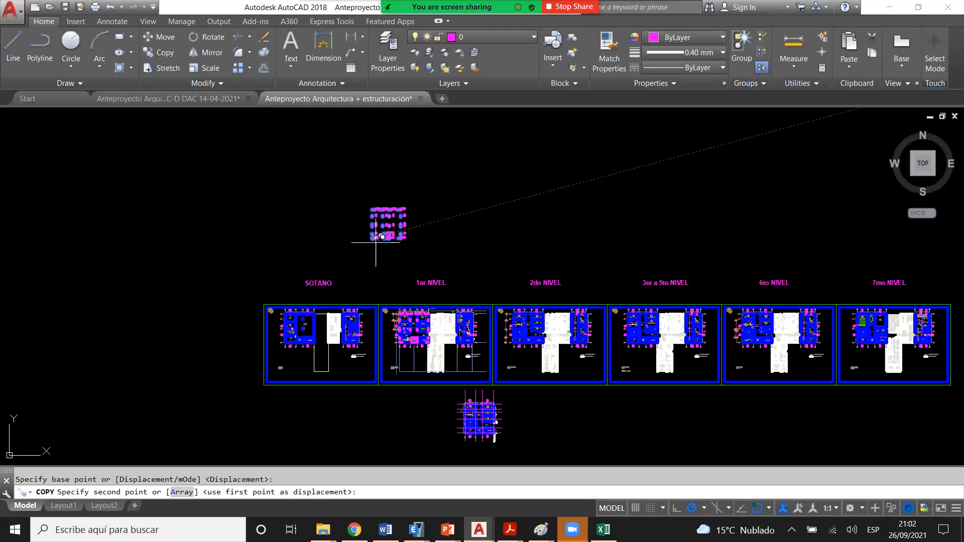
pyautogui.scroll(10, 291, 348)
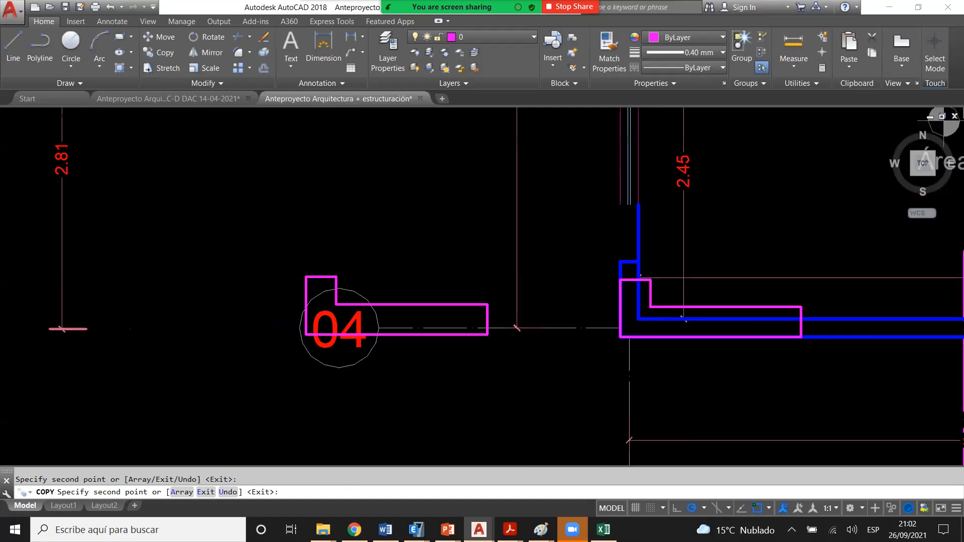
pyautogui.scroll(-4, 294, 335)
# - Place further copies of the structural block at axes A and 04 on the 3er a 5to, 6to and 7mo NIVEL plans
pyautogui.scroll(-4, 291, 334)
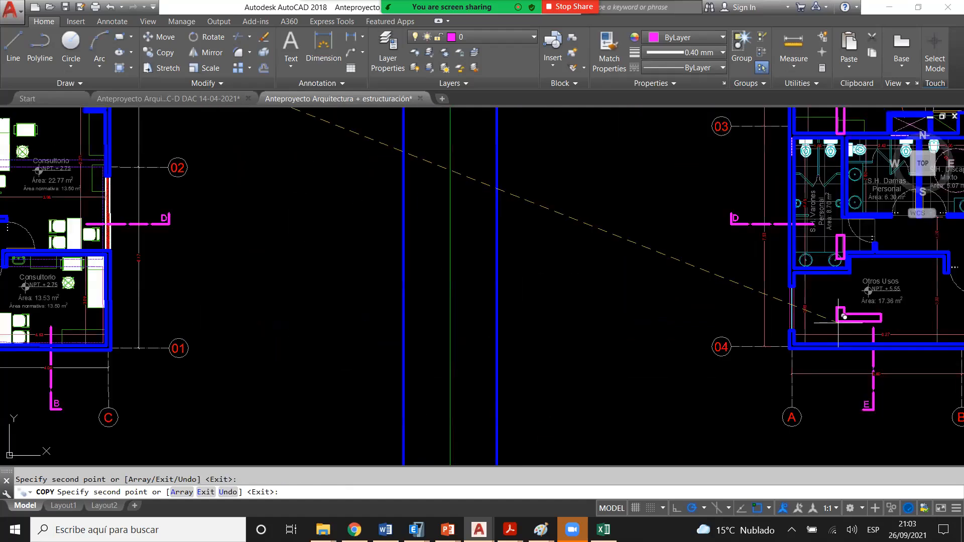
pyautogui.scroll(6, 813, 342)
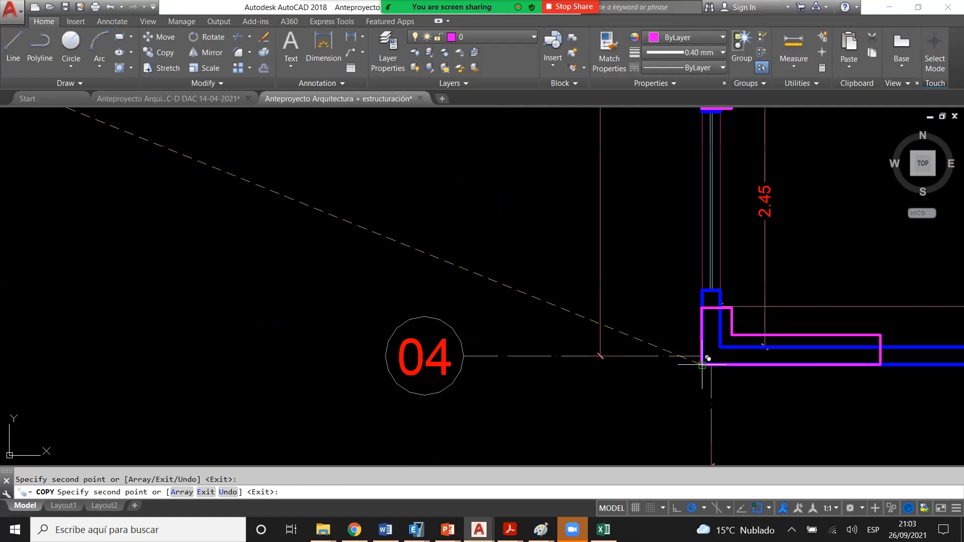
pyautogui.scroll(-6, 702, 364)
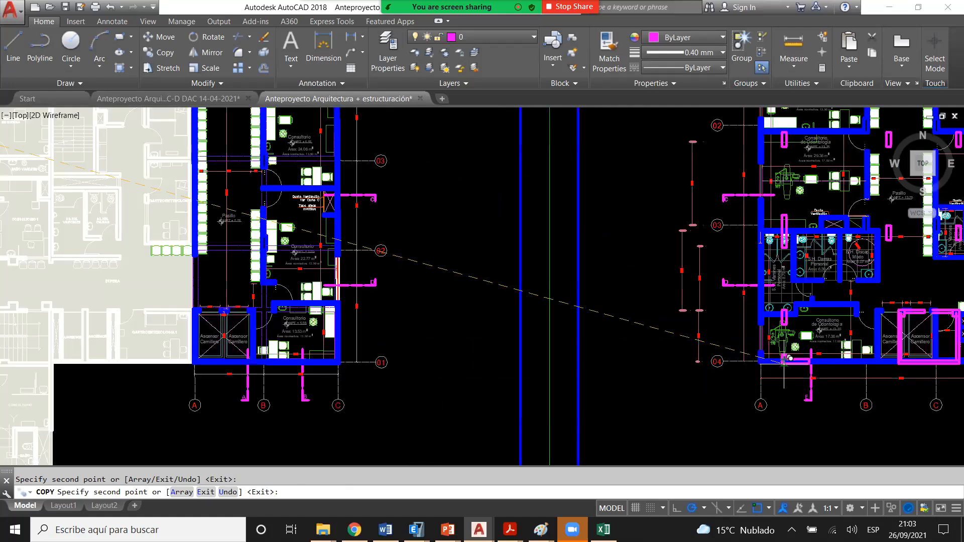
pyautogui.scroll(-4, 789, 358)
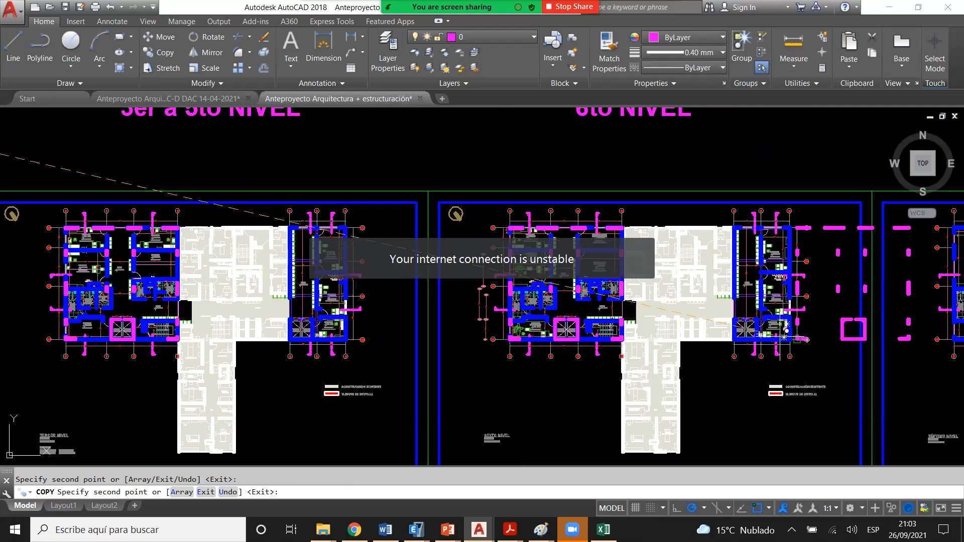
pyautogui.scroll(6, 784, 337)
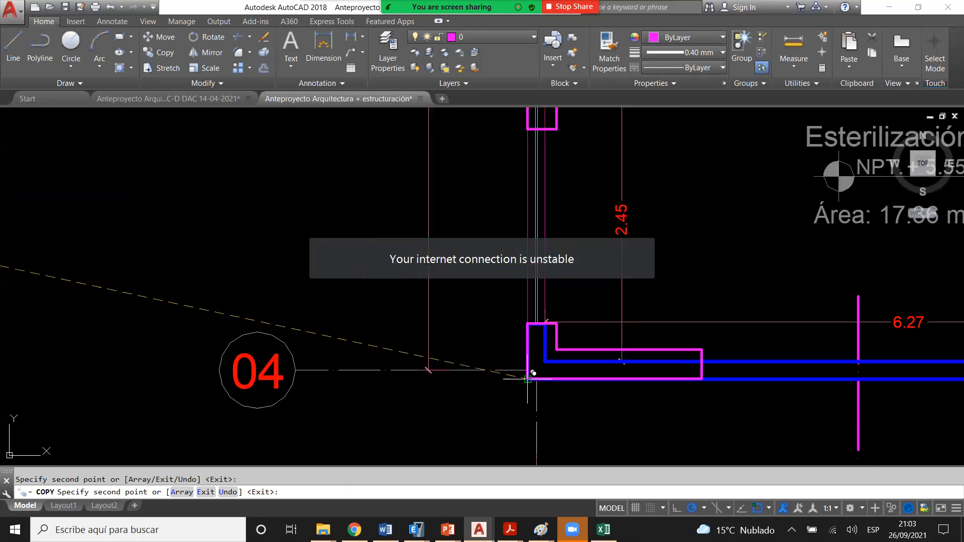
pyautogui.press('Escape')
pyautogui.scroll(-8, 321, 330)
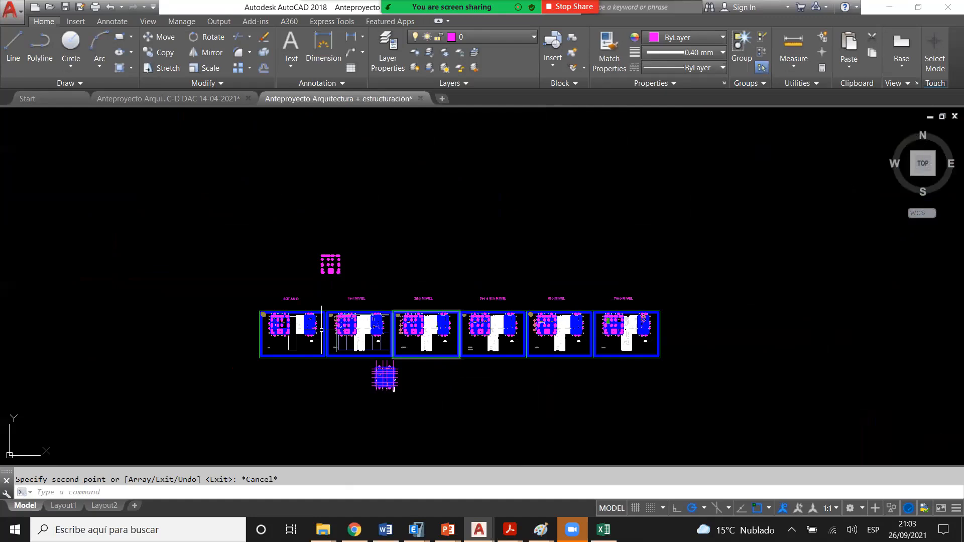
# - Compare the axis A window of the Otros Usos room with the adjacent columns on the 2do and 3er a 5to NIVEL plans
pyautogui.scroll(6, 445, 328)
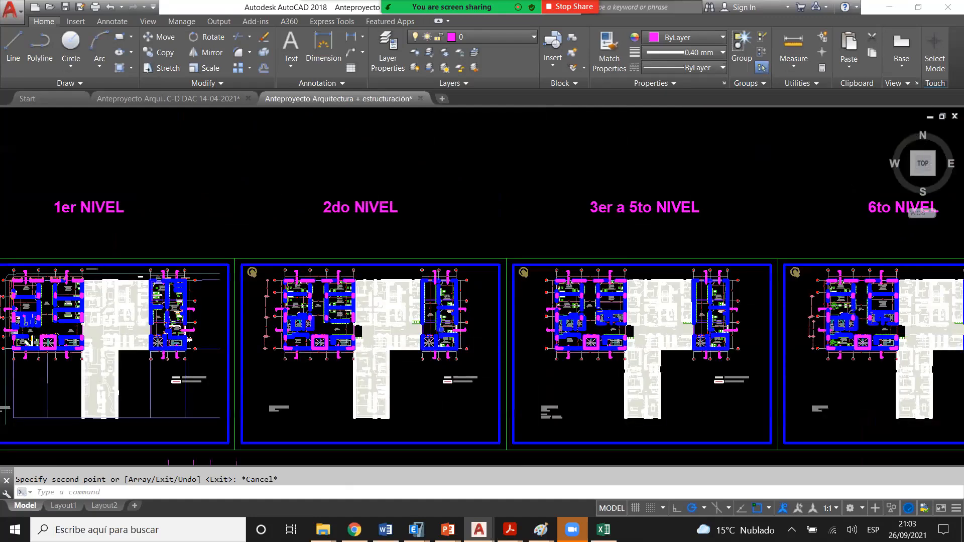
pyautogui.scroll(2, 287, 330)
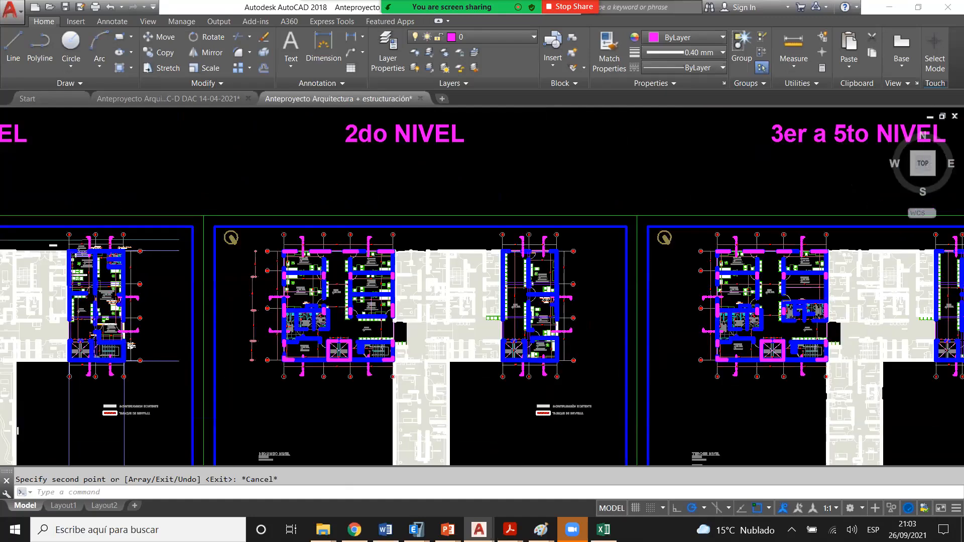
pyautogui.scroll(10, 299, 298)
pyautogui.scroll(2, 299, 299)
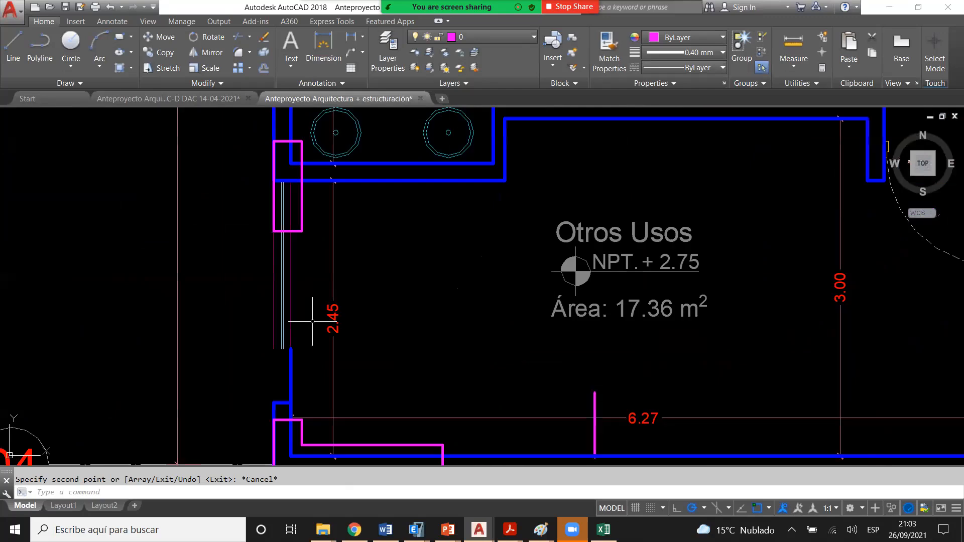
pyautogui.scroll(-2, 273, 263)
pyautogui.click(273, 263)
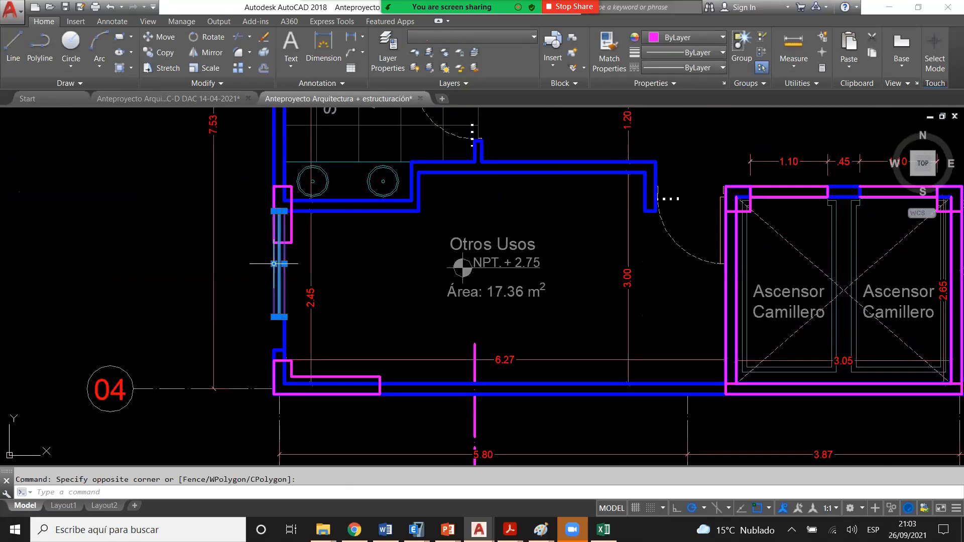
pyautogui.scroll(-2, 273, 263)
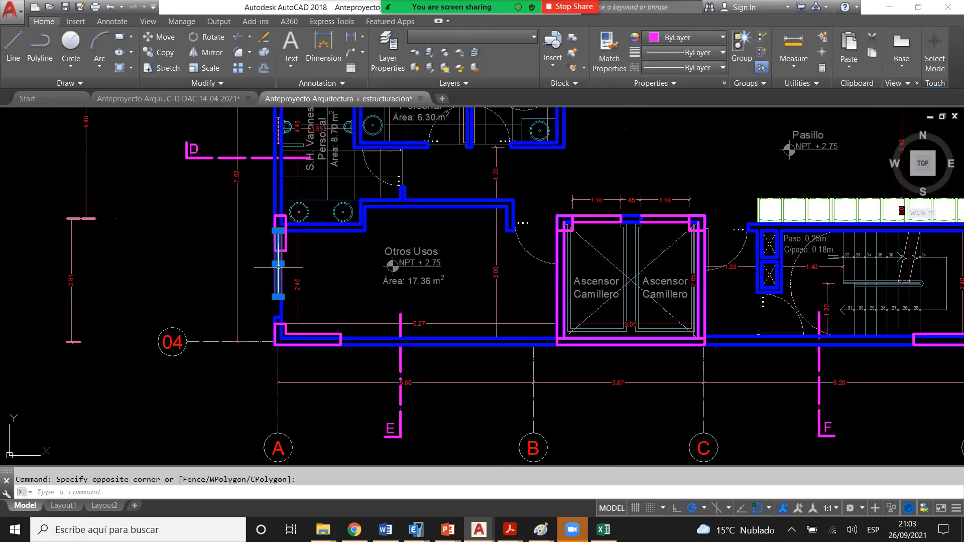
pyautogui.scroll(-3, 278, 267)
pyautogui.scroll(5, 552, 328)
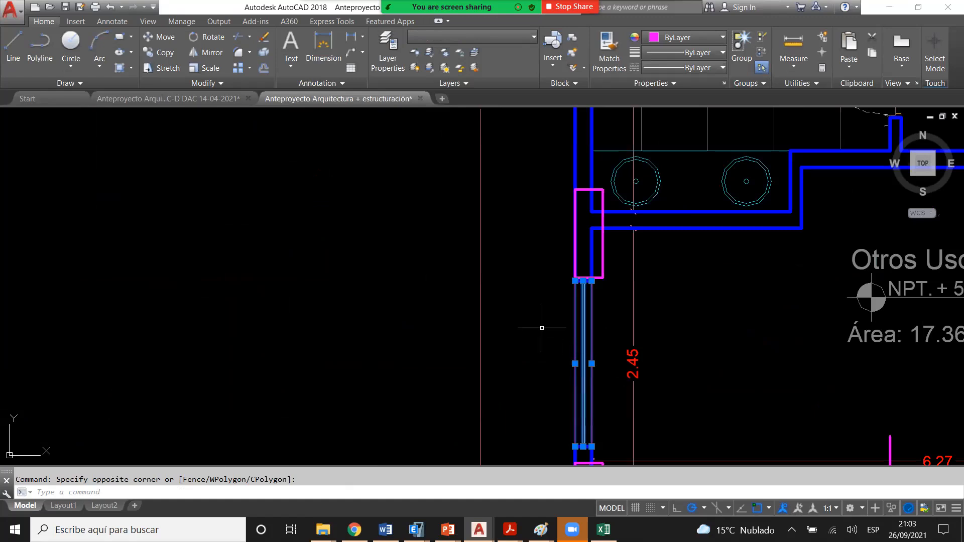
pyautogui.scroll(-2, 542, 328)
pyautogui.scroll(-2, 568, 350)
pyautogui.scroll(4, 552, 331)
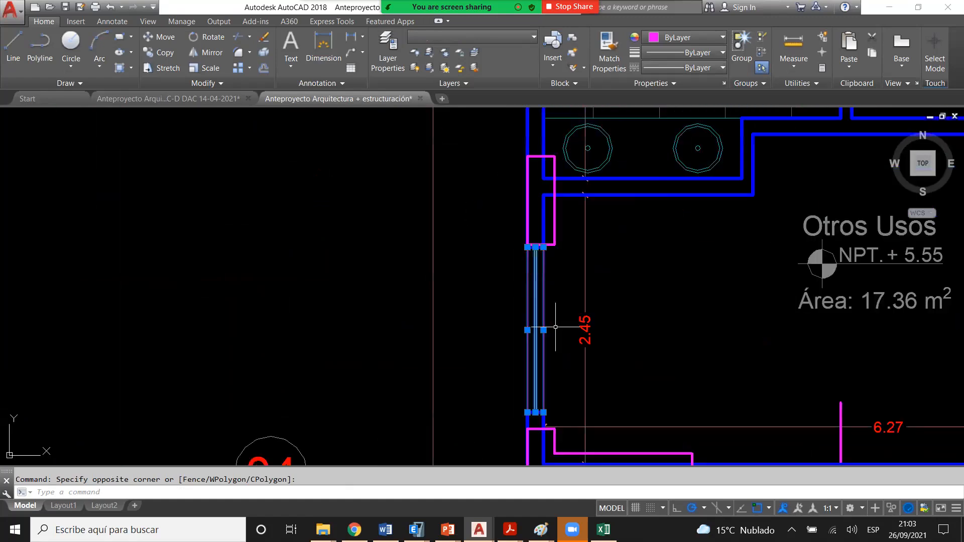
pyautogui.scroll(-2, 539, 322)
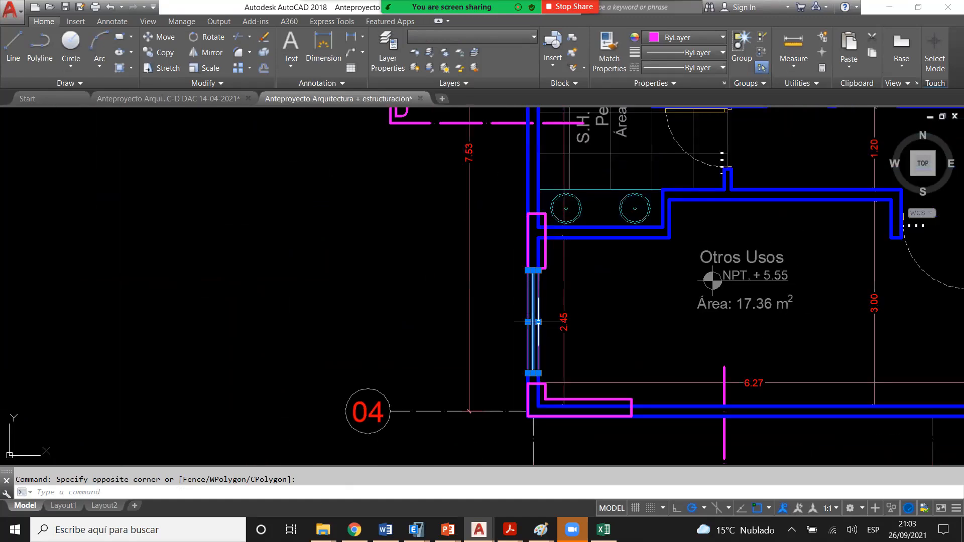
pyautogui.scroll(-7, 538, 322)
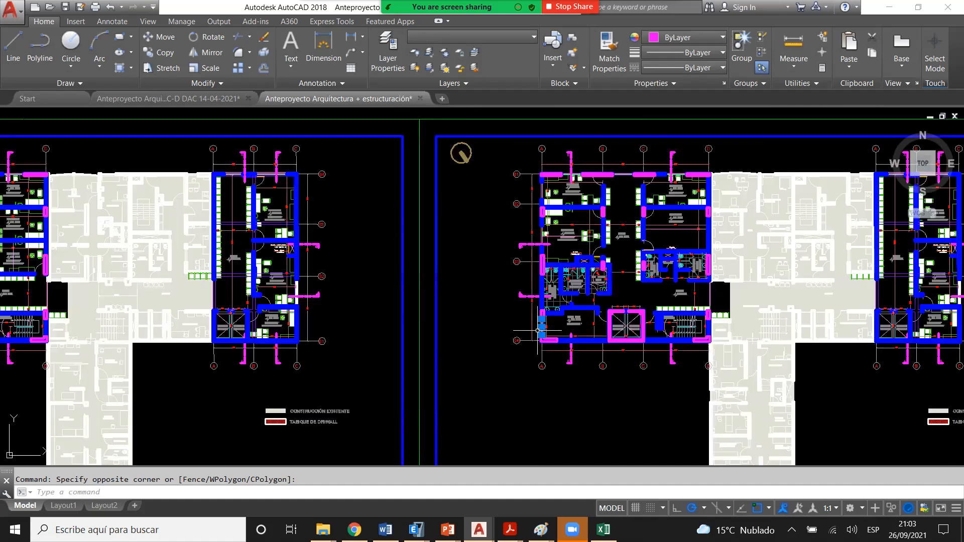
pyautogui.scroll(10, 539, 330)
pyautogui.press('Escape')
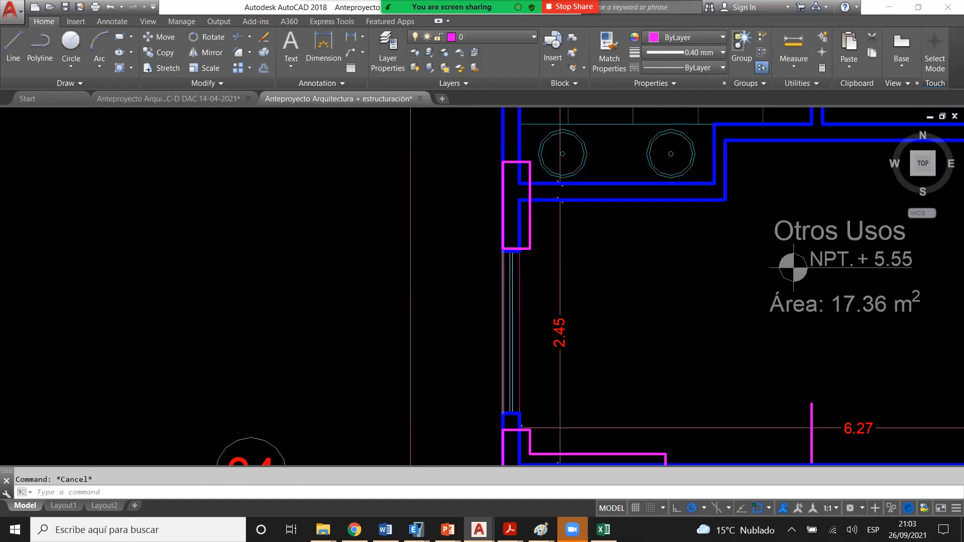
# - Measure the axis A window of the 6to NIVEL dental office with a linear dimension, and erase that dimension
pyautogui.scroll(-2, 498, 262)
pyautogui.scroll(-2, 497, 264)
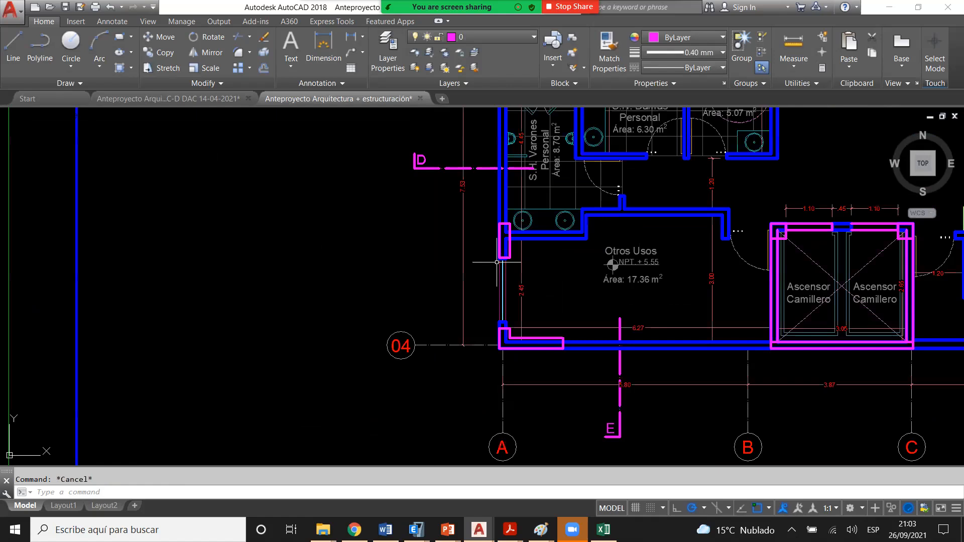
pyautogui.scroll(-10, 497, 262)
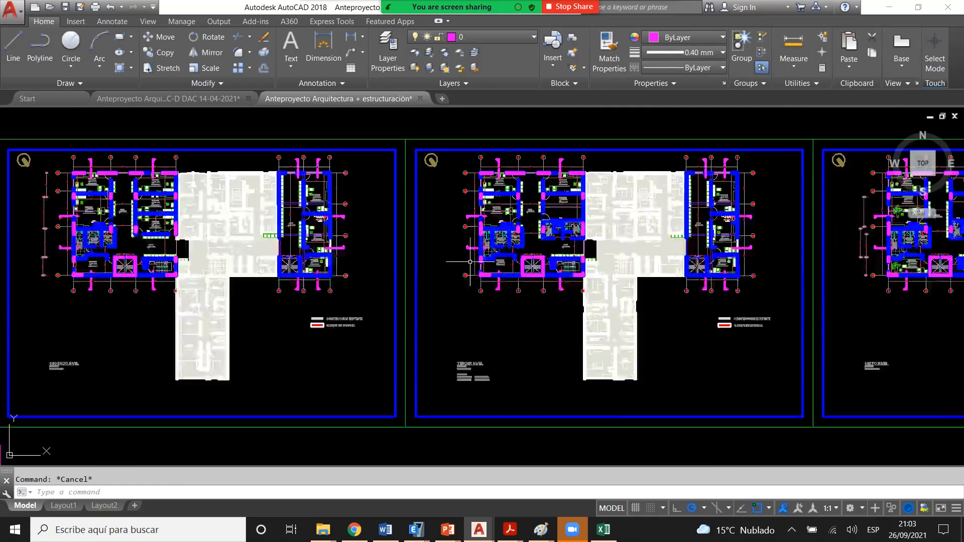
pyautogui.scroll(10, 474, 276)
pyautogui.scroll(-2, 473, 275)
pyautogui.click(462, 275)
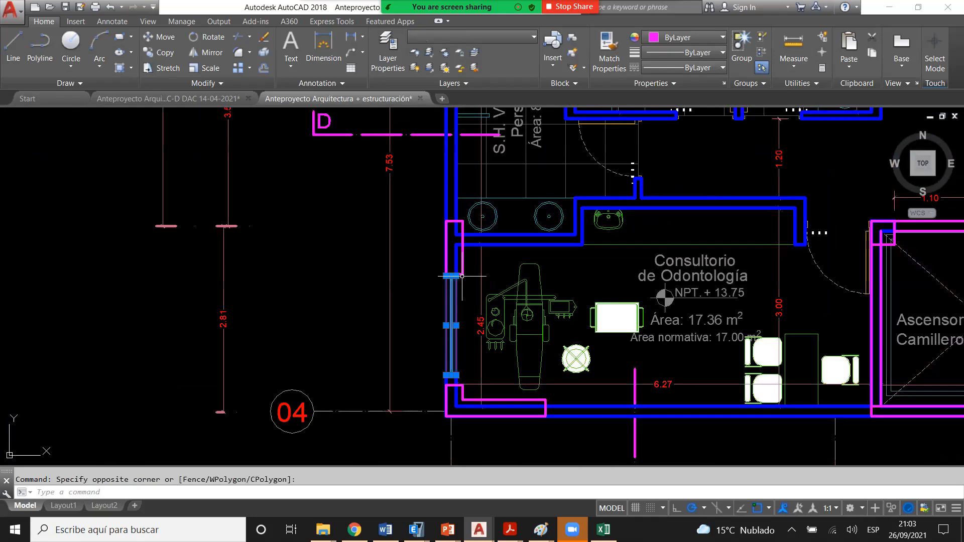
pyautogui.click(351, 37)
pyautogui.scroll(2, 457, 294)
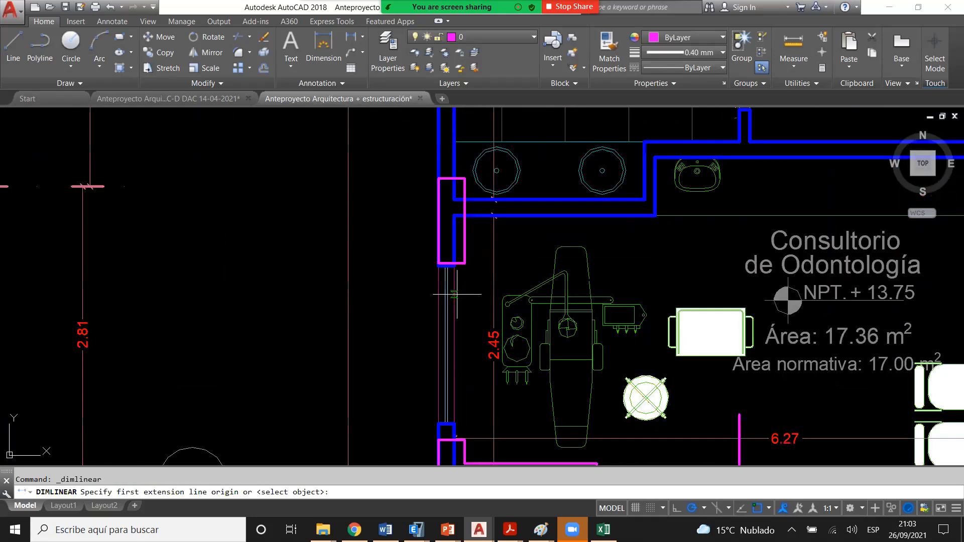
pyautogui.scroll(2, 457, 295)
pyautogui.click(426, 249)
pyautogui.scroll(-2, 425, 249)
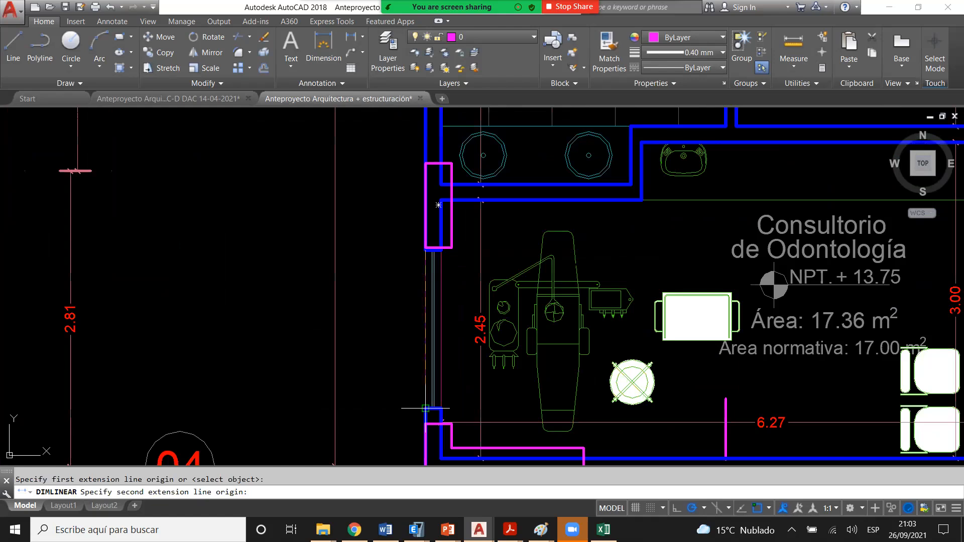
pyautogui.press('Delete')
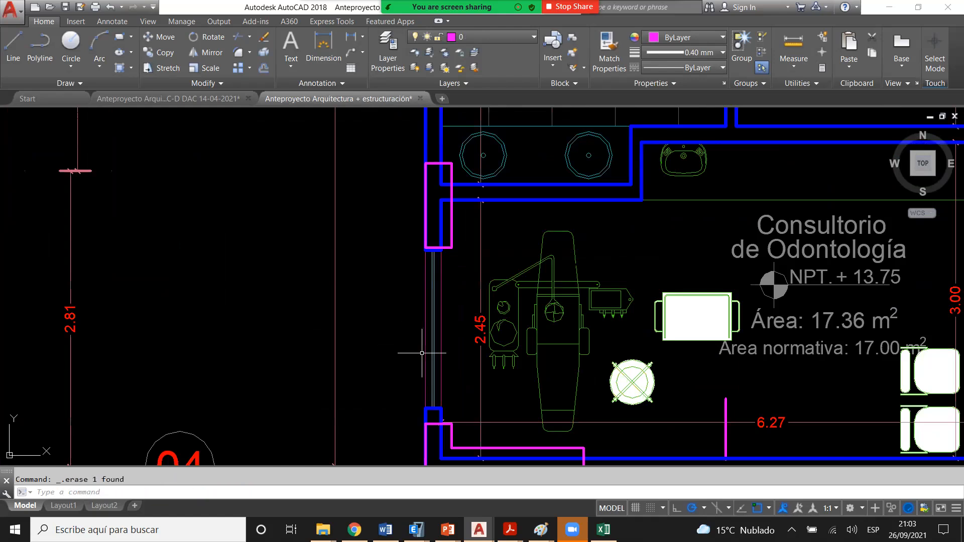
# - Examine how the corner column at axes A and 04 on the 6to NIVEL plan meets the wall stub below the window
pyautogui.scroll(-2, 432, 346)
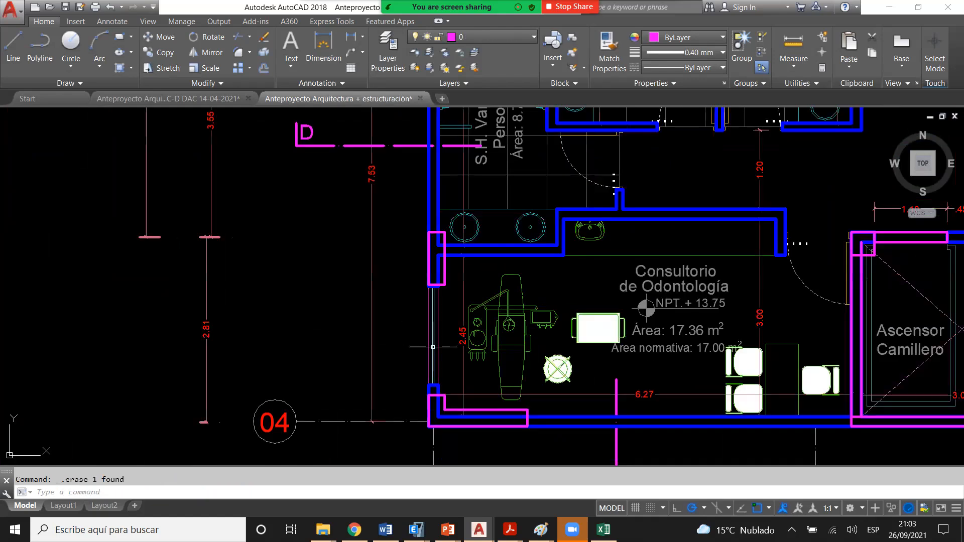
pyautogui.scroll(5, 433, 347)
pyautogui.click(402, 392)
pyautogui.click(402, 392)
pyautogui.click(409, 385)
pyautogui.click(397, 397)
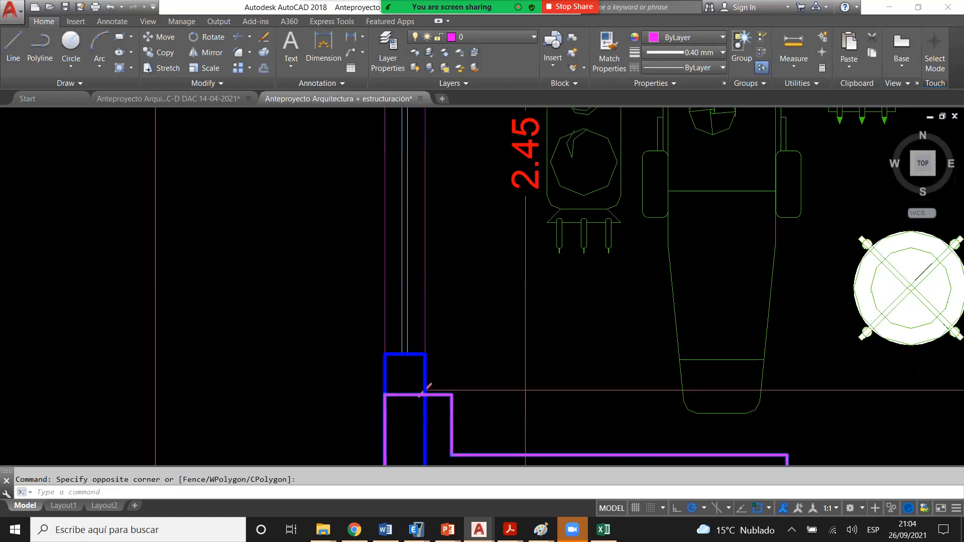
pyautogui.scroll(-2, 534, 351)
pyautogui.scroll(-2, 534, 355)
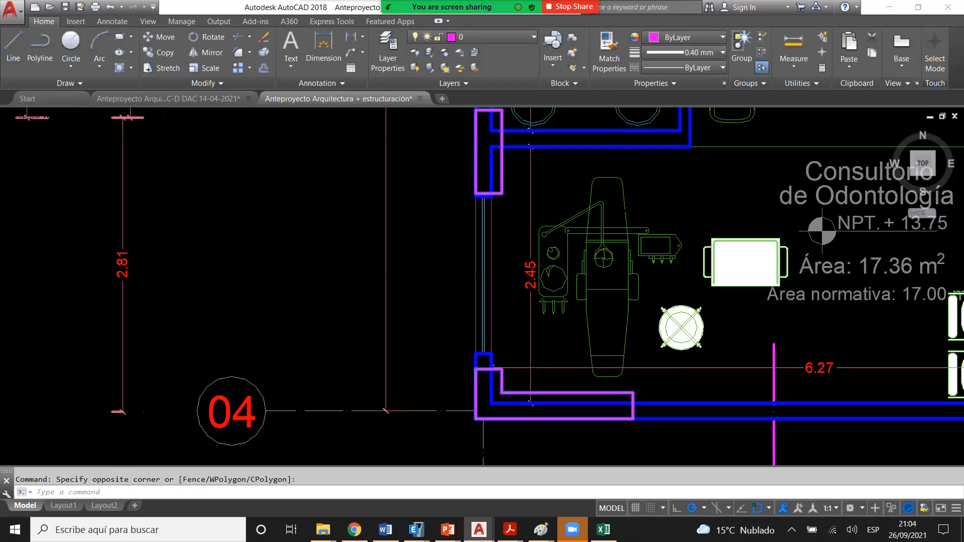
pyautogui.scroll(-10, 535, 356)
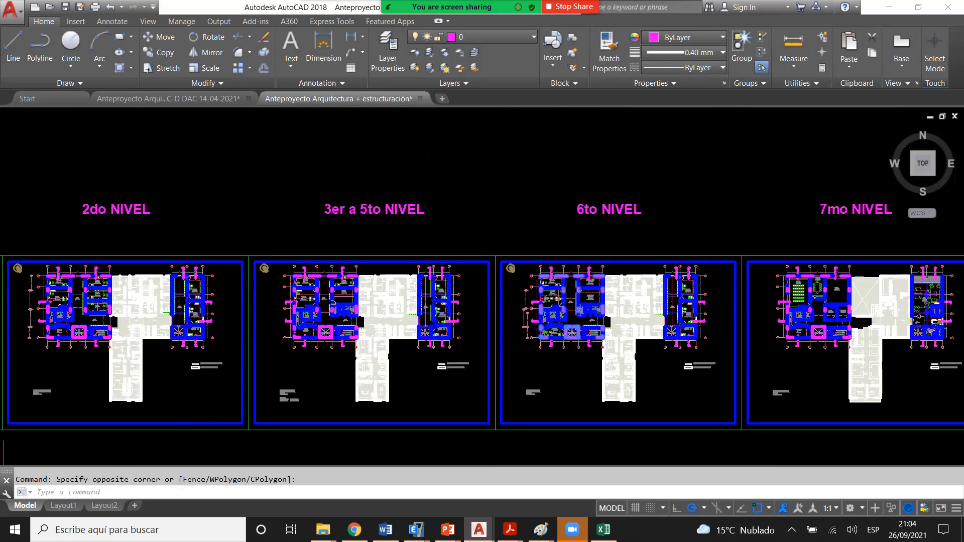
# - Check the axis A window of Box 1 Quiropraxia on the 1er NIVEL plan against the columns at axes 04 and 05
pyautogui.scroll(2, 25, 335)
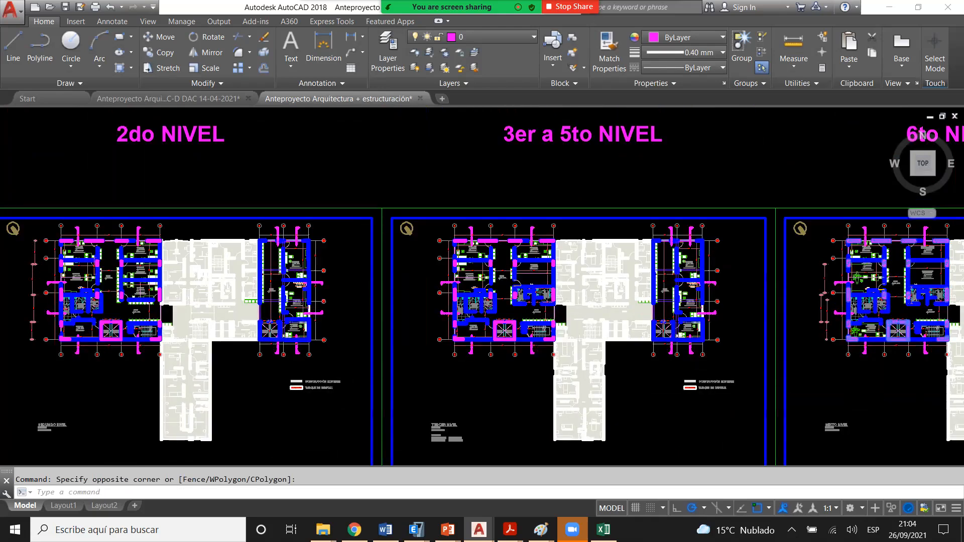
pyautogui.scroll(-2, 899, 216)
pyautogui.scroll(2, 160, 283)
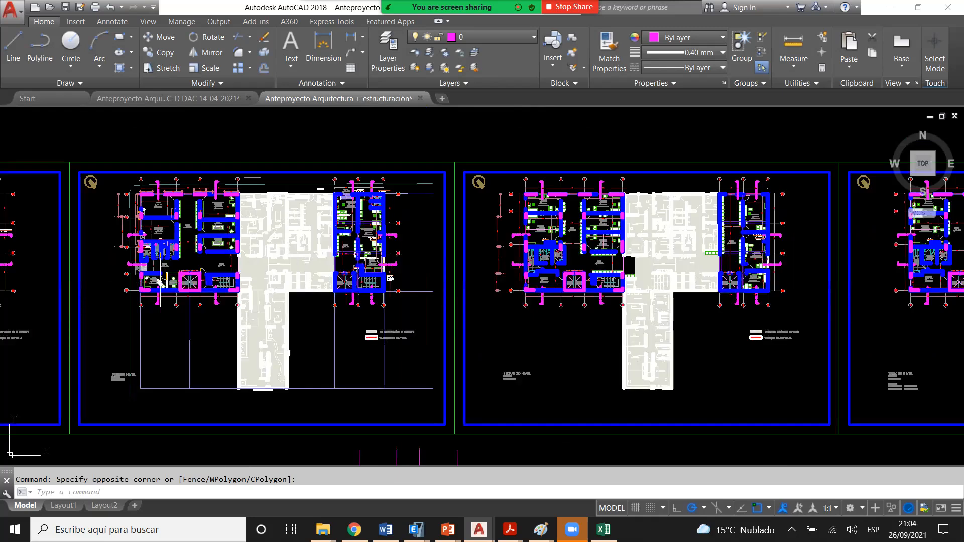
pyautogui.scroll(8, 160, 283)
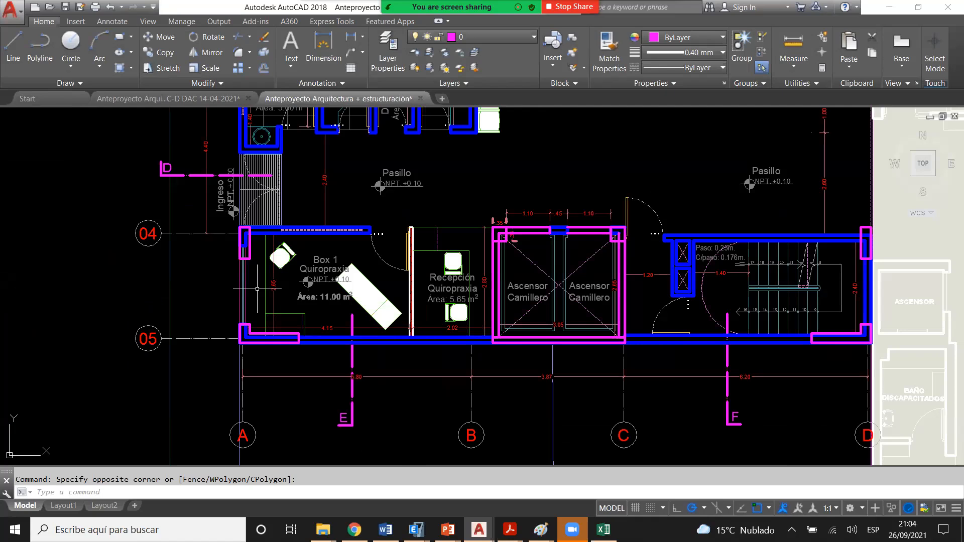
pyautogui.scroll(-2, 257, 289)
pyautogui.scroll(2, 226, 282)
pyautogui.click(345, 305)
pyautogui.click(320, 281)
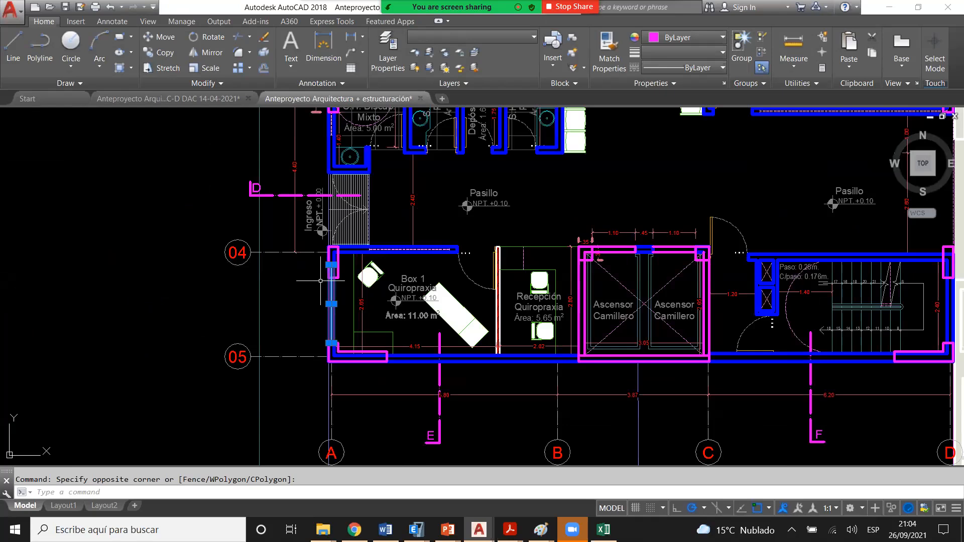
pyautogui.press('Escape')
pyautogui.scroll(-10, 320, 280)
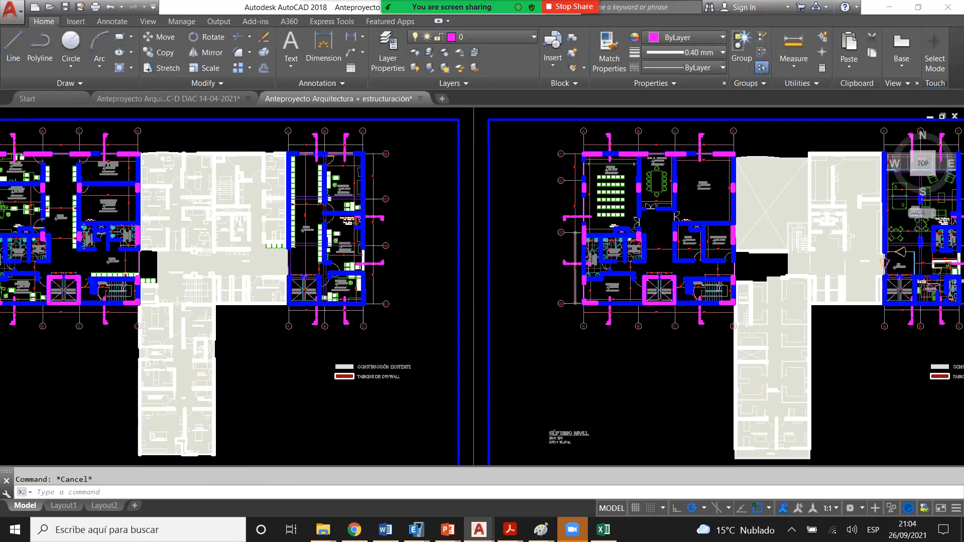
# - Measure the wall stub between the axis A window and the corner column in the 6to NIVEL dental office
pyautogui.scroll(3, 746, 300)
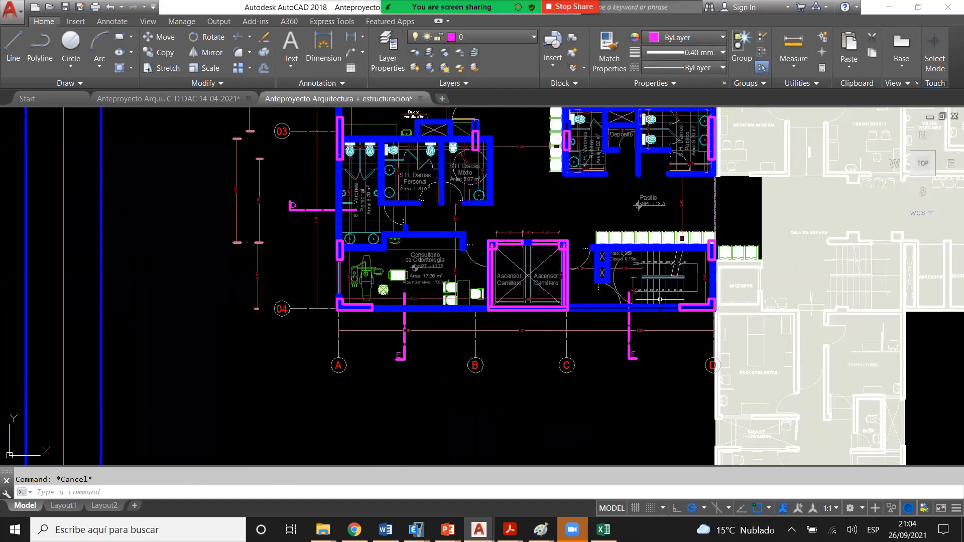
pyautogui.scroll(8, 339, 304)
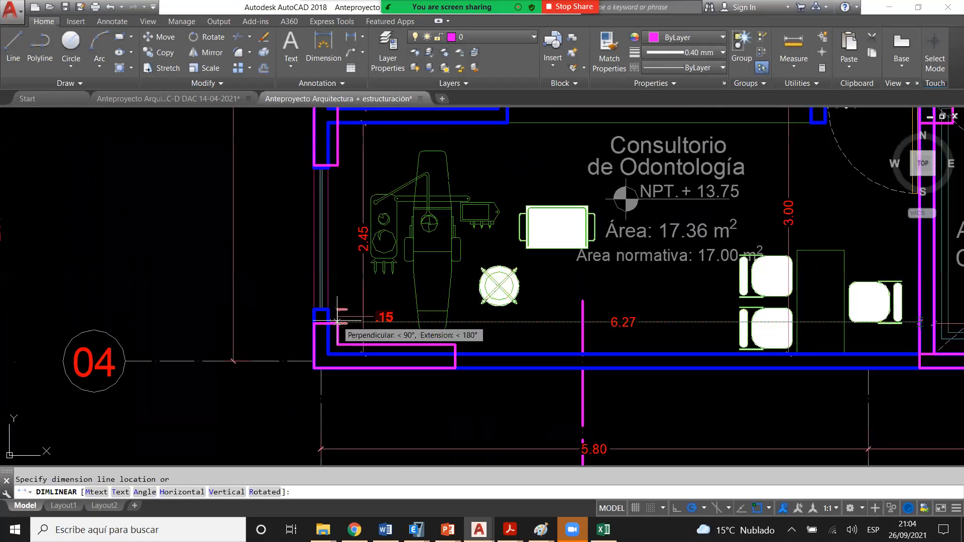
pyautogui.press('Escape')
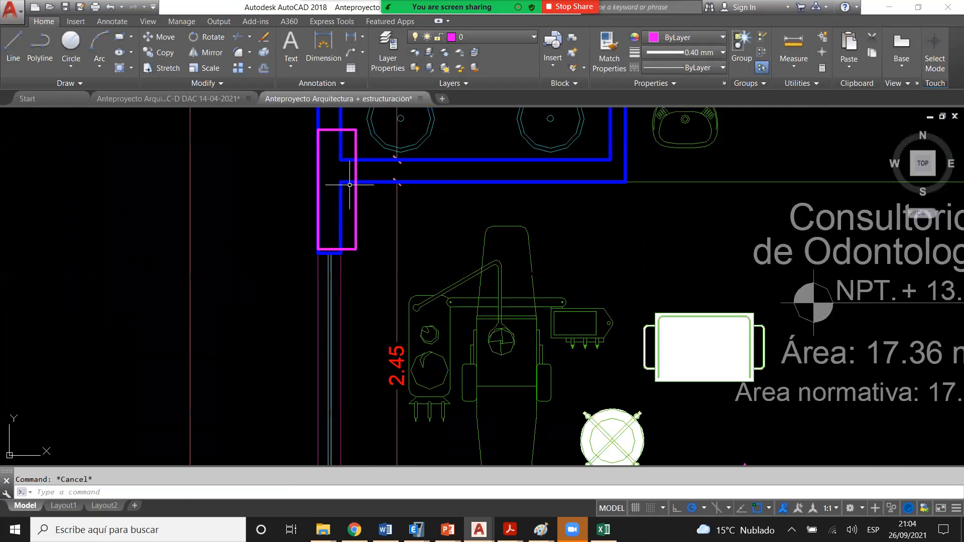
# - Examine how the axis A column meets the bathroom wall and the dental office window on the 6to NIVEL plan
pyautogui.moveTo(349, 185); pyautogui.dragTo(331, 212, button='middle')
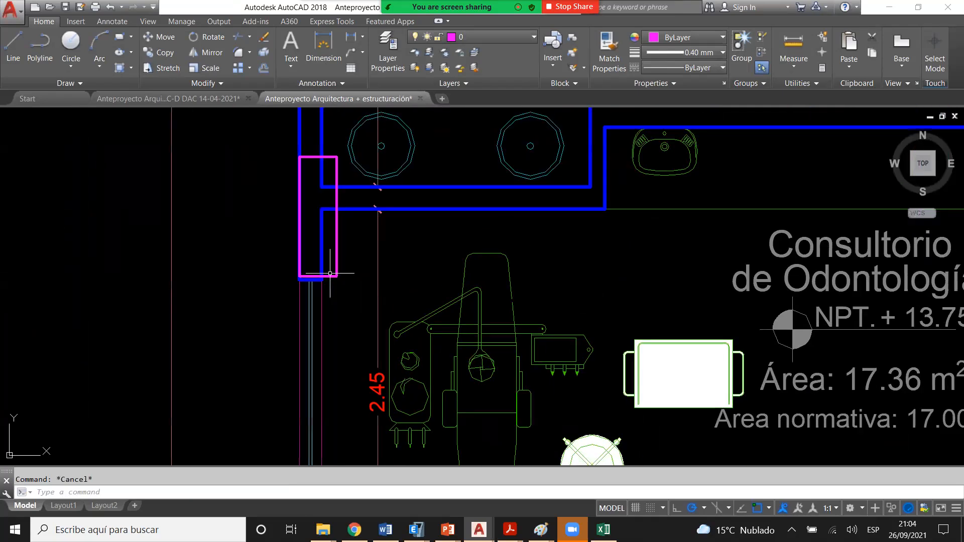
pyautogui.scroll(-5, 330, 273)
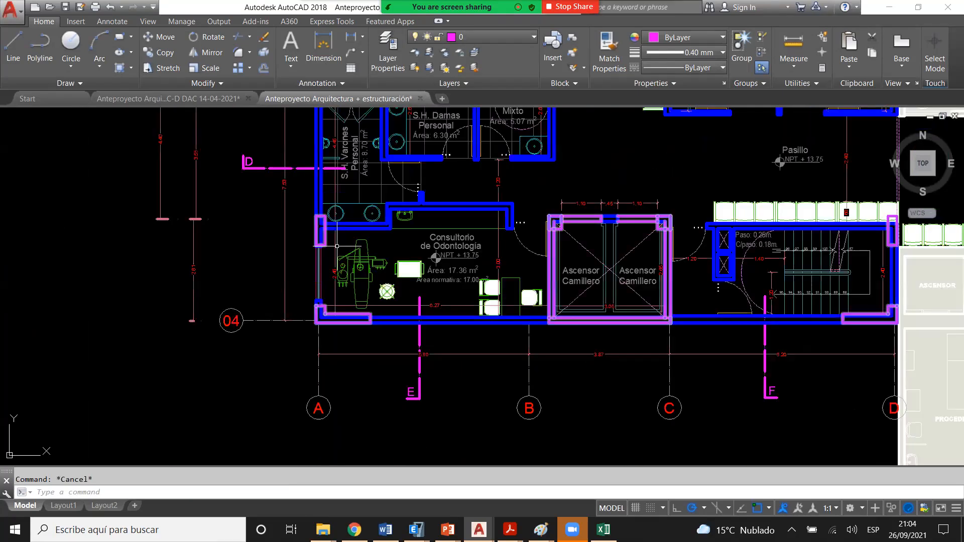
pyautogui.scroll(6, 348, 247)
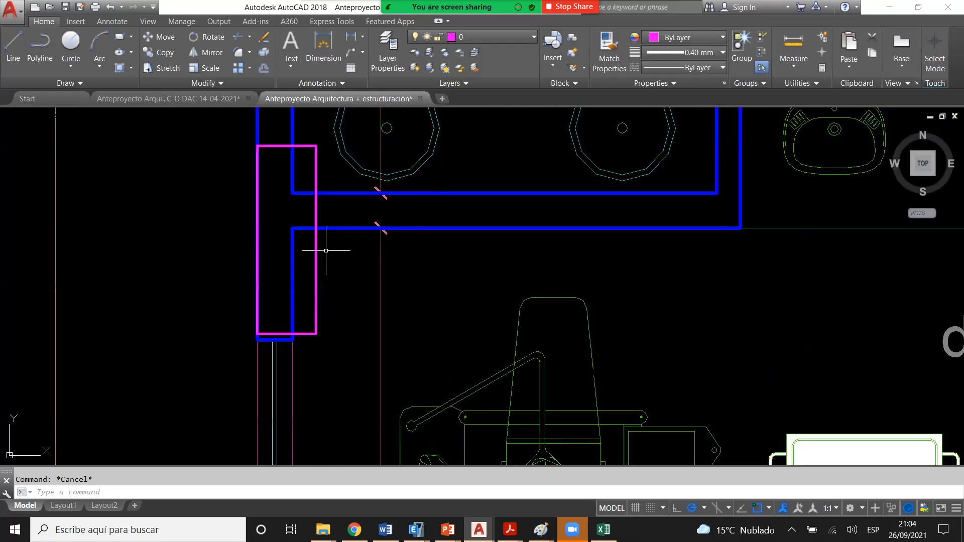
pyautogui.scroll(-5, 326, 250)
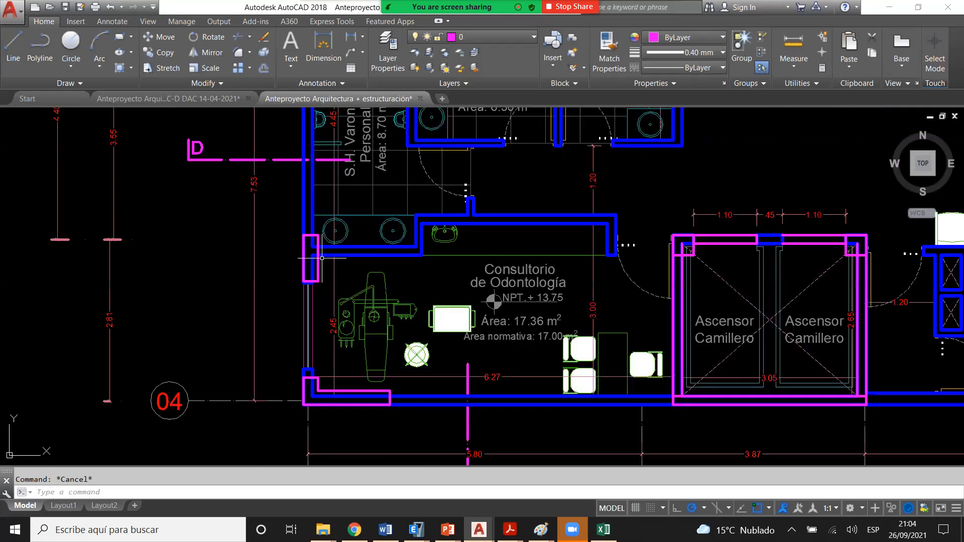
pyautogui.scroll(-4, 322, 258)
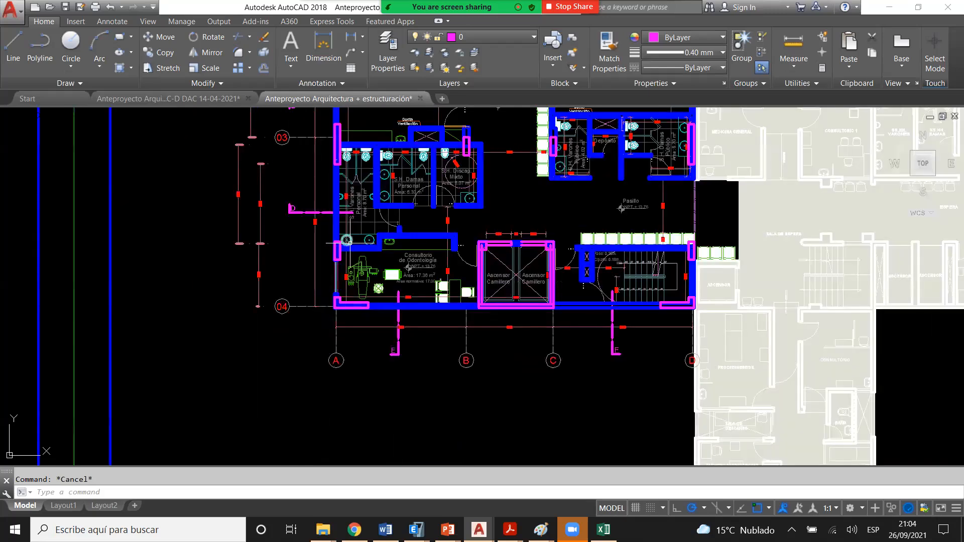
pyautogui.scroll(-6, 347, 240)
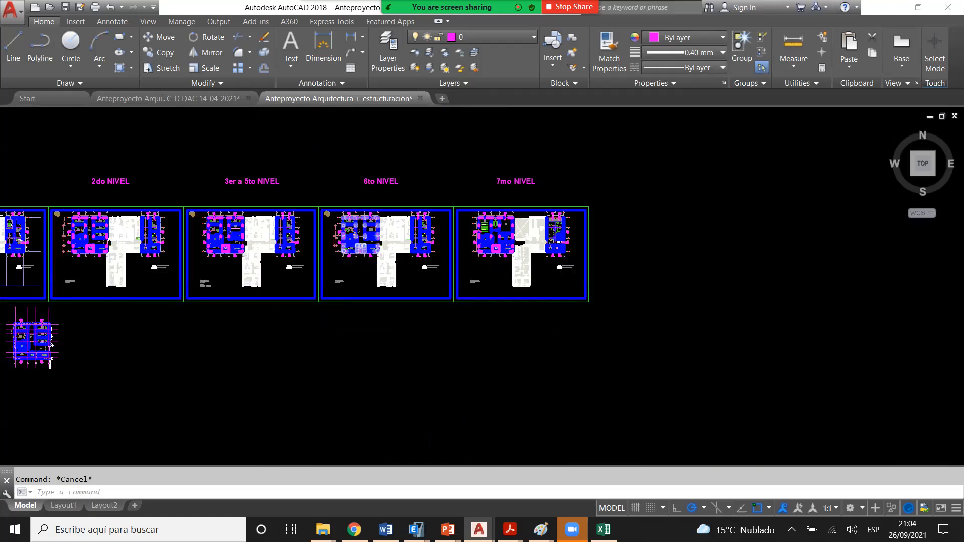
pyautogui.scroll(2, 352, 240)
pyautogui.scroll(8, 346, 236)
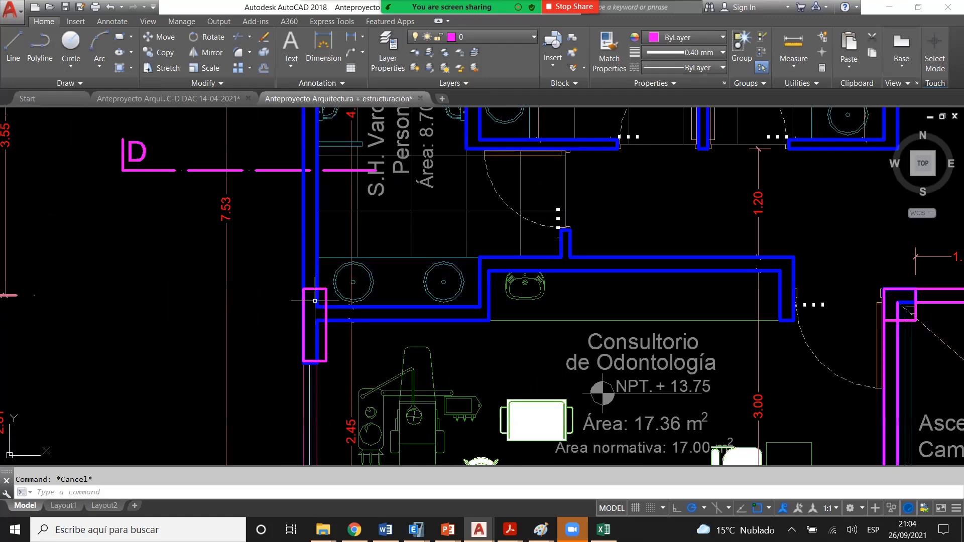
pyautogui.scroll(-2, 329, 291)
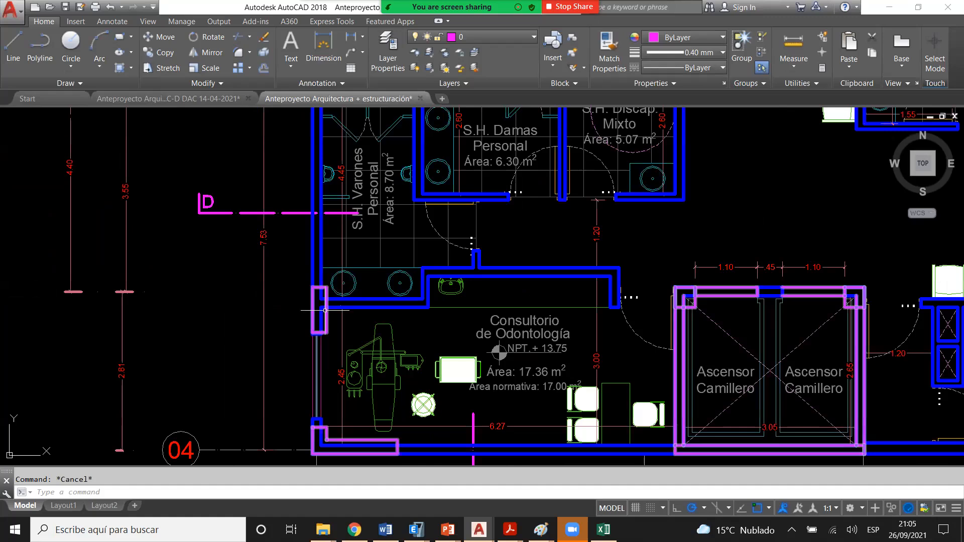
pyautogui.scroll(-5, 325, 310)
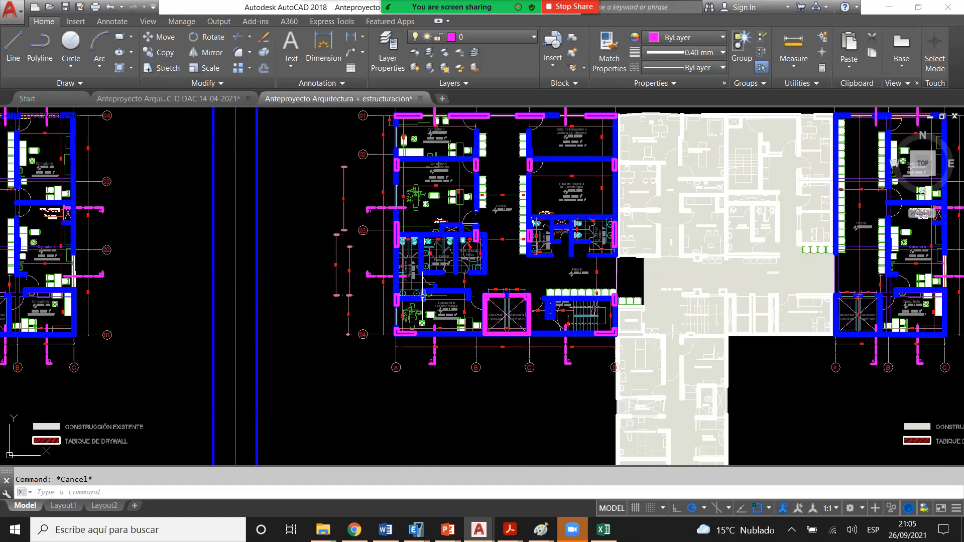
# - Compare the axis A columns and window of Box 1 Quiropraxia with those of the Otros Usos room at NPT. + 5.55
pyautogui.scroll(6, 422, 296)
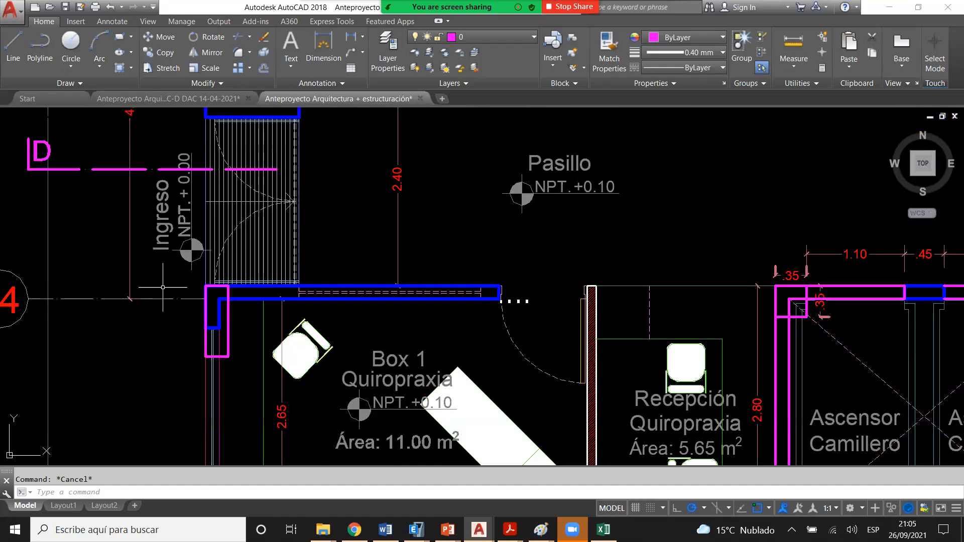
pyautogui.scroll(-2, 231, 301)
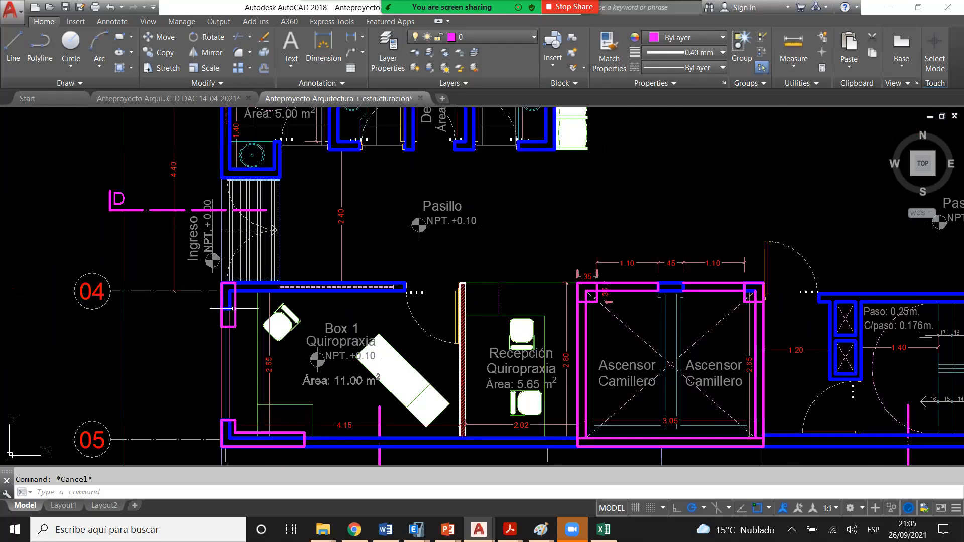
pyautogui.scroll(-7, 234, 308)
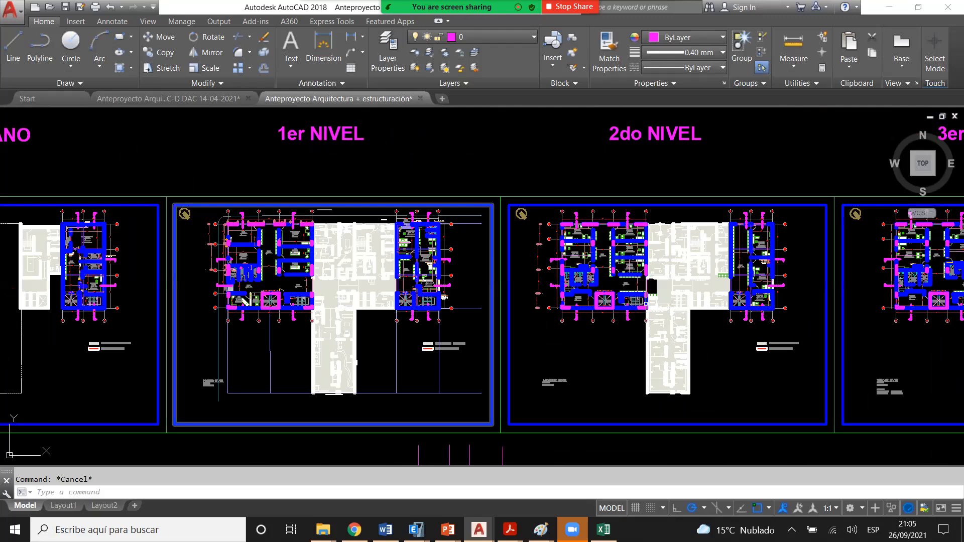
pyautogui.scroll(7, 571, 298)
pyautogui.scroll(-1, 343, 224)
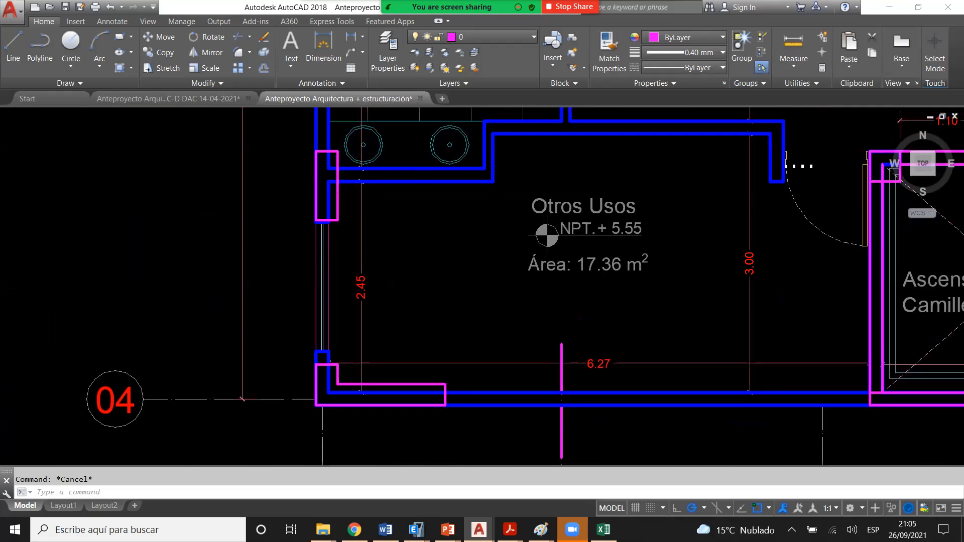
pyautogui.scroll(-1, 320, 238)
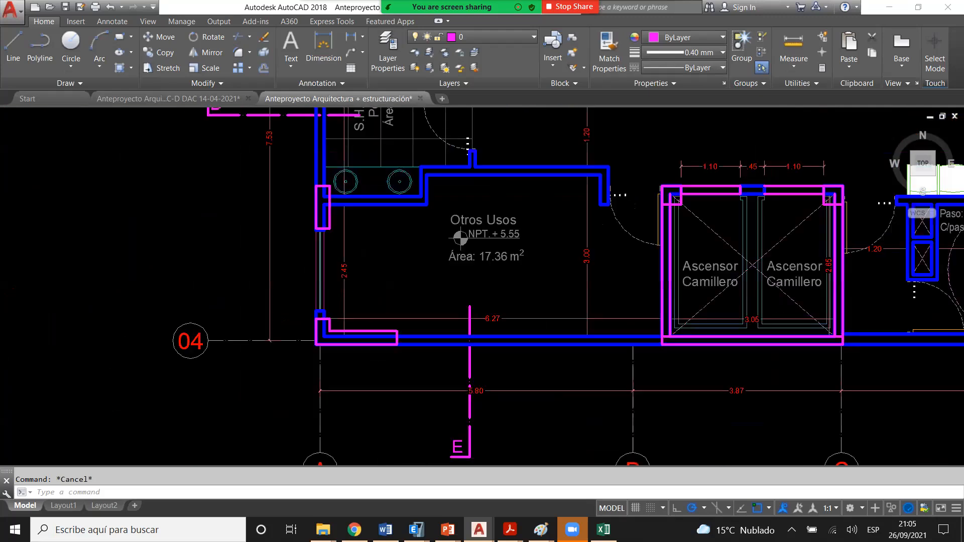
# - Dimension the gap between the upper axis A column and the window edge in the Otros Usos room
pyautogui.click(339, 47)
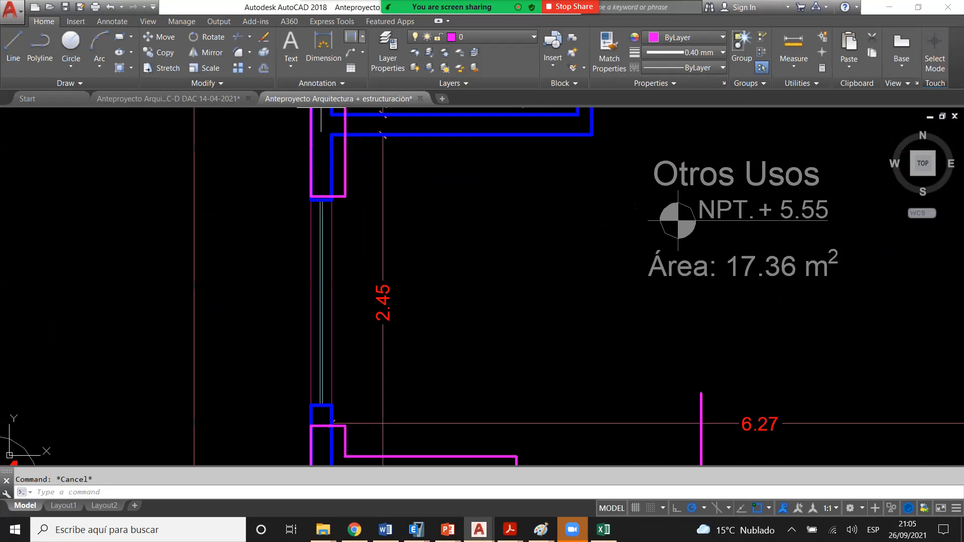
pyautogui.scroll(4, 345, 195)
pyautogui.click(345, 197)
pyautogui.click(346, 200)
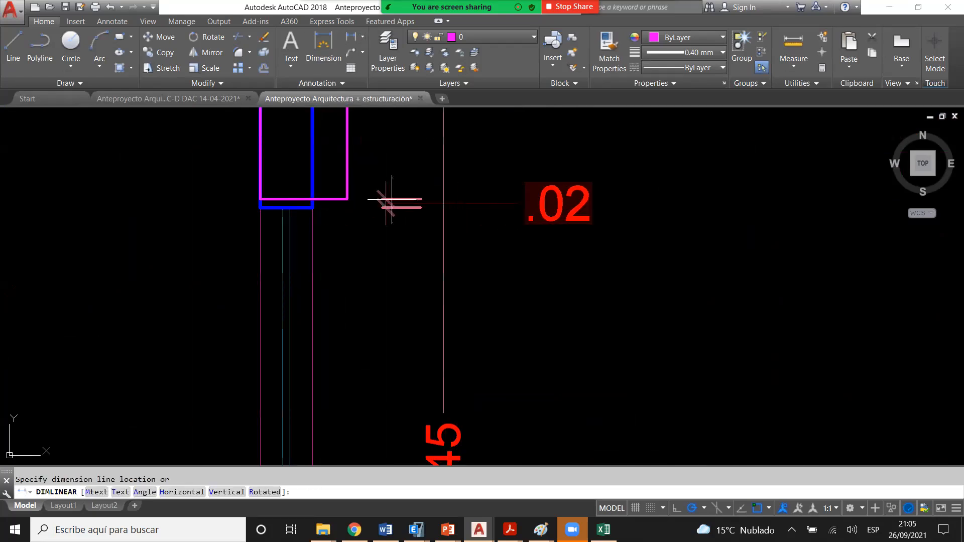
pyautogui.scroll(-2, 396, 203)
pyautogui.click(387, 202)
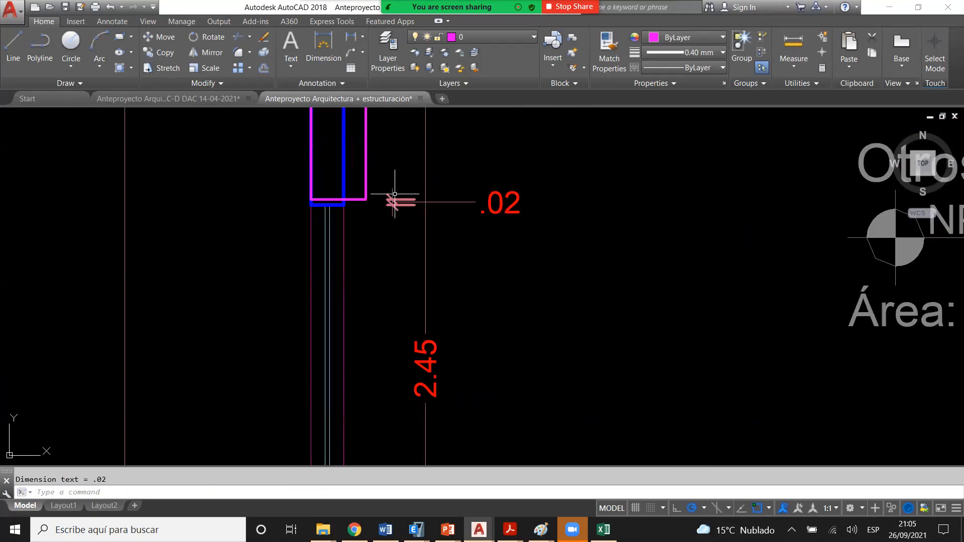
# - Dimension the projecting short leg of the corner column at axes A and 04, placing the dimension outside the wall
pyautogui.scroll(-2, 397, 200)
pyautogui.scroll(-1, 395, 193)
pyautogui.scroll(5, 389, 346)
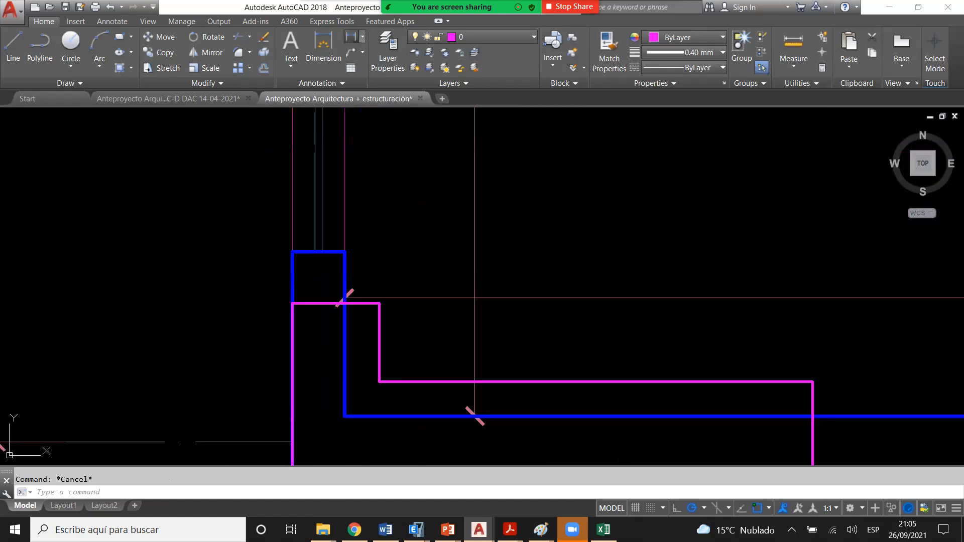
pyautogui.press('Return')
pyautogui.click(379, 382)
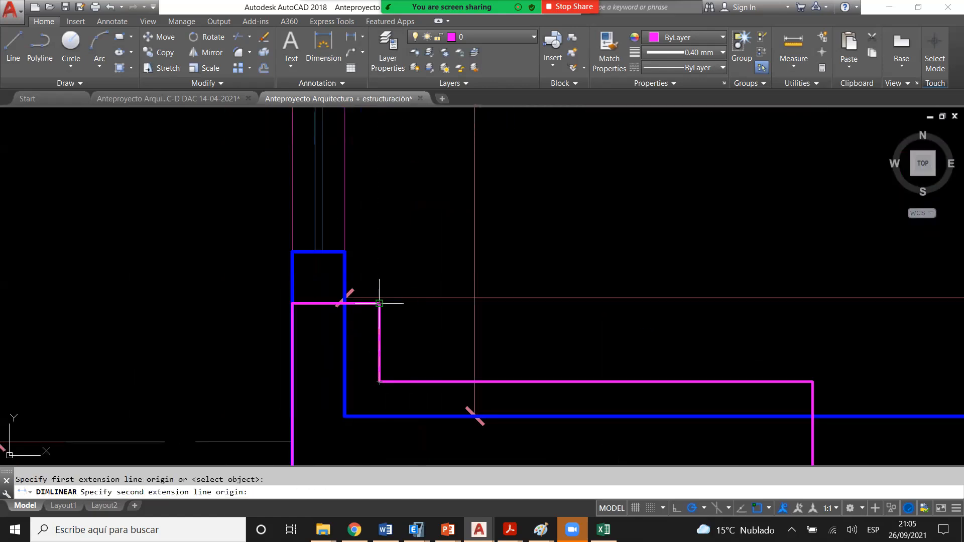
pyautogui.click(379, 302)
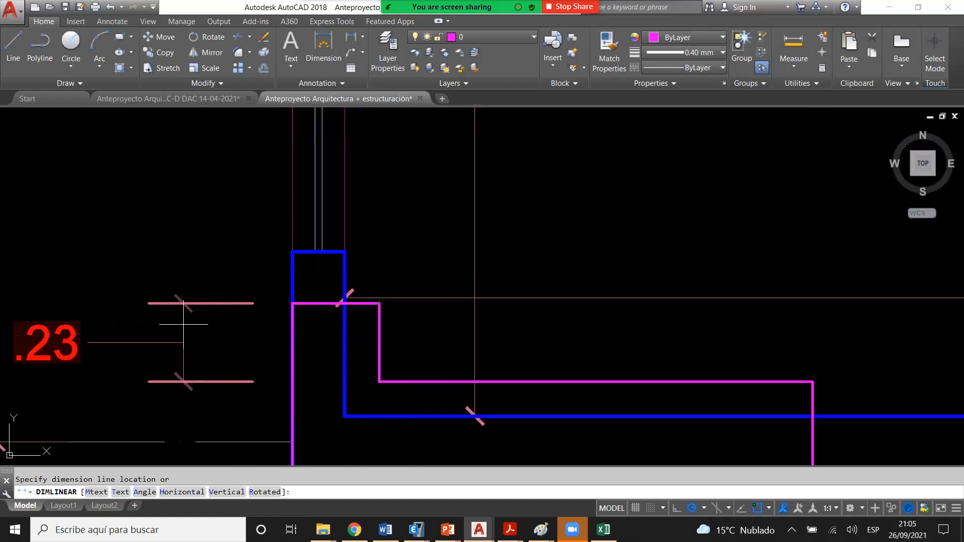
pyautogui.click(183, 314)
pyautogui.scroll(-4, 360, 317)
pyautogui.press('Escape')
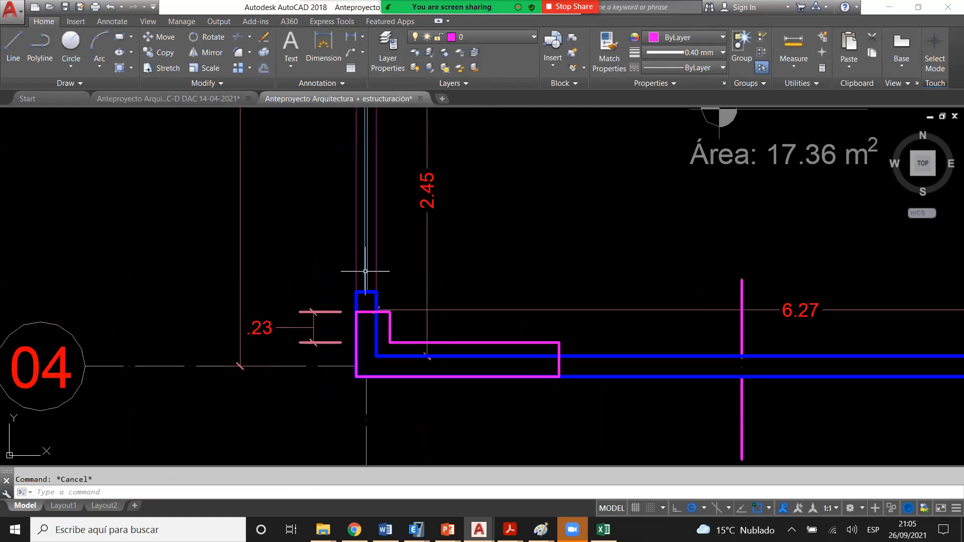
# - Check the corner column against the Otros Usos window and open the ESTRUCTURACIÓN block definition for editing
pyautogui.scroll(-3, 365, 271)
pyautogui.scroll(4, 527, 279)
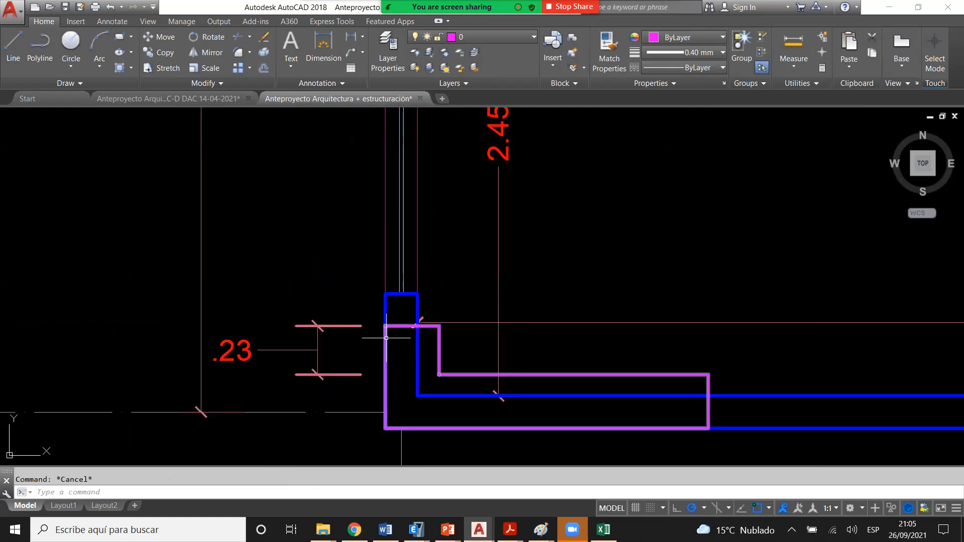
pyautogui.scroll(-1, 391, 333)
pyautogui.scroll(-3, 391, 333)
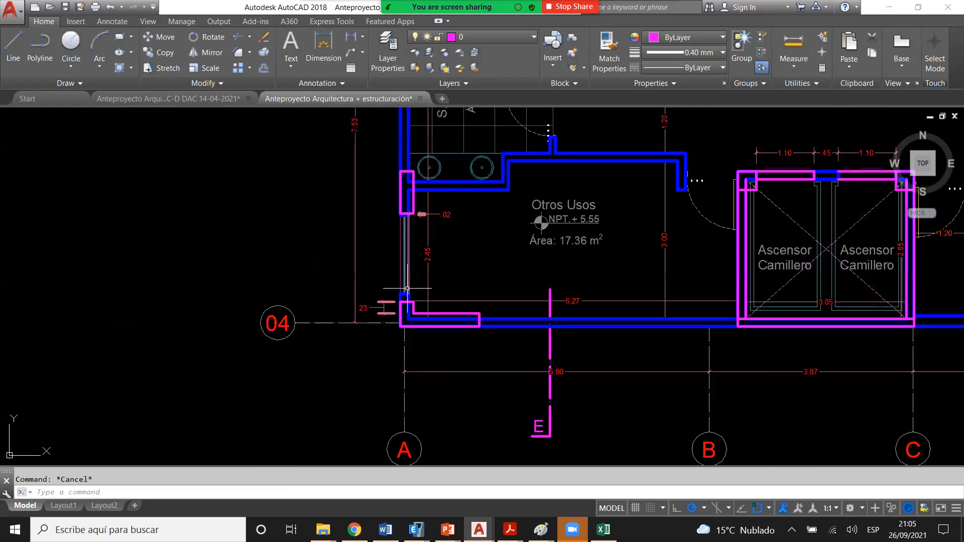
pyautogui.scroll(3, 409, 246)
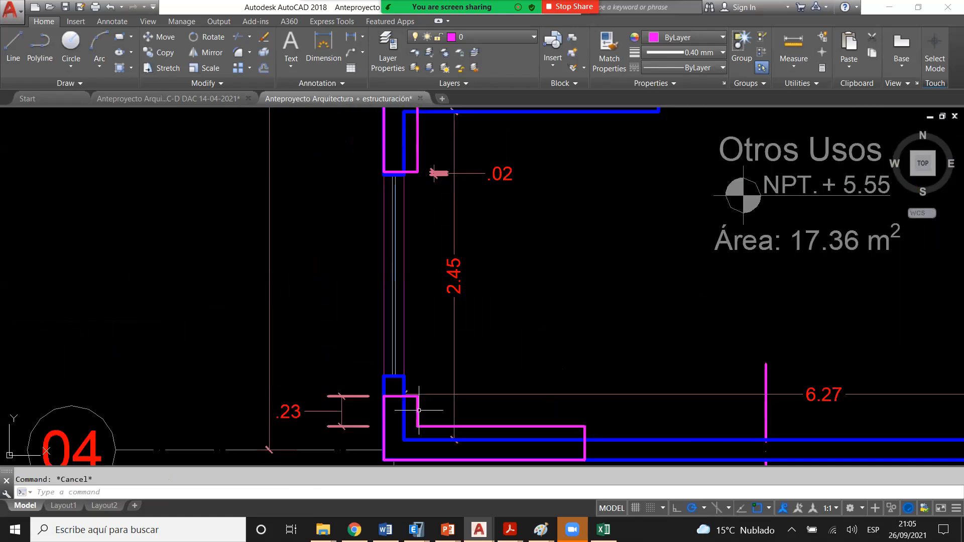
pyautogui.doubleClick(429, 369)
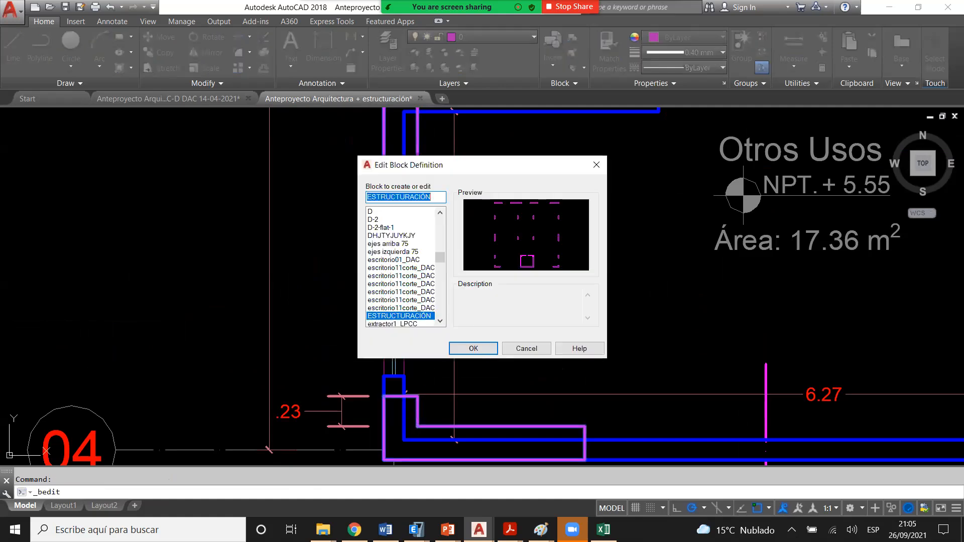
pyautogui.click(473, 348)
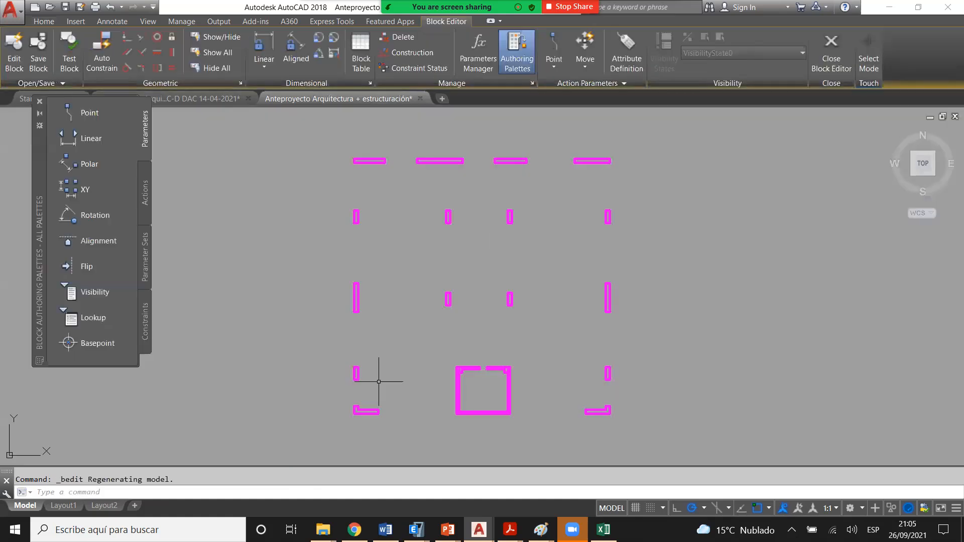
# - Stretch the end edge of the axis A corner column's short leg upward by .17
pyautogui.scroll(12, 357, 367)
pyautogui.click(356, 368)
pyautogui.click(321, 402)
pyautogui.click(323, 388)
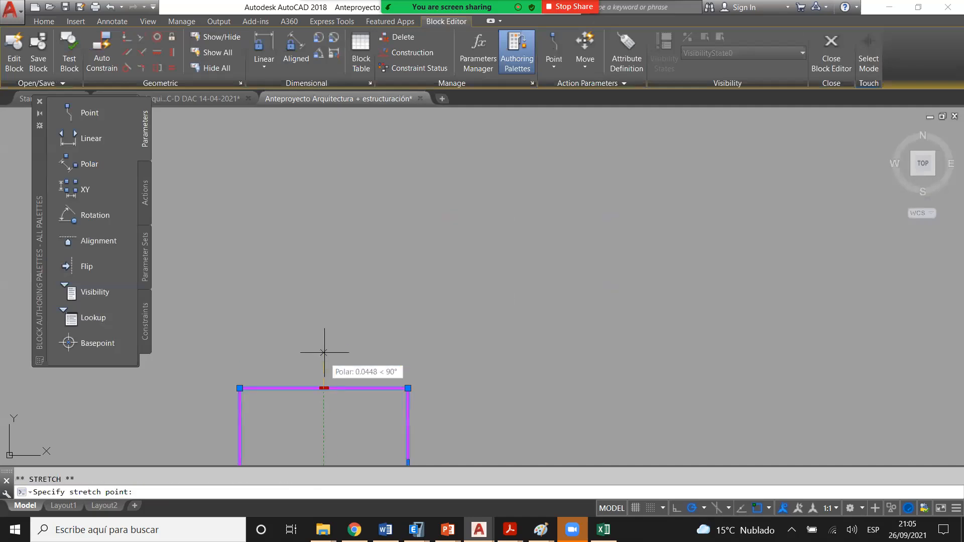
pyautogui.write('.17')
pyautogui.press('Return')
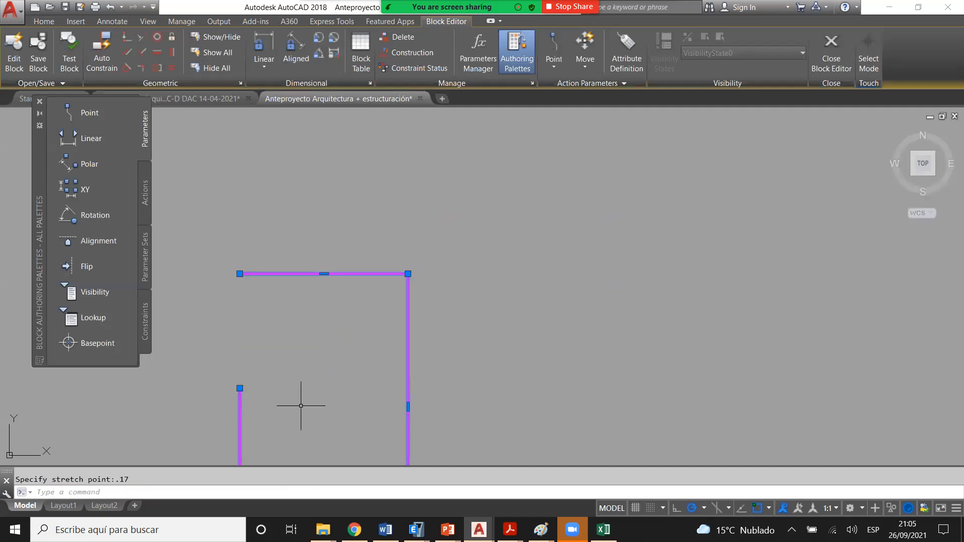
# - Align the corner column's loose outer vertex with the stretched edge and save the changes to the ESTRUCTURACIÓN block
pyautogui.click(239, 388)
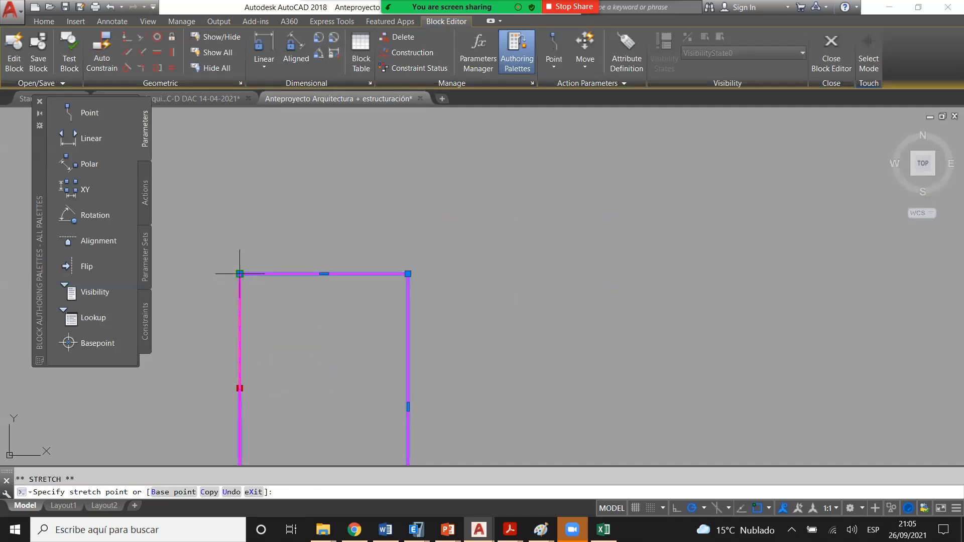
pyautogui.press('Escape')
pyautogui.press('Escape')
pyautogui.click(833, 47)
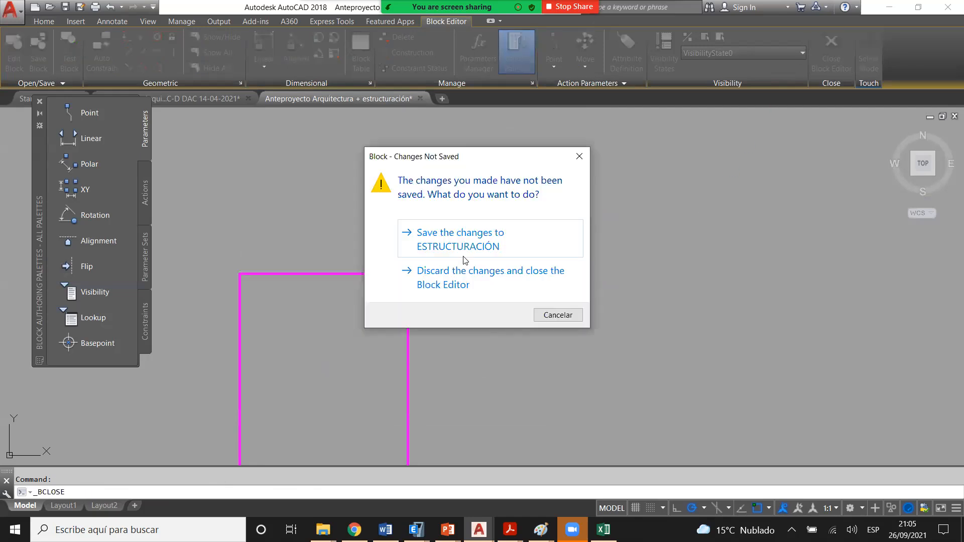
pyautogui.click(444, 280)
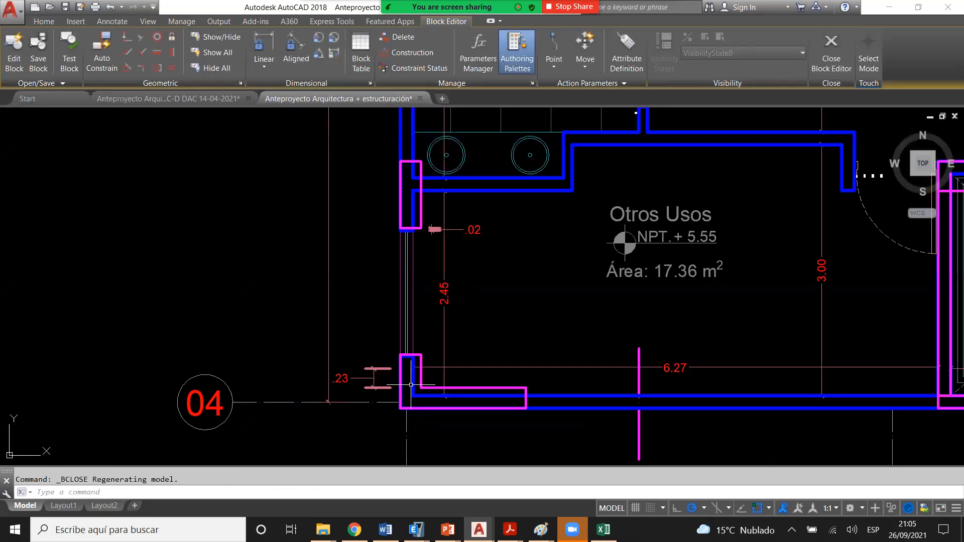
# - Examine how the axis A window above axis 04 meets the columns in the Otros Usos and Esterilización rooms
pyautogui.scroll(2, 416, 273)
pyautogui.click(415, 287)
pyautogui.click(392, 292)
pyautogui.scroll(2, 392, 292)
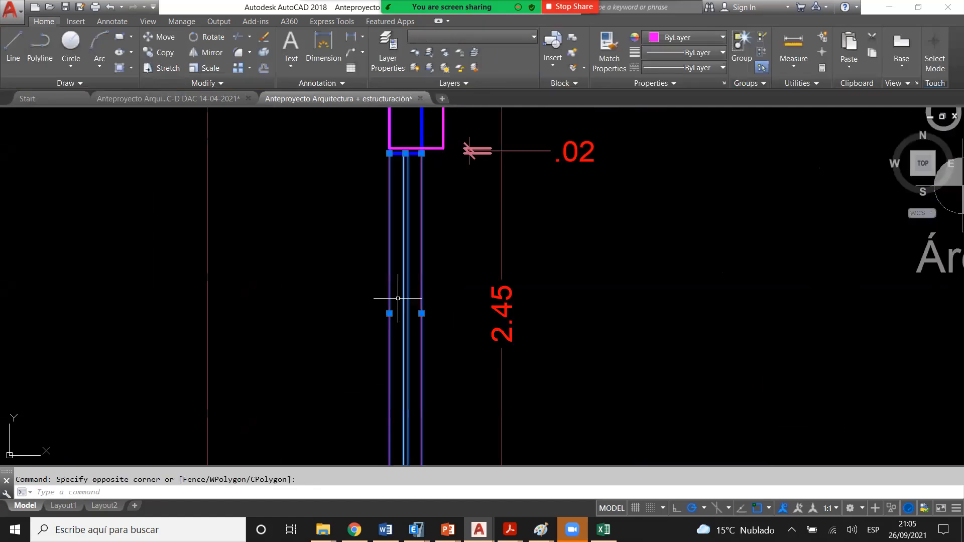
pyautogui.scroll(-2, 404, 277)
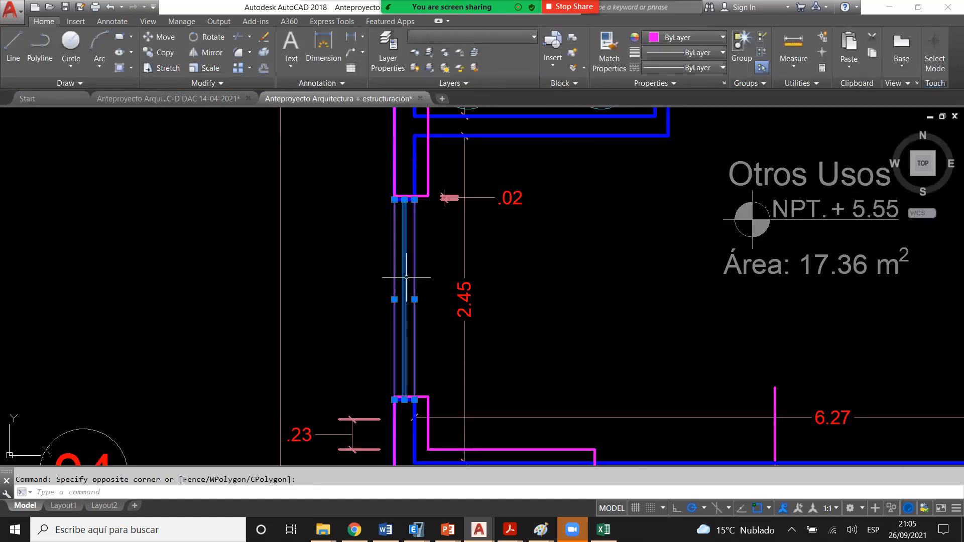
pyautogui.scroll(-4, 406, 277)
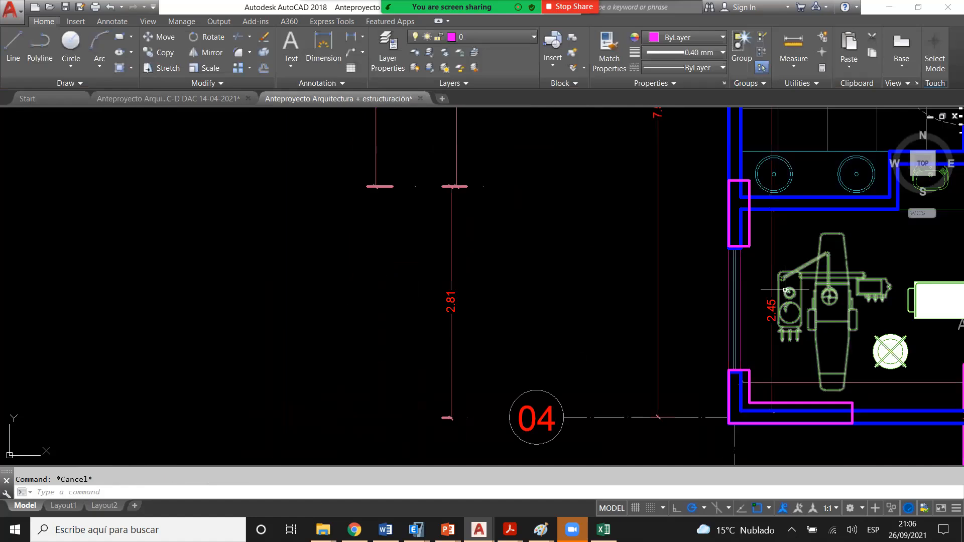
pyautogui.scroll(7, 735, 372)
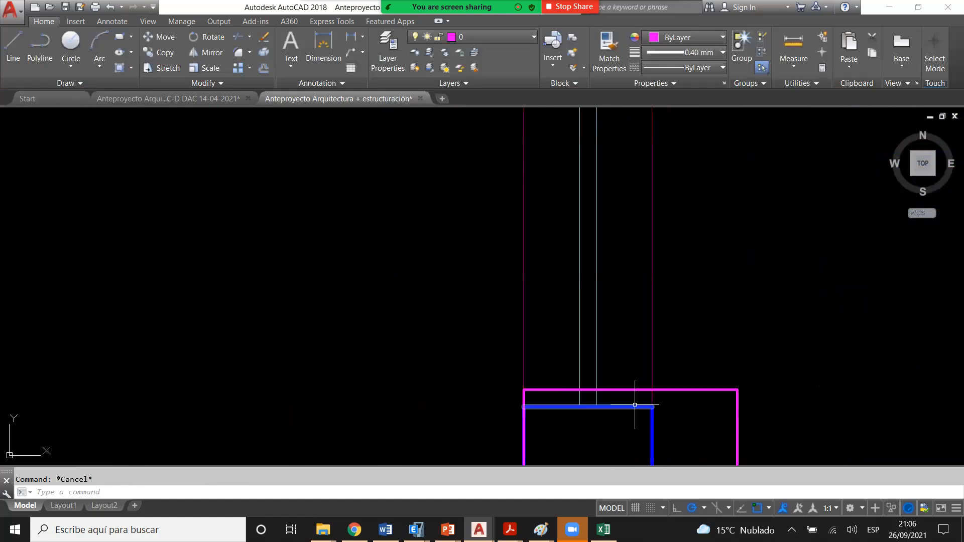
pyautogui.scroll(-2, 603, 389)
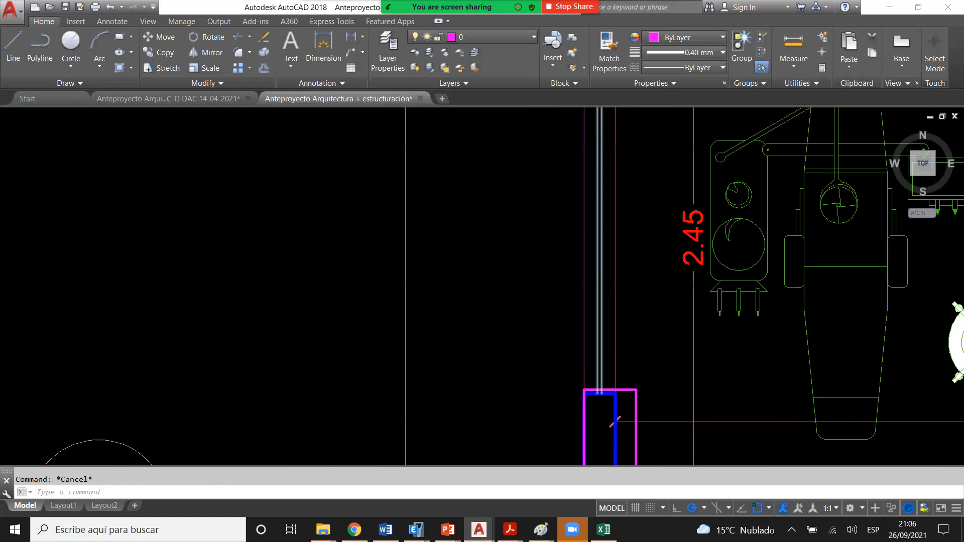
pyautogui.scroll(-2, 598, 371)
pyautogui.scroll(-5, 605, 189)
pyautogui.scroll(5, 596, 303)
pyautogui.scroll(-1, 621, 276)
pyautogui.scroll(-2, 568, 252)
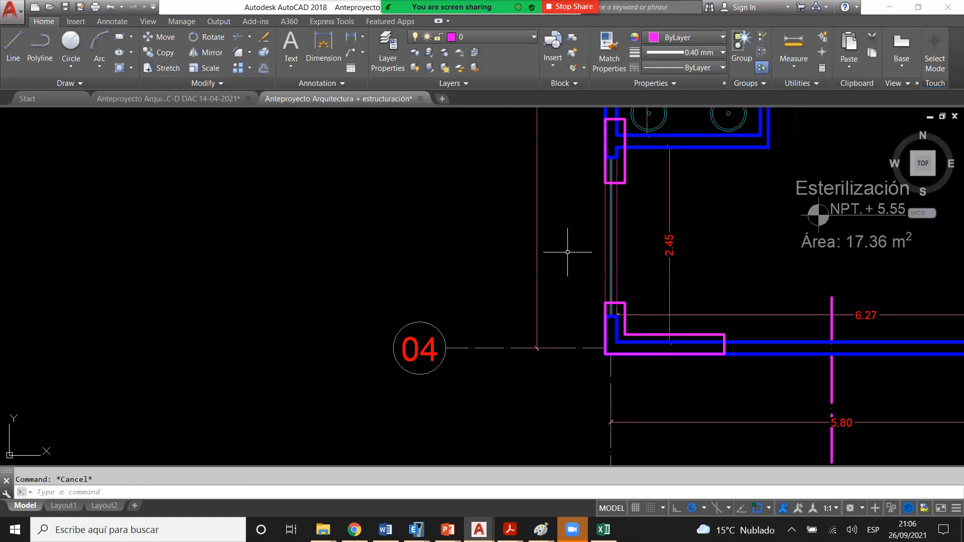
pyautogui.scroll(-2, 567, 252)
pyautogui.scroll(2, 490, 265)
pyautogui.scroll(-8, 383, 269)
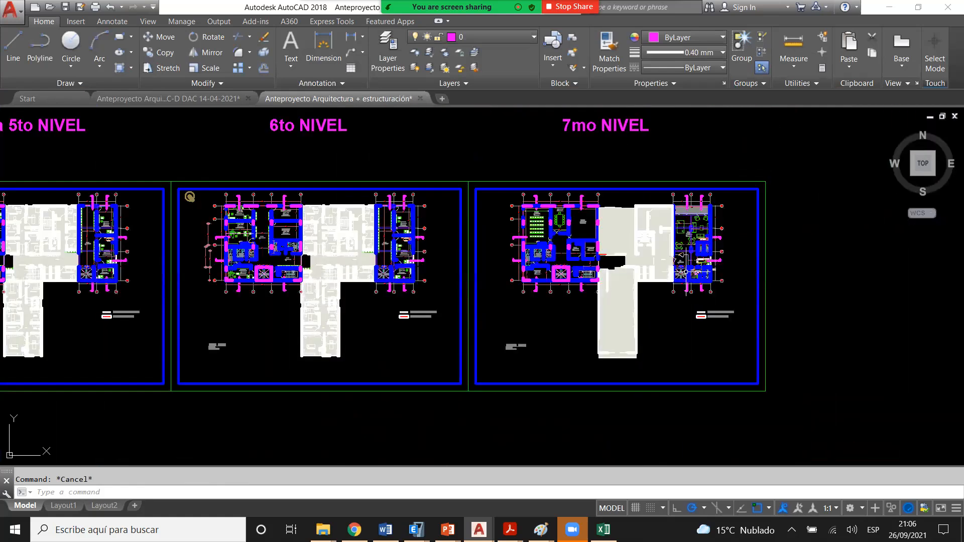
# - Edit the ESTRUCTURACIÓN block from the 1er NIVEL plan and stretch the axis D corner column's short leg upward by .17
pyautogui.scroll(-3, 686, 271)
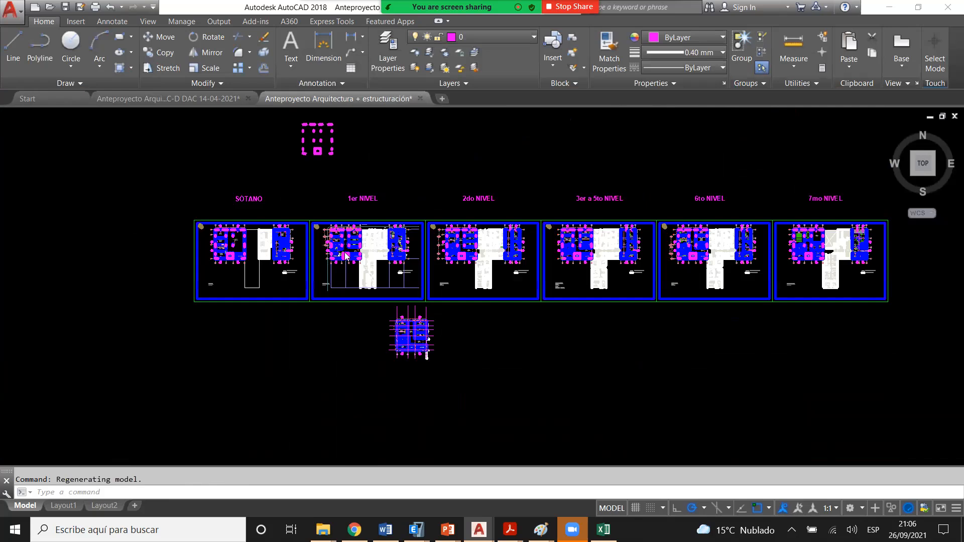
pyautogui.scroll(2, 351, 264)
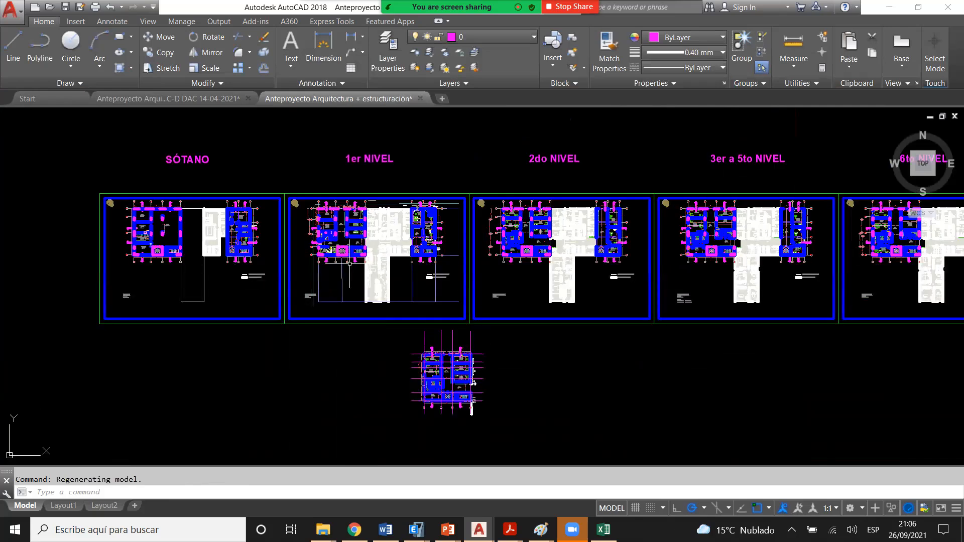
pyautogui.scroll(10, 349, 263)
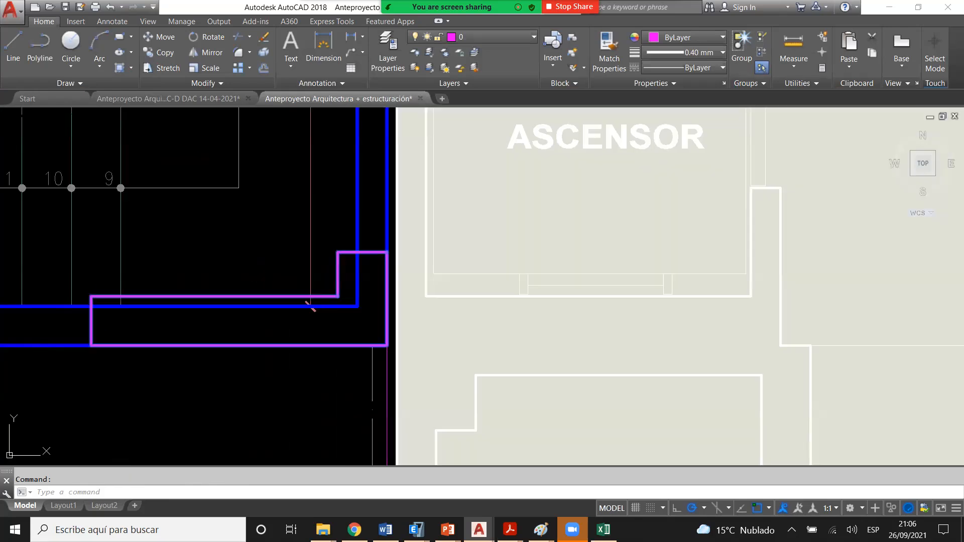
pyautogui.click(589, 393)
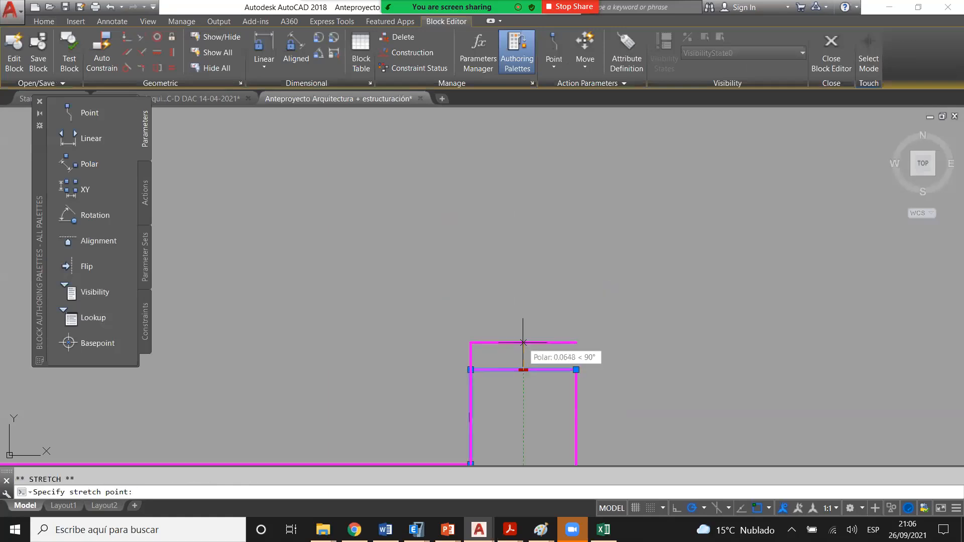
pyautogui.write('.17')
pyautogui.press('Return')
# - Align the axis D corner column's loose outer vertex with the stretched edge and save the changes to the block
pyautogui.click(578, 380)
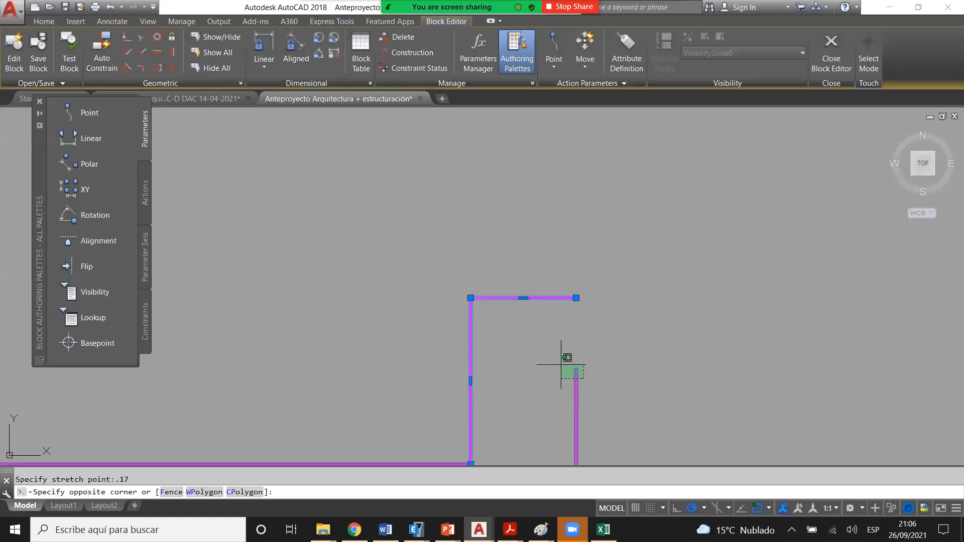
pyautogui.click(560, 357)
pyautogui.click(575, 297)
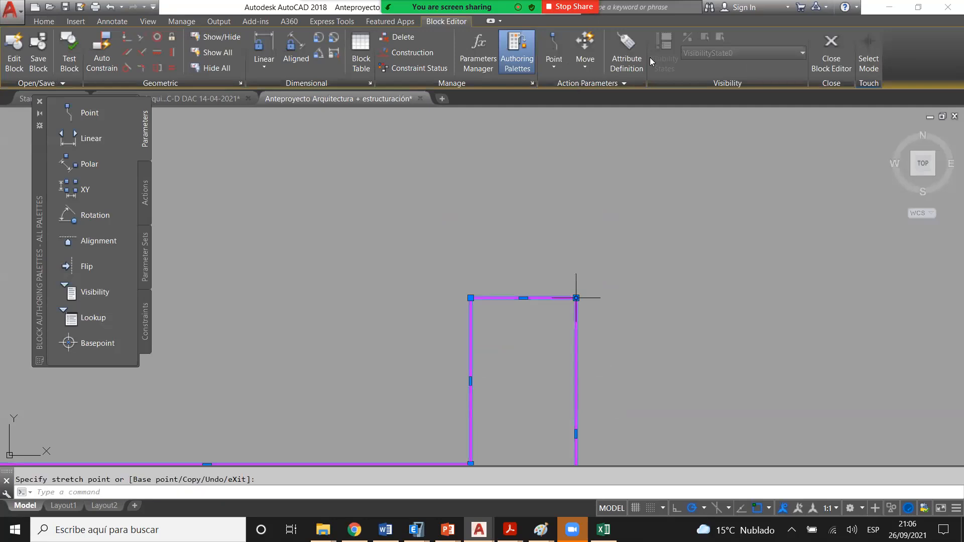
pyautogui.press('Escape')
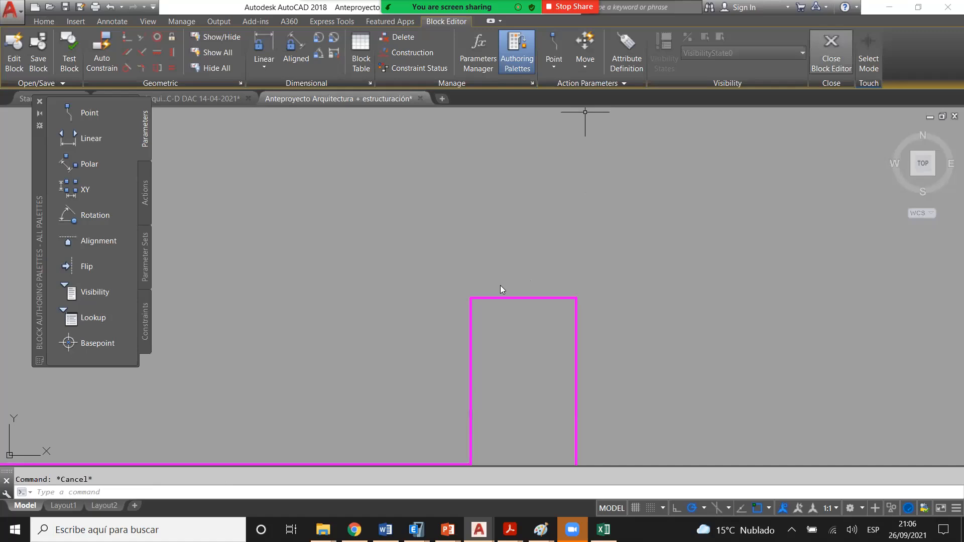
pyautogui.click(547, 278)
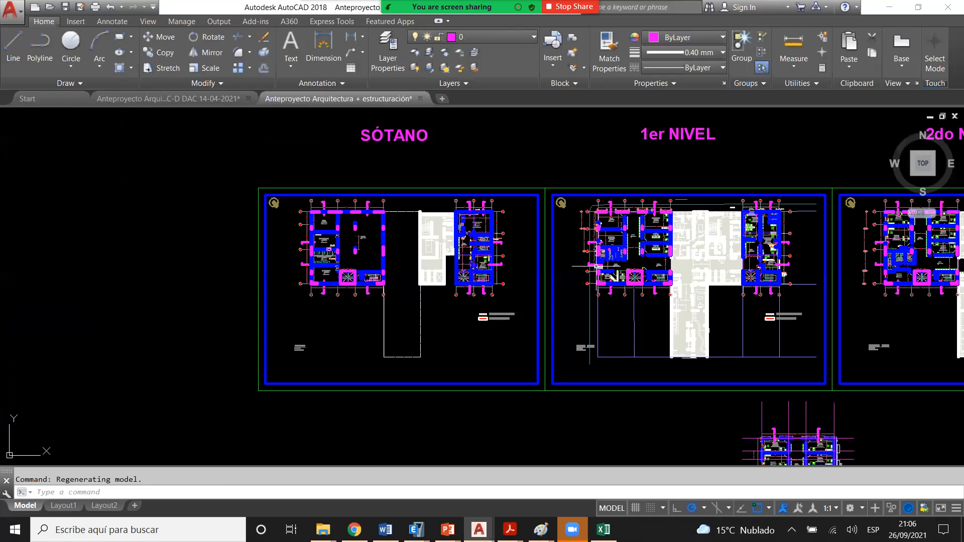
# - Examine the column positions in the 1er NIVEL plan, especially the axis 03 column at the S.H. Discap. Mixto bathroom
pyautogui.scroll(4, 598, 267)
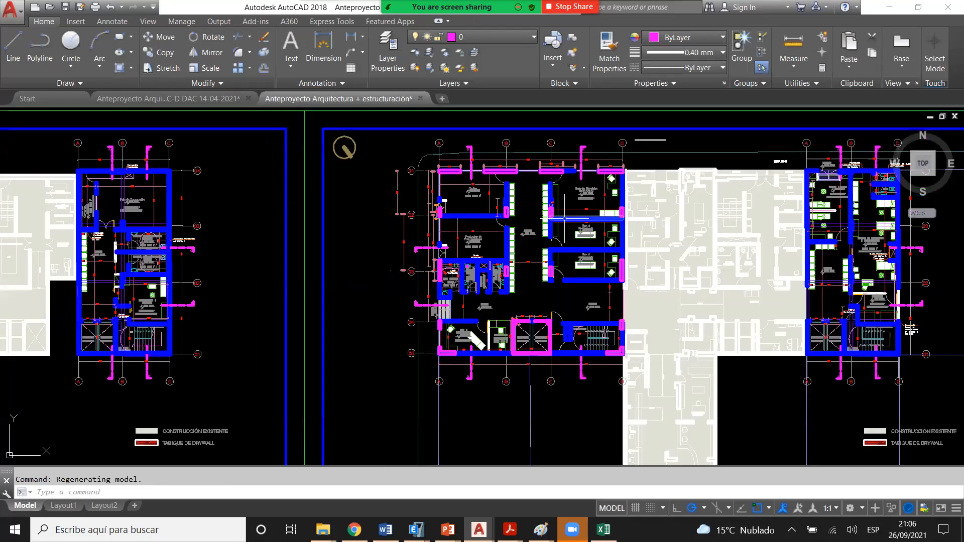
pyautogui.scroll(2, 564, 218)
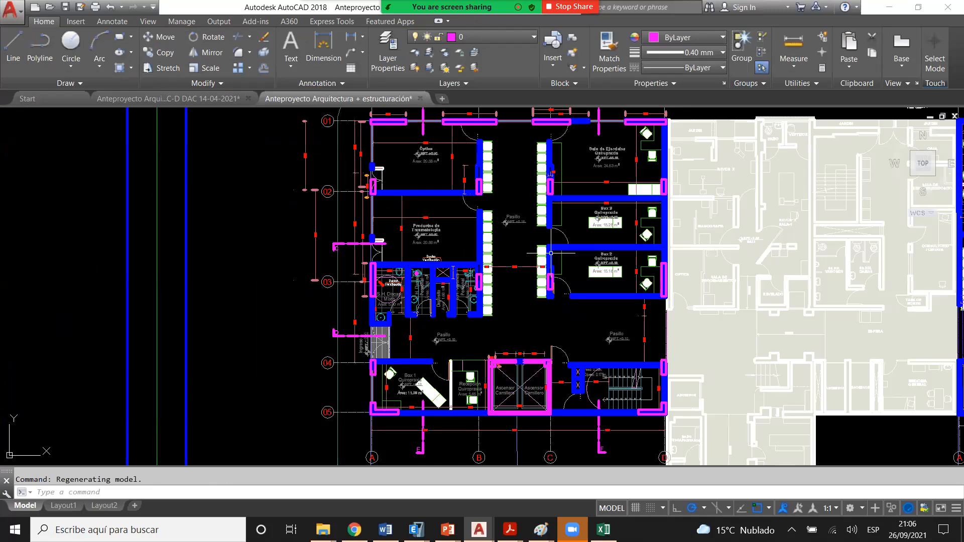
pyautogui.moveTo(551, 253); pyautogui.dragTo(456, 284, button='middle')
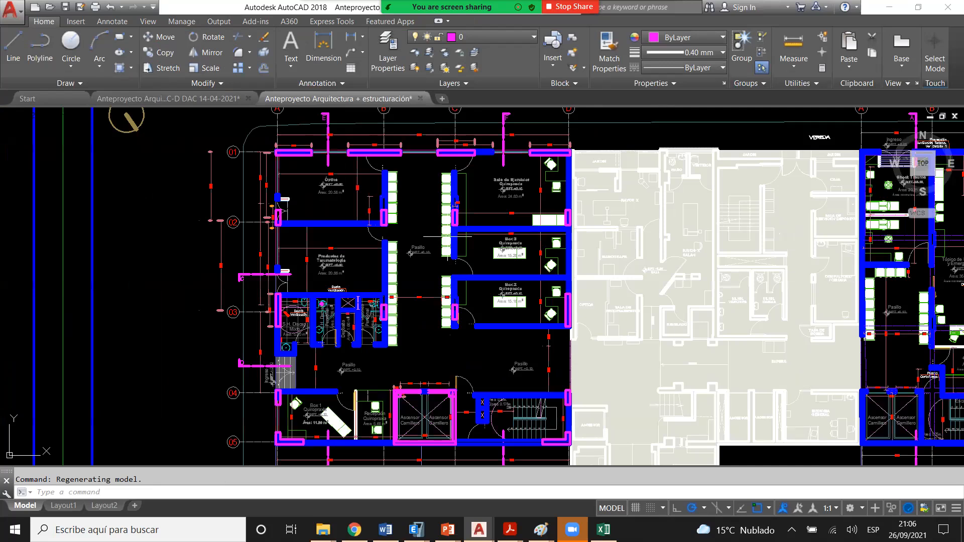
pyautogui.moveTo(540, 274); pyautogui.dragTo(475, 280, button='middle')
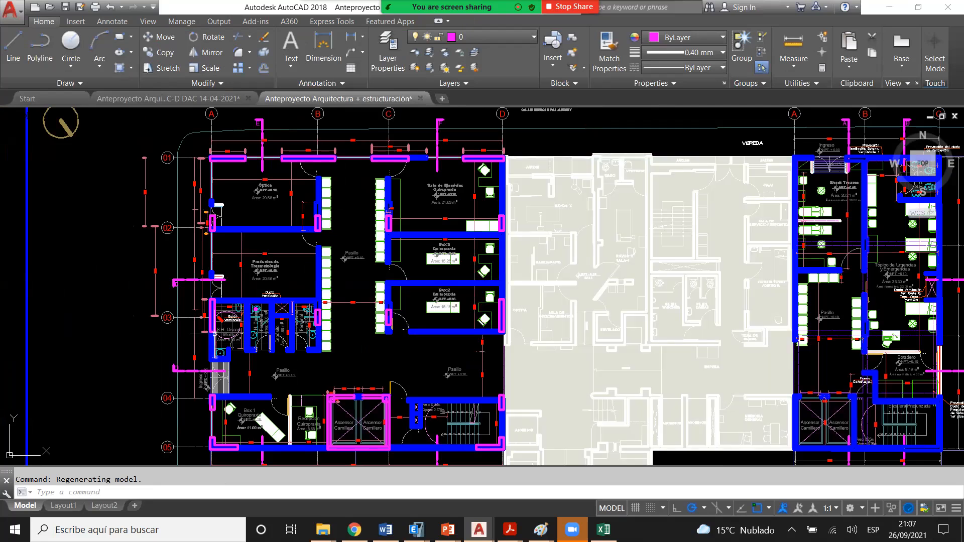
pyautogui.scroll(2, 215, 334)
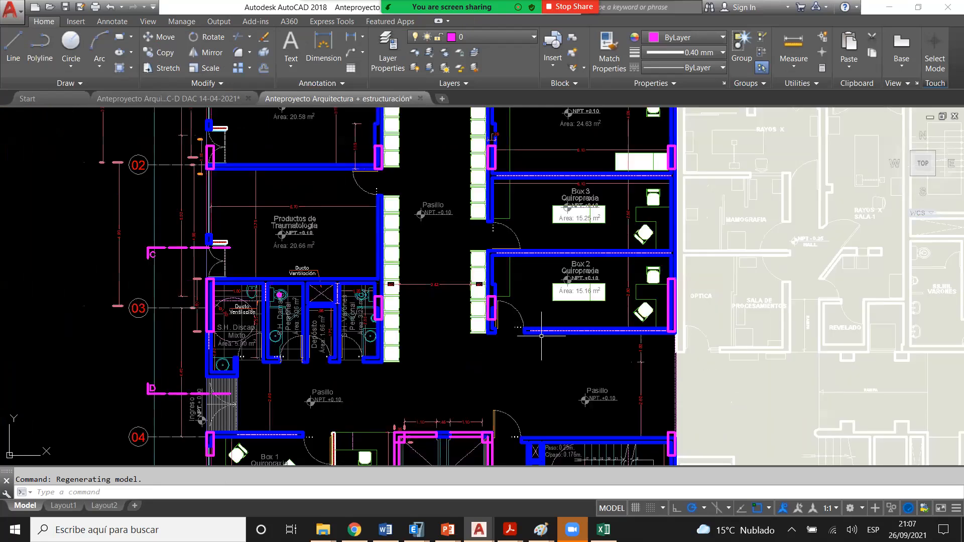
pyautogui.scroll(2, 198, 320)
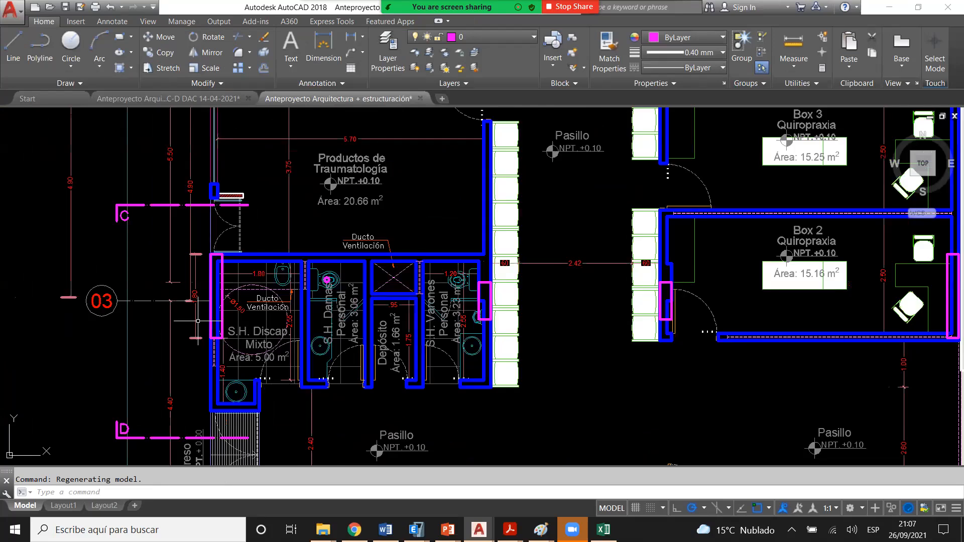
pyautogui.scroll(2, 213, 328)
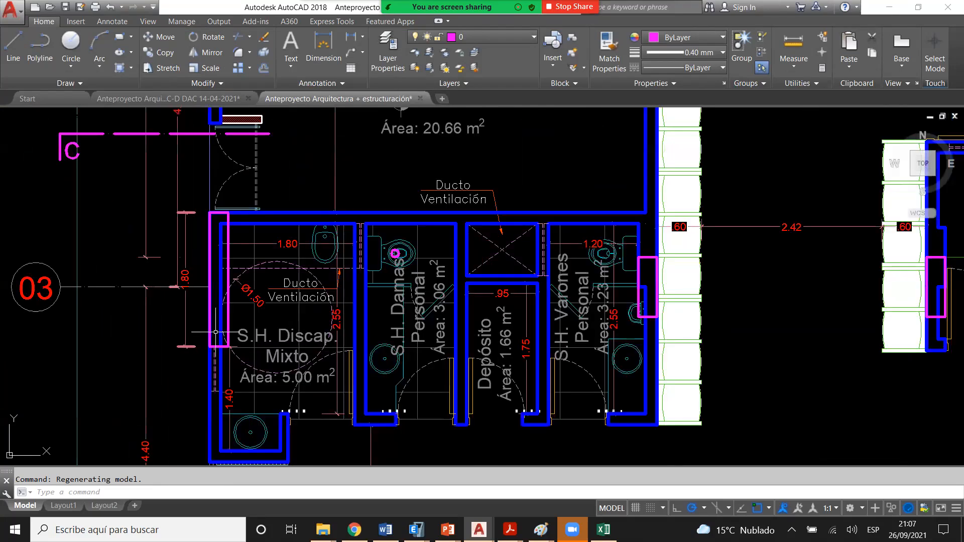
pyautogui.scroll(-9, 215, 331)
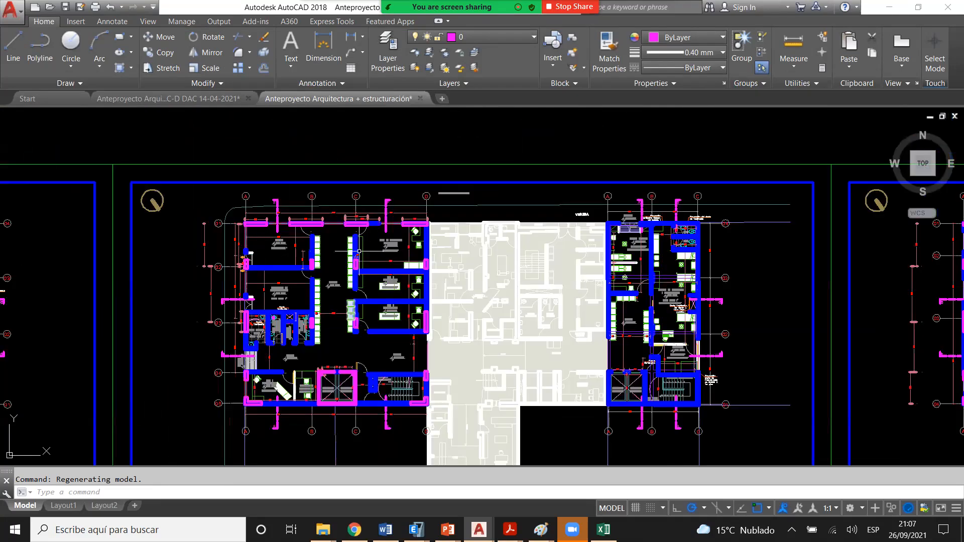
# - Examine the 1er NIVEL columns along axis 01 and the axis D column end beside Box 2 Quiropraxia
pyautogui.scroll(4, 359, 251)
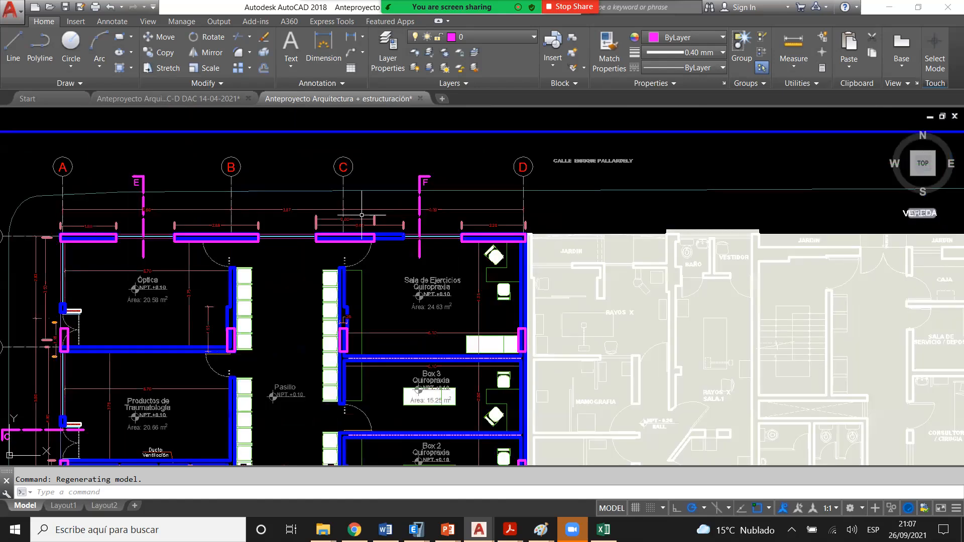
pyautogui.scroll(6, 374, 231)
pyautogui.scroll(-6, 399, 250)
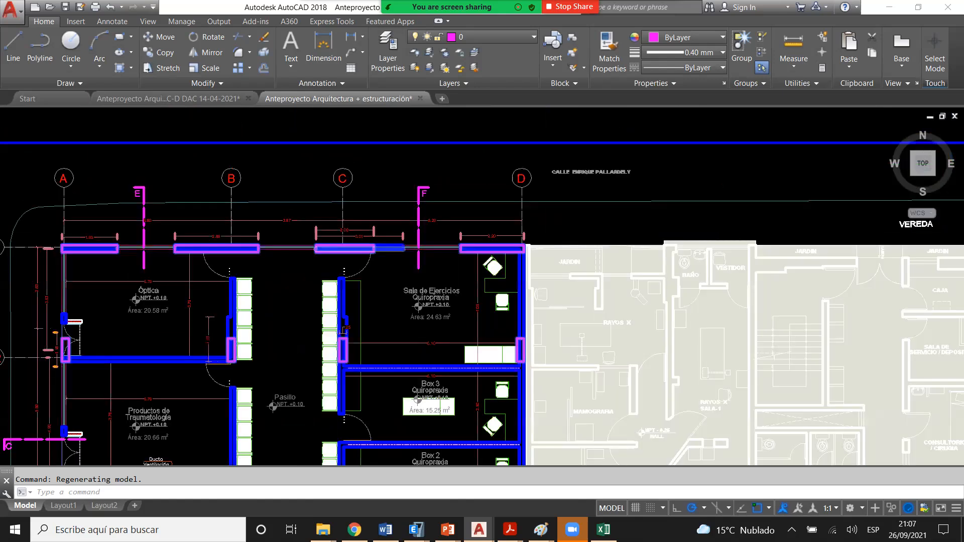
pyautogui.scroll(-4, 399, 253)
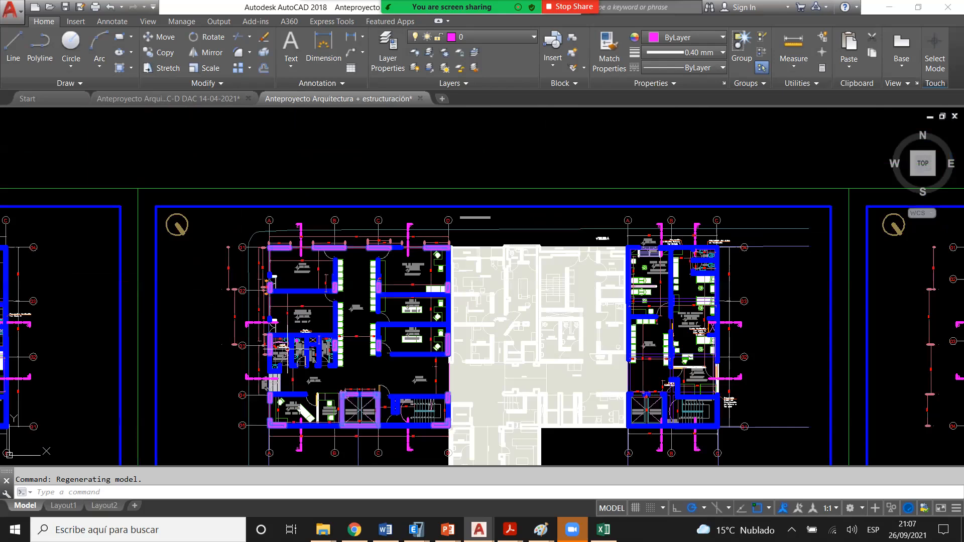
pyautogui.scroll(4, 277, 345)
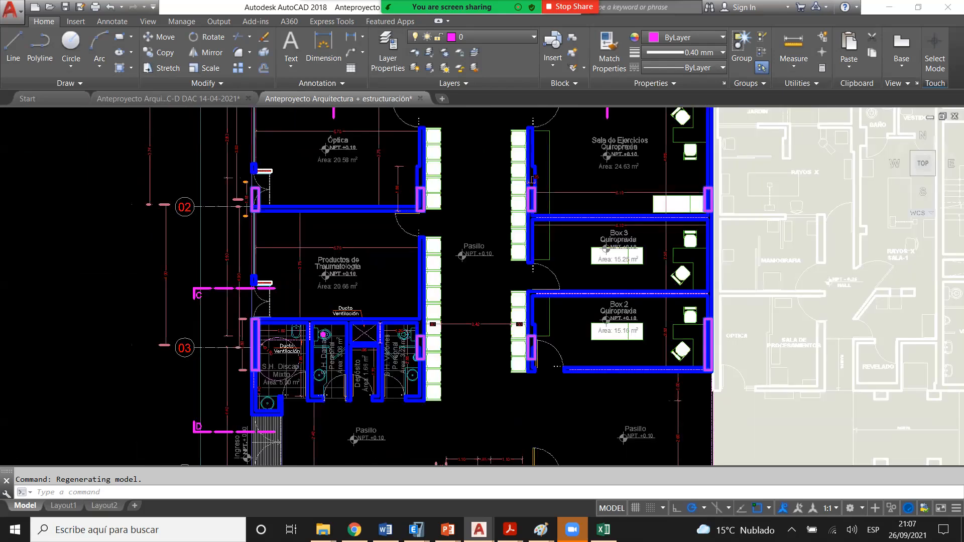
pyautogui.scroll(8, 711, 370)
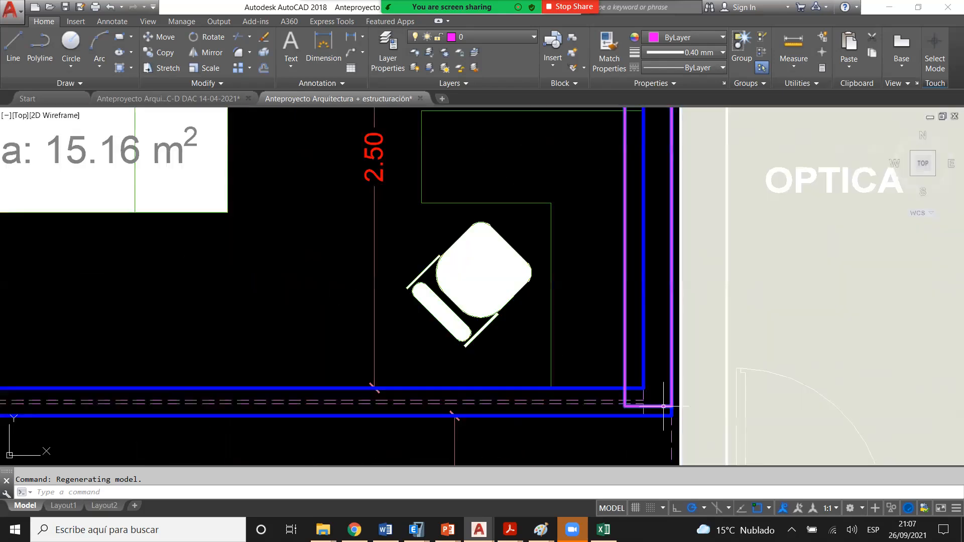
pyautogui.click(653, 380)
pyautogui.click(653, 345)
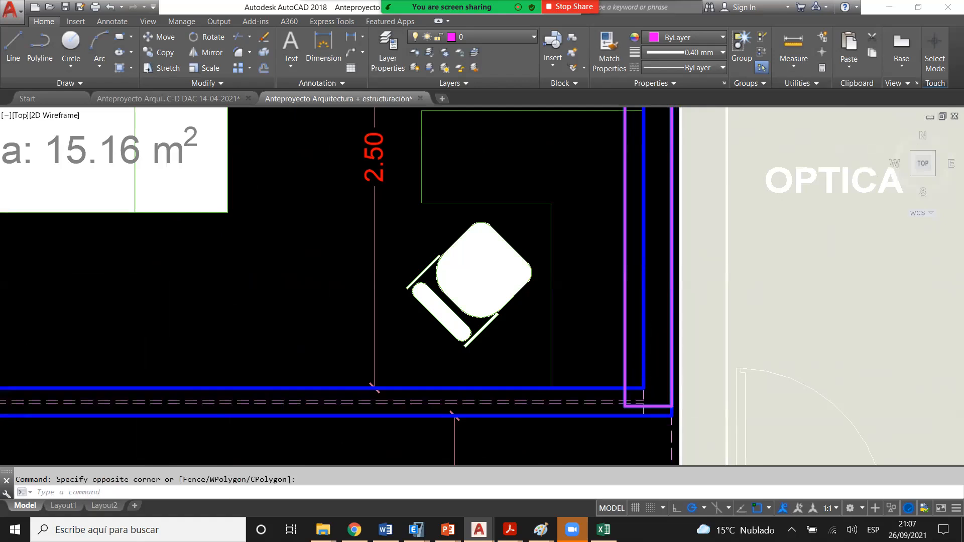
pyautogui.scroll(-2, 655, 346)
pyautogui.scroll(-2, 654, 346)
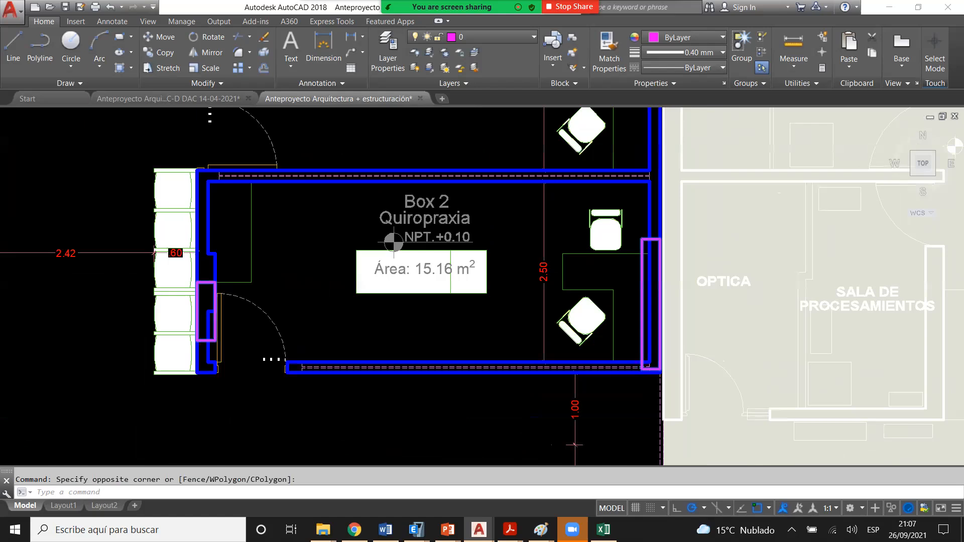
pyautogui.scroll(-3, 615, 308)
pyautogui.press('Escape')
pyautogui.scroll(-2, 561, 315)
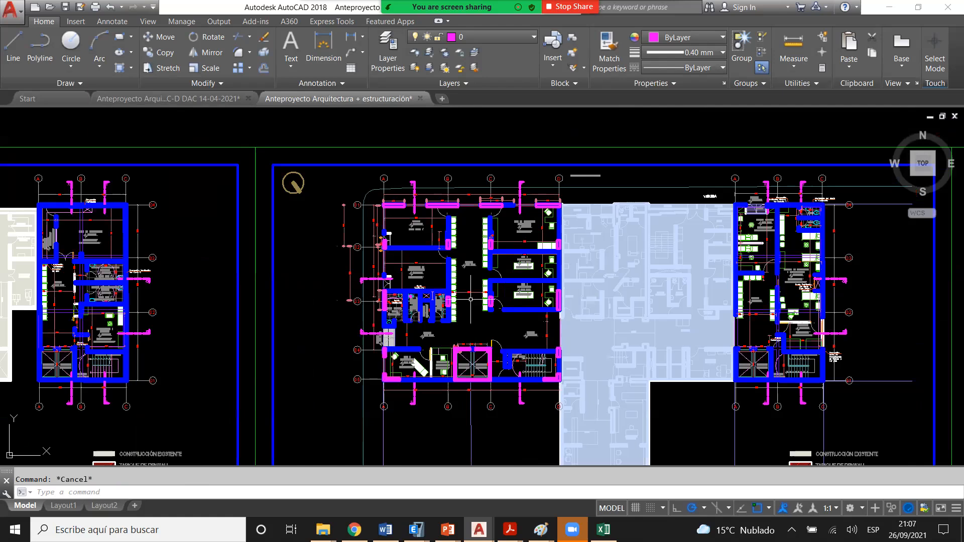
pyautogui.scroll(-4, 432, 285)
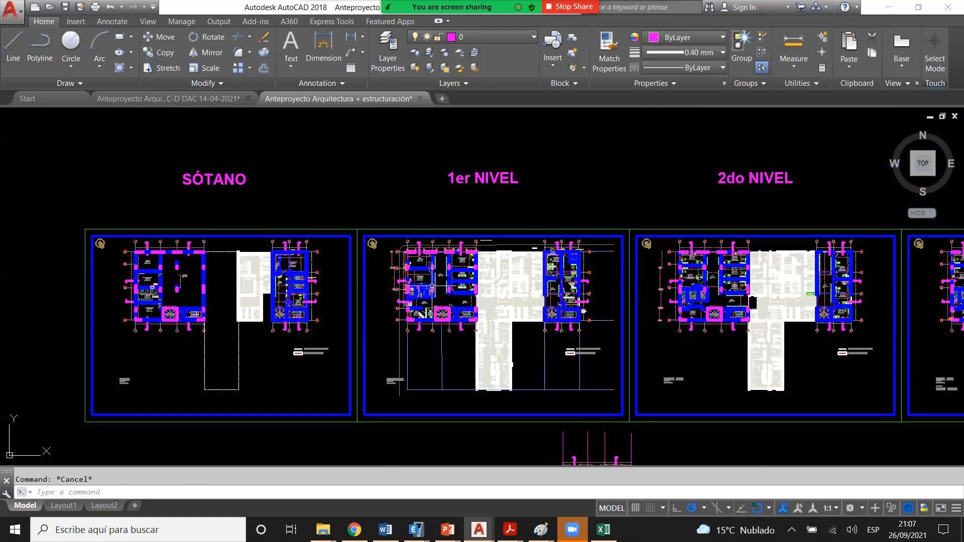
pyautogui.moveTo(472, 295); pyautogui.dragTo(444, 280, button='middle')
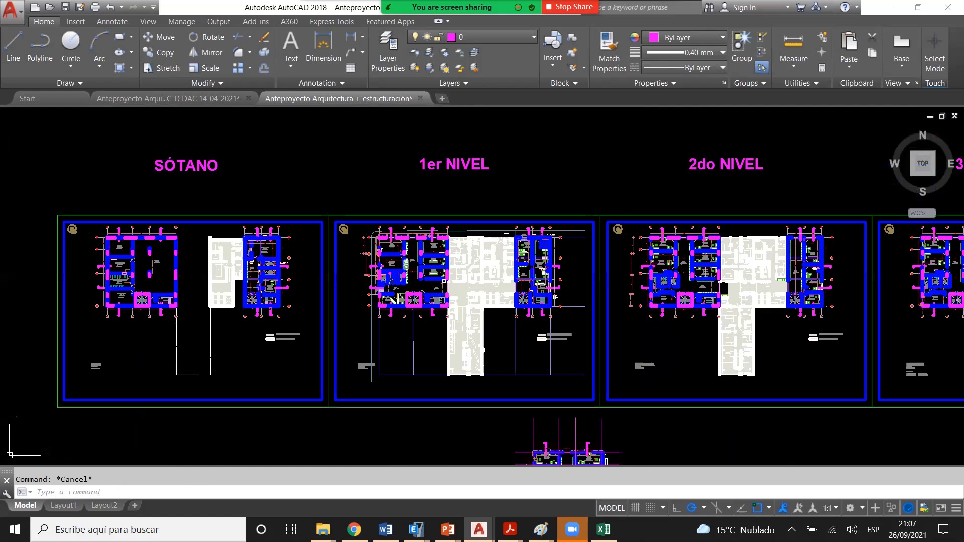
pyautogui.scroll(4, 411, 261)
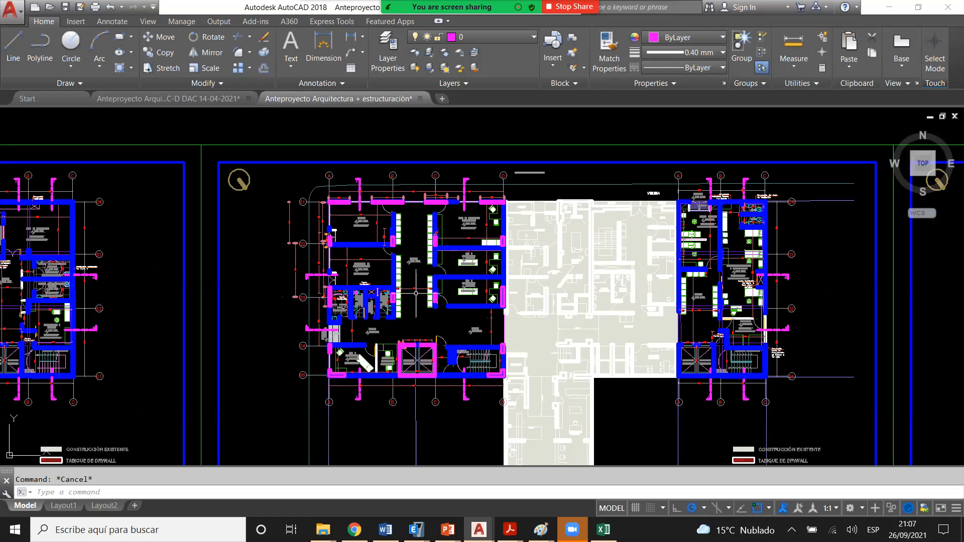
pyautogui.moveTo(416, 293); pyautogui.dragTo(396, 296, button='middle')
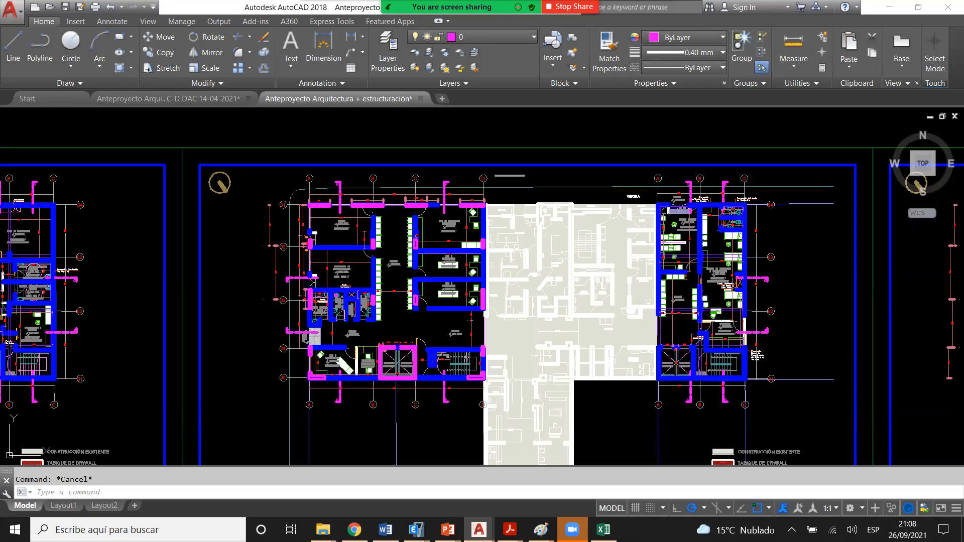
# - Examine the axis 03 column beside the S.H. Discap. Mixto bathroom and the adjoining Productos de Traumatología wall in the 1er NIVEL plan
pyautogui.scroll(4, 296, 298)
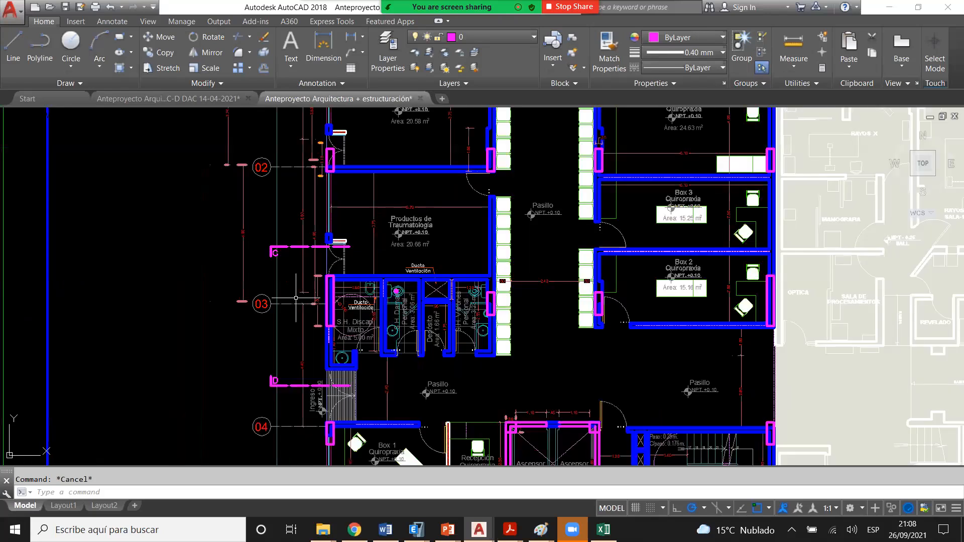
pyautogui.scroll(4, 344, 286)
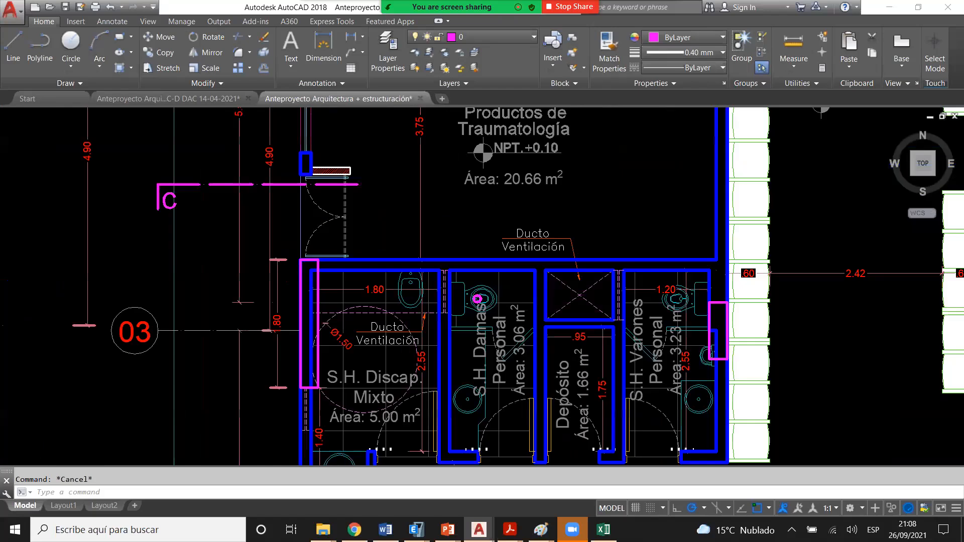
pyautogui.scroll(2, 318, 276)
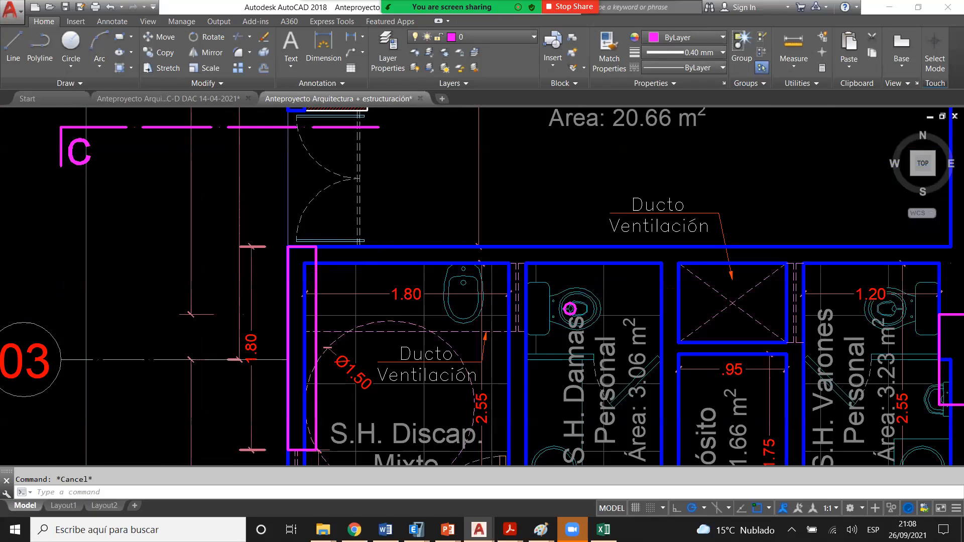
pyautogui.scroll(-4, 362, 256)
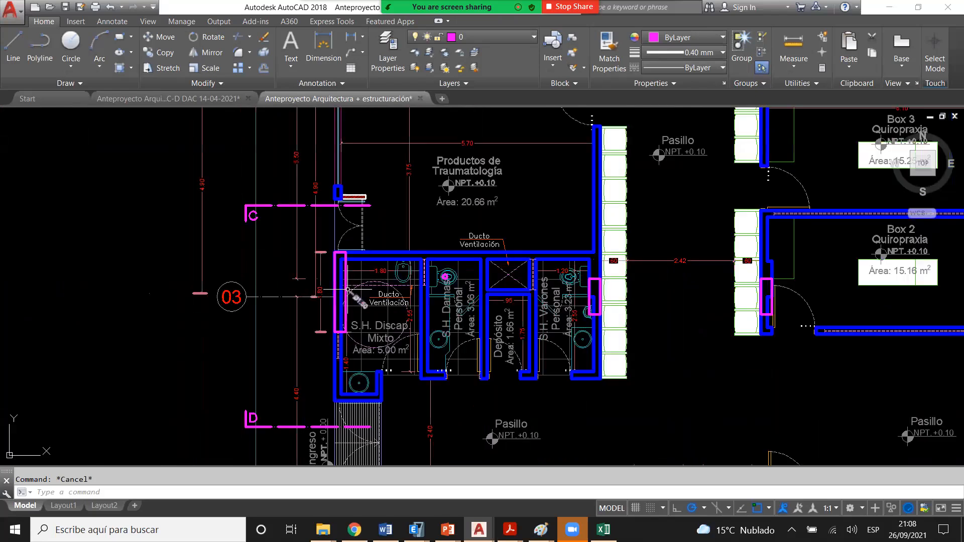
pyautogui.scroll(4, 347, 290)
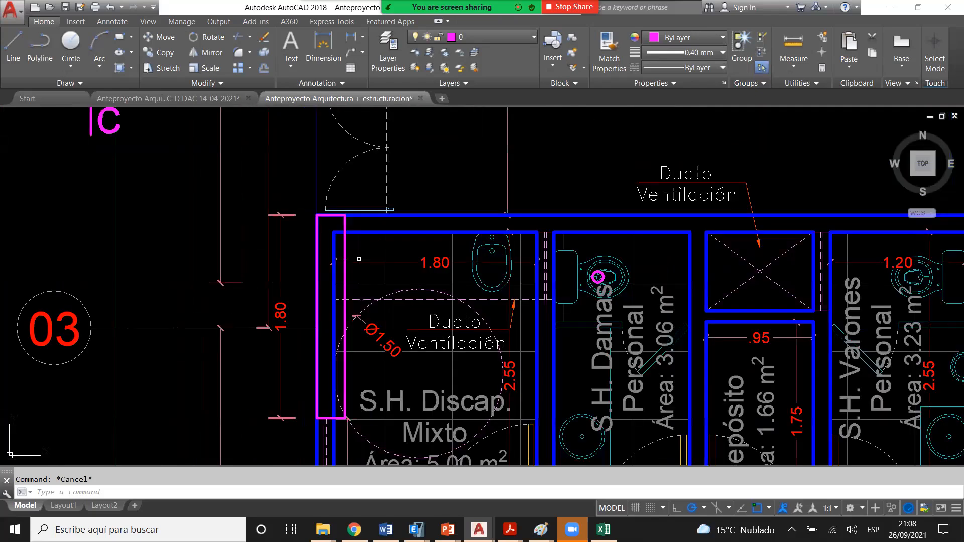
pyautogui.click(348, 248)
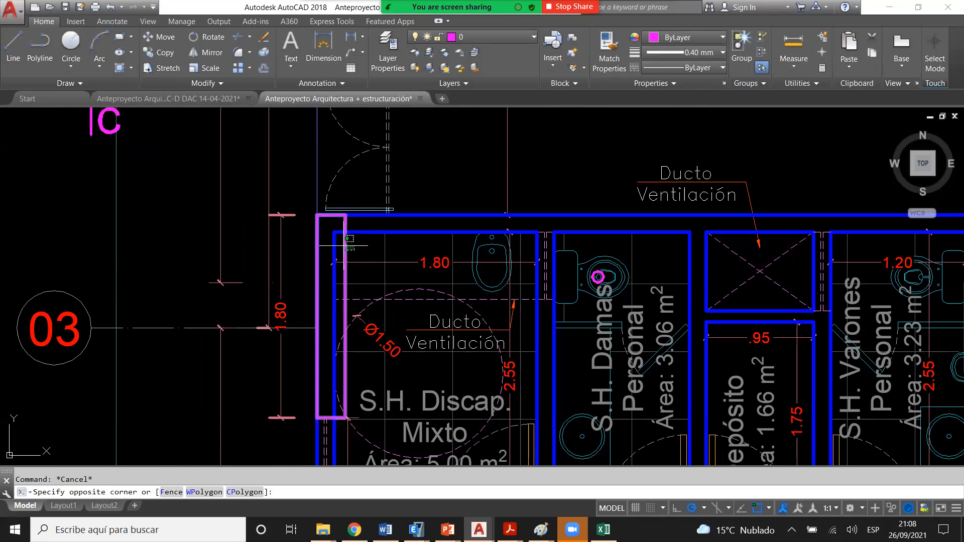
pyautogui.press('Escape')
pyautogui.scroll(-2, 382, 228)
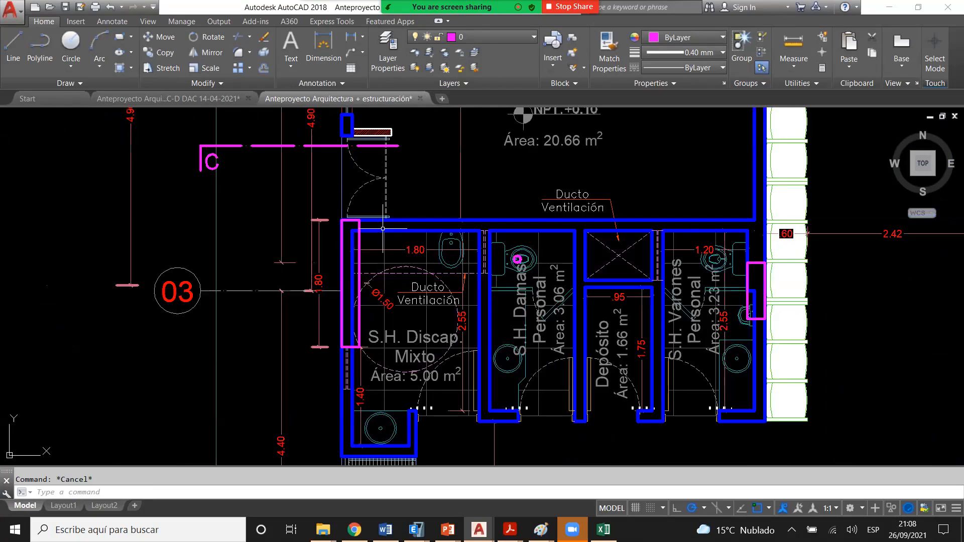
pyautogui.scroll(-4, 382, 228)
pyautogui.moveTo(374, 213); pyautogui.dragTo(384, 279, button='middle')
pyautogui.scroll(4, 384, 279)
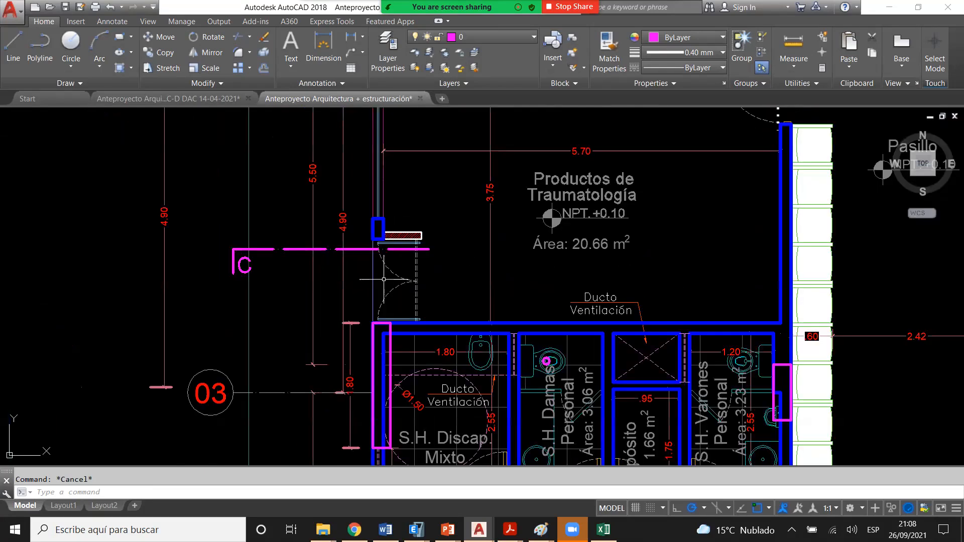
# - Compare the axis D column beside Box 2 Quiropraxia with the other columns along axes 02 and 03, especially at the bathrooms
pyautogui.scroll(-5, 384, 279)
pyautogui.scroll(5, 680, 292)
pyautogui.click(614, 300)
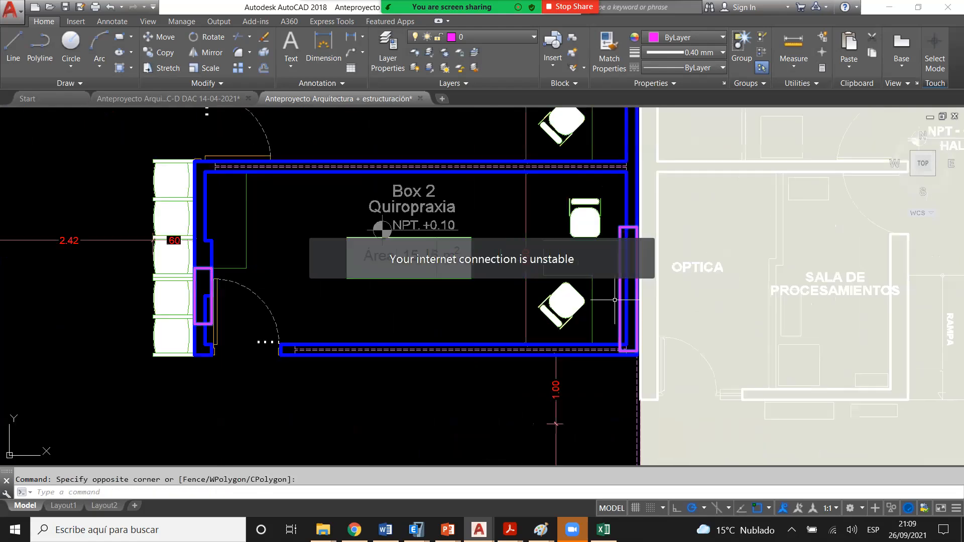
pyautogui.scroll(-2, 614, 299)
pyautogui.press('Escape')
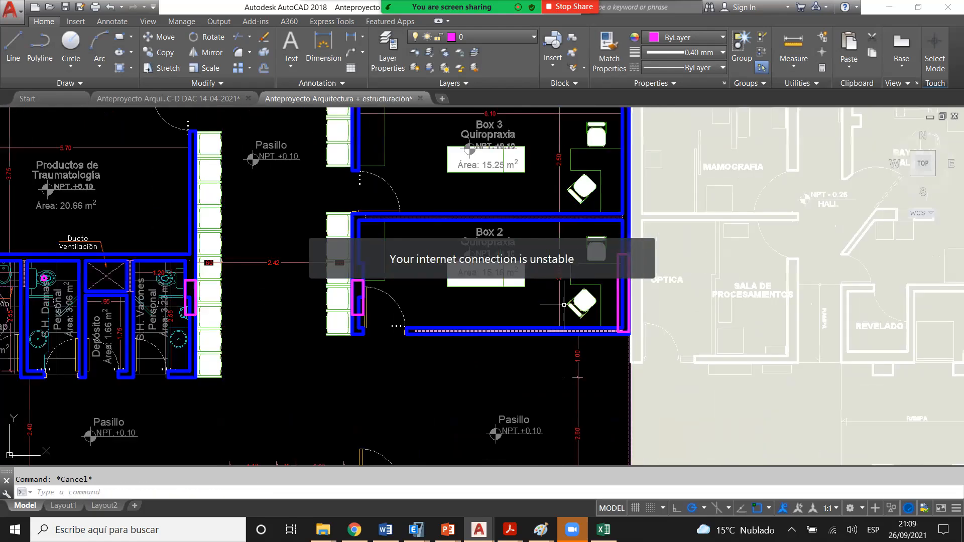
pyautogui.scroll(-2, 565, 305)
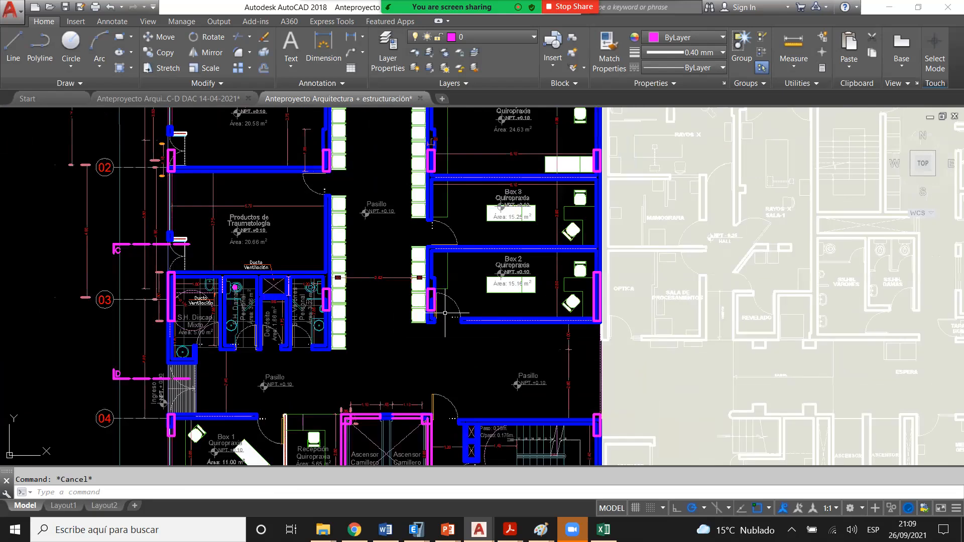
pyautogui.scroll(-2, 445, 313)
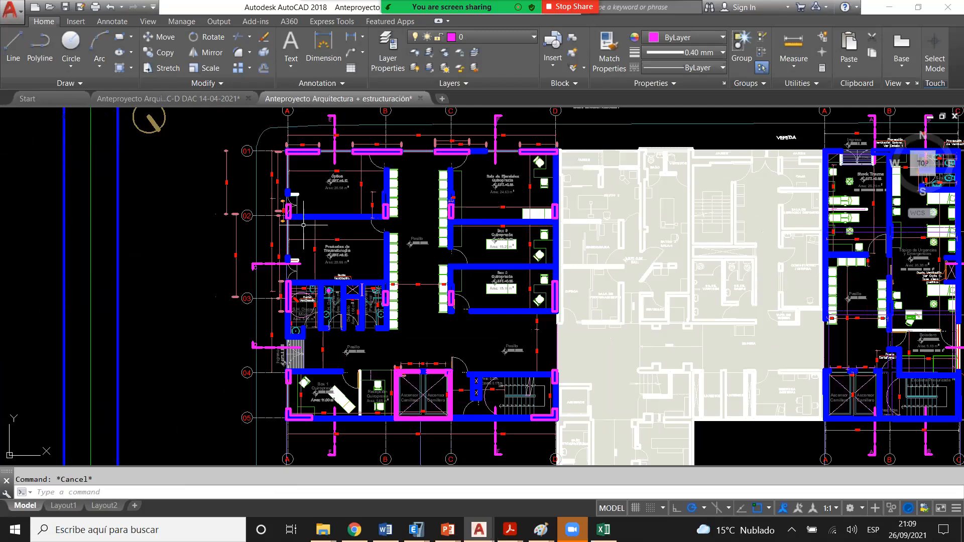
pyautogui.scroll(4, 303, 225)
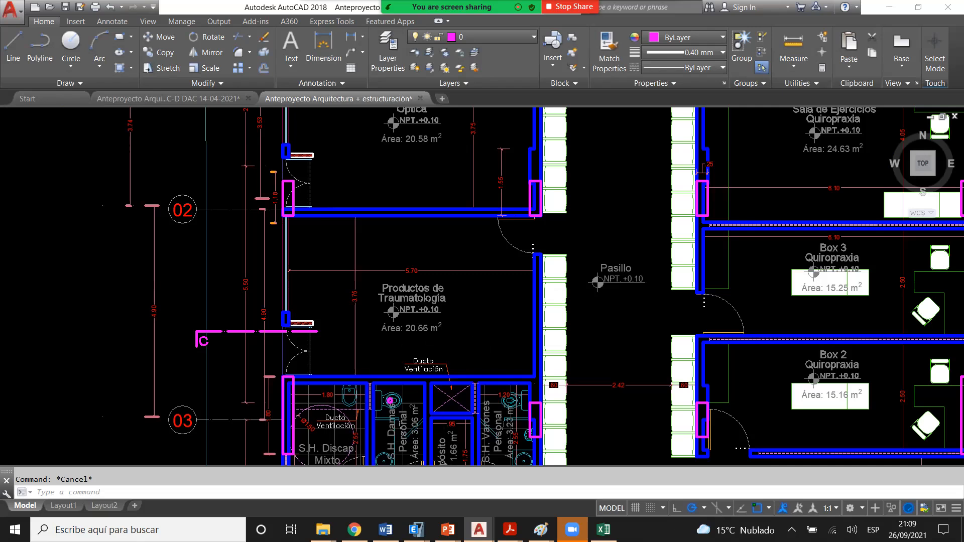
pyautogui.scroll(-2, 400, 336)
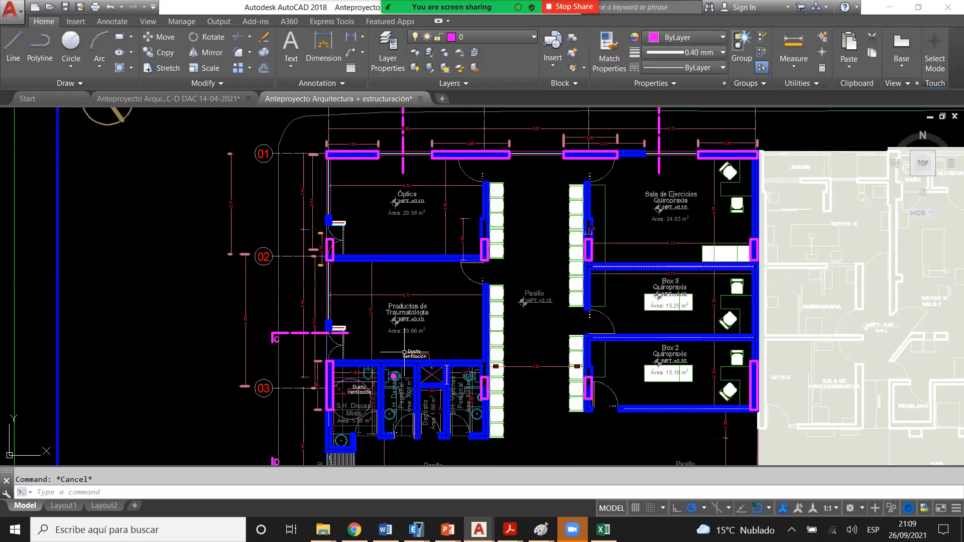
pyautogui.scroll(2, 404, 352)
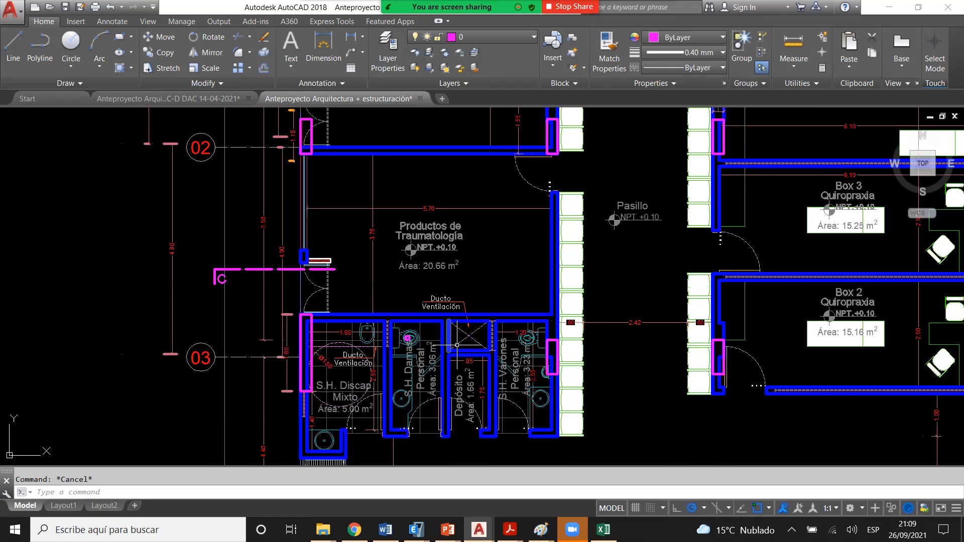
pyautogui.scroll(2, 456, 345)
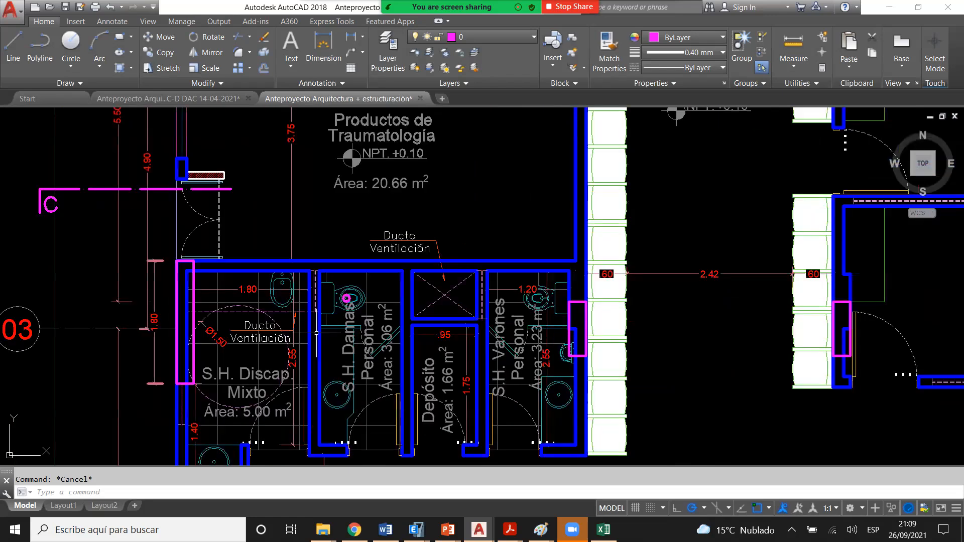
pyautogui.scroll(2, 230, 294)
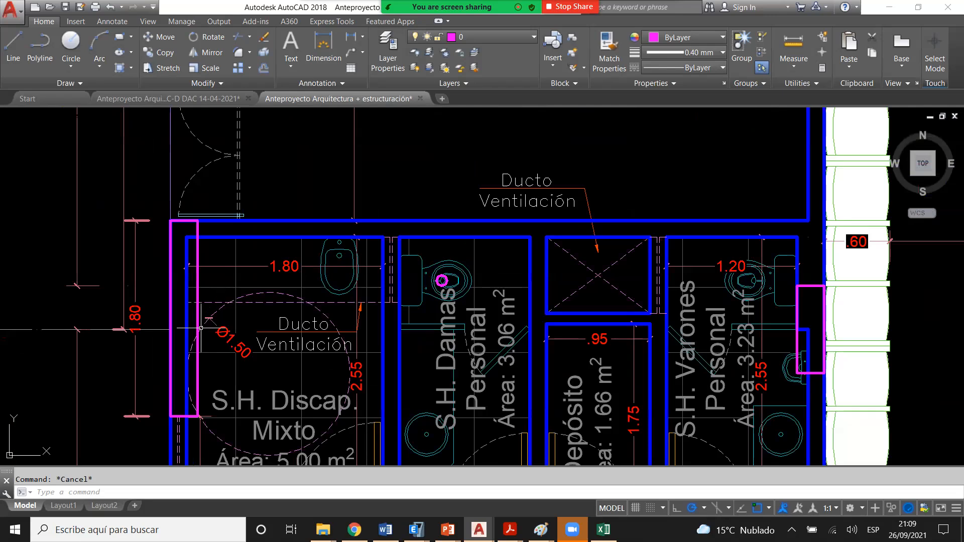
pyautogui.scroll(-3, 201, 328)
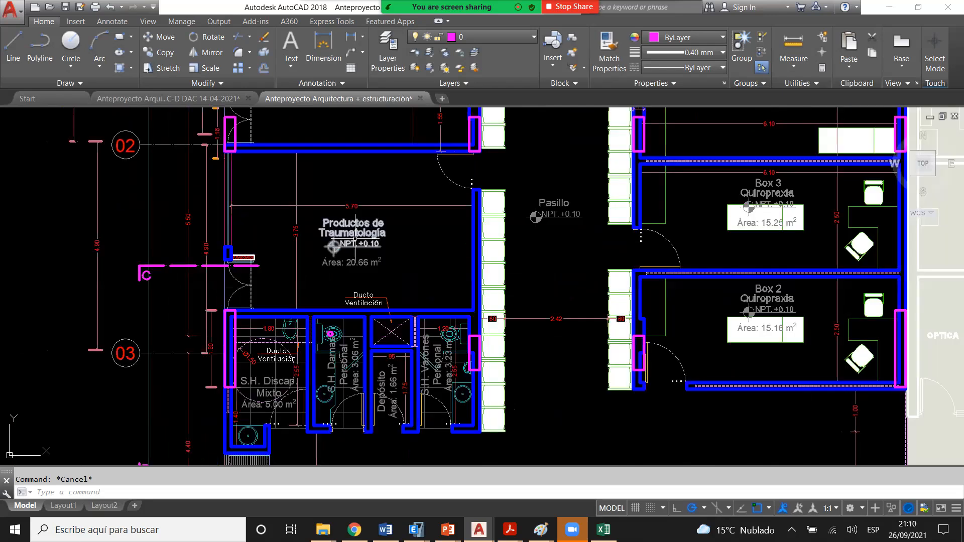
# - Draw a tall, narrow rectangle in the empty area outside axes 02 to 04 and extend its upper end to about axis 02
pyautogui.scroll(-2, 213, 293)
pyautogui.write('REC')
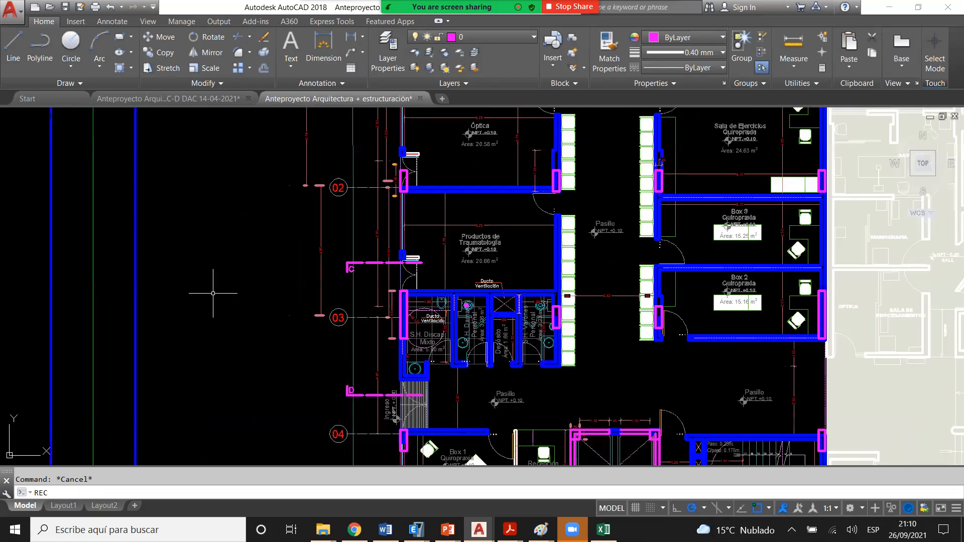
pyautogui.press('Return')
pyautogui.click(201, 280)
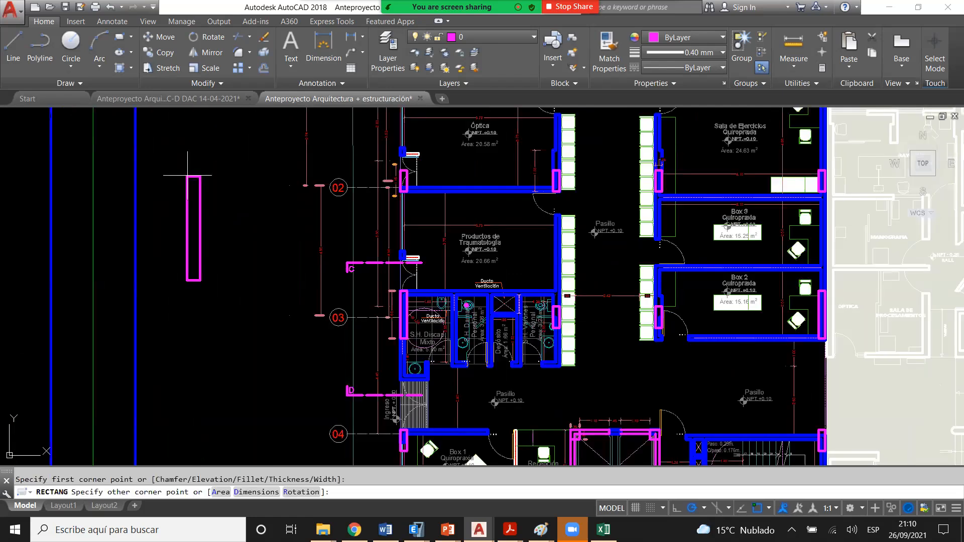
pyautogui.click(179, 416)
pyautogui.press('Escape')
pyautogui.click(203, 349)
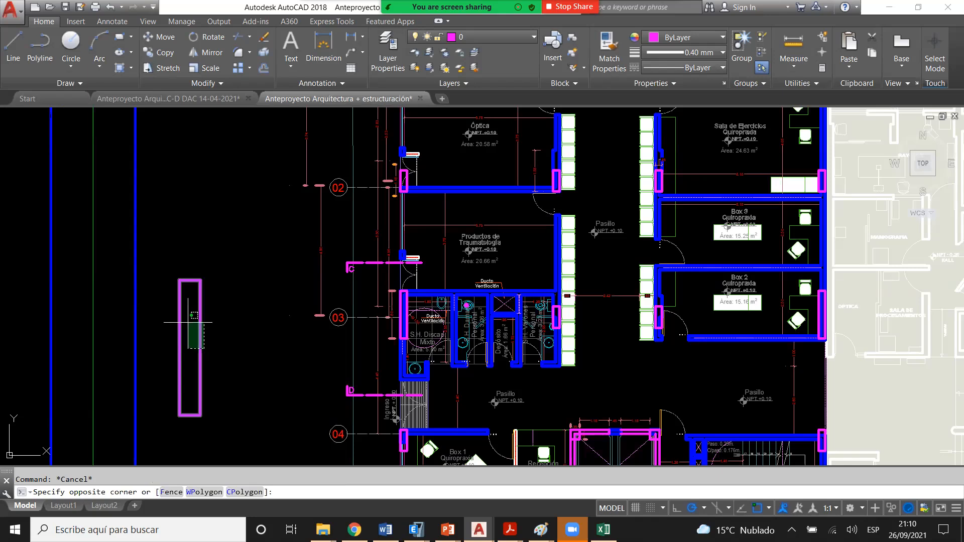
pyautogui.click(188, 322)
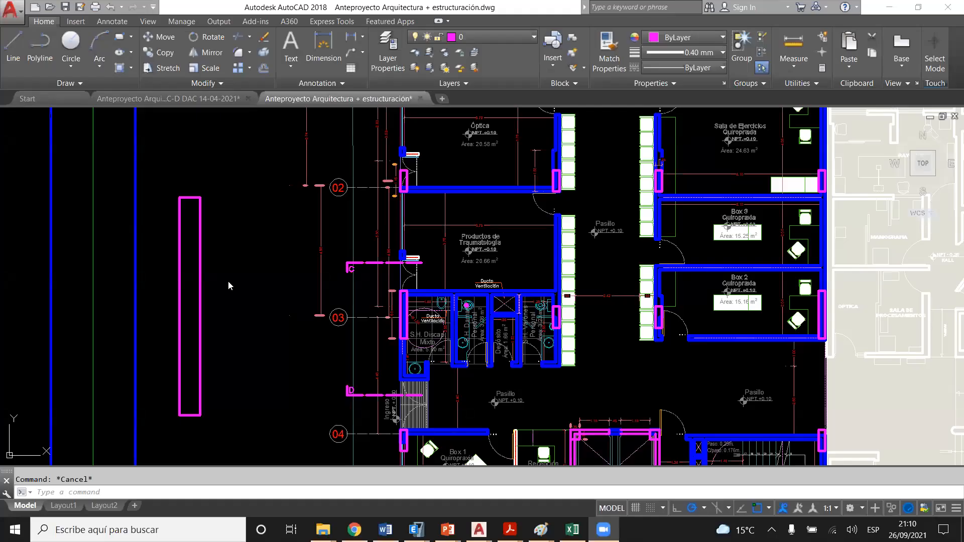
pyautogui.click(199, 312)
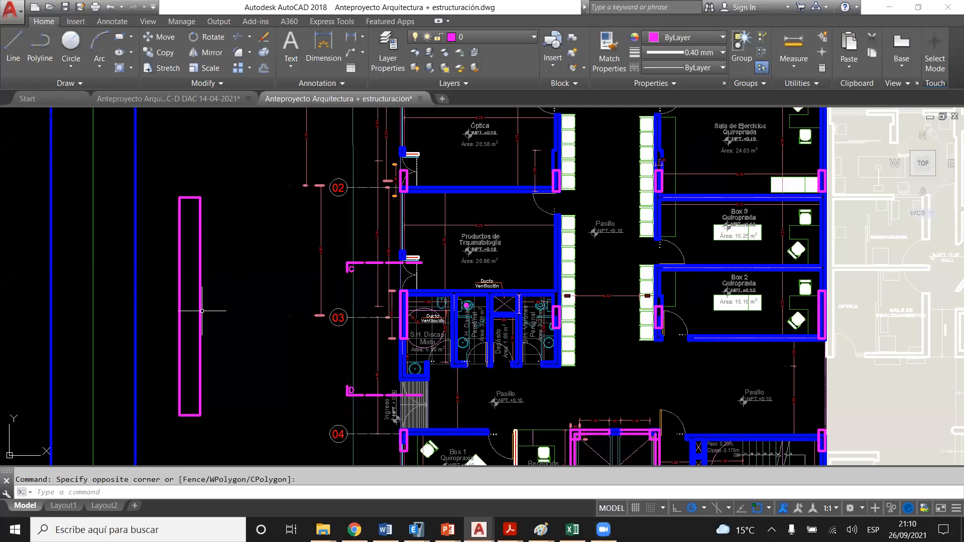
pyautogui.click(201, 315)
pyautogui.press('Escape')
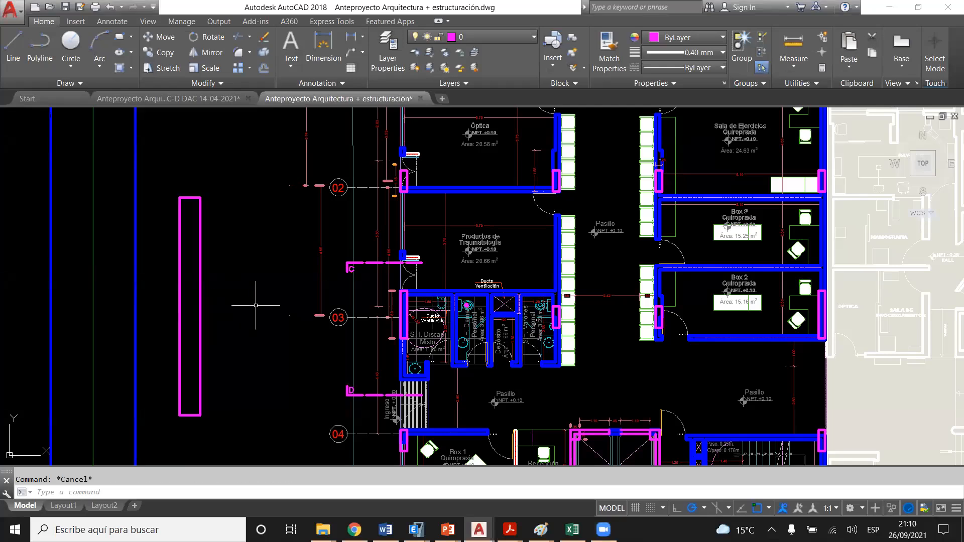
pyautogui.click(207, 303)
pyautogui.click(194, 299)
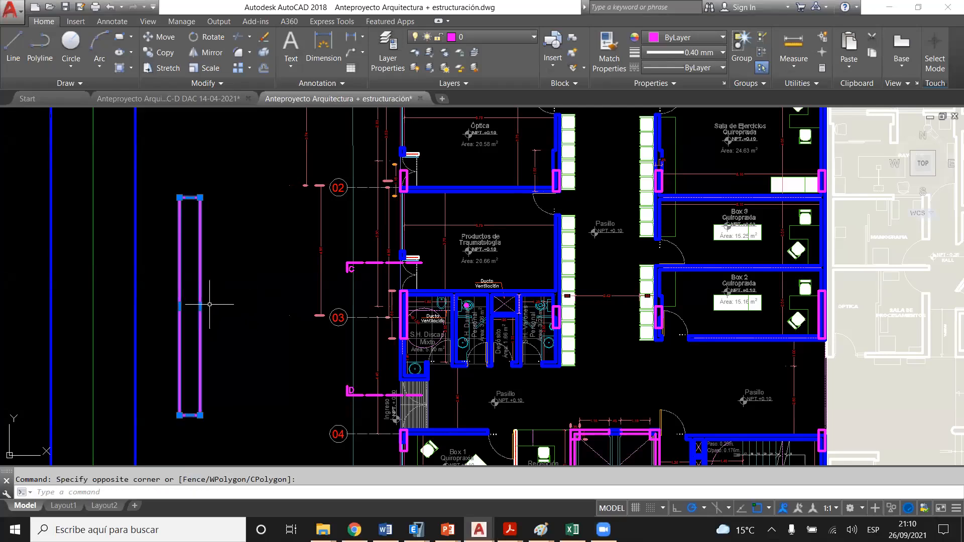
pyautogui.press('Escape')
pyautogui.write('pl')
pyautogui.press('space')
pyautogui.click(313, 282)
pyautogui.press('Escape')
# - Draw a horizontal rectangle that starts at the tall rectangle's outer edge and crosses it toward the floor plan, between axes 02 and 03
pyautogui.write('rec')
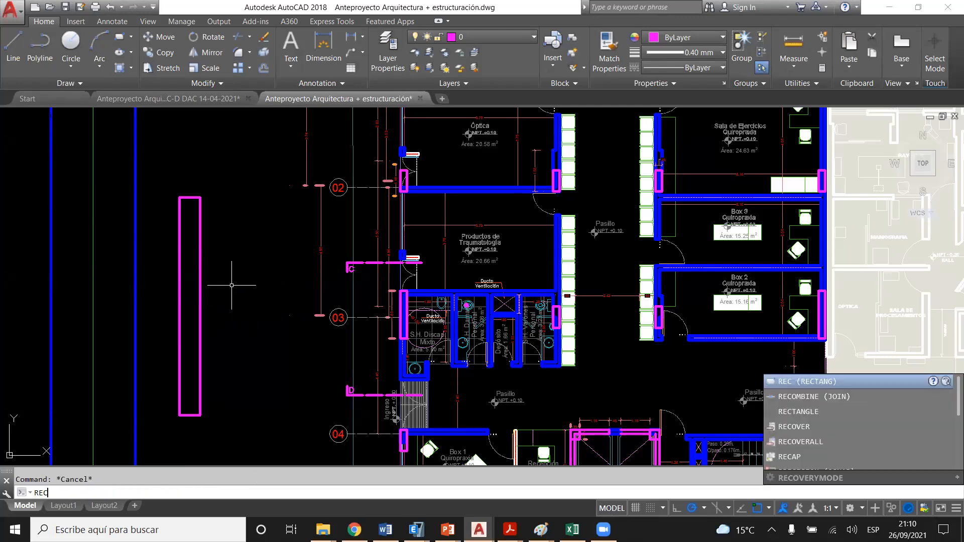
pyautogui.press('Return')
pyautogui.click(297, 284)
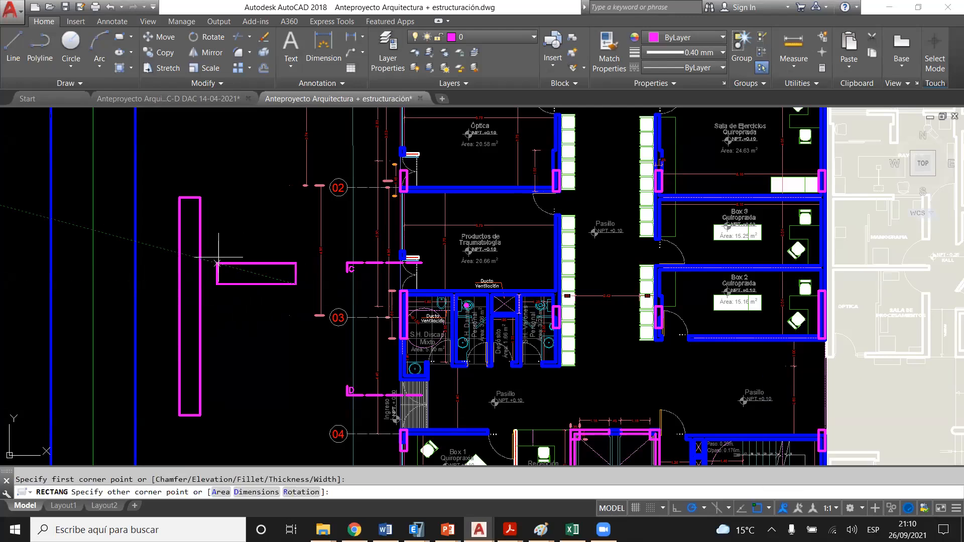
pyautogui.click(180, 239)
pyautogui.press('Escape')
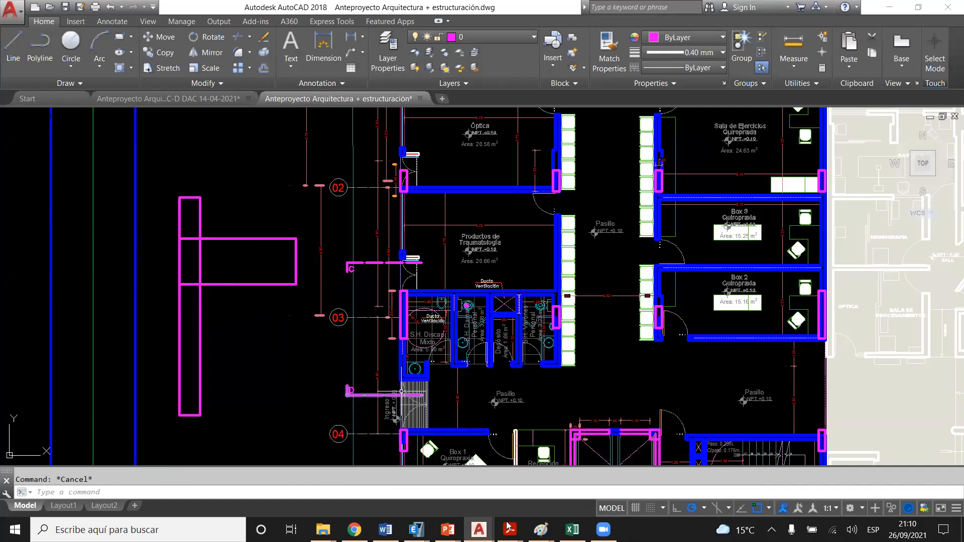
# - Lengthen the horizontal rectangle across Productos de Traumatología to the Pasillo, and extend the tall rectangle's upper end to about axis 01
pyautogui.moveTo(540, 530)
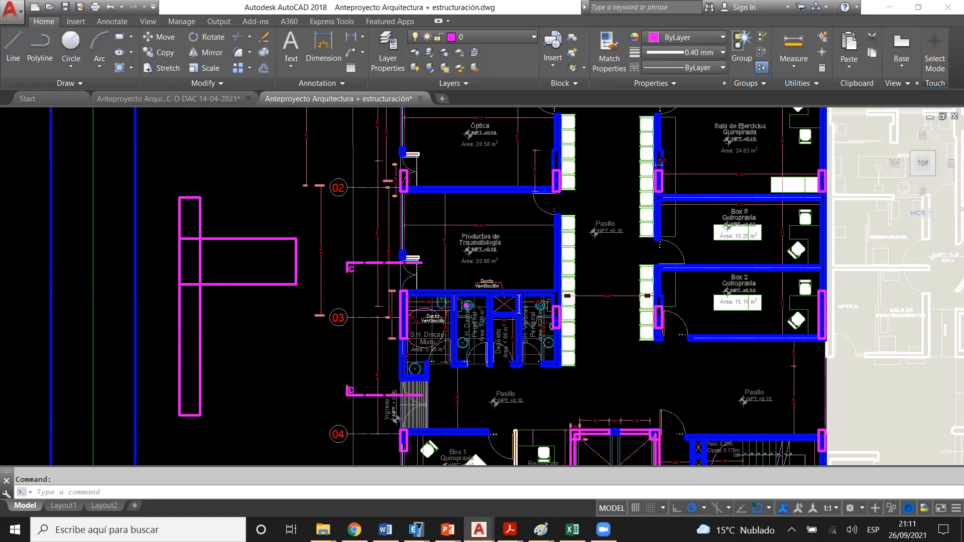
pyautogui.scroll(-2, 217, 296)
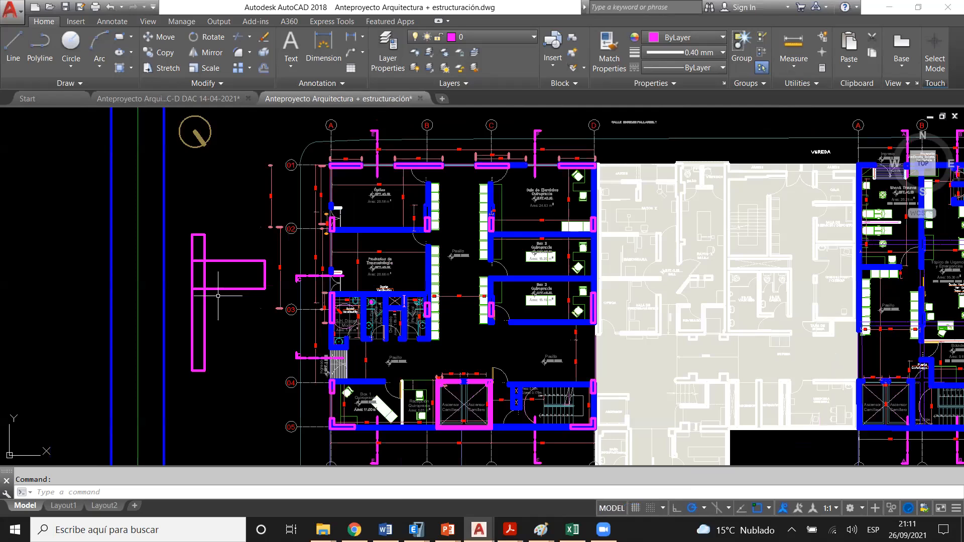
pyautogui.hotkey('ctrl', 'z')
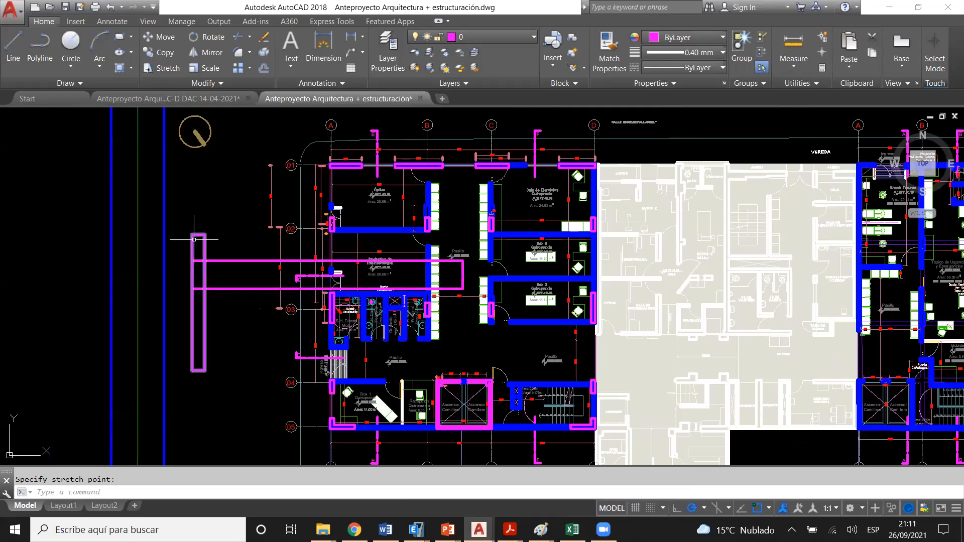
pyautogui.press('Escape')
# - Draw a sagging chain of line segments from the tall rectangle, below the horizontal rectangle through the bathrooms, up toward its far end
pyautogui.scroll(2, 194, 240)
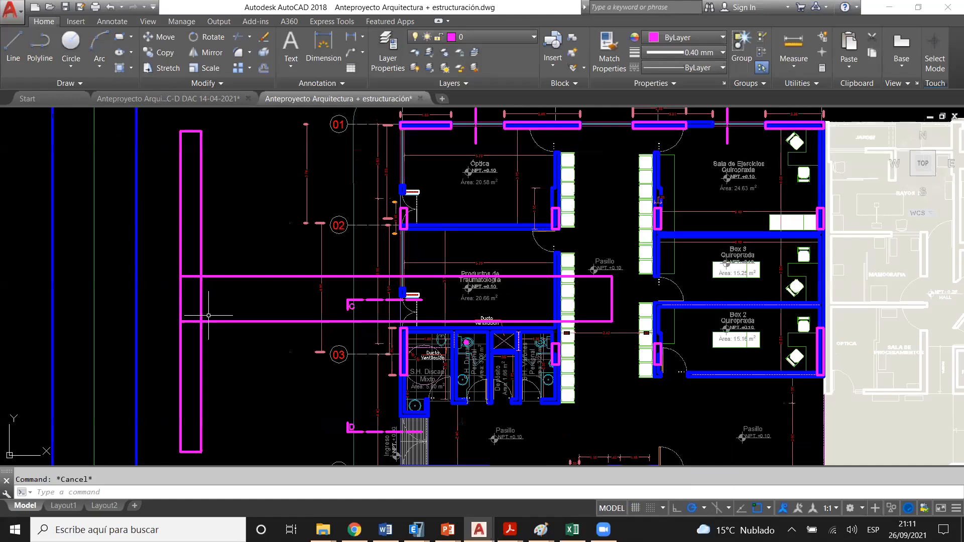
pyautogui.scroll(2, 196, 297)
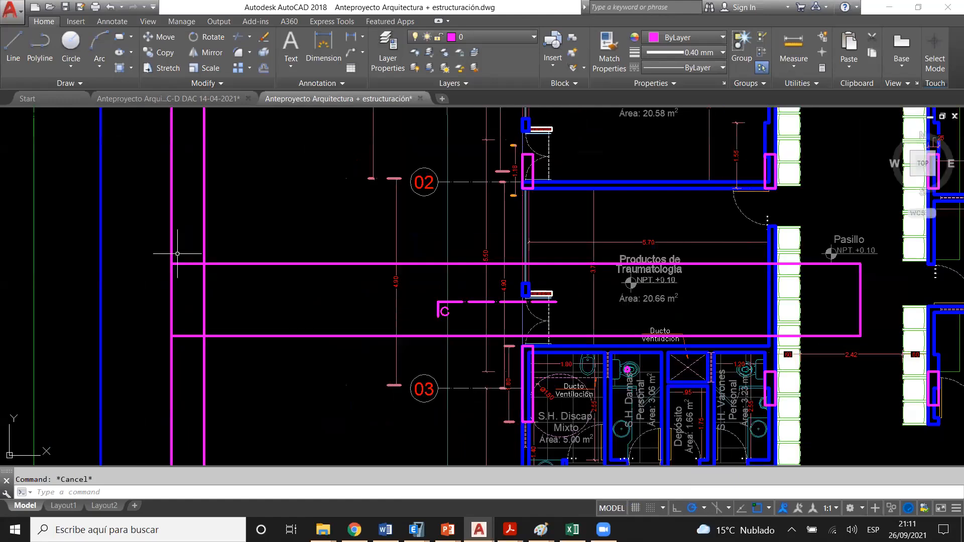
pyautogui.scroll(-2, 220, 247)
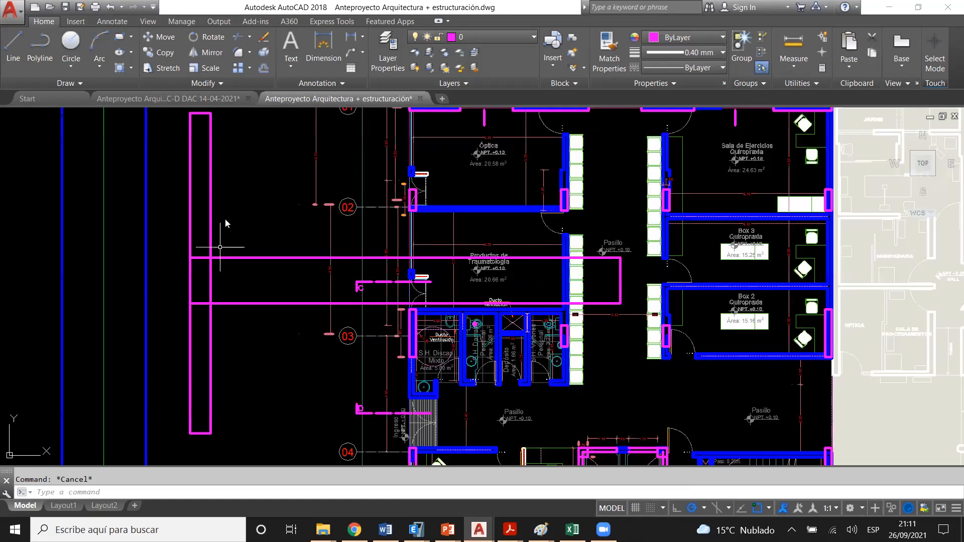
pyautogui.write('S')
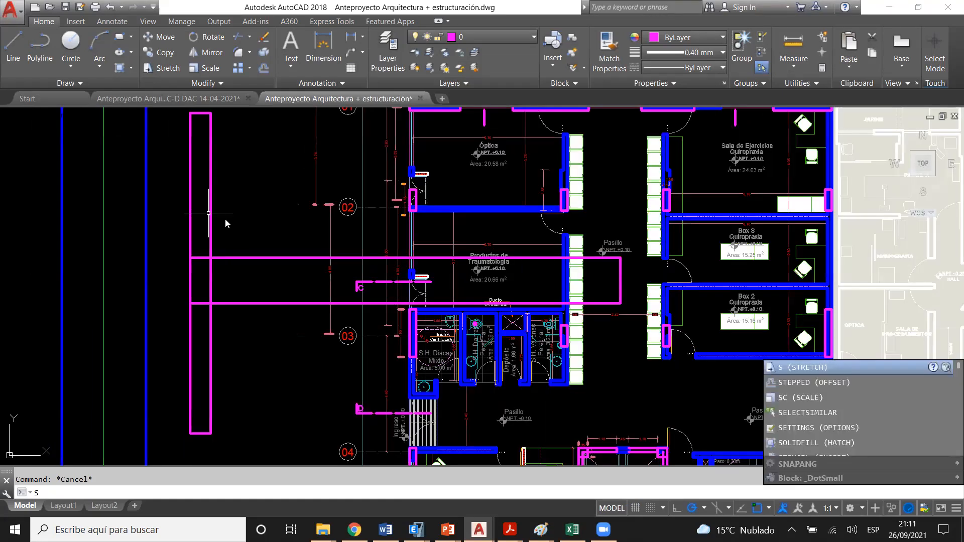
pyautogui.press('Escape')
pyautogui.write('L')
pyautogui.press('Return')
pyautogui.click(200, 176)
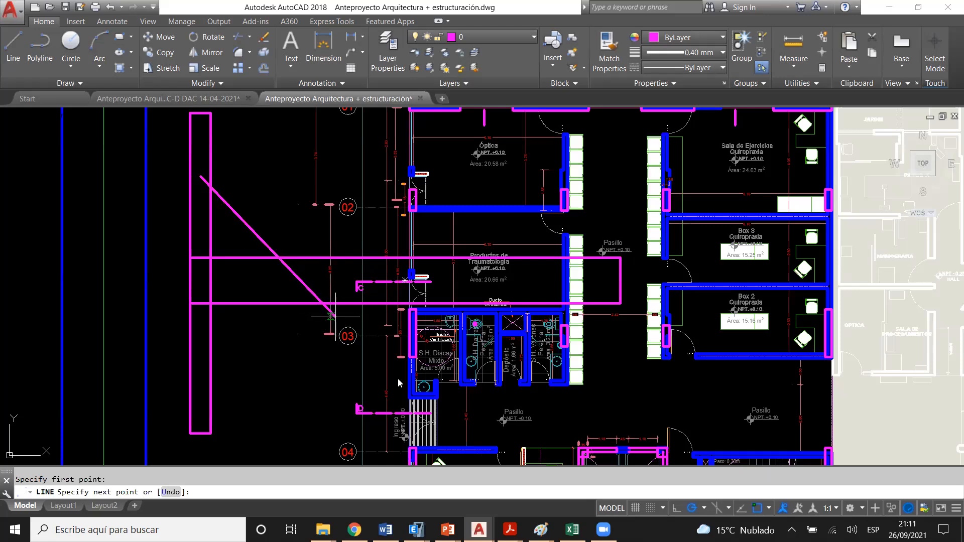
pyautogui.click(299, 335)
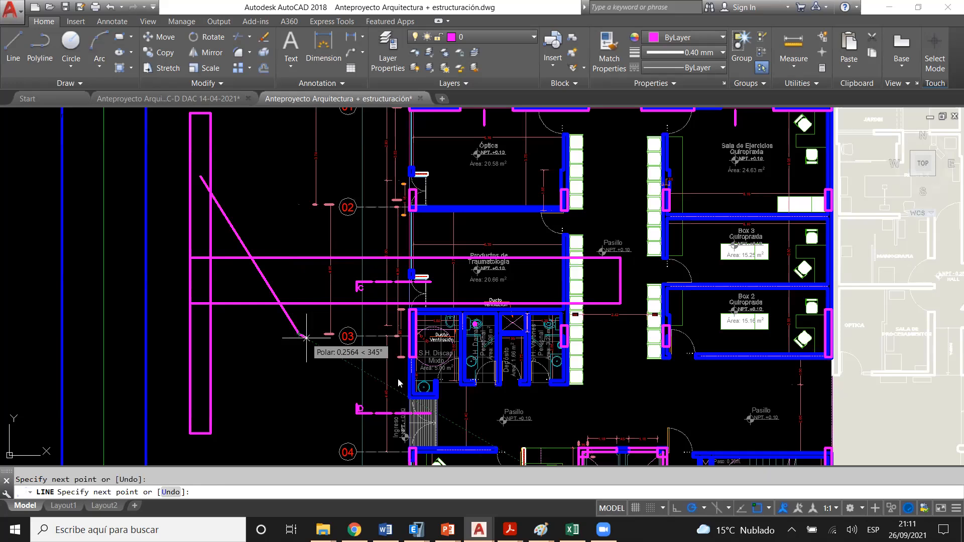
pyautogui.click(347, 361)
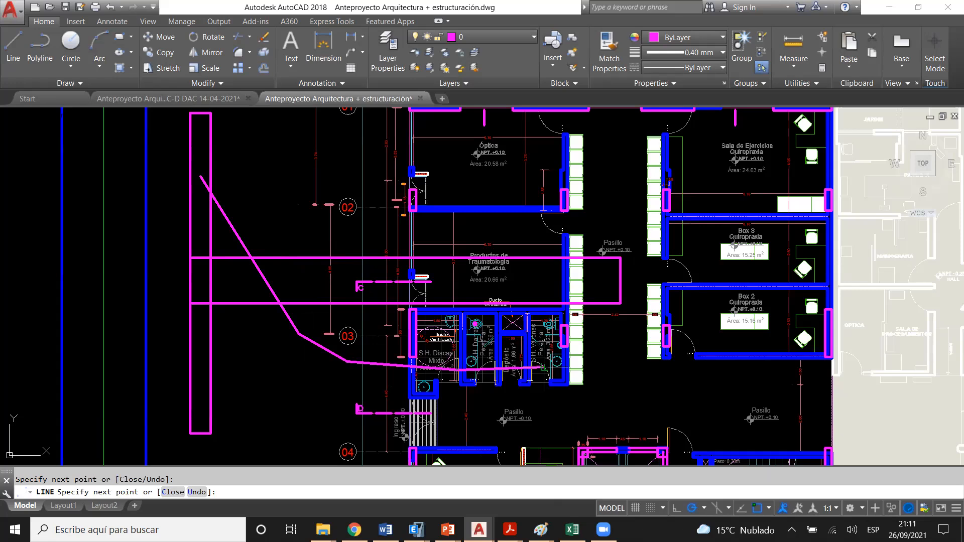
pyautogui.click(544, 368)
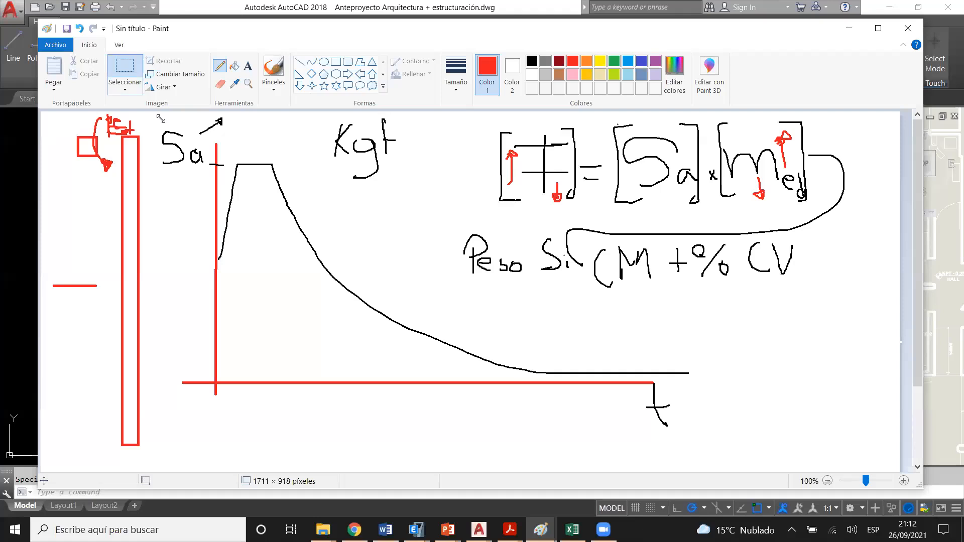
# - Switch to Paint and delete the Sa–t spectrum graph and the formulas beside the tall red rectangle
pyautogui.press('Delete')
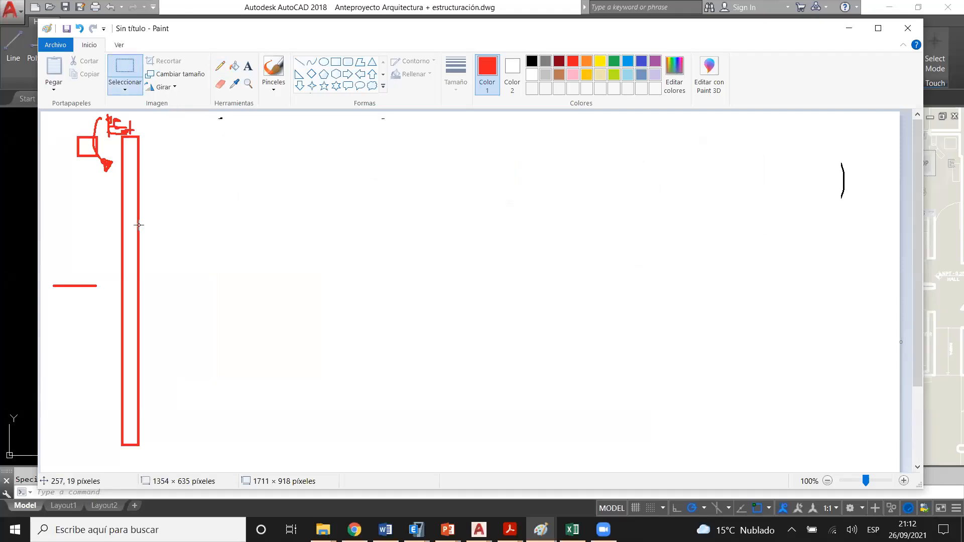
pyautogui.moveTo(122, 226)
pyautogui.mouseDown()
pyautogui.moveTo(512, 281)
pyautogui.moveTo(608, 279)
pyautogui.mouseUp()
pyautogui.moveTo(516, 214); pyautogui.dragTo(515, 193)
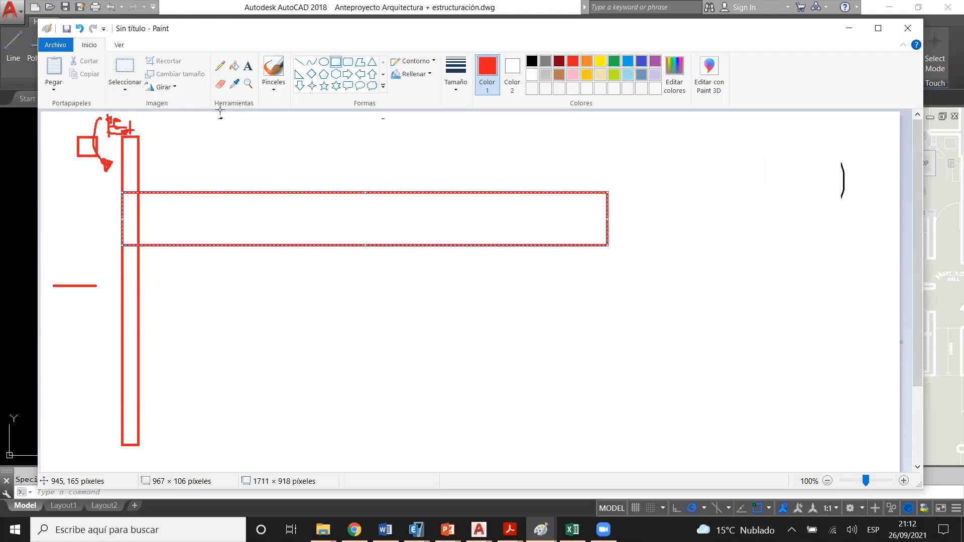
pyautogui.click(129, 187)
pyautogui.hotkey('ctrl', 'z')
# - Draw a red horizontal beam rectangle about 944 × 113 pixels, starting at the tall rectangle's outer edge and crossing its upper half
pyautogui.click(335, 62)
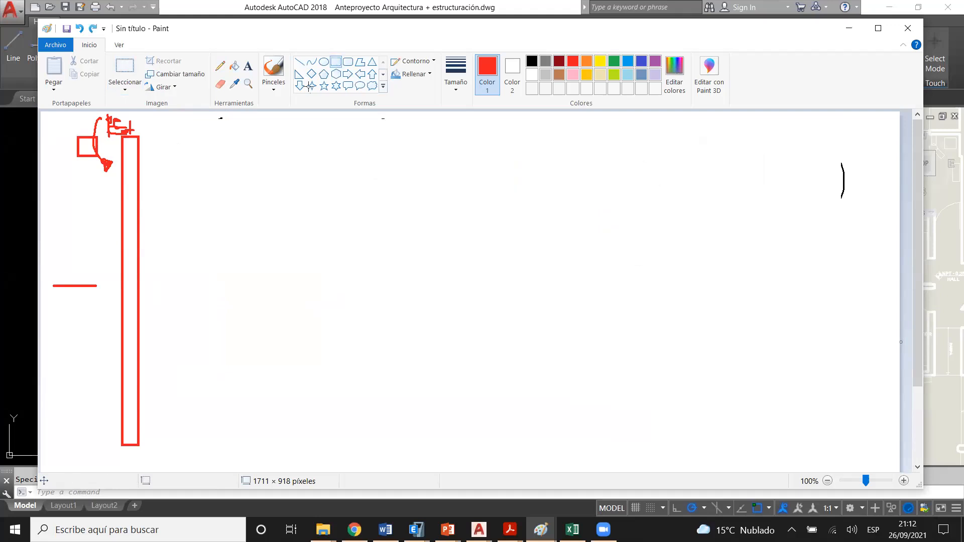
pyautogui.moveTo(120, 203)
pyautogui.mouseDown()
pyautogui.moveTo(549, 265)
pyautogui.moveTo(595, 259)
pyautogui.mouseUp()
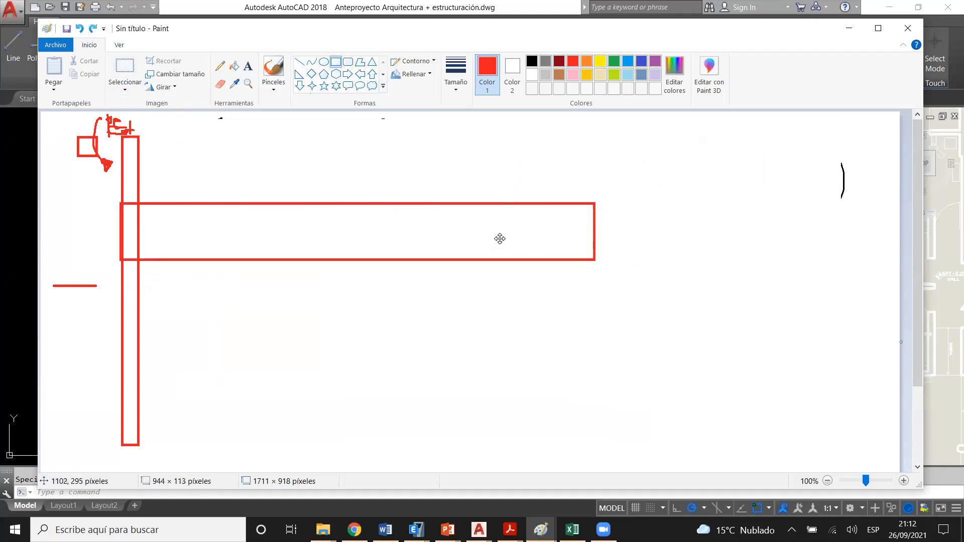
pyautogui.click(450, 271)
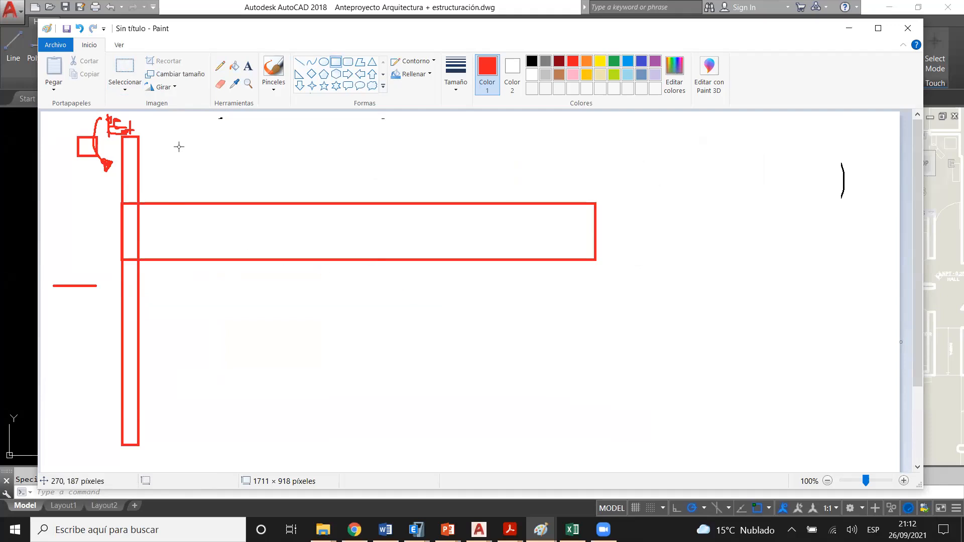
# - In black pencil, draw a small support triangle beneath the beam-column joint and a filled dot at the joint's centre
pyautogui.click(219, 66)
pyautogui.click(532, 62)
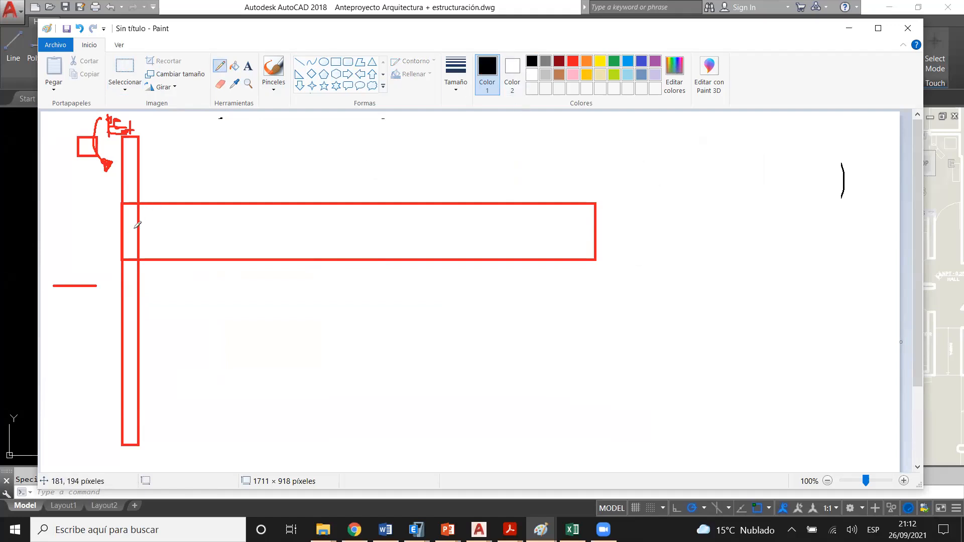
pyautogui.moveTo(126, 262)
pyautogui.mouseDown()
pyautogui.moveTo(120, 275)
pyautogui.moveTo(134, 279)
pyautogui.moveTo(120, 276)
pyautogui.mouseUp()
pyautogui.moveTo(129, 228); pyautogui.dragTo(131, 234)
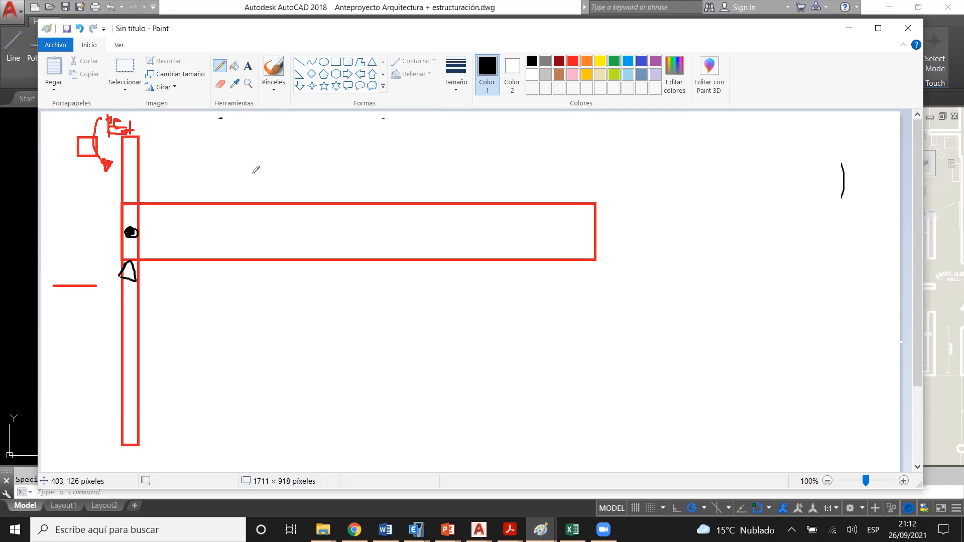
pyautogui.moveTo(132, 231); pyautogui.dragTo(163, 265)
pyautogui.hotkey('ctrl', 'z')
pyautogui.moveTo(134, 234); pyautogui.dragTo(221, 301)
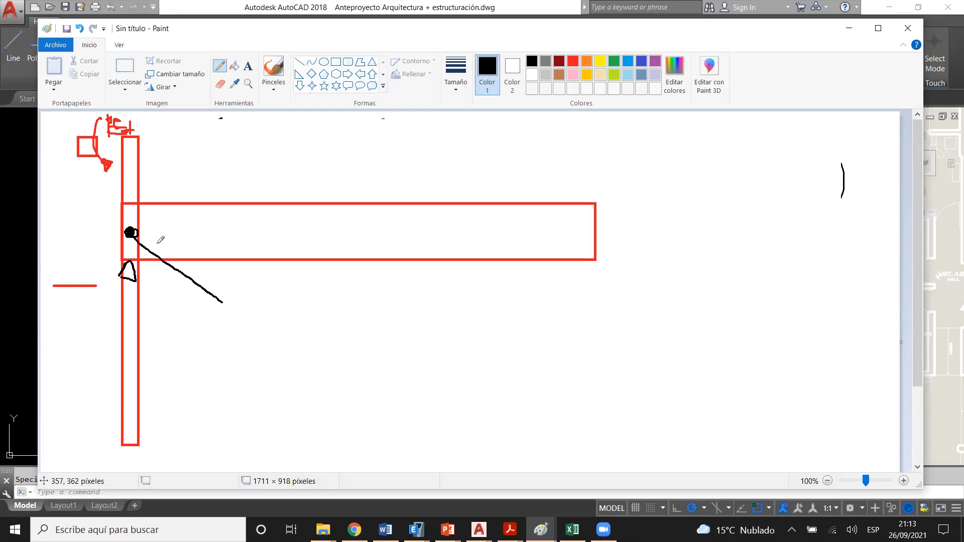
pyautogui.hotkey('ctrl', 'z')
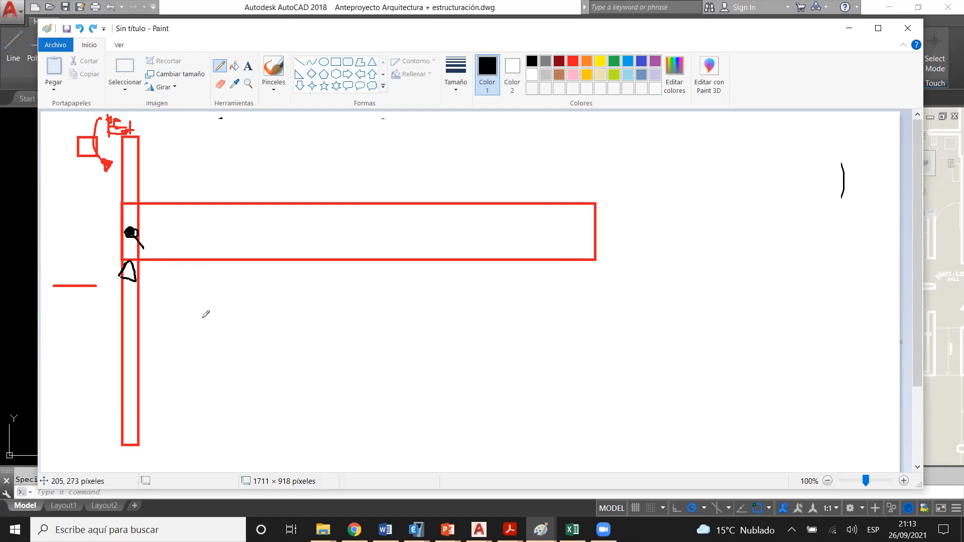
# - Draw a black sagging curve from the joint dot past the beam's far end, and an orange one above it from the column's upper end
pyautogui.moveTo(203, 318); pyautogui.dragTo(592, 125)
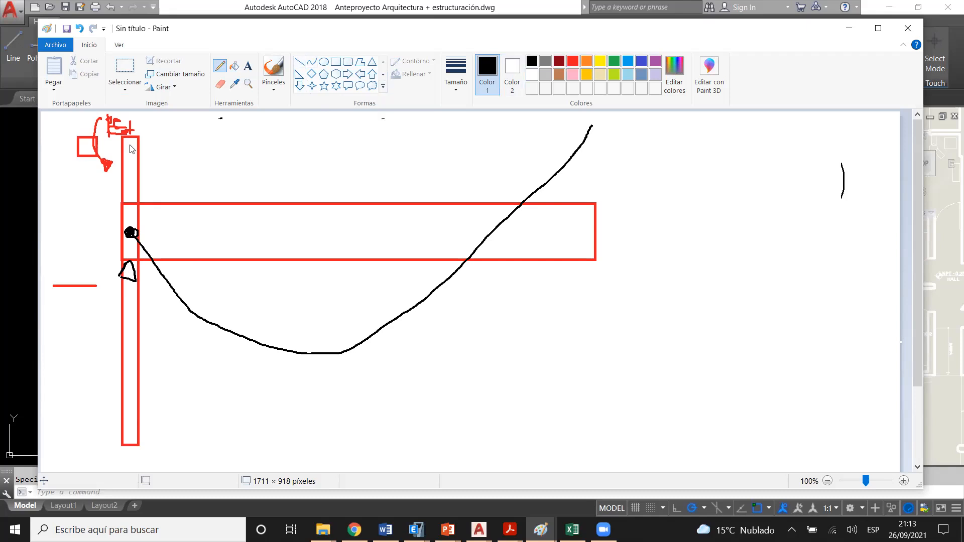
pyautogui.click(587, 61)
pyautogui.moveTo(128, 142)
pyautogui.mouseDown()
pyautogui.moveTo(512, 203)
pyautogui.moveTo(607, 129)
pyautogui.mouseUp()
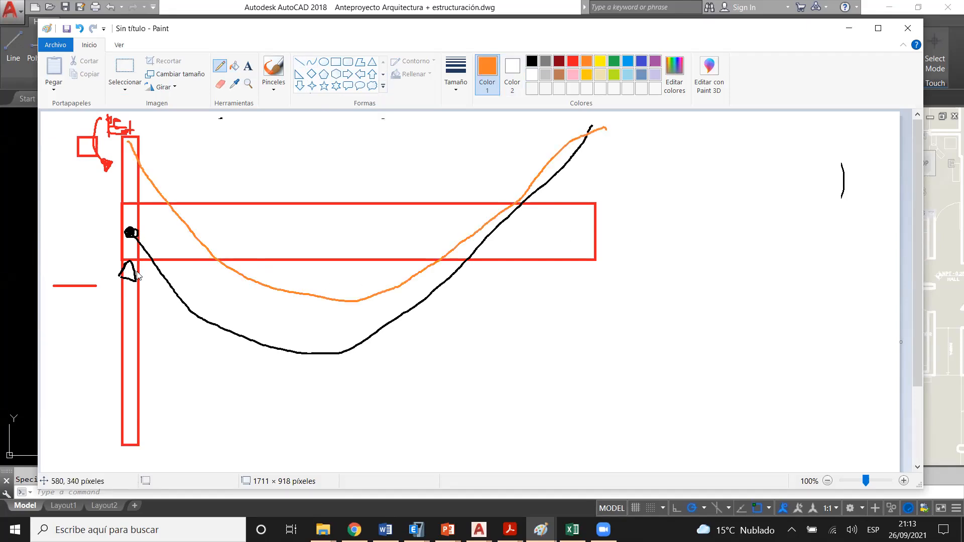
# - Add black marks inside the support triangle and at the lowest point of the black curve
pyautogui.click(531, 61)
pyautogui.moveTo(129, 274); pyautogui.dragTo(135, 262)
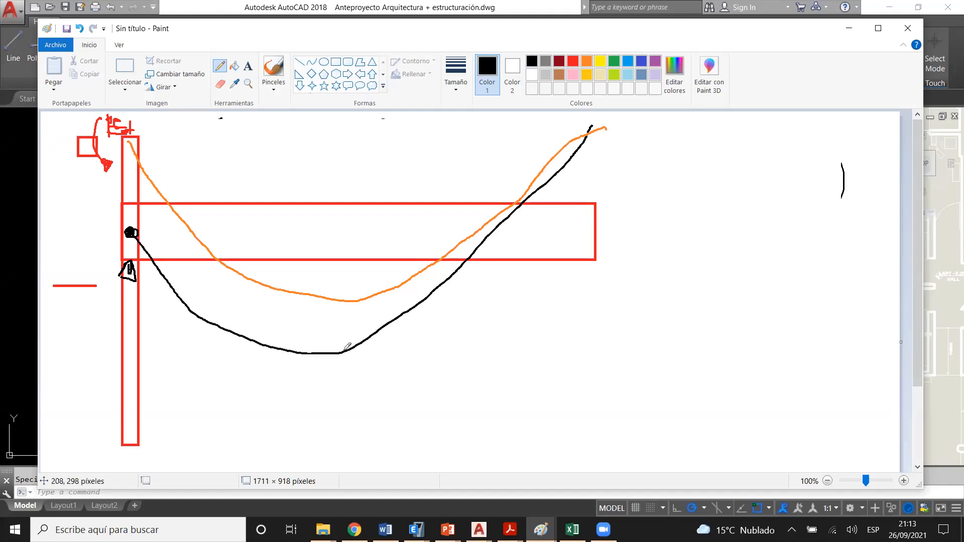
pyautogui.moveTo(334, 341)
pyautogui.mouseDown()
pyautogui.moveTo(343, 346)
pyautogui.moveTo(330, 356)
pyautogui.moveTo(346, 349)
pyautogui.mouseUp()
# - Draw two black, roughly horizontal bars across the black curve's sag and a hooked bar around the beam-column joint
pyautogui.moveTo(208, 330); pyautogui.dragTo(430, 350)
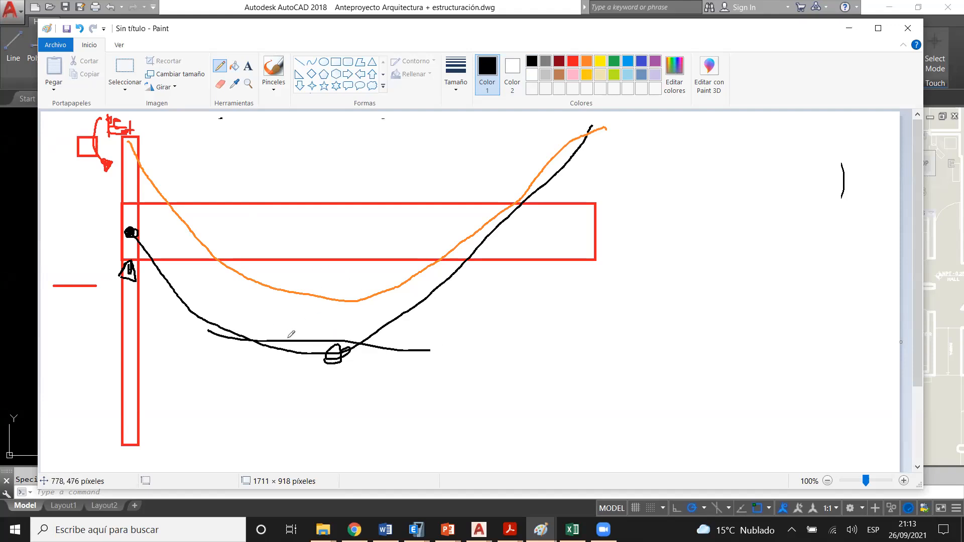
pyautogui.keyDown('shift'); pyautogui.moveTo(196, 329); pyautogui.dragTo(423, 330); pyautogui.keyUp('shift')
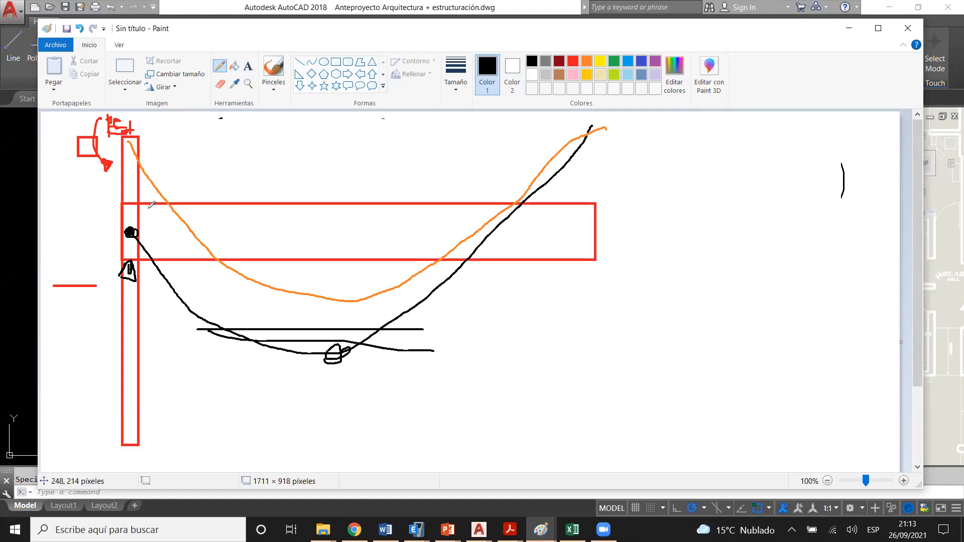
pyautogui.moveTo(124, 222)
pyautogui.mouseDown()
pyautogui.moveTo(159, 208)
pyautogui.moveTo(124, 248)
pyautogui.mouseUp()
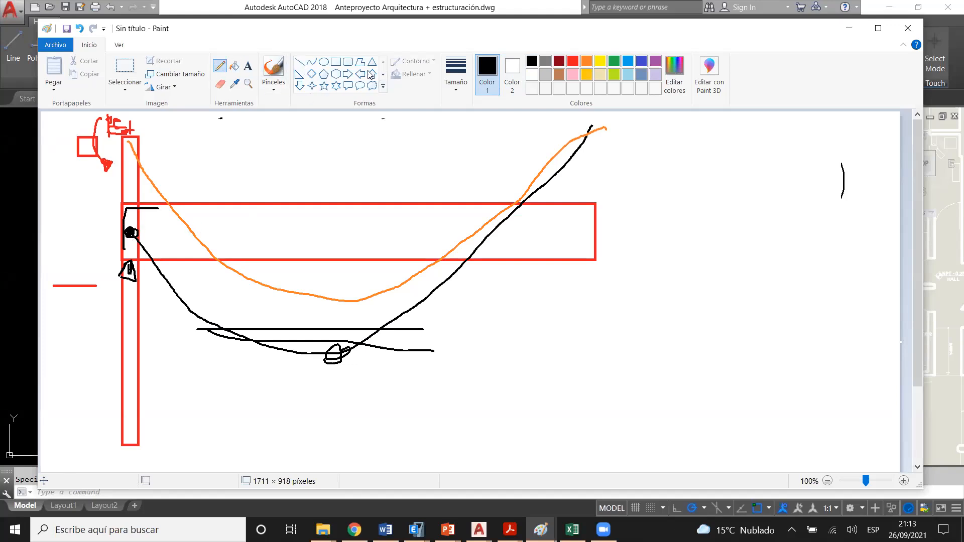
# - With a thinner dark red line, draw and hatch a tapered haunch in the corner beneath the beam against the column
pyautogui.click(459, 84)
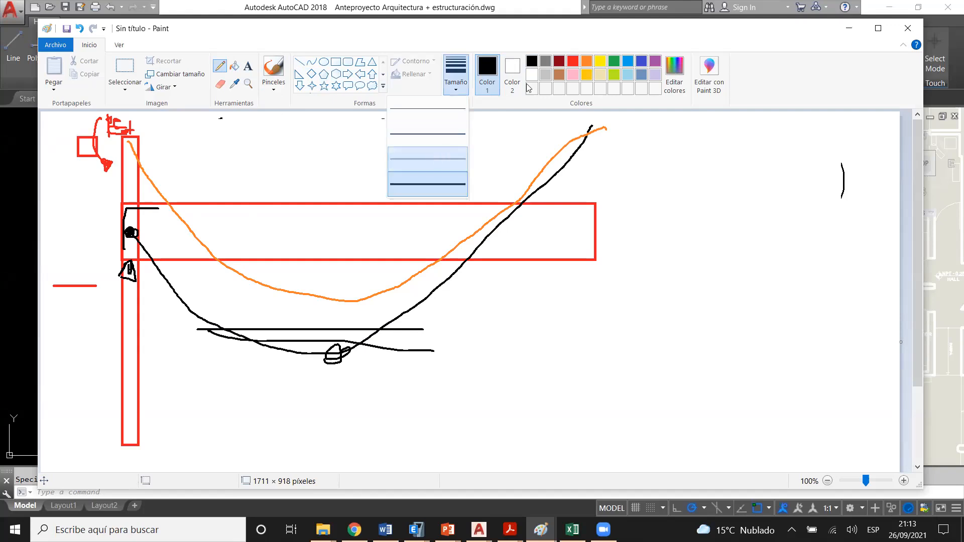
pyautogui.click(445, 146)
pyautogui.click(559, 61)
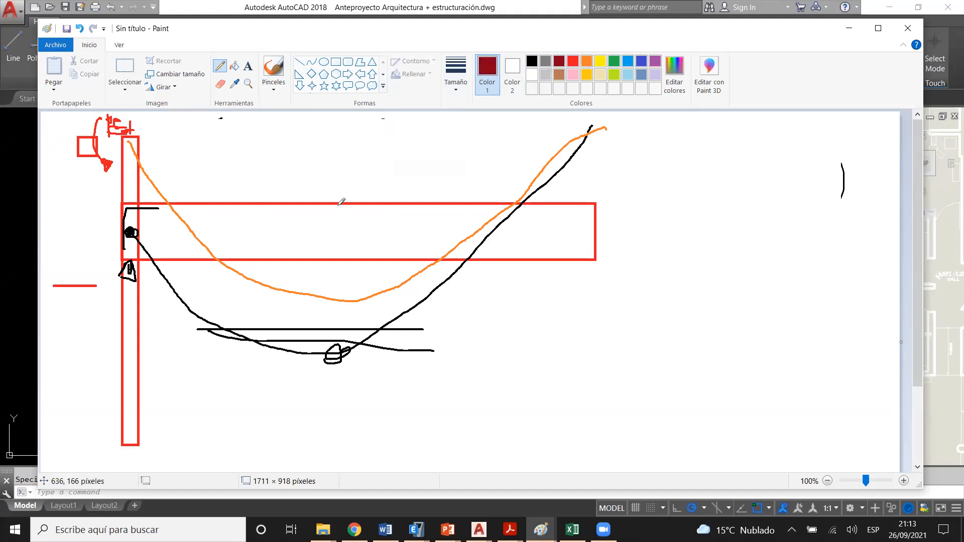
pyautogui.moveTo(140, 262)
pyautogui.mouseDown()
pyautogui.moveTo(168, 262)
pyautogui.moveTo(169, 276)
pyautogui.moveTo(136, 344)
pyautogui.mouseUp()
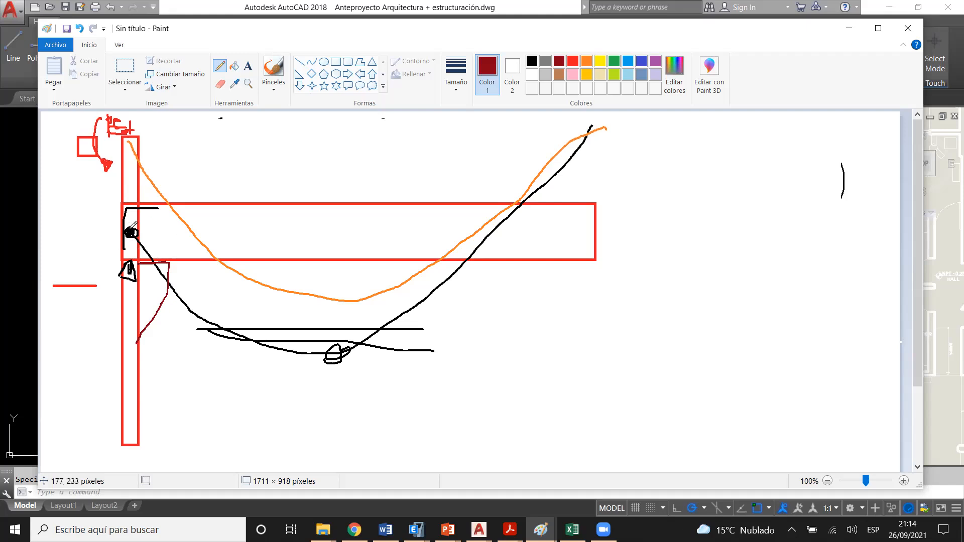
pyautogui.moveTo(144, 319)
pyautogui.mouseDown()
pyautogui.moveTo(148, 291)
pyautogui.moveTo(158, 296)
pyautogui.moveTo(150, 266)
pyautogui.mouseUp()
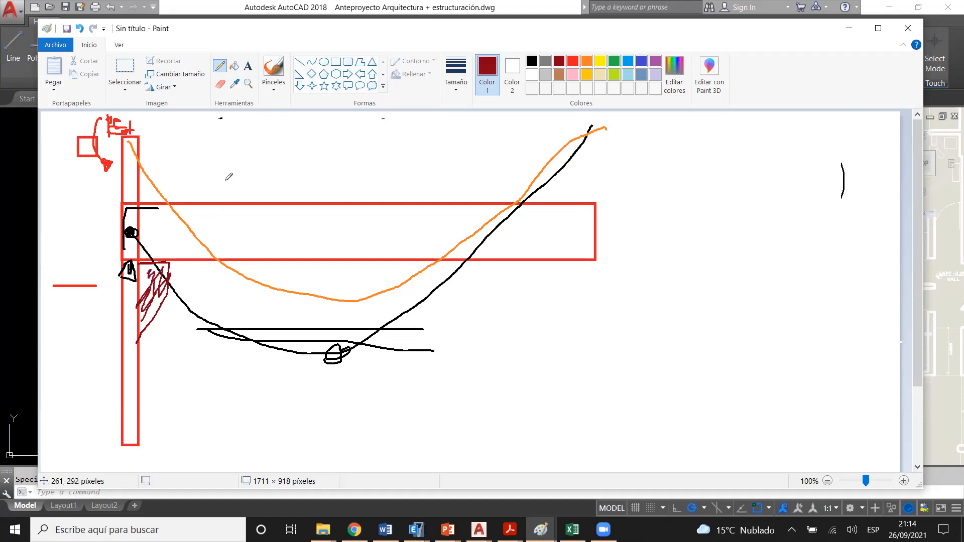
# - Write the dark red symbols f'c and Ø, separated by commas, above the beam
pyautogui.moveTo(245, 177); pyautogui.dragTo(254, 150)
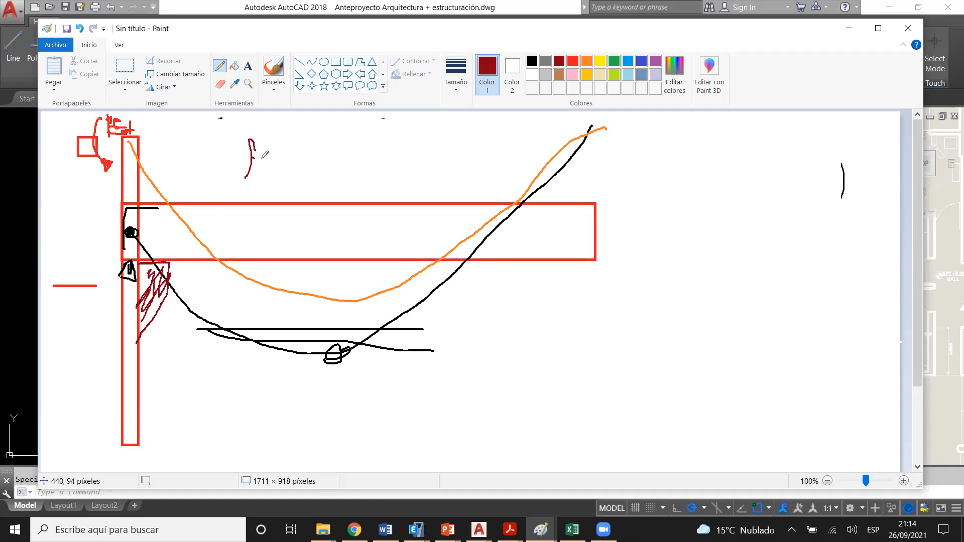
pyautogui.moveTo(259, 159); pyautogui.dragTo(273, 194)
pyautogui.moveTo(313, 147); pyautogui.dragTo(311, 195)
pyautogui.moveTo(357, 173); pyautogui.dragTo(351, 196)
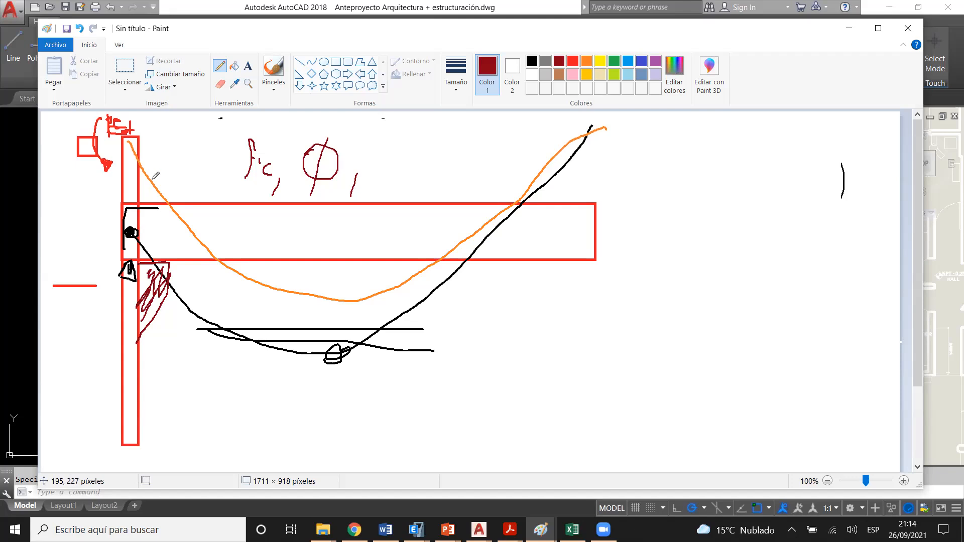
# - Draw a dark red straight bar above the beam and a hooked bar at its far end, and mark the joint dot
pyautogui.moveTo(372, 145); pyautogui.dragTo(503, 144)
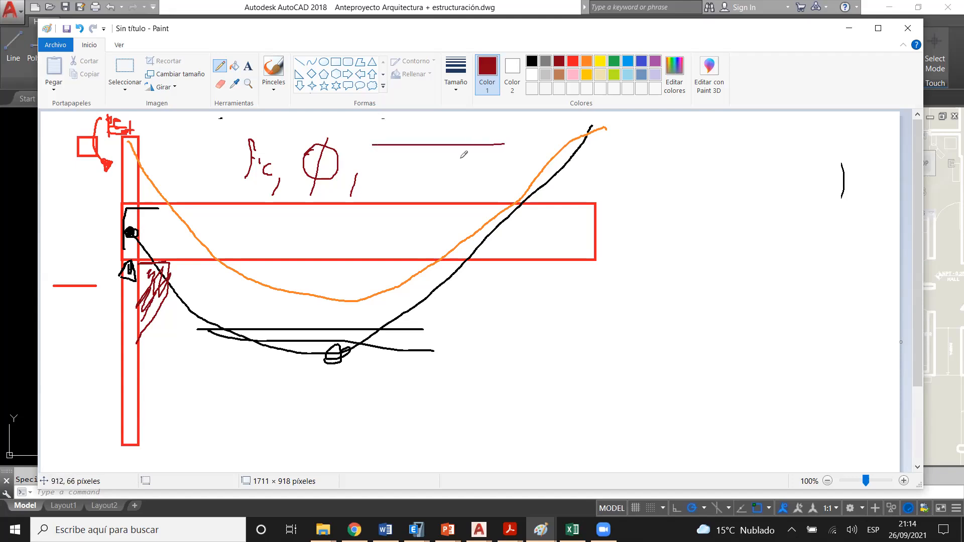
pyautogui.moveTo(537, 211)
pyautogui.mouseDown()
pyautogui.moveTo(585, 212)
pyautogui.moveTo(590, 245)
pyautogui.mouseUp()
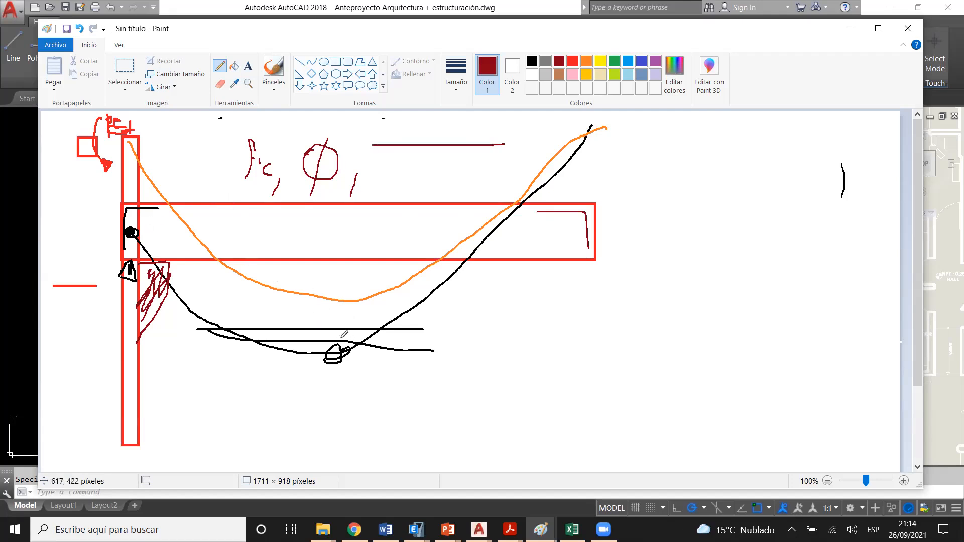
pyautogui.moveTo(131, 232); pyautogui.dragTo(133, 233)
# - Minimize Paint and return to the AutoCAD floor plan, showing the rectangles and line chain beside the first plan
pyautogui.click(683, 142)
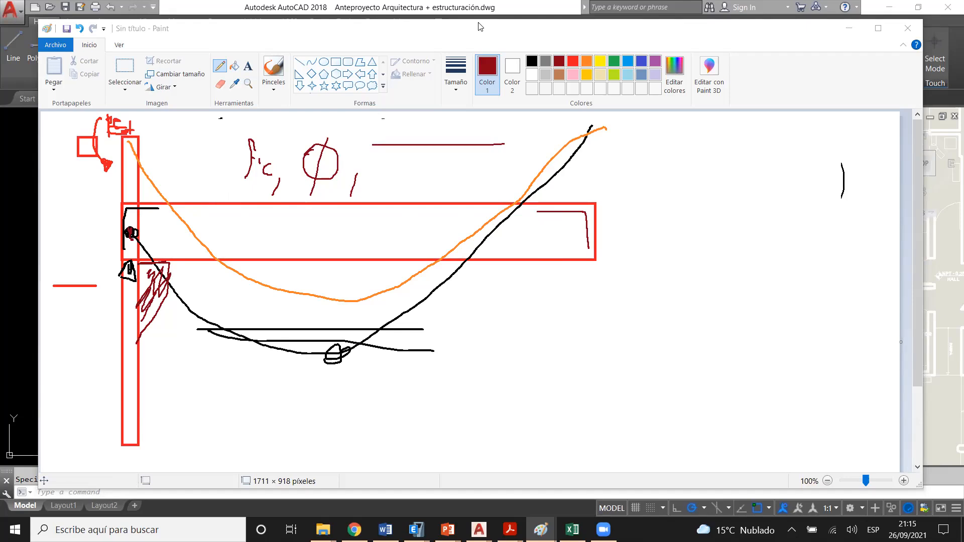
pyautogui.click(854, 31)
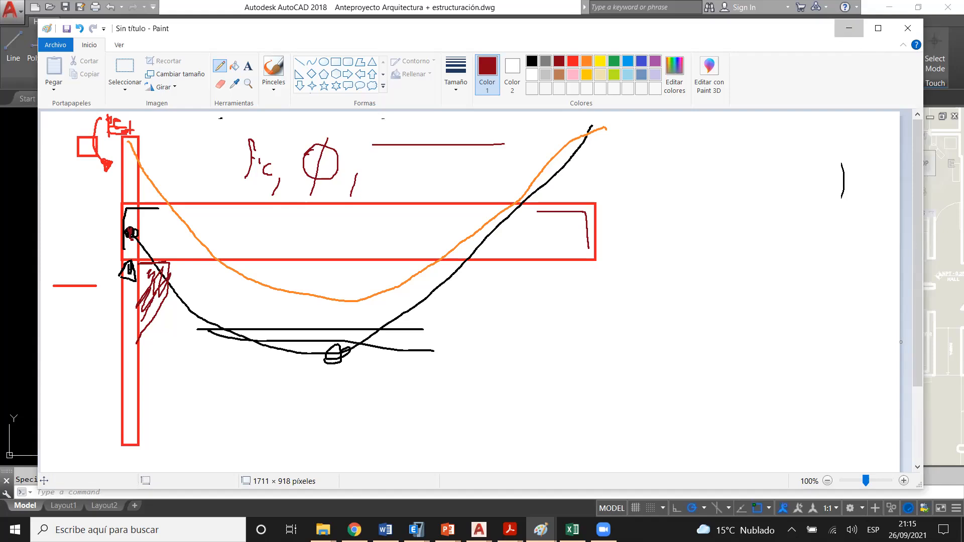
pyautogui.click(850, 28)
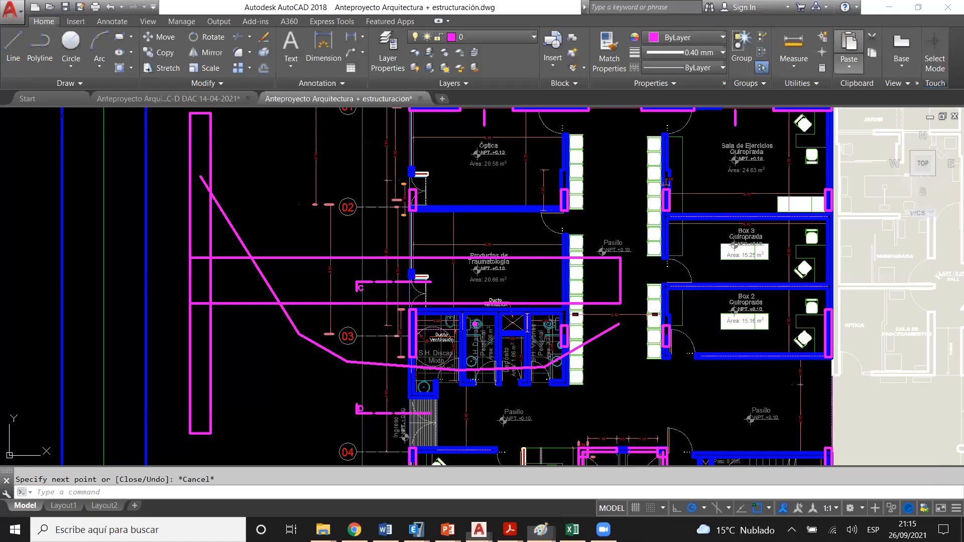
pyautogui.scroll(-2, 177, 240)
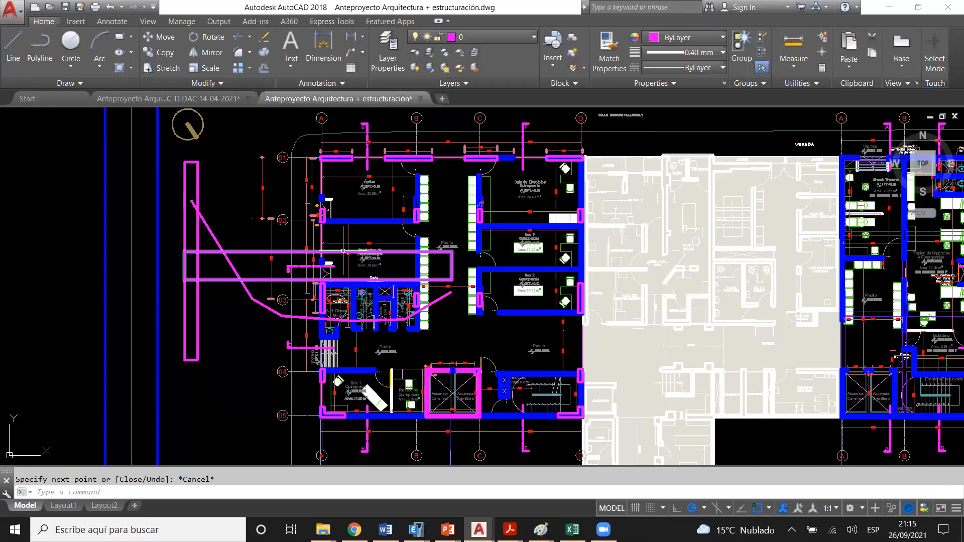
# - Examine the columns and walls around the rooms, corridor and elevators of the first clinic floor plan
pyautogui.scroll(-2, 275, 237)
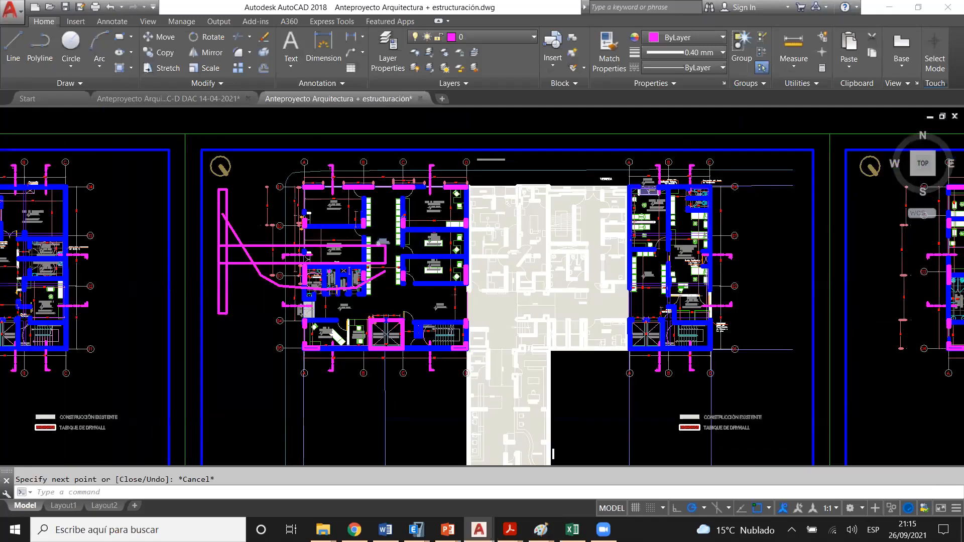
pyautogui.scroll(2, 385, 241)
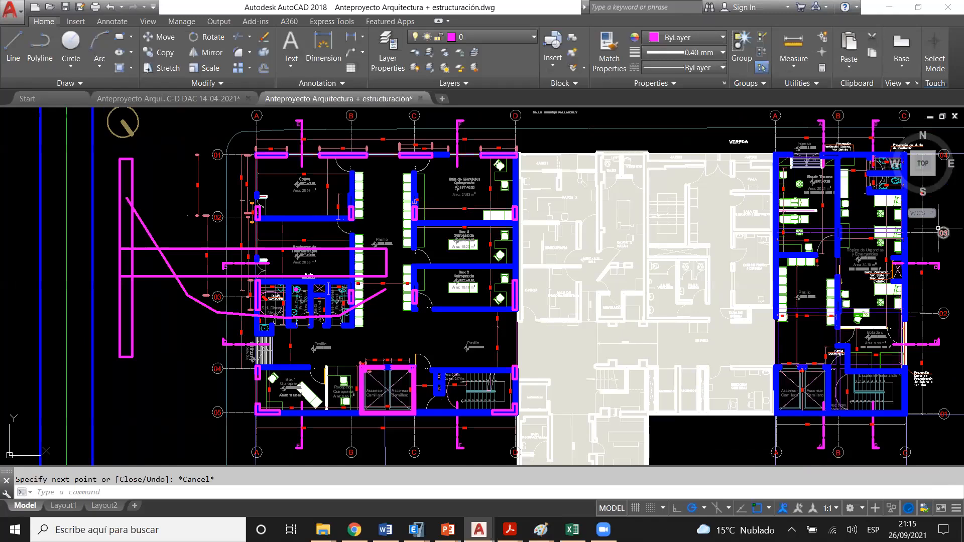
pyautogui.scroll(2, 472, 247)
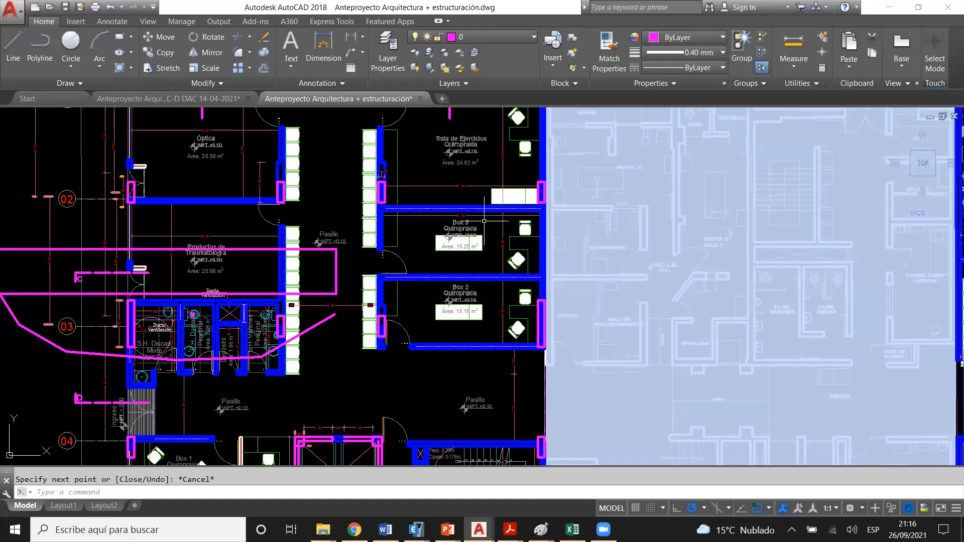
pyautogui.scroll(-2, 484, 221)
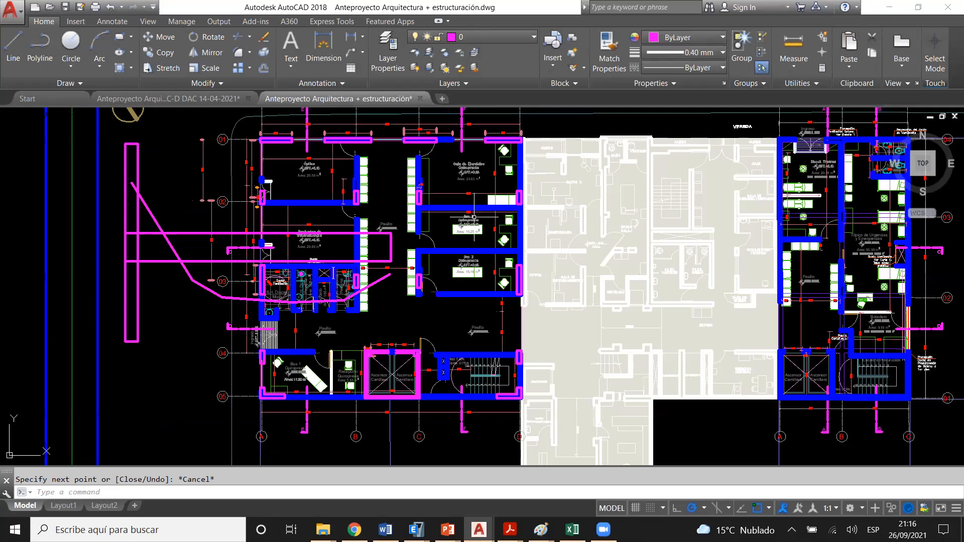
pyautogui.scroll(2, 284, 329)
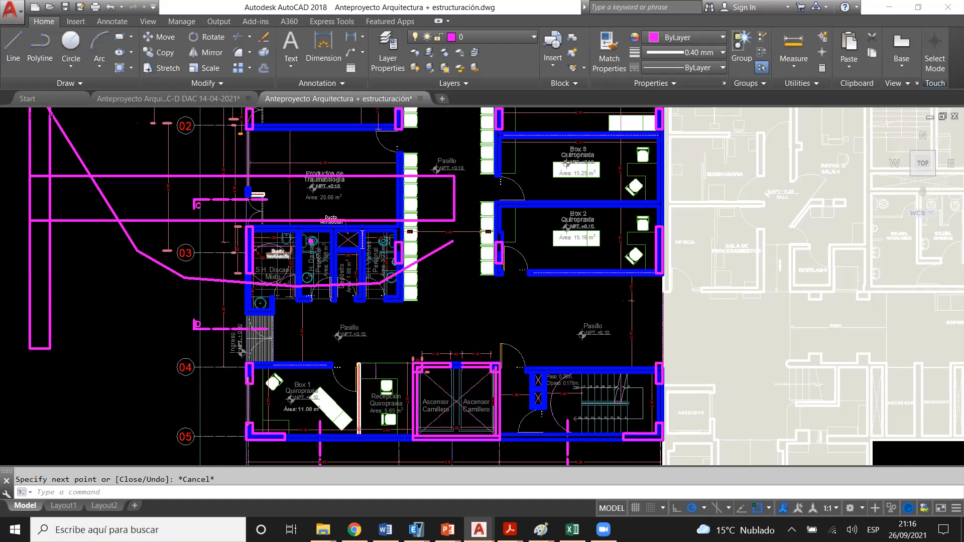
pyautogui.scroll(-2, 278, 254)
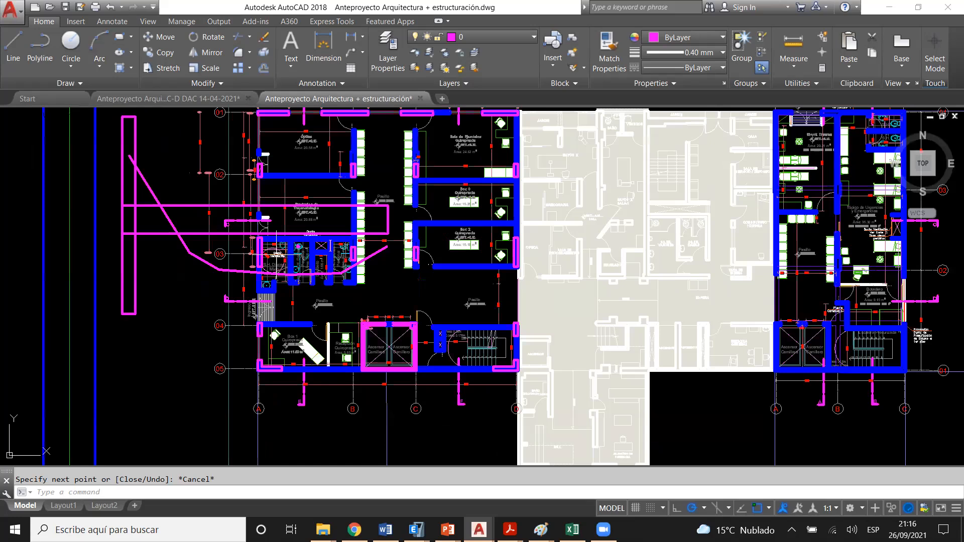
pyautogui.scroll(2, 381, 124)
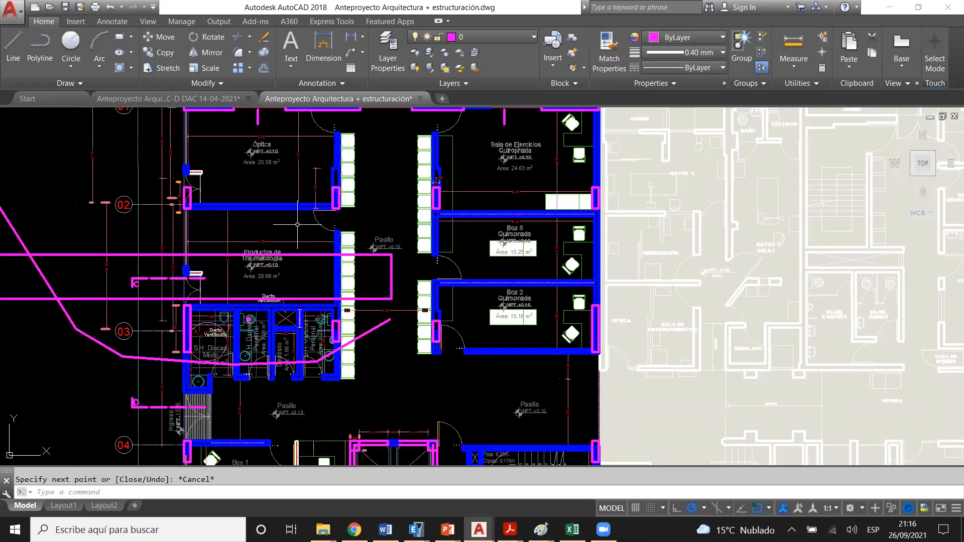
pyautogui.scroll(-2, 297, 225)
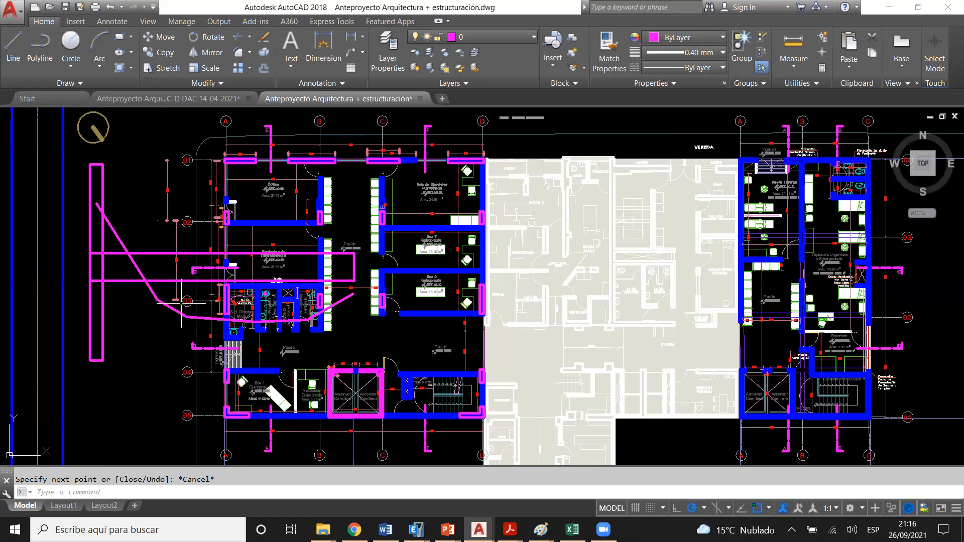
# - Erase the long horizontal magenta rectangle and the magenta line chain crossing the first floor plan
pyautogui.moveTo(181, 303); pyautogui.dragTo(161, 277)
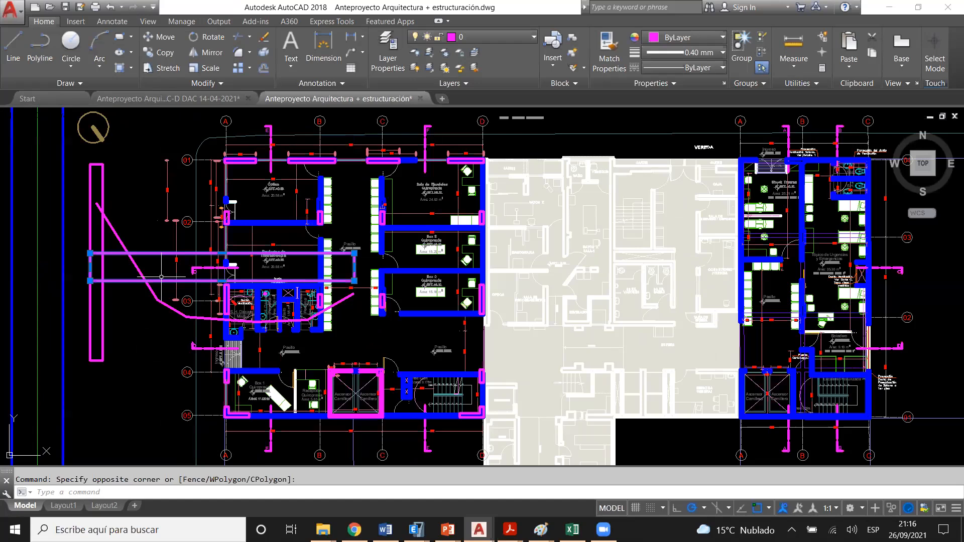
pyautogui.click(161, 276)
pyautogui.press('Delete')
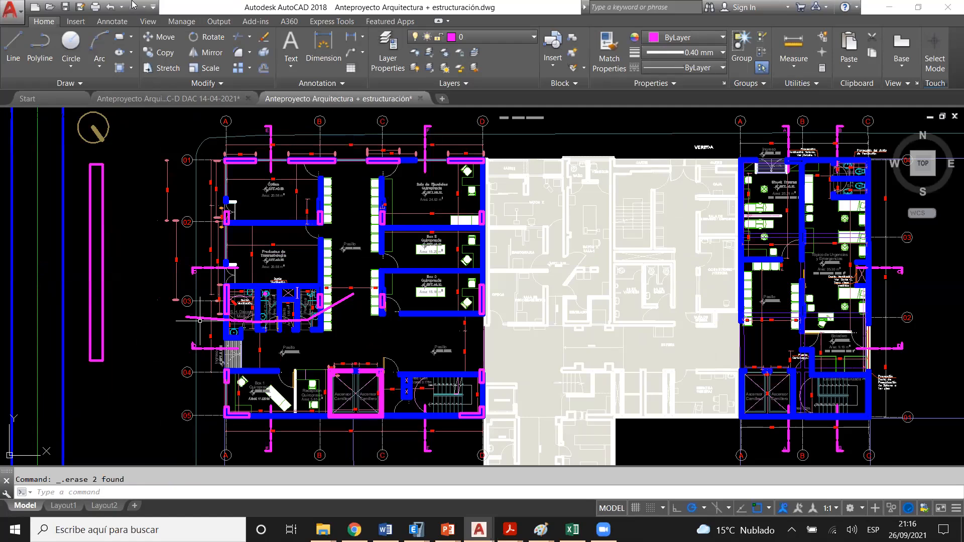
pyautogui.press('Escape')
pyautogui.scroll(4, 284, 321)
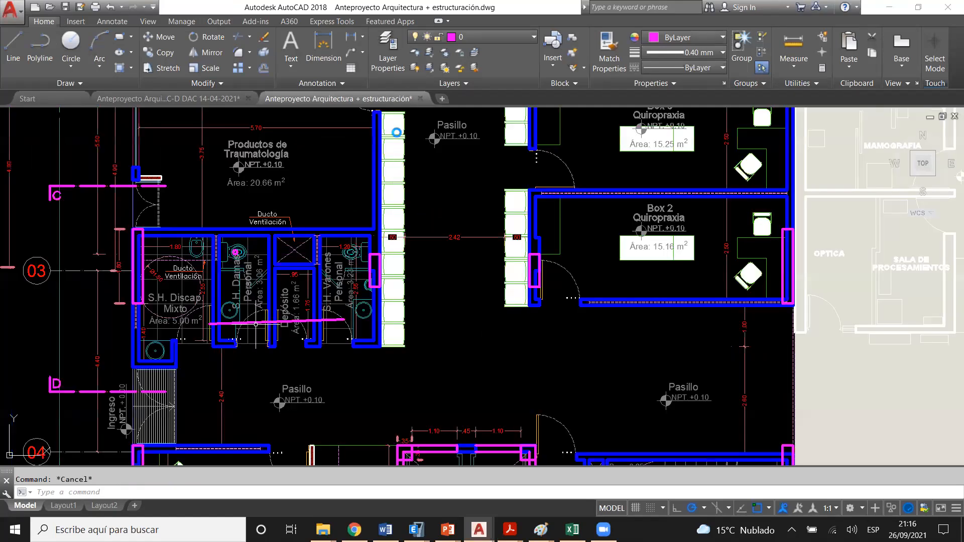
pyautogui.click(256, 325)
pyautogui.press('Delete')
pyautogui.scroll(-6, 318, 303)
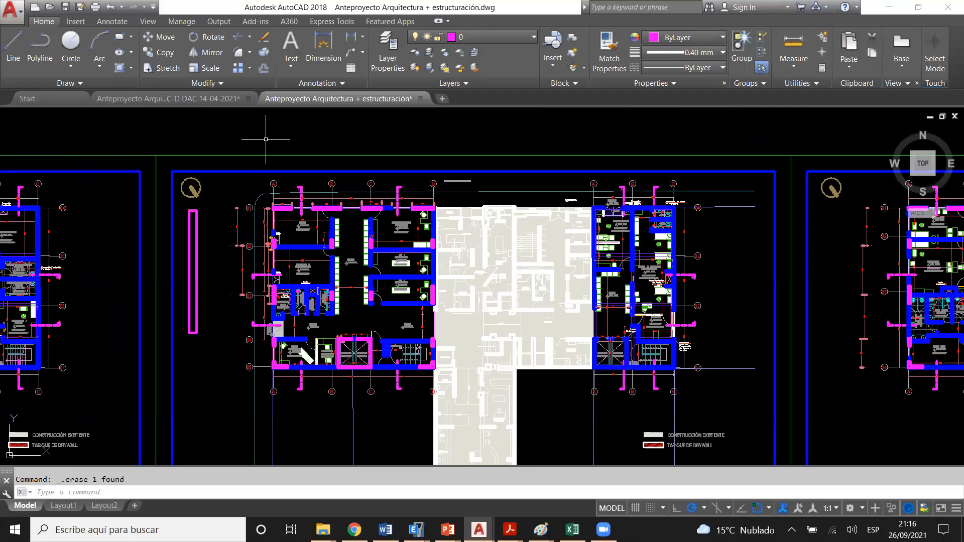
# - Save the drawing as a new copy named Anteproyecto Arquitectura + estructuración CLASE II
pyautogui.hotkey('ctrl', 'shift', 's')
pyautogui.write('C')
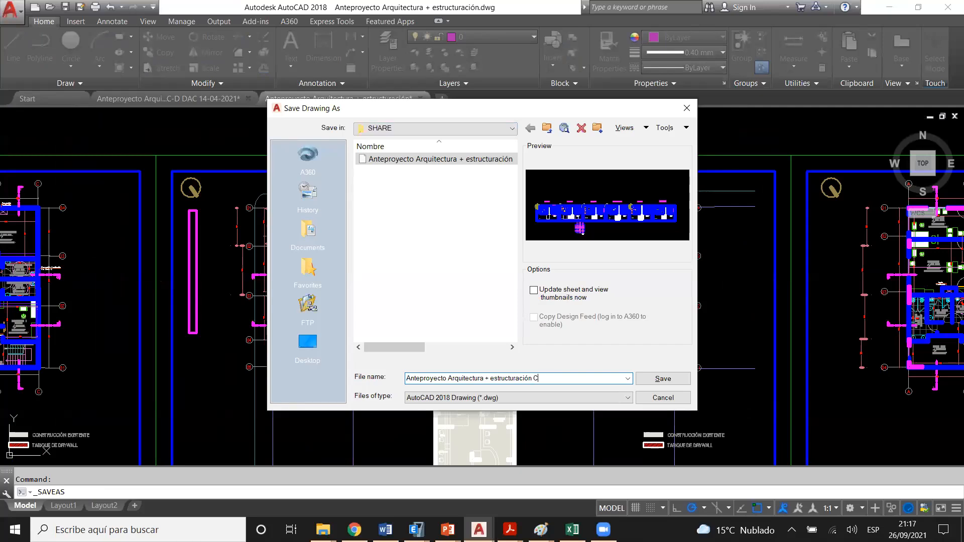
pyautogui.write('LASE II')
pyautogui.press('Return')
pyautogui.click(386, 408)
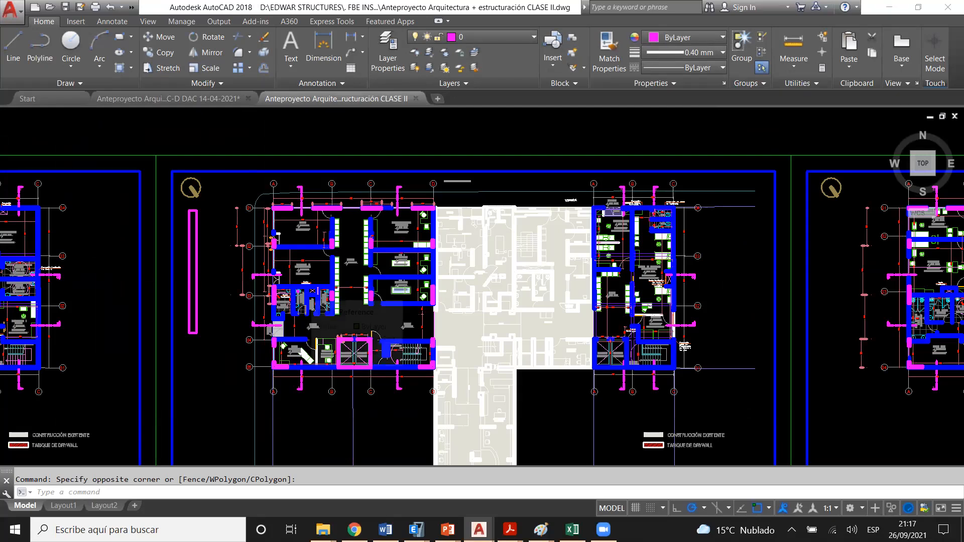
pyautogui.scroll(2, 359, 314)
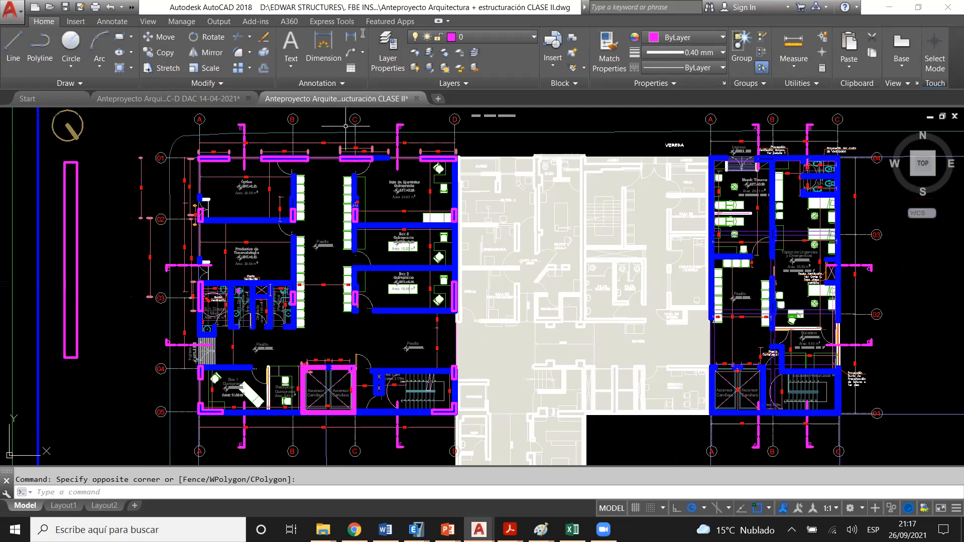
pyautogui.moveTo(358, 197)
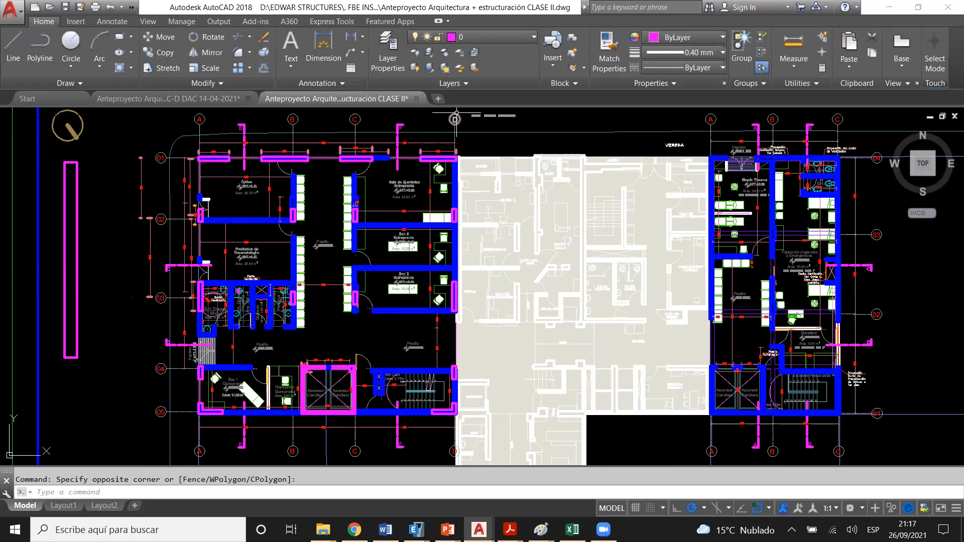
pyautogui.press('Escape')
pyautogui.click(326, 222)
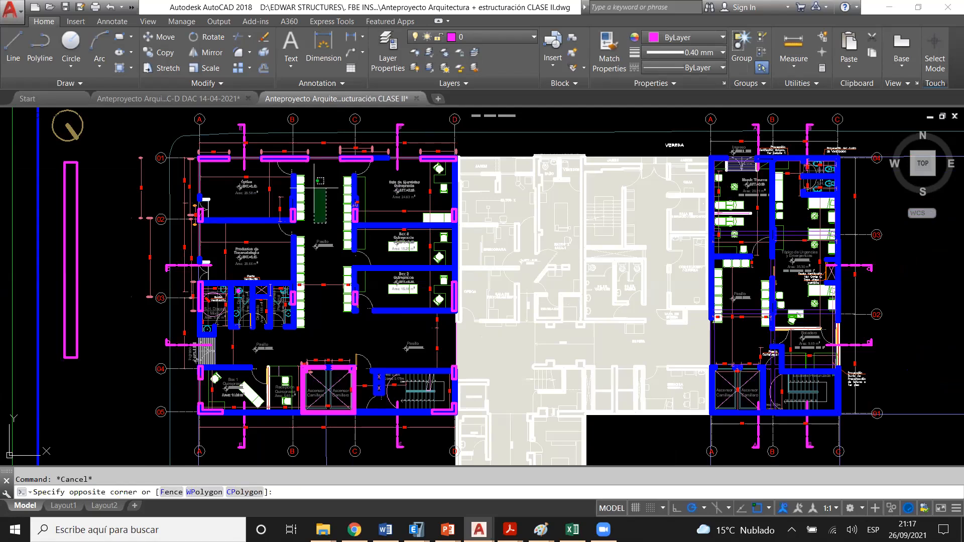
pyautogui.click(320, 180)
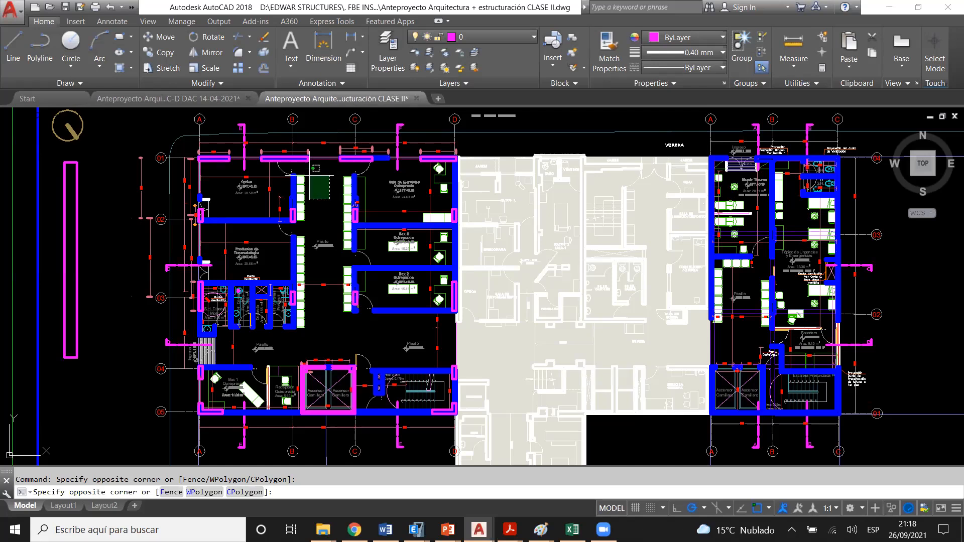
pyautogui.click(316, 167)
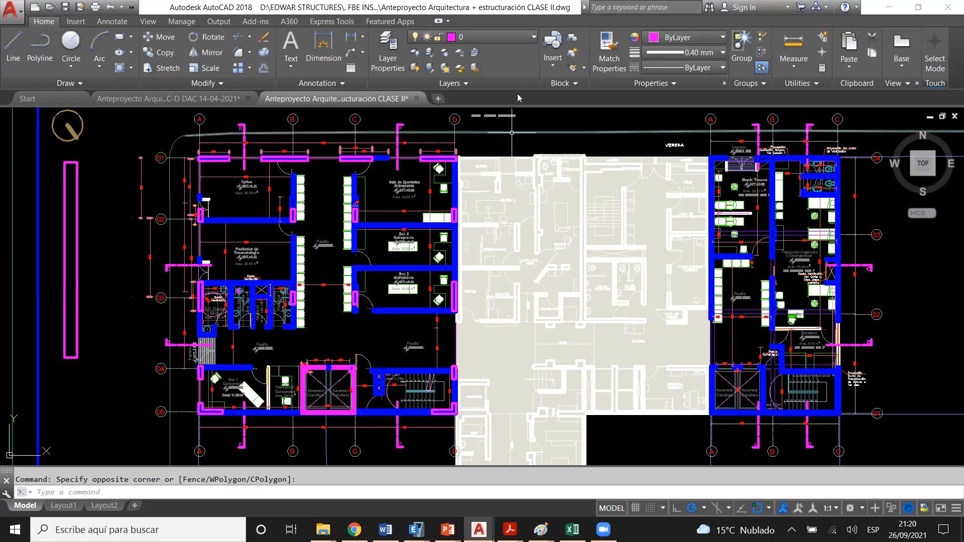
pyautogui.click(330, 325)
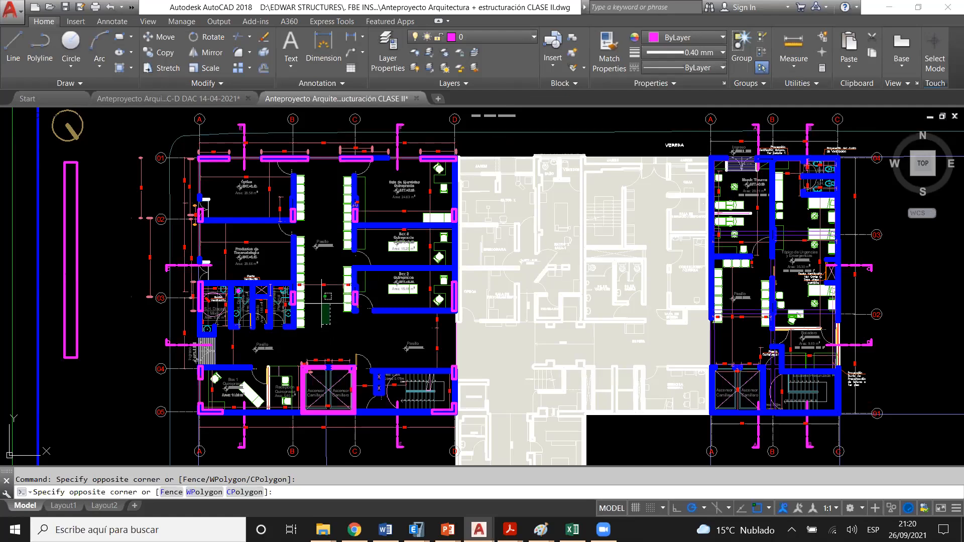
pyautogui.click(328, 296)
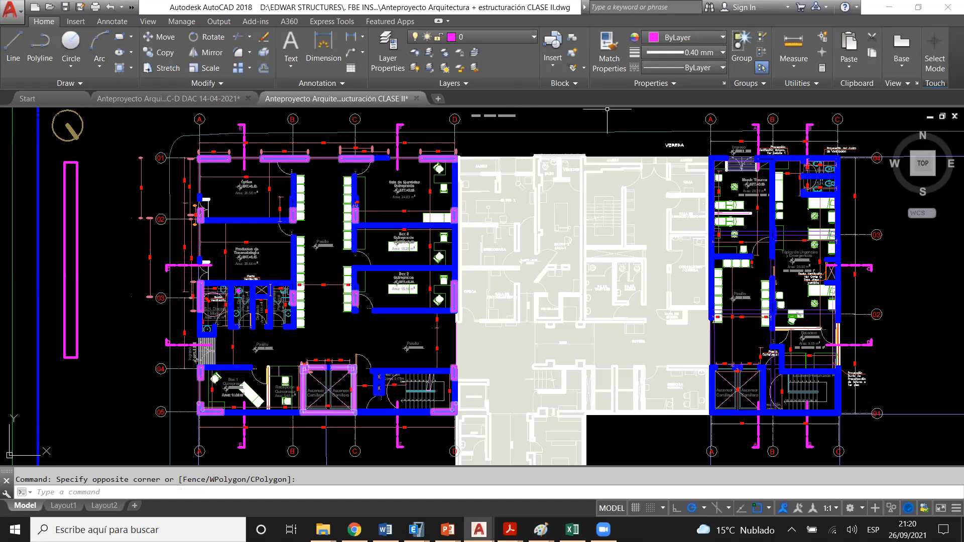
pyautogui.press('Escape')
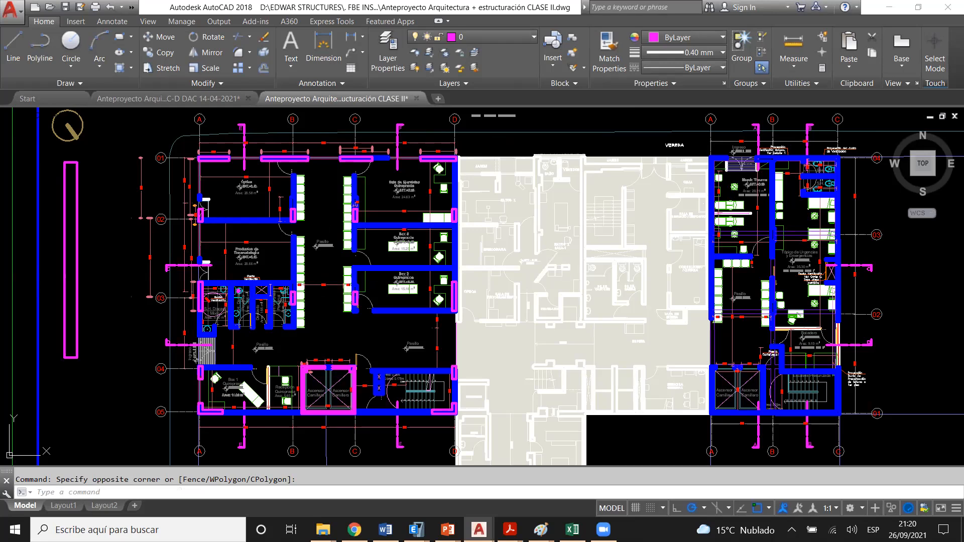
pyautogui.click(330, 221)
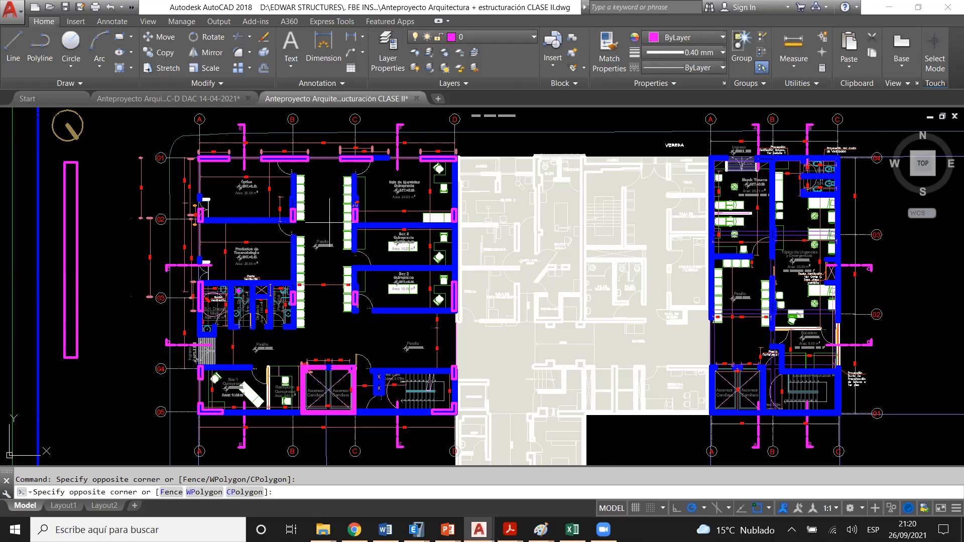
pyautogui.click(307, 184)
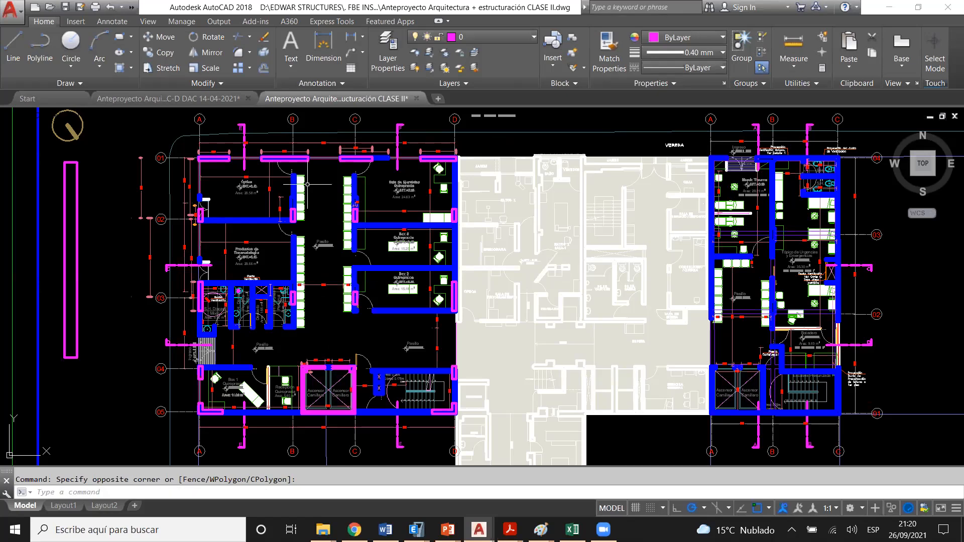
pyautogui.click(336, 221)
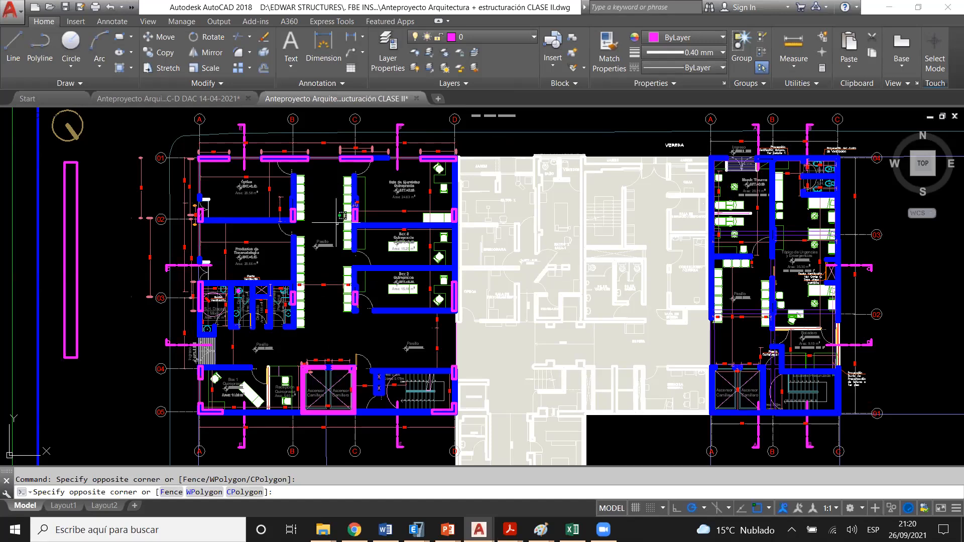
pyautogui.click(365, 220)
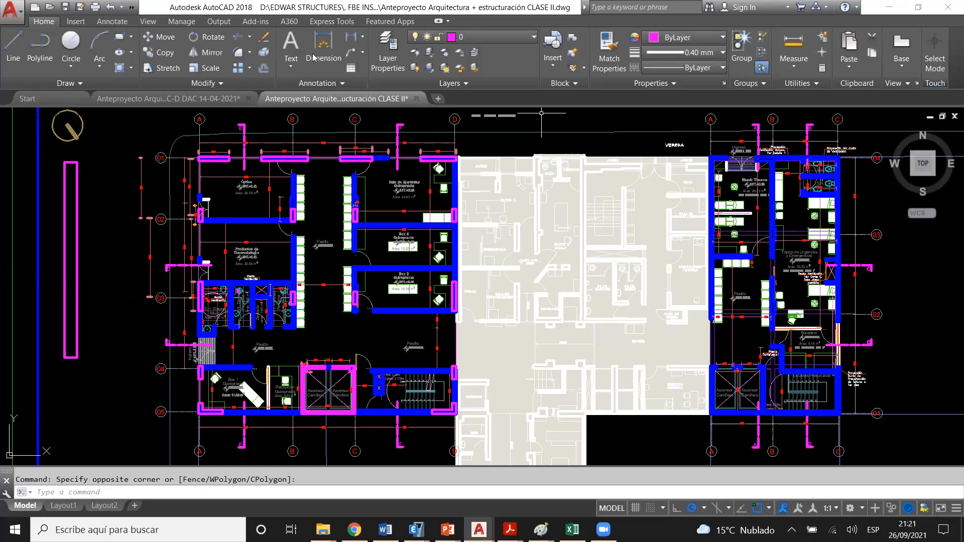
# - Save the current changes to the CLASE II drawing
pyautogui.hotkey('ctrl', 's')
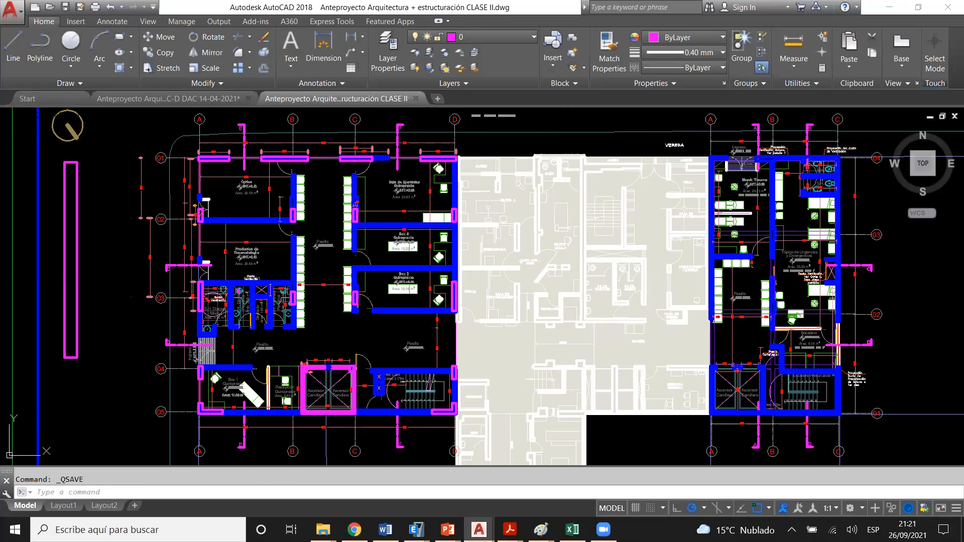